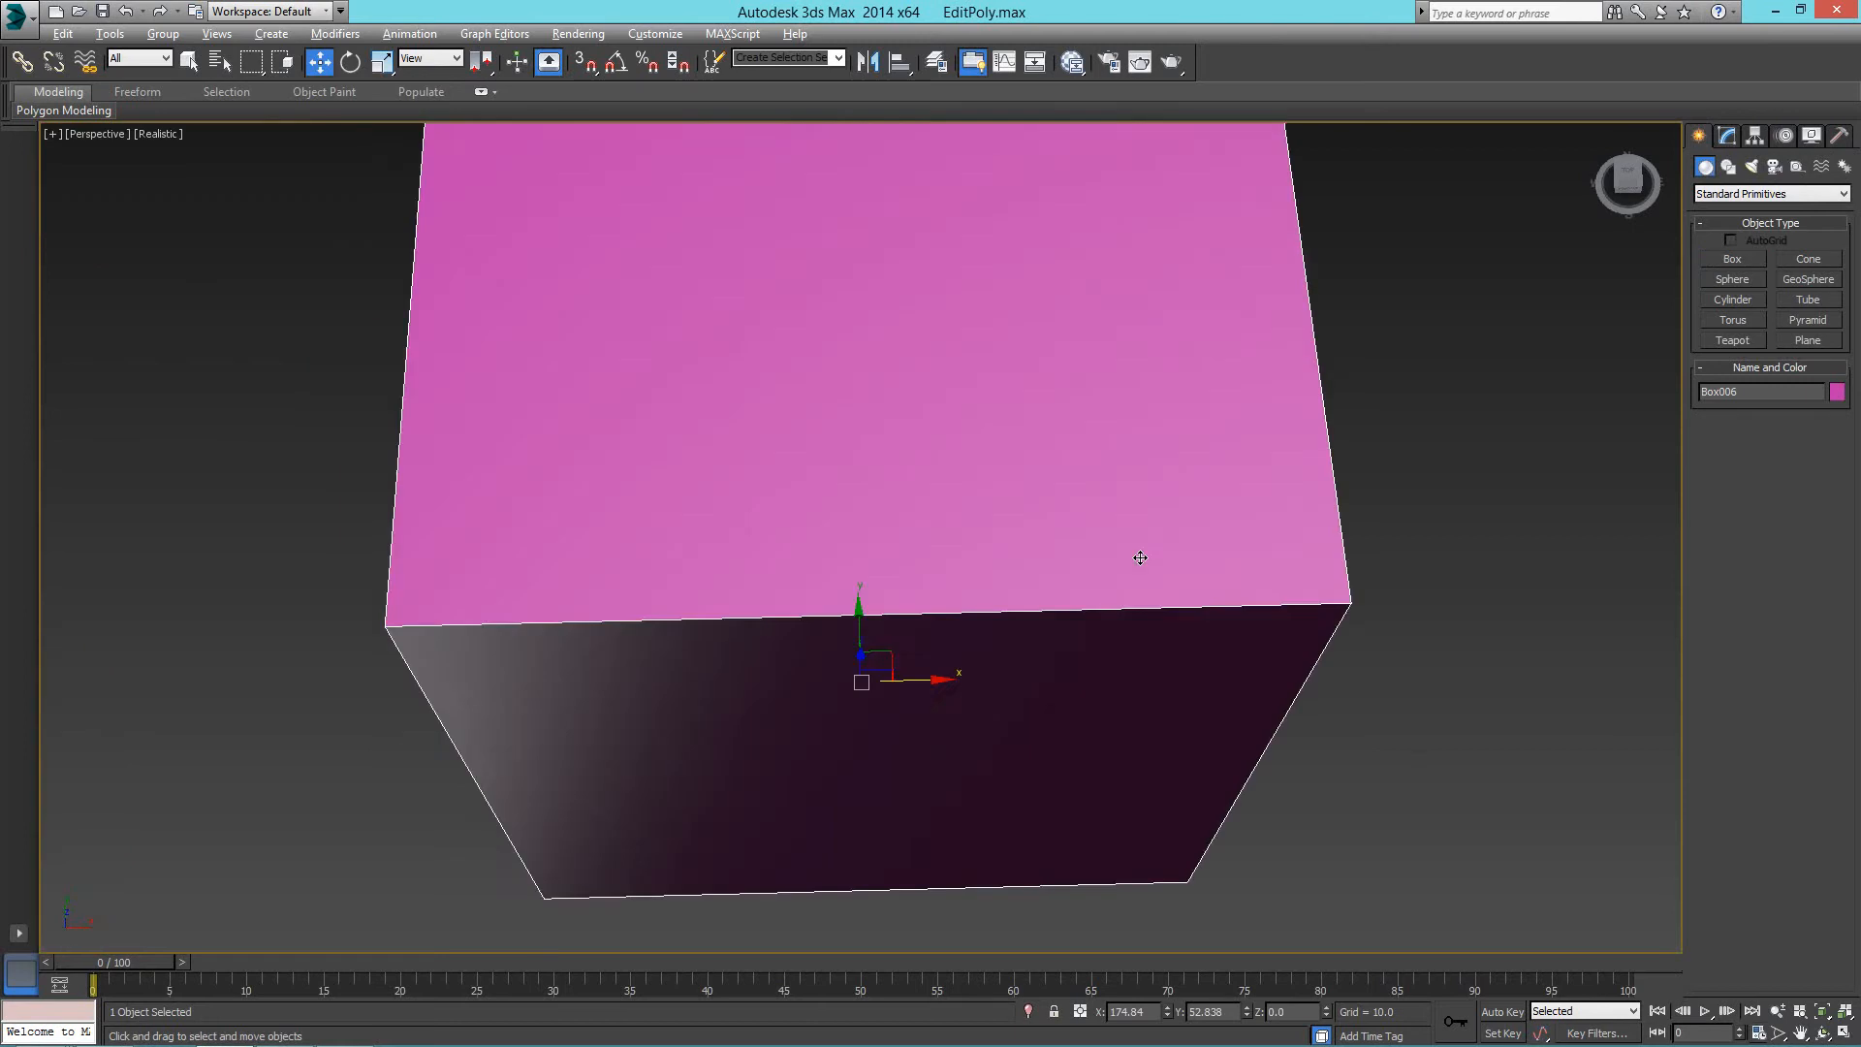
Add an Edit Poly modifier to the selected pink box.
alt+middle_drag(1142, 560, 1121, 524)
scroll(1055, 494, down, 5)
scroll(1488, 318, up, 3)
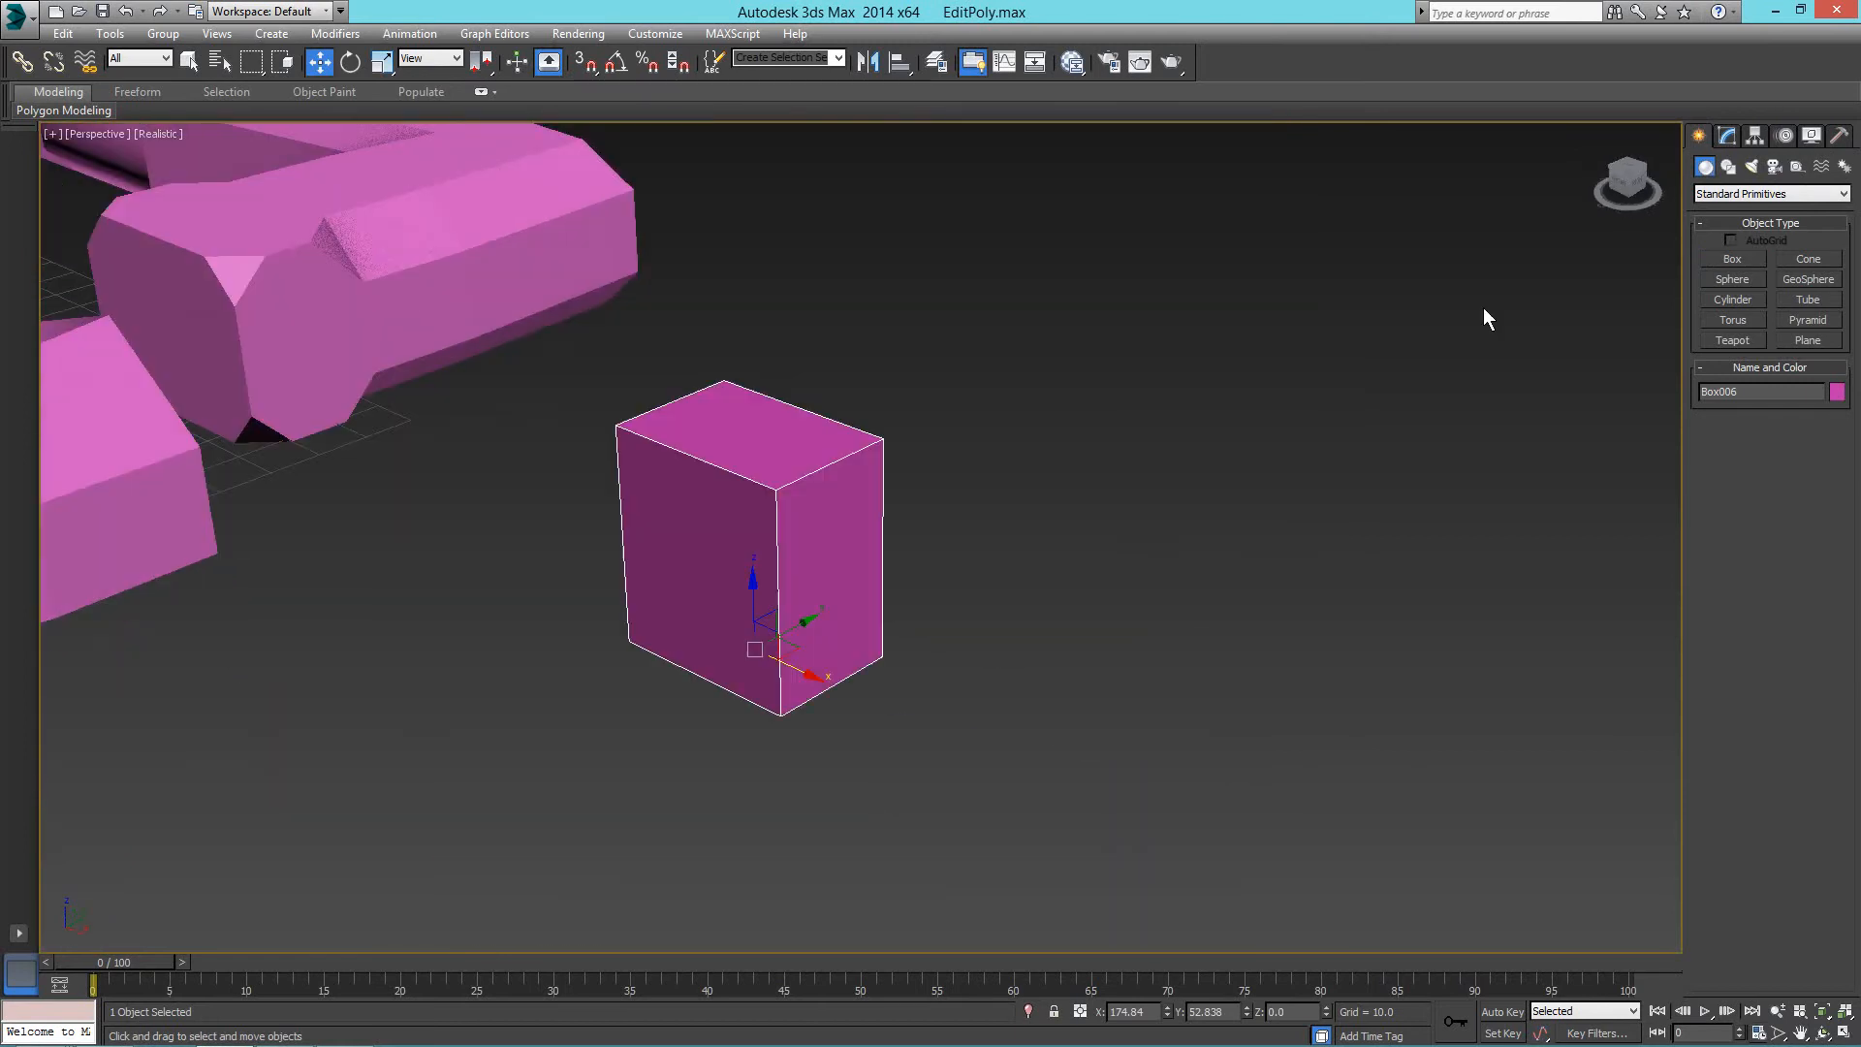
click(1728, 137)
click(1764, 189)
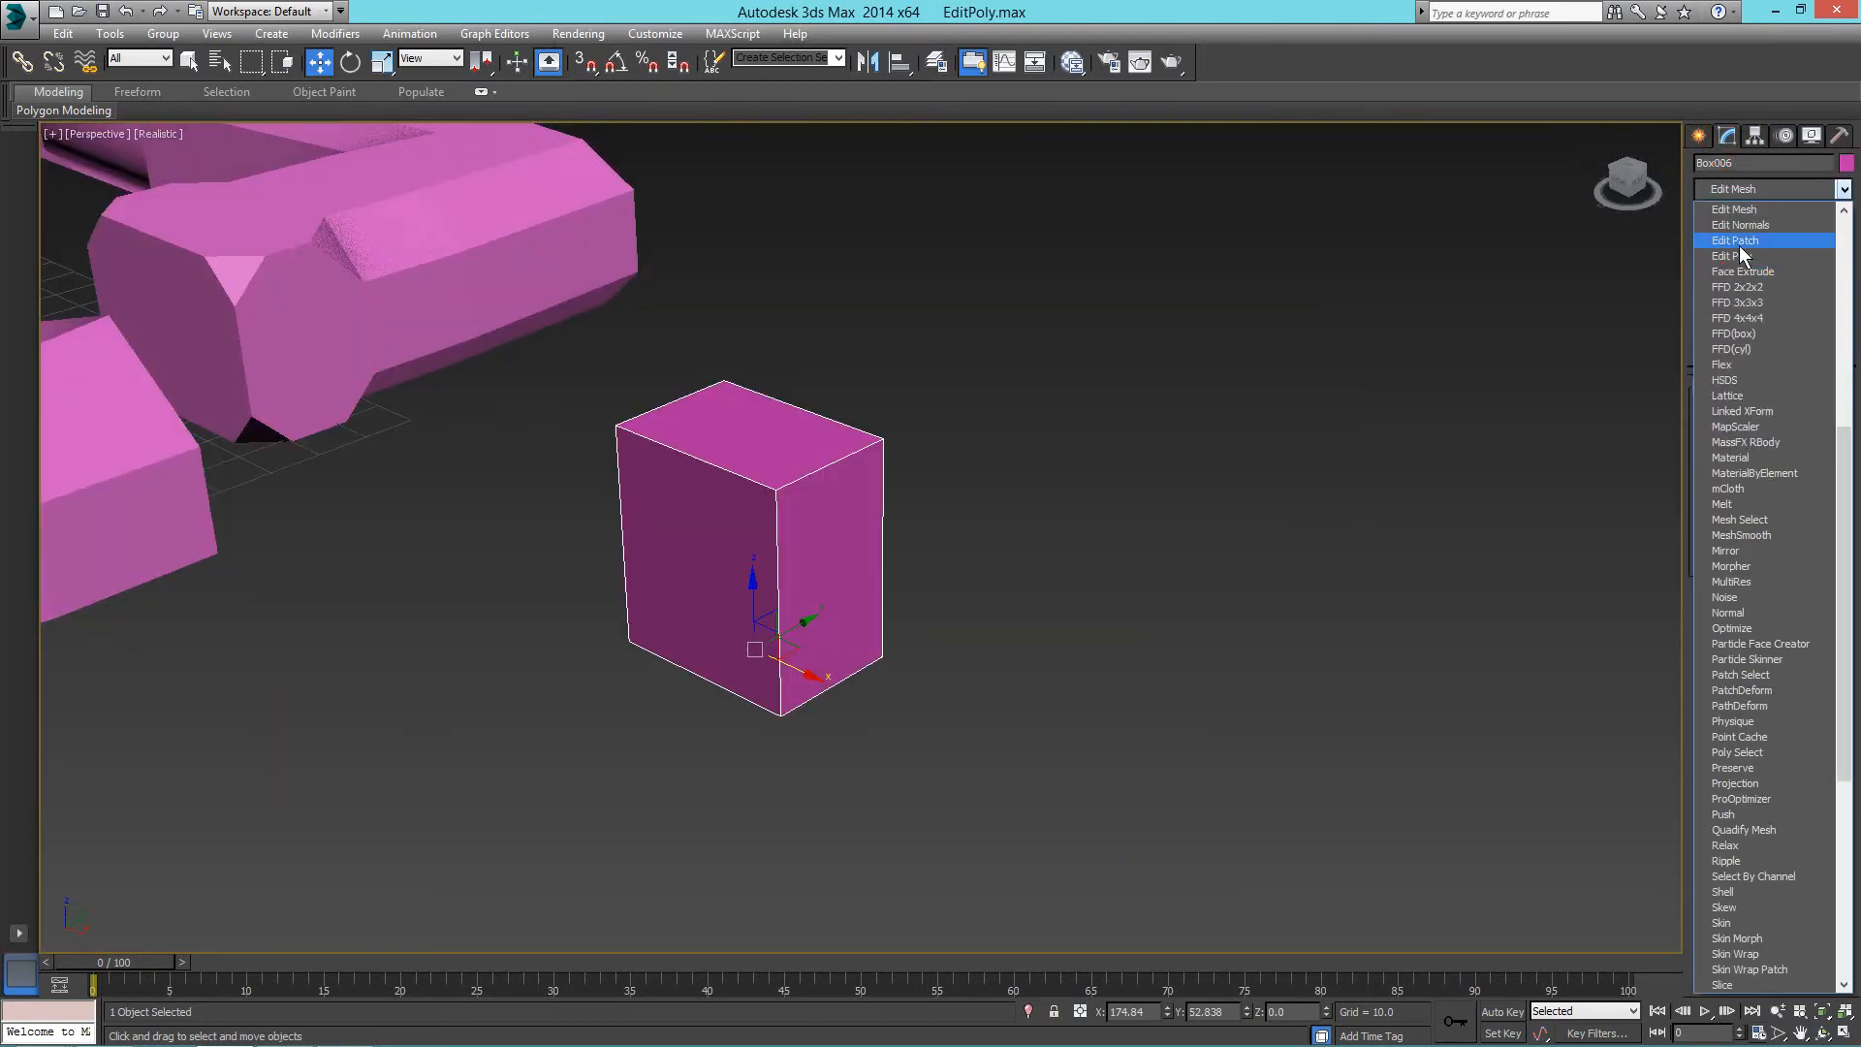
click(1687, 282)
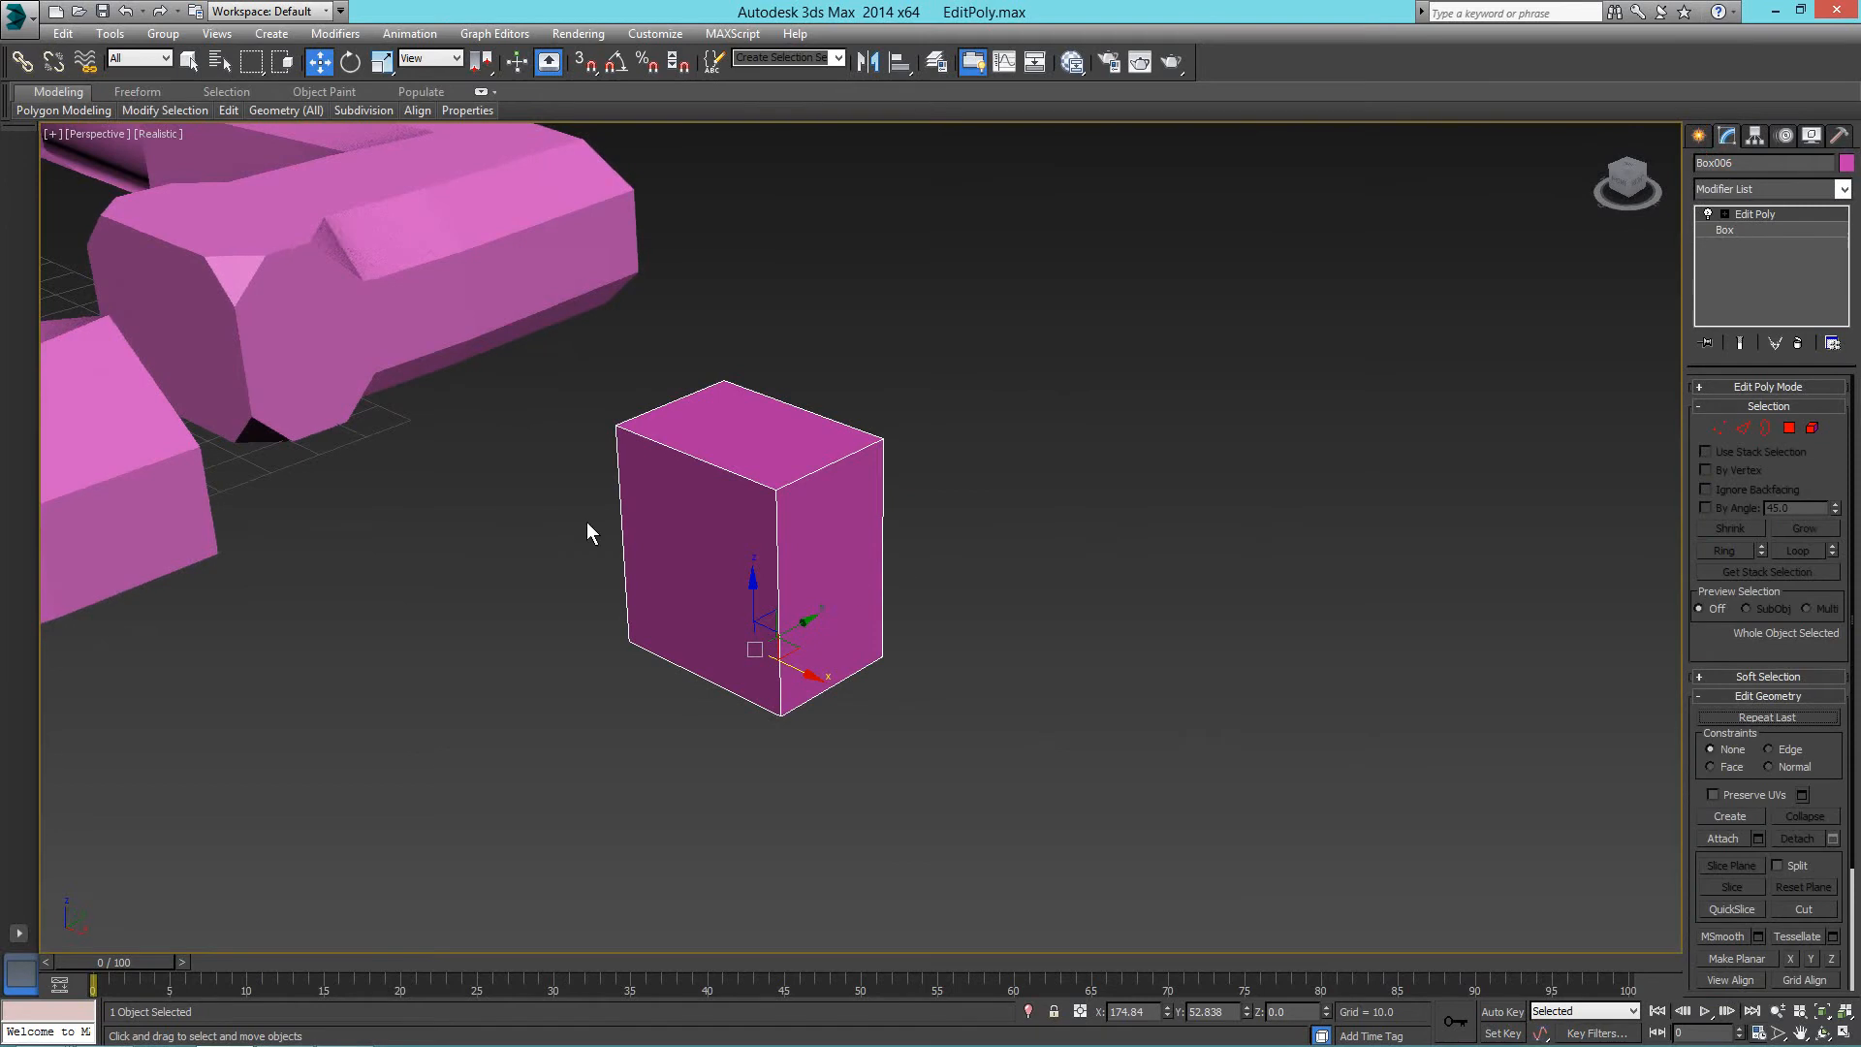
Enter polygon sub-object level and select the box's large front face.
alt+middle_drag(585, 528, 697, 548)
key(4)
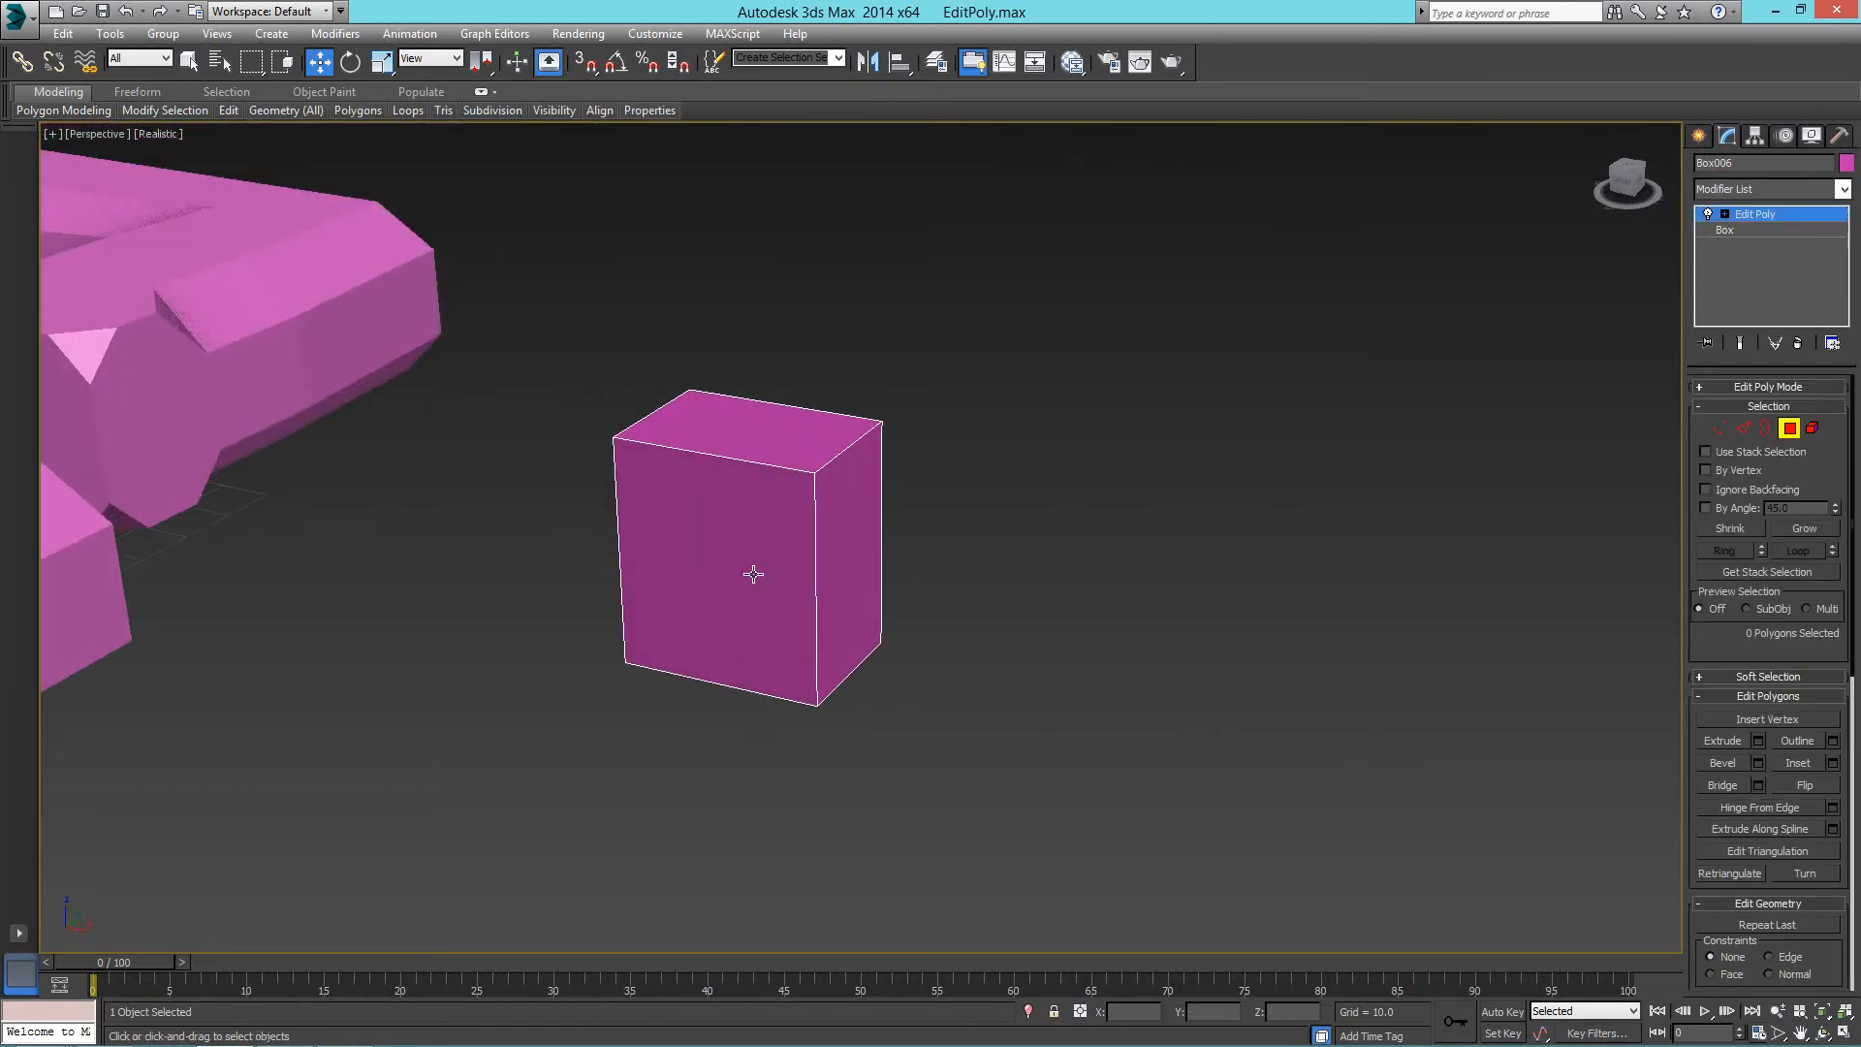
click(750, 571)
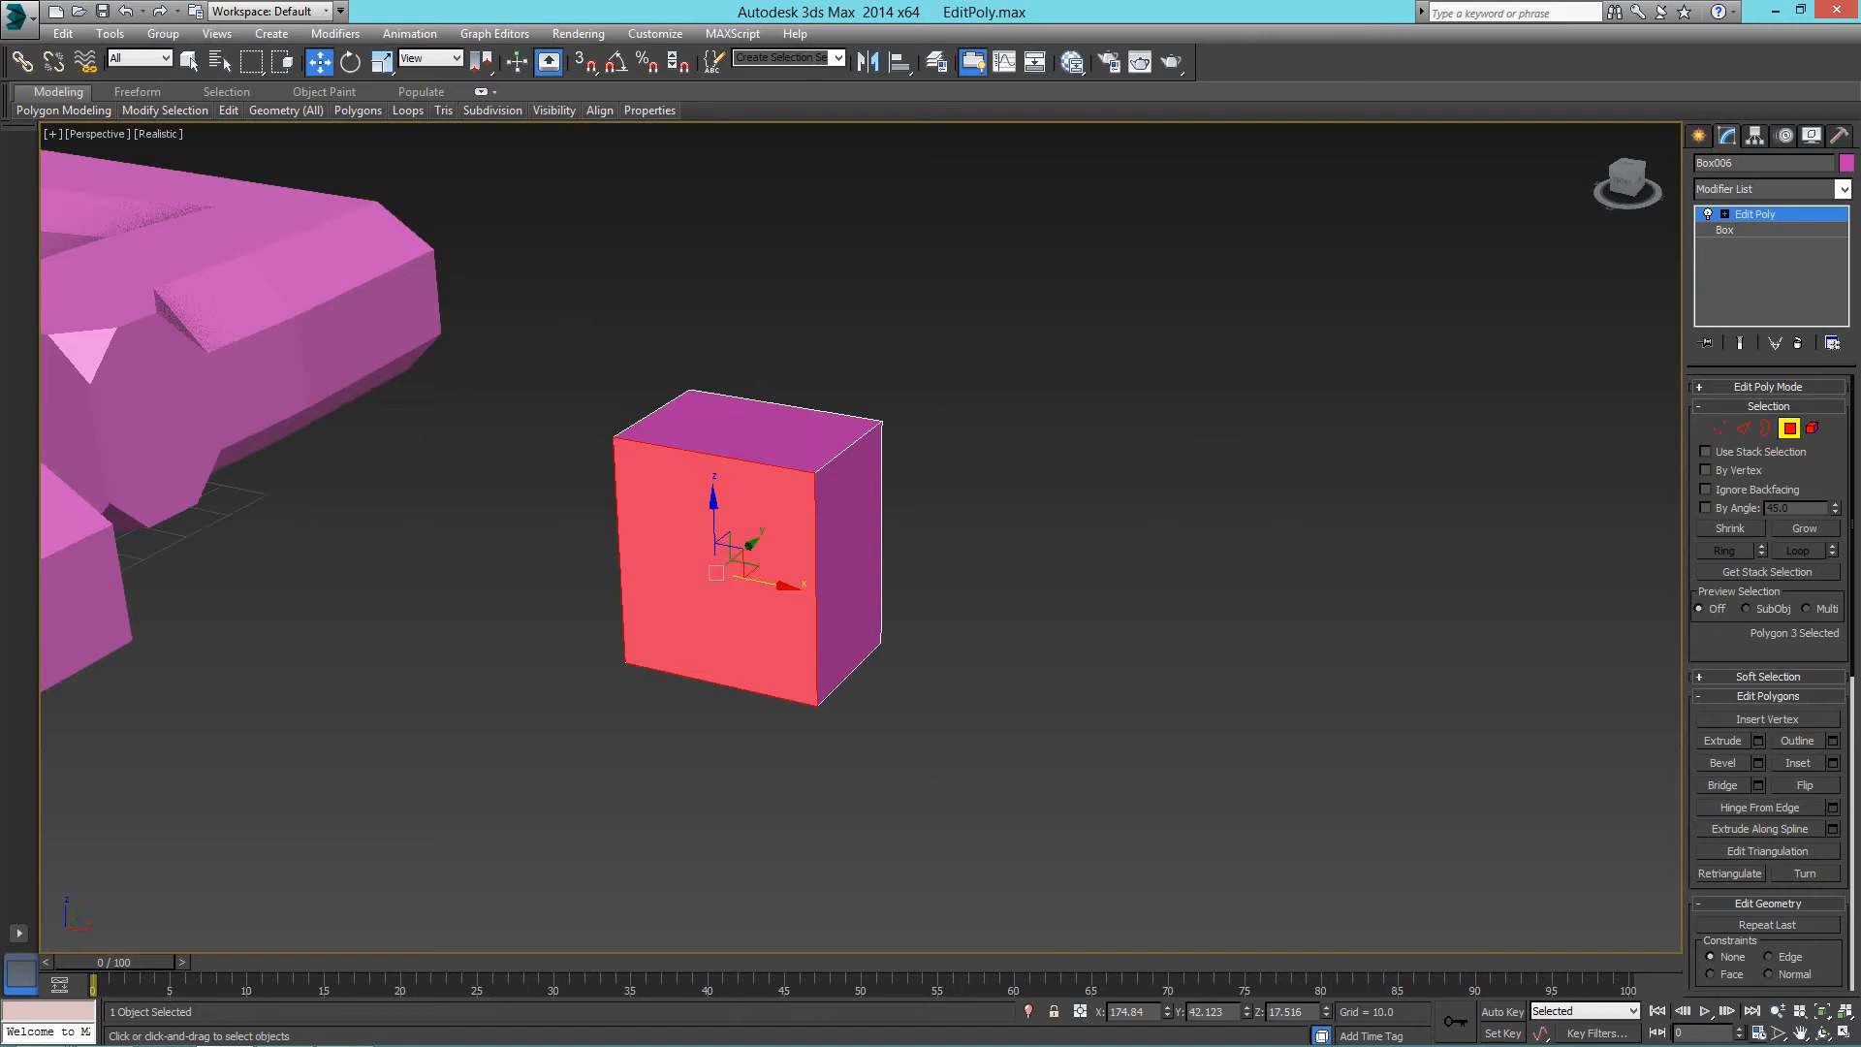
Switch to the FreeMind mind map and review the Extrude entry and its shortcut under Bevel.
drag(0, 34, 770, 63)
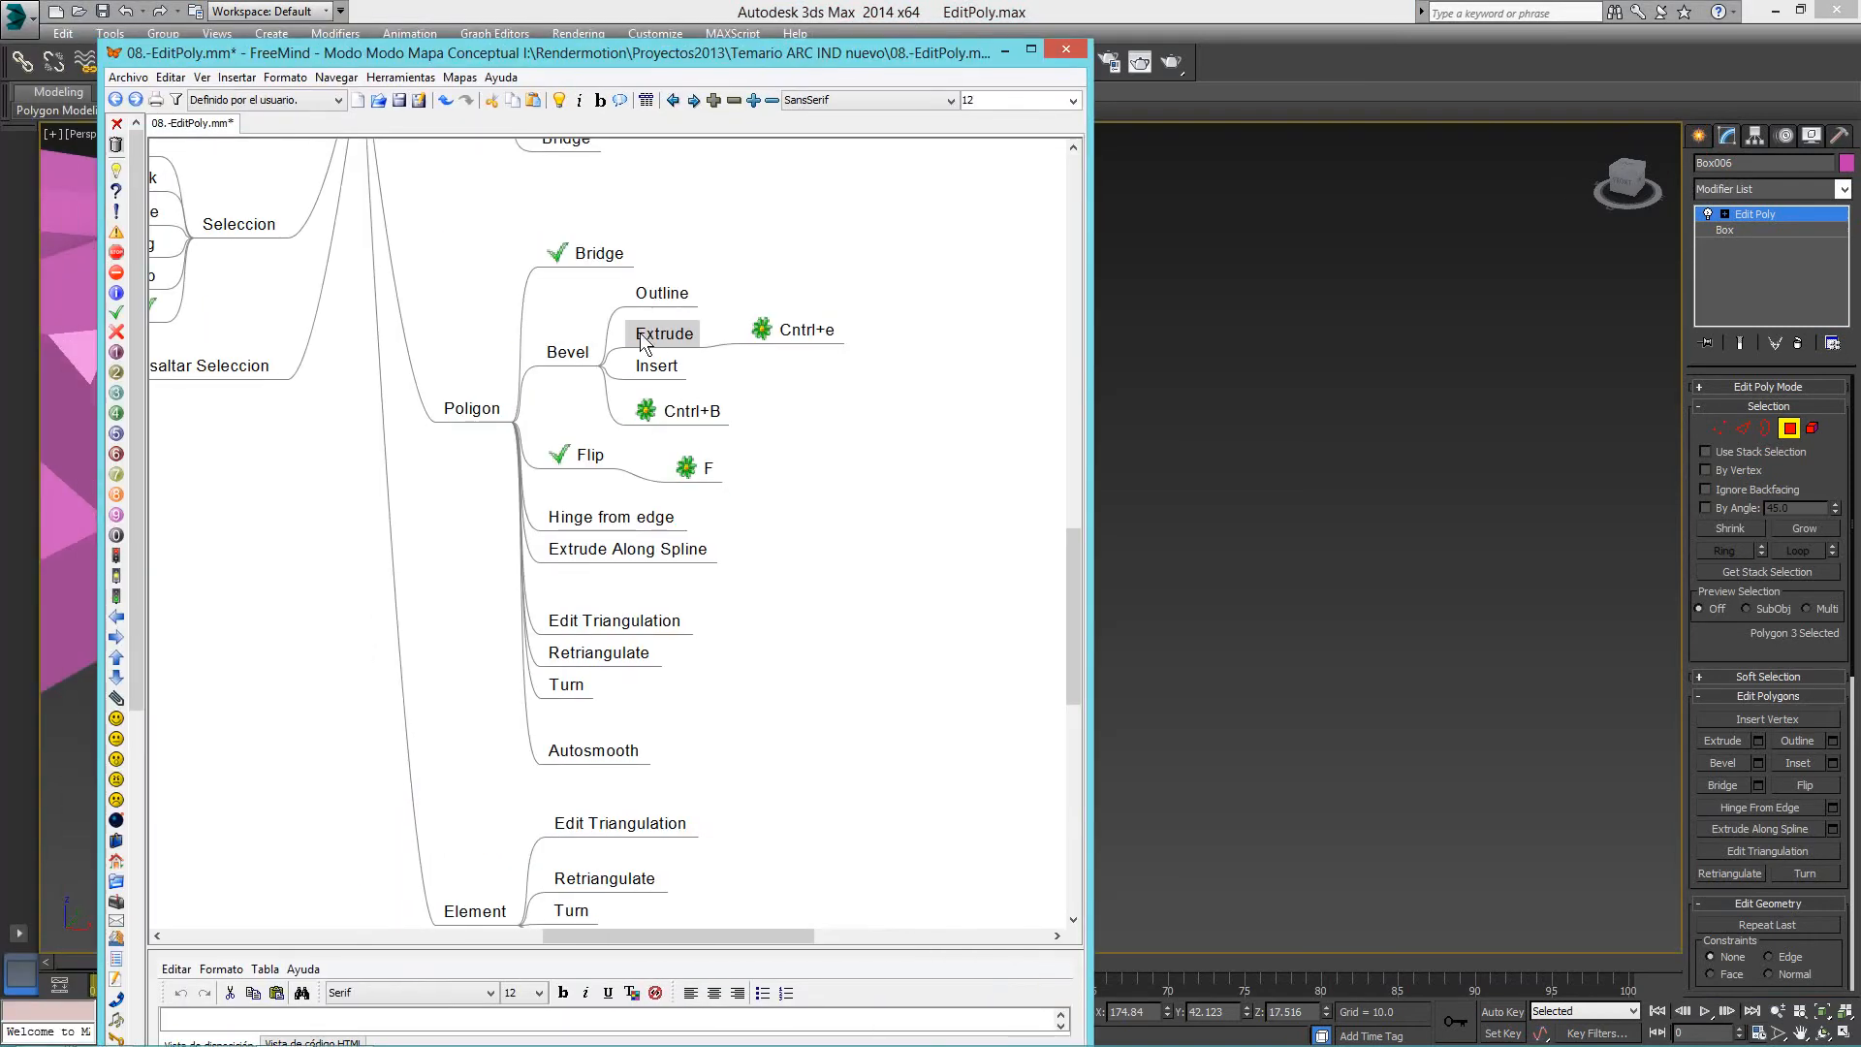
drag(640, 333, 646, 339)
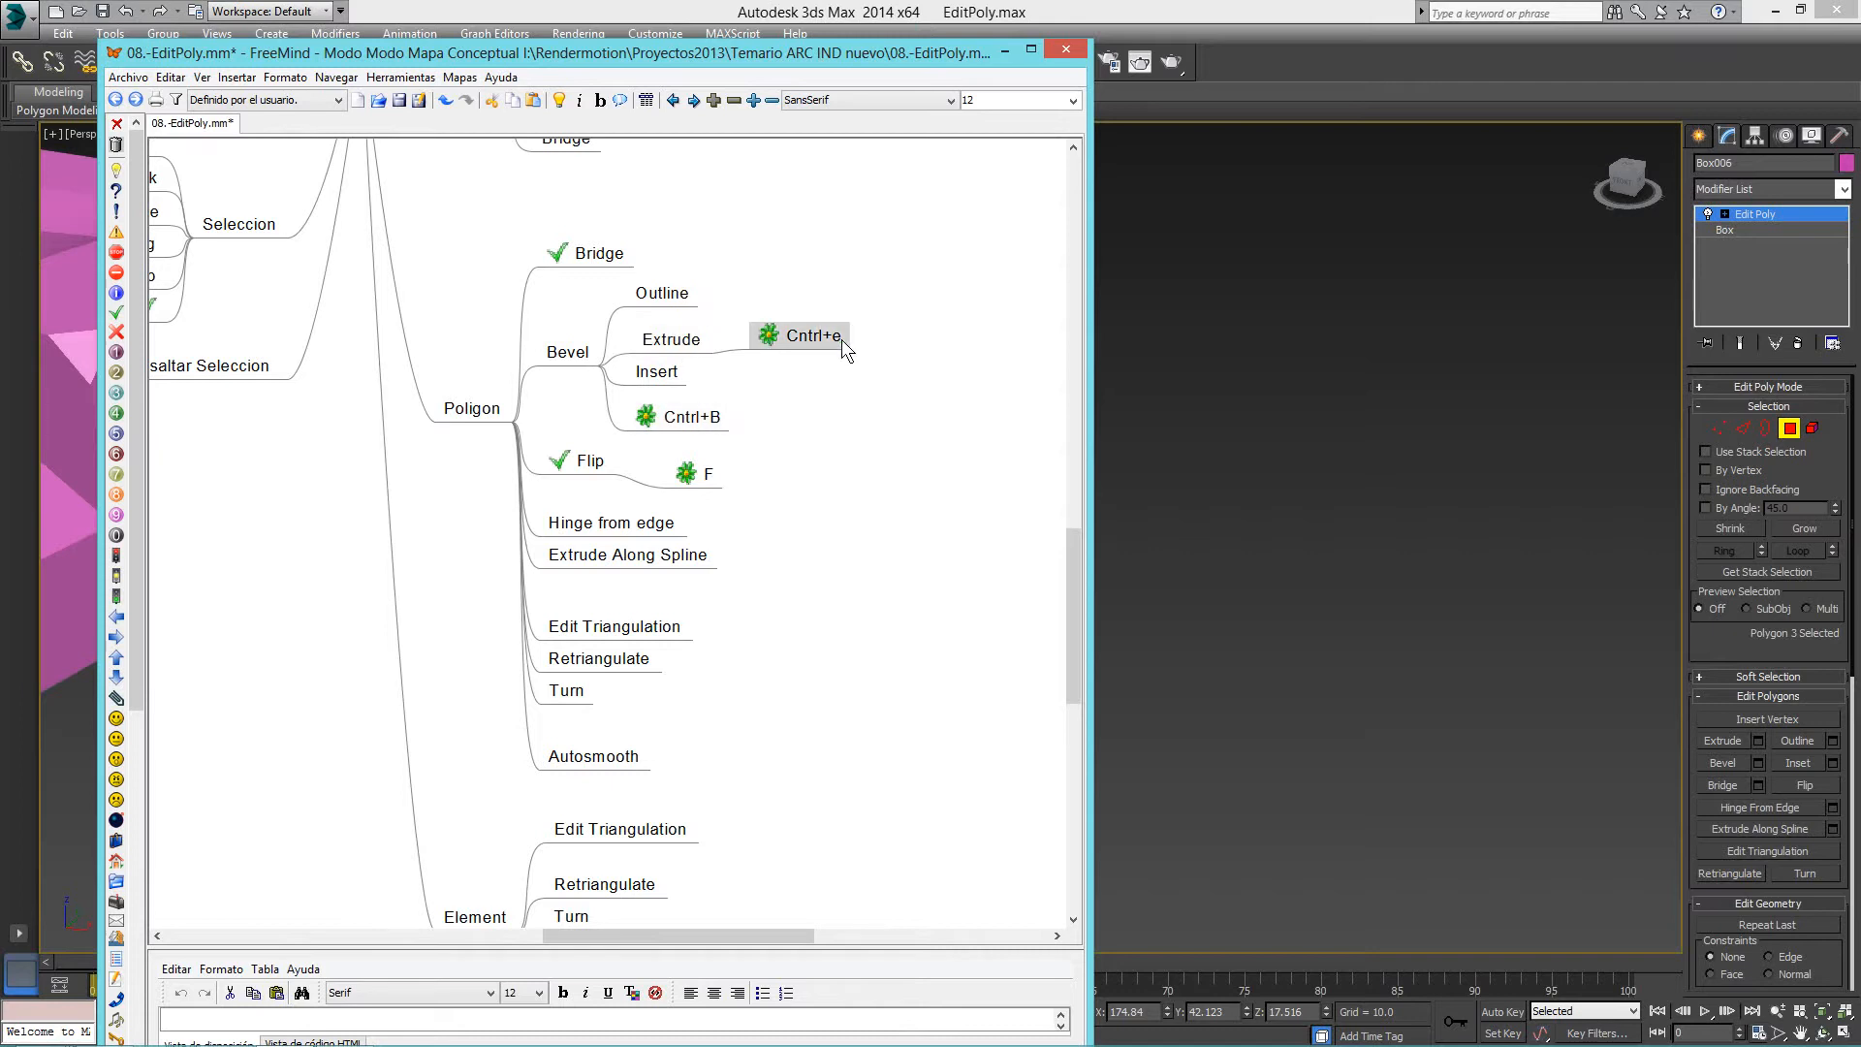
click(1004, 51)
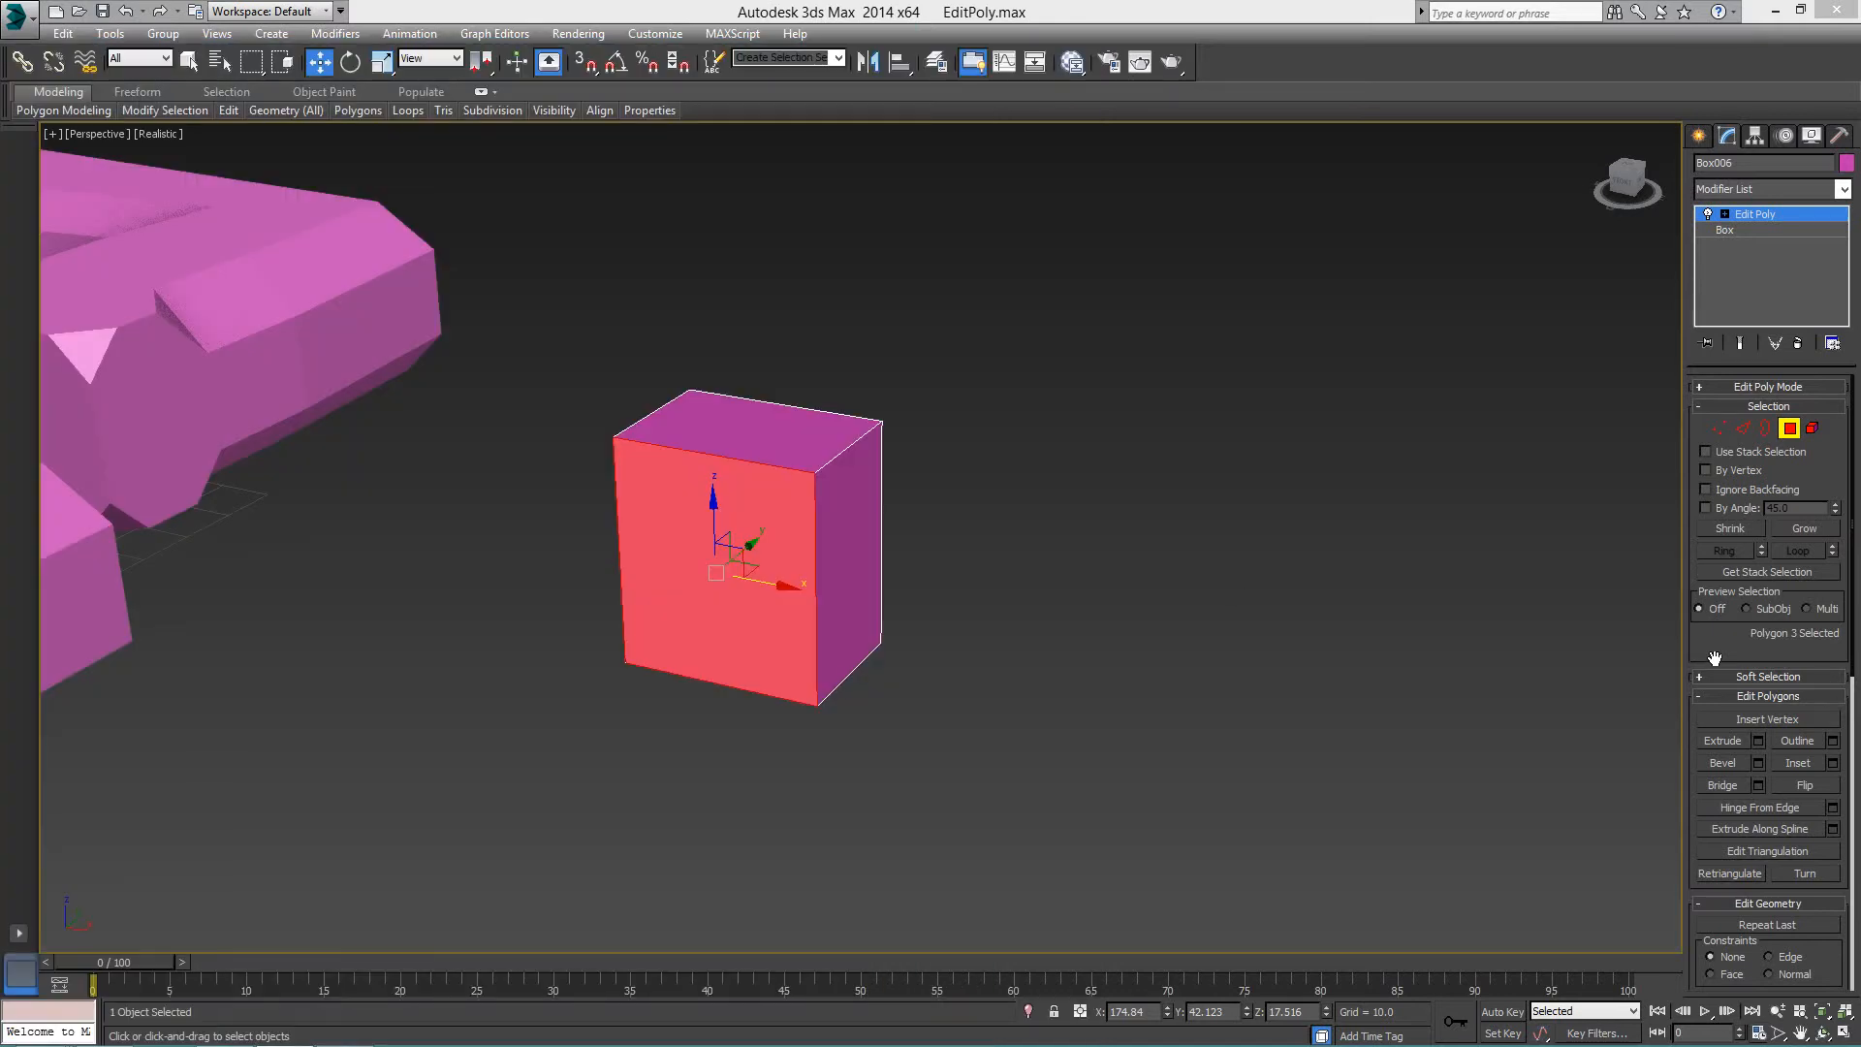
In 3ds Max, extrude the box's selected front polygon by 17.92.
key(F1)
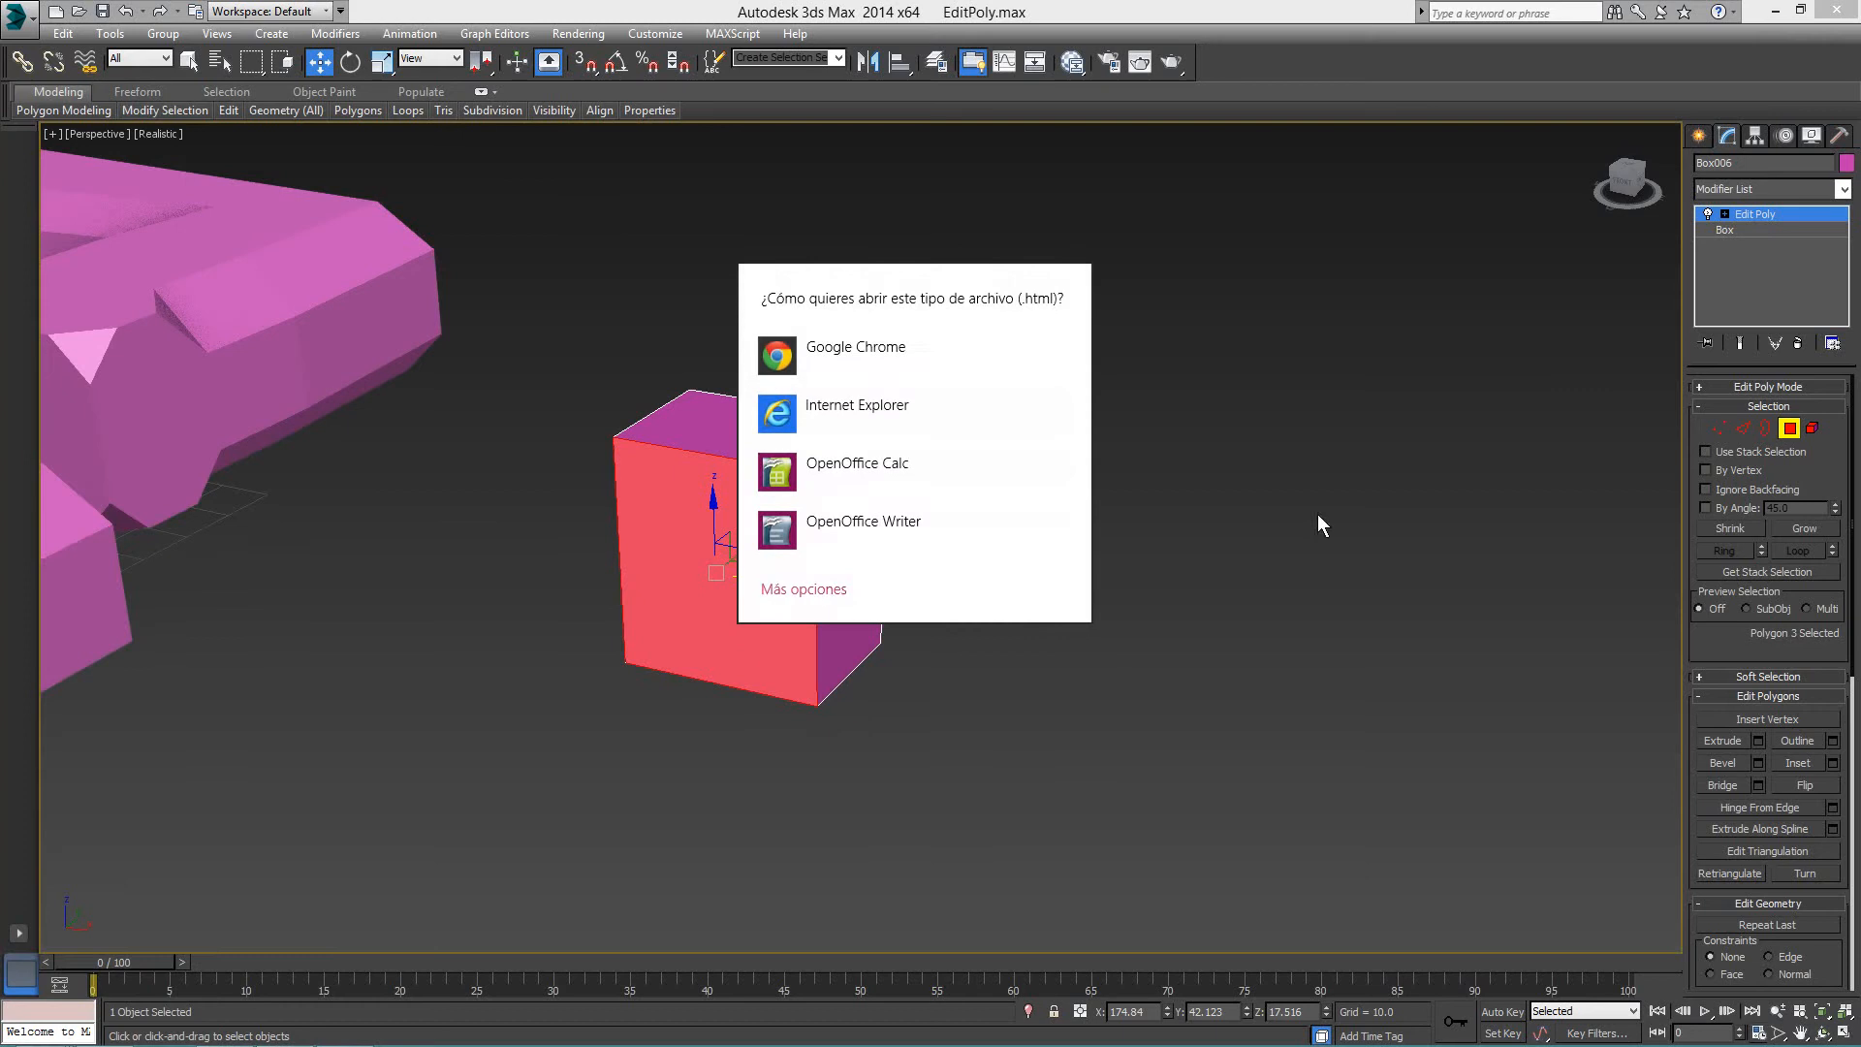
click(1317, 520)
click(1758, 739)
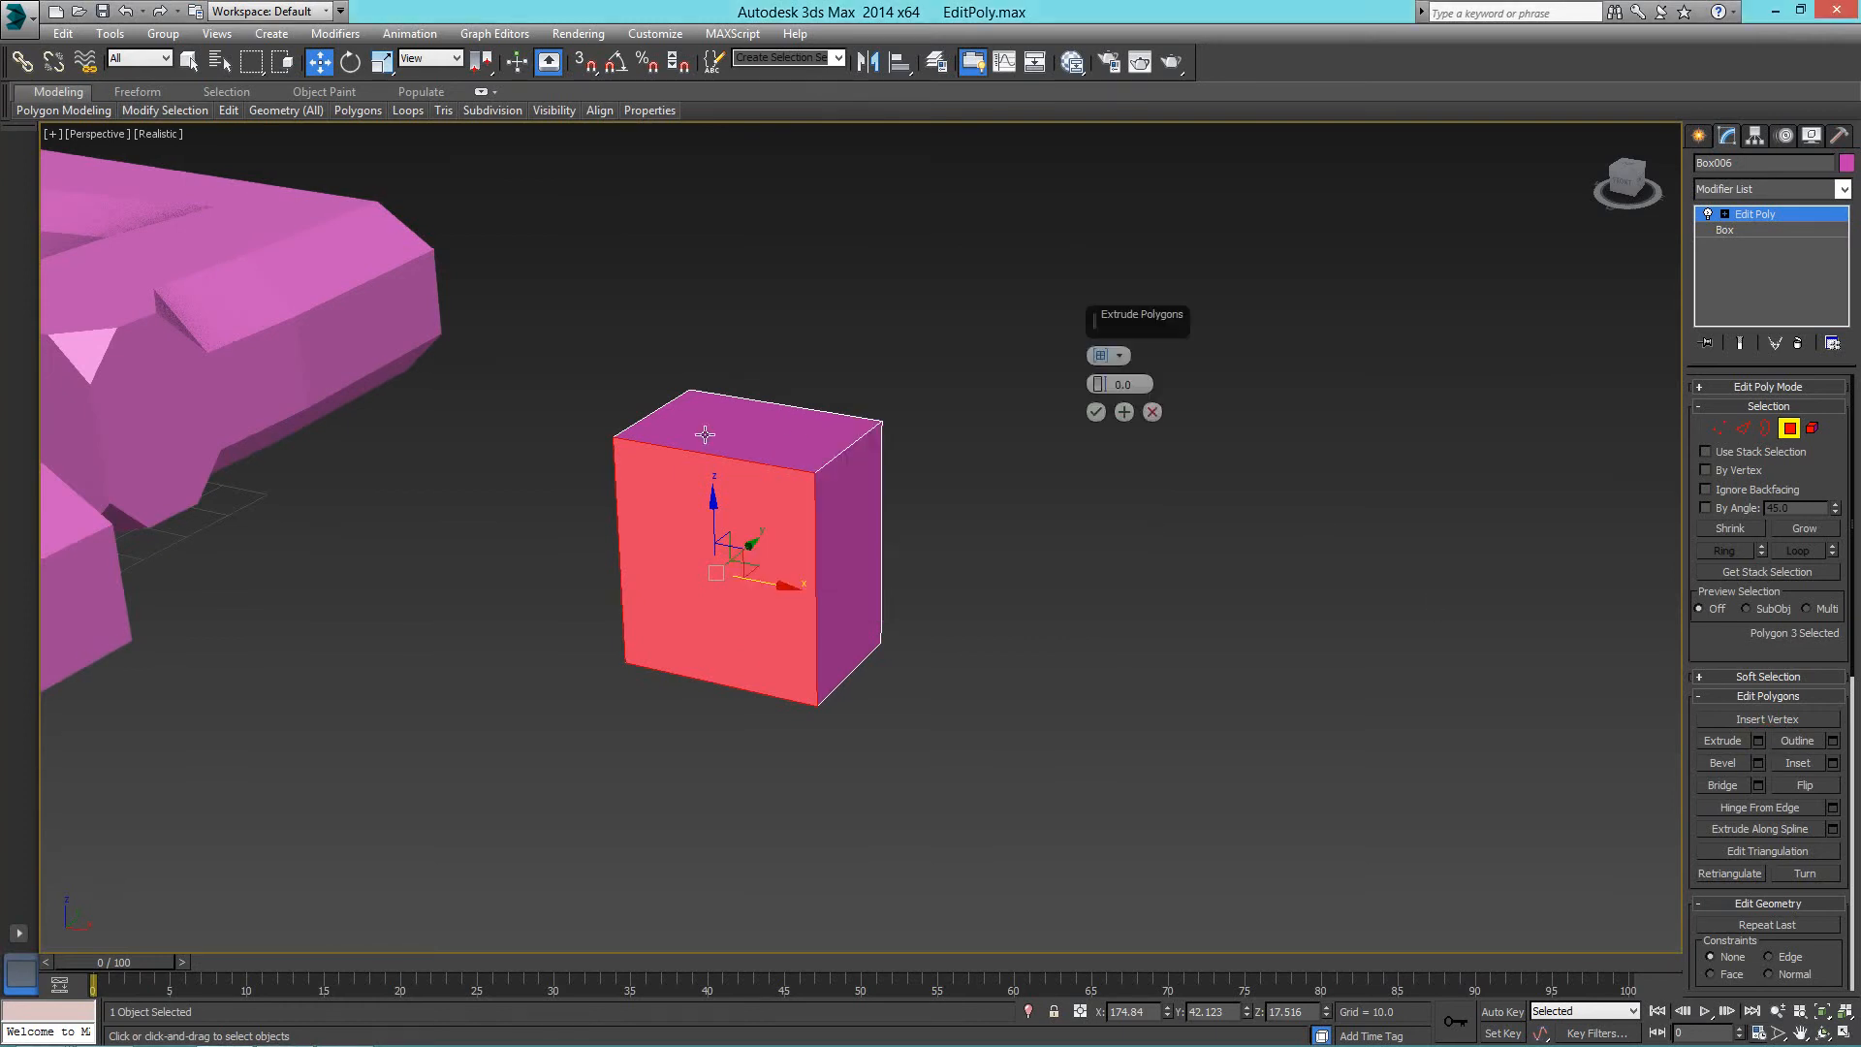
drag(1097, 385, 1114, 200)
alt+middle_drag(915, 485, 1138, 427)
click(1096, 412)
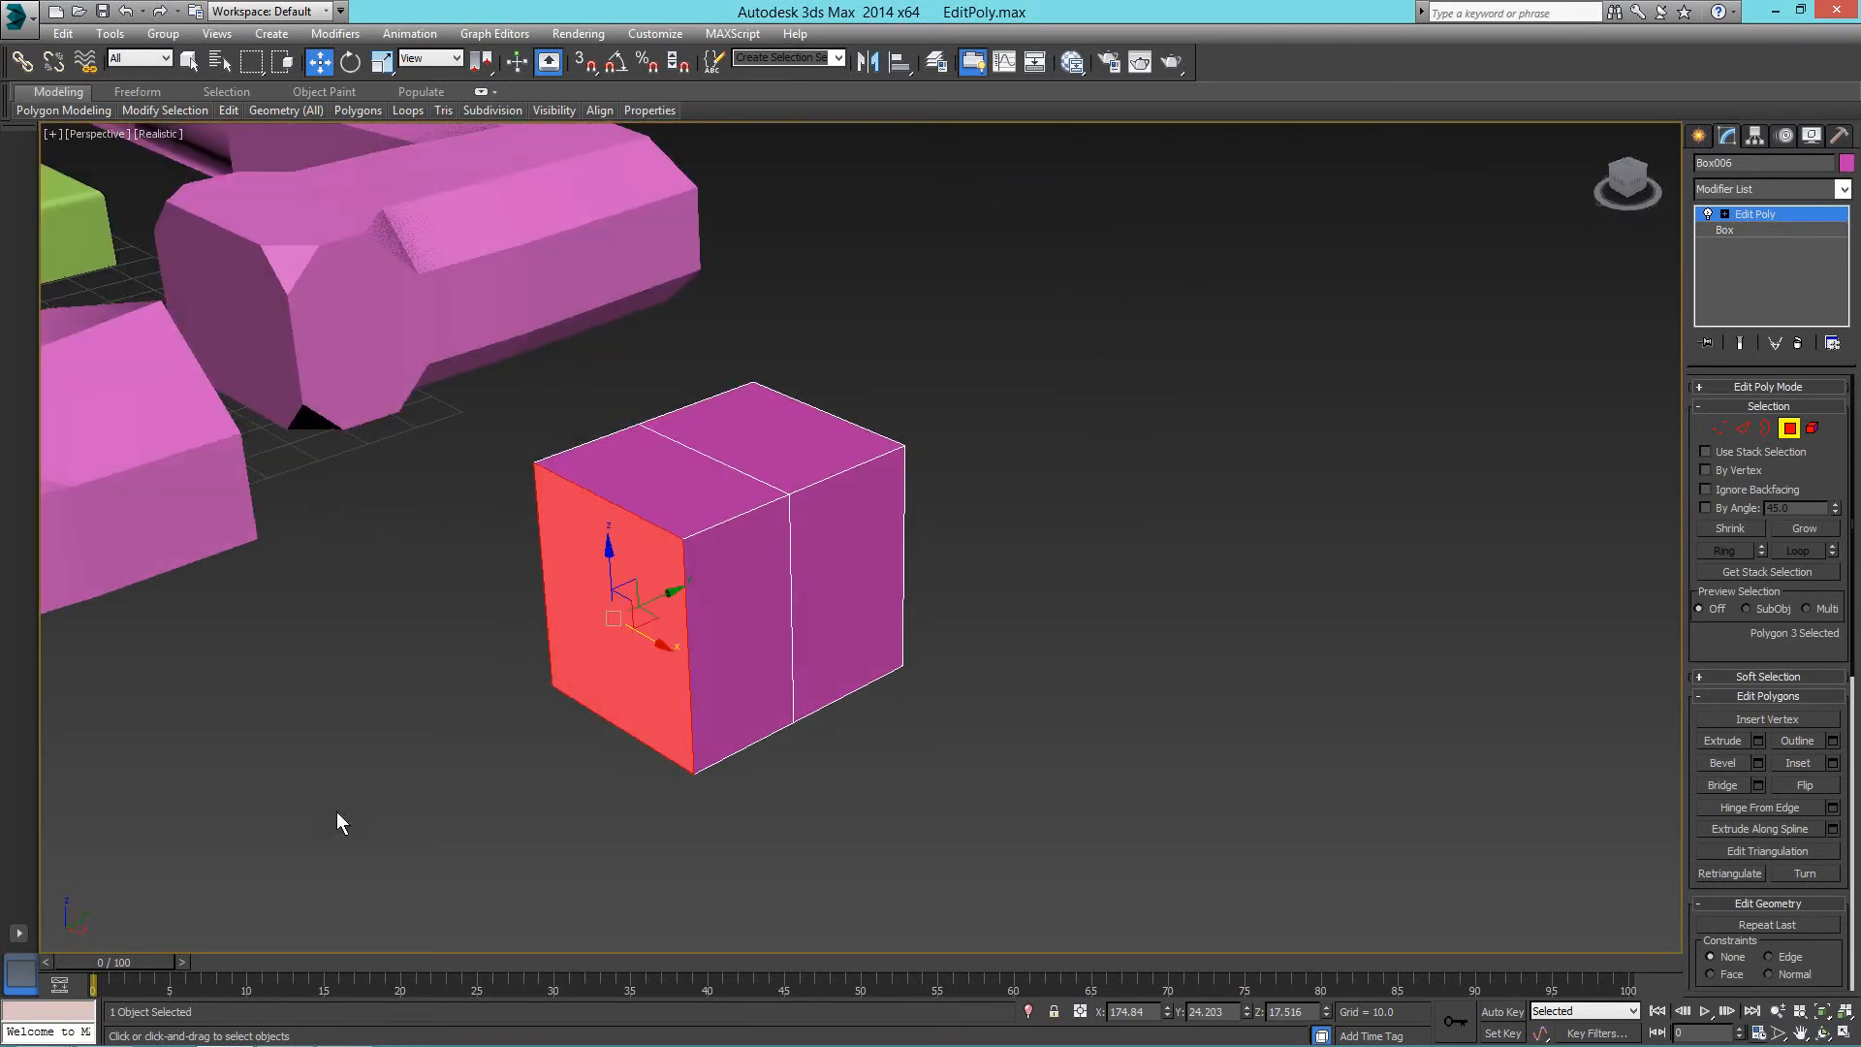
Extrude the original box's narrow side polygon, next to the front extrusion, by 17.92.
alt+middle_drag(553, 702, 691, 535)
click(964, 502)
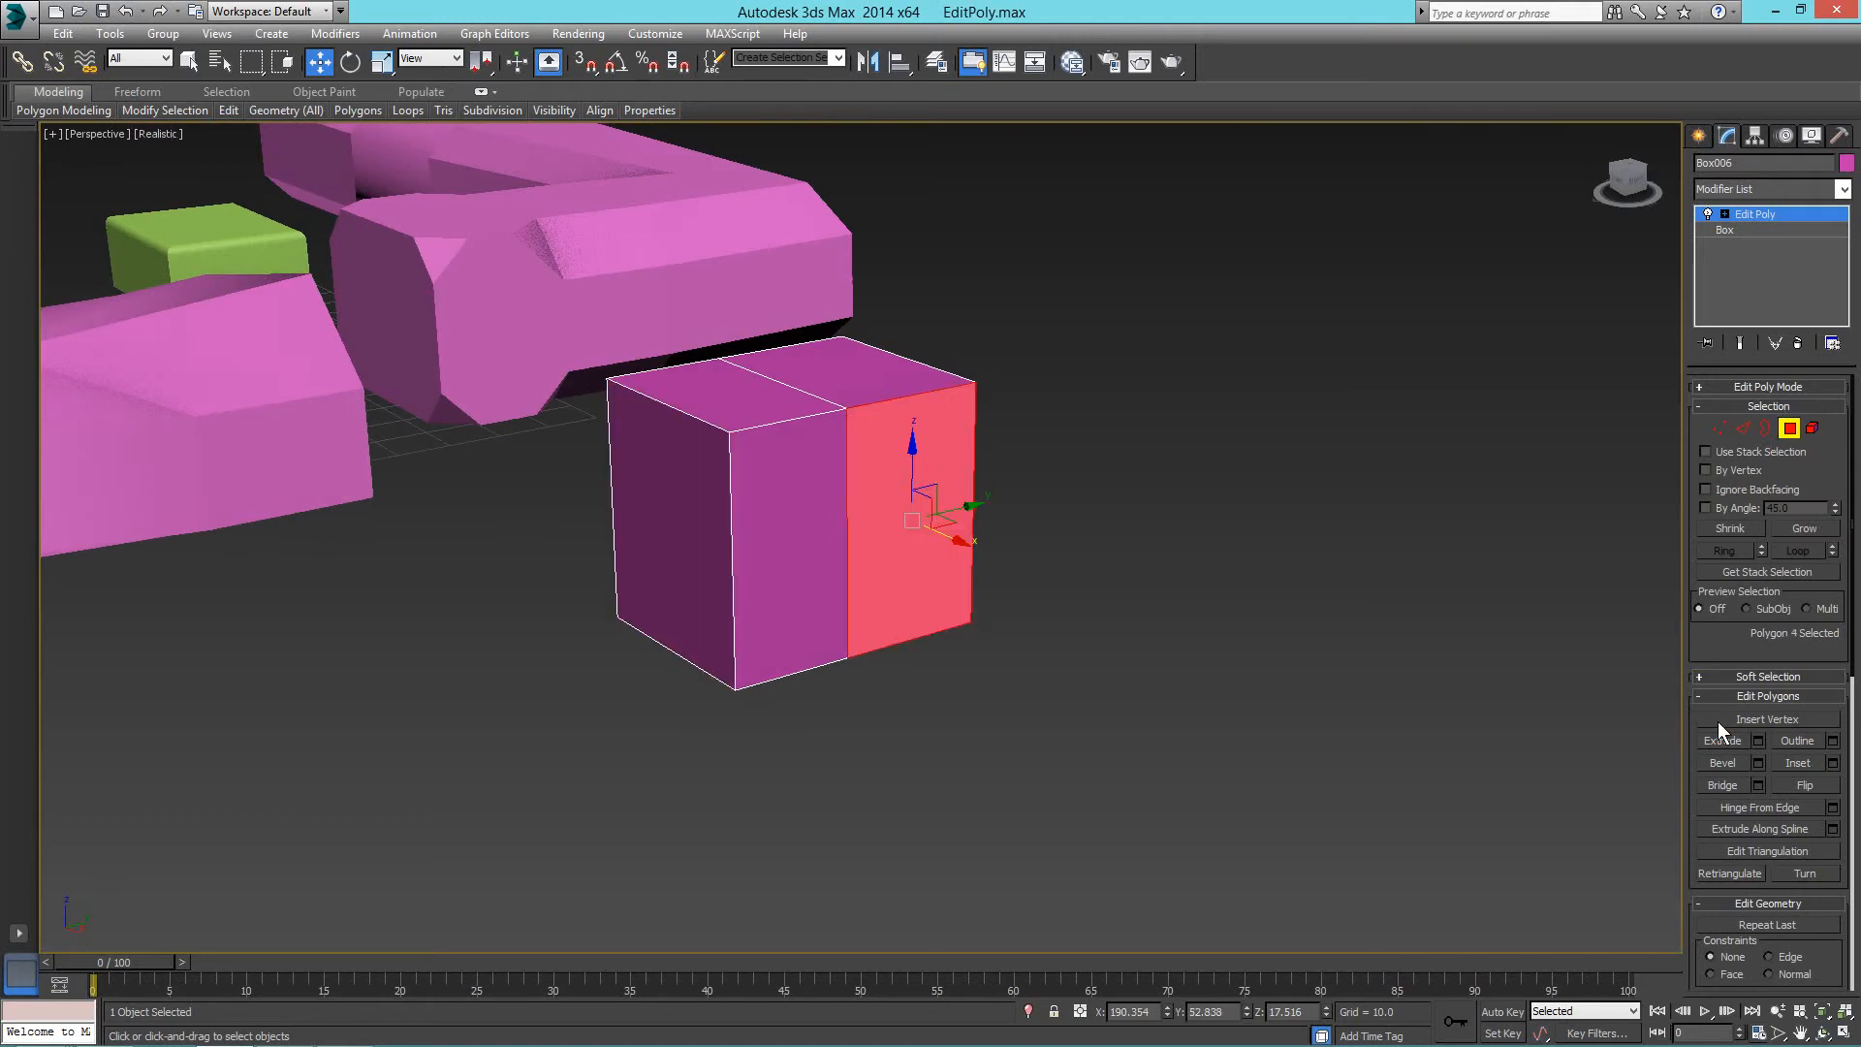
click(1759, 741)
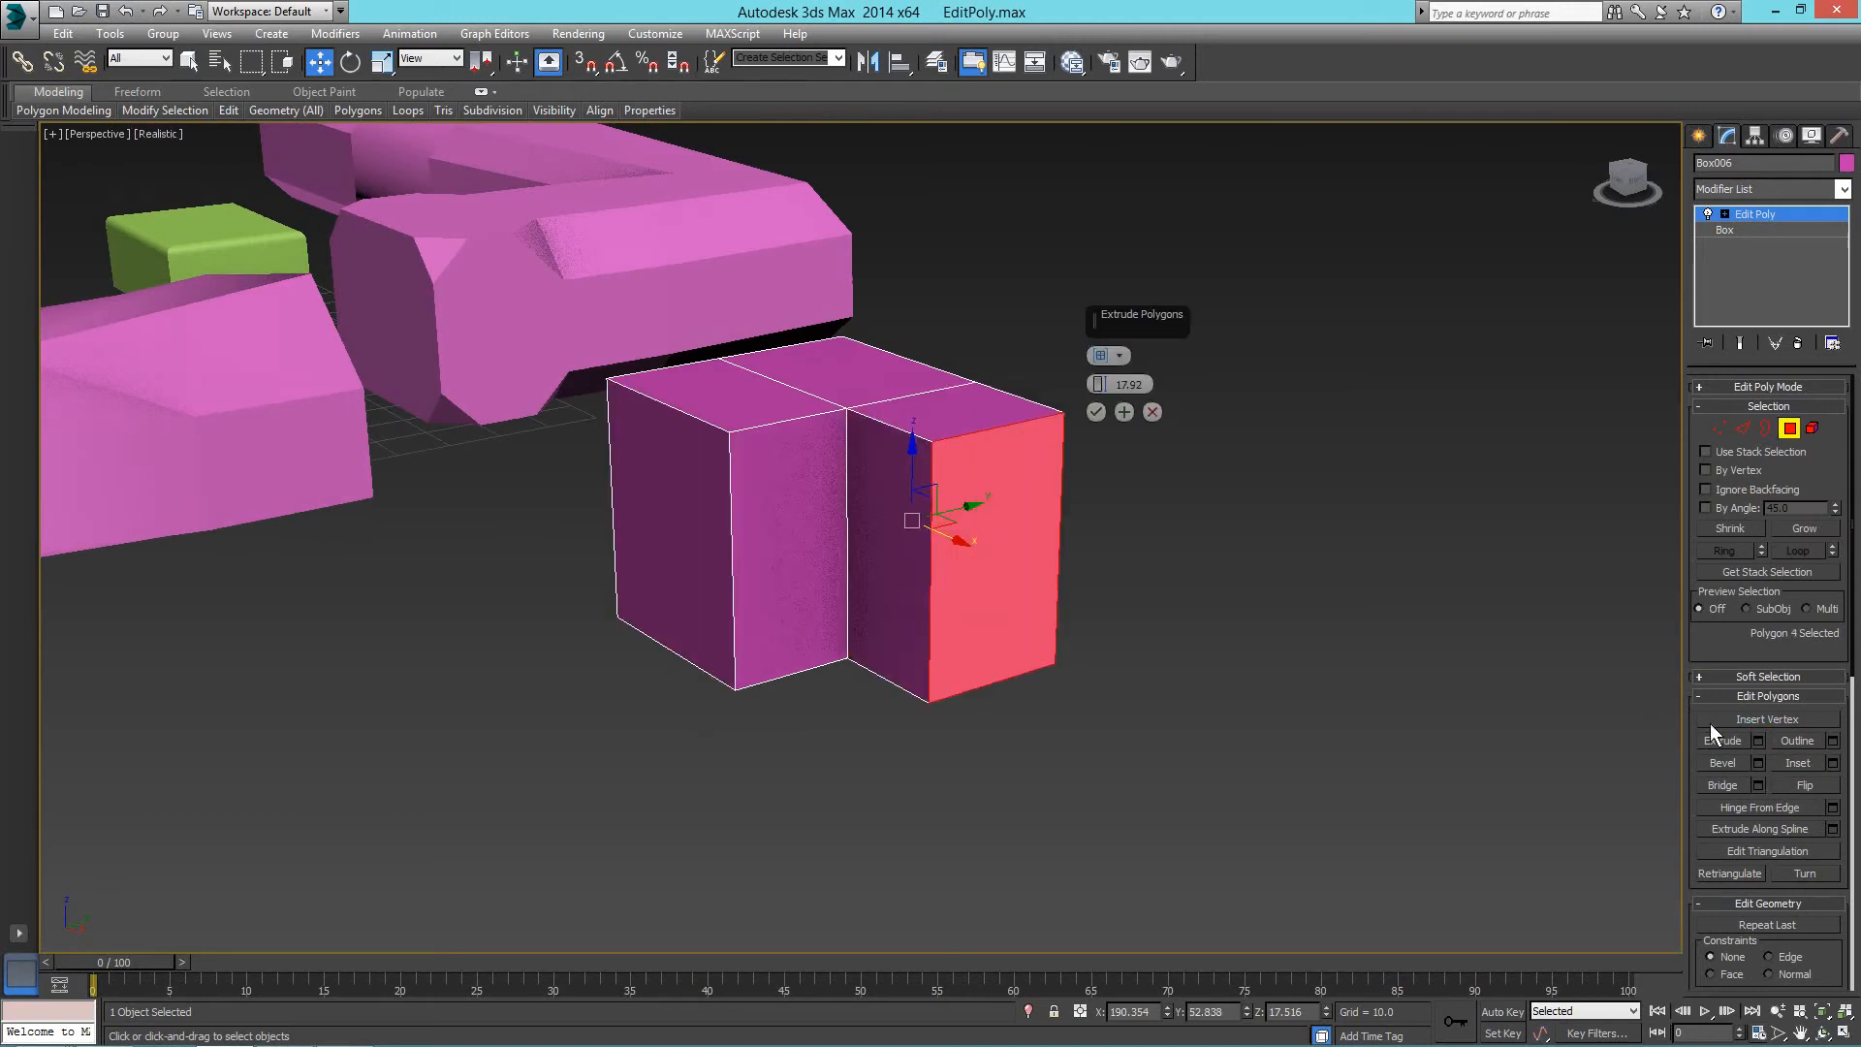
click(1095, 412)
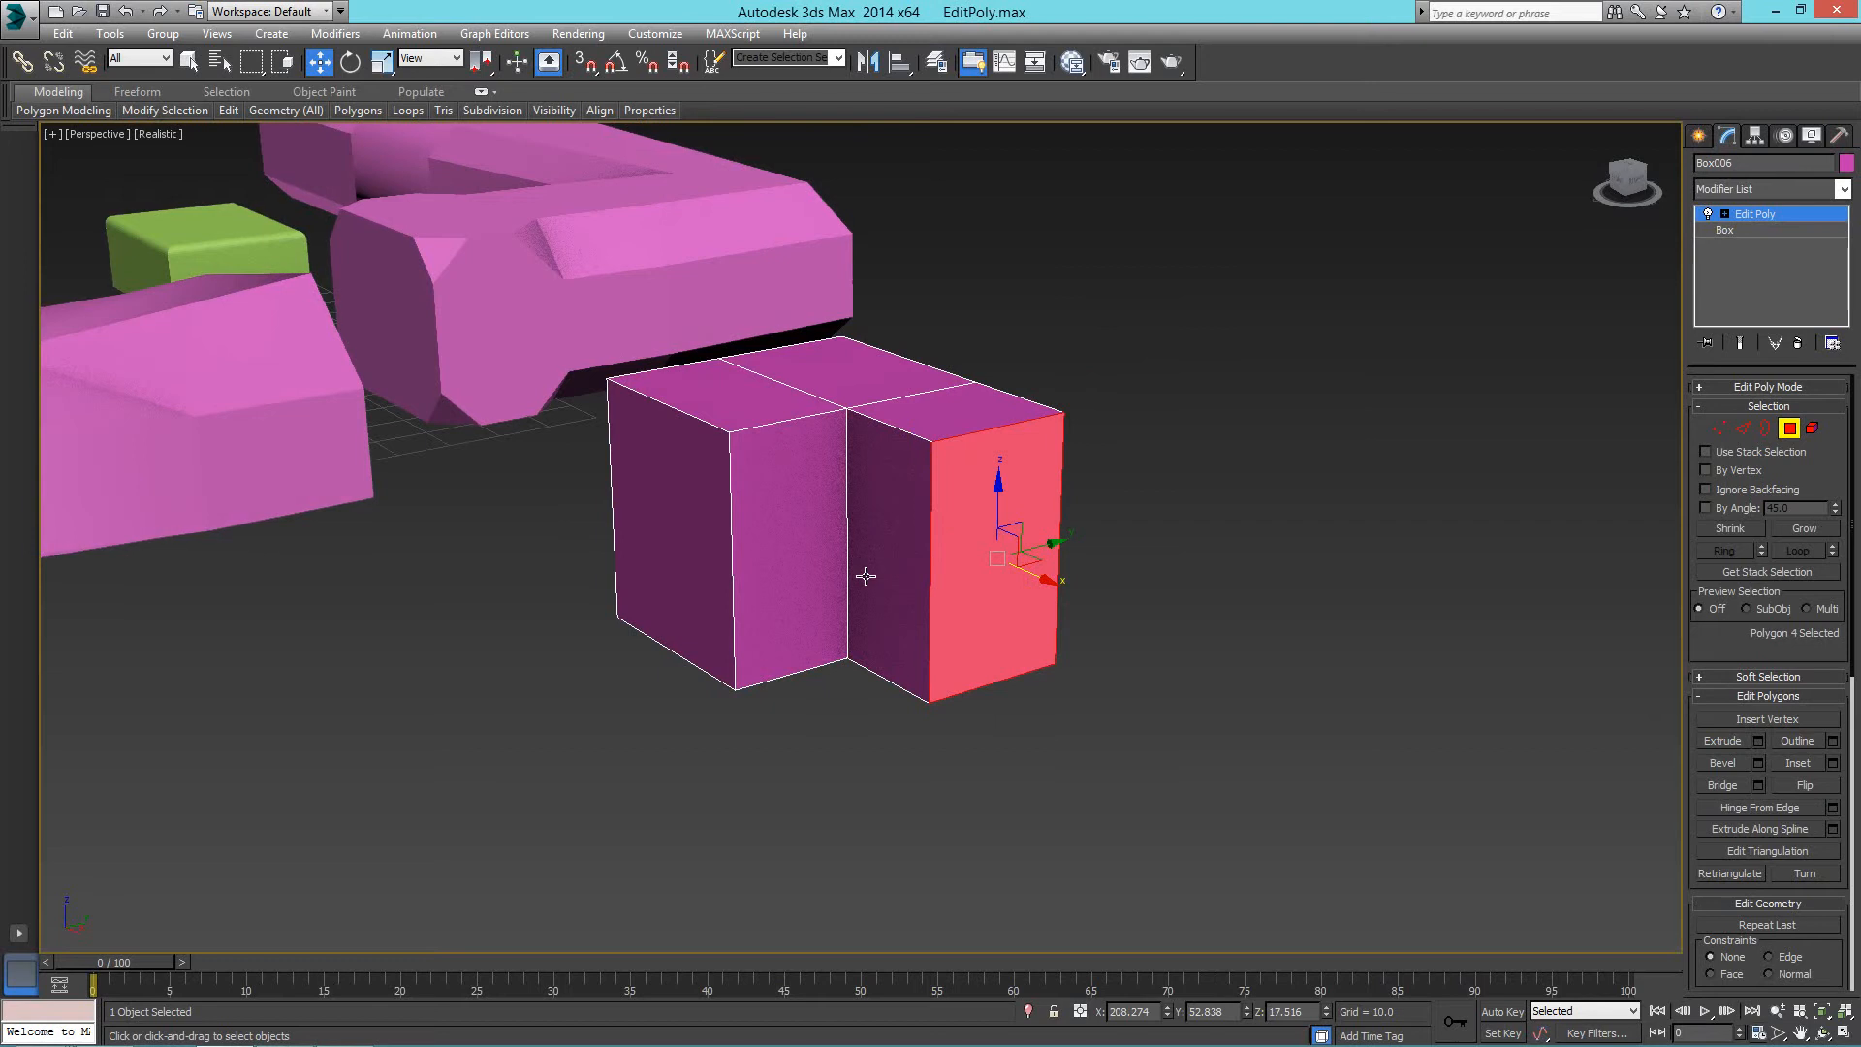
Switch to the FreeMind mind map and correct the Insert node under Bevel to Inset.
key(alt+Tab)
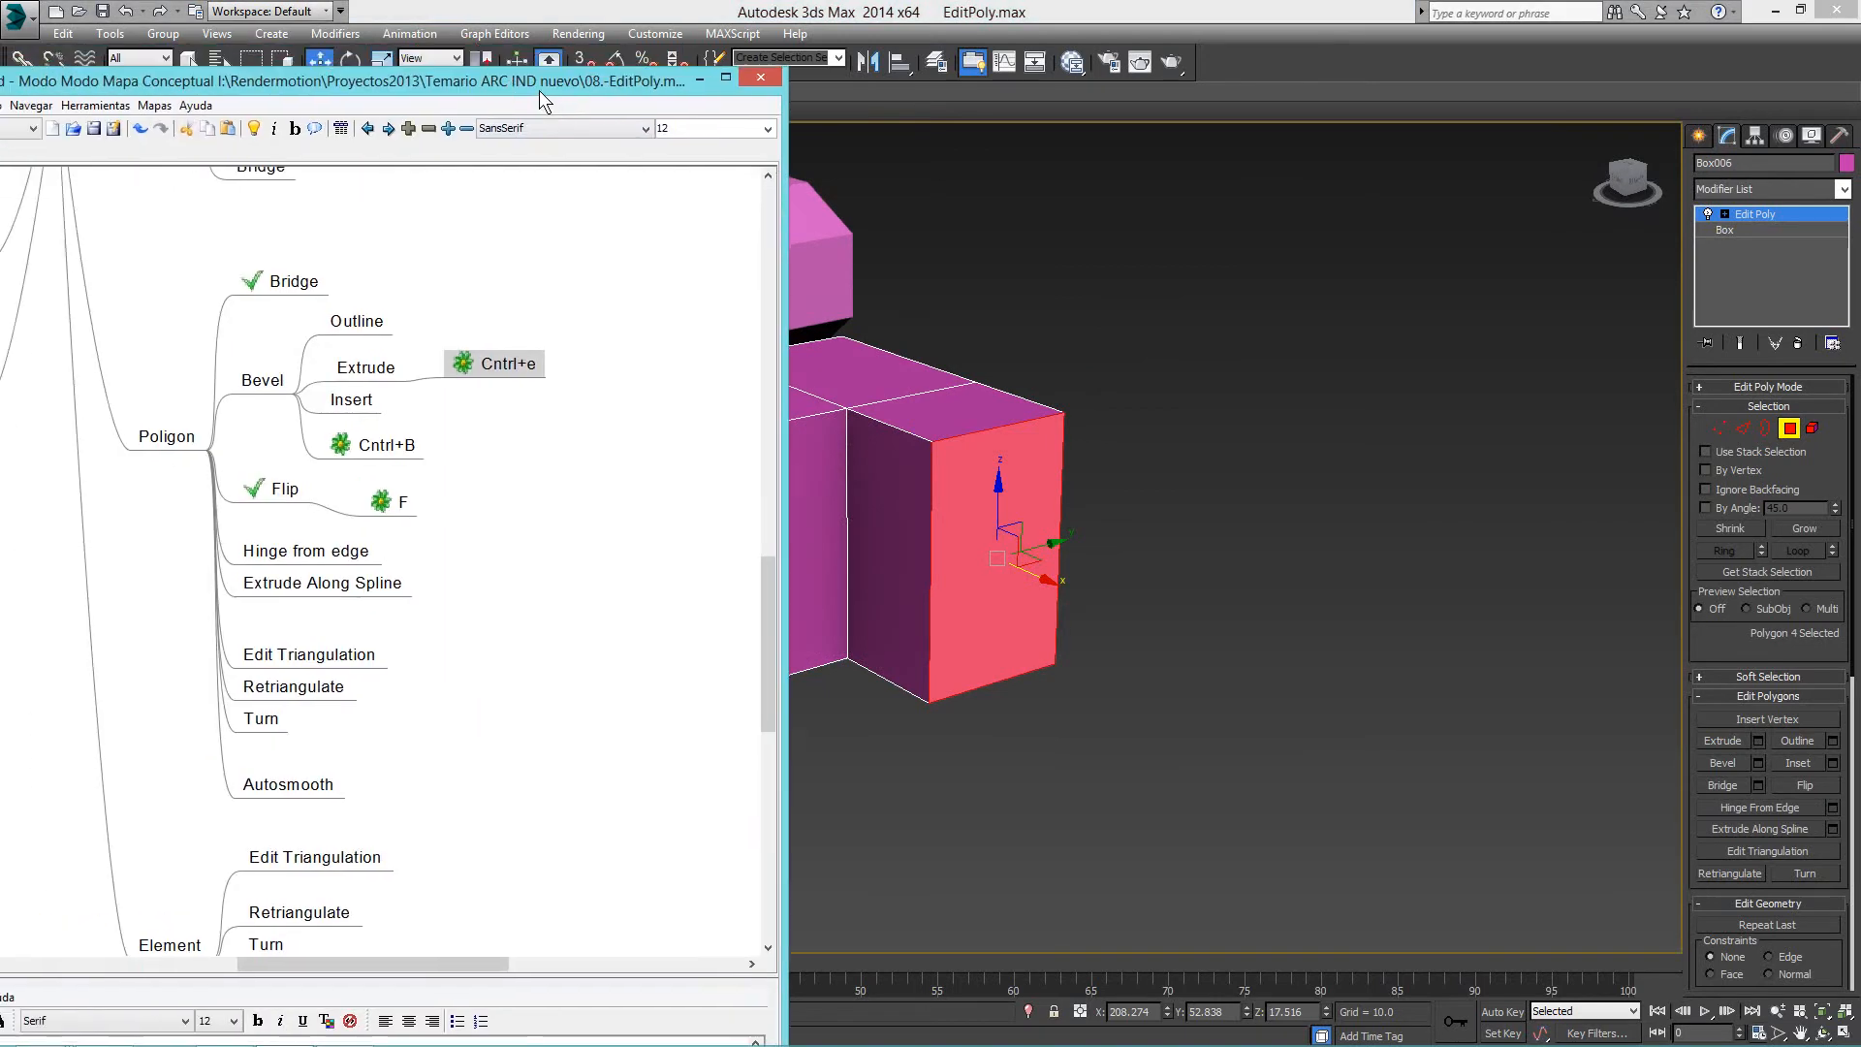
double_click(371, 411)
click(377, 412)
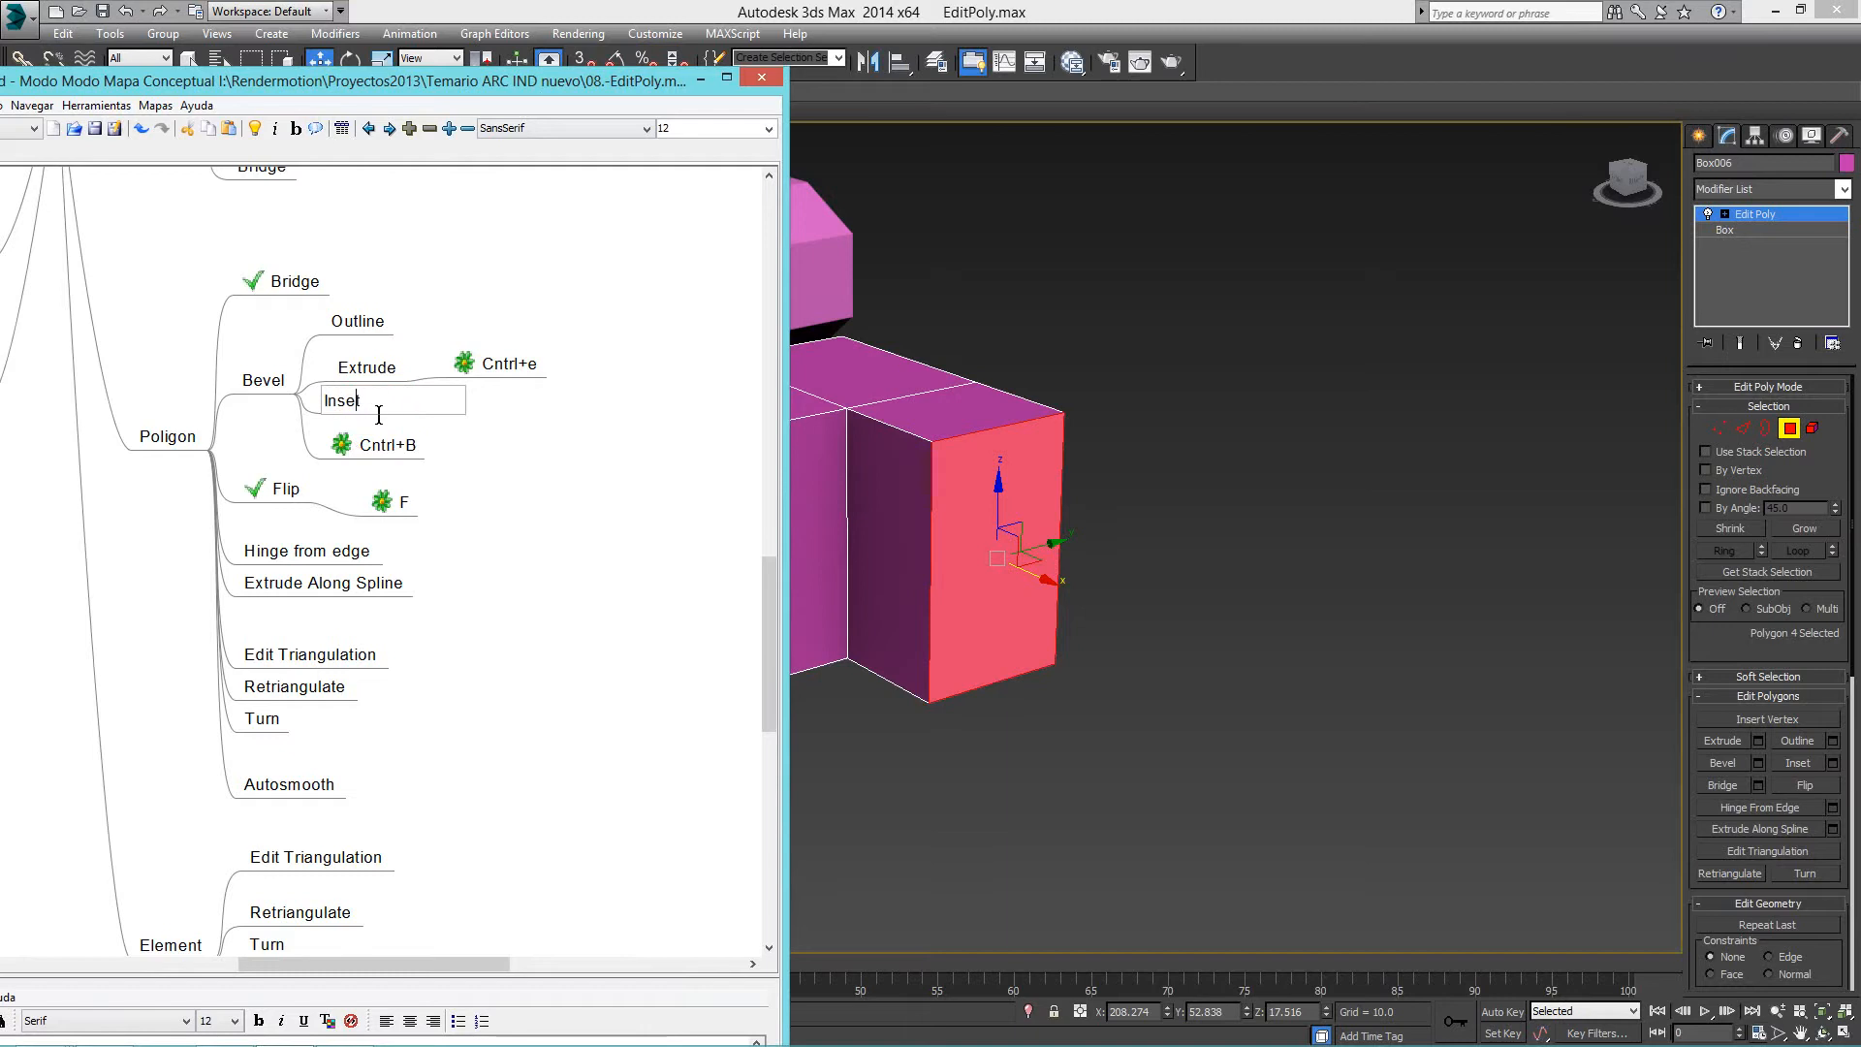
drag(595, 89, 0, 89)
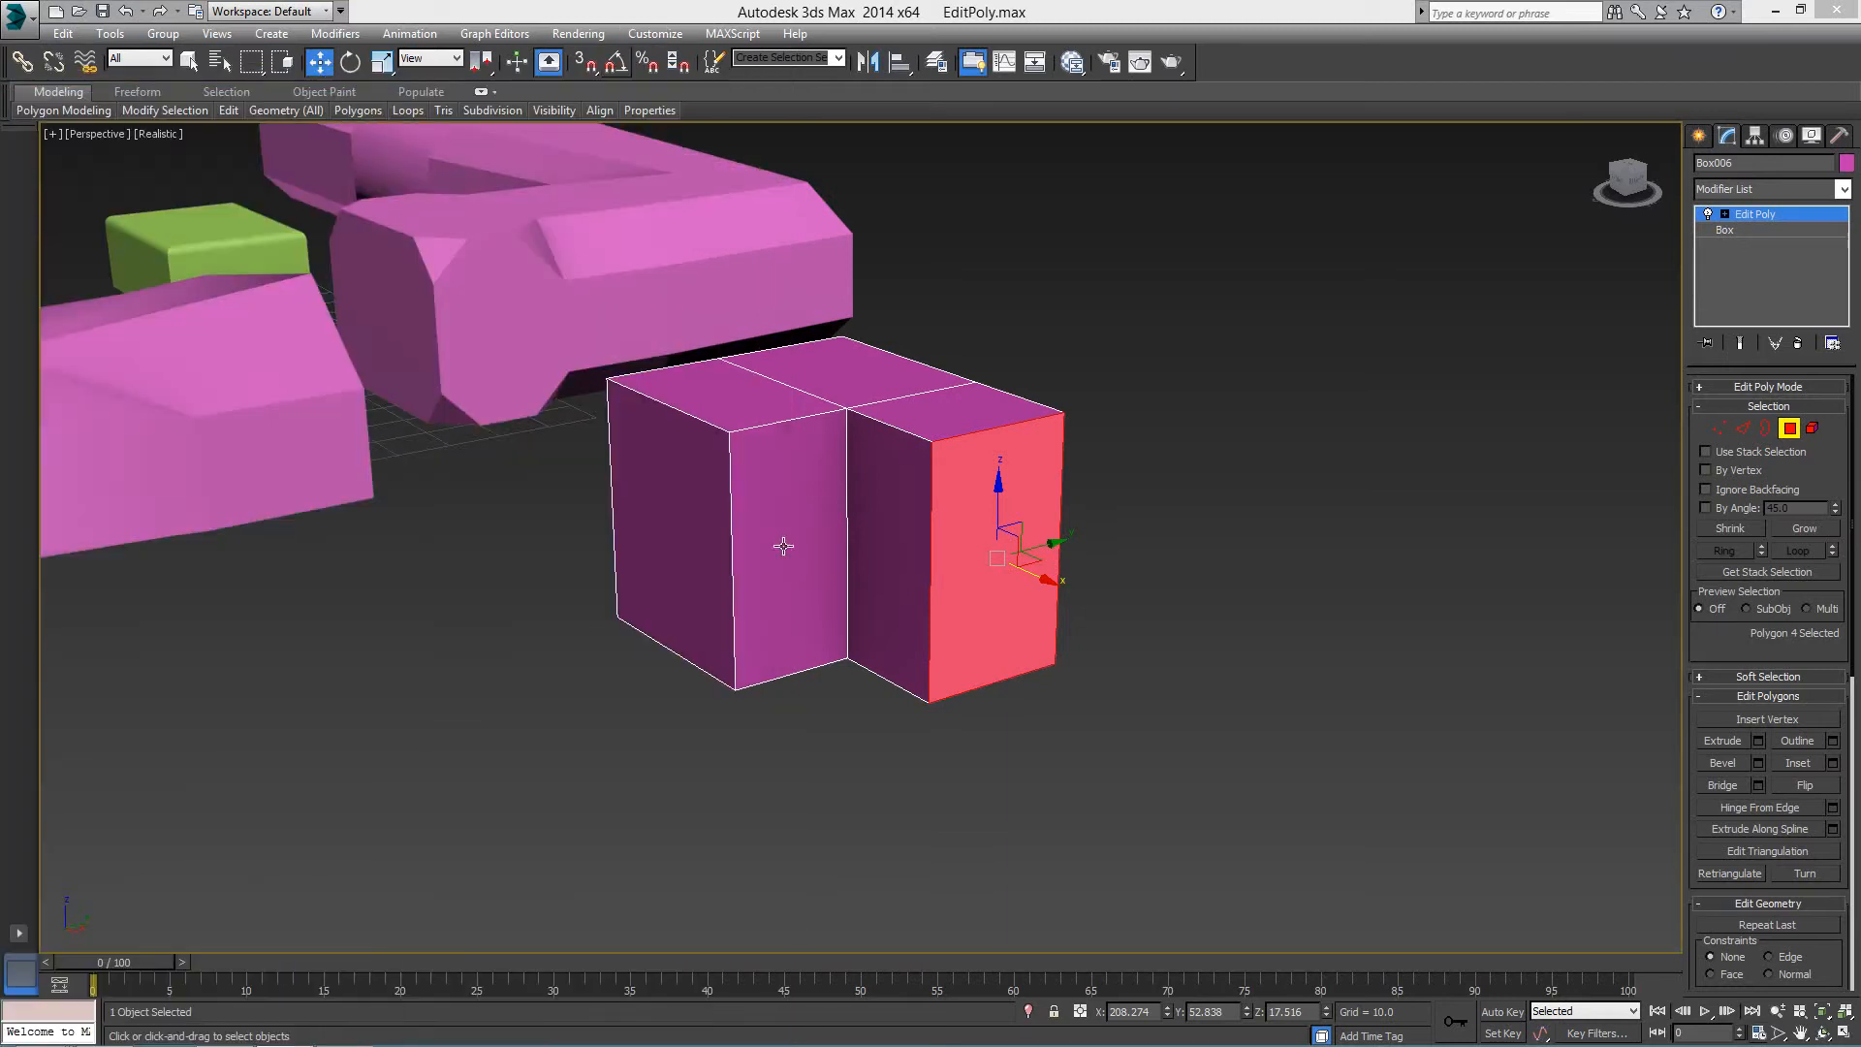
In 3ds Max, inset the back polygon of the box to create a smaller centred face.
alt+middle_drag(824, 511, 642, 451)
click(764, 494)
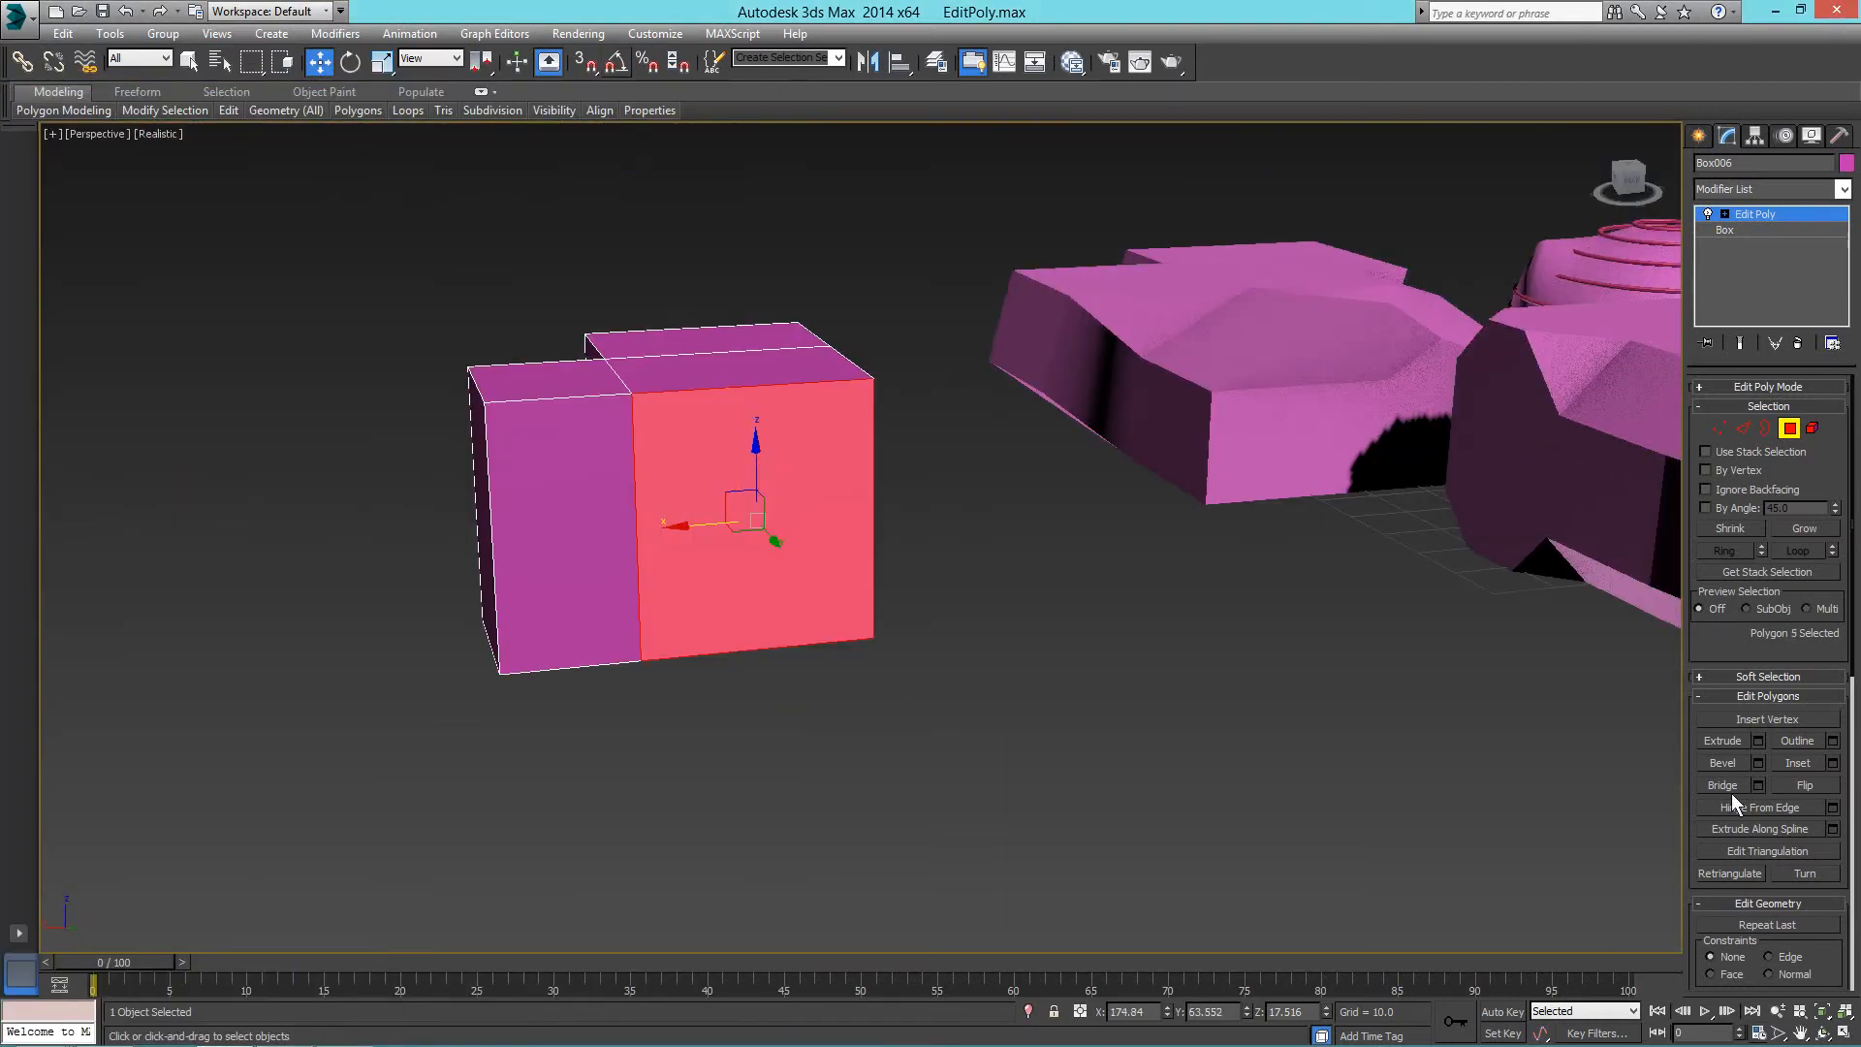
click(1831, 762)
drag(1103, 381, 1103, 314)
click(1095, 412)
alt+middle_drag(1096, 412, 710, 468)
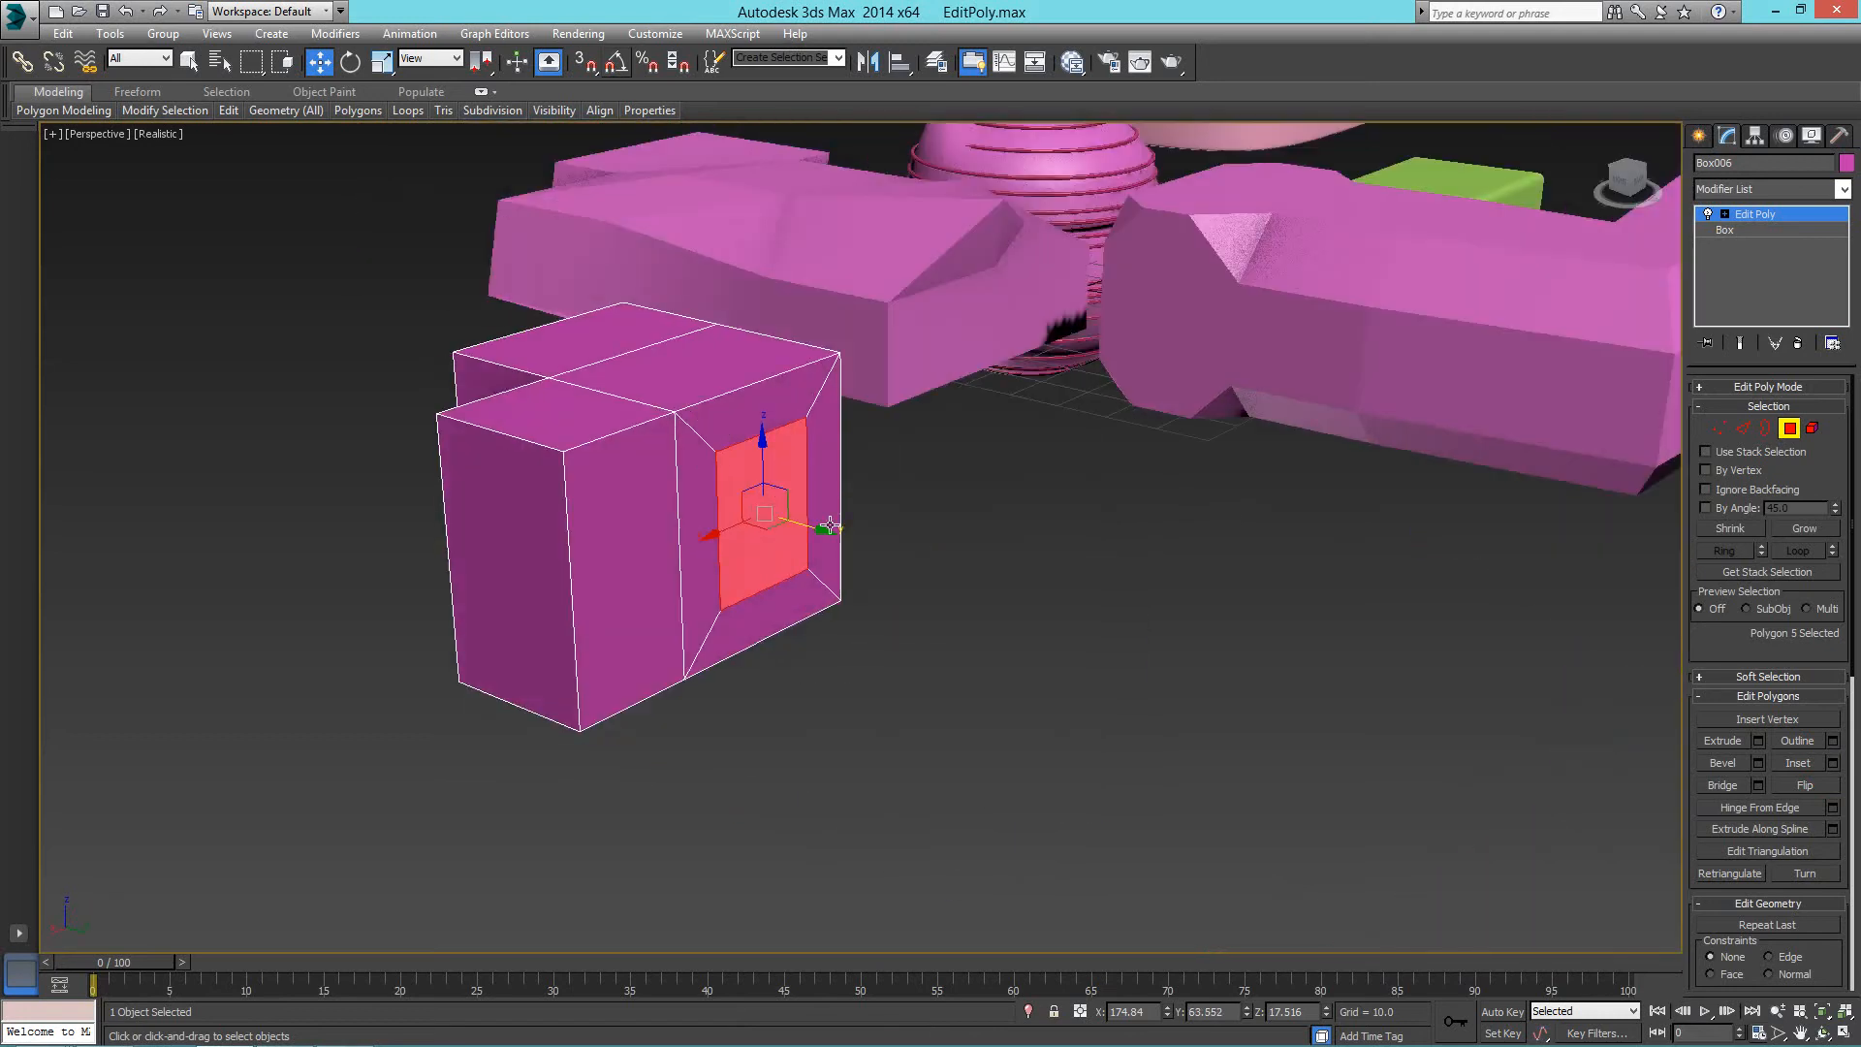
Bevel the side polygon opposite the side extrusion with height 15.08 and outline -5.288.
alt+middle_drag(877, 530, 683, 523)
click(864, 524)
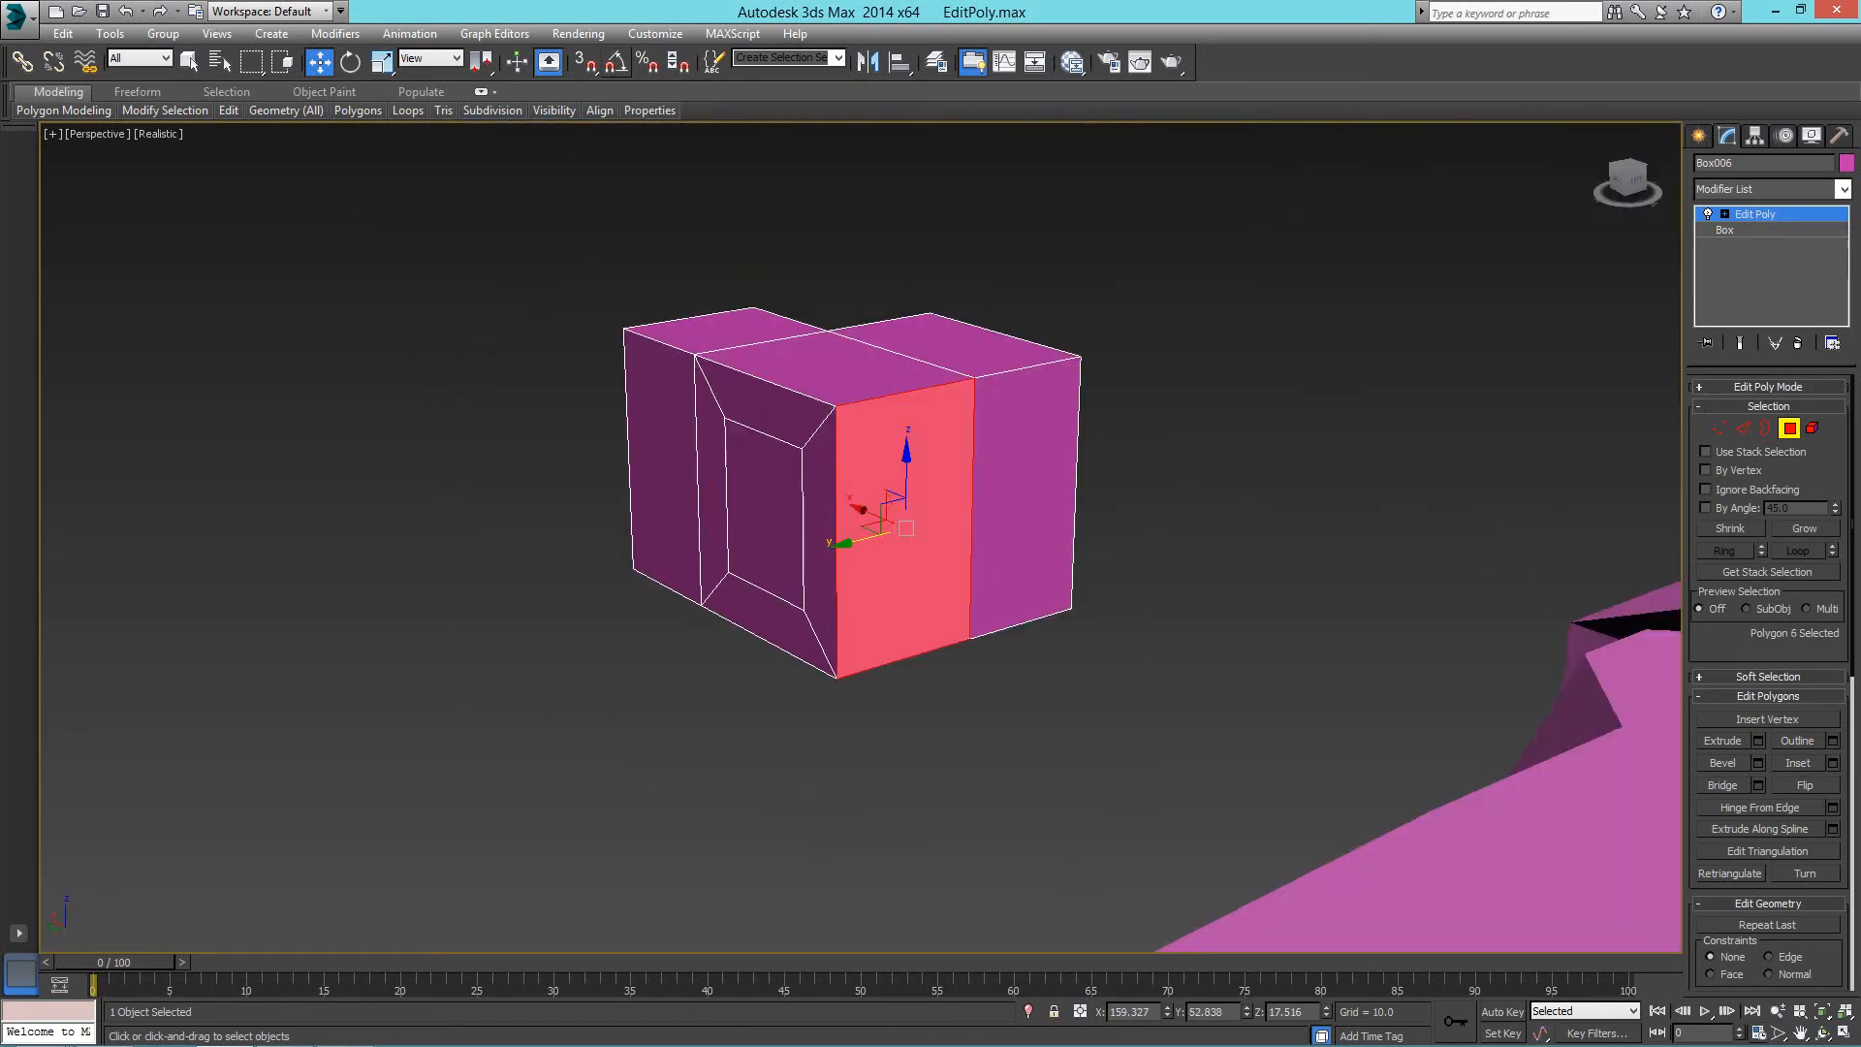
drag(2, 145, 421, 126)
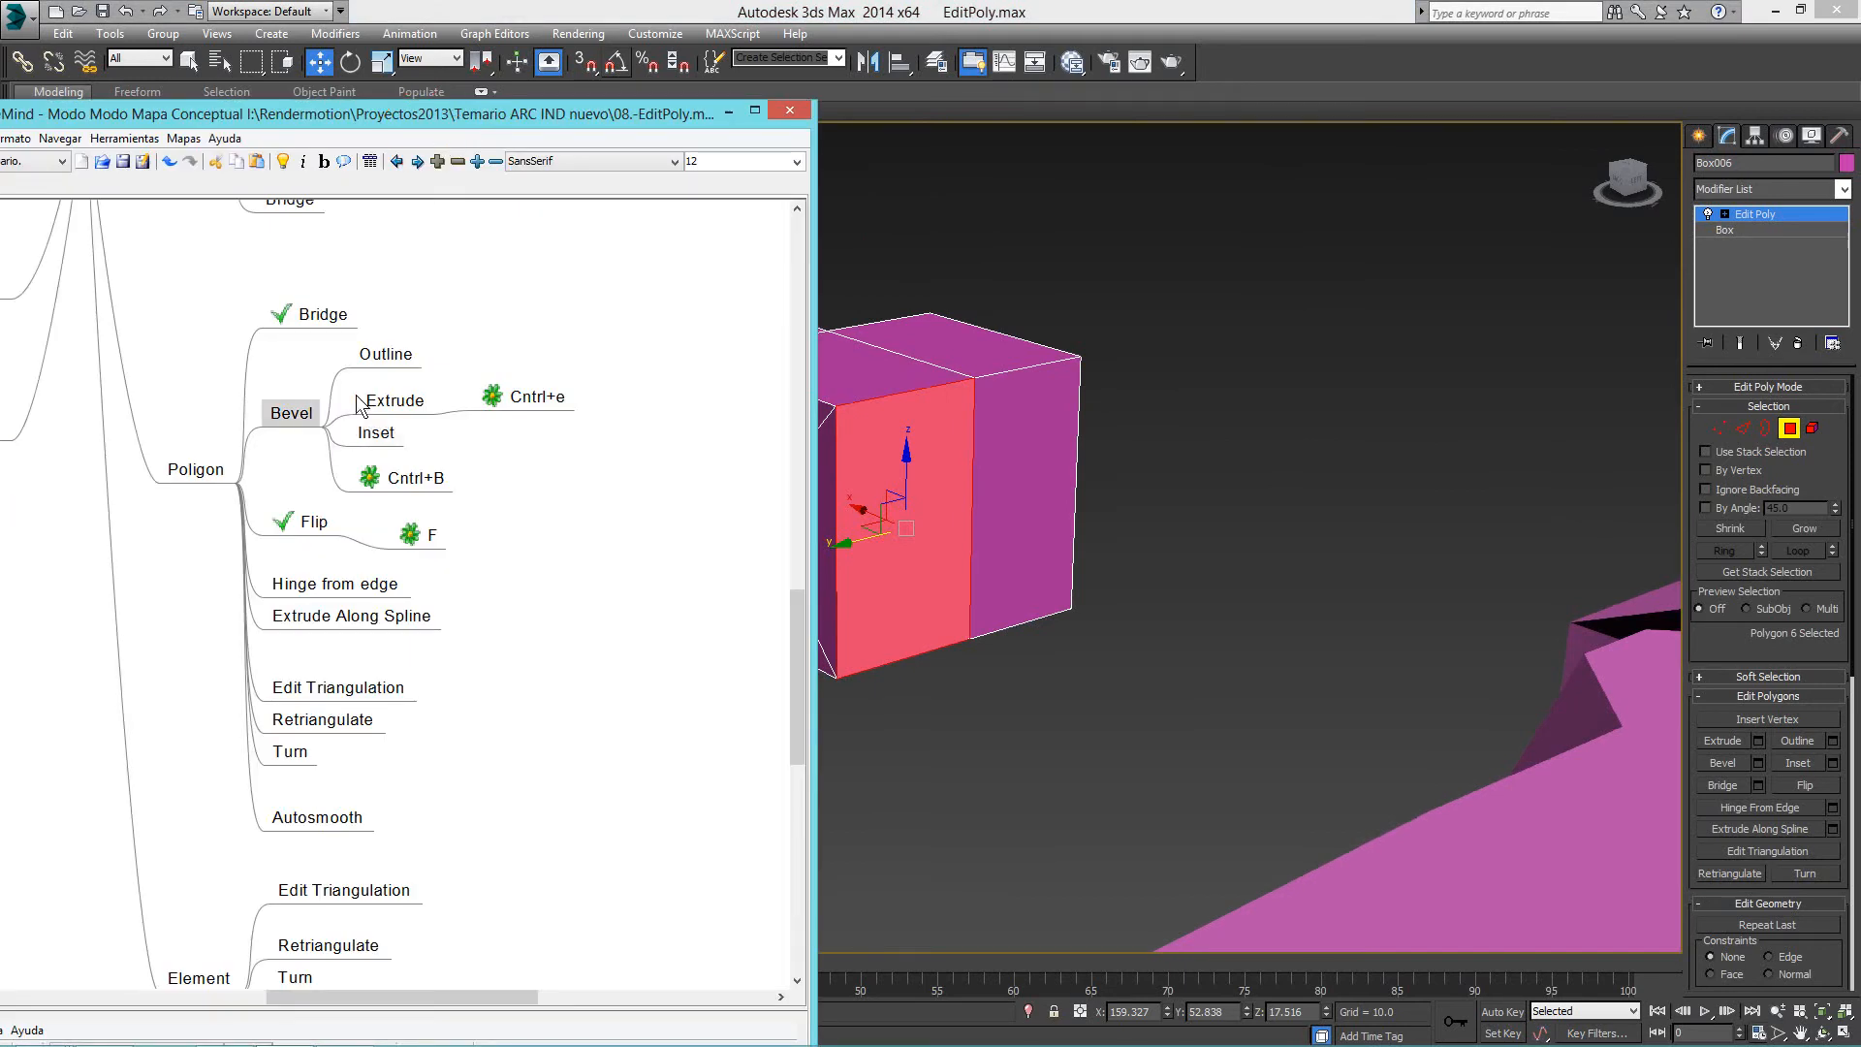
drag(565, 121, 0, 120)
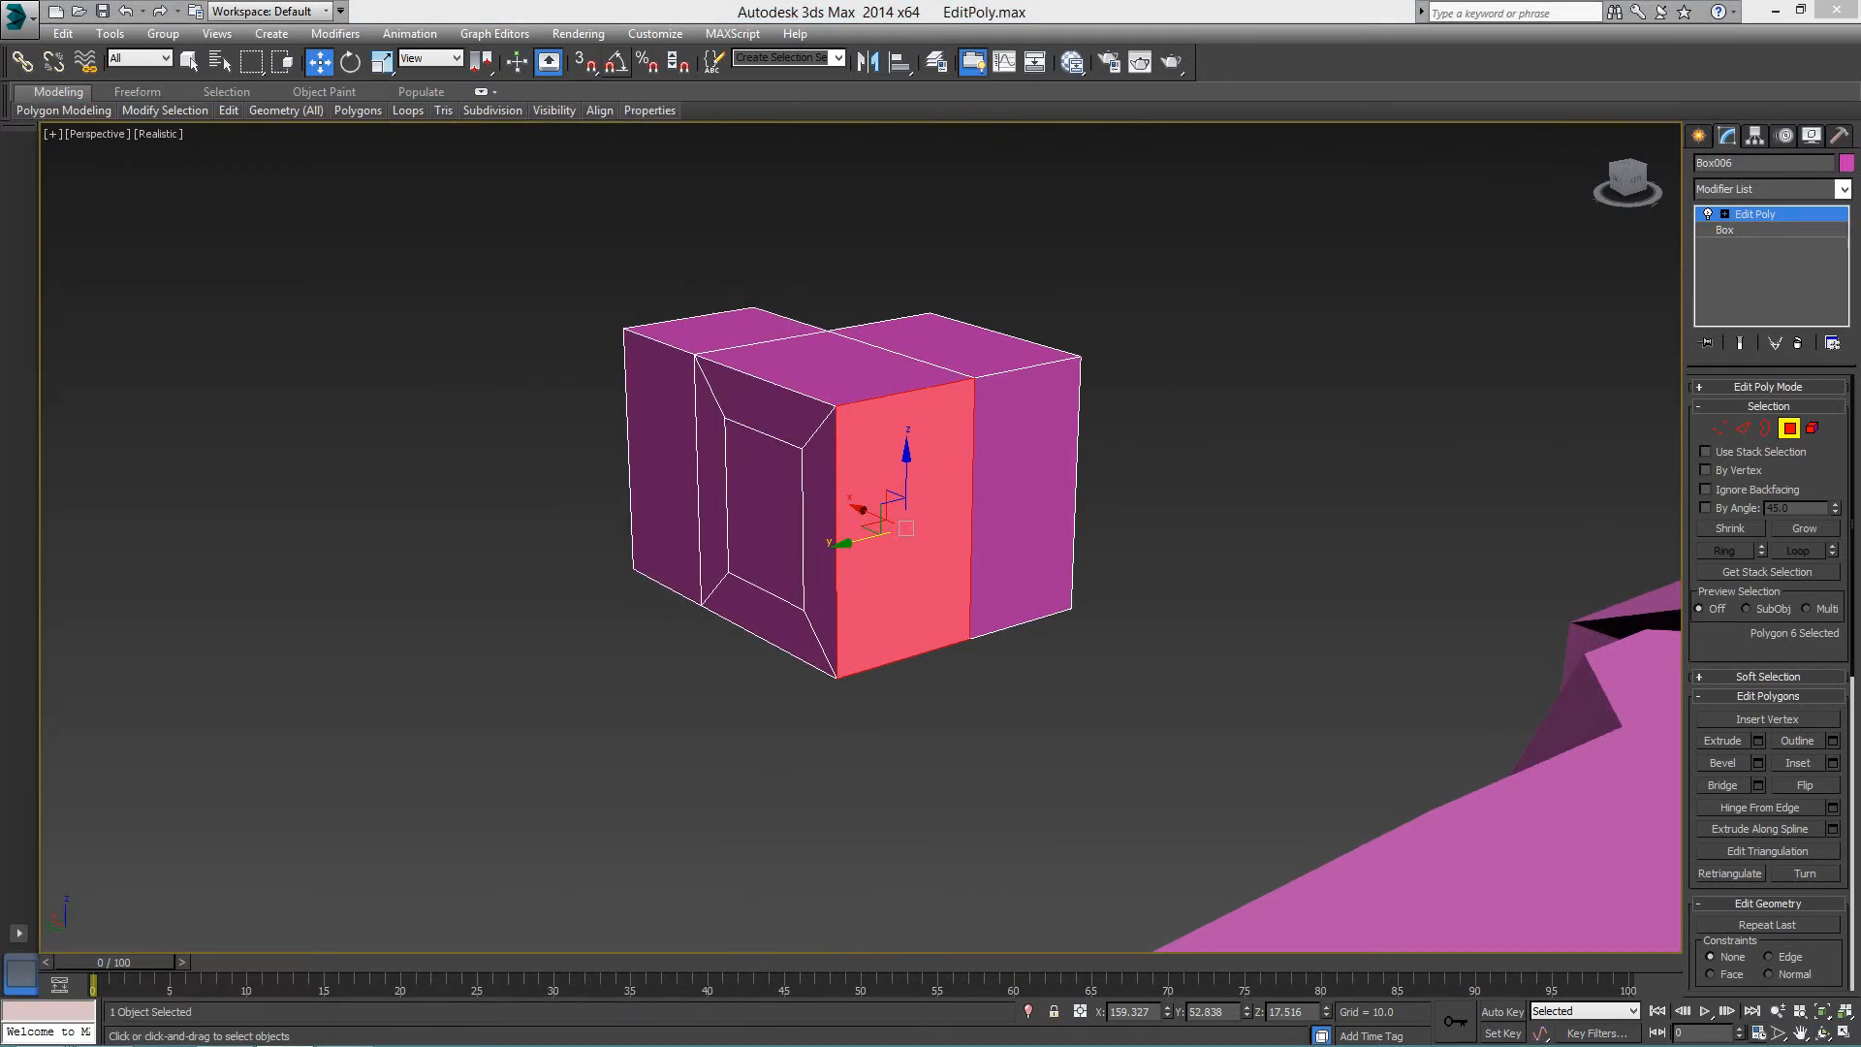
click(1759, 762)
drag(1102, 415, 1104, 463)
drag(1101, 386, 1005, 498)
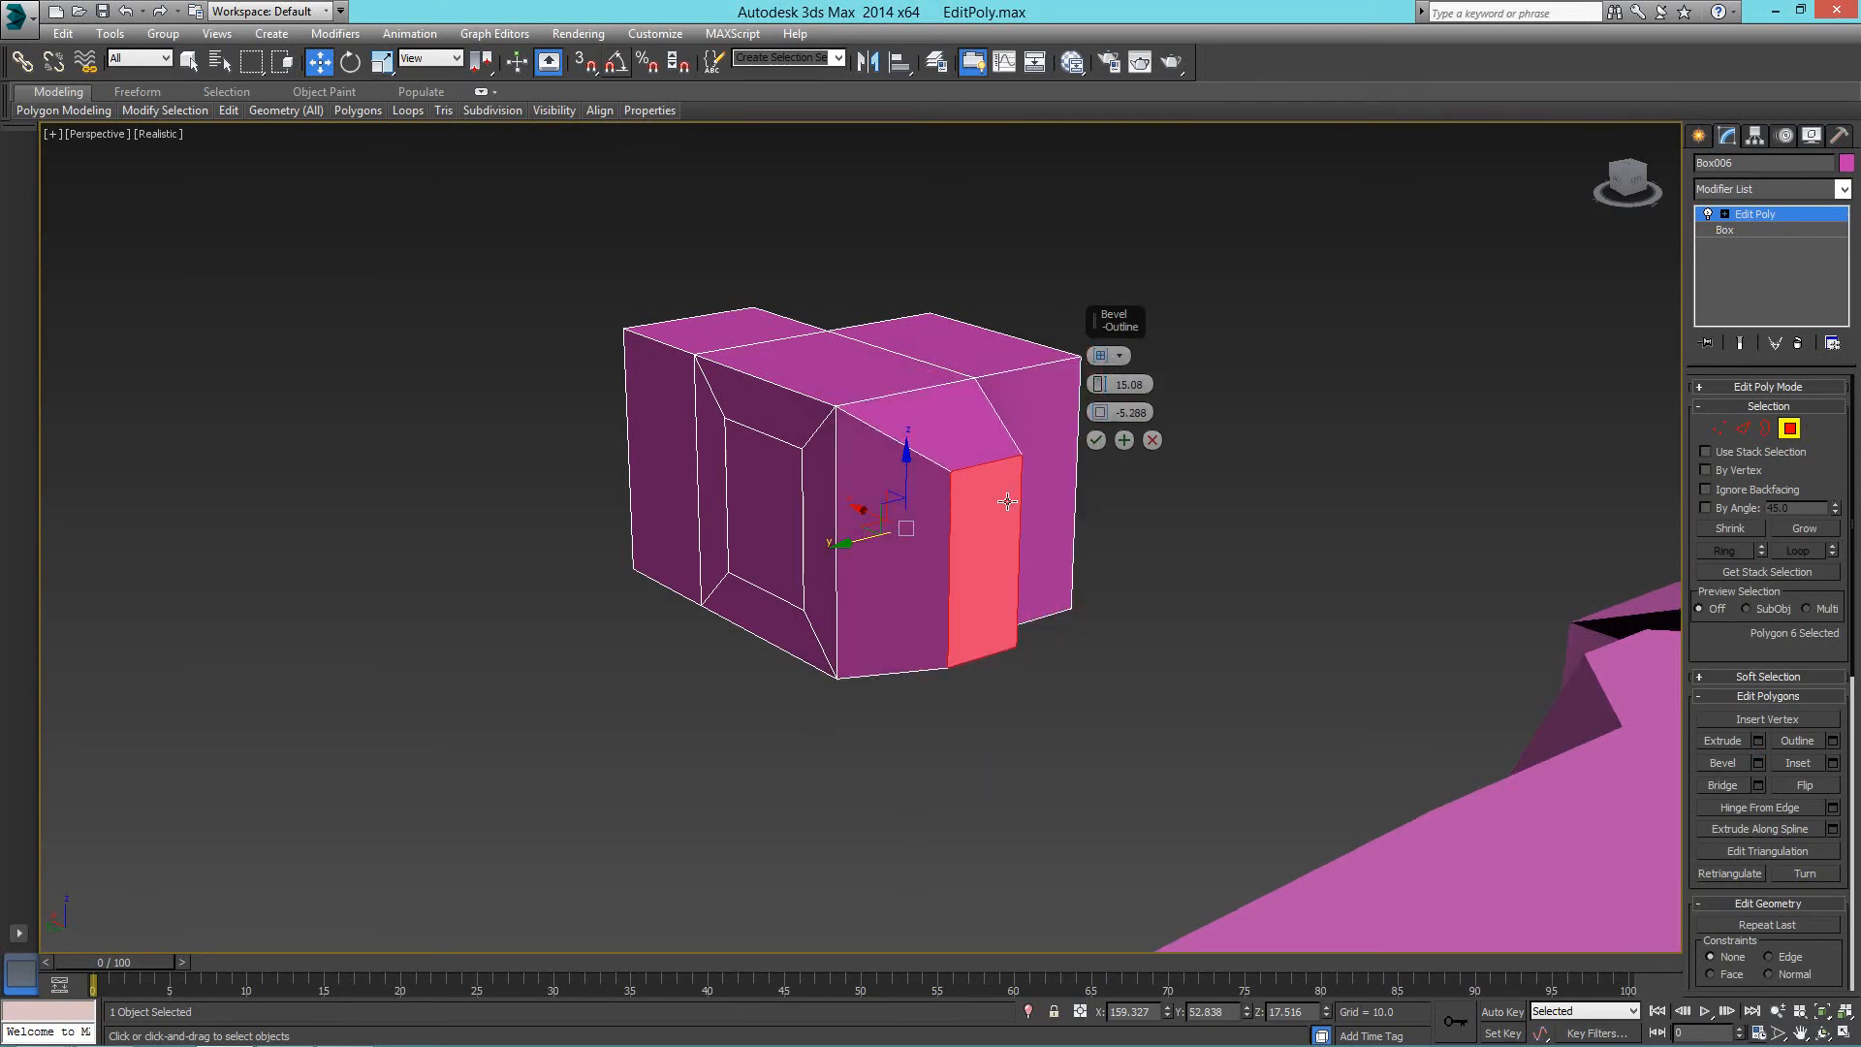
alt+middle_drag(974, 503, 824, 507)
click(1096, 441)
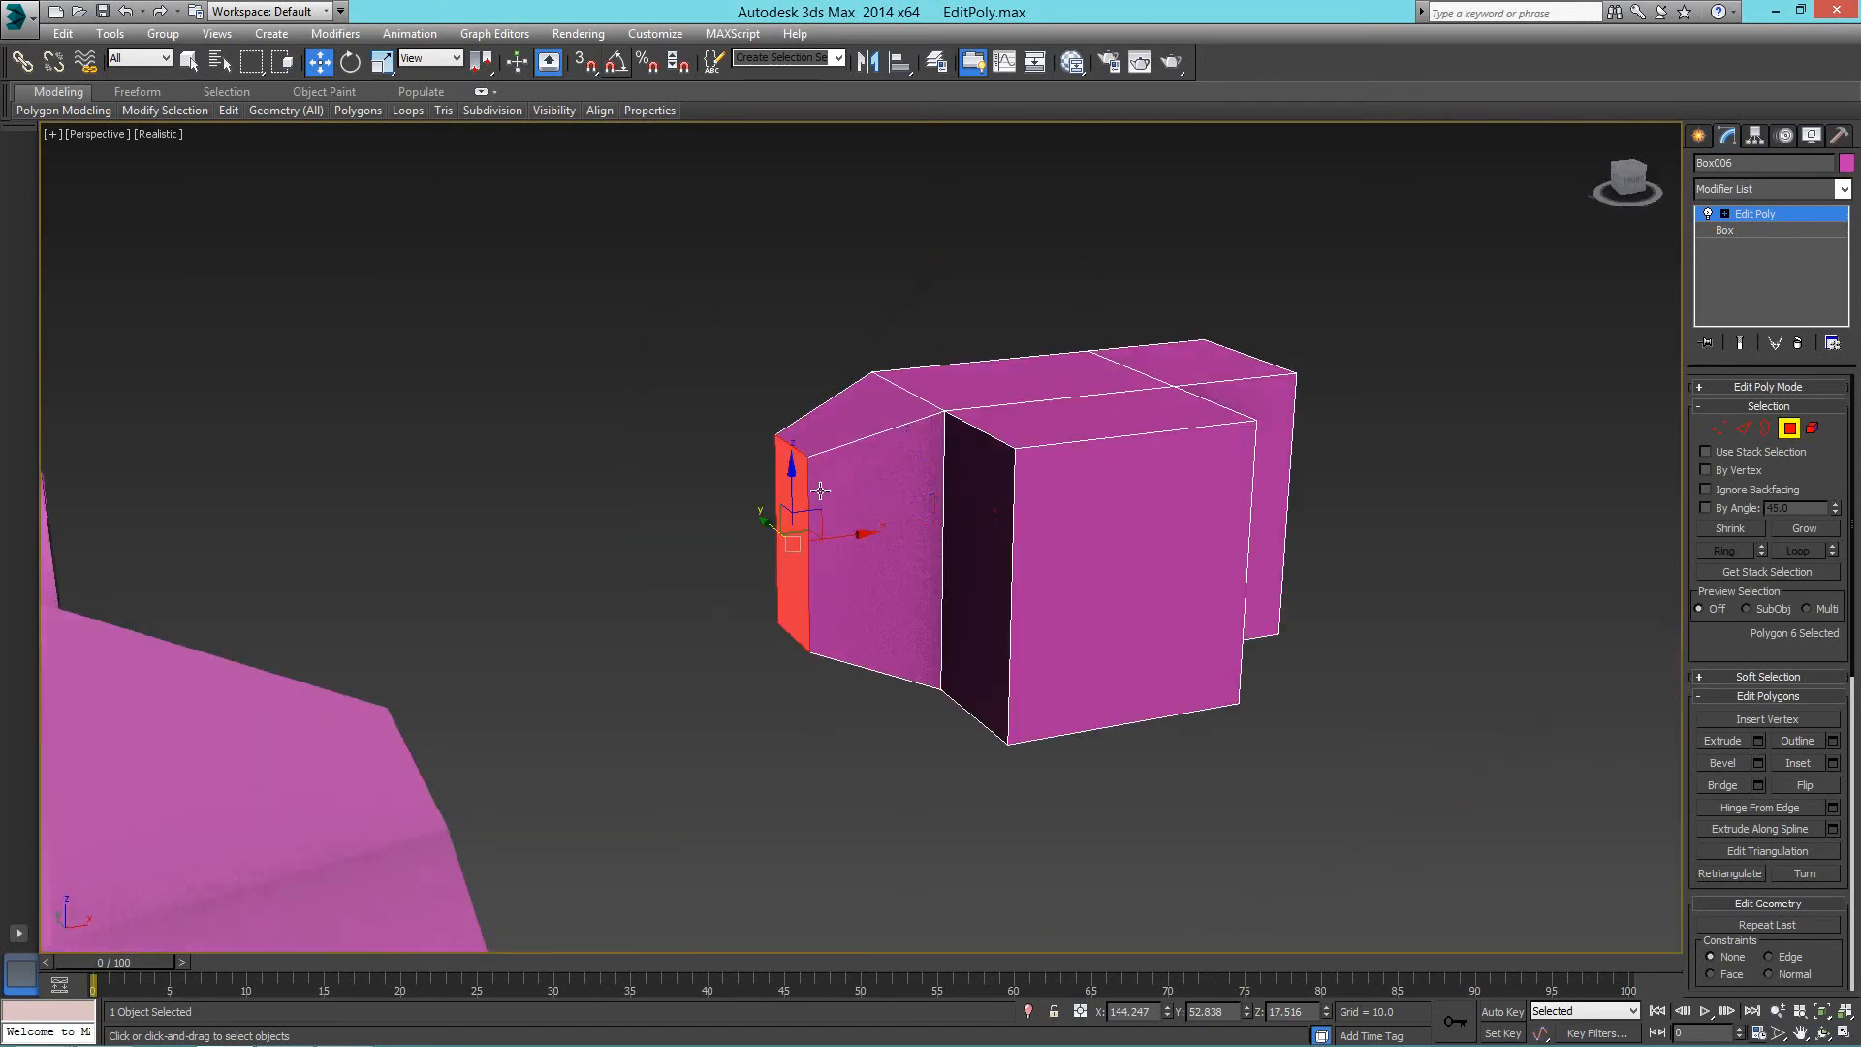
Shrink the end face of the front extrusion with Outline.
middle_drag(1079, 504, 904, 526)
click(905, 525)
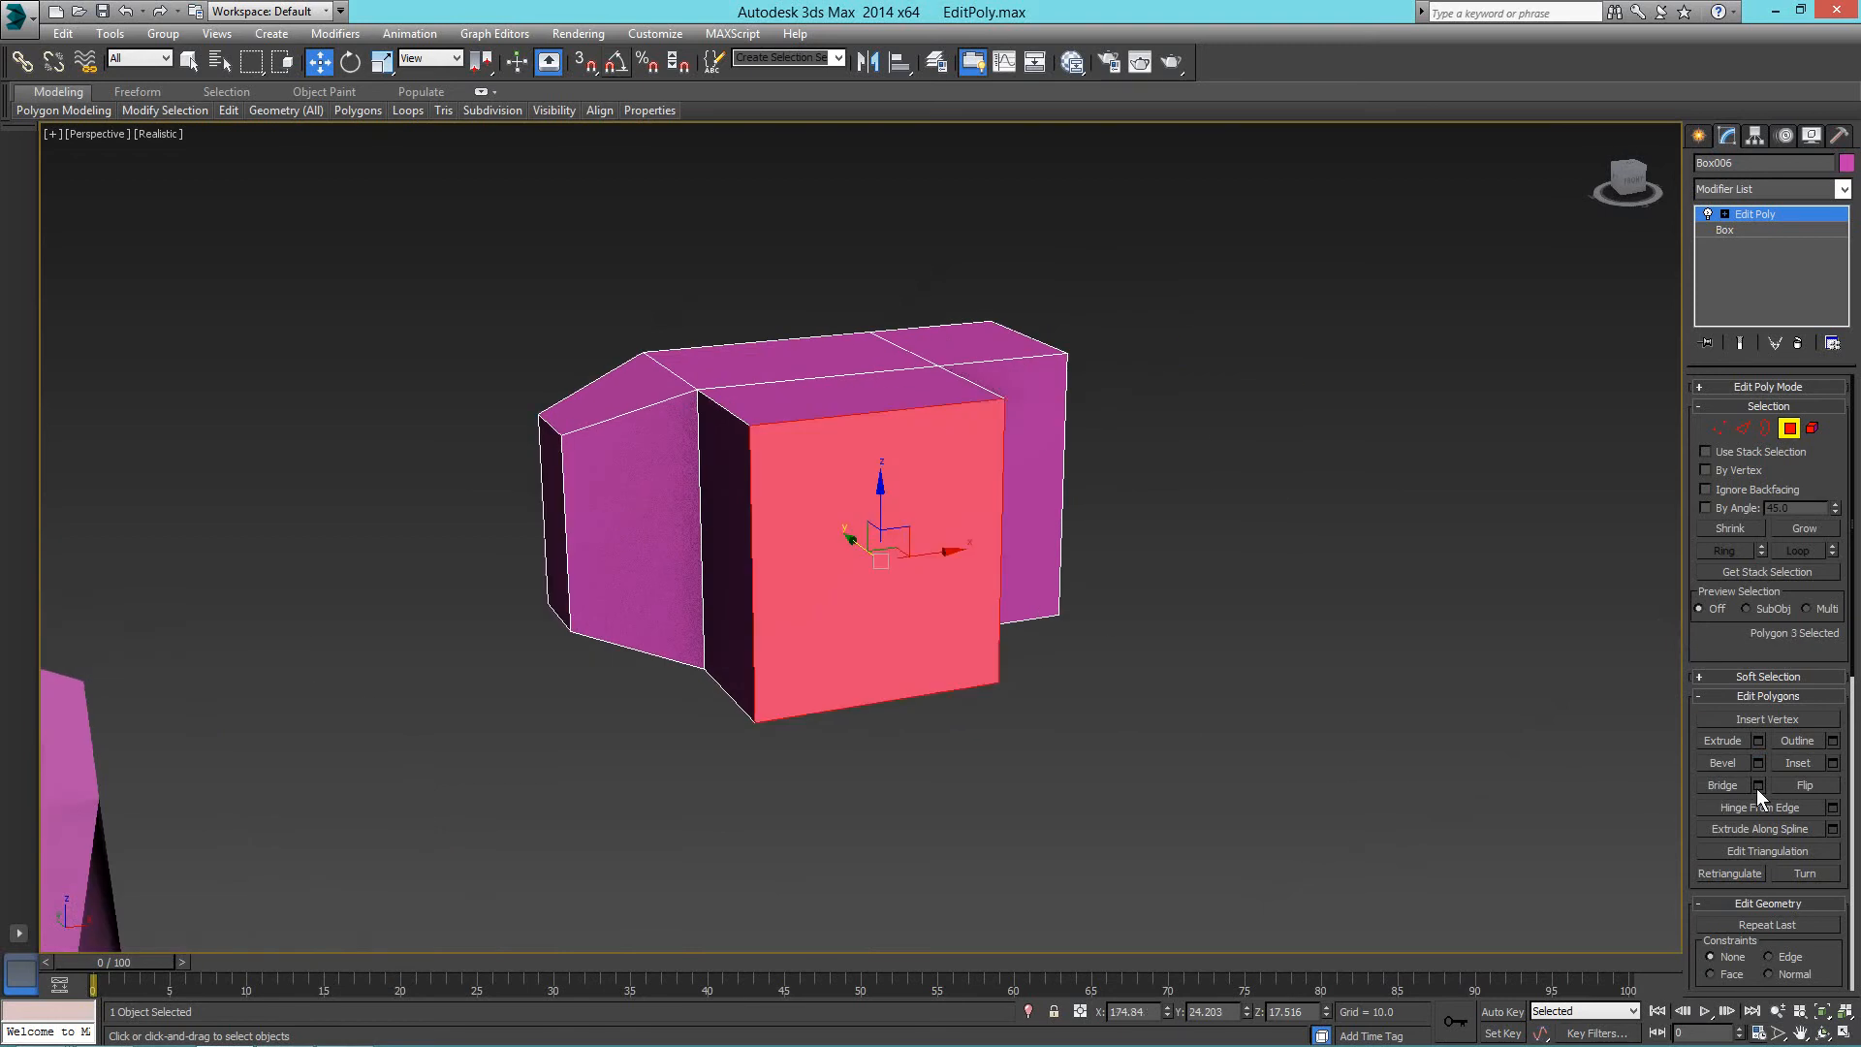
click(1832, 741)
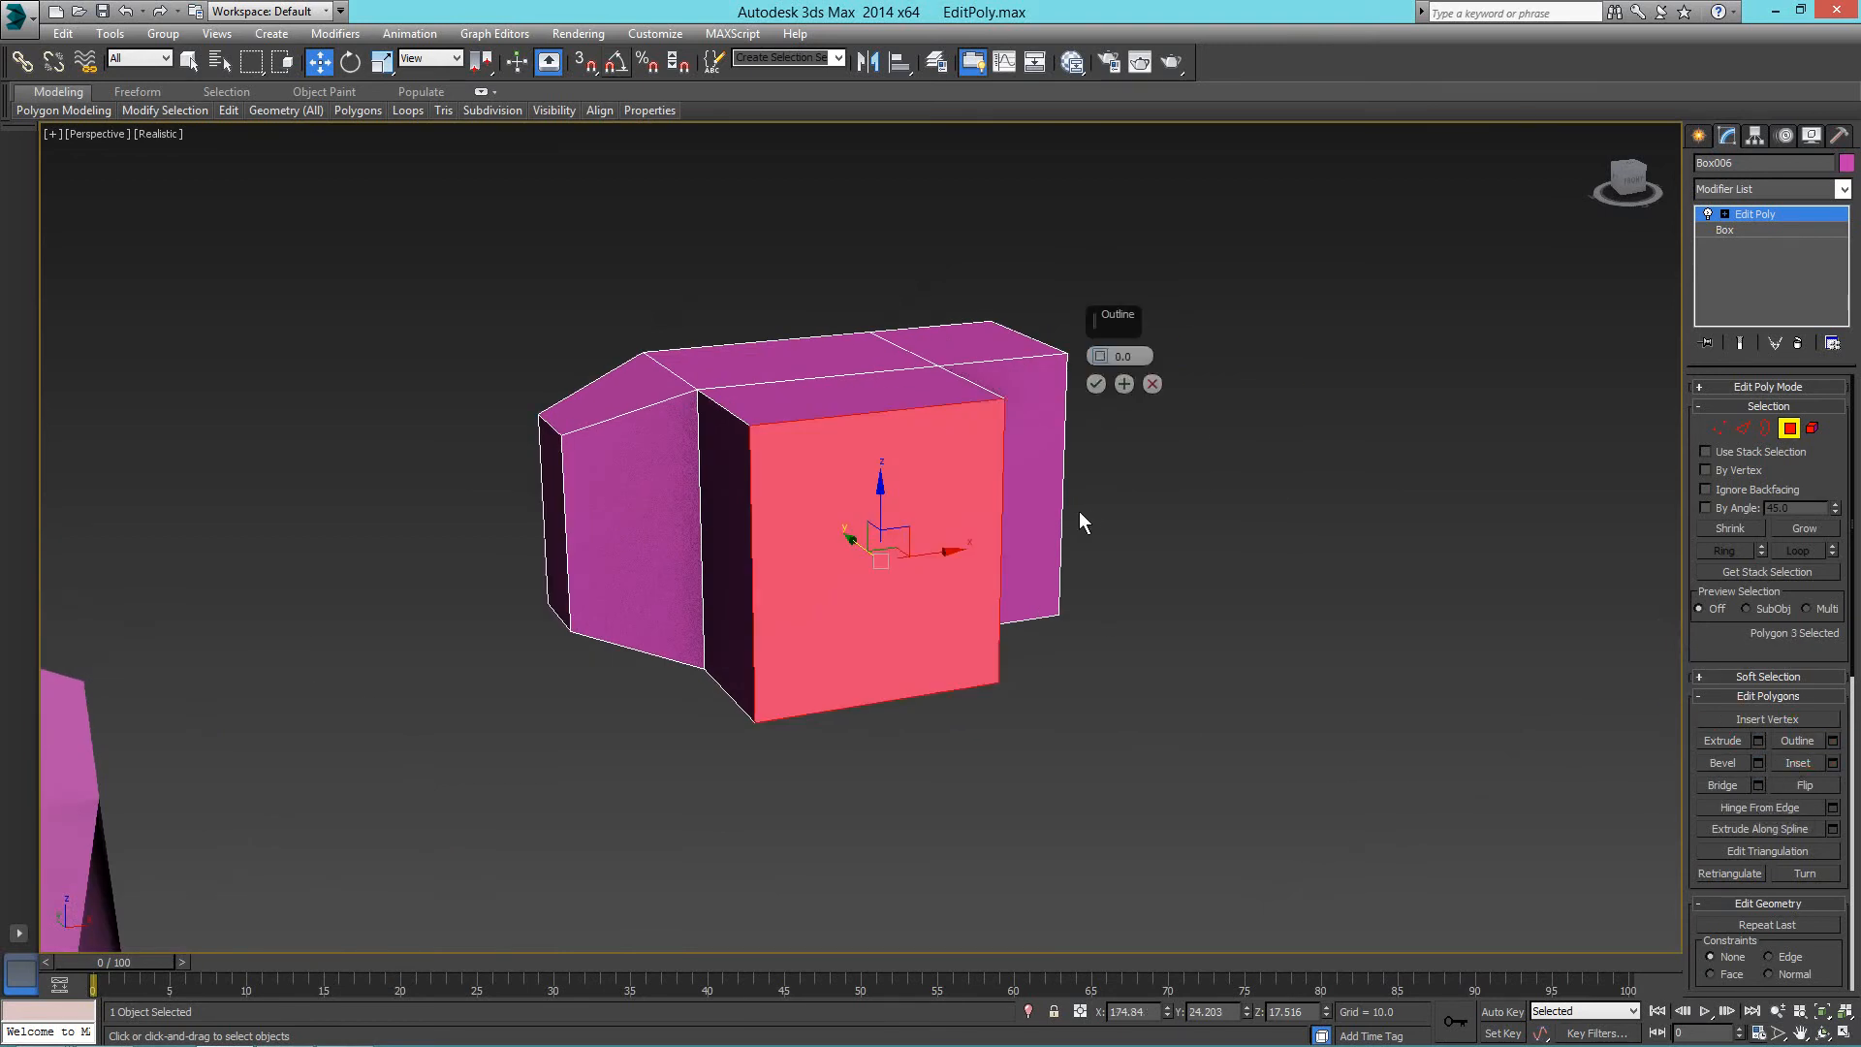
mouse_move(1098, 358)
mouse_down()
mouse_move(1100, 442)
mouse_move(1099, 390)
mouse_up()
click(1096, 384)
Shrink the end face of the side extrusion with Outline.
alt+middle_drag(1183, 457, 893, 561)
click(1321, 614)
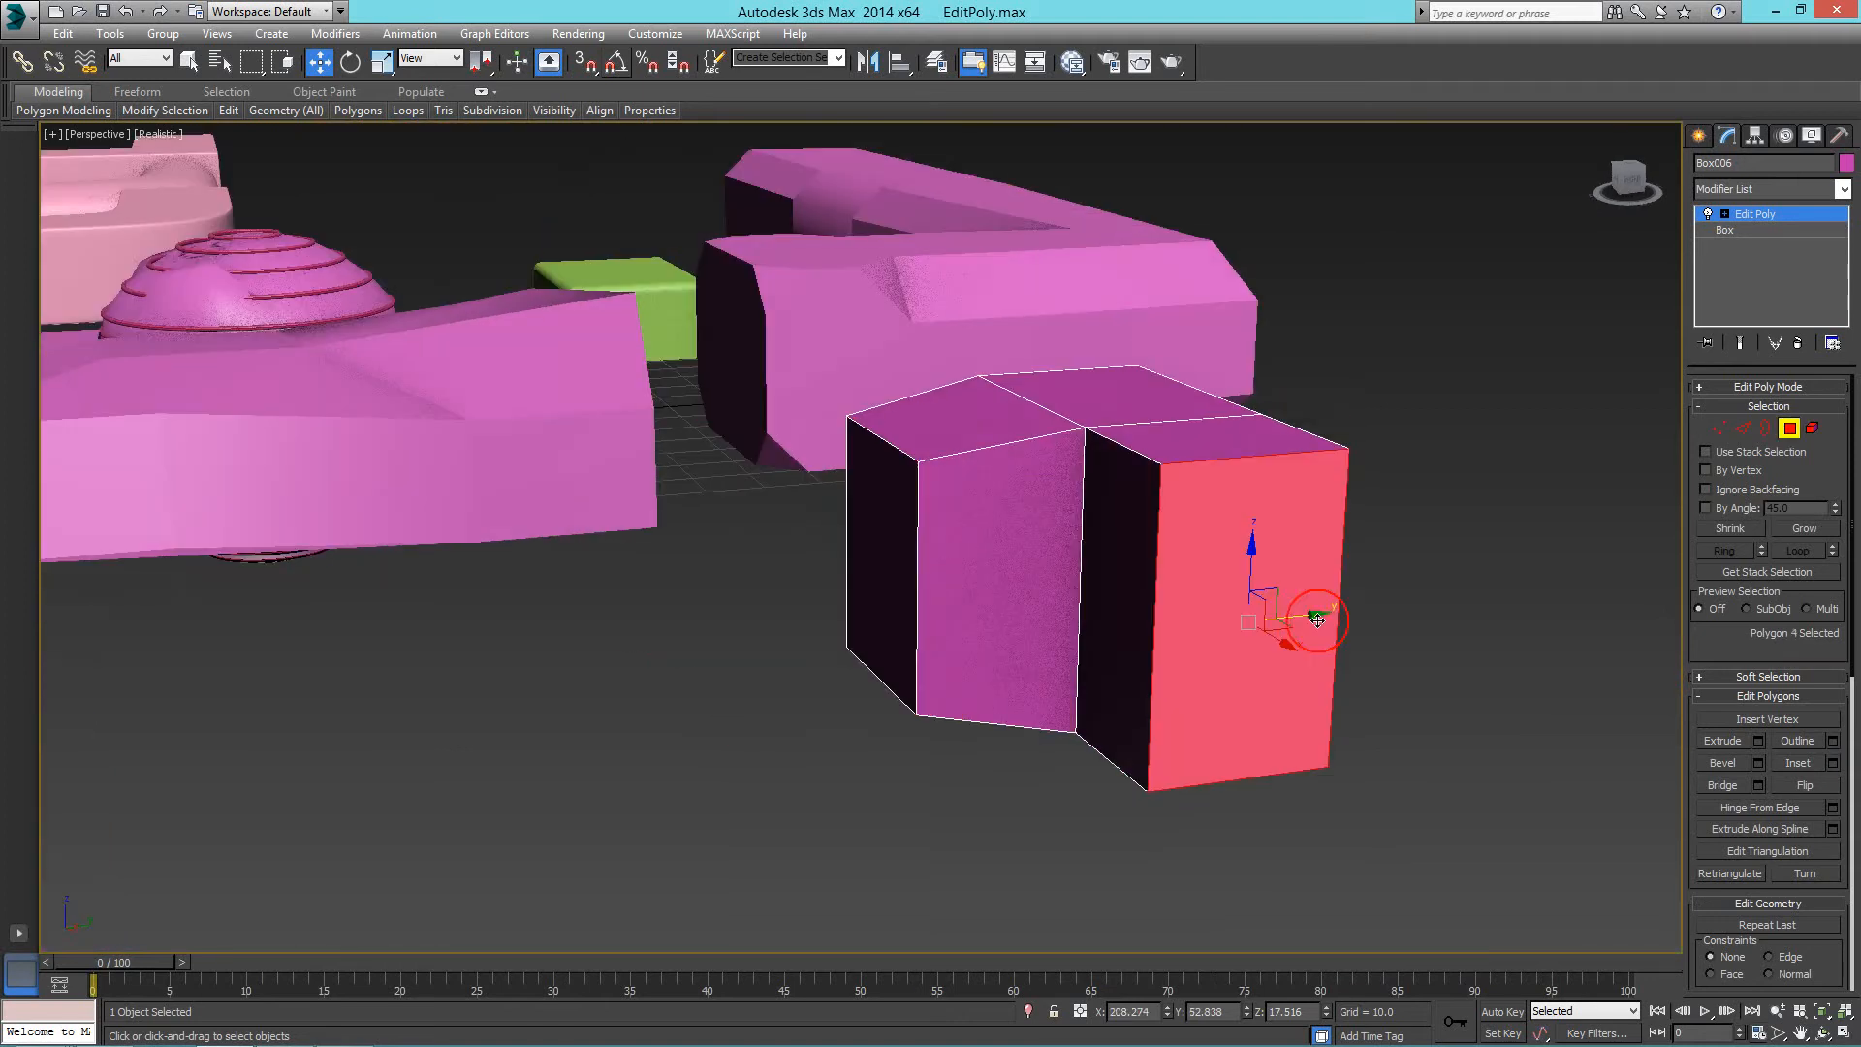
click(1832, 741)
mouse_move(1103, 359)
mouse_down()
mouse_move(1100, 296)
mouse_move(1099, 356)
mouse_up()
click(1097, 385)
Slightly enlarge the inset polygon on the back of the model with Outline.
alt+middle_drag(1512, 548, 1009, 568)
click(924, 569)
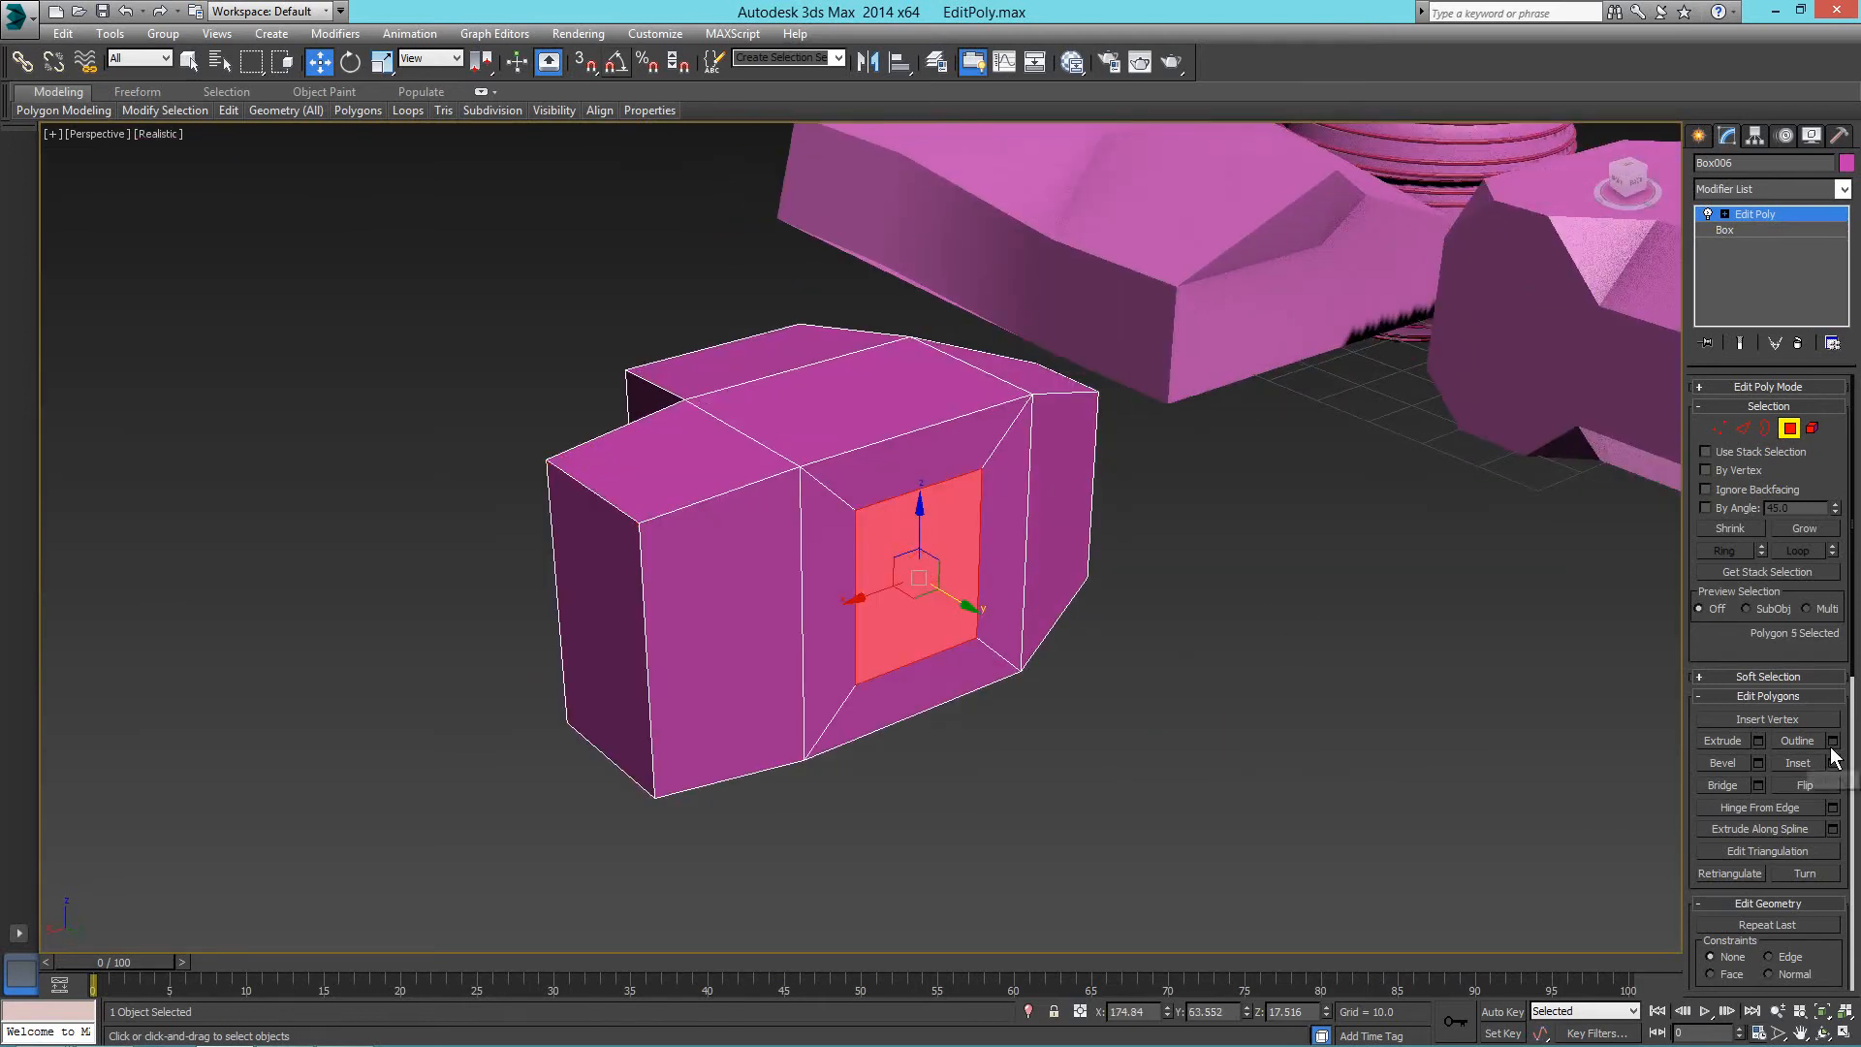
click(1831, 742)
drag(1101, 353, 1101, 351)
click(1096, 384)
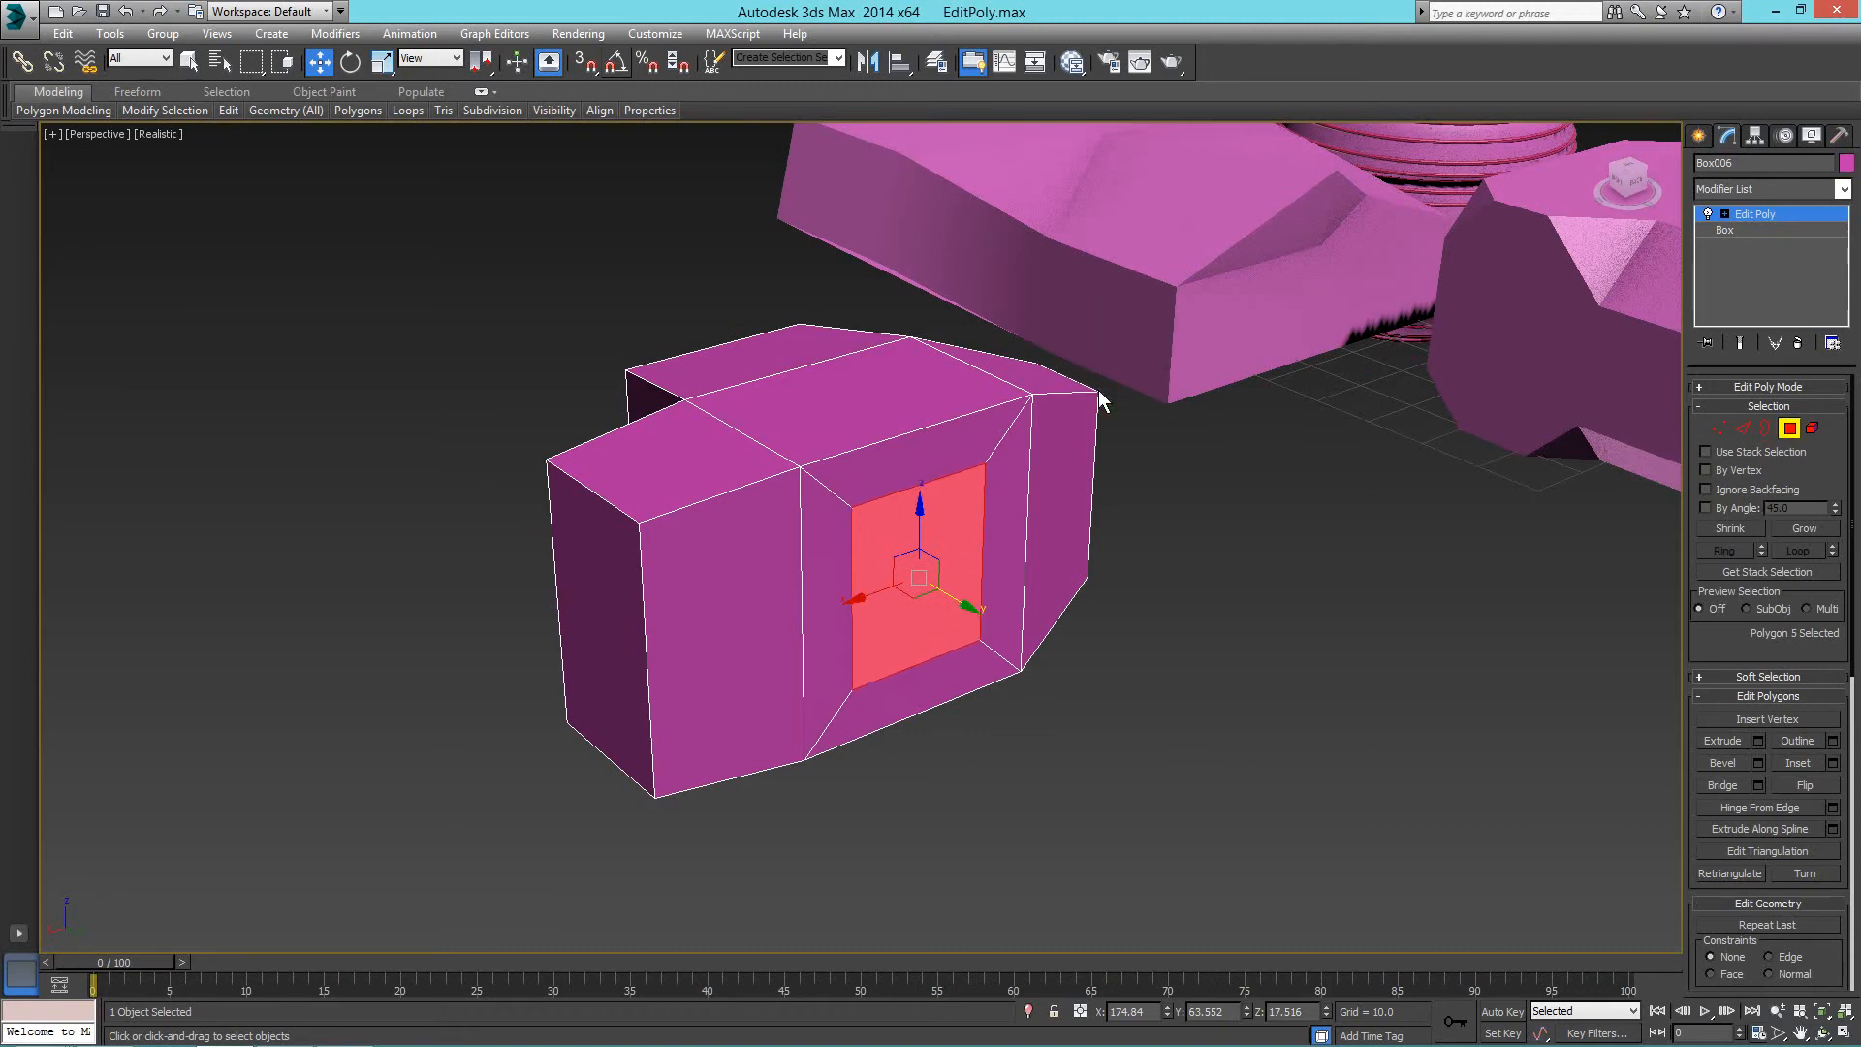
In the FreeMind mind map, move the Bevel branch above Bridge under Poligon.
drag(0, 114, 727, 114)
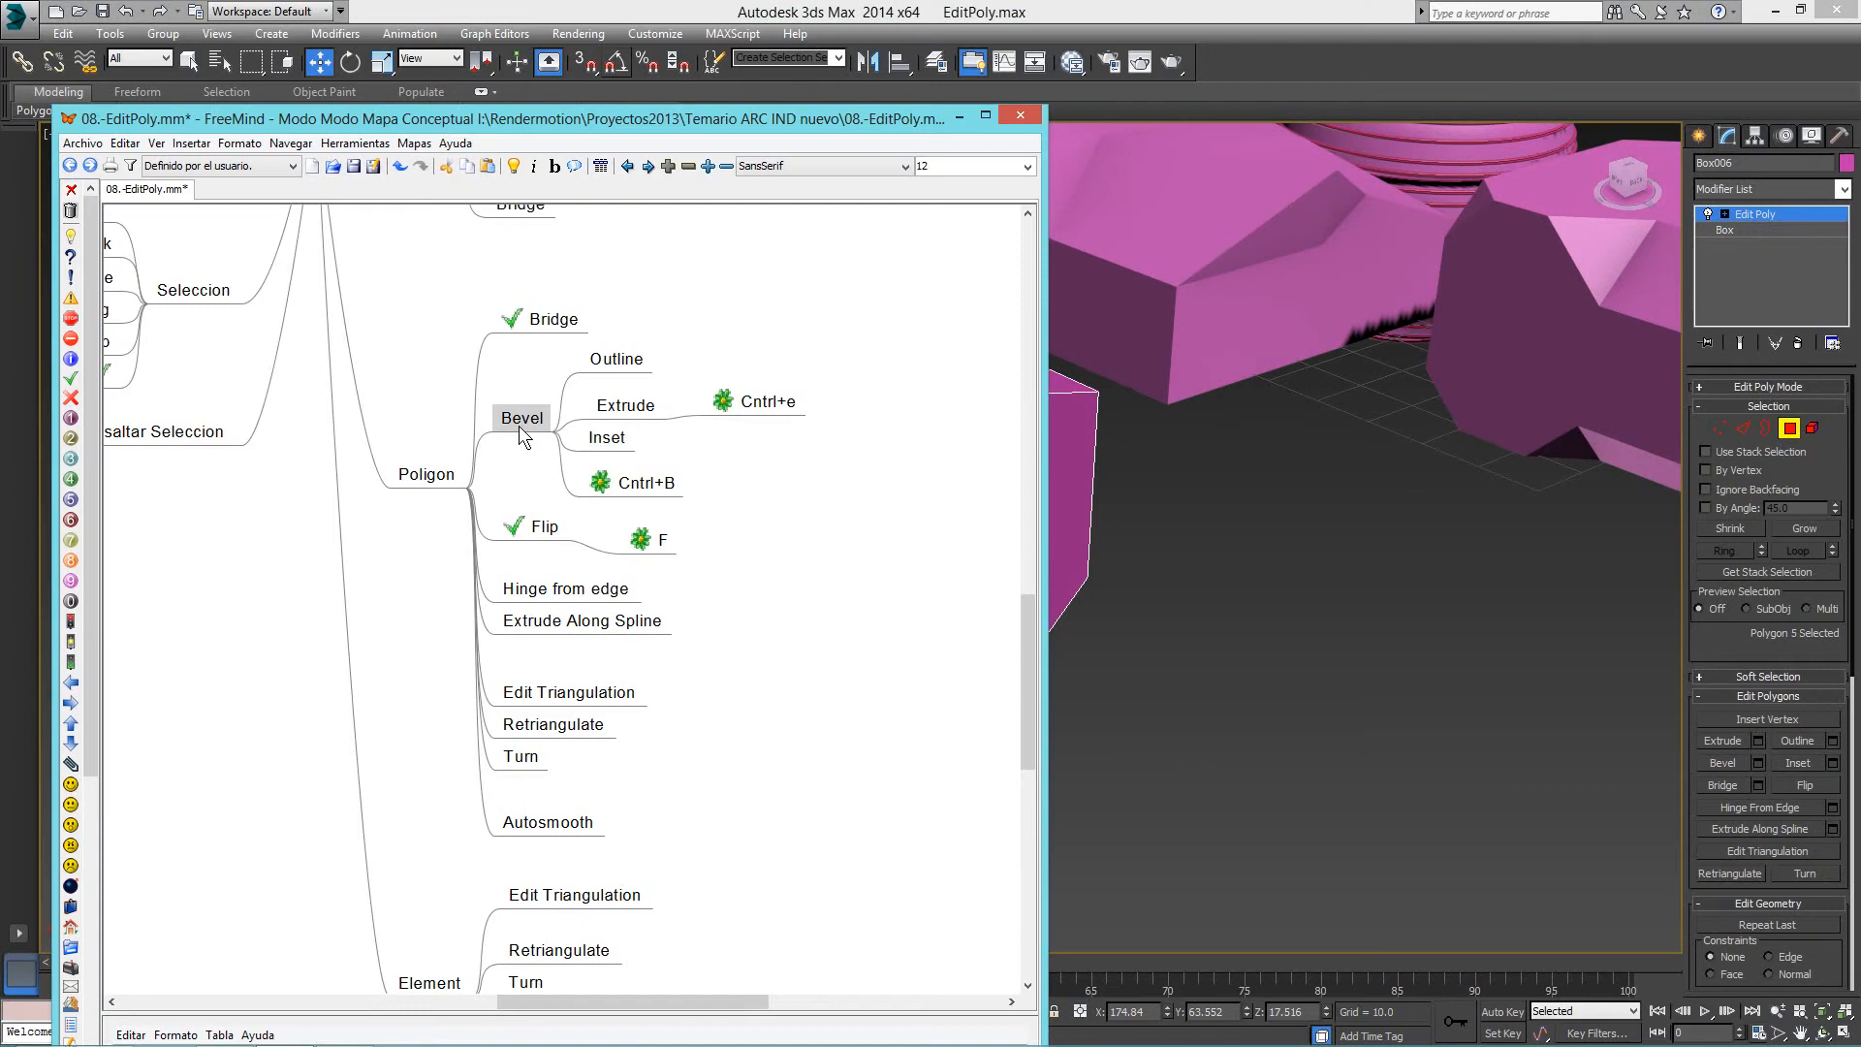
key(ctrl+Up)
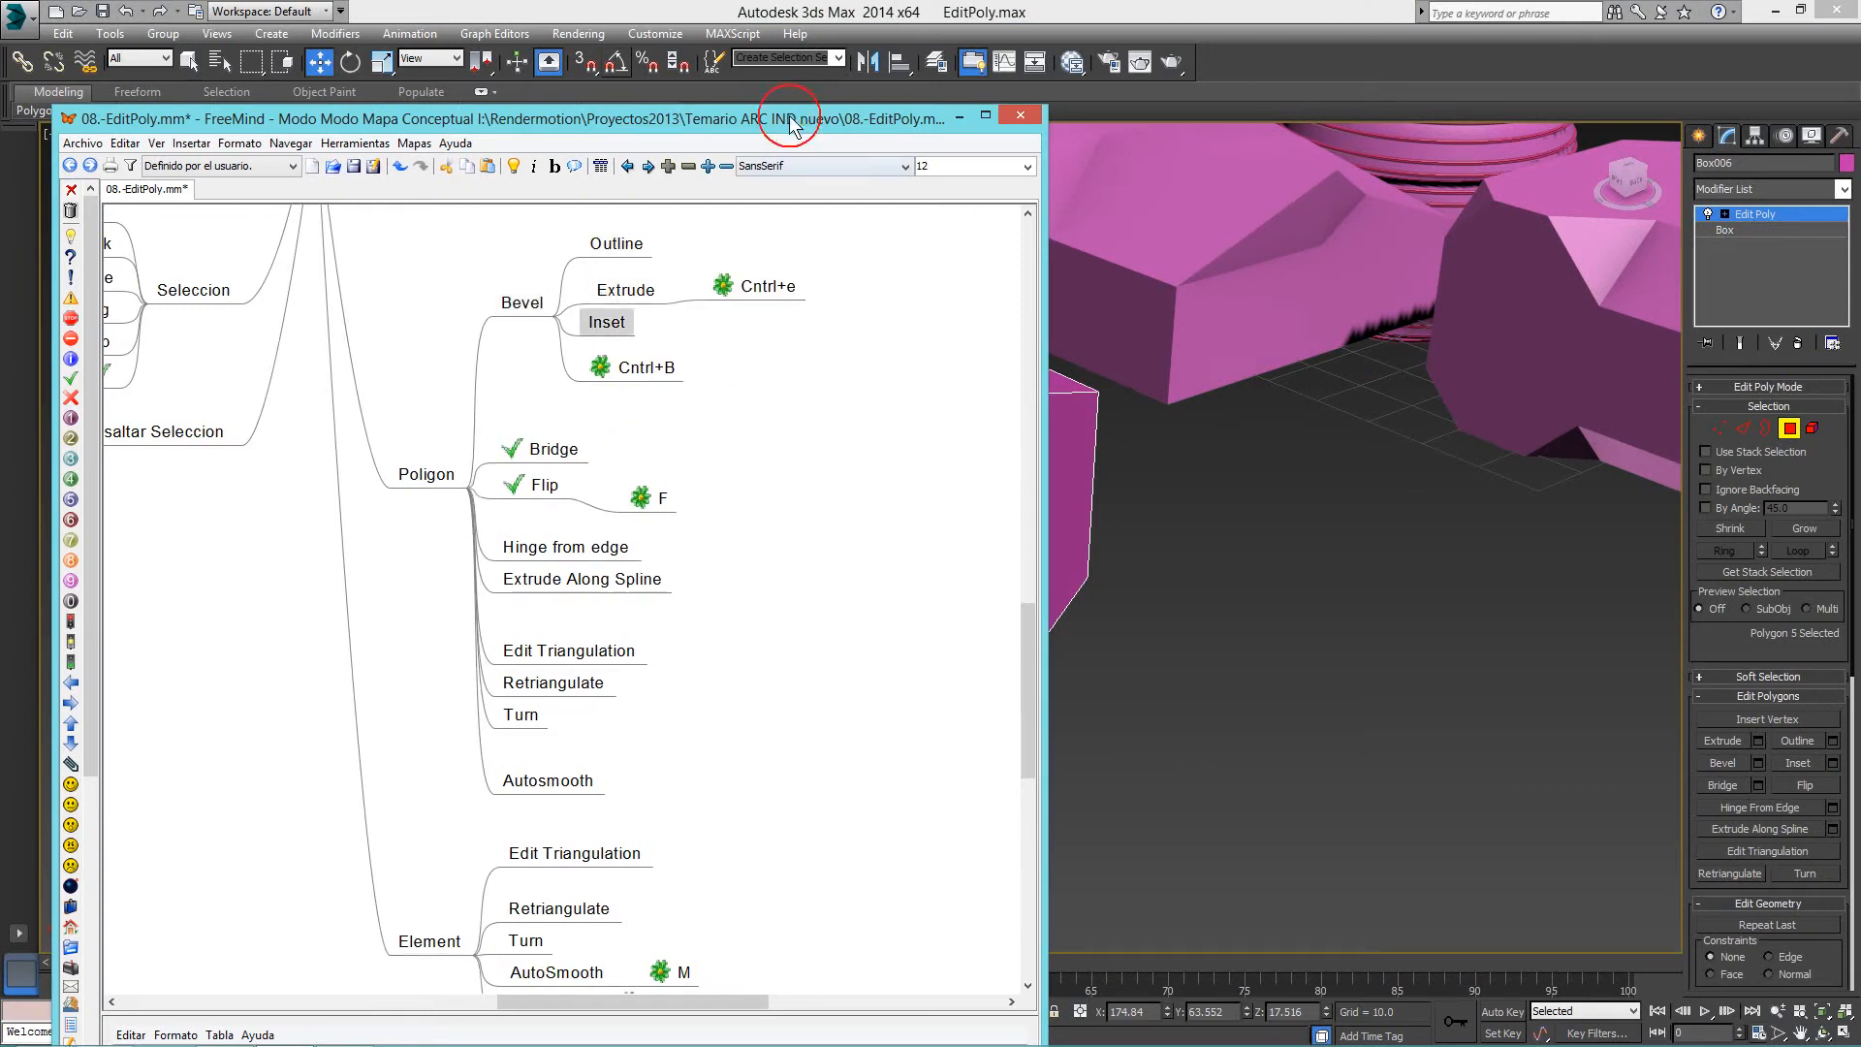
drag(790, 118, 0, 118)
Switch back to 3ds Max, leave polygon editing and create an upright box about 39.4 × 9.3 × 58.2 beside the edited model.
scroll(1013, 611, down, 3)
right_click(824, 523)
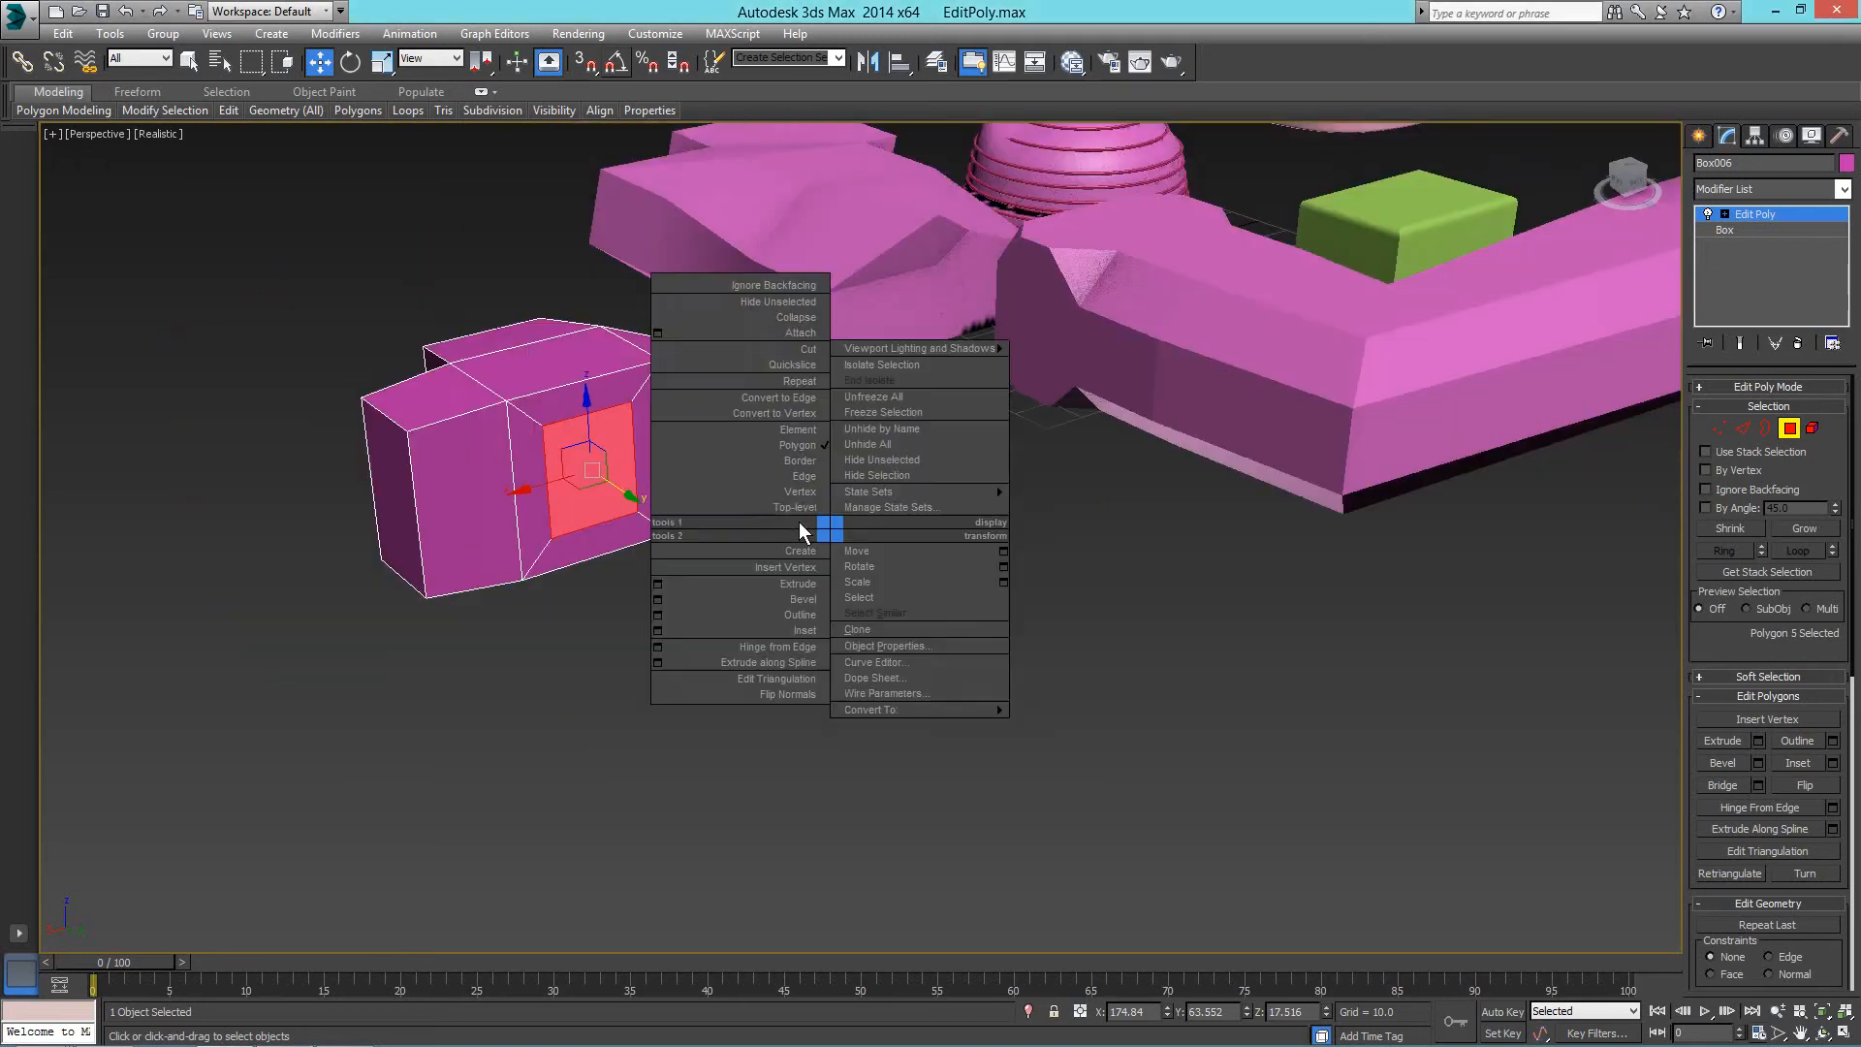
click(688, 506)
click(1697, 136)
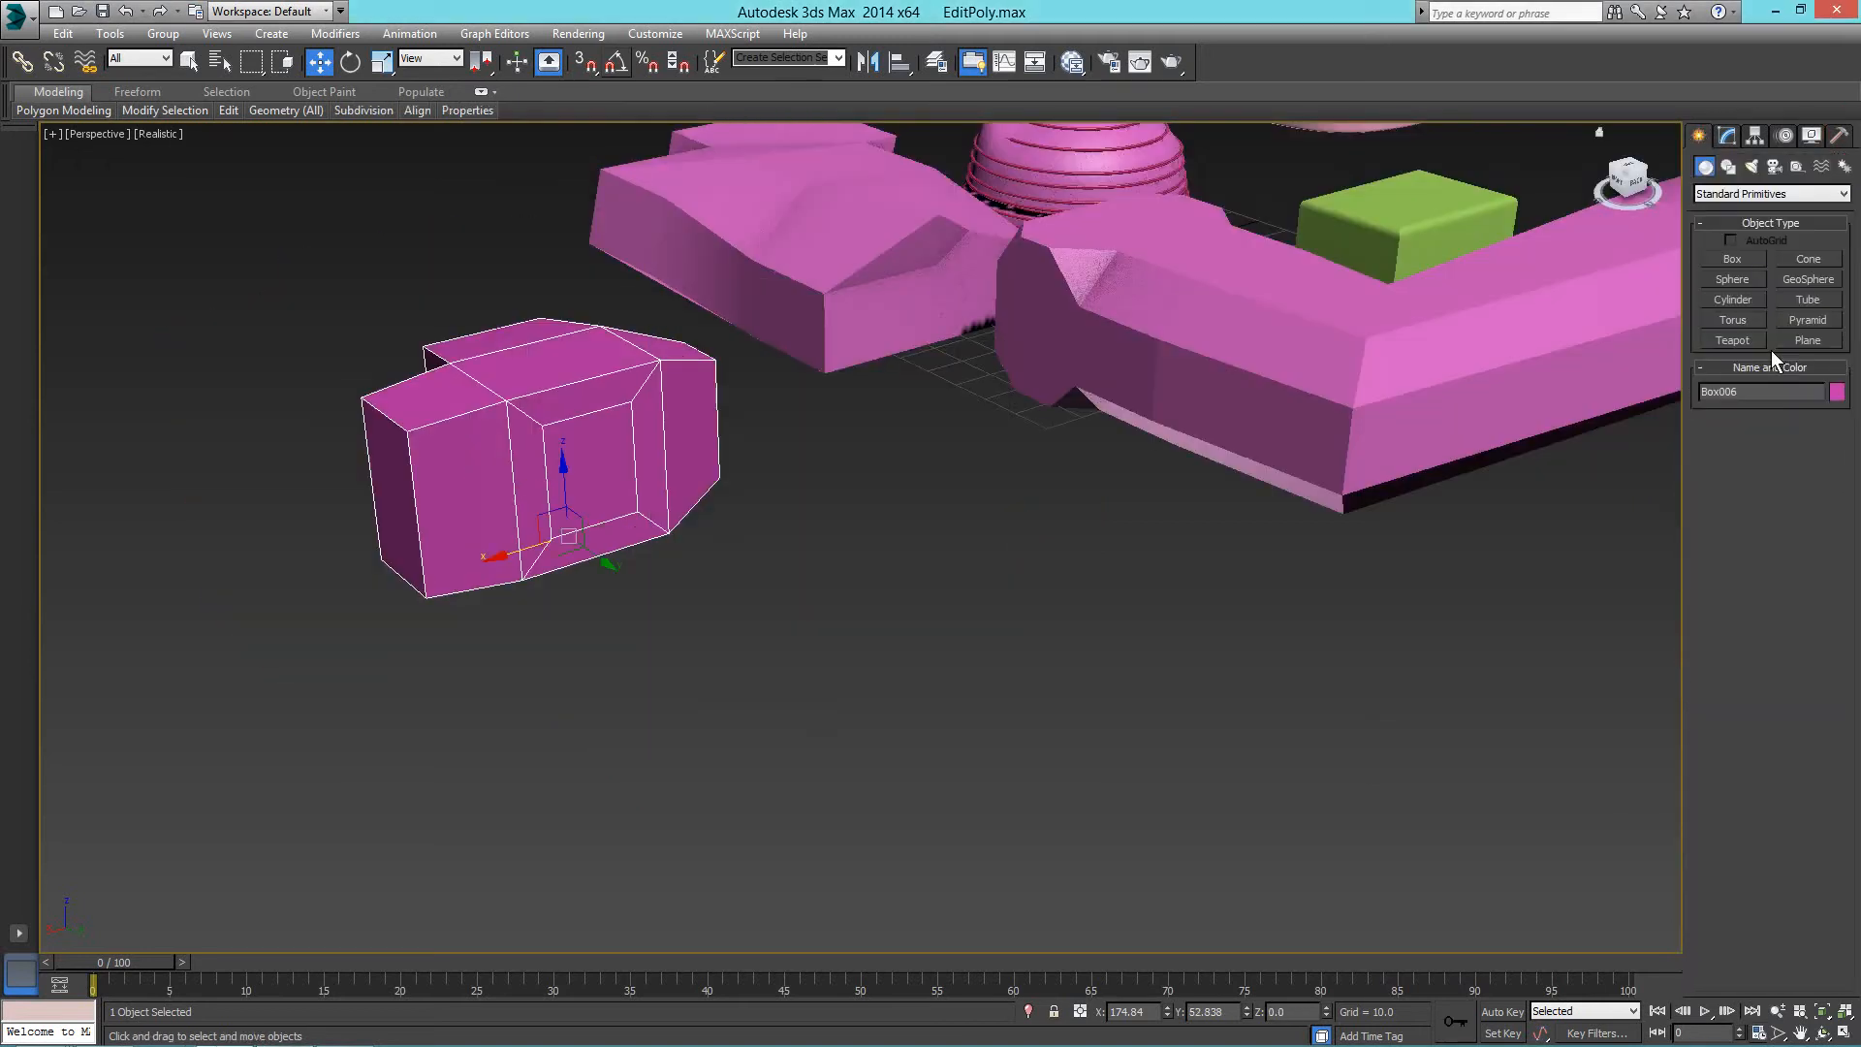
click(1733, 259)
drag(962, 531, 1064, 626)
click(1405, 399)
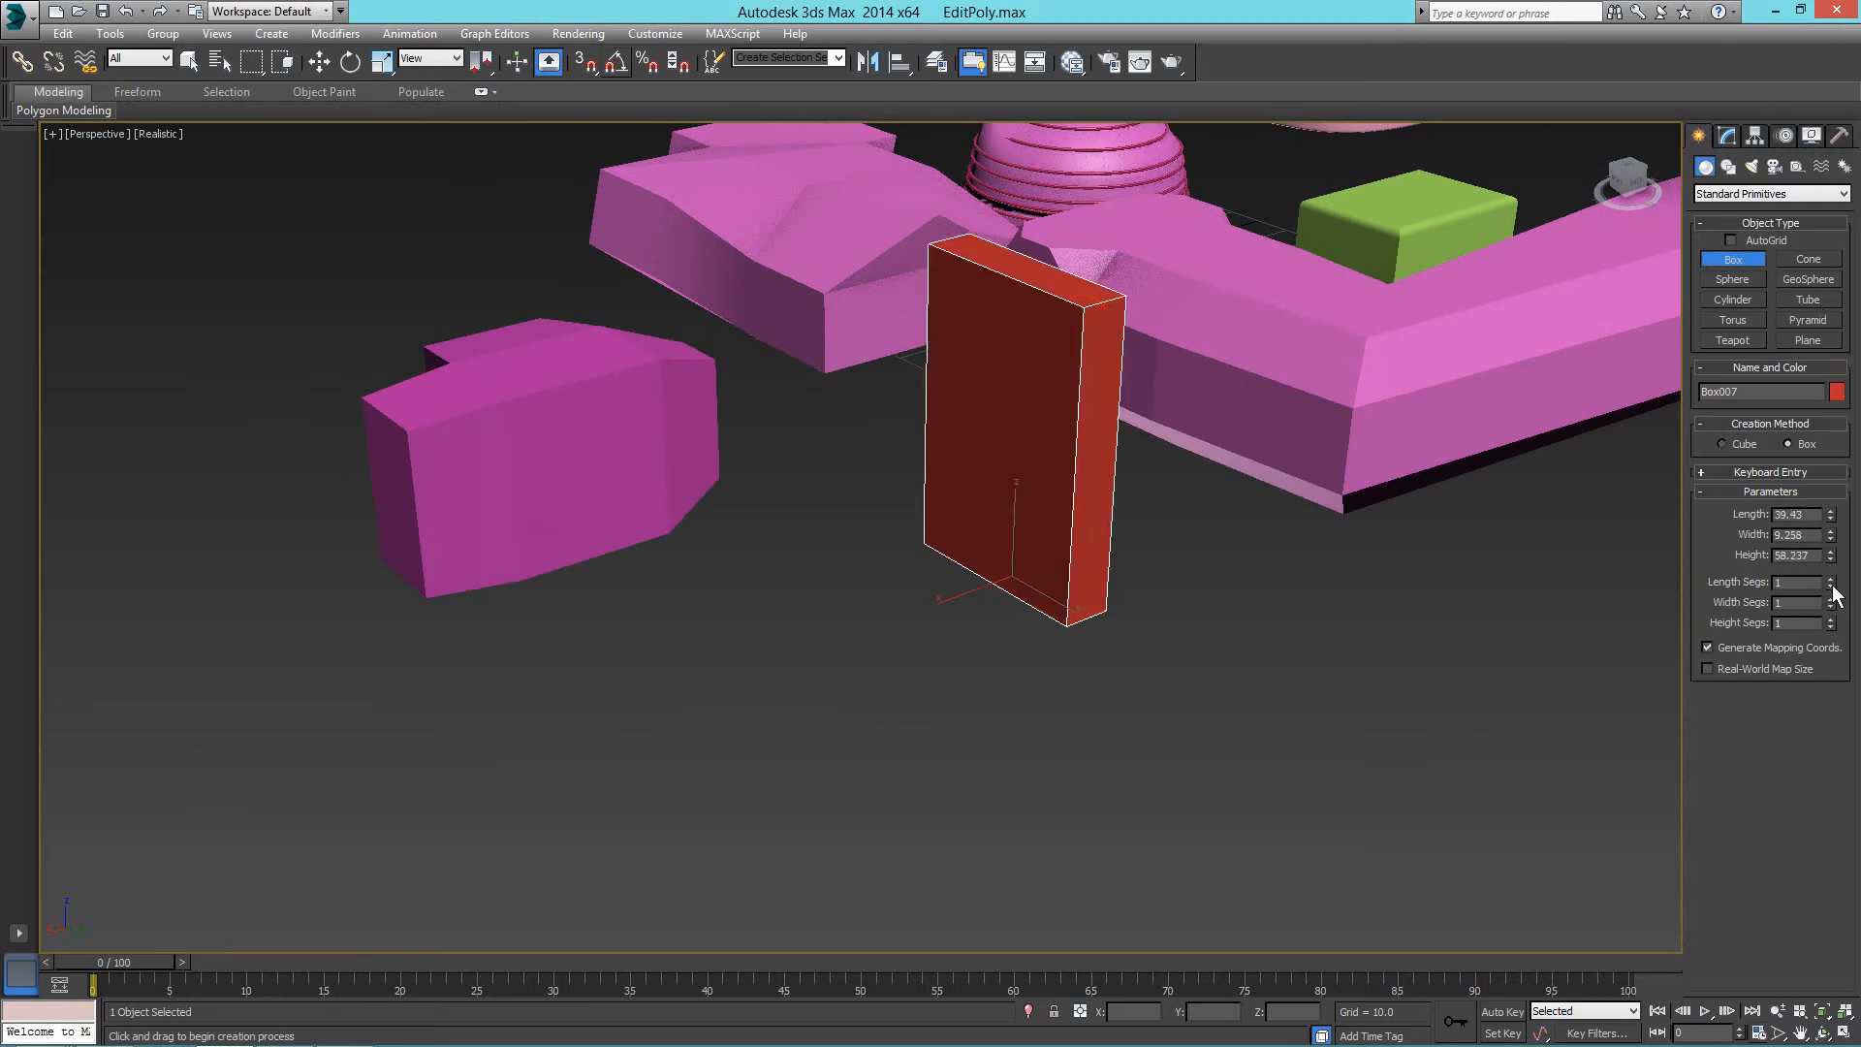
Set the new box to 4 length, 5 width and 9 height segments.
drag(1832, 588, 1831, 580)
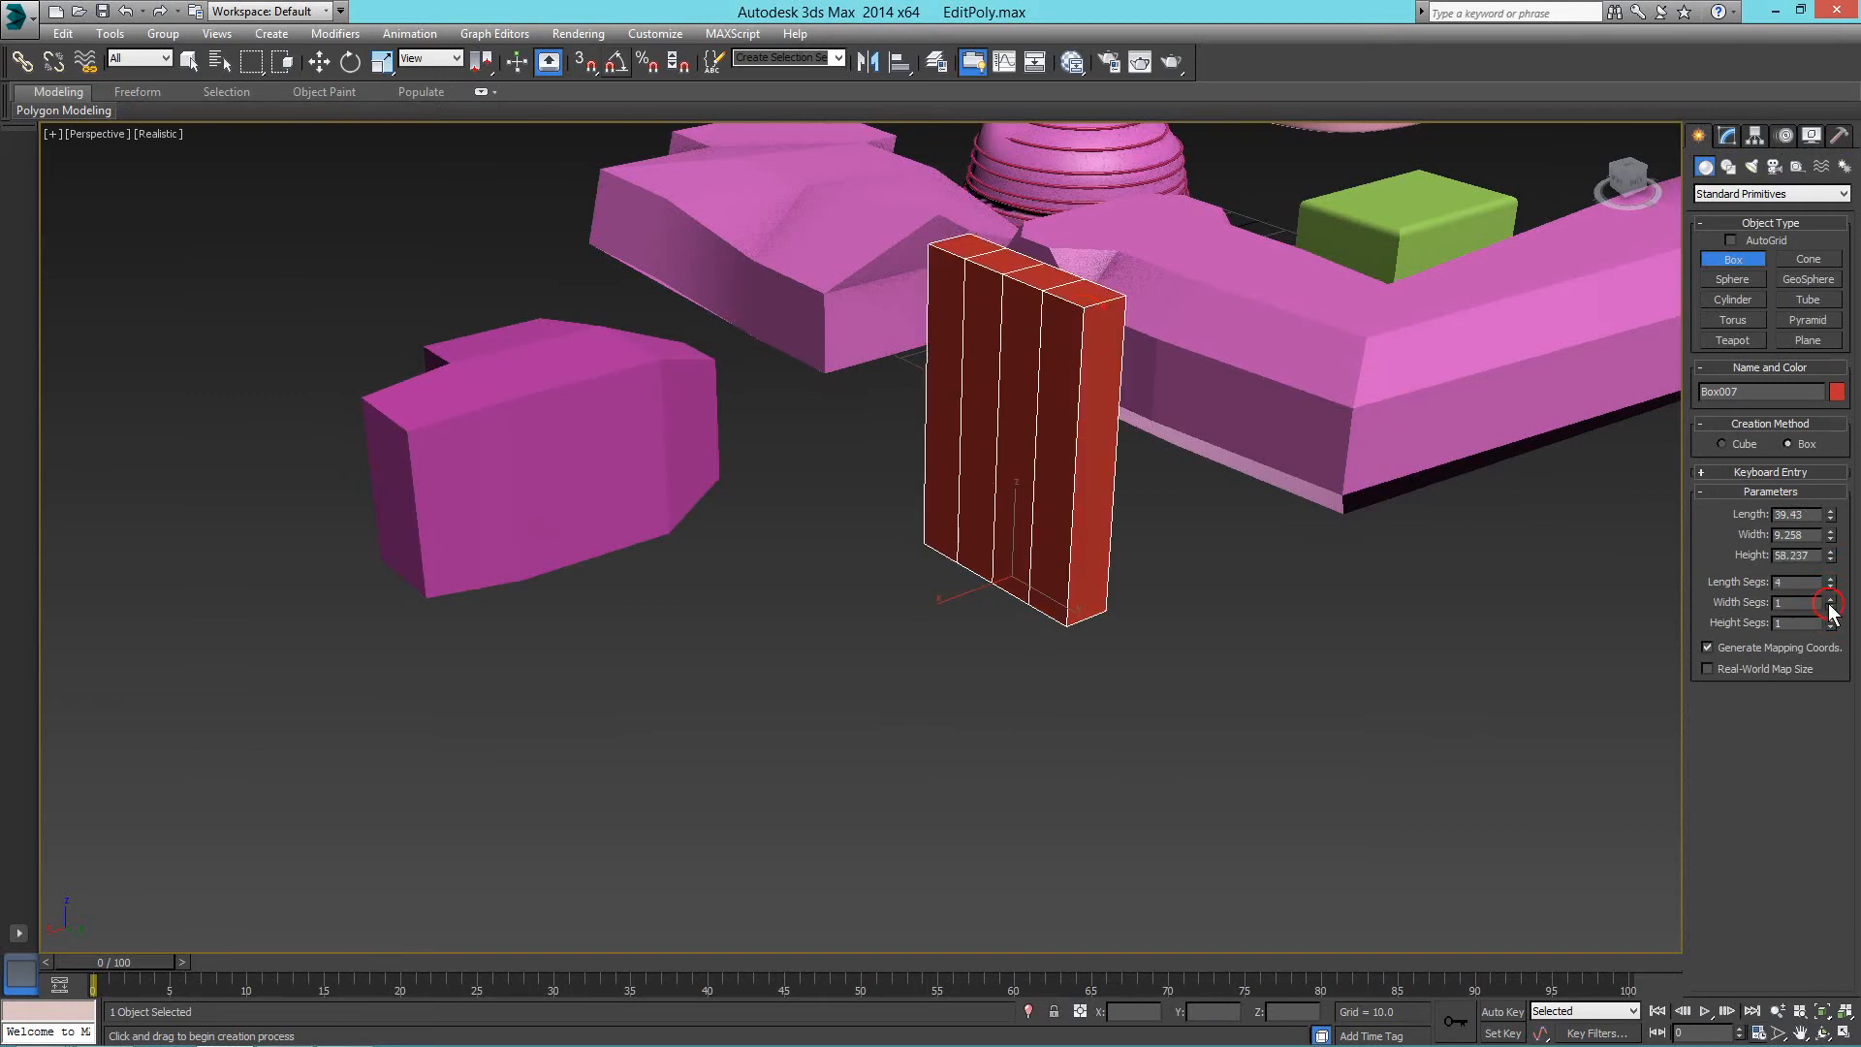
click(1829, 598)
click(1829, 598)
click(1829, 598)
click(1829, 599)
click(1831, 620)
click(1831, 619)
click(1832, 620)
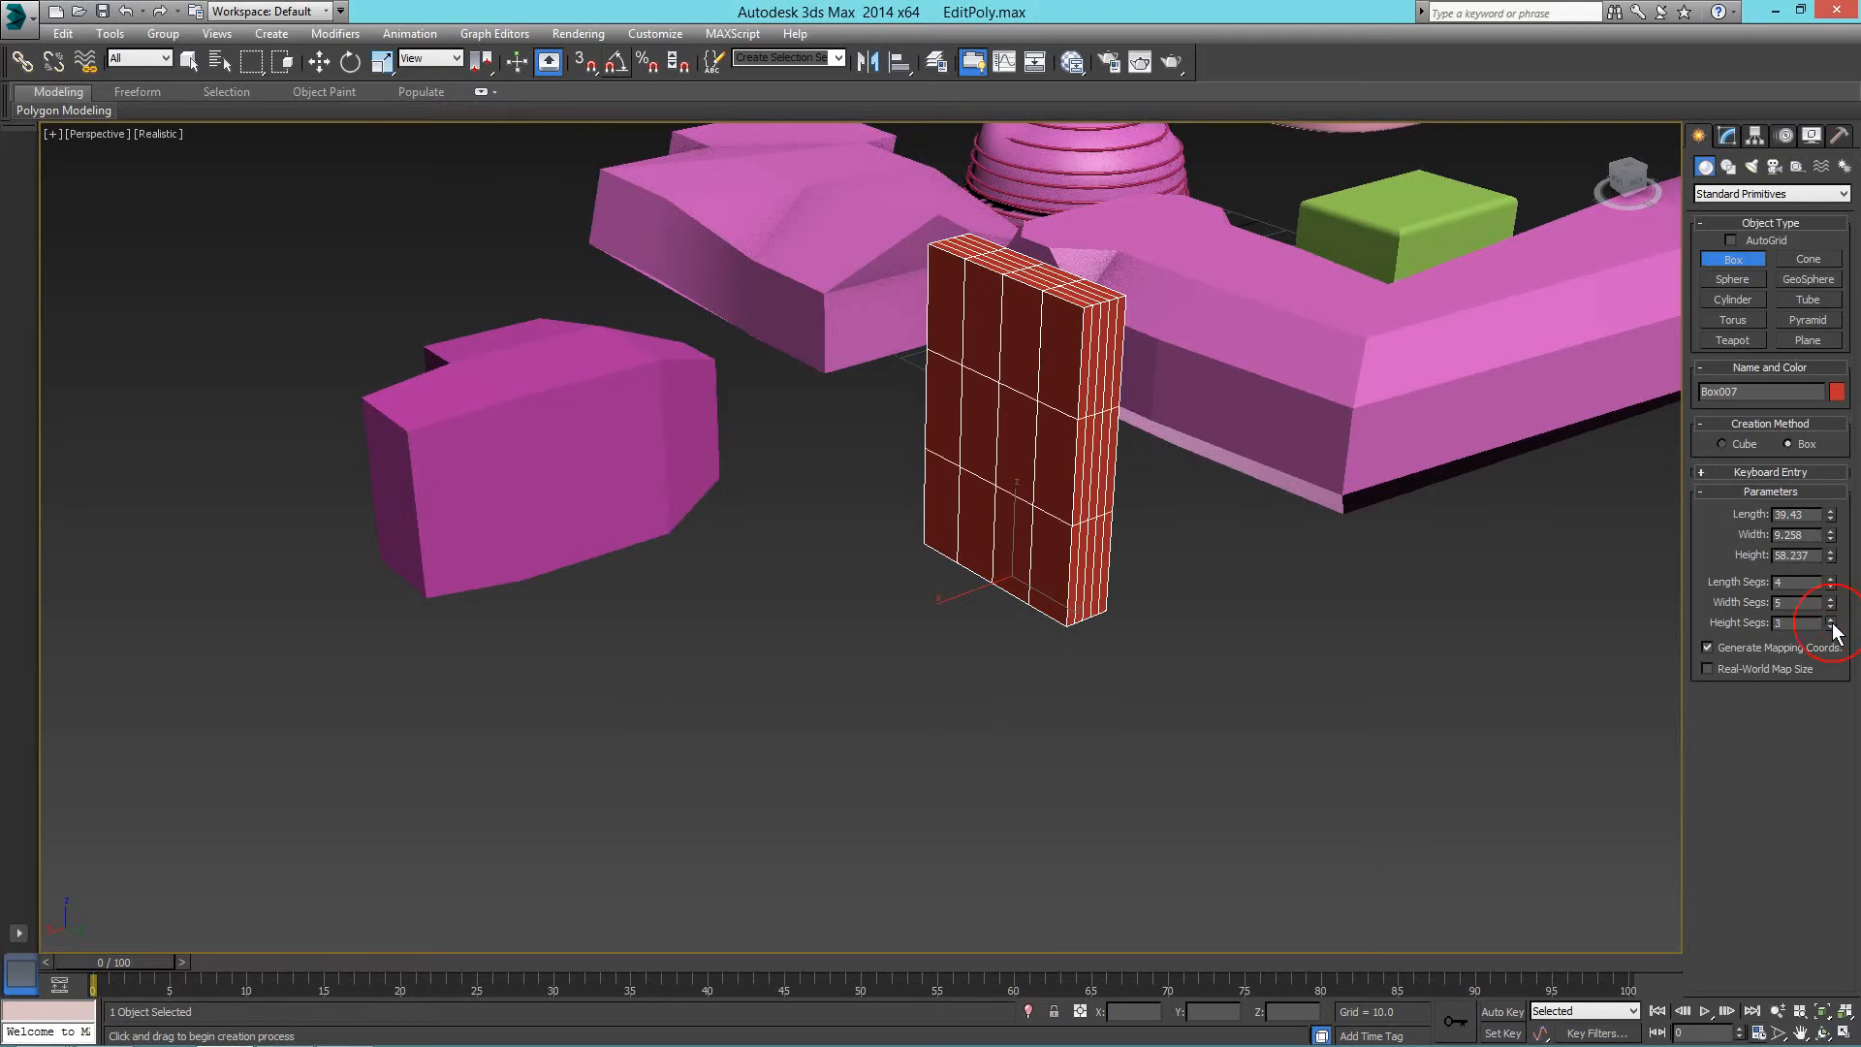
double_click(1833, 620)
click(1830, 619)
click(1831, 619)
click(1831, 620)
End box creation and select the four upper polygons of the magenta Edit Poly model.
click(515, 538)
middle_drag(774, 470, 428, 544)
middle_drag(465, 639, 774, 640)
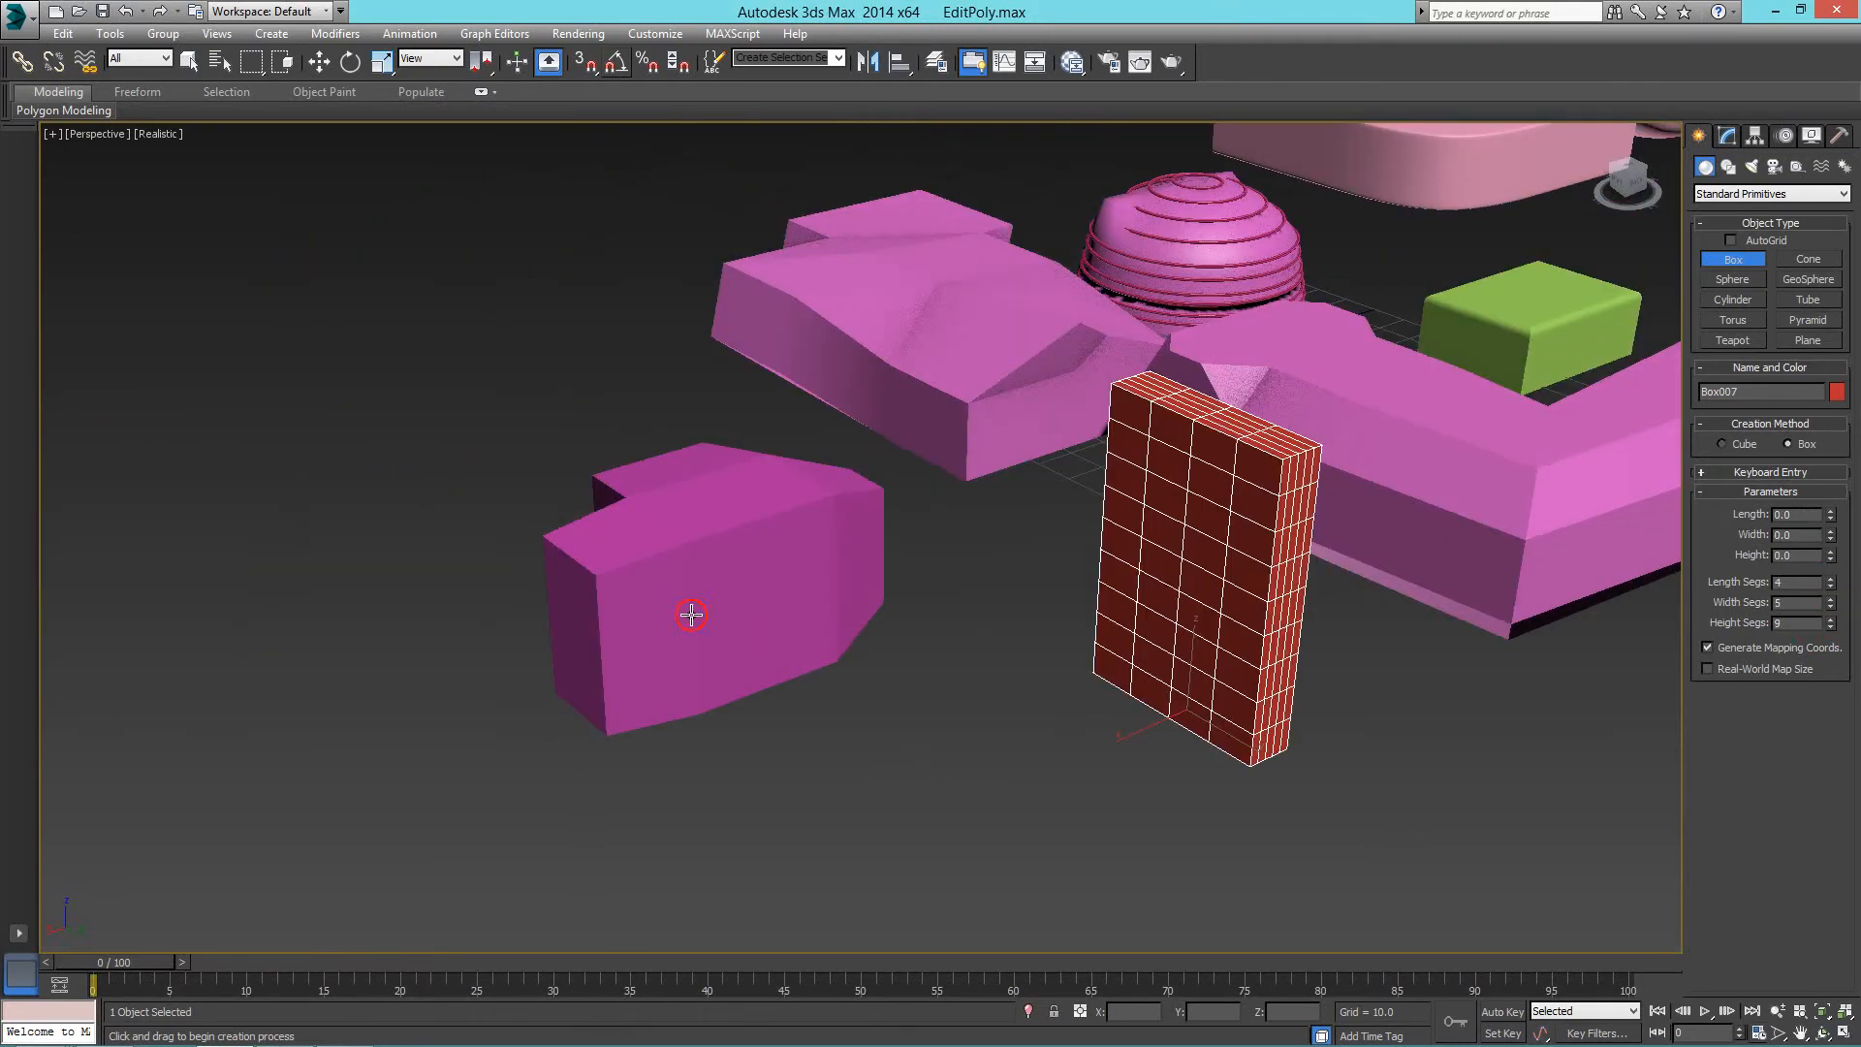
right_click(834, 684)
click(674, 588)
alt+middle_drag(674, 588, 788, 599)
middle_drag(265, 604, 327, 624)
scroll(951, 563, up, 4)
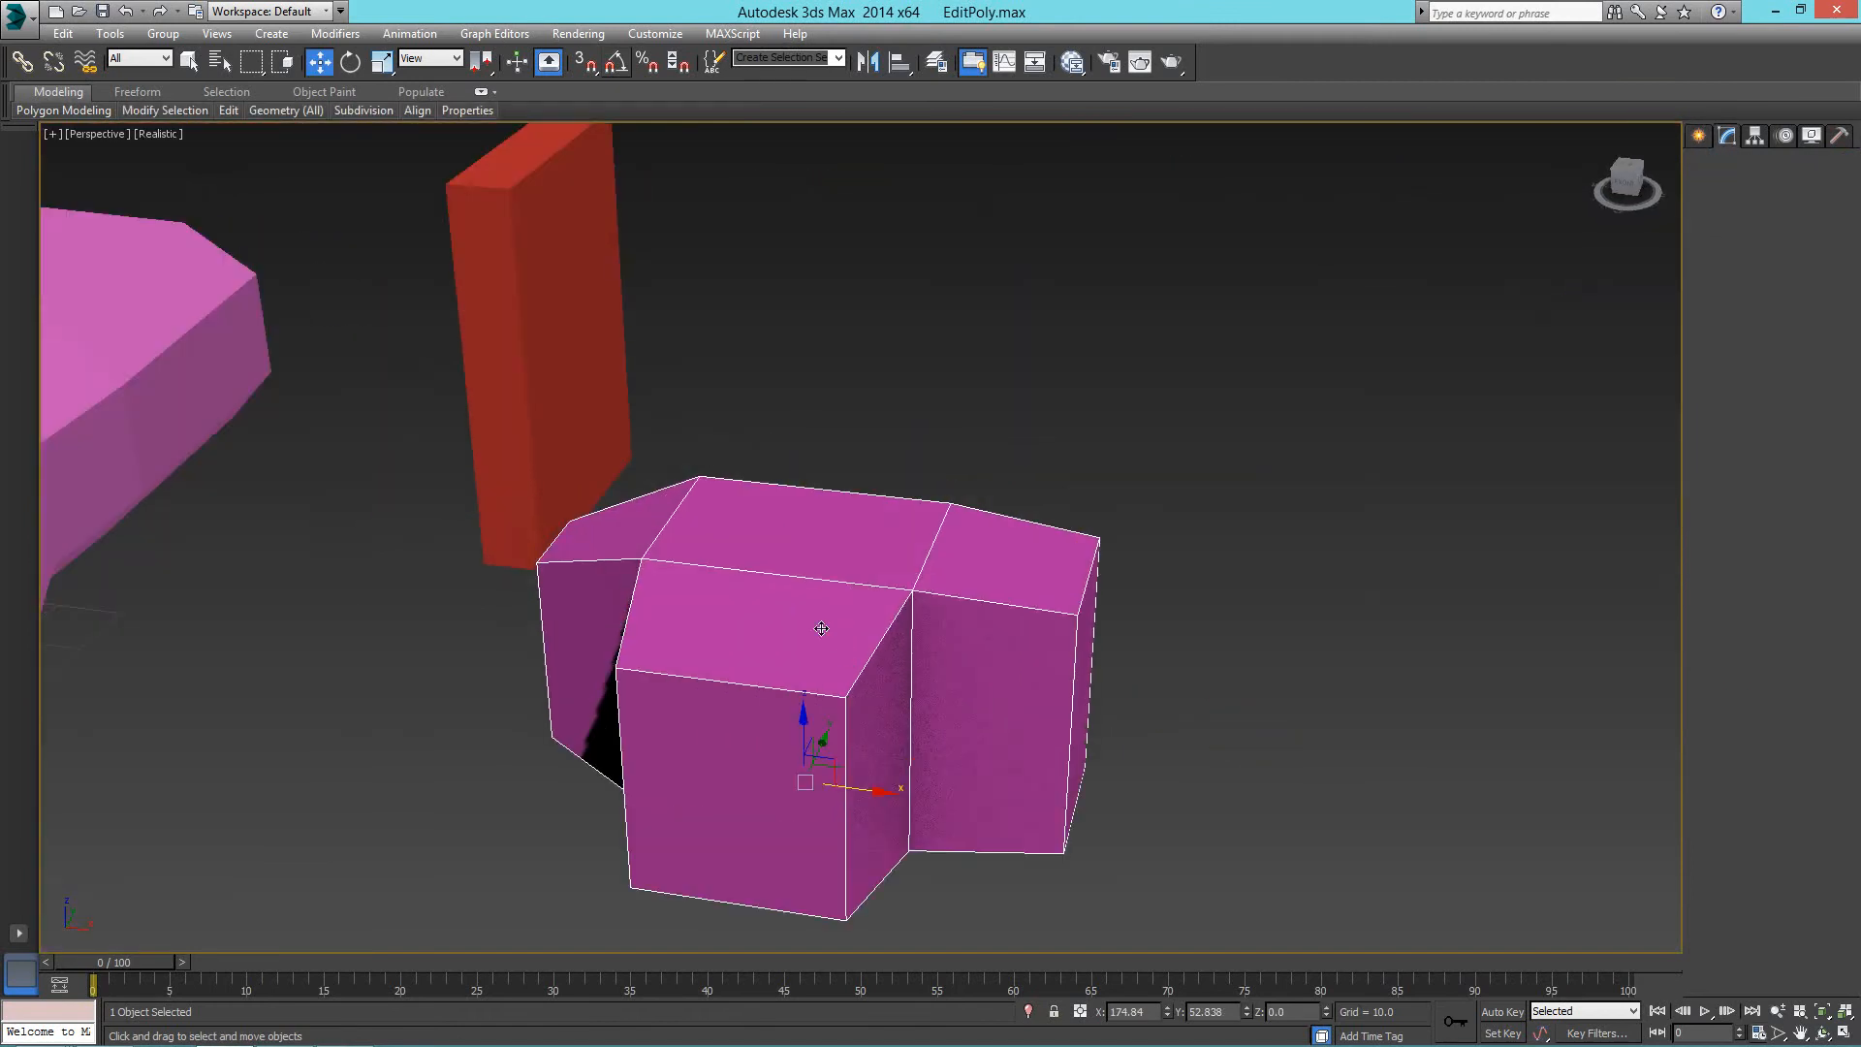
key(4)
click(814, 528)
ctrl+click(740, 625)
ctrl+click(625, 541)
ctrl+click(1009, 565)
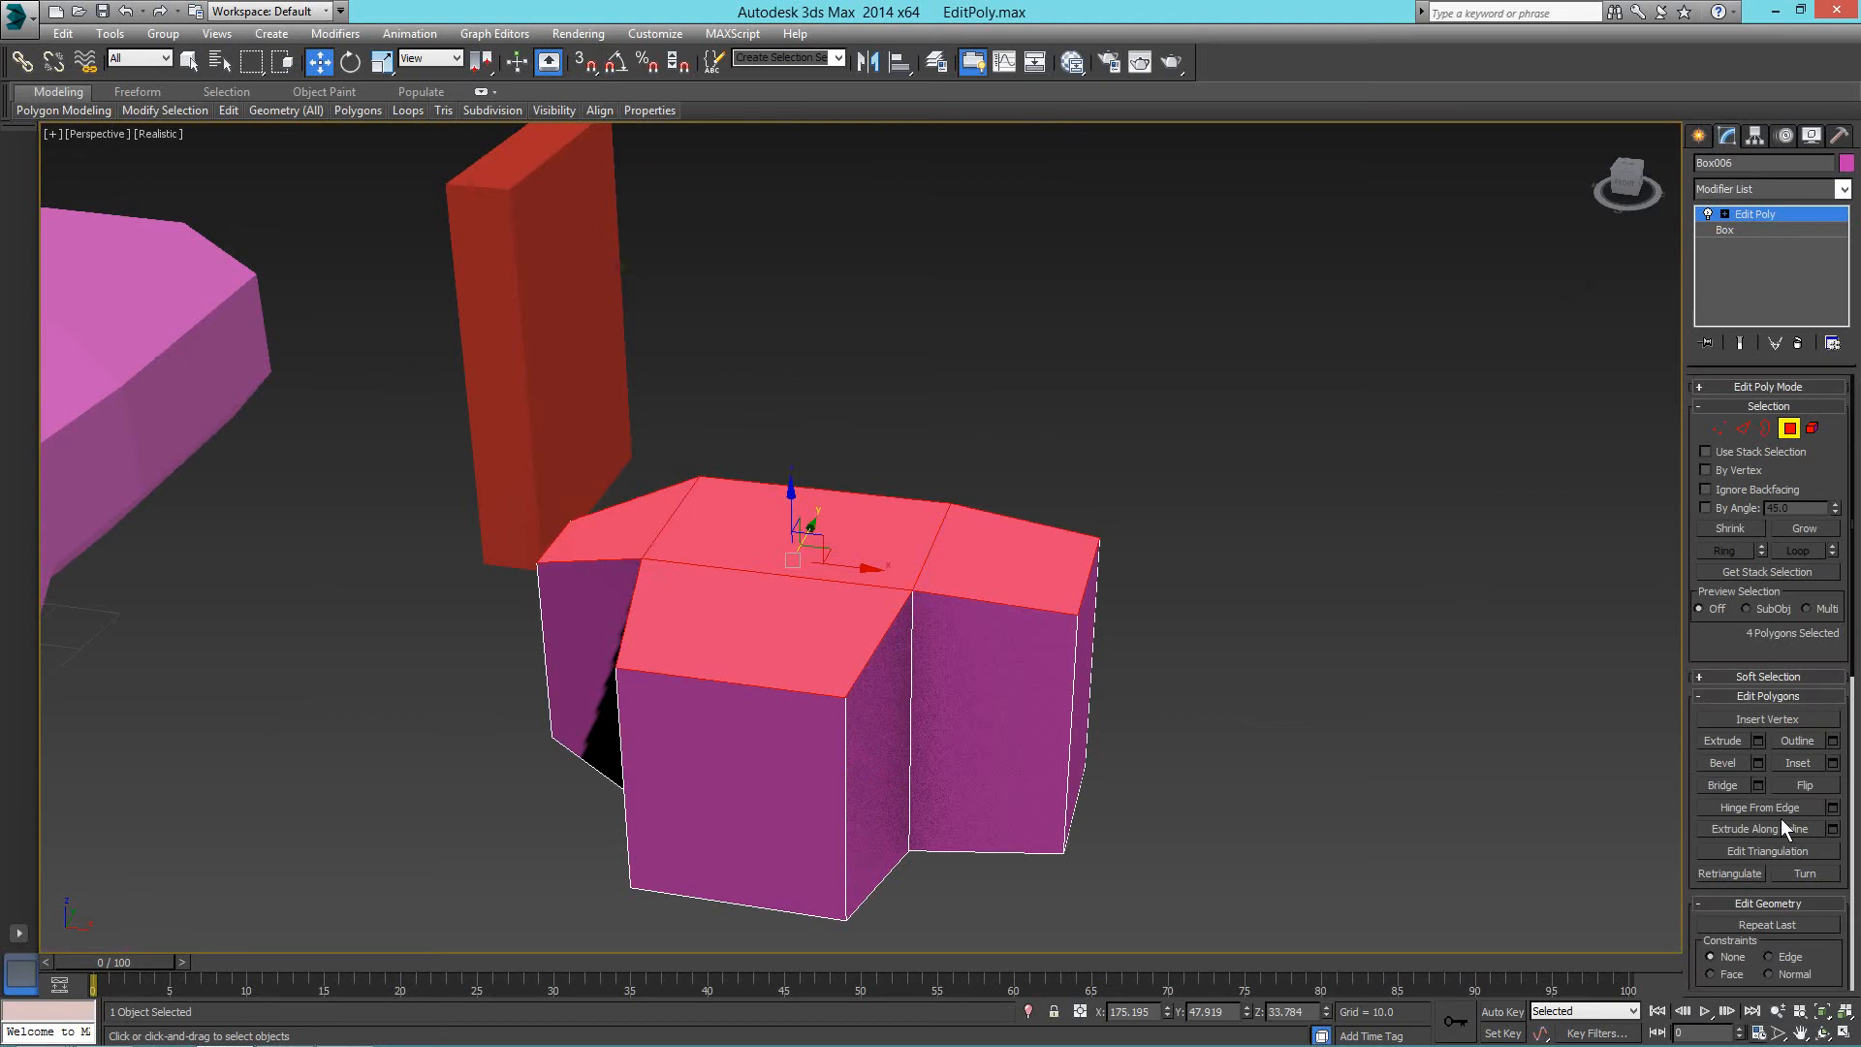
Try a Bevel with Group Normals on the four selected polygons and cancel it after inspecting the preview.
click(1761, 763)
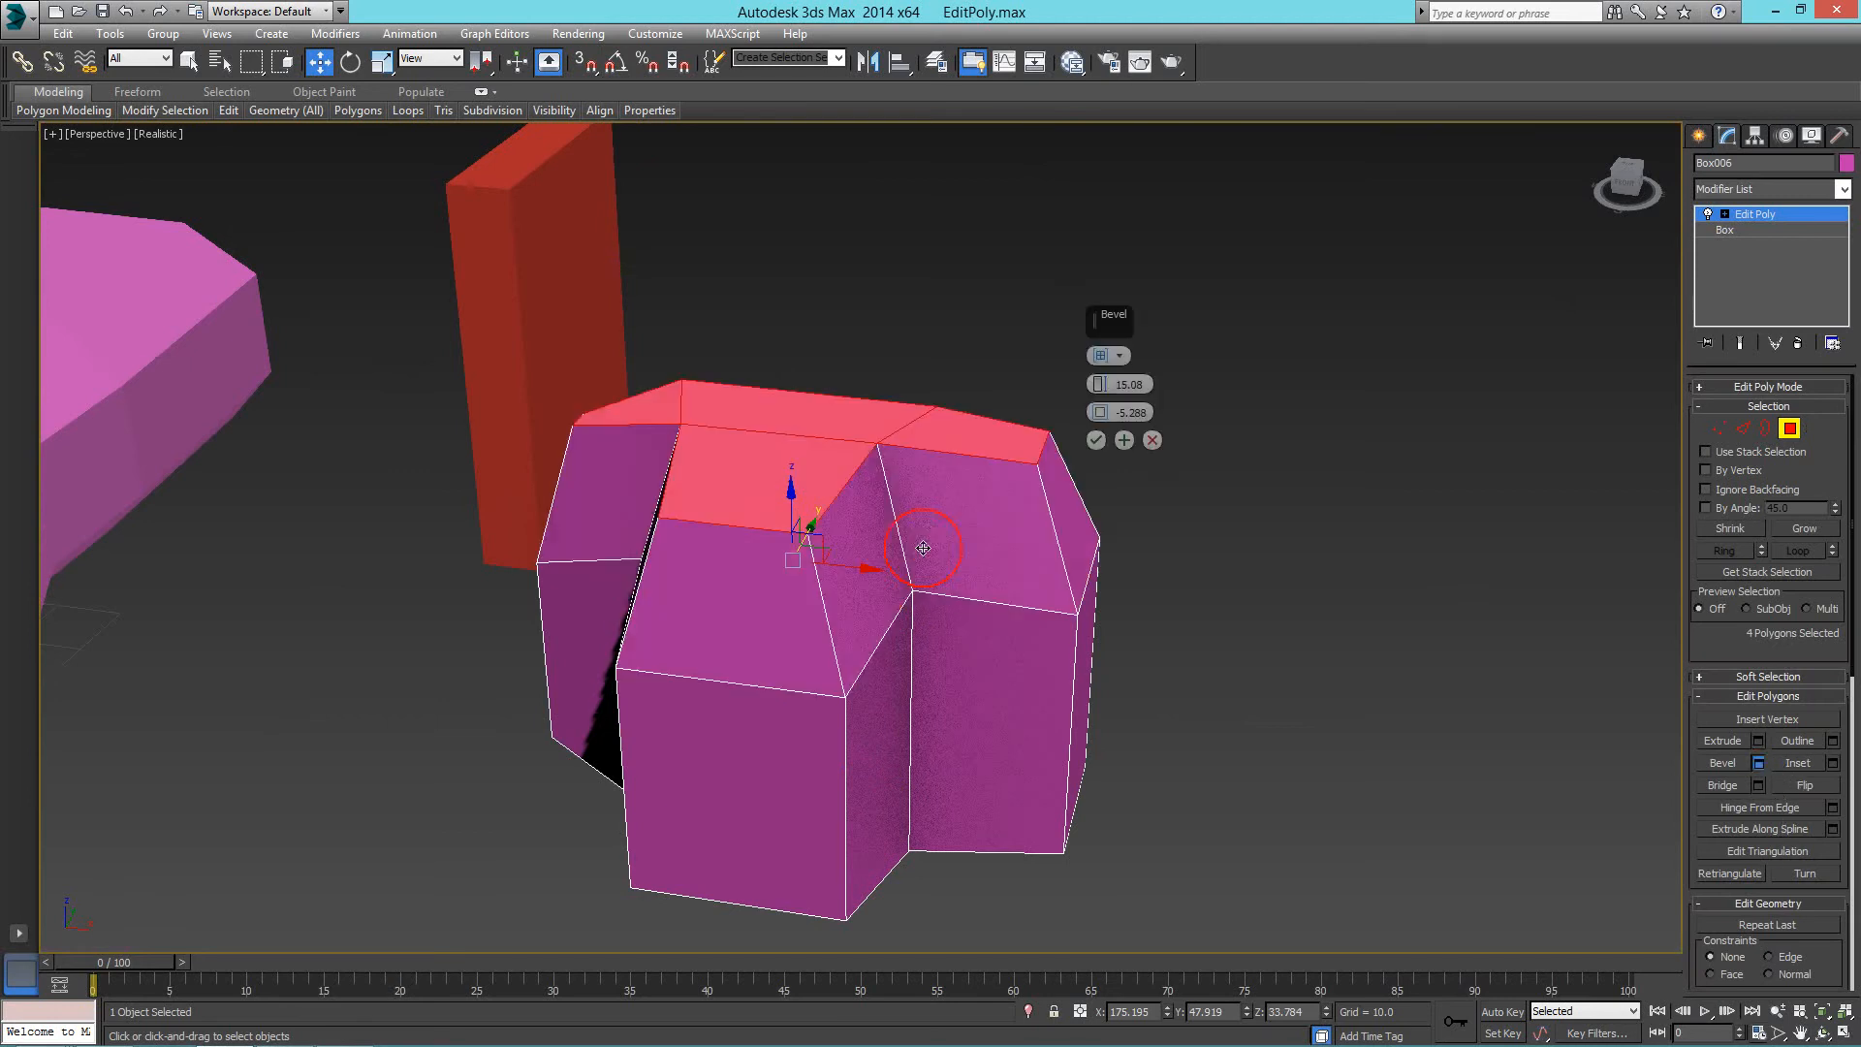
click(1120, 355)
click(1176, 363)
click(1120, 356)
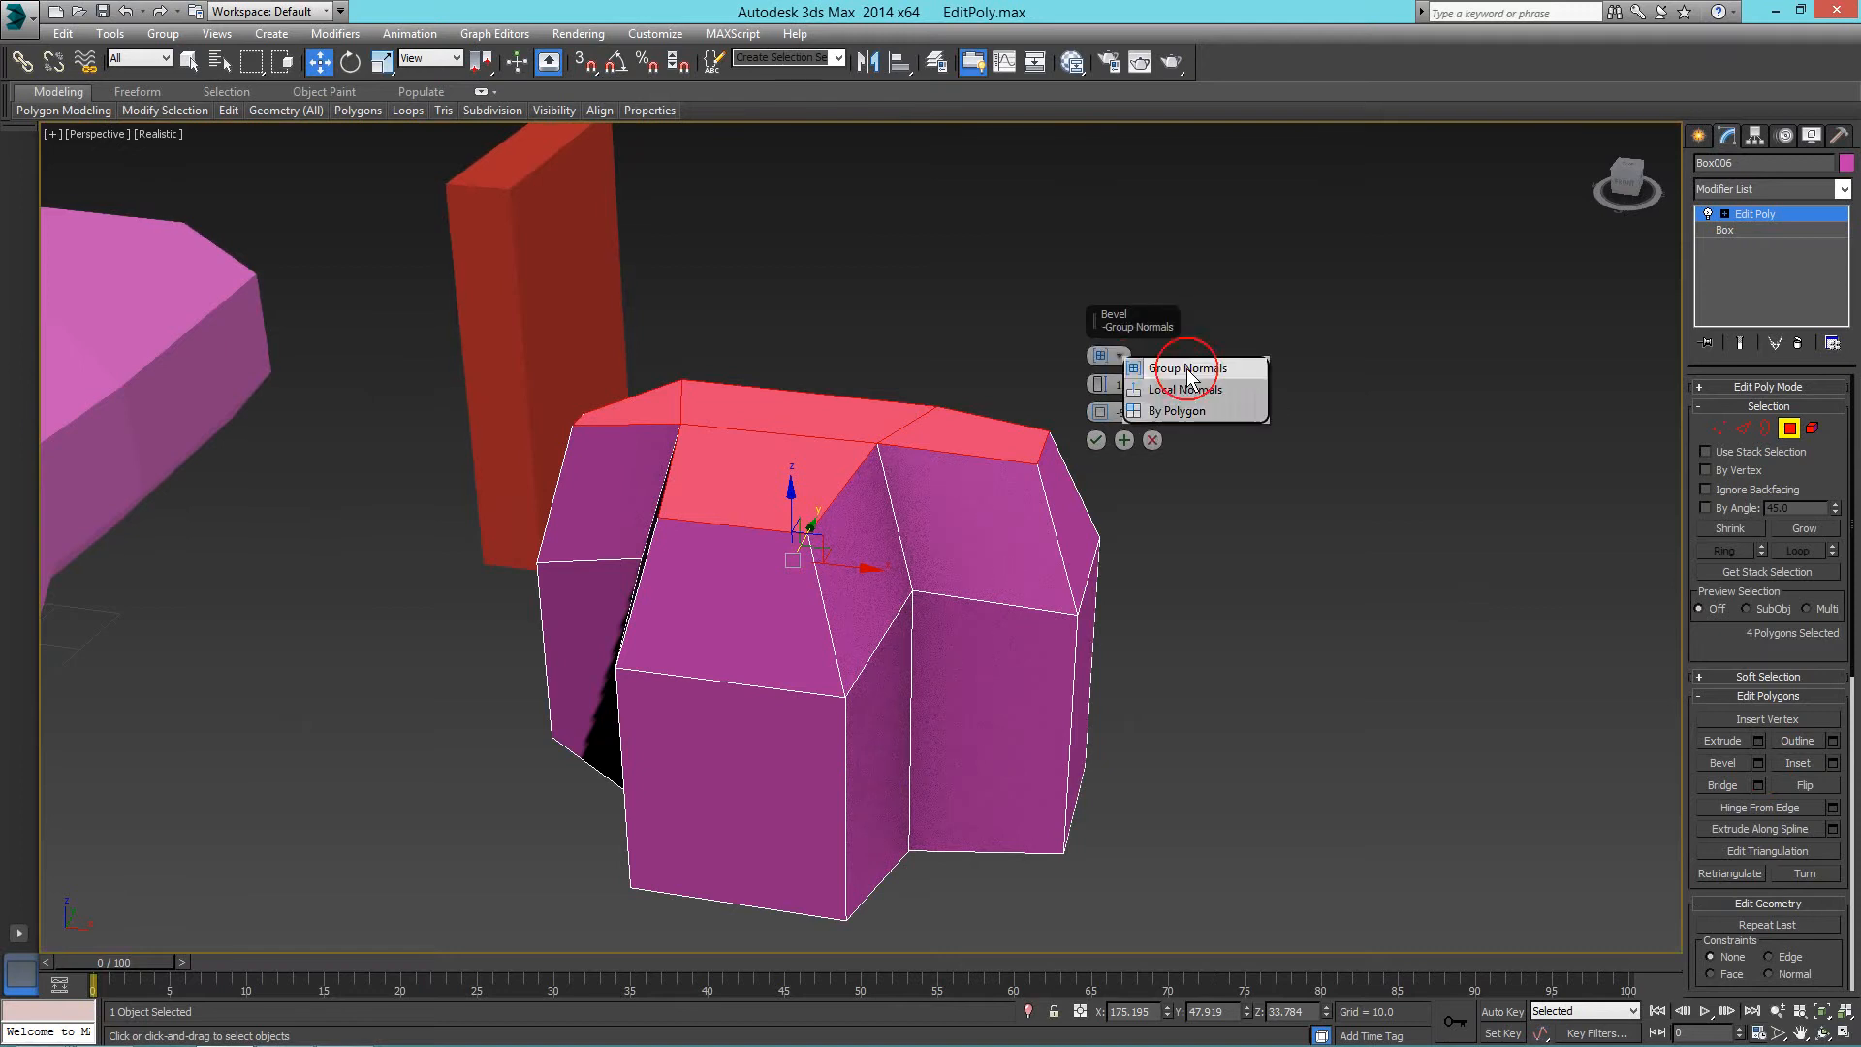
click(1176, 365)
alt+middle_drag(817, 452, 816, 510)
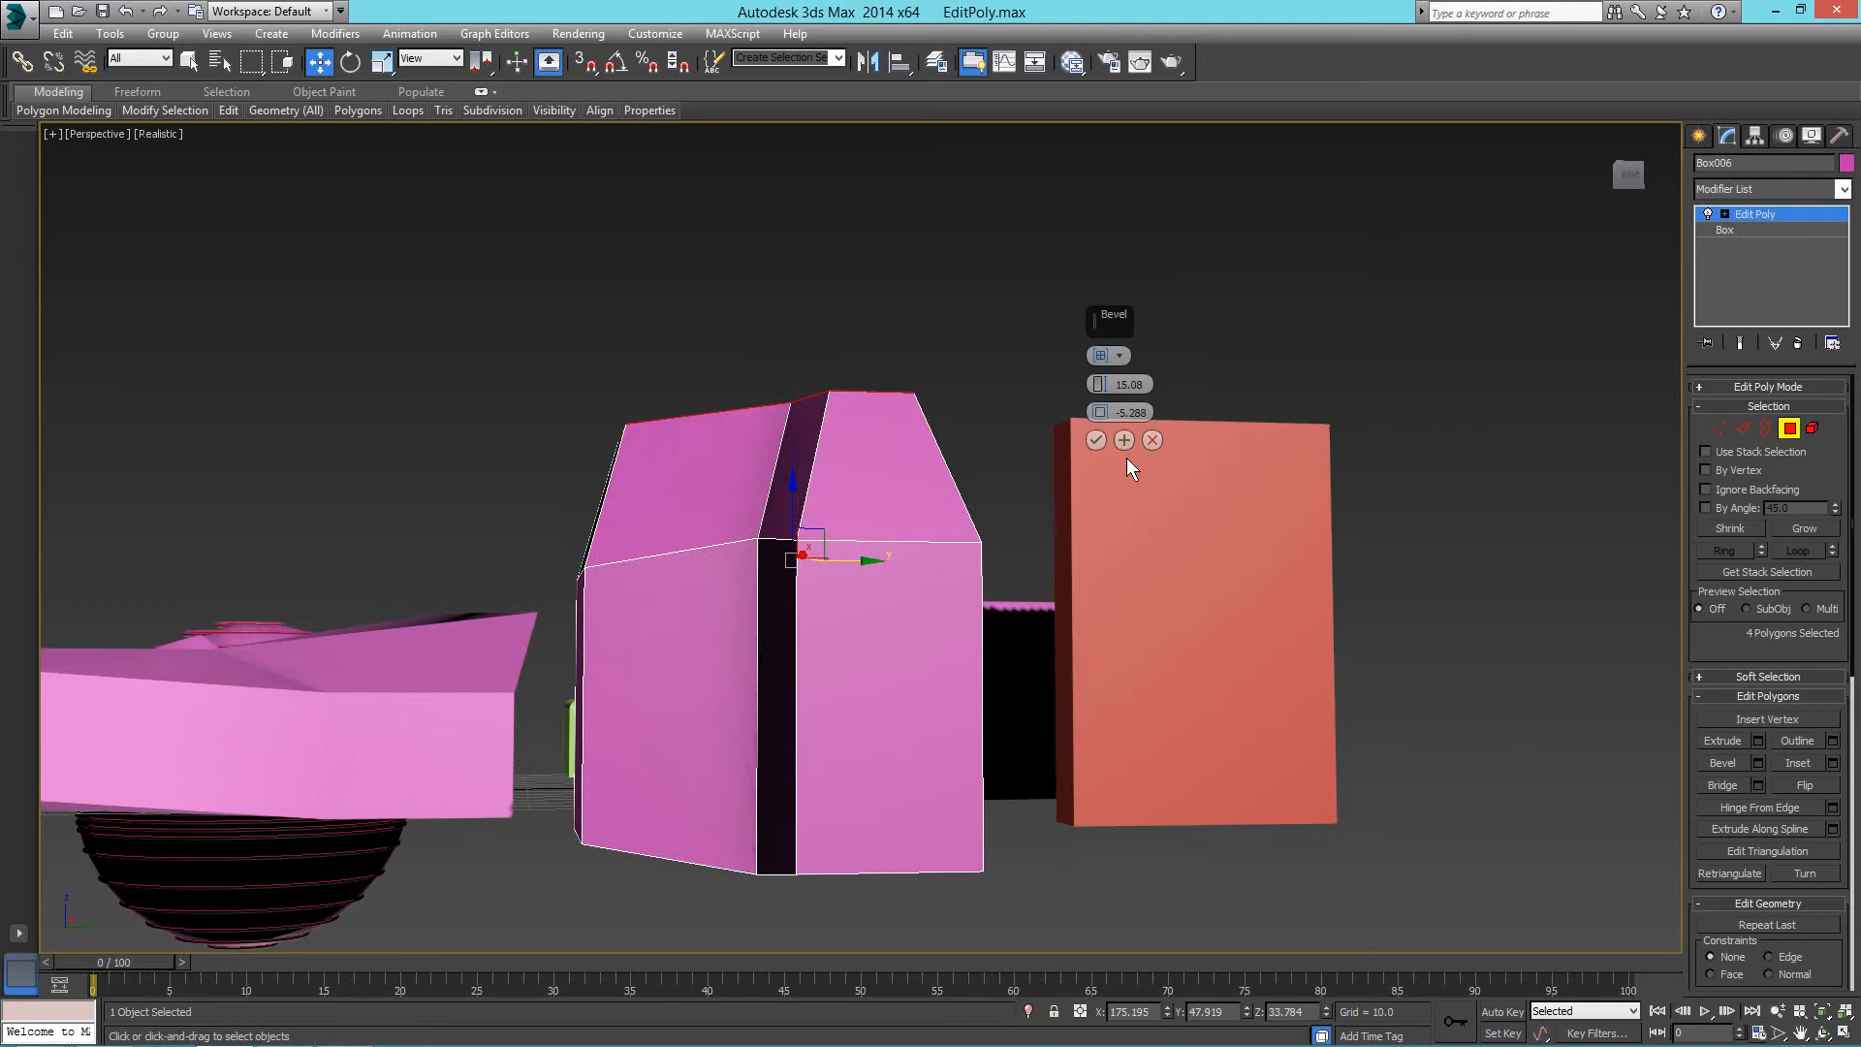
click(1152, 440)
Create a thin AutoGrid box with a base about 1.5 × 1.9 on the model's sloped end face, using one segment per side.
alt+middle_drag(822, 580, 1206, 638)
click(1293, 607)
click(1696, 140)
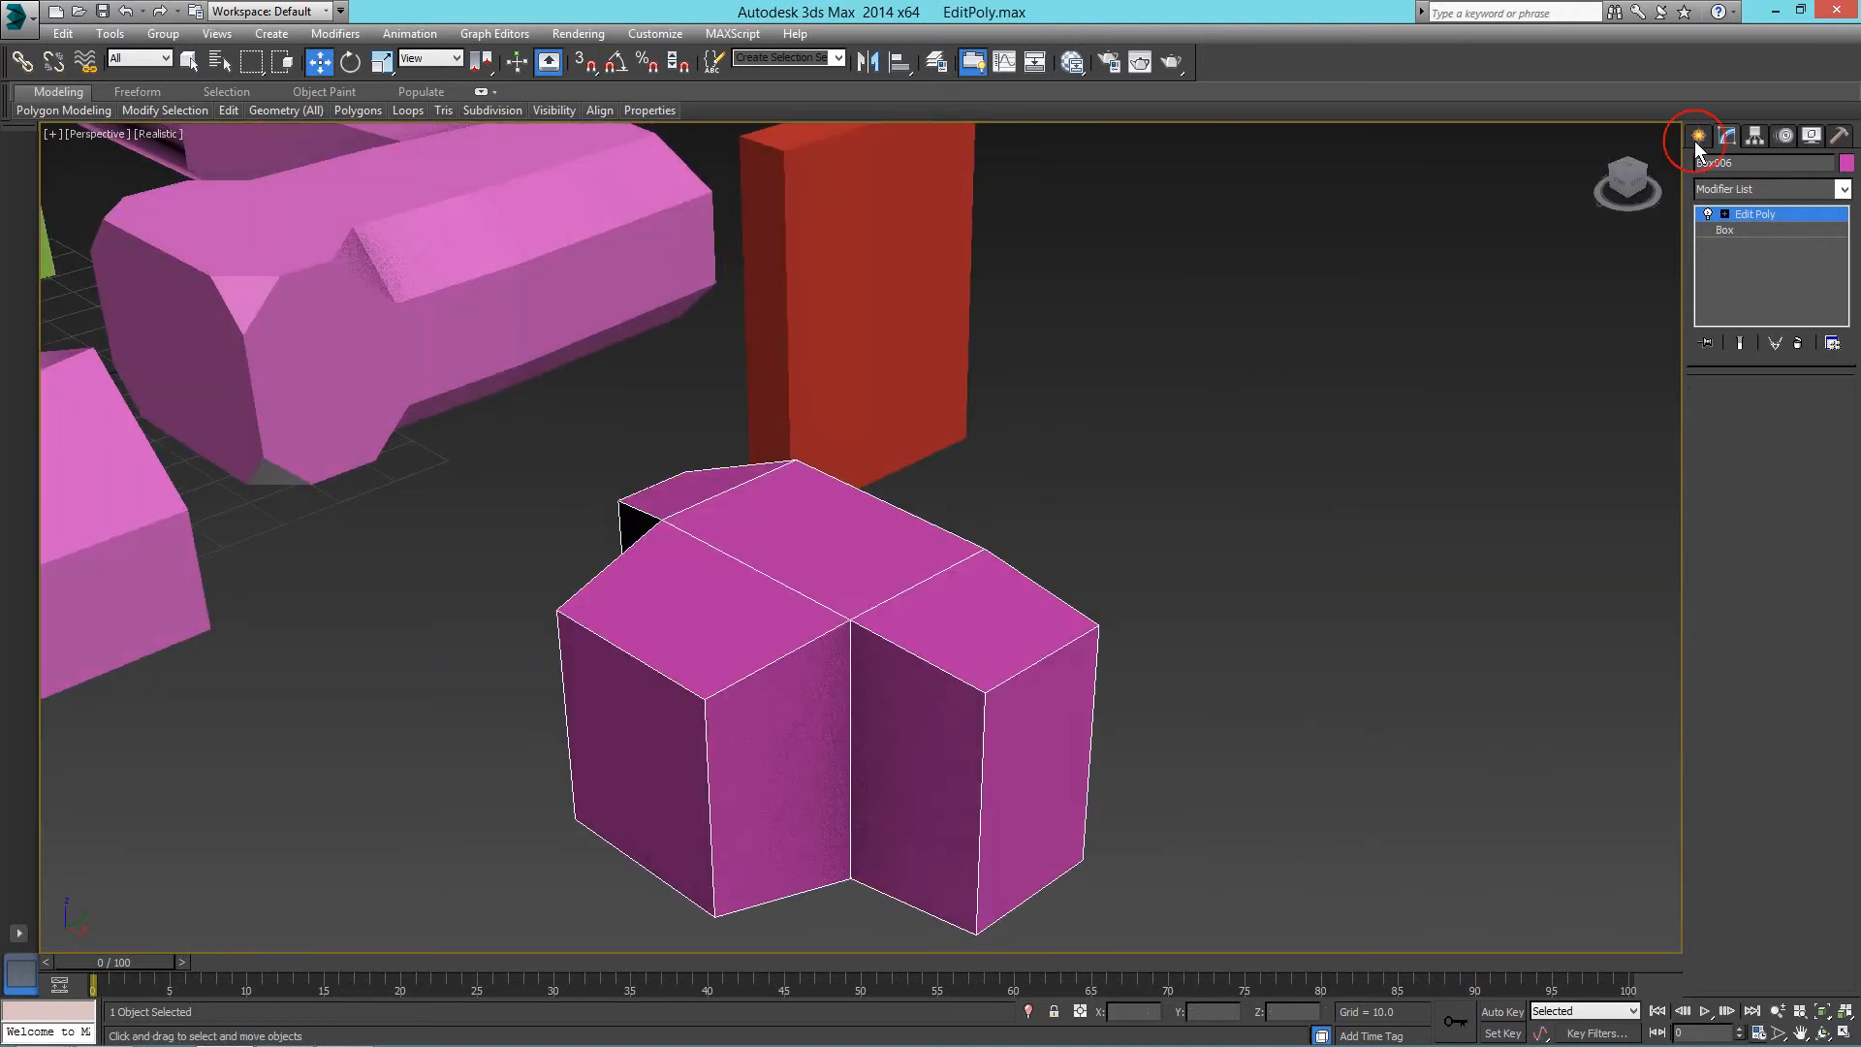
click(1720, 259)
click(1749, 242)
alt+middle_drag(986, 474, 1057, 572)
scroll(490, 565, up, 4)
middle_drag(490, 565, 569, 523)
drag(531, 389, 538, 411)
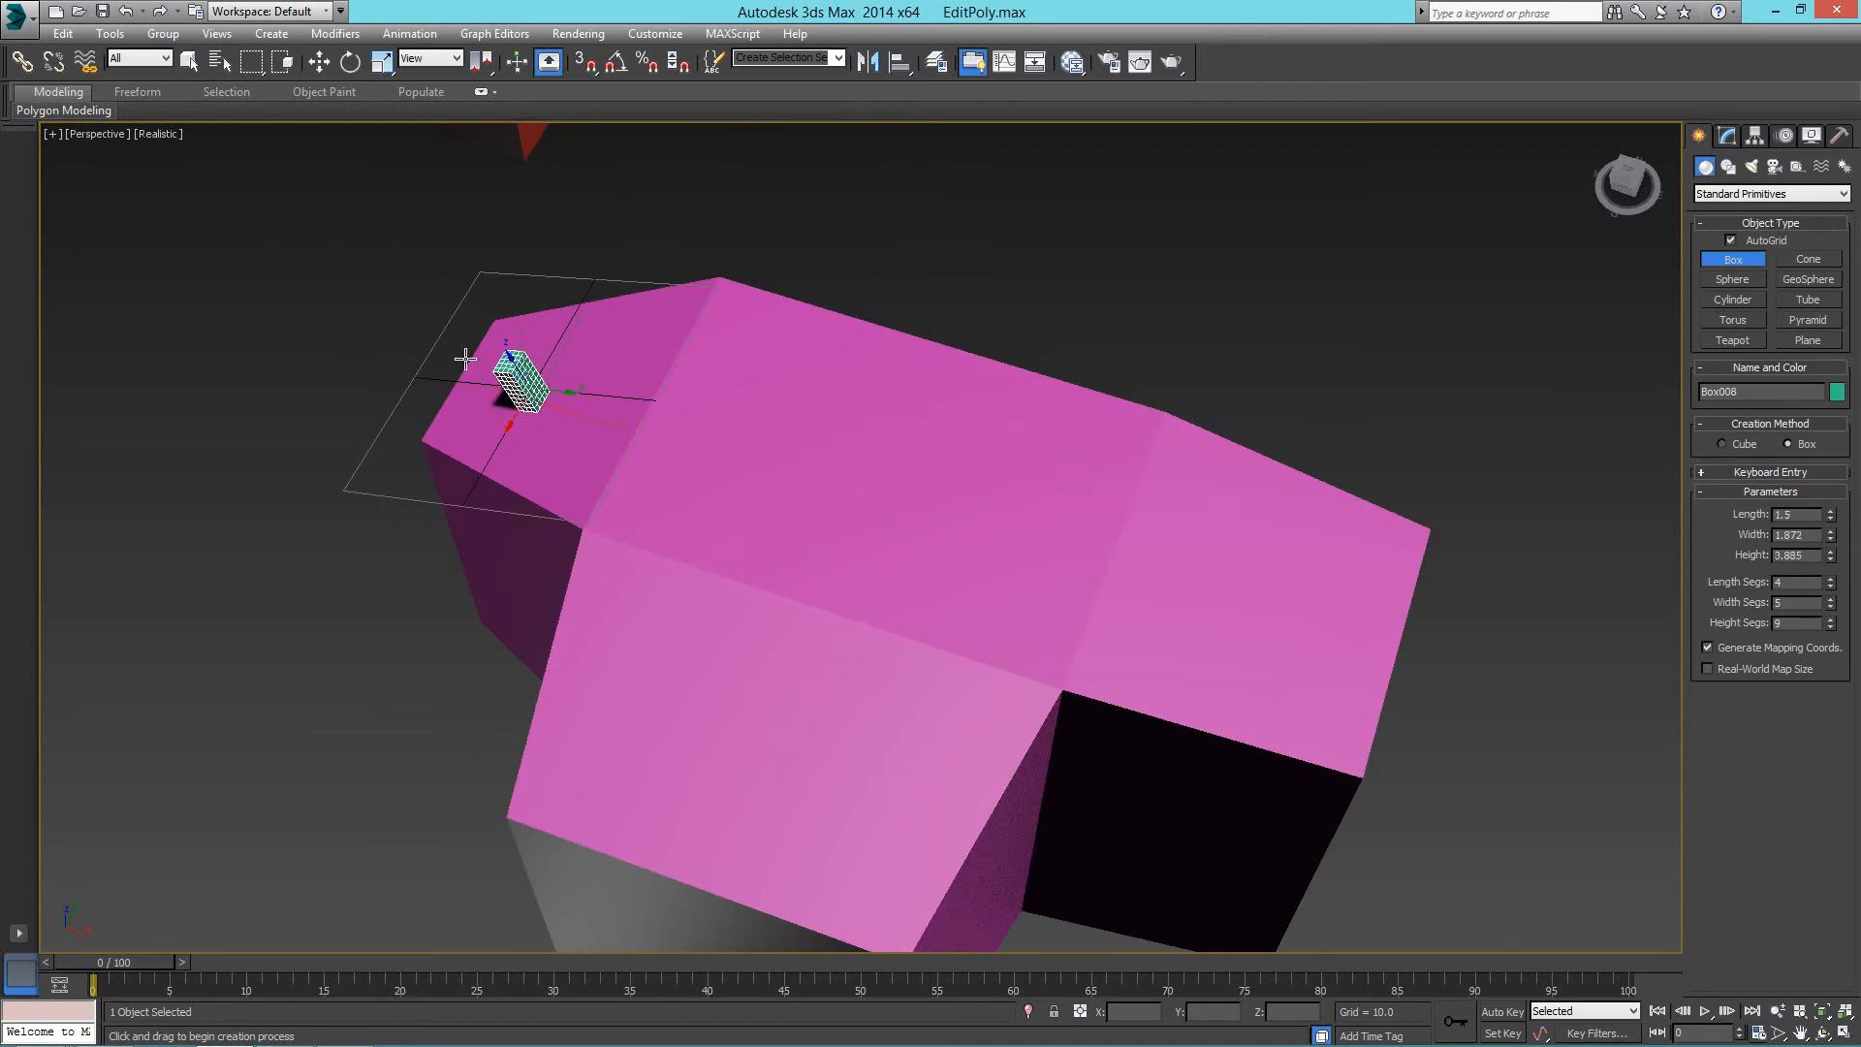
click(420, 320)
drag(1829, 581, 1830, 602)
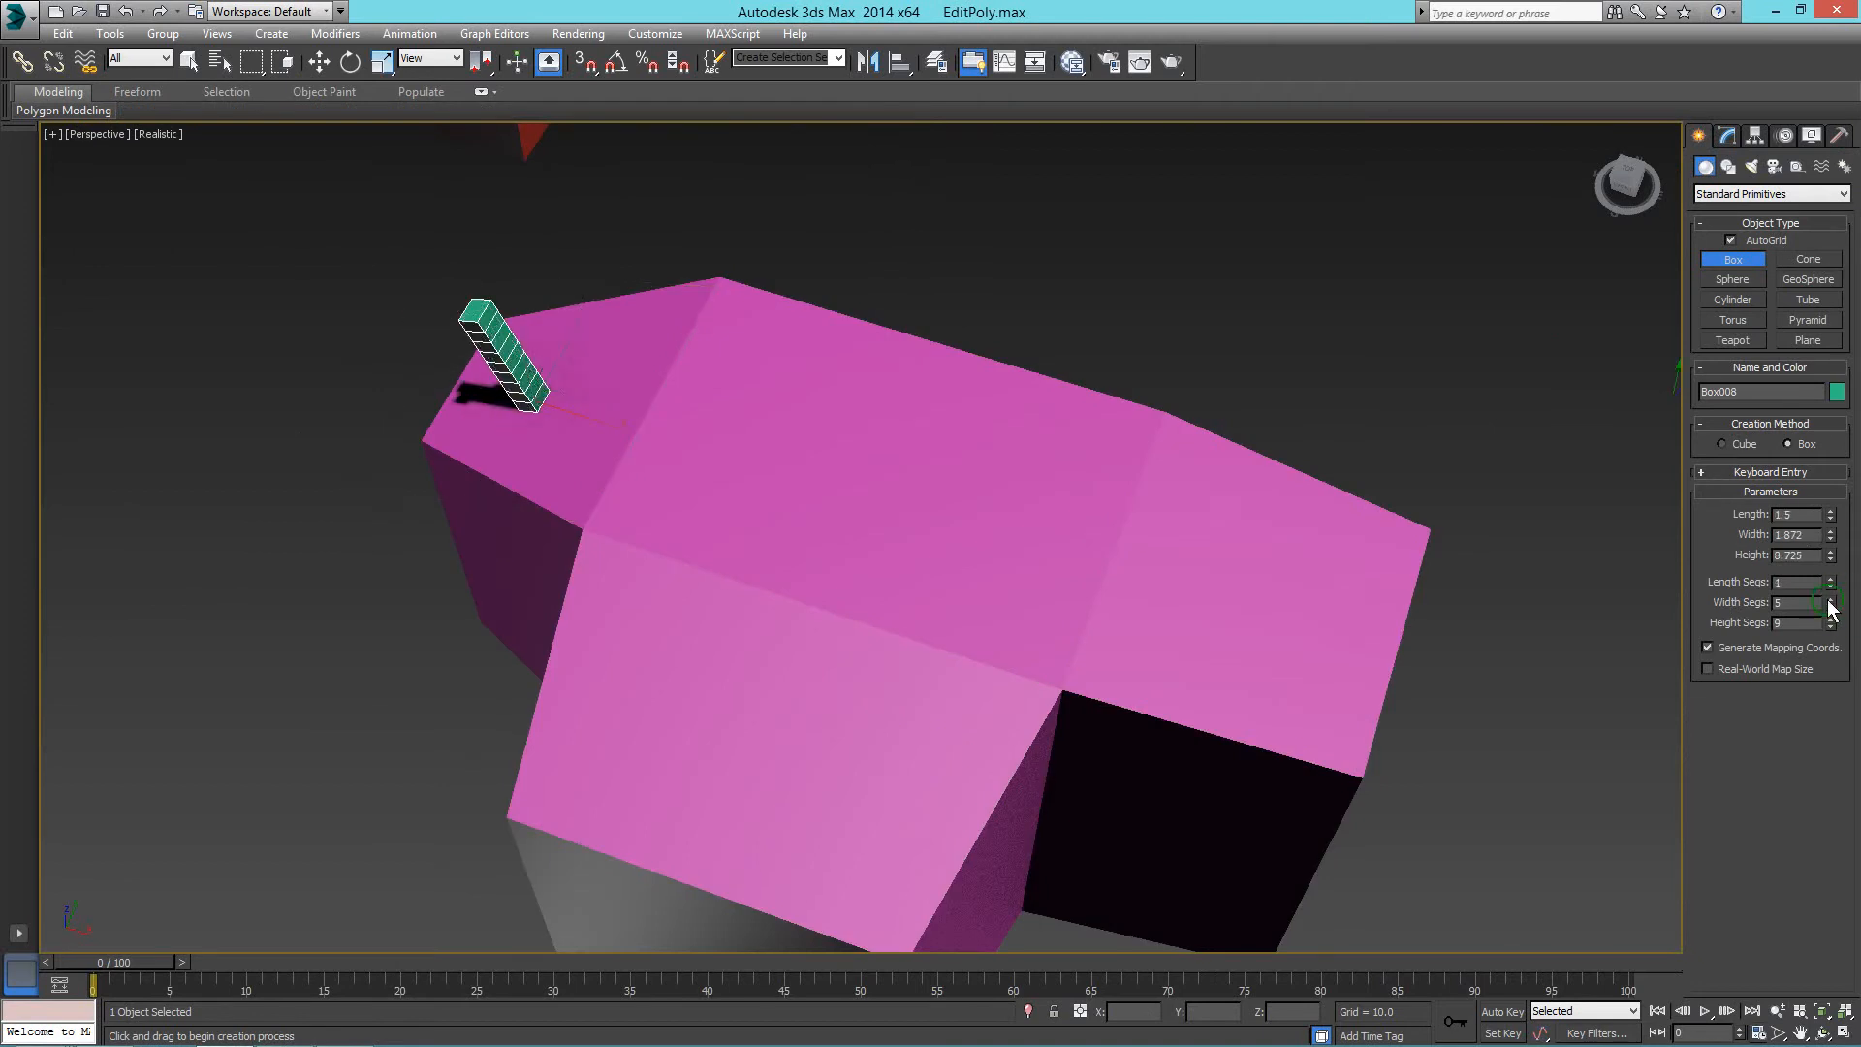
Create three more thin AutoGrid boxes on the central, opposite end and front top faces to mark their normals.
drag(840, 450, 849, 463)
click(876, 302)
drag(1198, 576, 1208, 588)
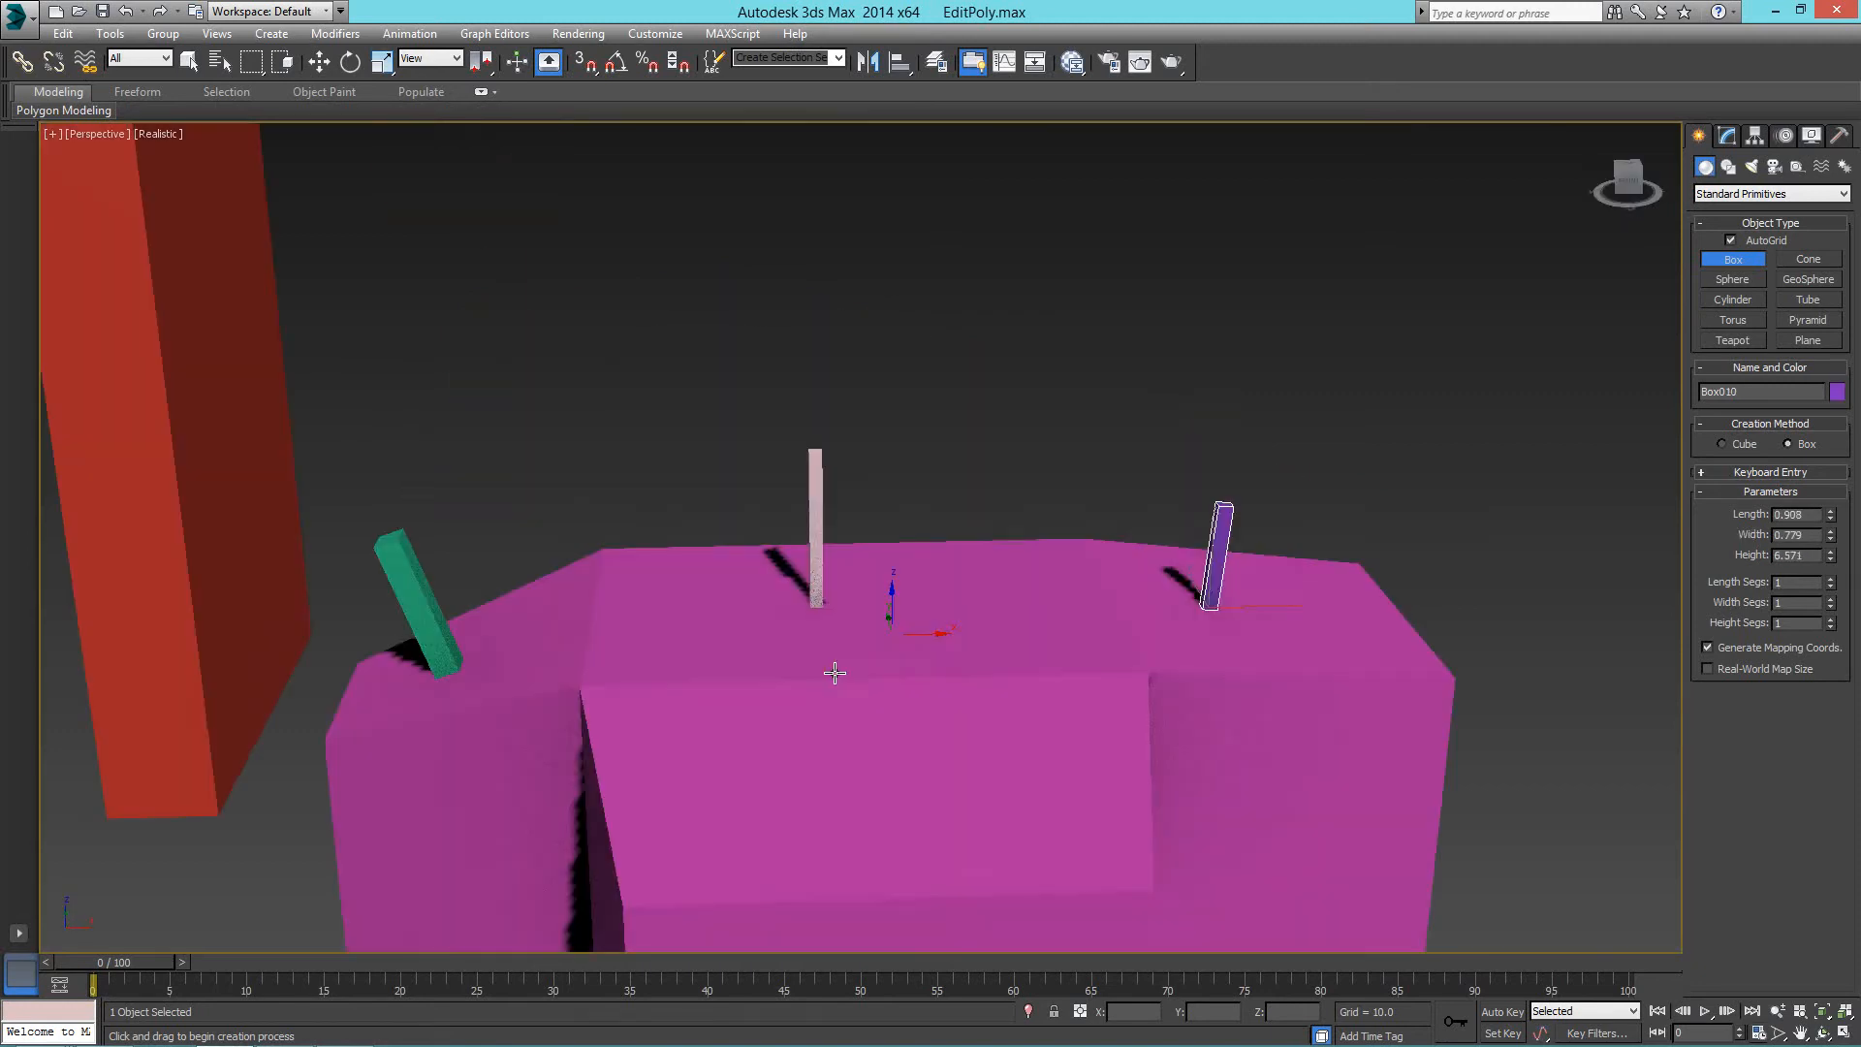
drag(840, 771, 850, 779)
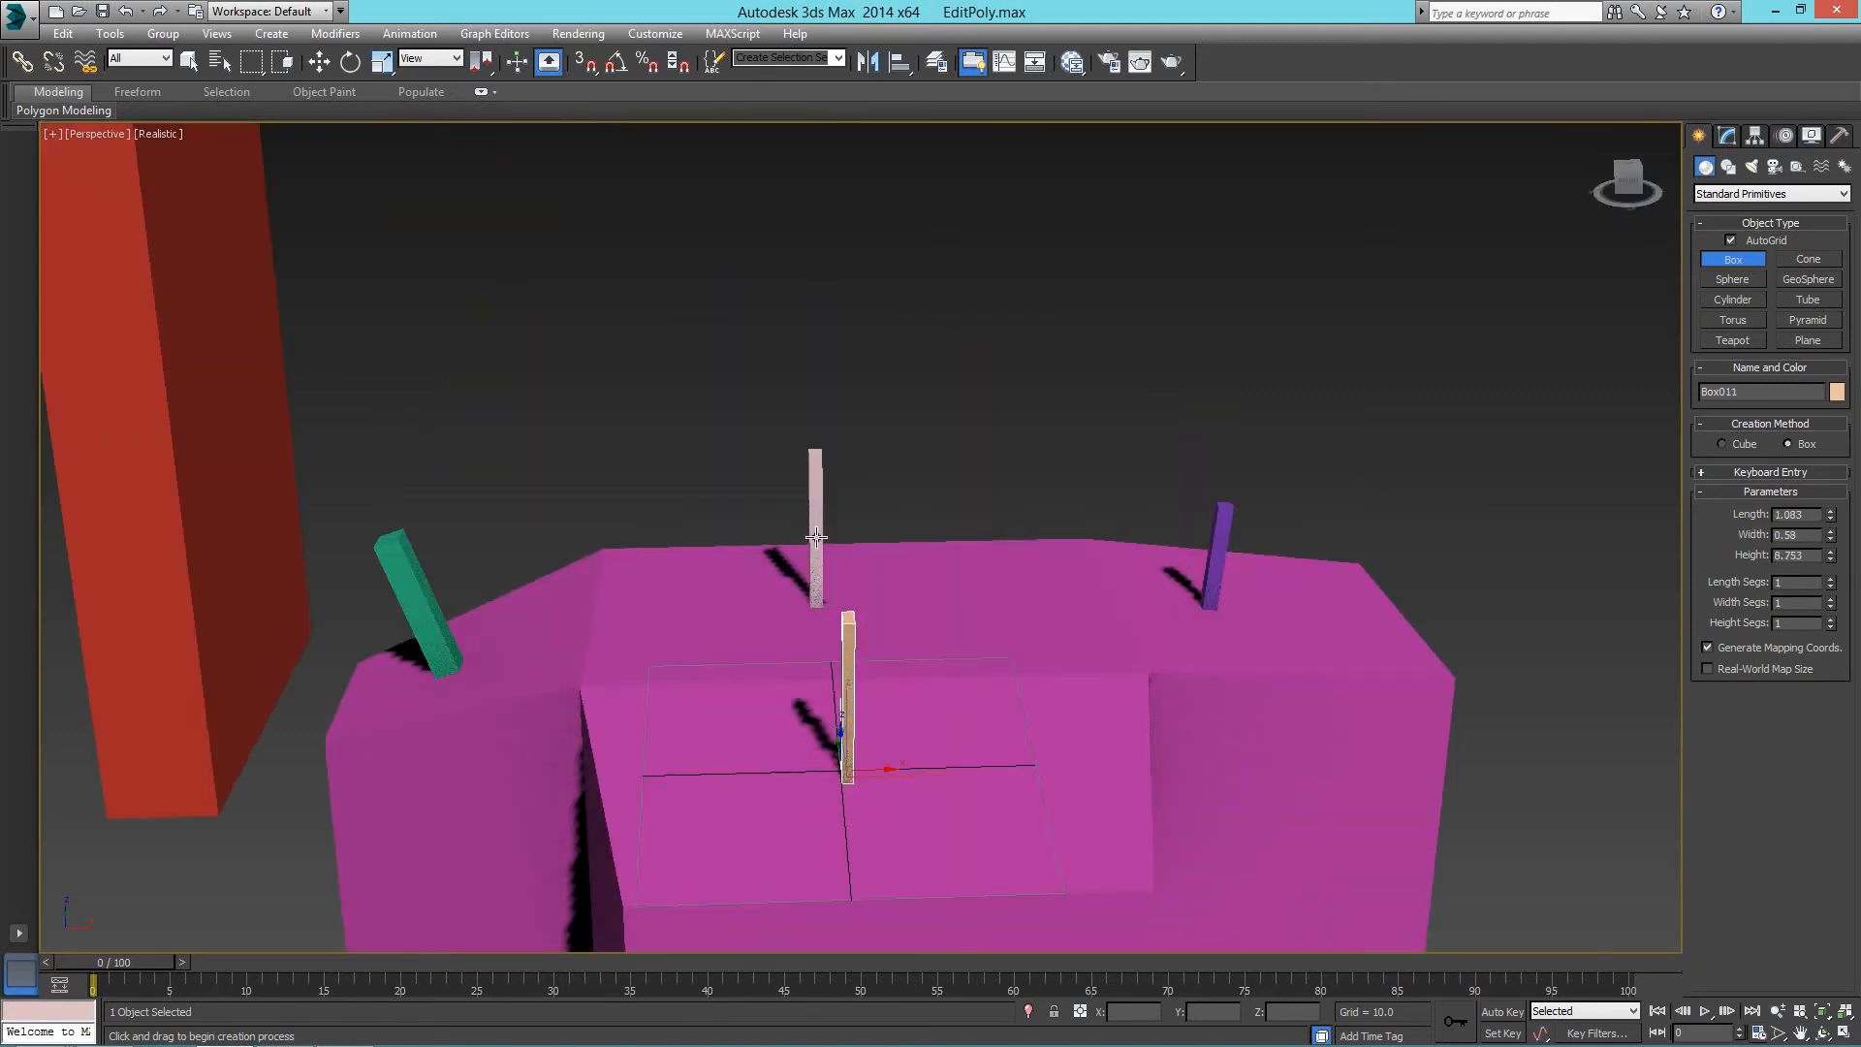
click(940, 580)
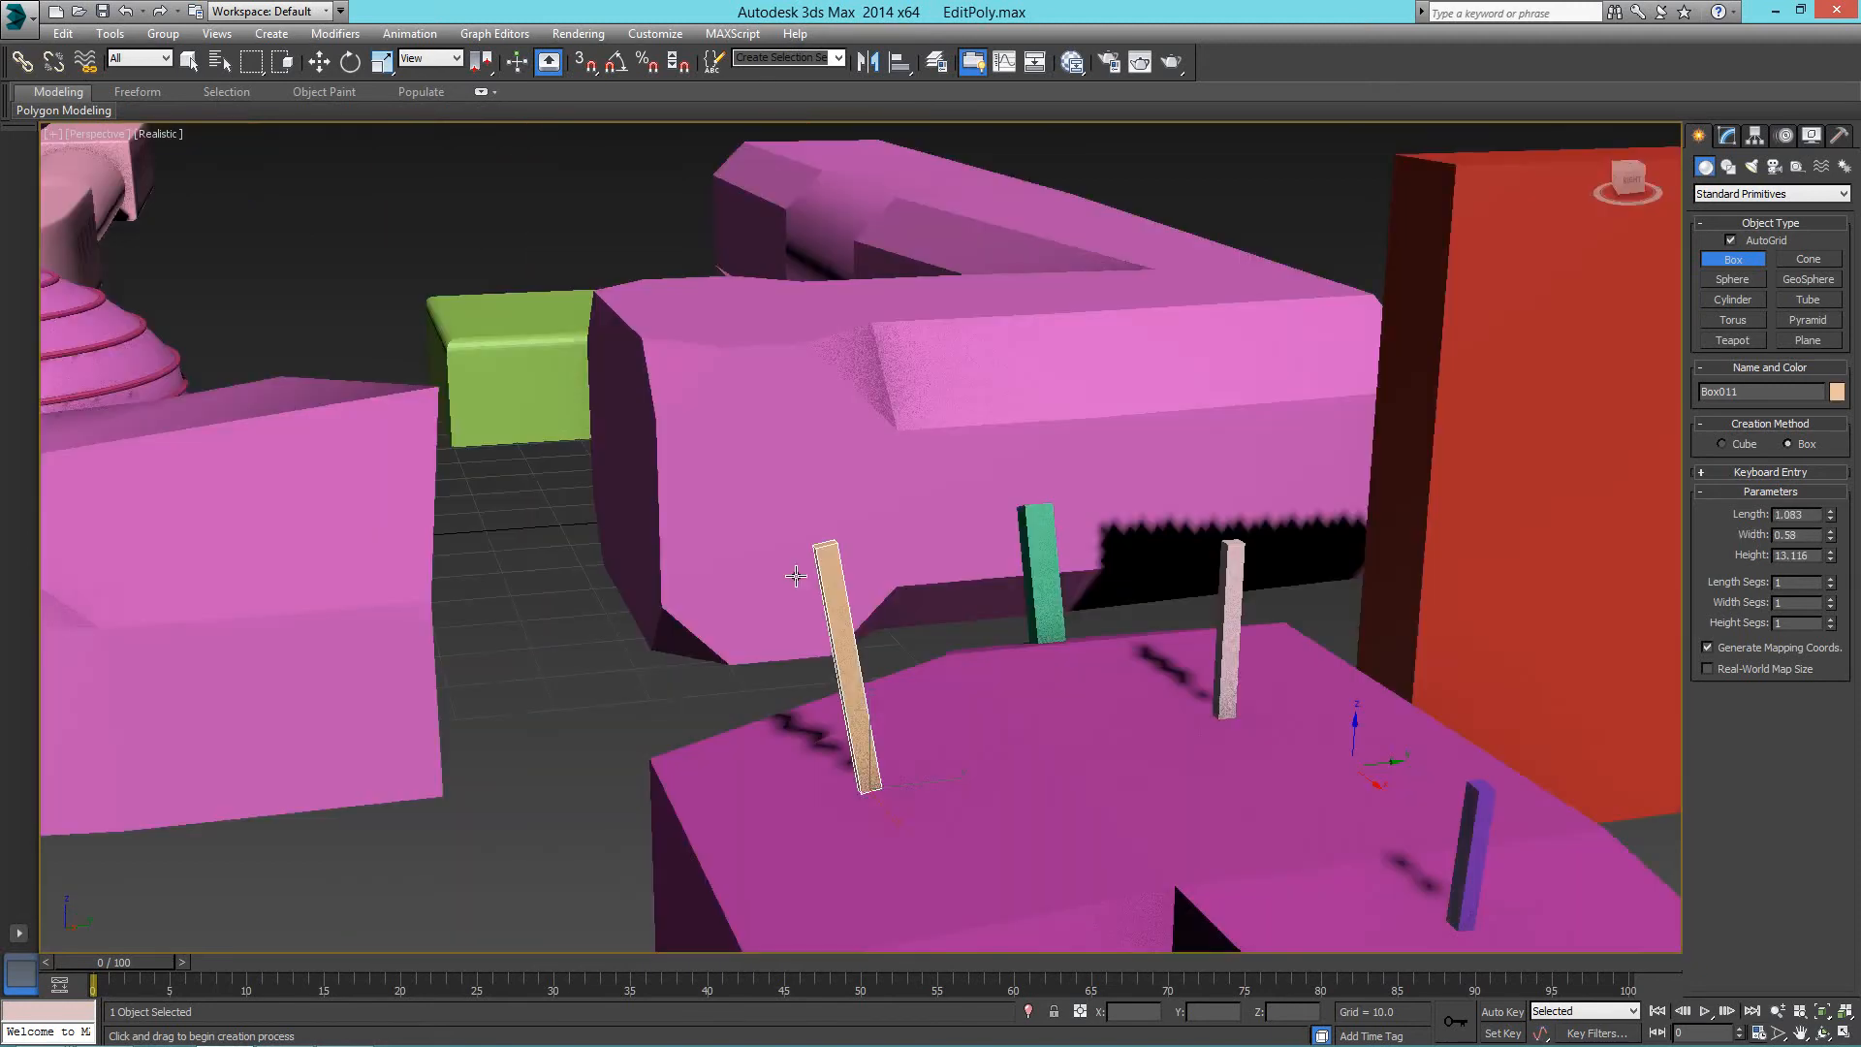
Reselect the magenta model's four top polygons carrying the thin marker boxes.
key(w)
click(969, 721)
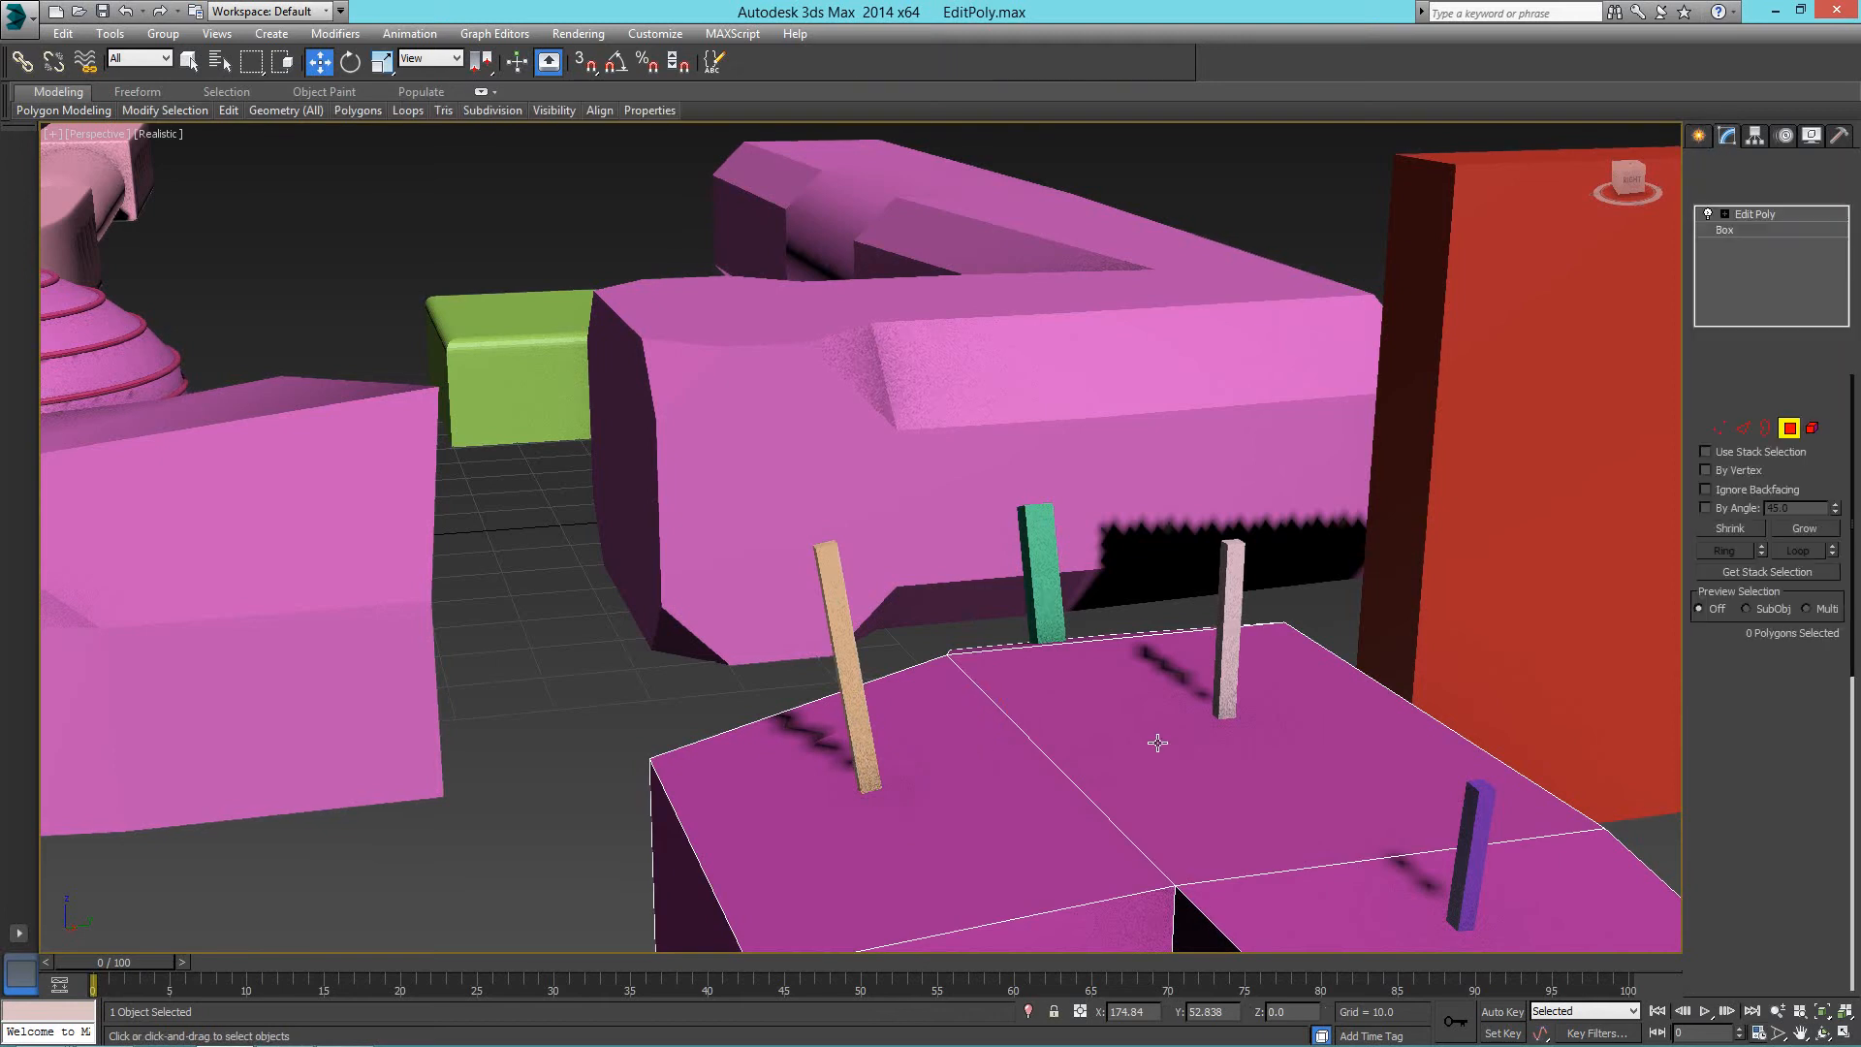
alt+middle_drag(1154, 747, 1121, 727)
click(939, 563)
ctrl+click(1048, 722)
ctrl+click(747, 706)
alt+middle_drag(747, 706, 845, 551)
ctrl+click(370, 710)
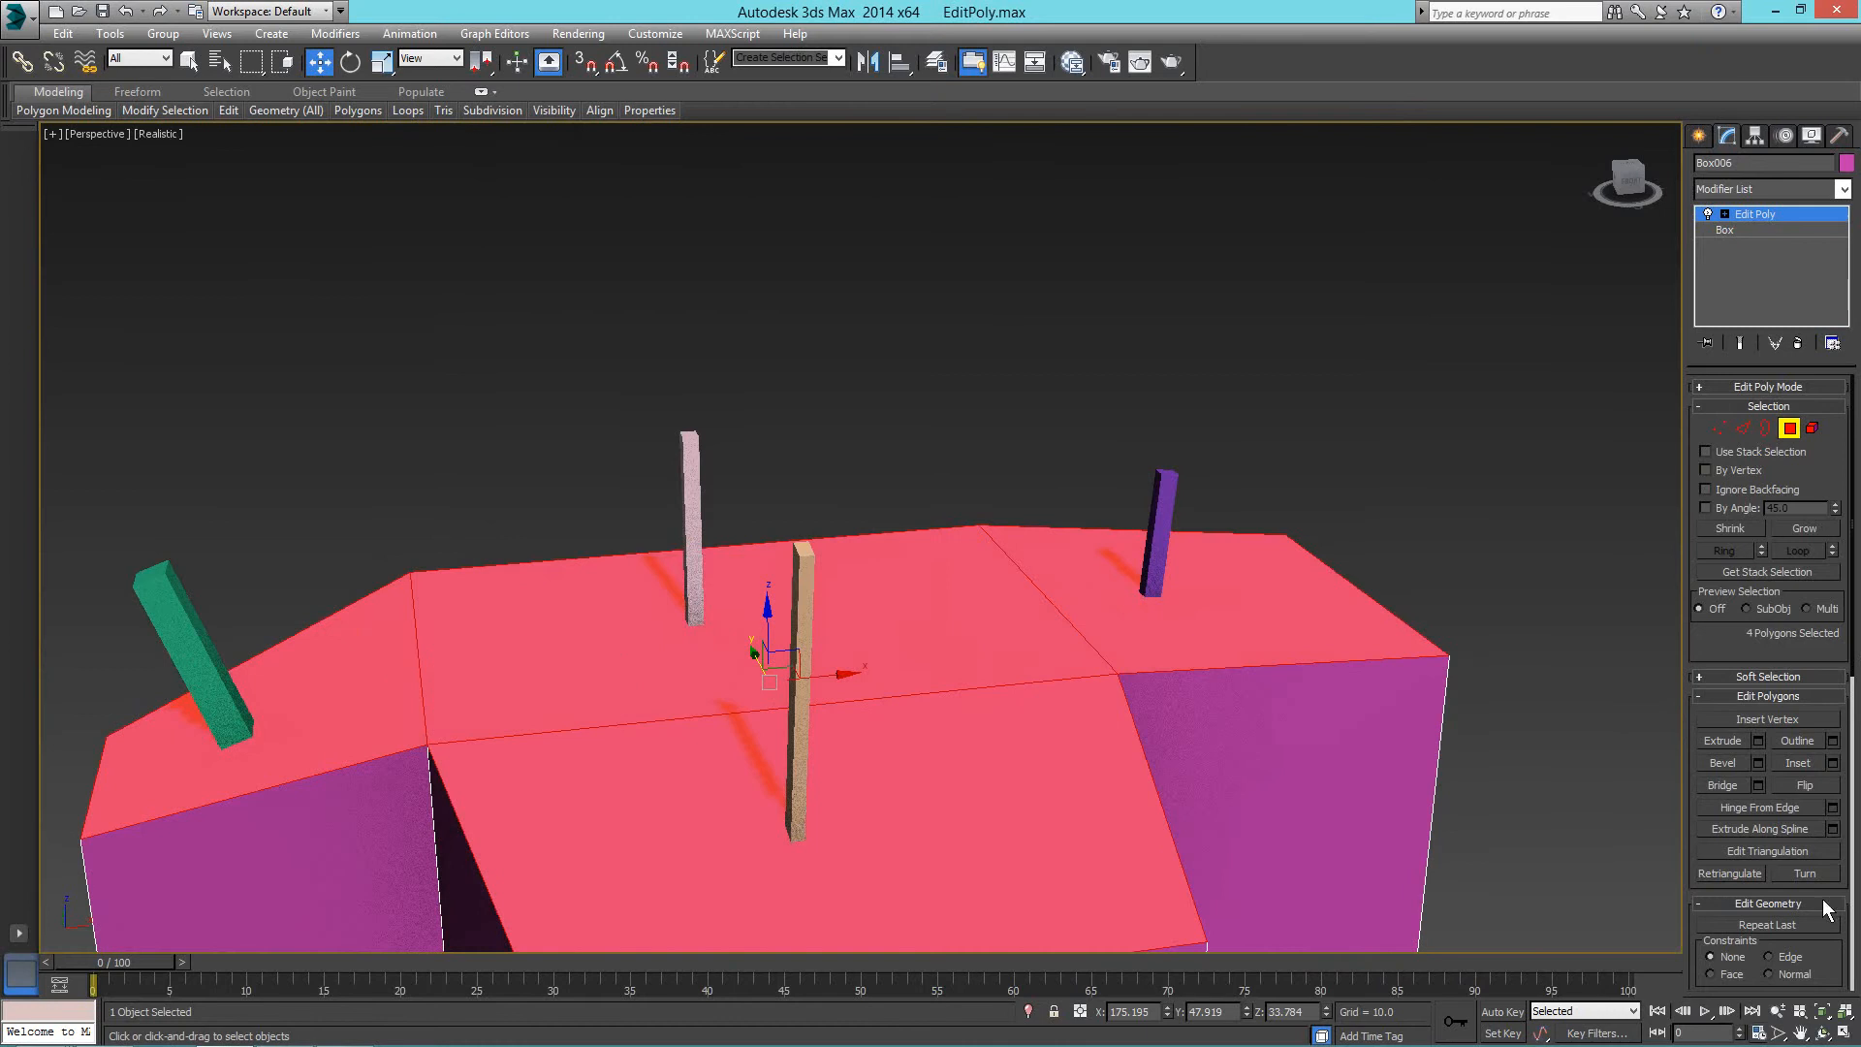
Start a Bevel with Group Normals on the selected top polygons and set its height to 6.463.
click(1757, 763)
click(1119, 356)
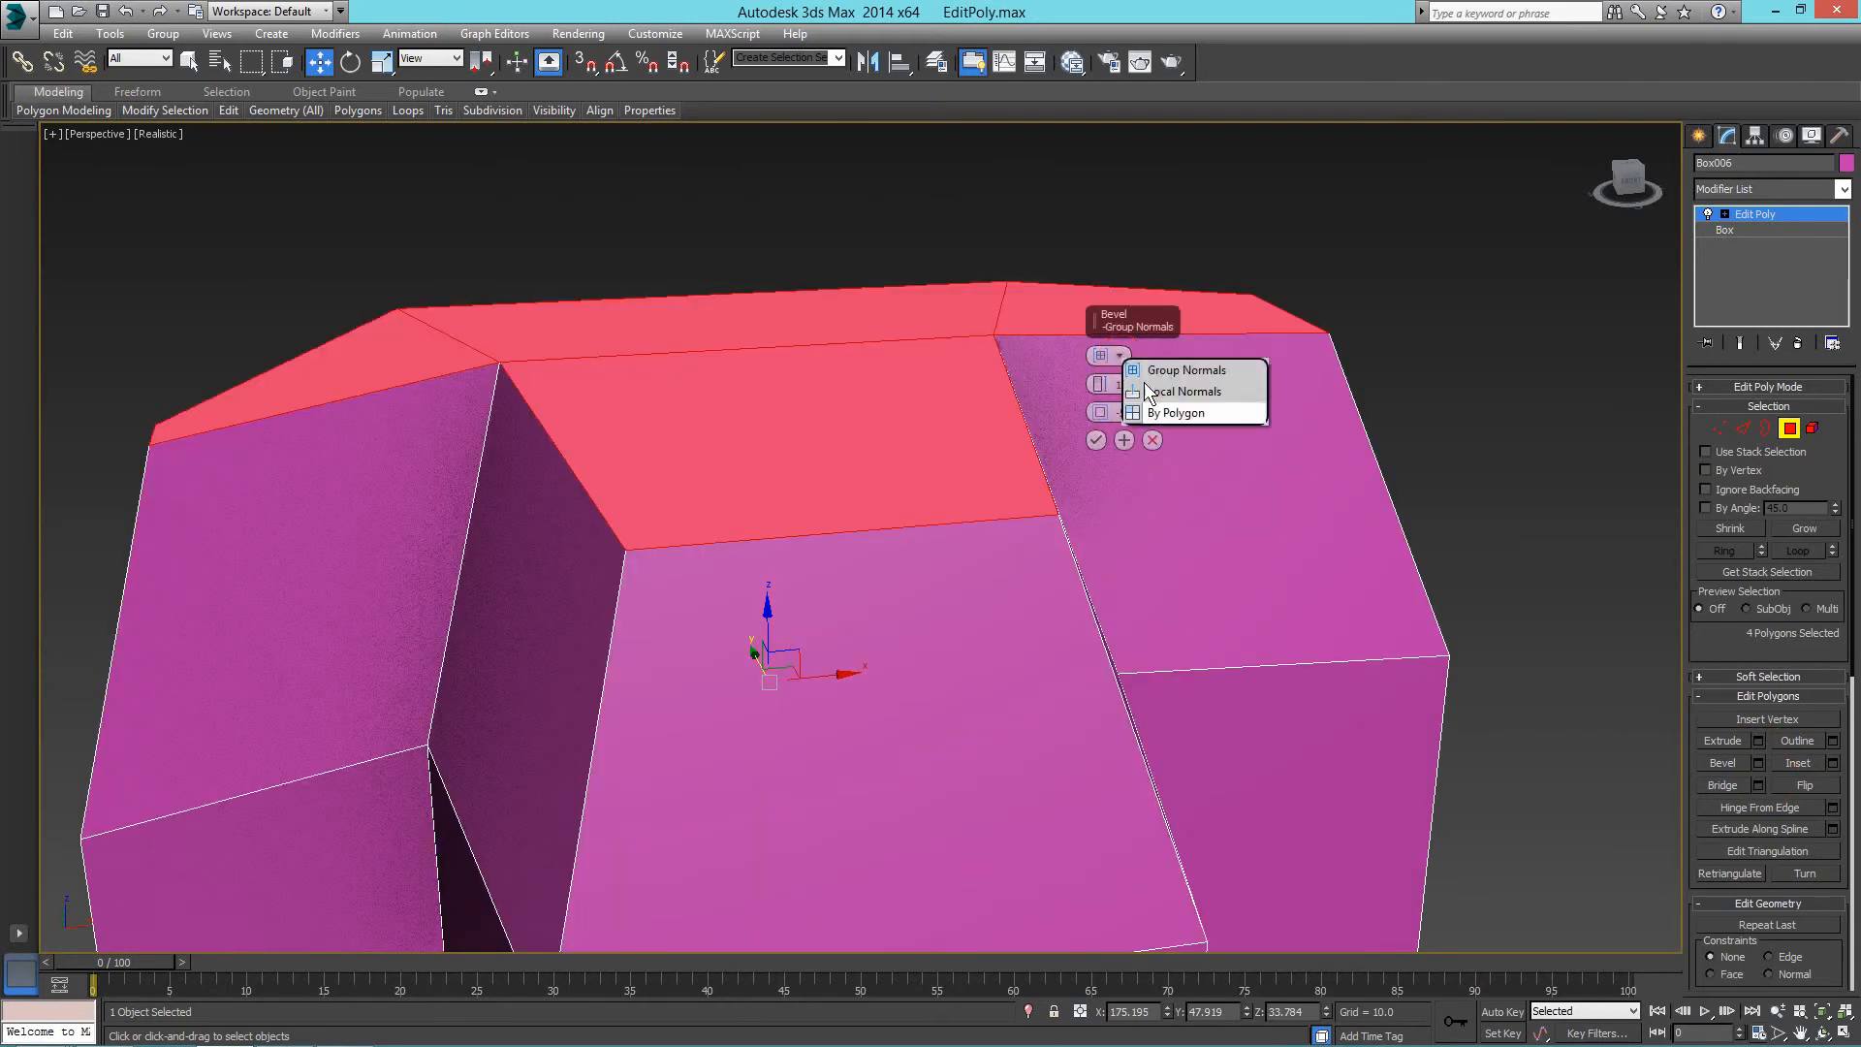
click(1144, 369)
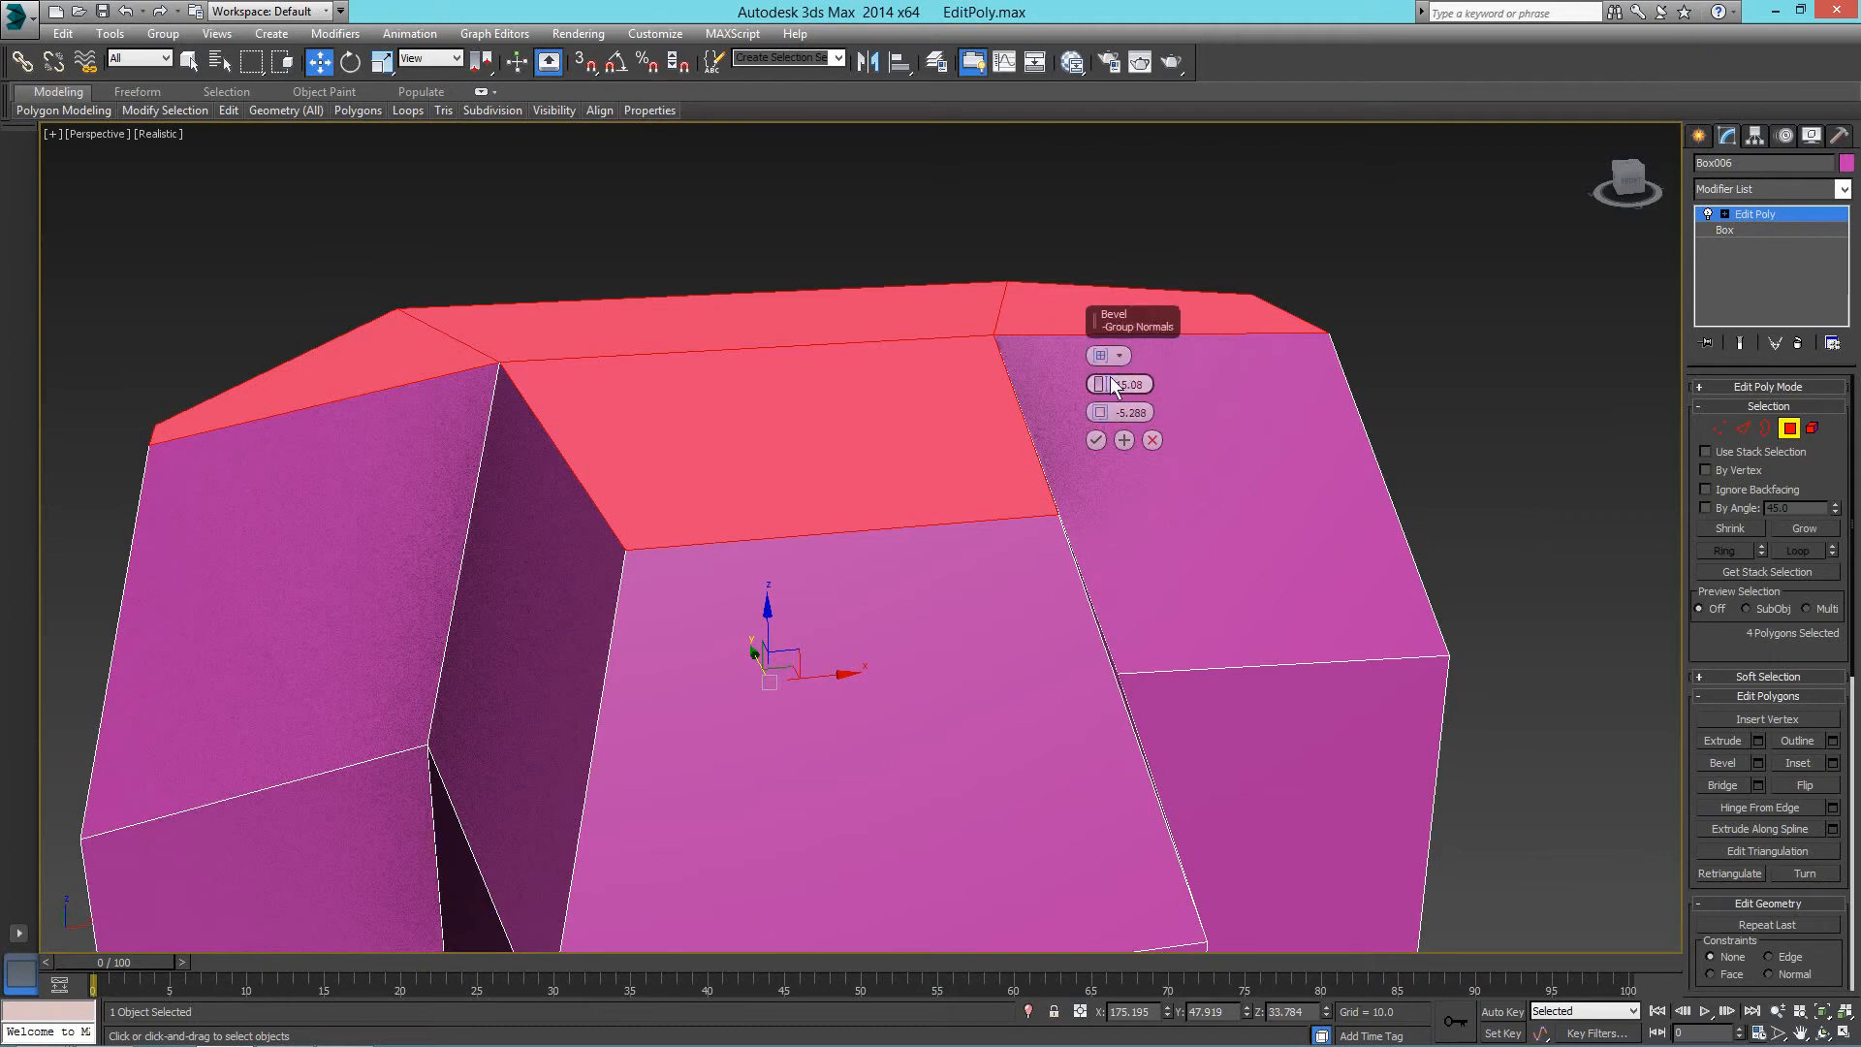
drag(1101, 385, 1101, 438)
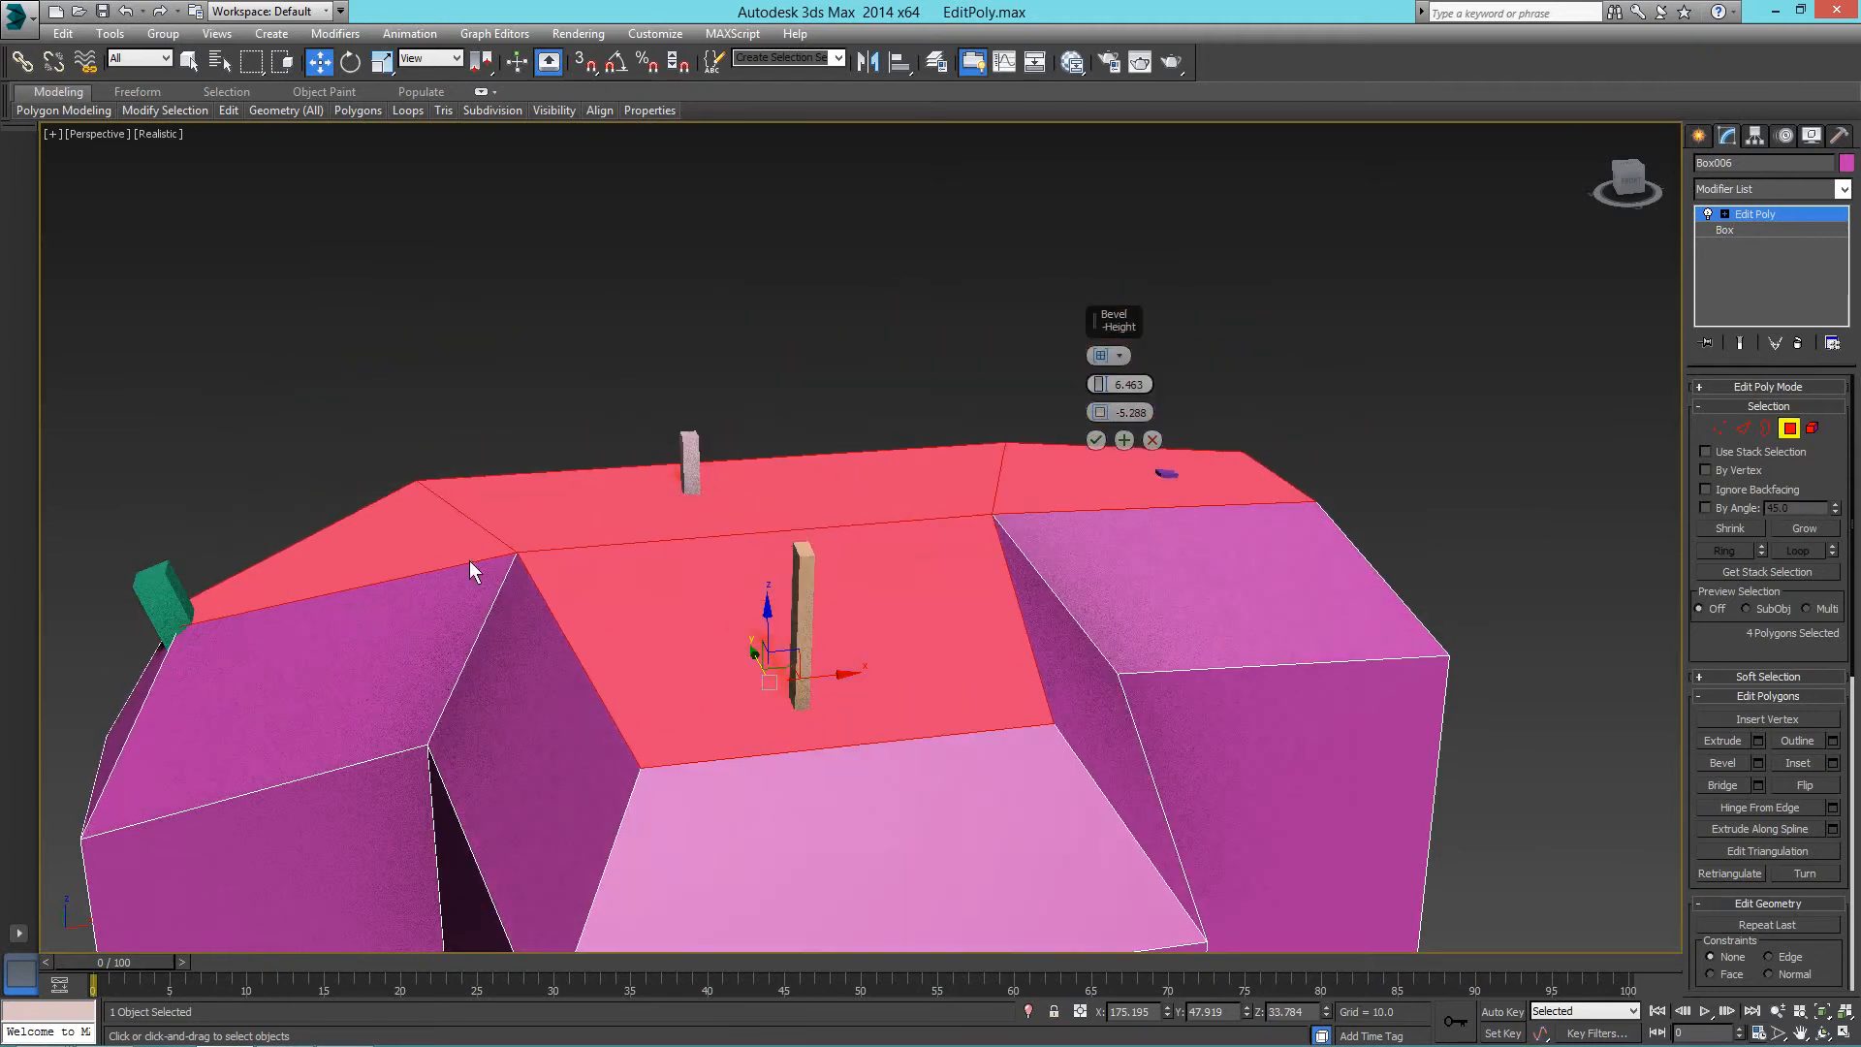
Switch the Bevel to Local Normals, reset its outline to 0 and lower its height to 3.525.
click(1118, 357)
click(1187, 392)
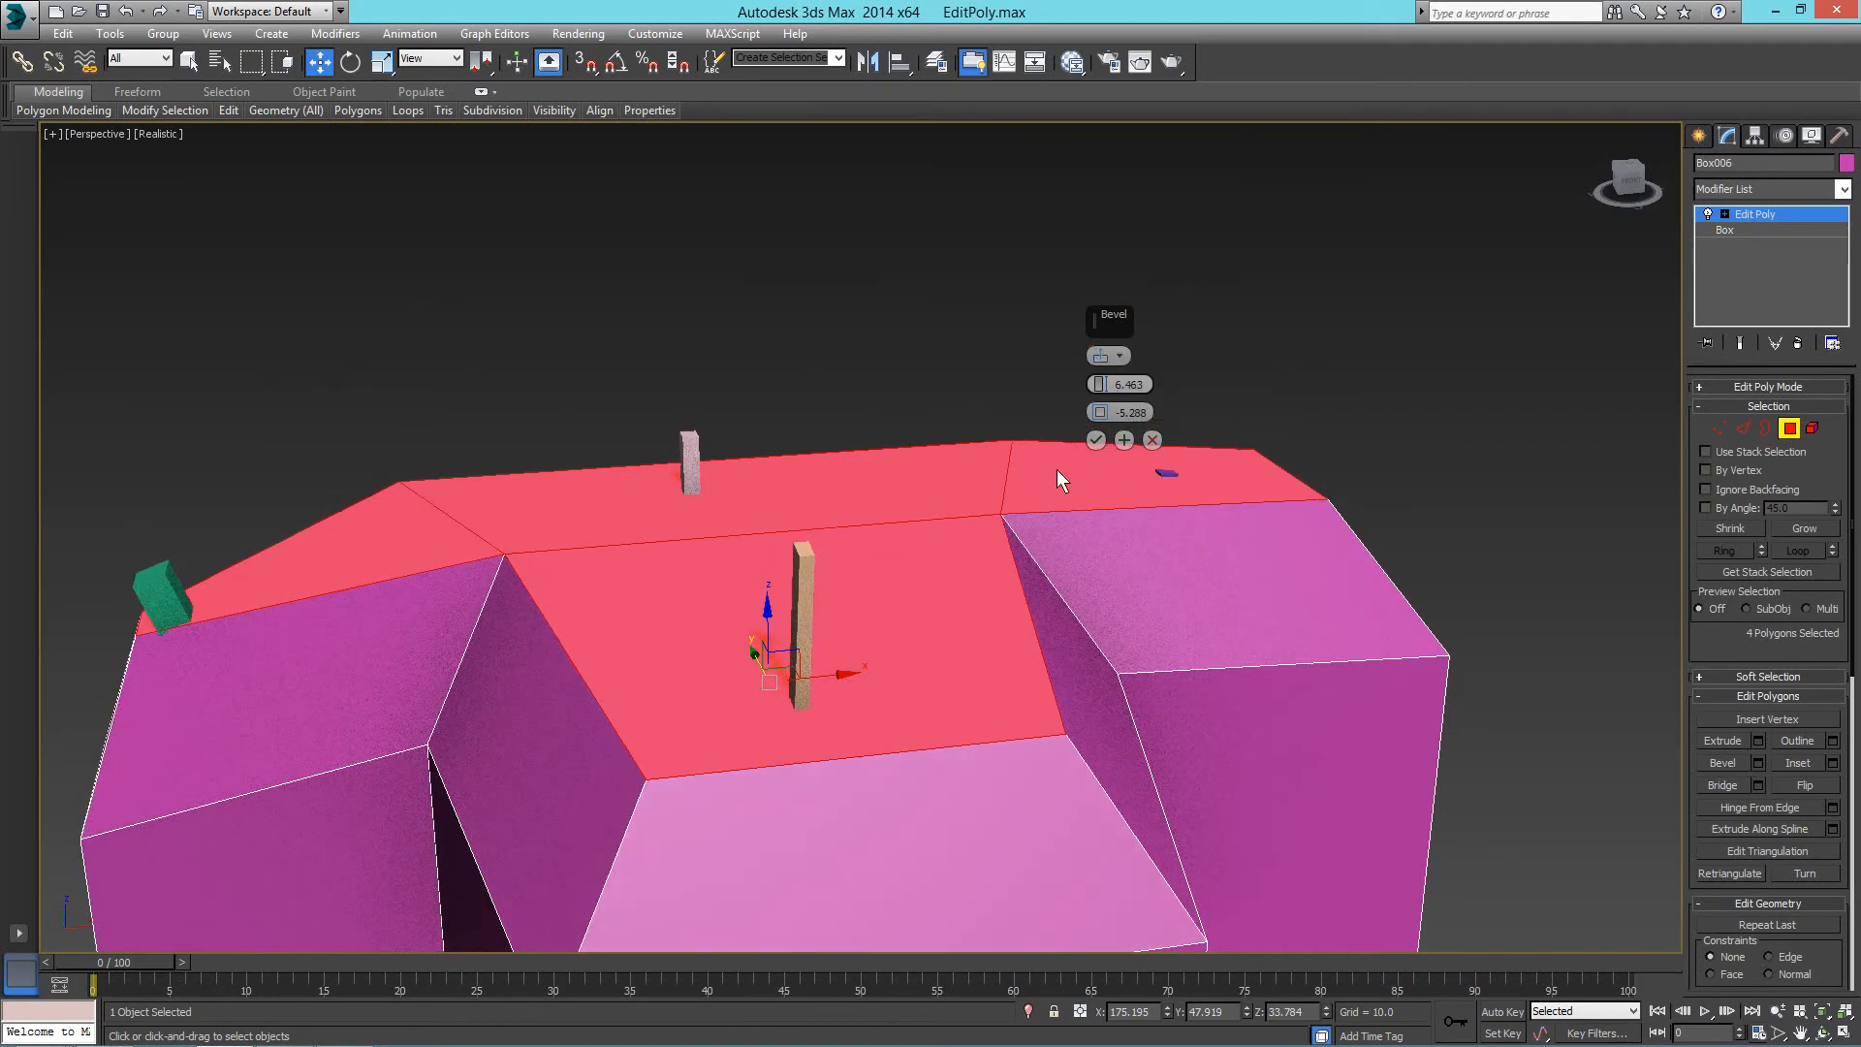
scroll(1061, 479, down, 5)
right_click(1097, 411)
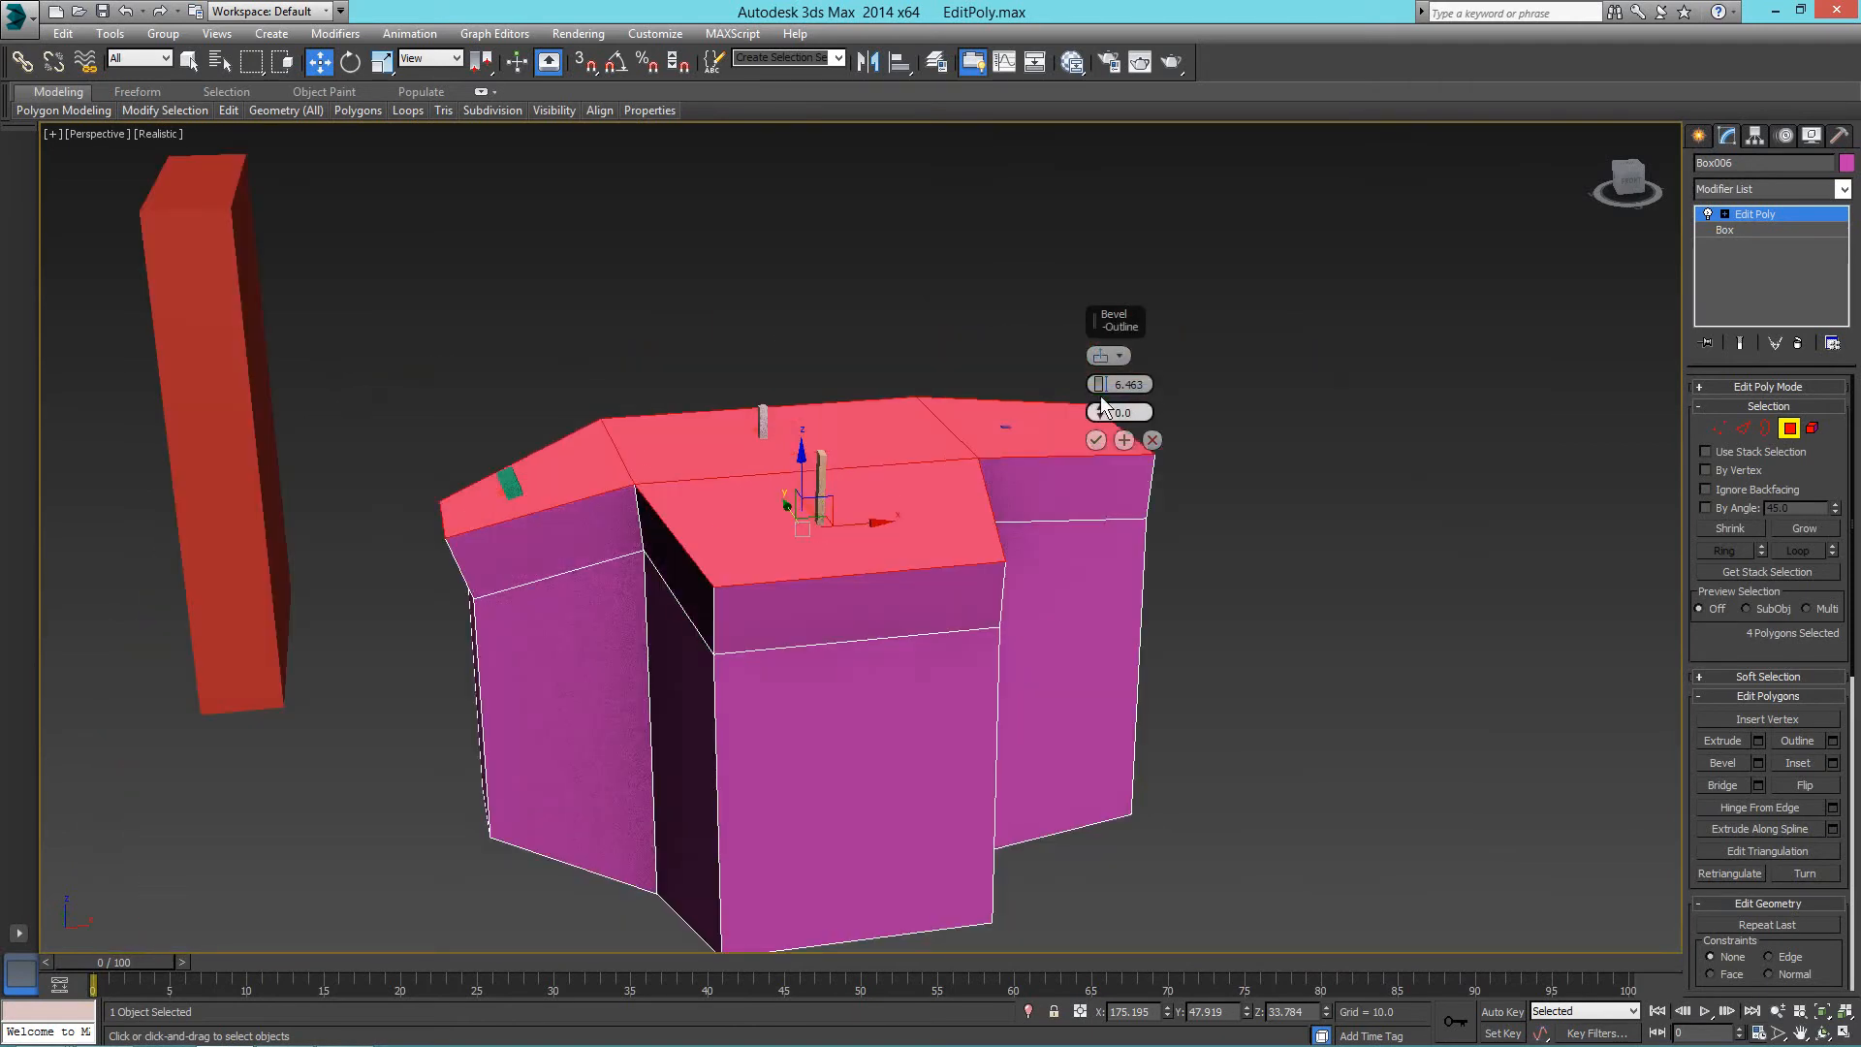
drag(1101, 387, 1097, 441)
drag(1102, 428, 1102, 412)
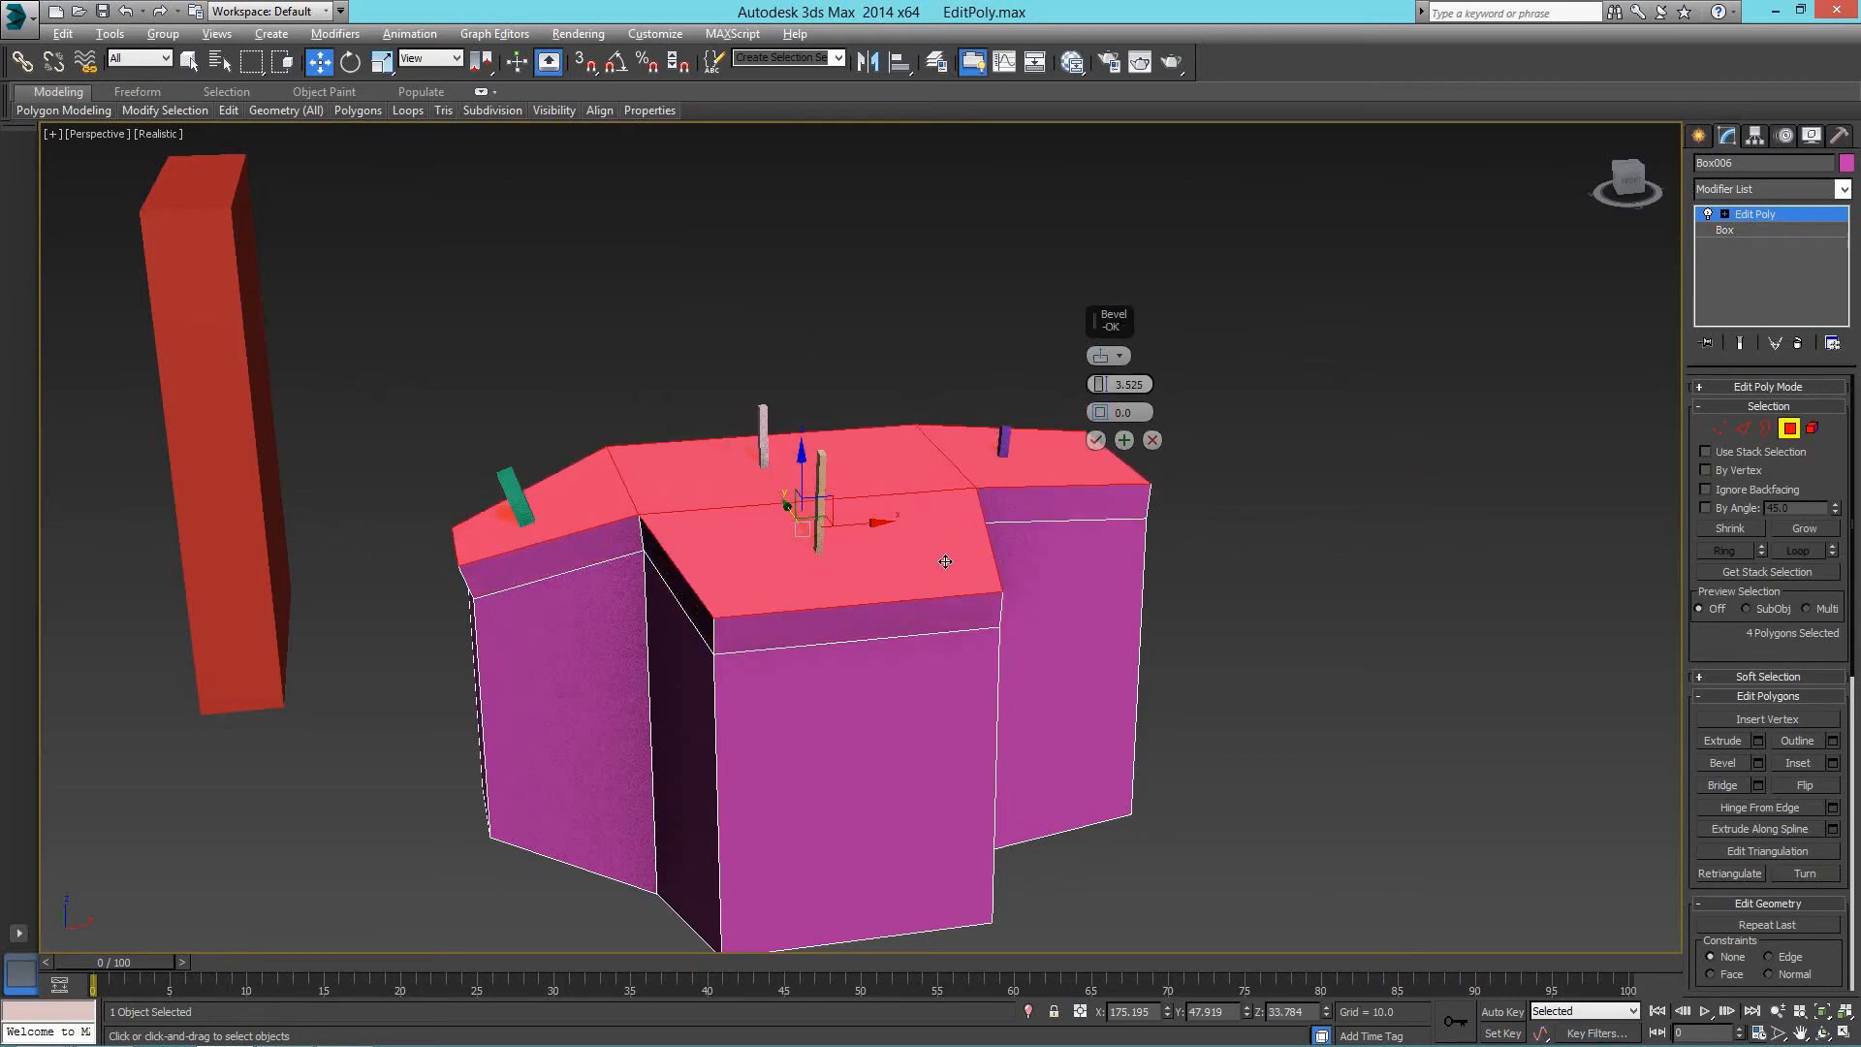
Compare the Local Normals bevel with the marker boxes, raising its height to 6.071 and lowering it slightly.
alt+middle_drag(946, 560, 676, 532)
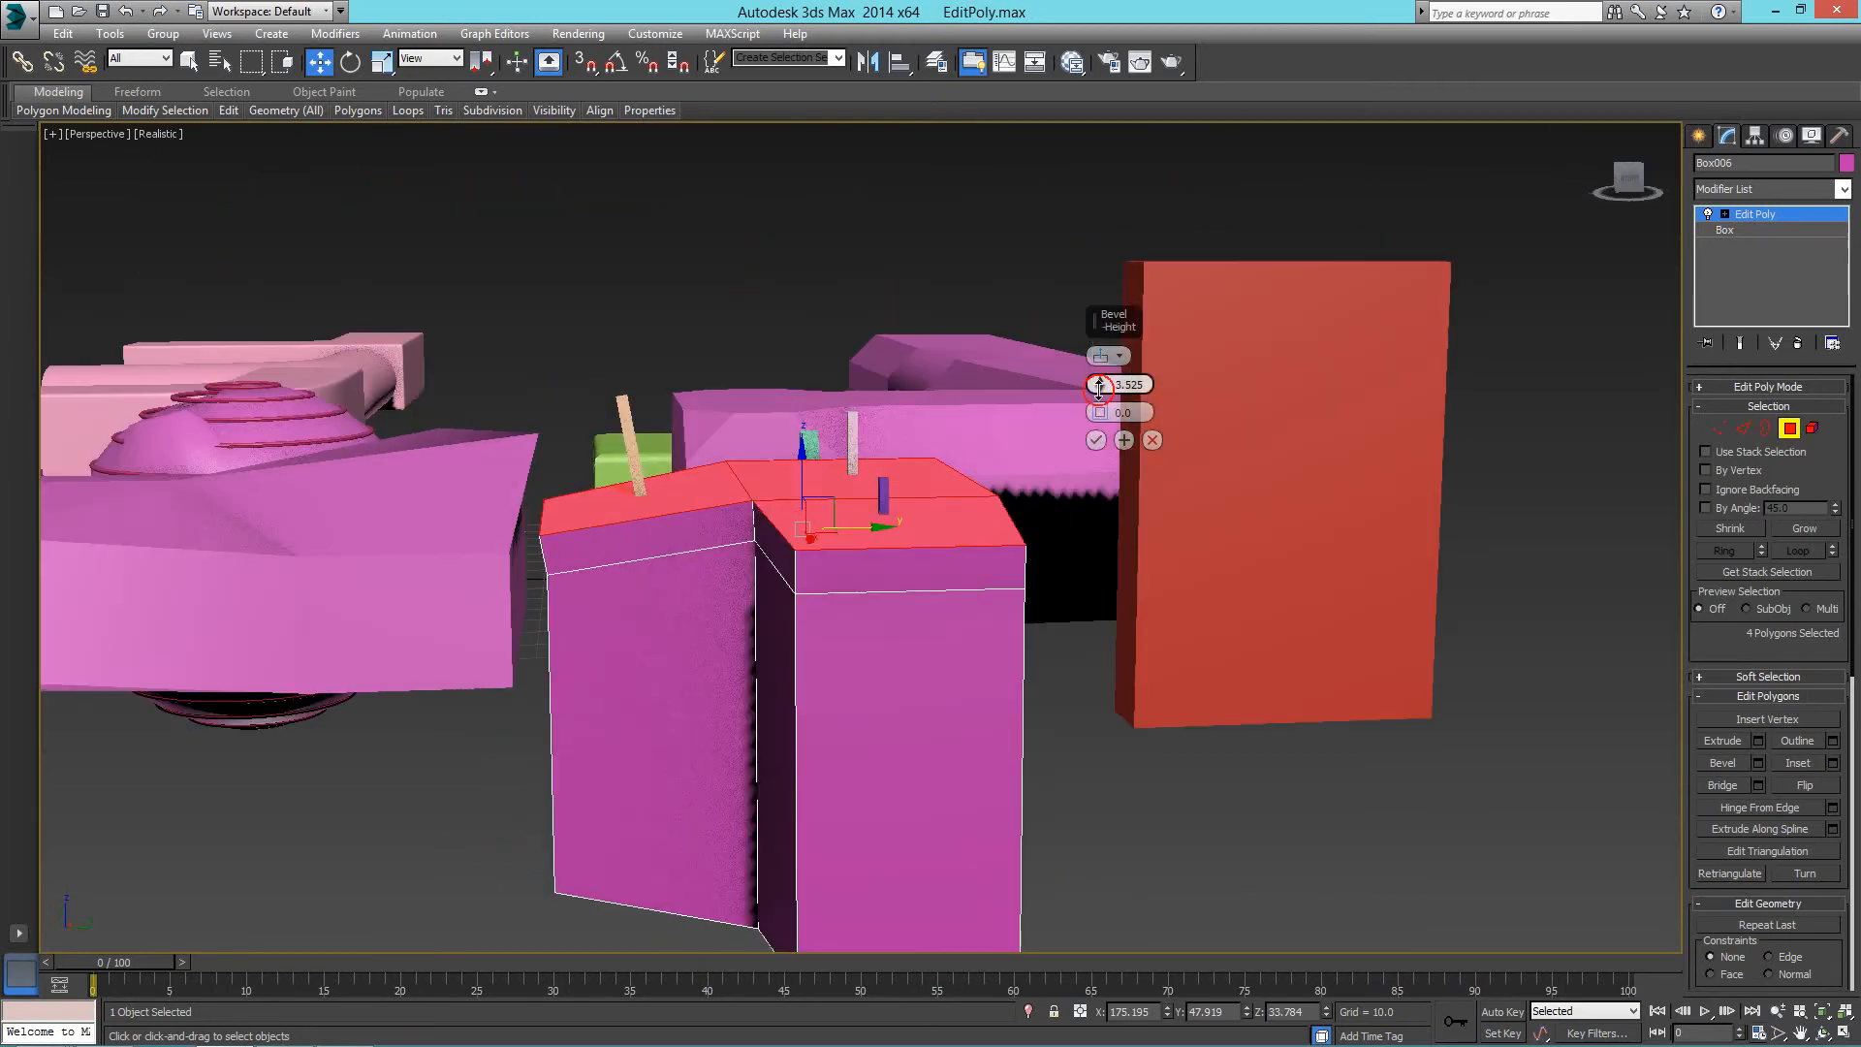
drag(1099, 388, 1099, 370)
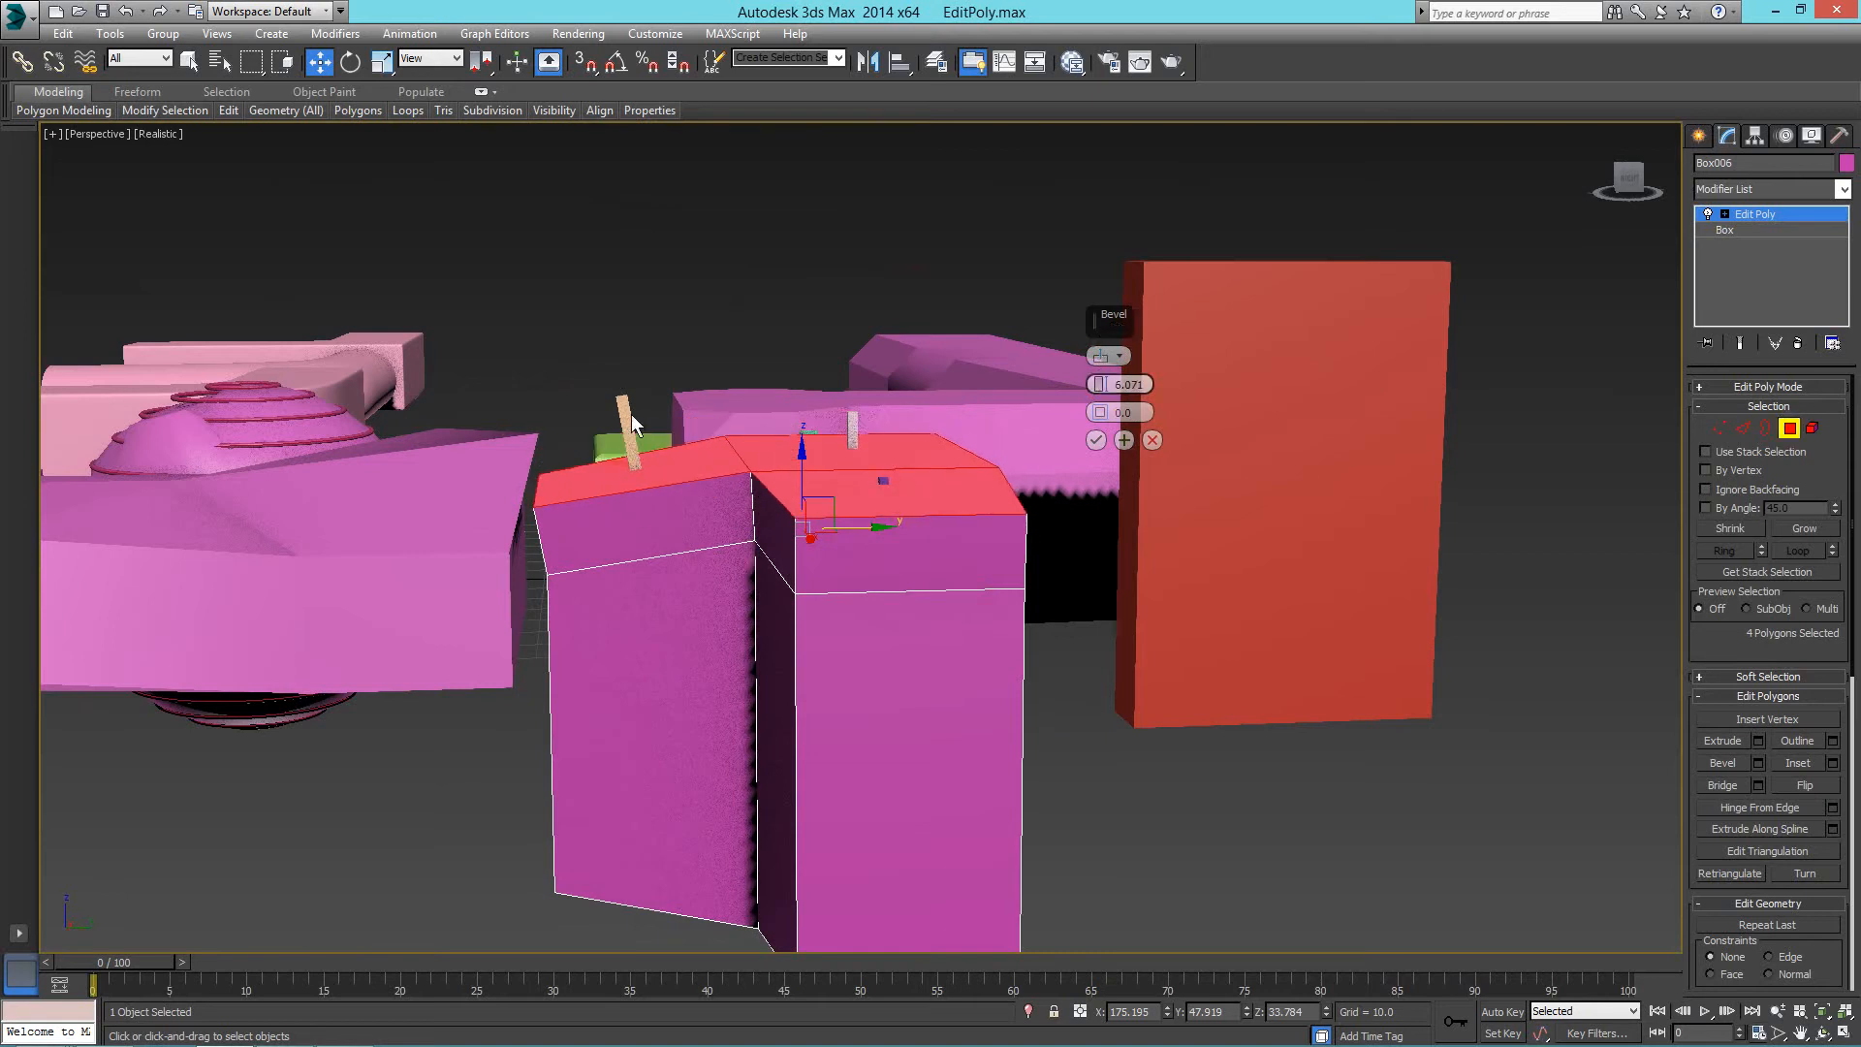
alt+middle_drag(631, 415, 1002, 423)
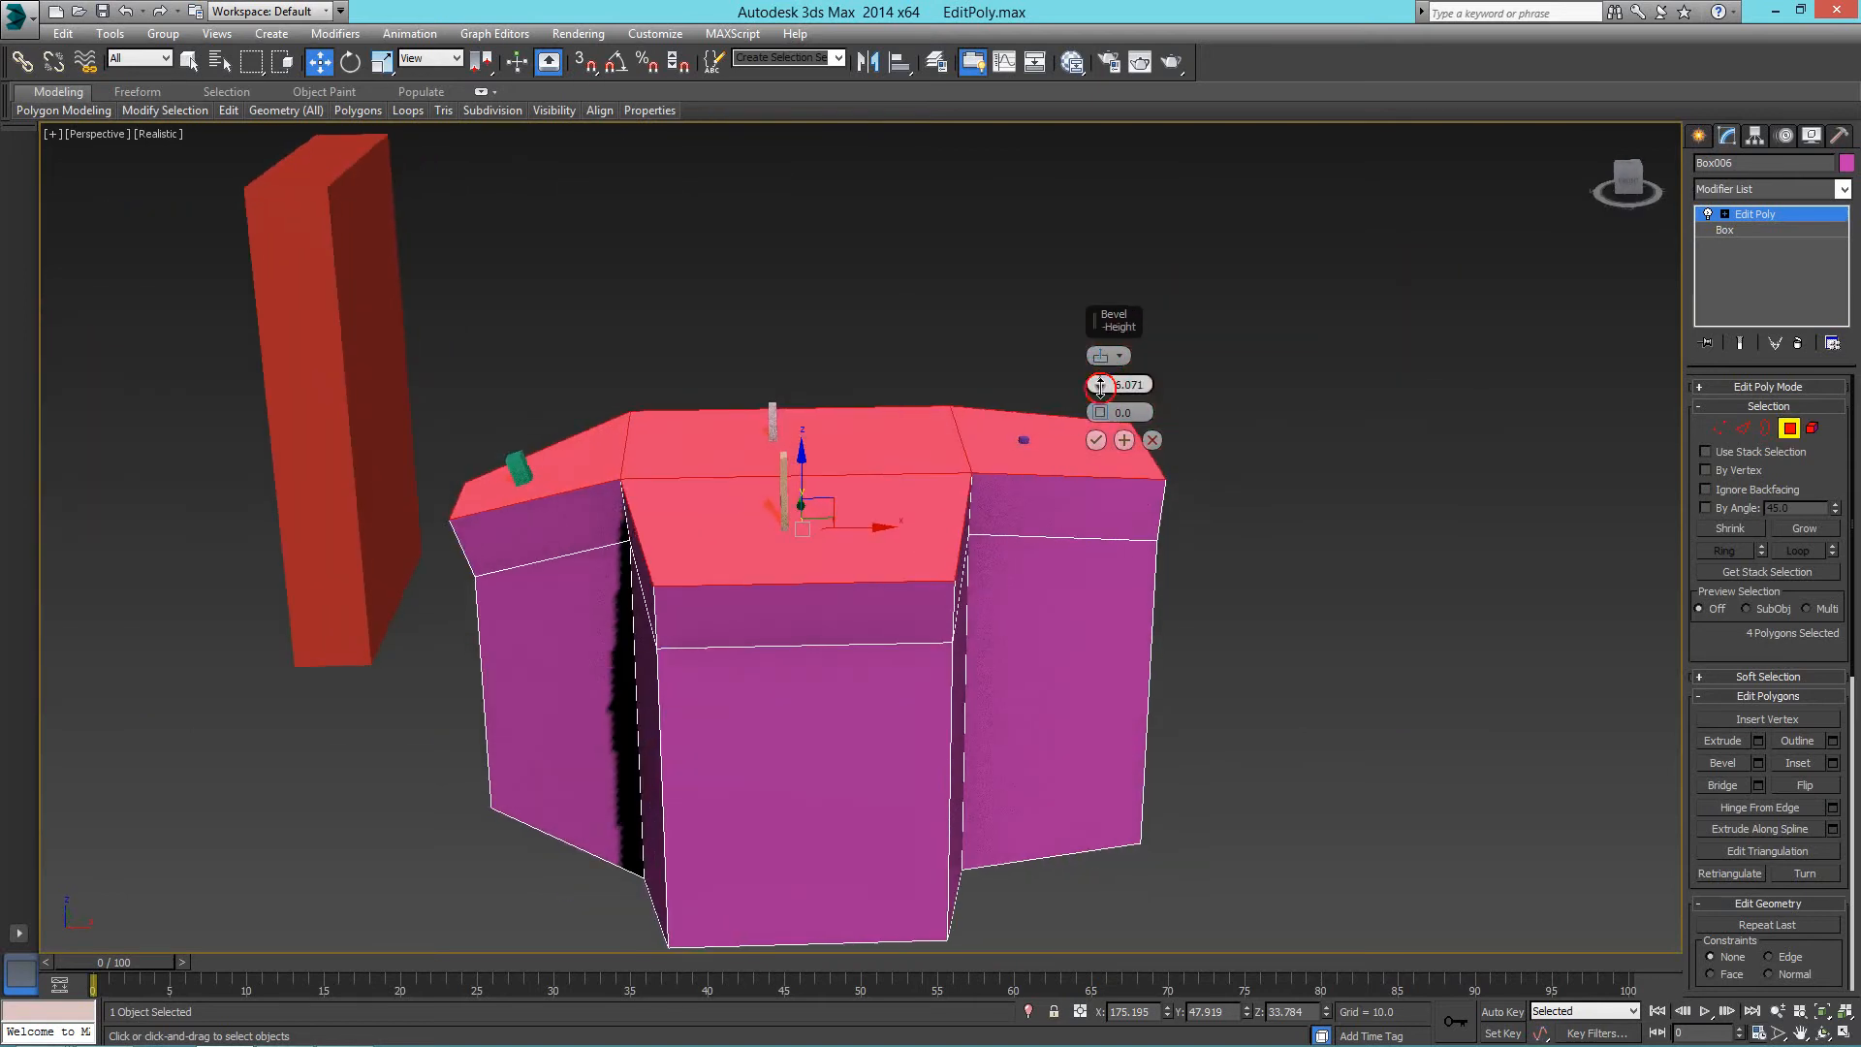
drag(1100, 387, 1098, 386)
Bevel the top polygons By Polygon with height 5.287 and outline -5.386, and clear the selection.
click(1108, 356)
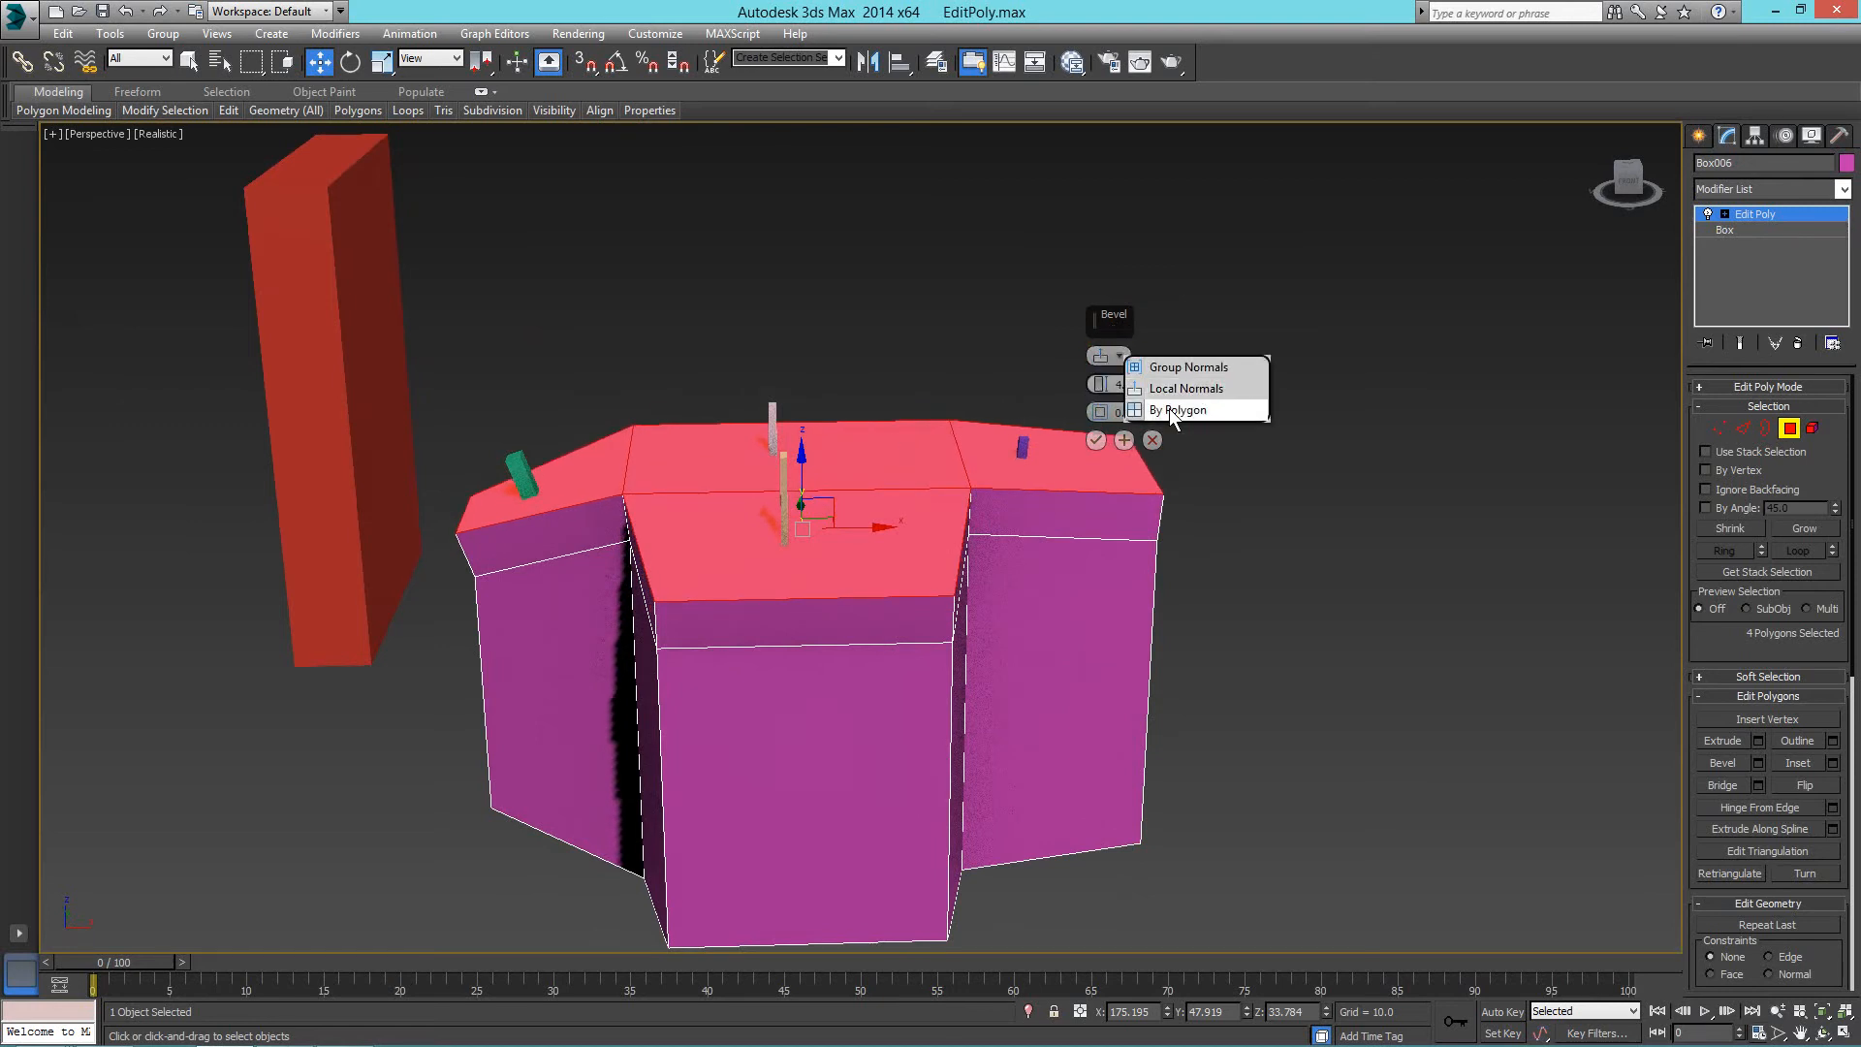
click(1168, 409)
drag(1101, 386, 1078, 468)
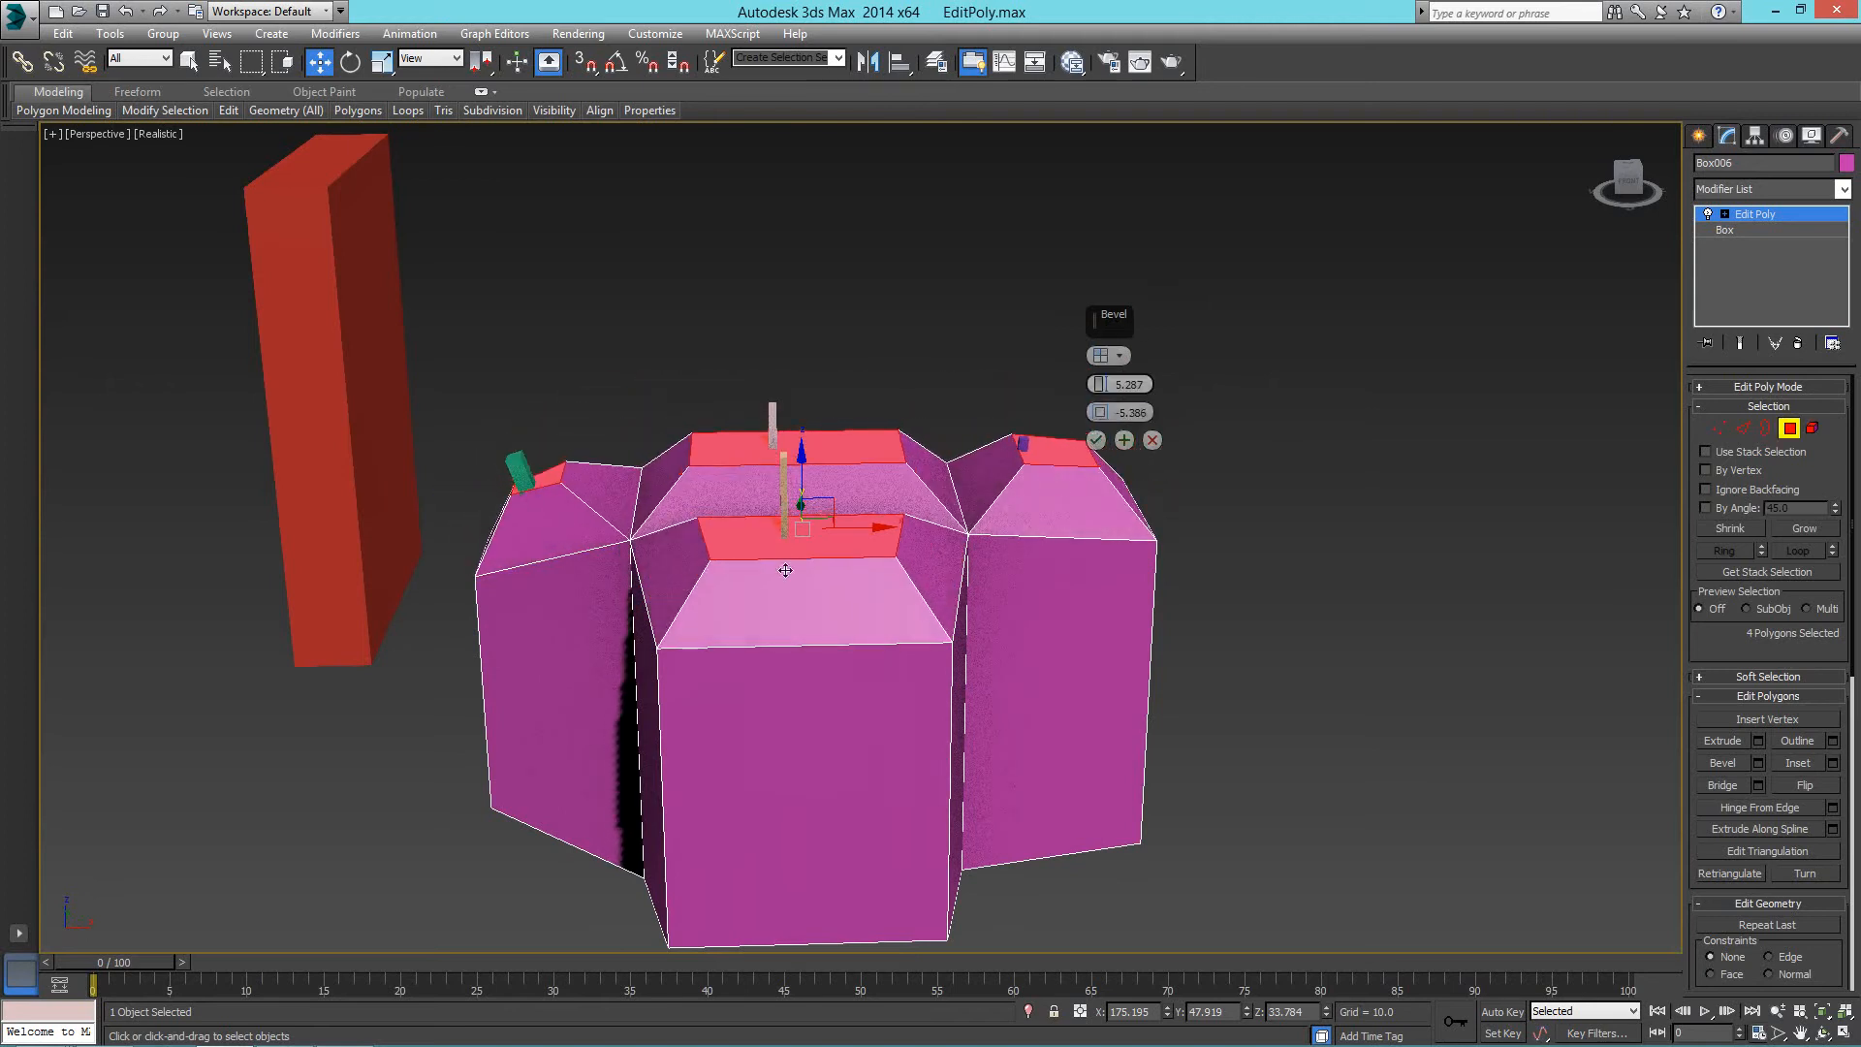
alt+middle_drag(785, 570, 900, 596)
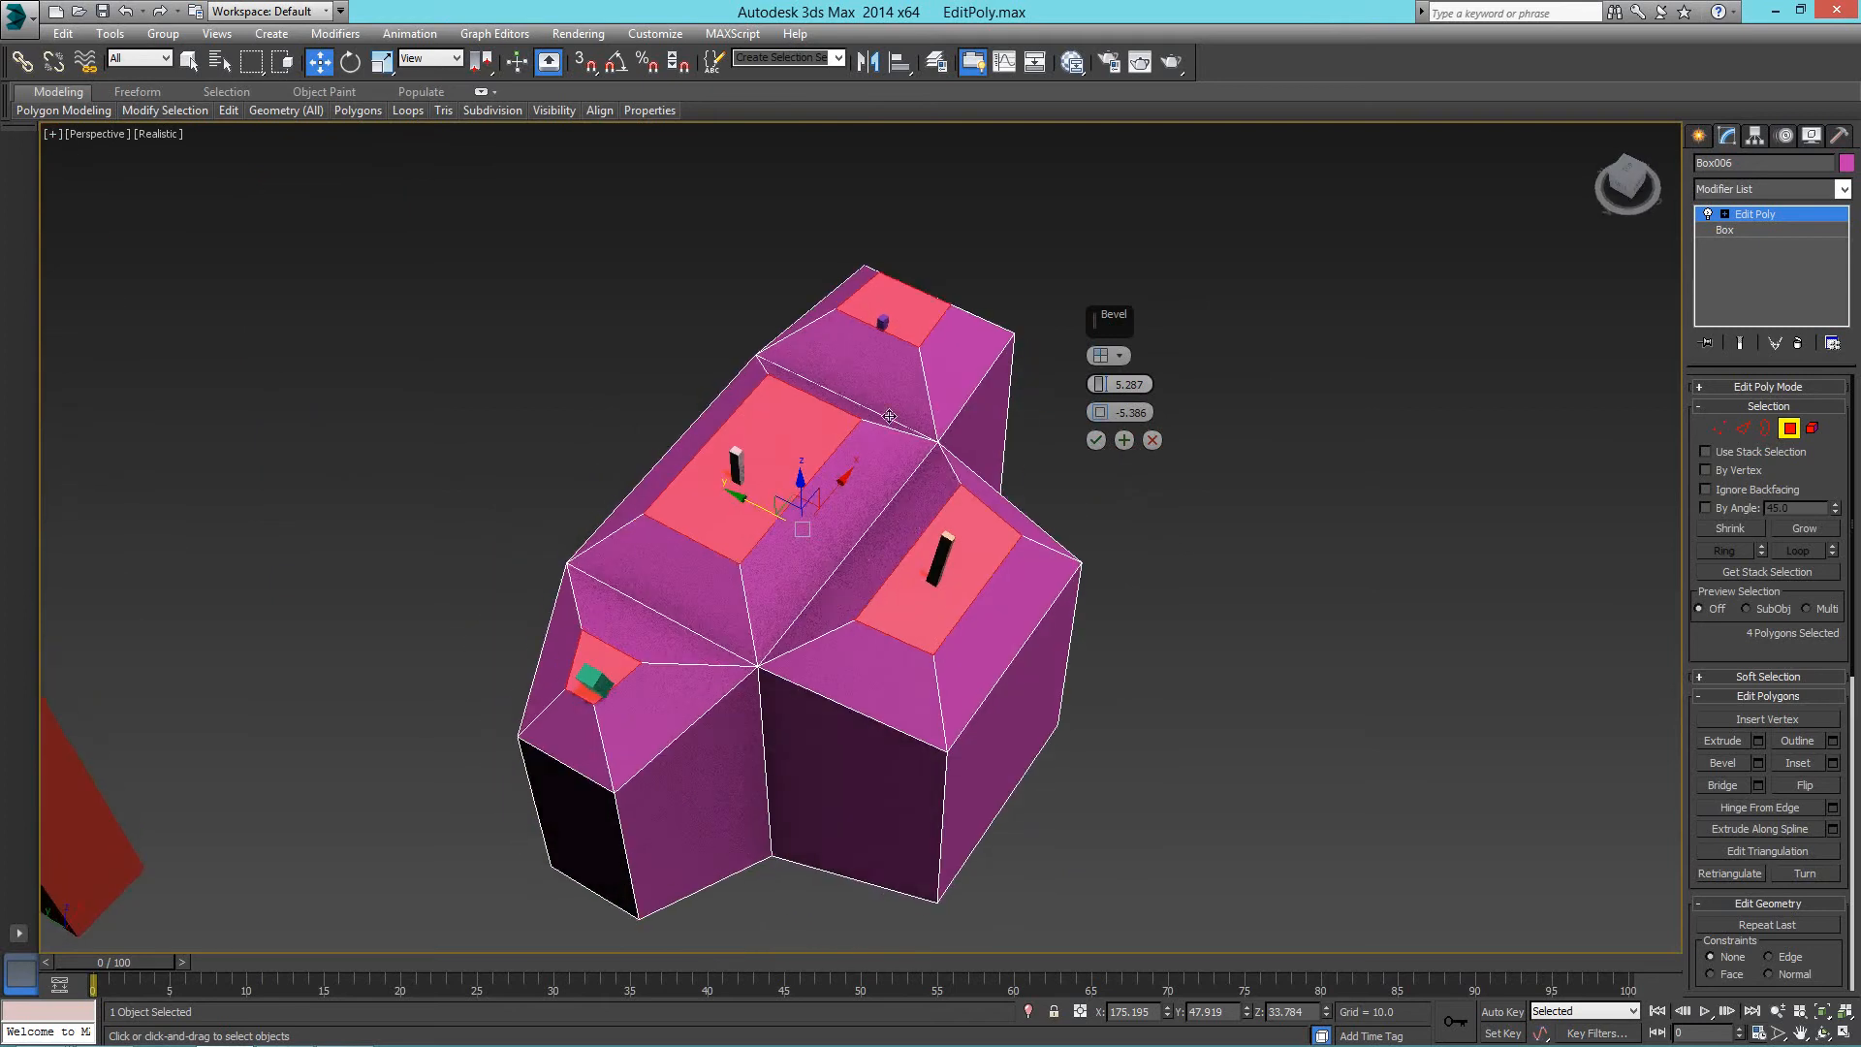
alt+middle_drag(888, 416, 585, 568)
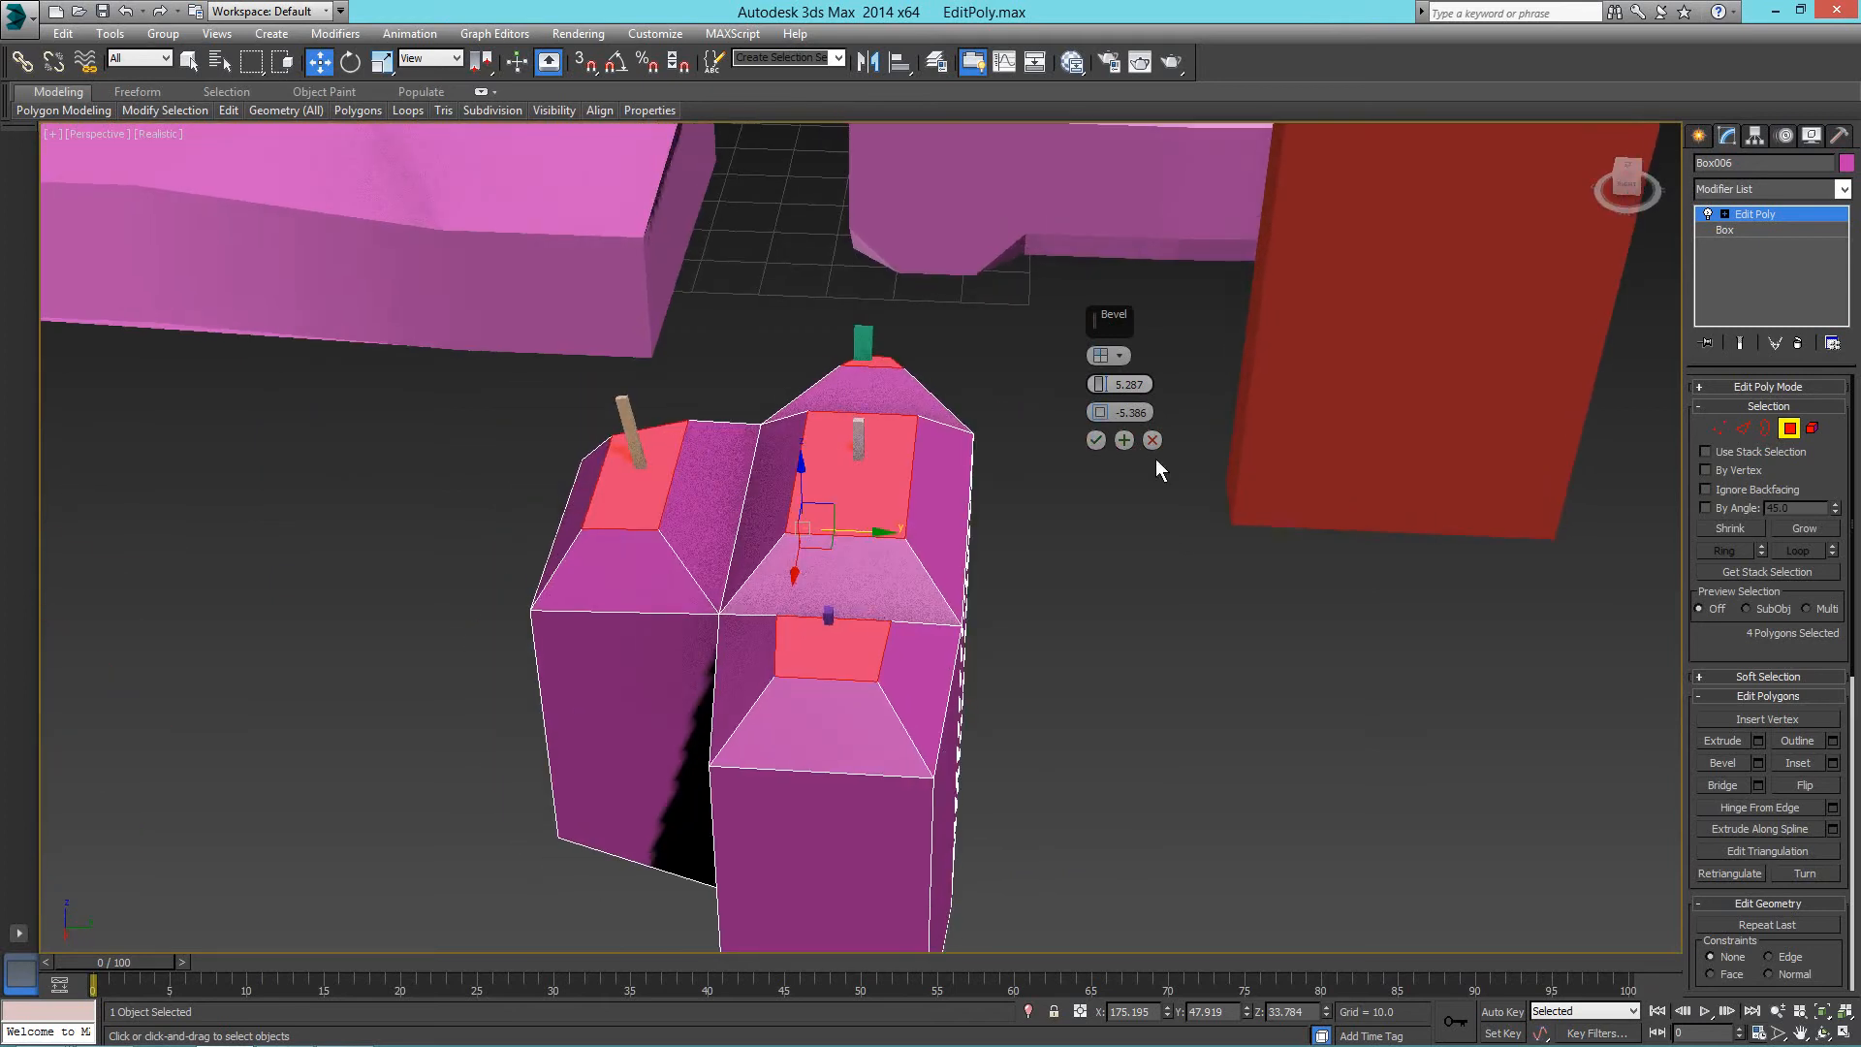
click(1097, 443)
scroll(1234, 610, down, 4)
click(1134, 672)
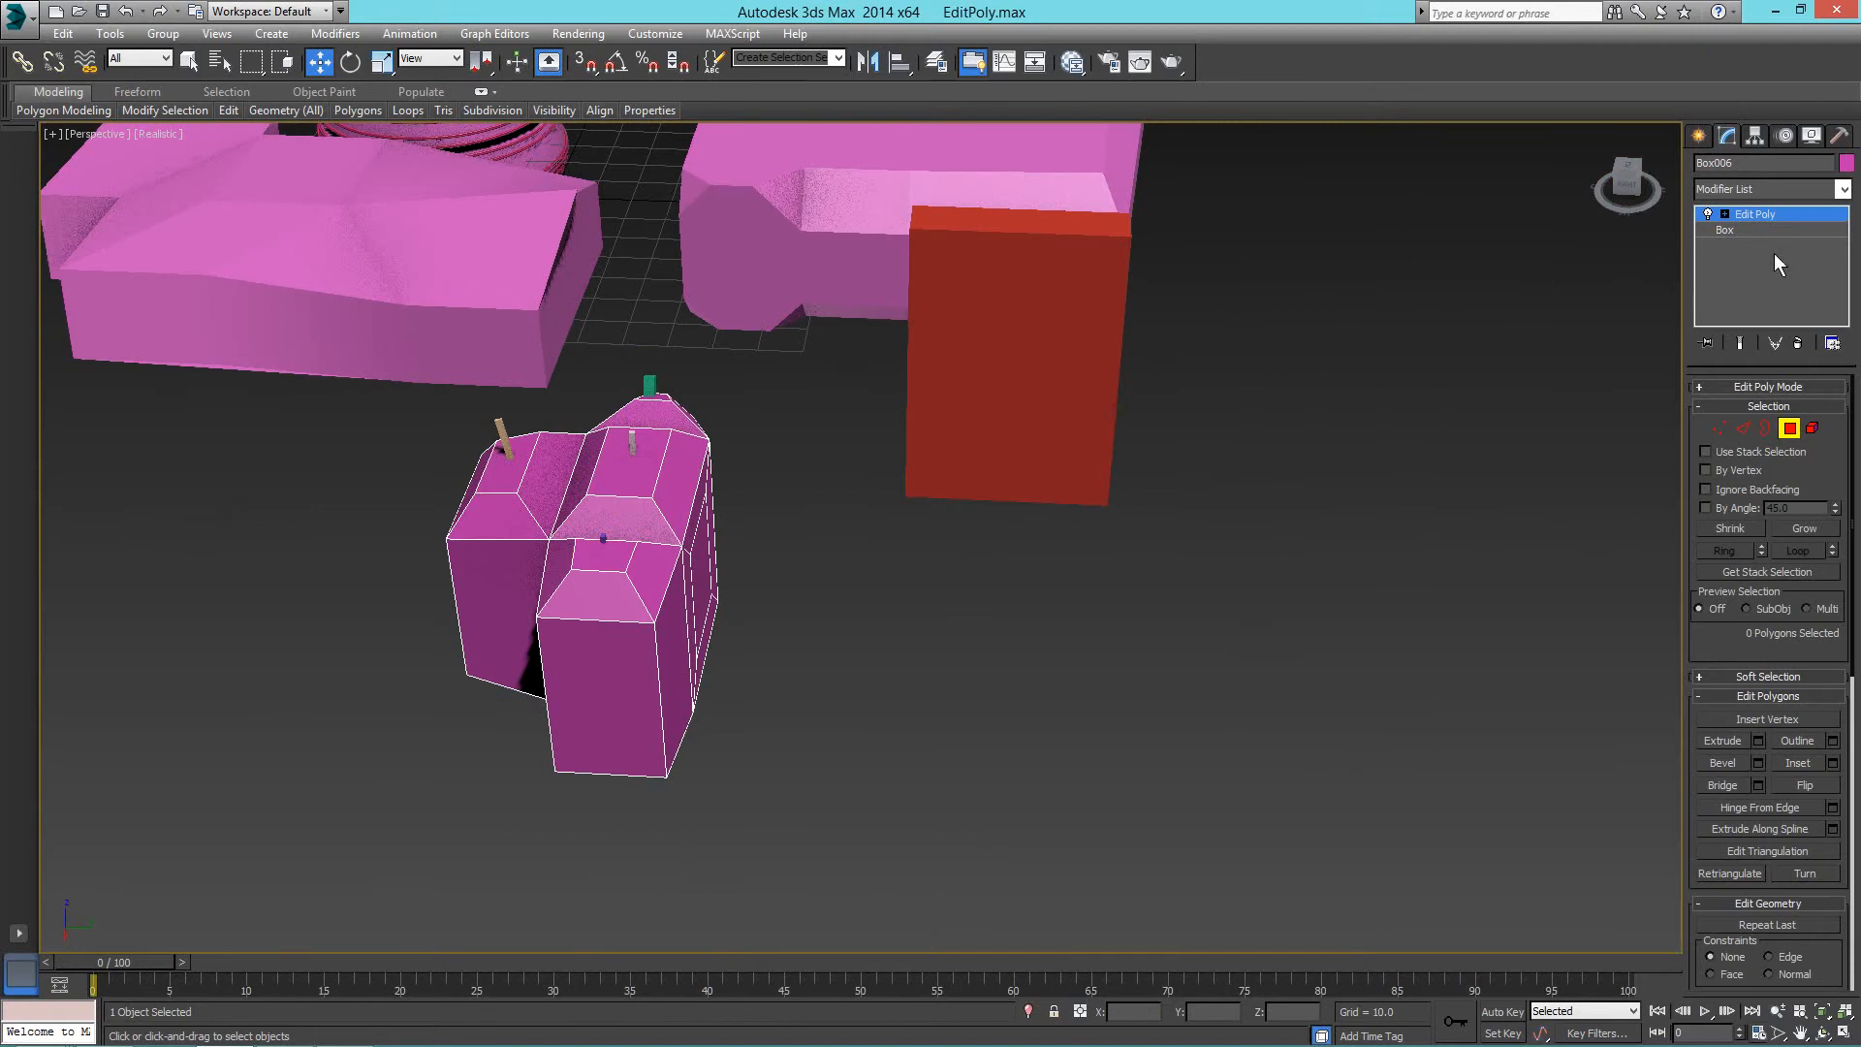
Create a large sphere on the empty ground beside the beveled model.
click(1708, 143)
click(1732, 279)
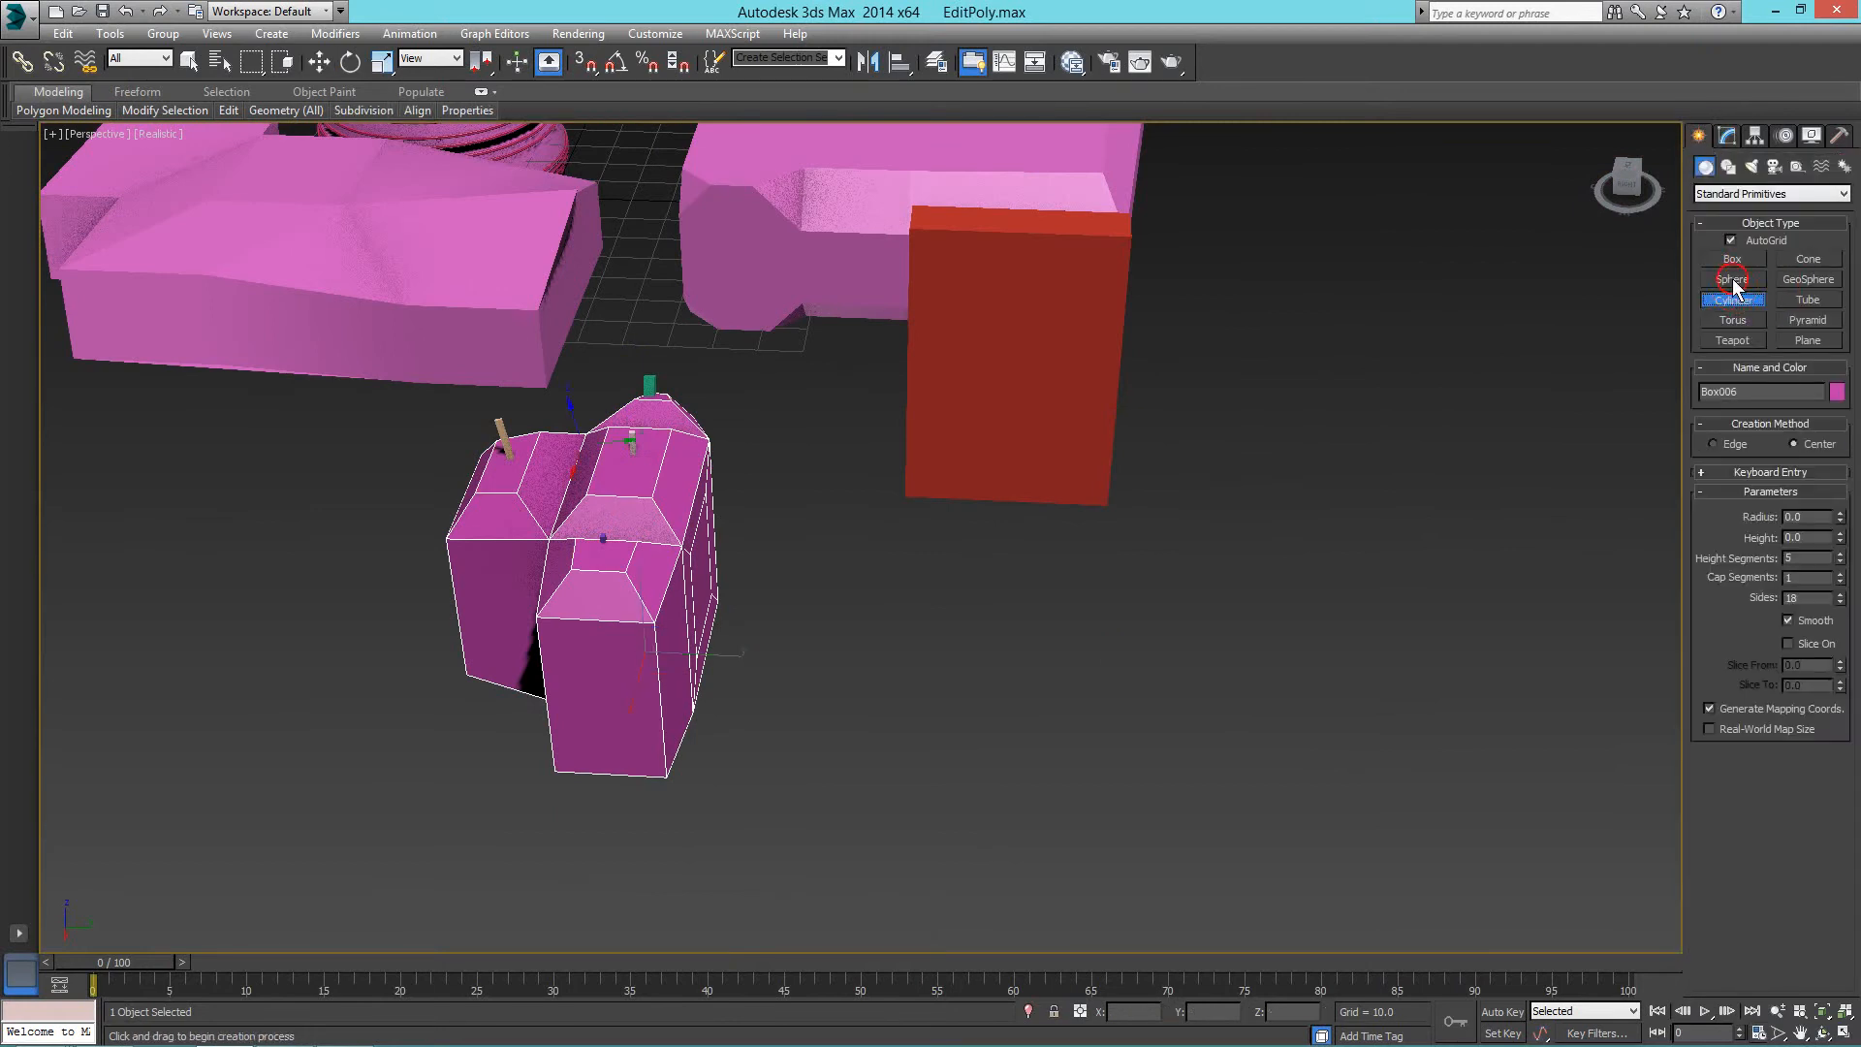
drag(1235, 683, 1425, 669)
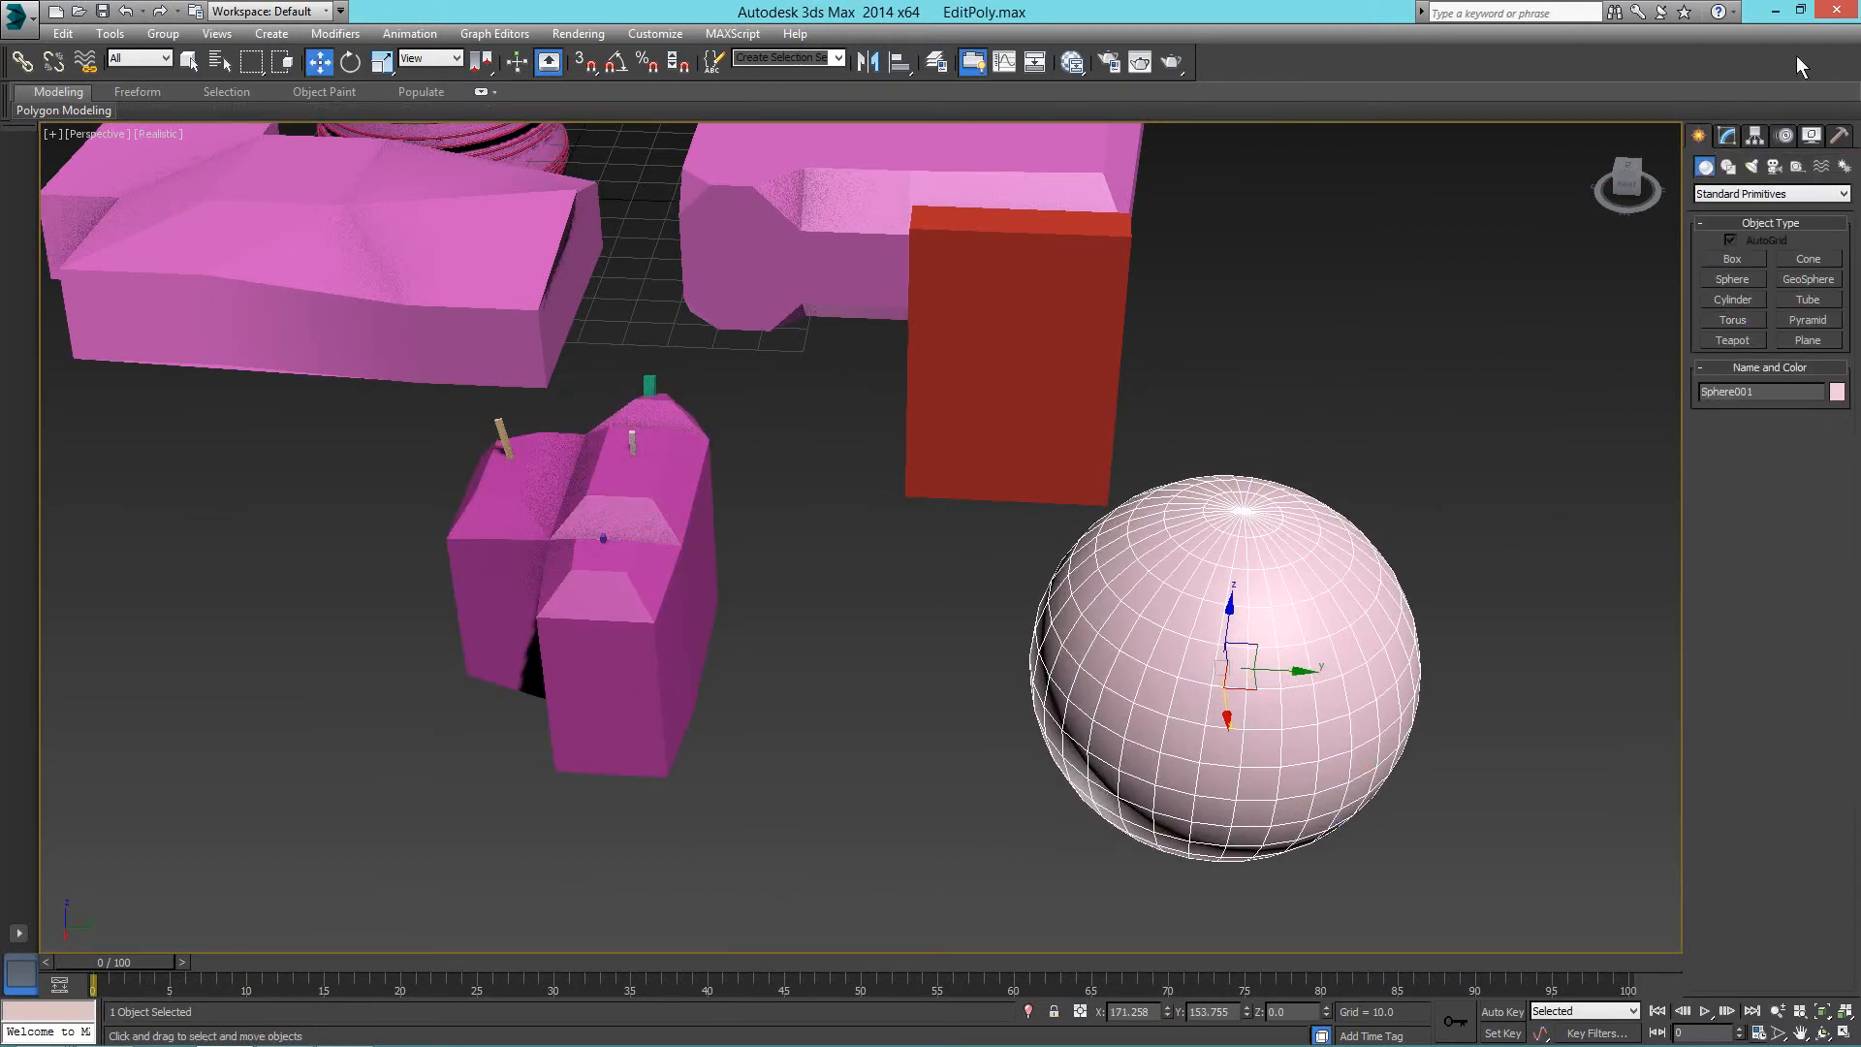
Add an Edit Poly modifier to the sphere and enter its polygon level.
click(1728, 141)
click(1765, 188)
click(1742, 258)
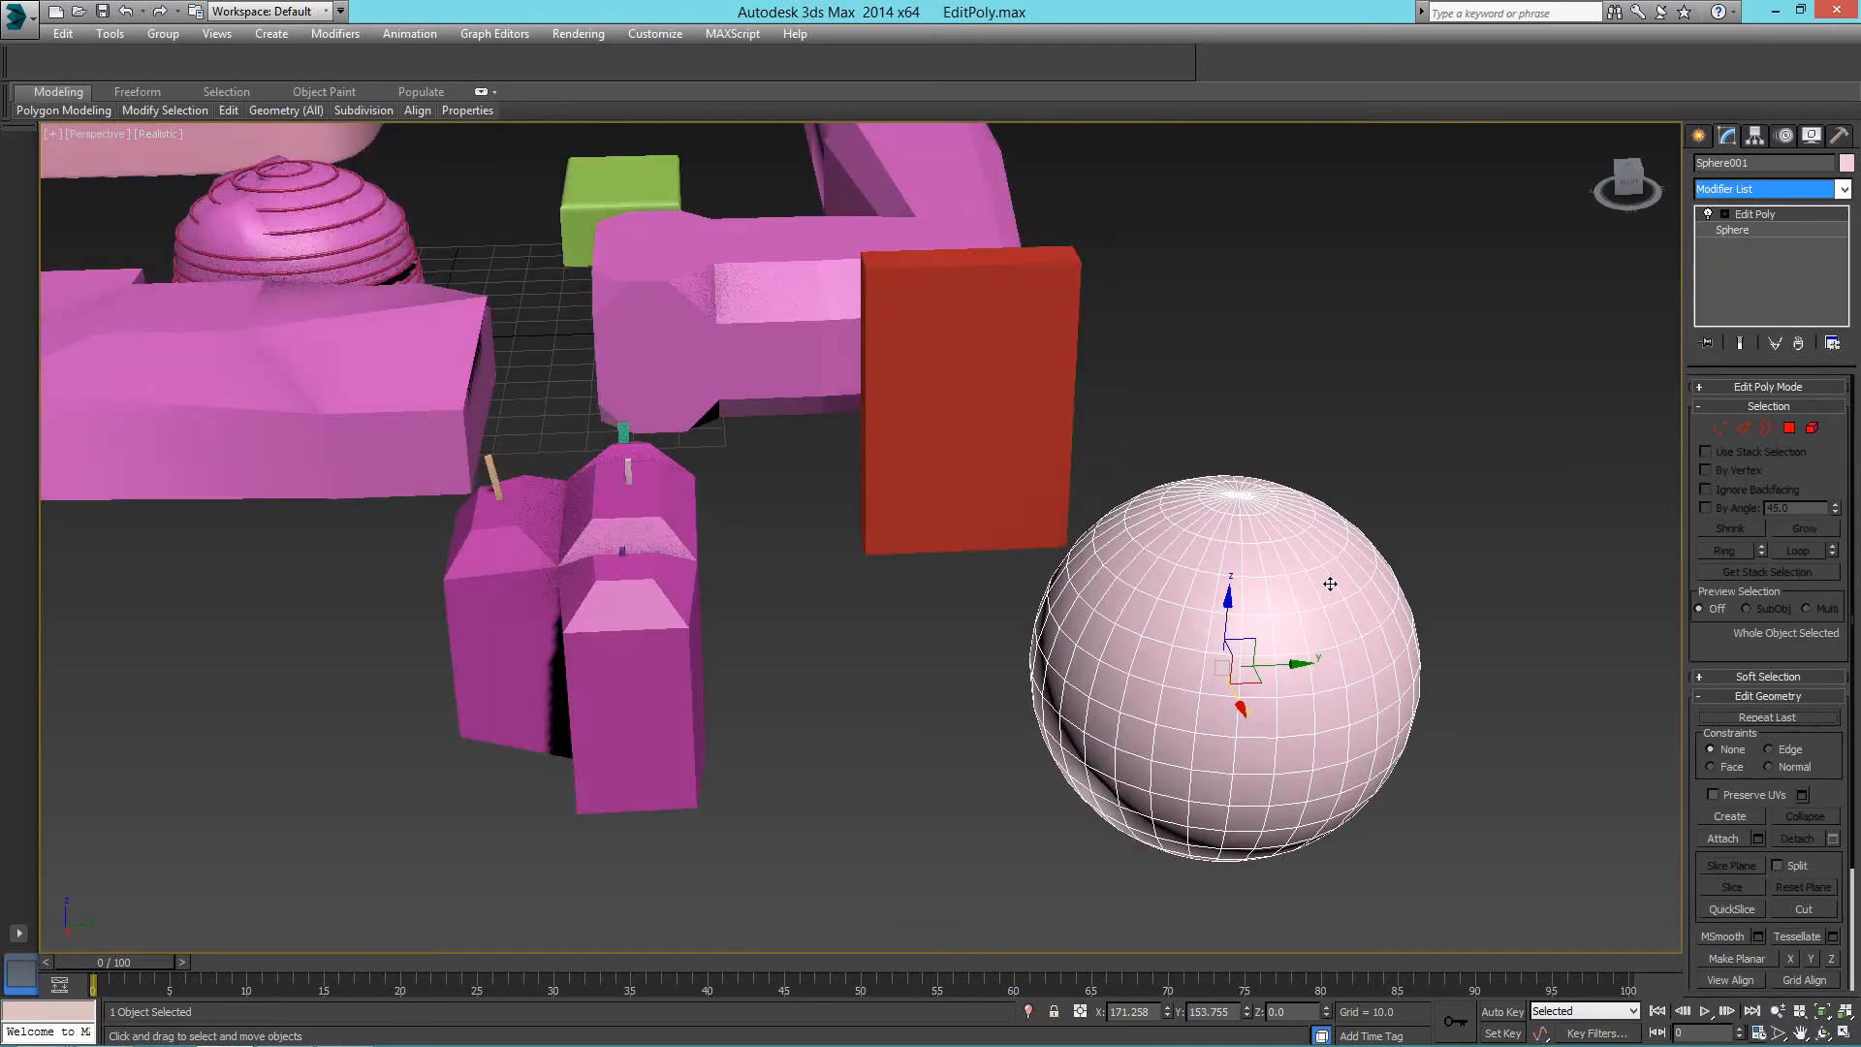
alt+middle_drag(1330, 583, 1152, 502)
key(4)
Select a wide band of polygons all the way around the middle of the sphere.
drag(648, 636, 648, 636)
alt+middle_drag(1236, 538, 1195, 537)
ctrl+drag(1131, 477, 751, 567)
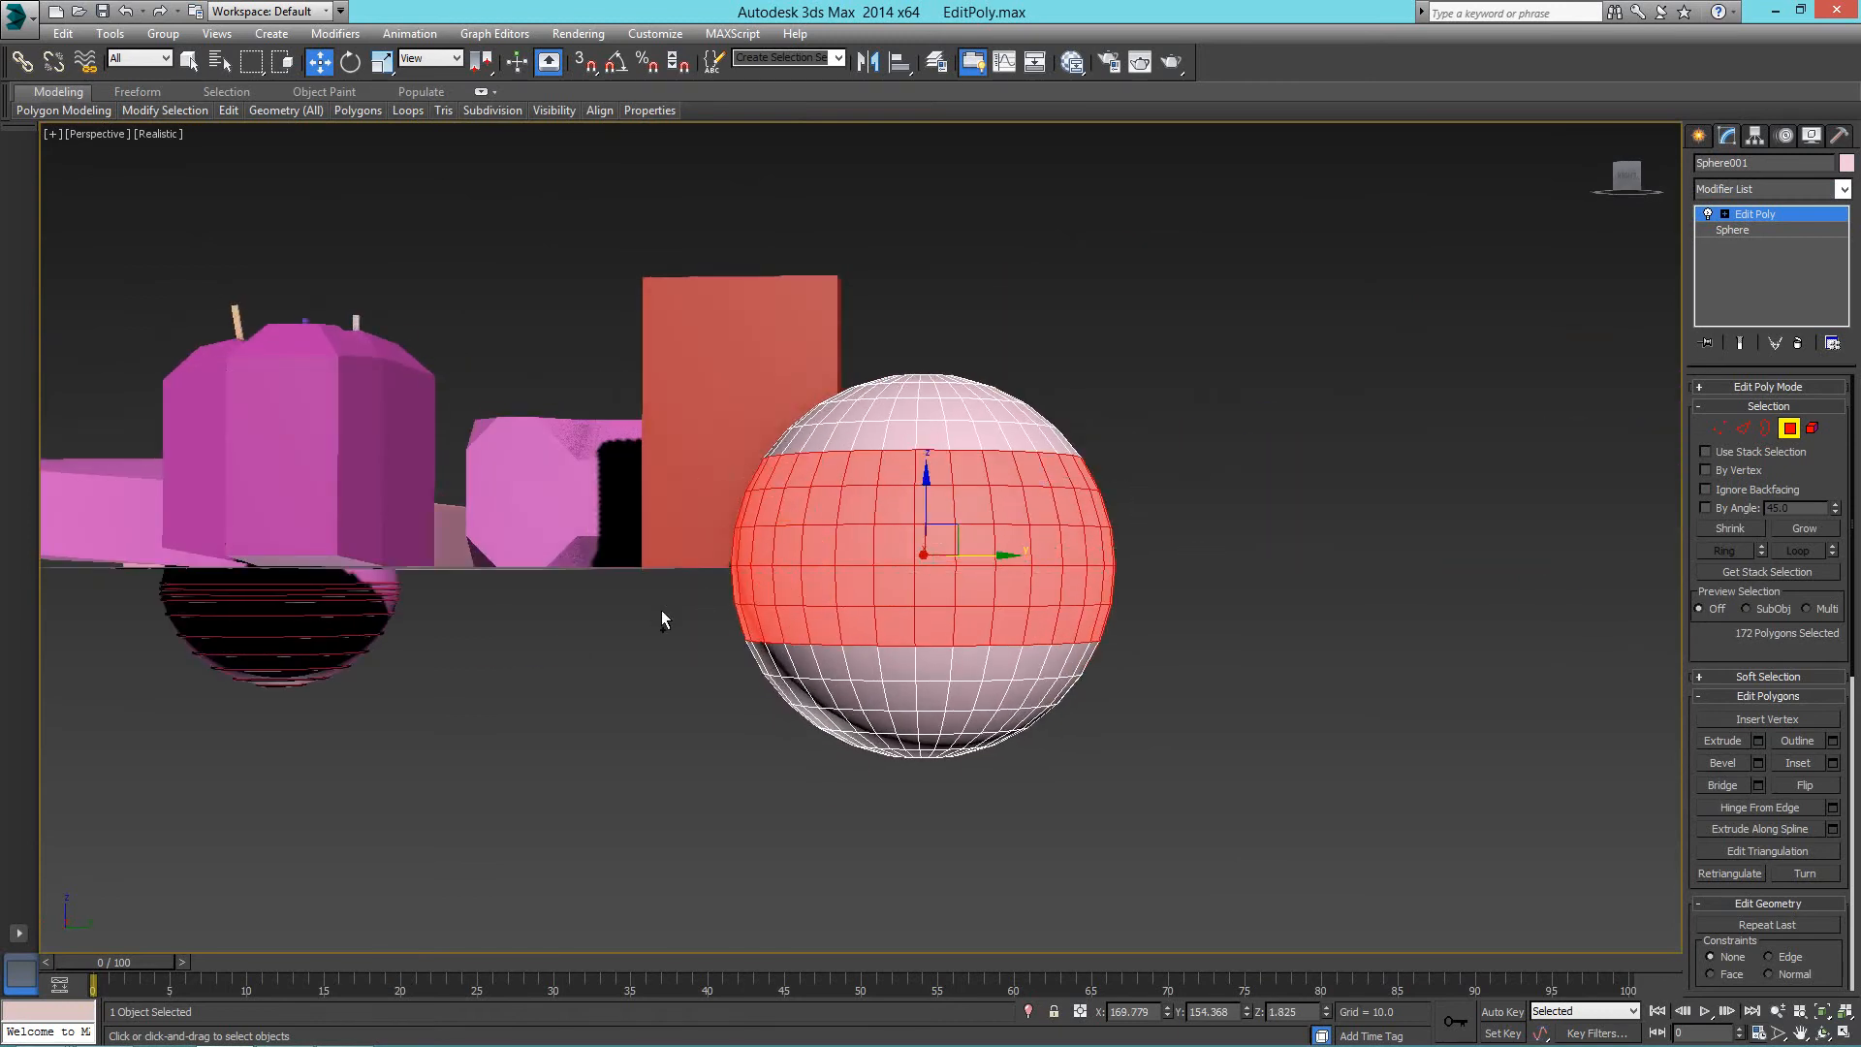
alt+middle_drag(661, 608, 1143, 566)
ctrl+drag(1144, 574, 760, 673)
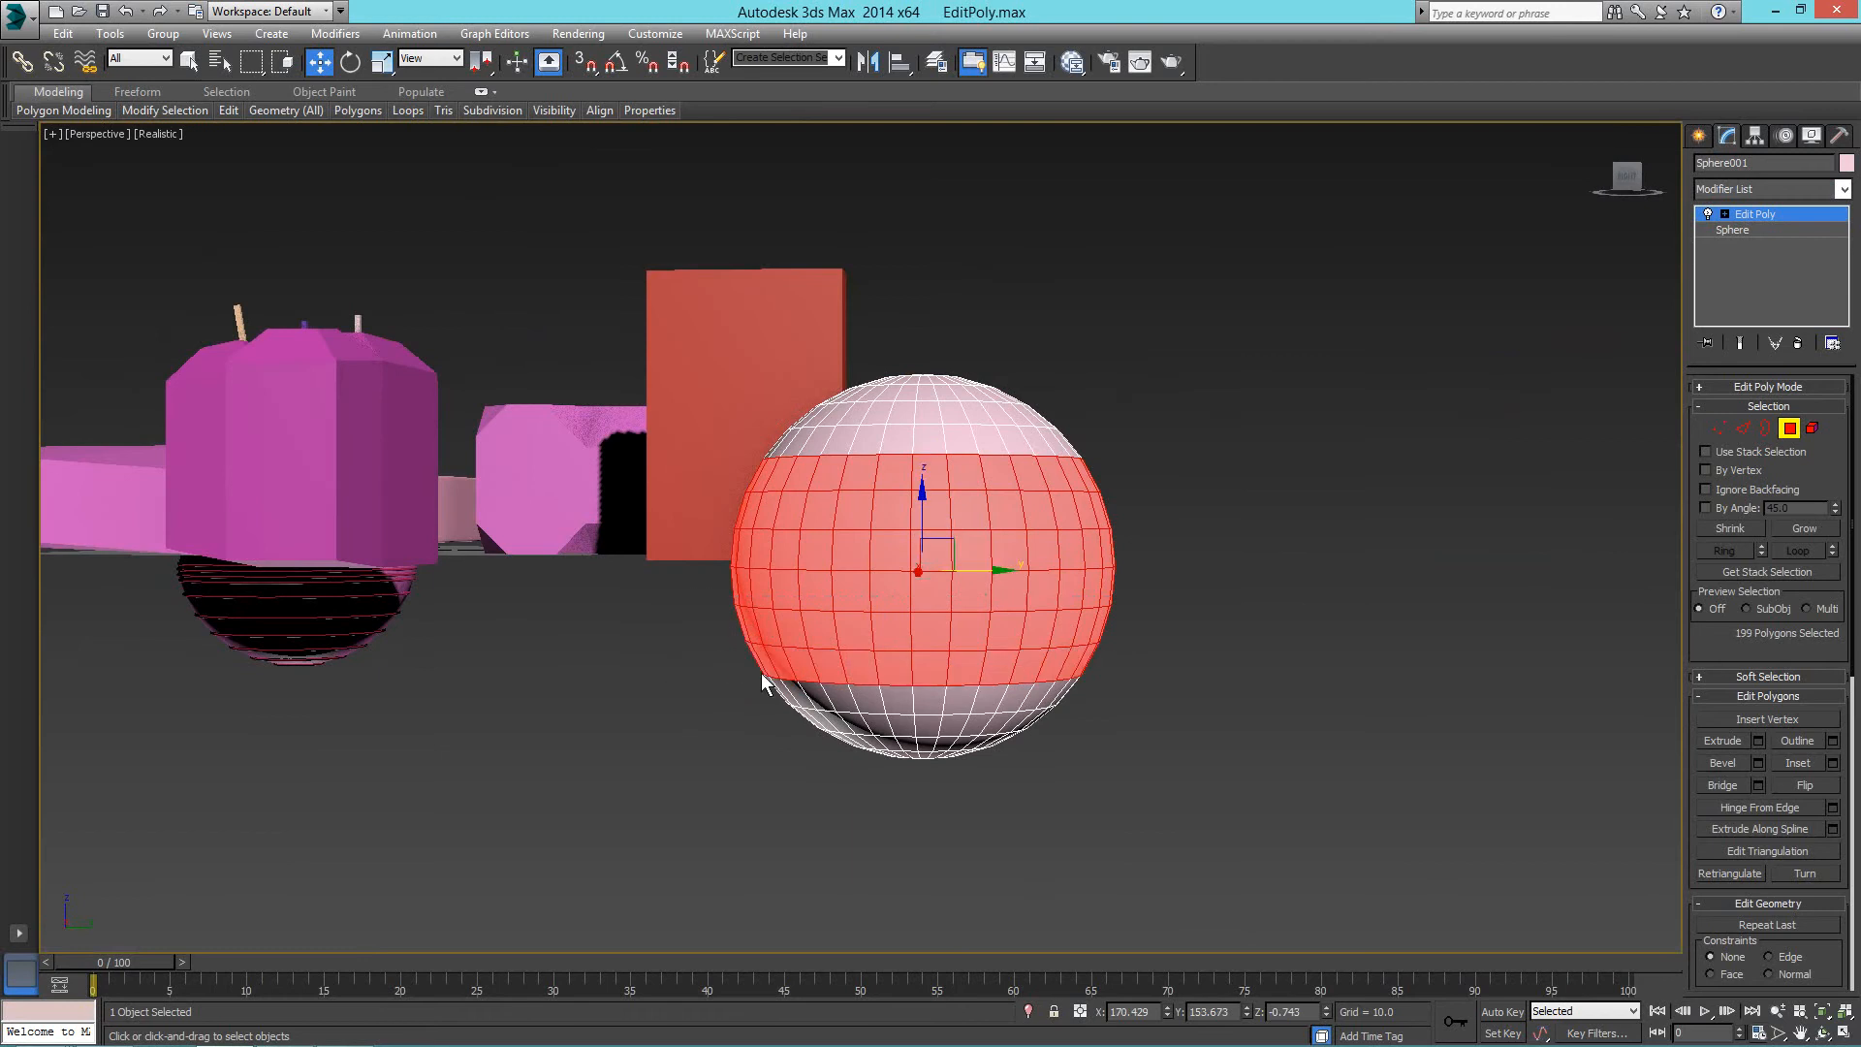
alt+middle_drag(760, 673, 922, 688)
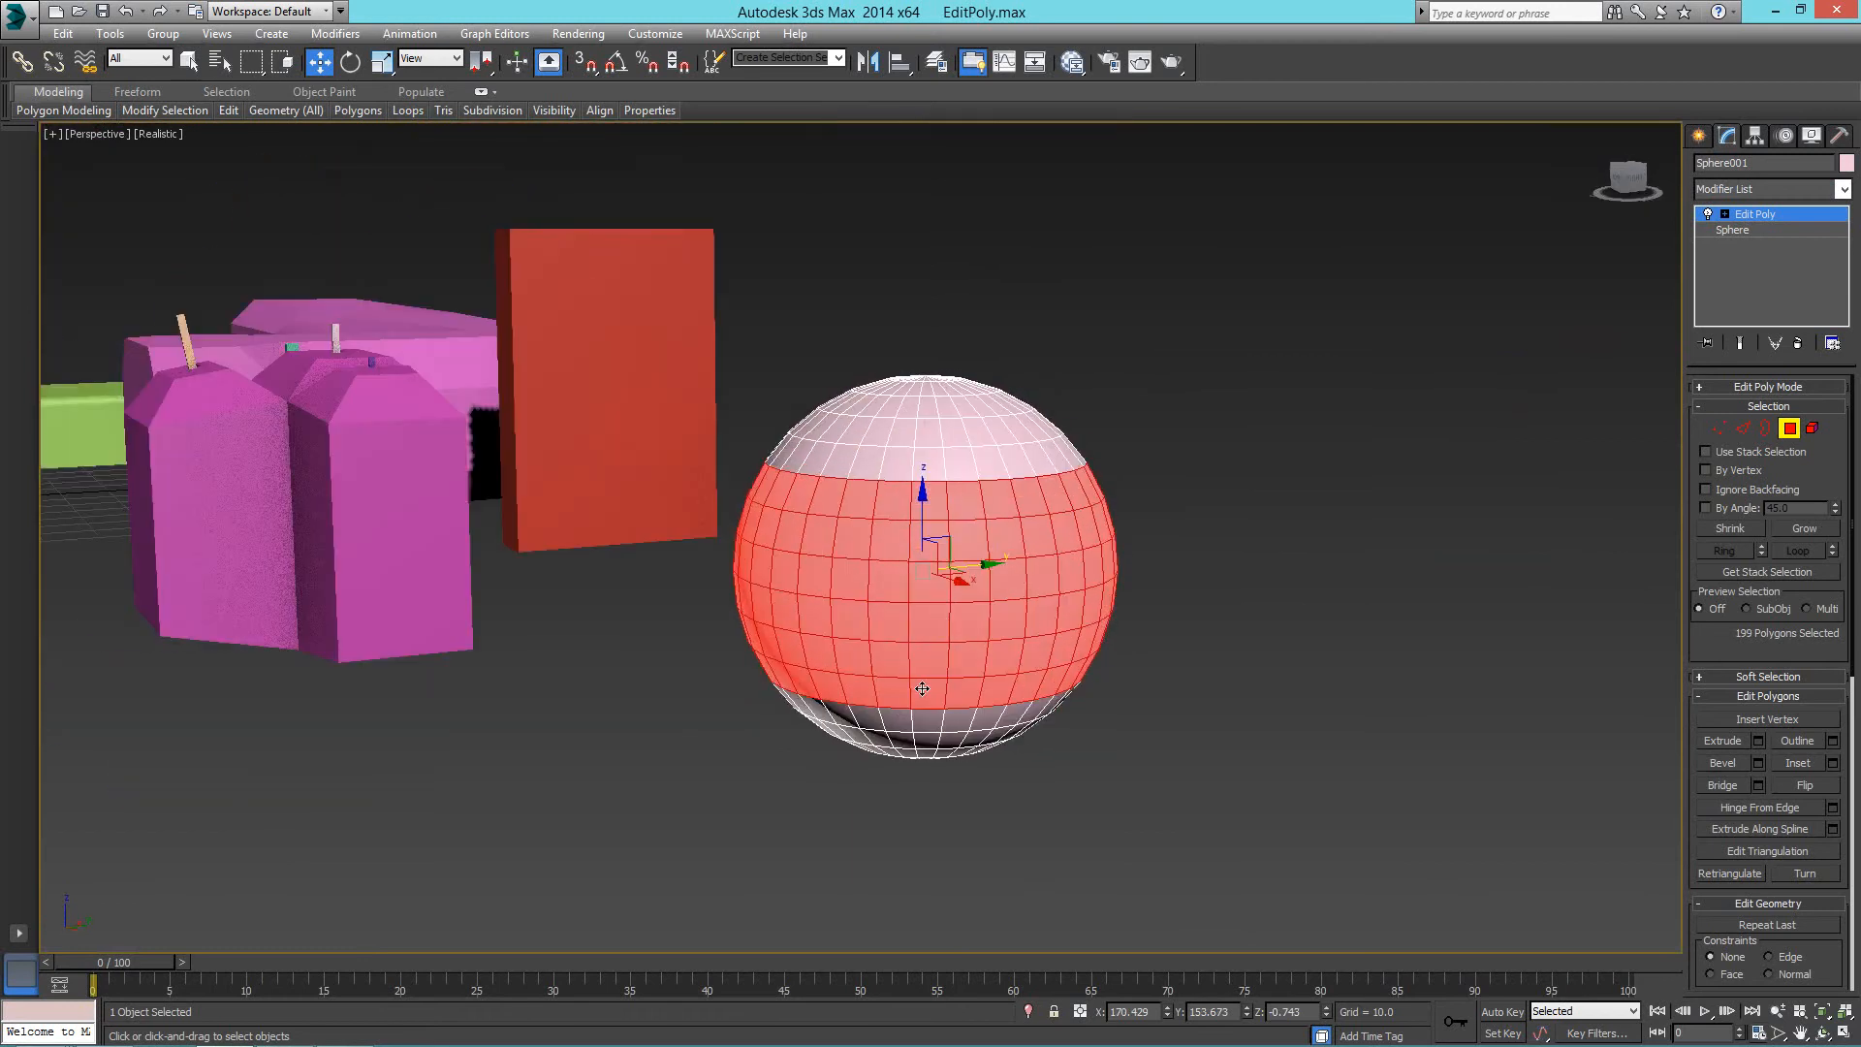
Bevel the sphere's selected band By Polygon with height 1.958 and outline -0.588.
click(1758, 763)
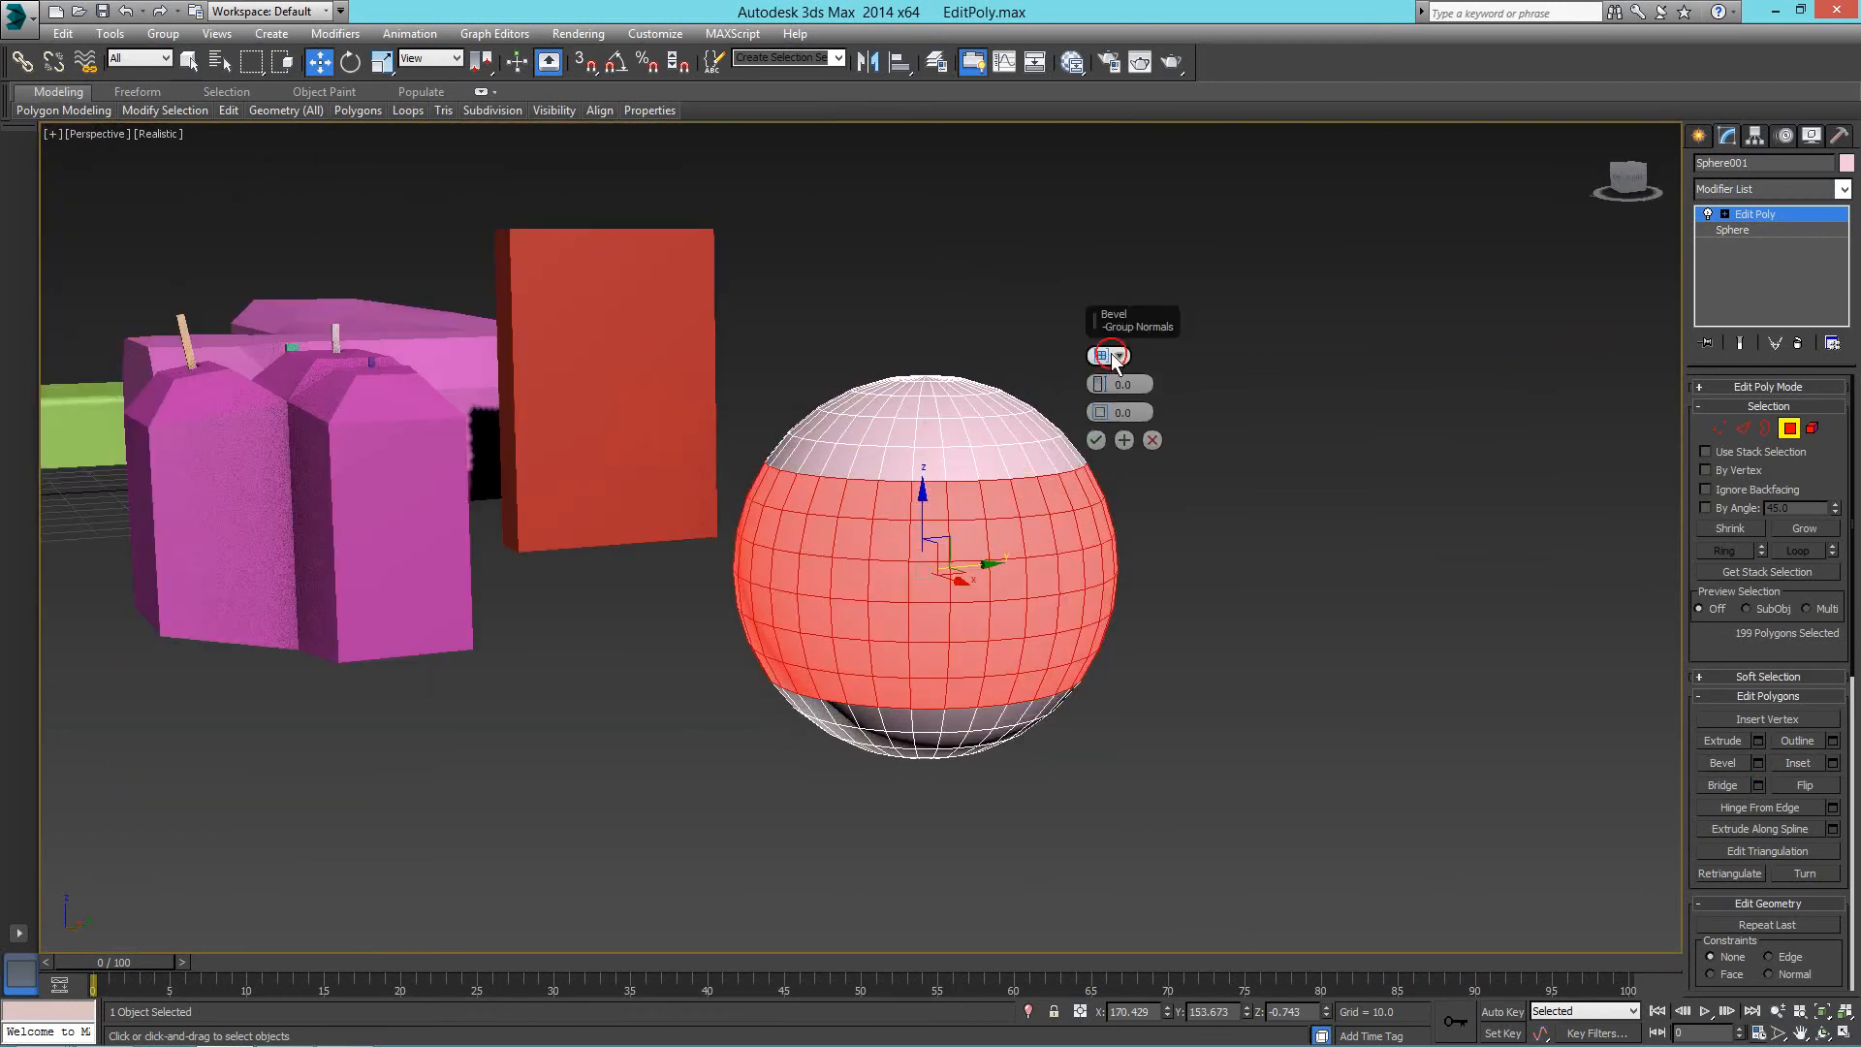
click(1114, 356)
click(1142, 407)
drag(1102, 411, 1103, 359)
alt+middle_drag(1114, 543, 1110, 456)
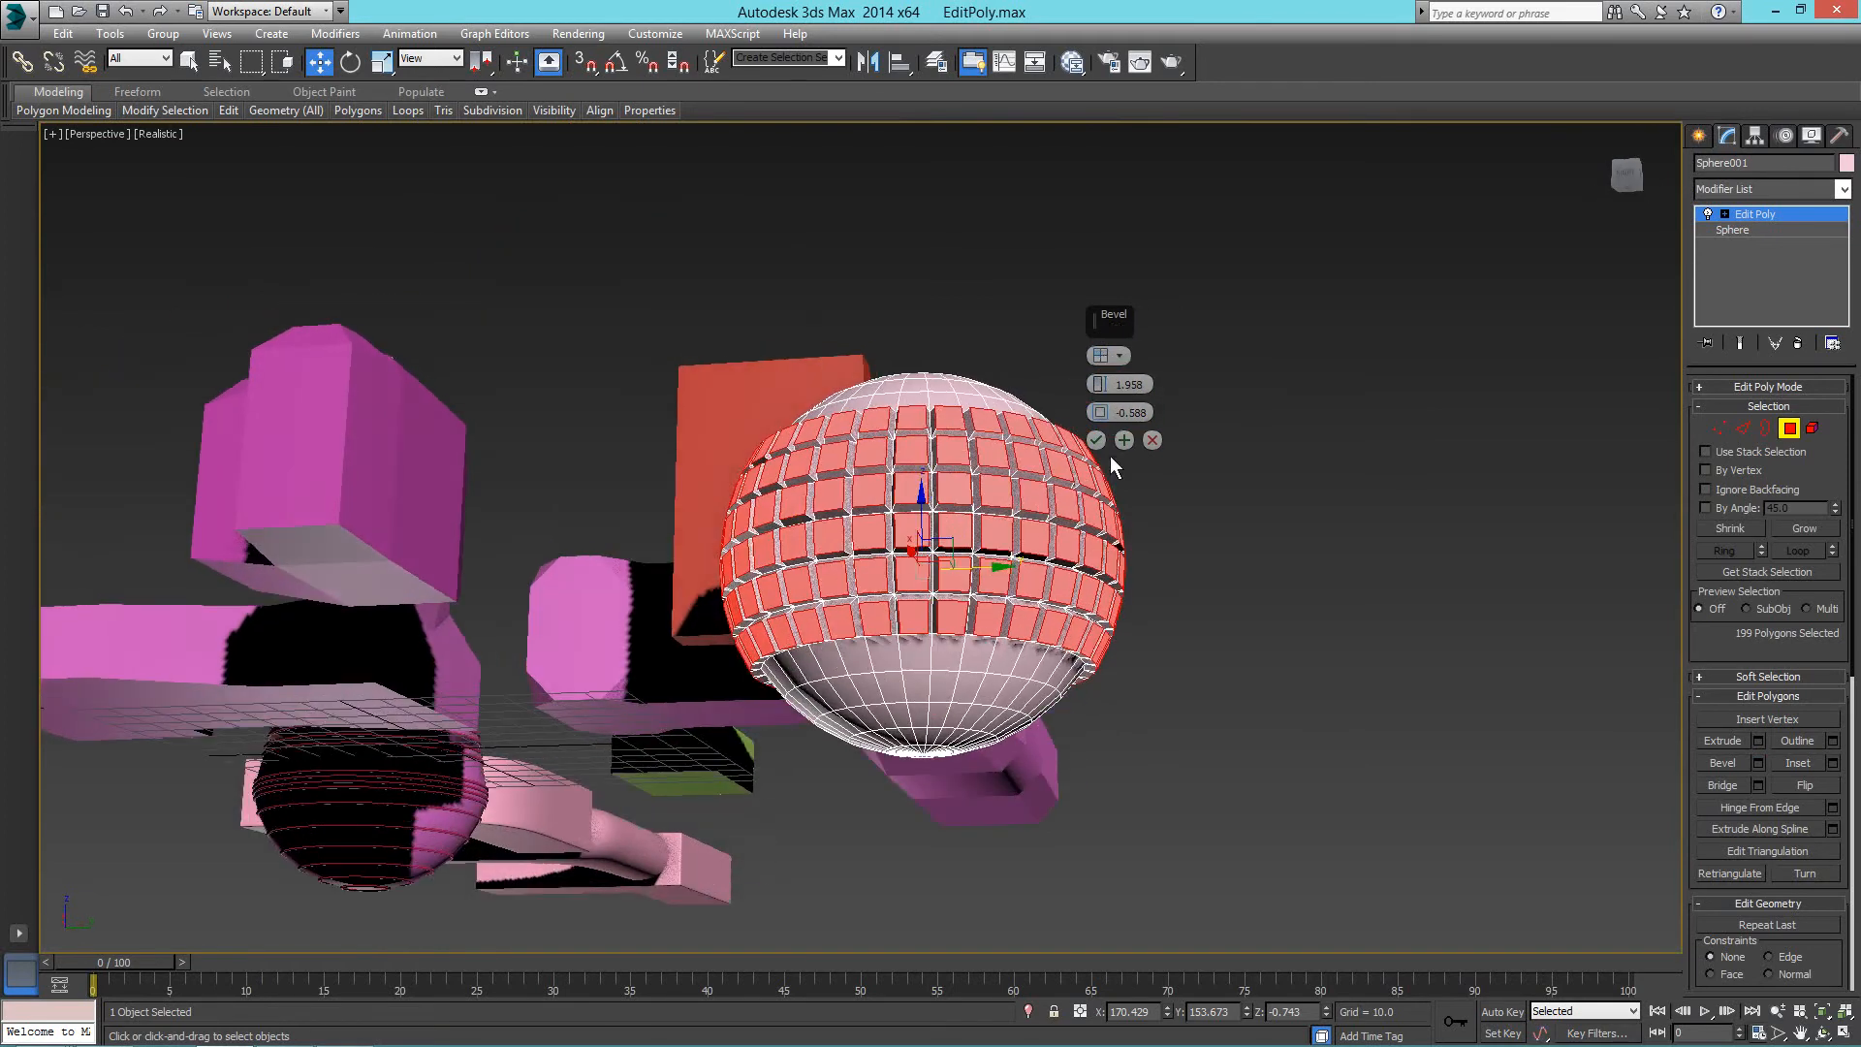
click(1096, 440)
alt+middle_drag(969, 485, 1003, 649)
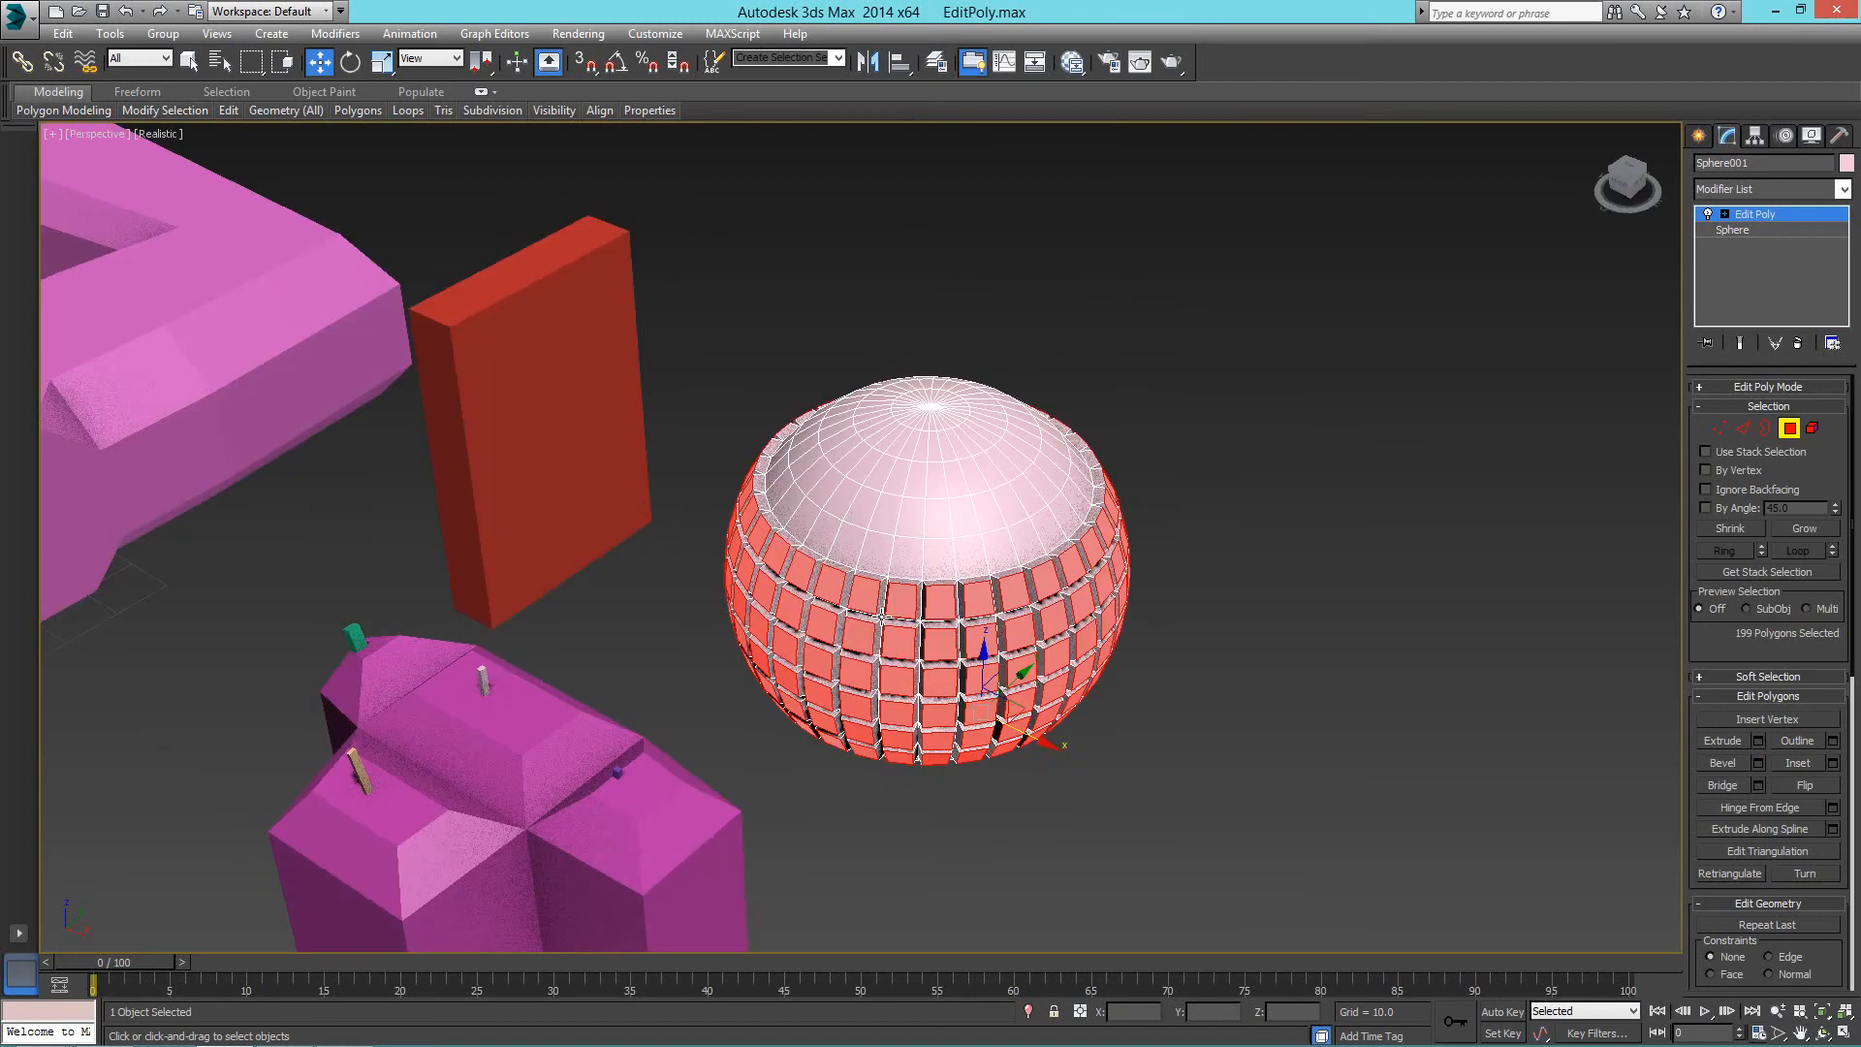
Leave the sphere's polygon level and move the red box to open ground farther away from the other models.
right_click(649, 467)
click(616, 440)
click(574, 417)
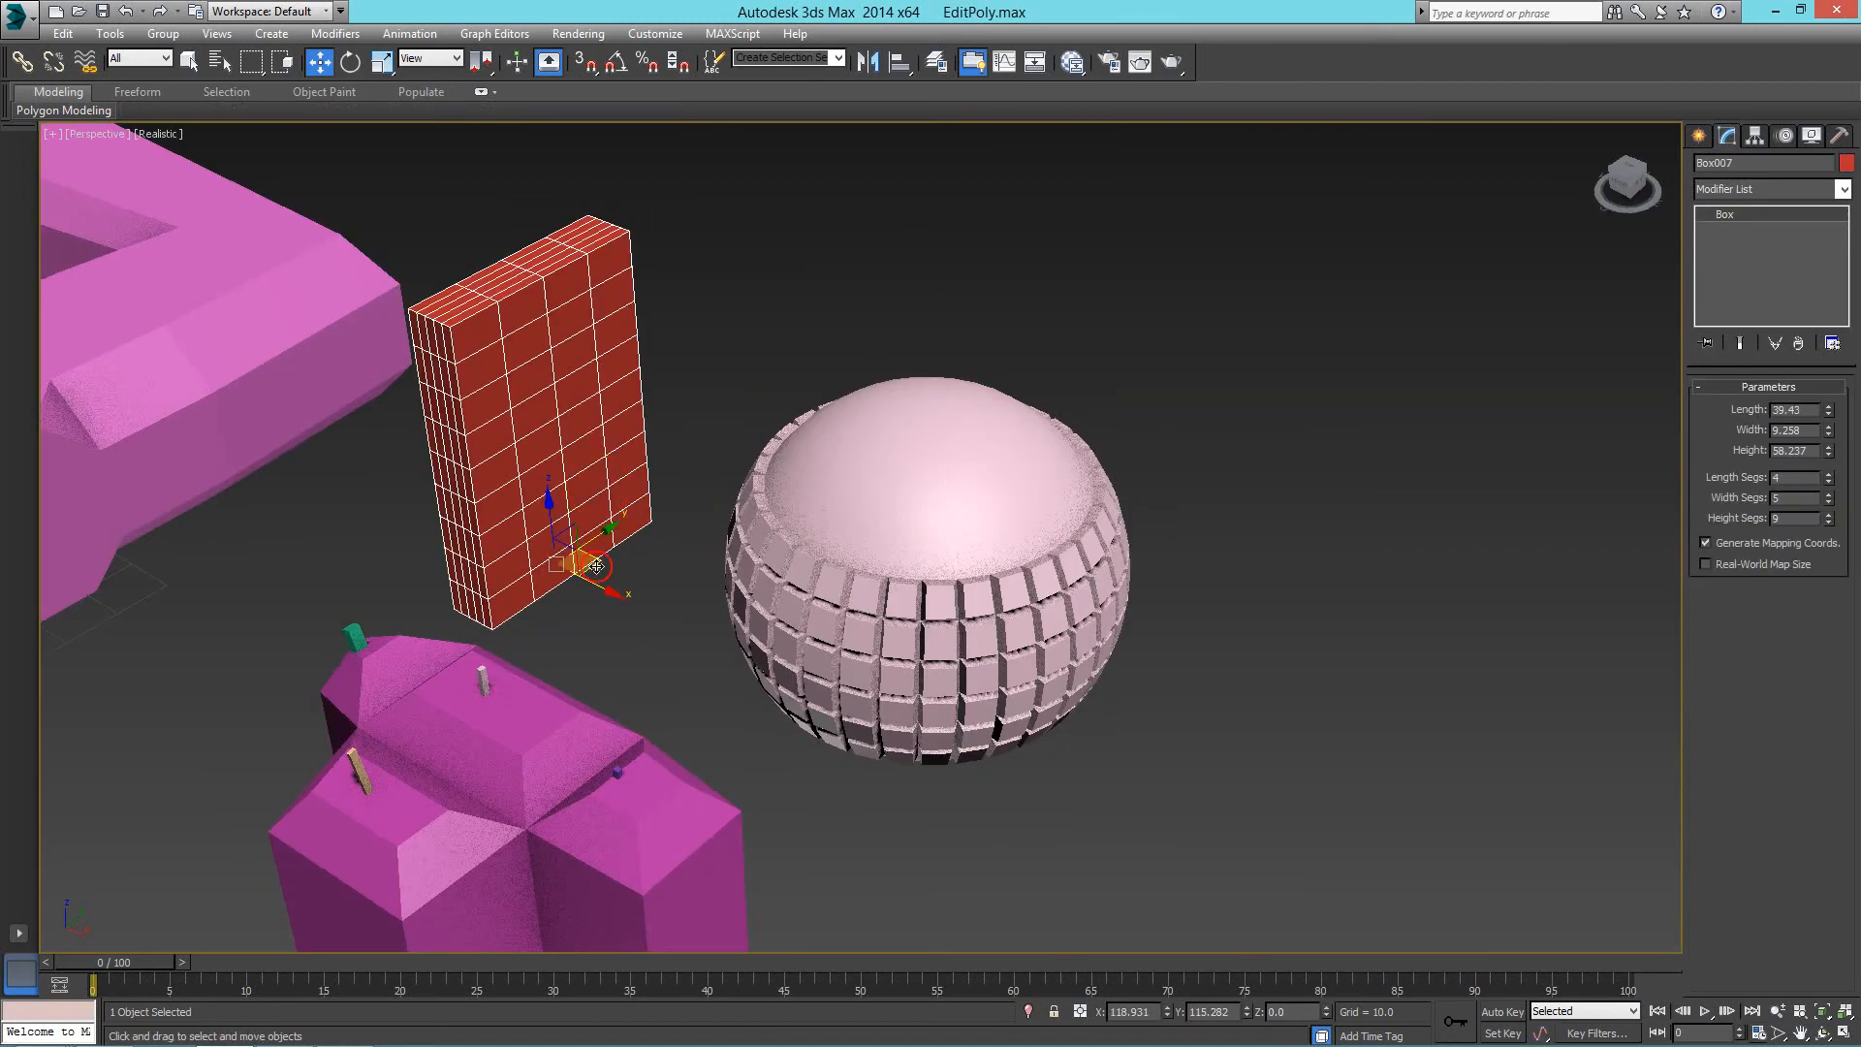
drag(596, 566, 878, 301)
key(z)
alt+middle_drag(859, 363, 678, 377)
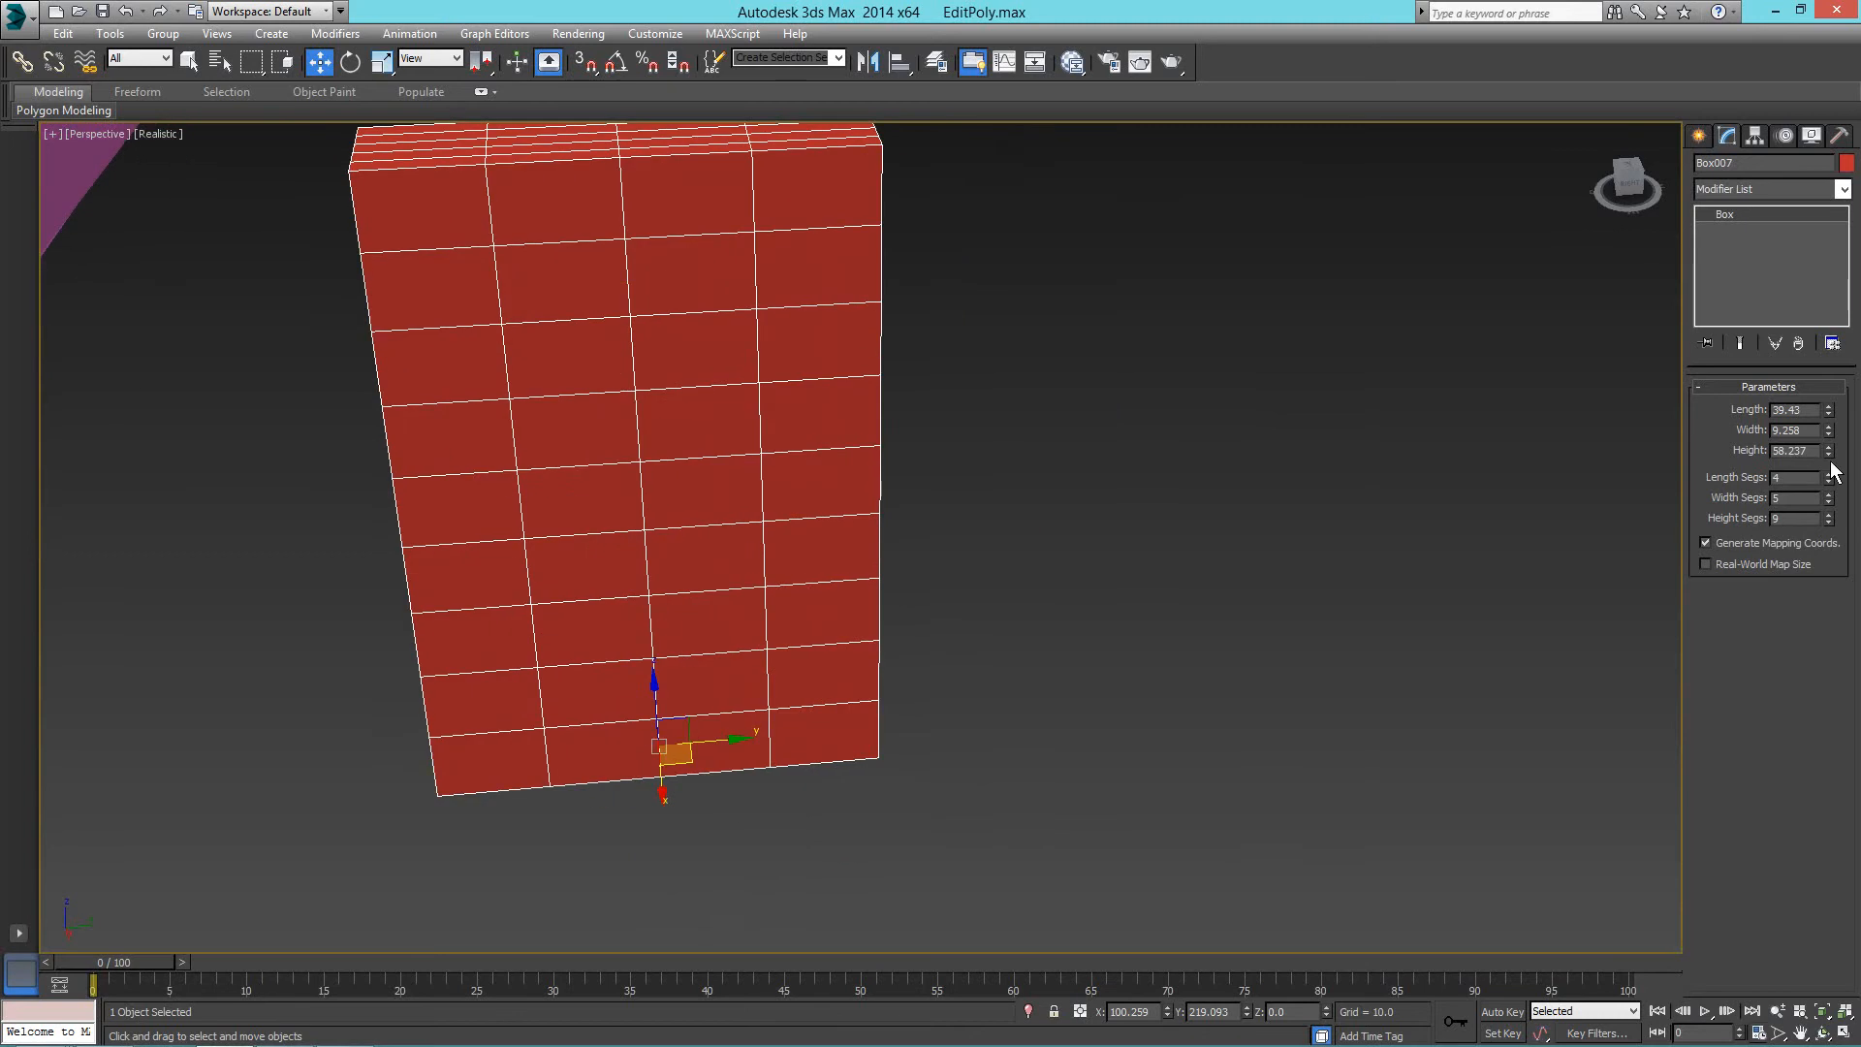
Set the red box's length segments to 9 and add an Edit Poly modifier to it.
drag(1830, 482, 1806, 356)
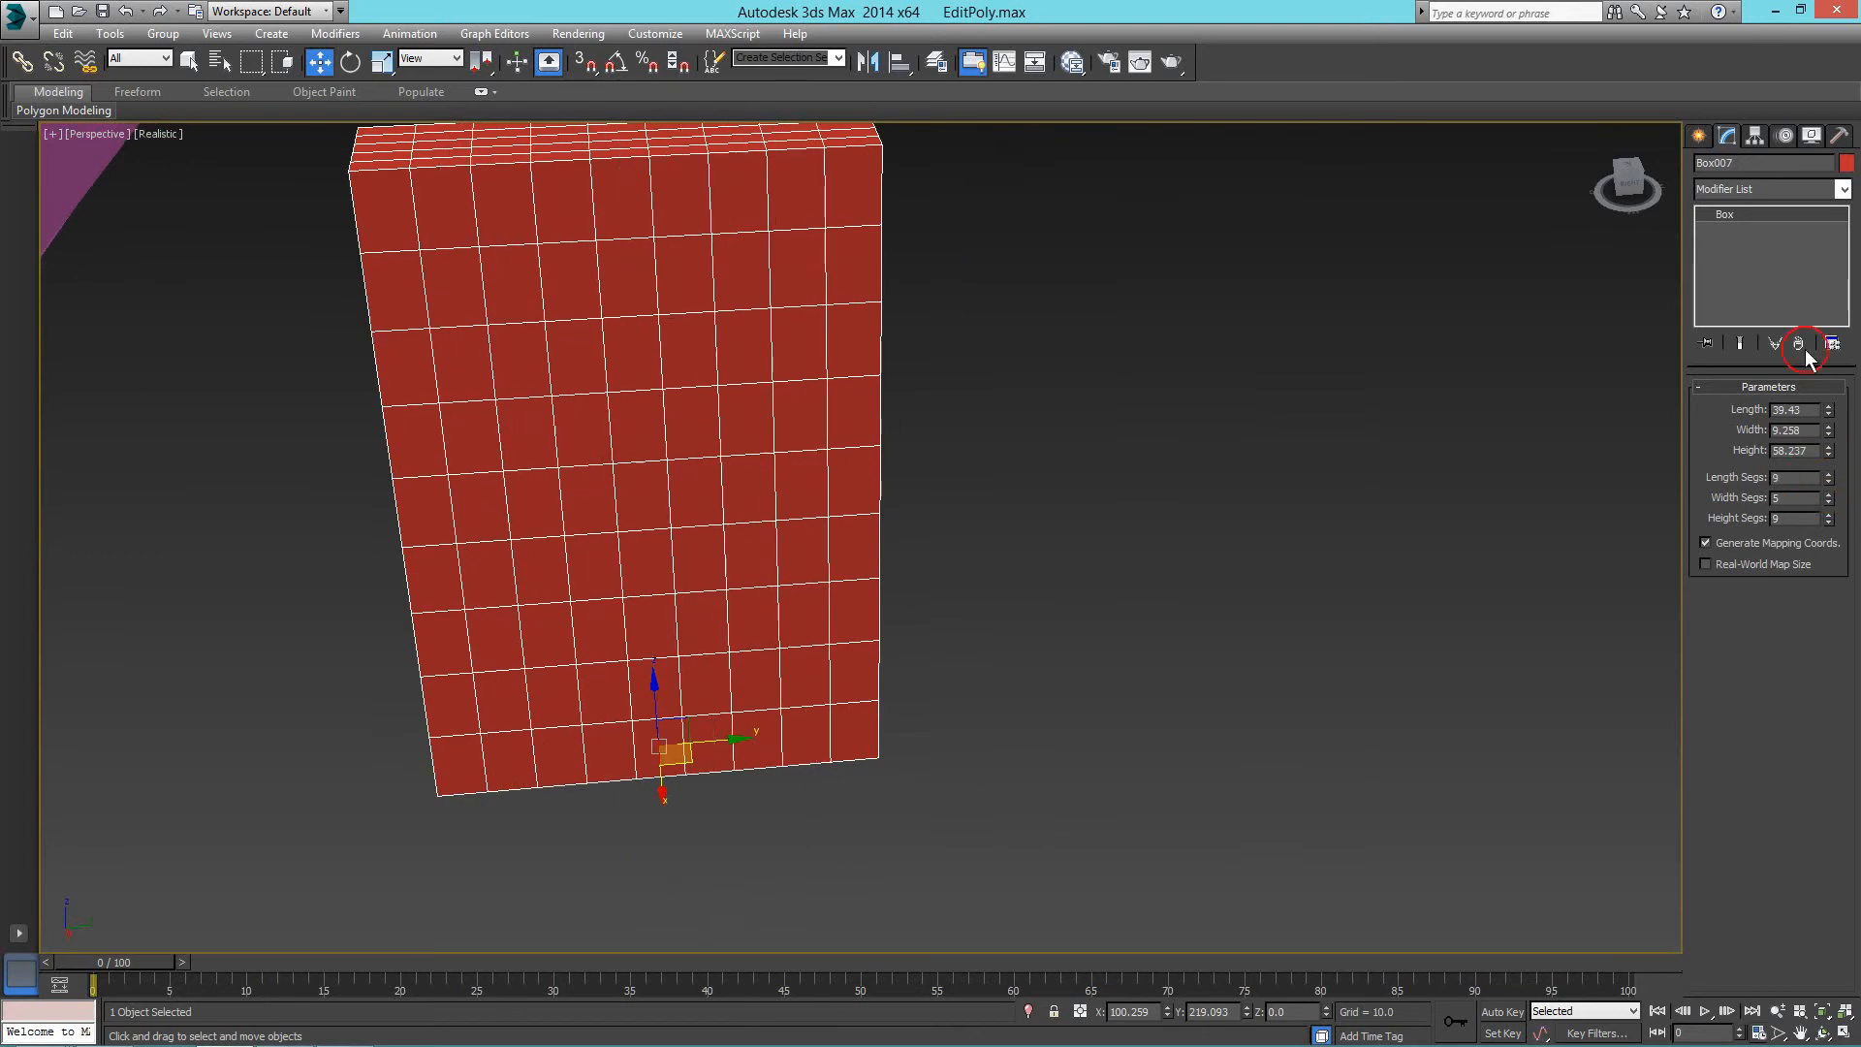
click(1758, 193)
scroll(1741, 614, down, 10)
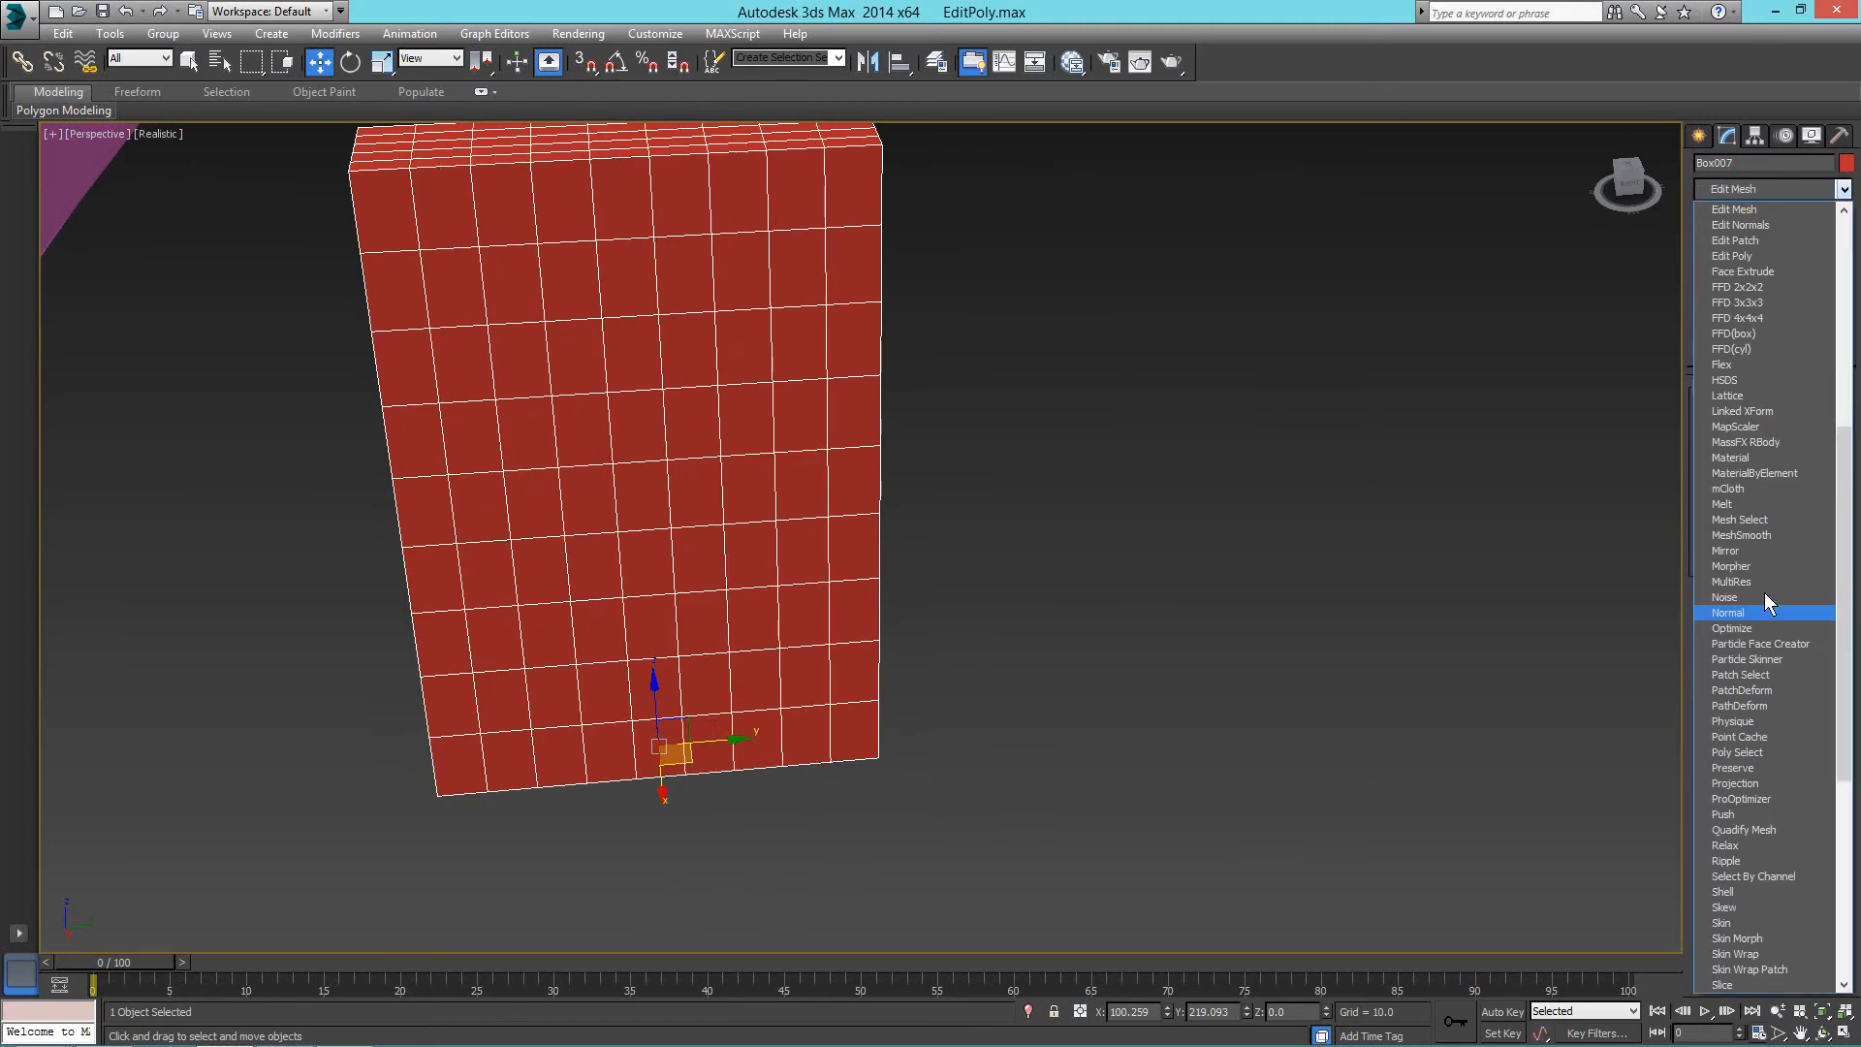
click(1745, 263)
scroll(596, 659, down, 5)
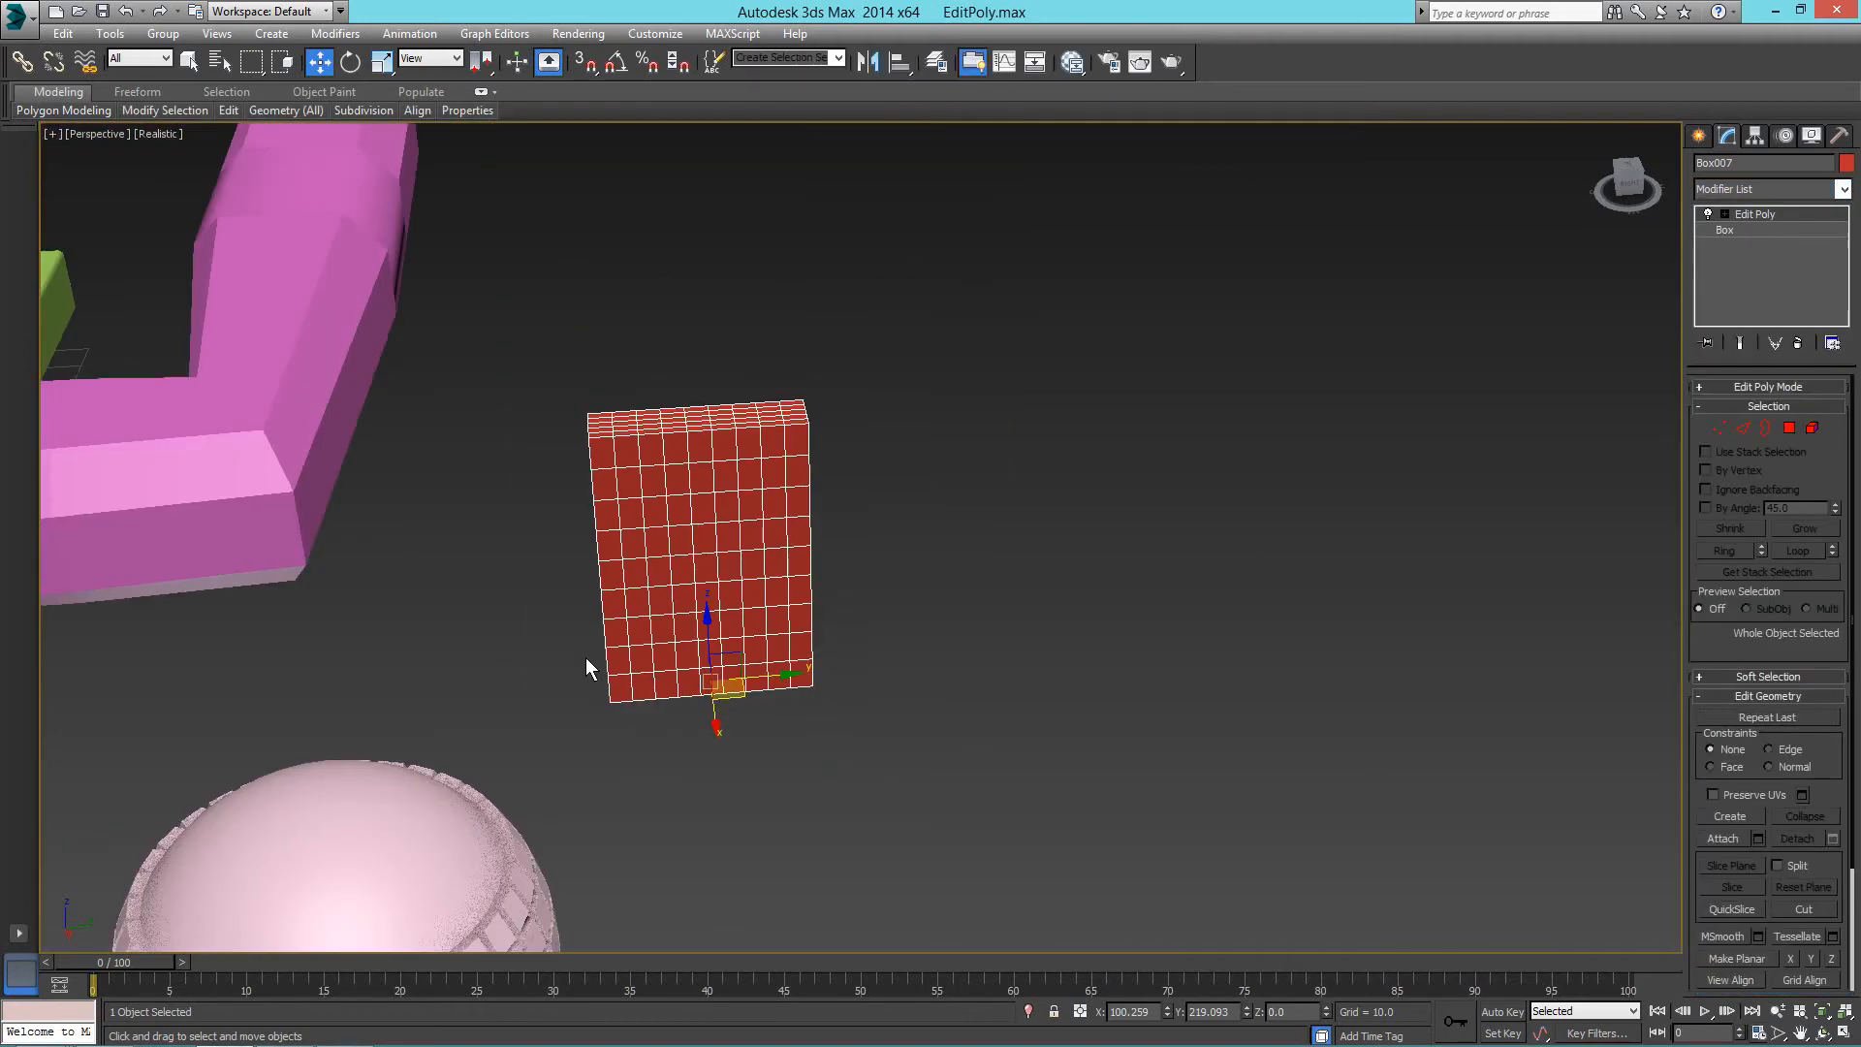
click(1784, 431)
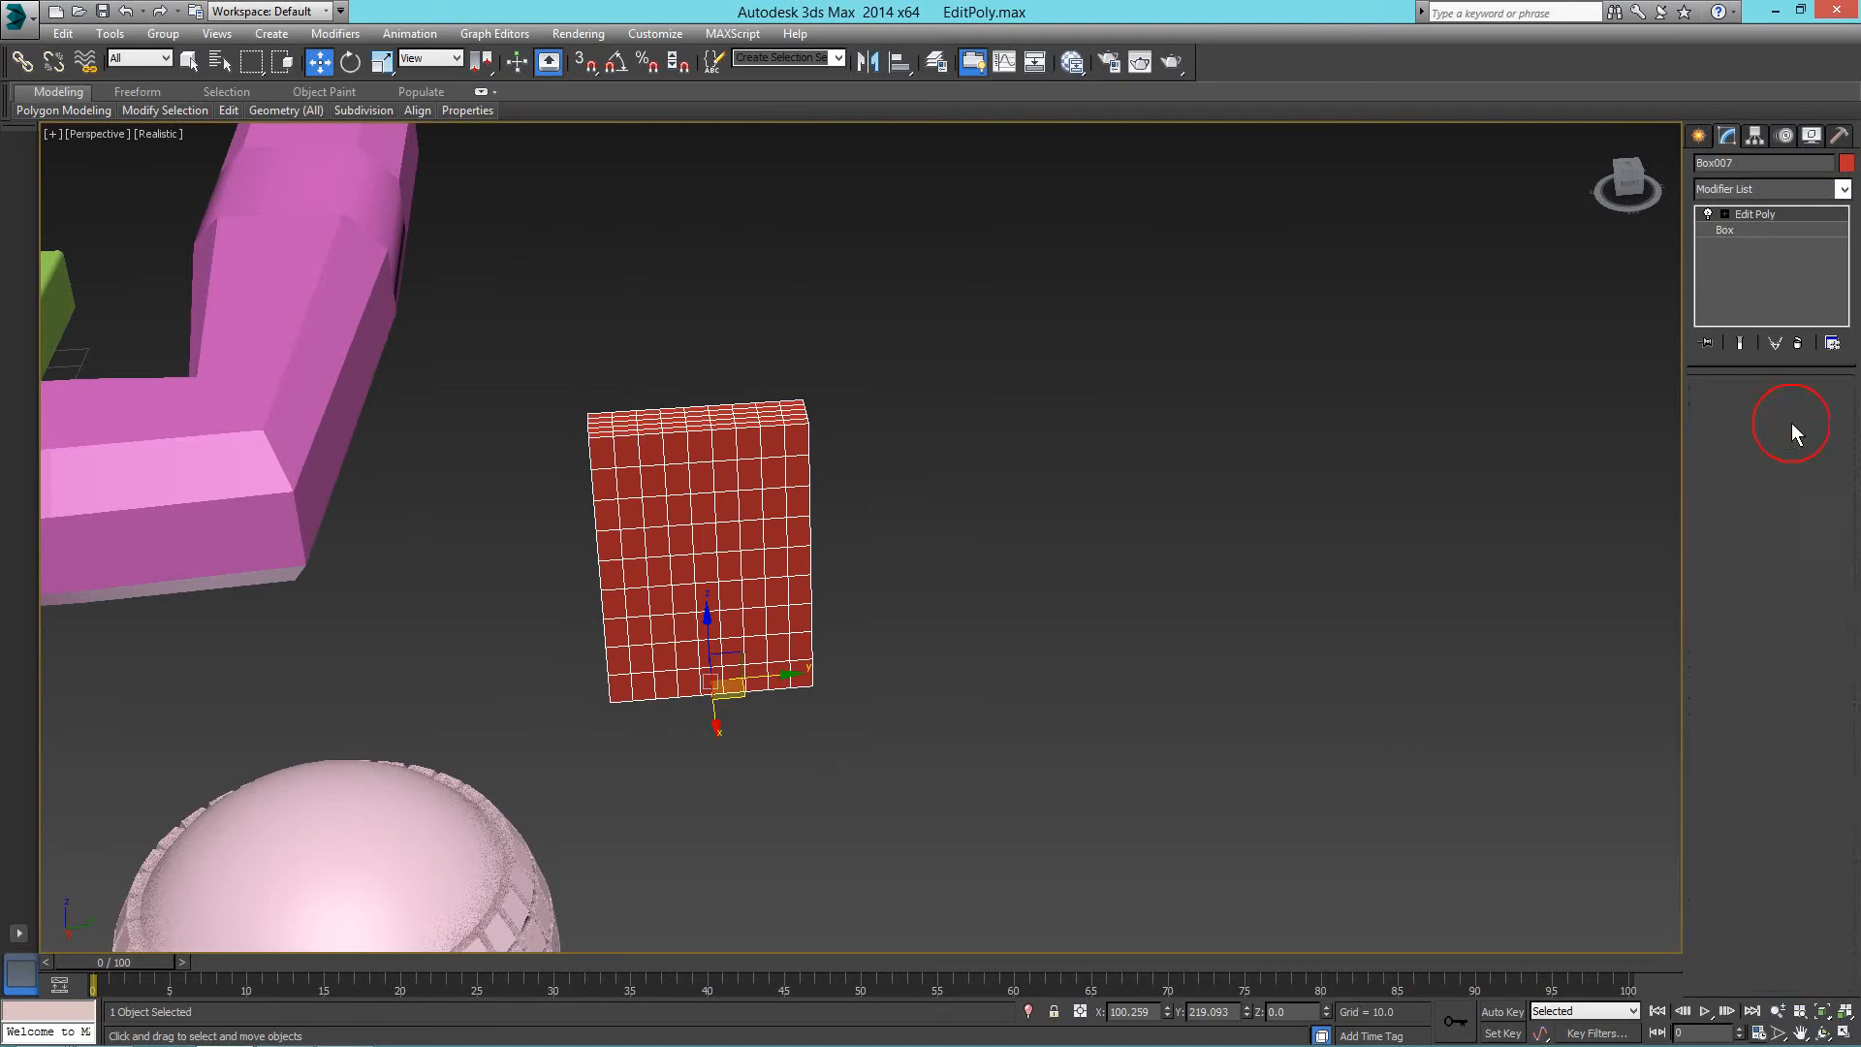
middle_drag(442, 609, 1085, 514)
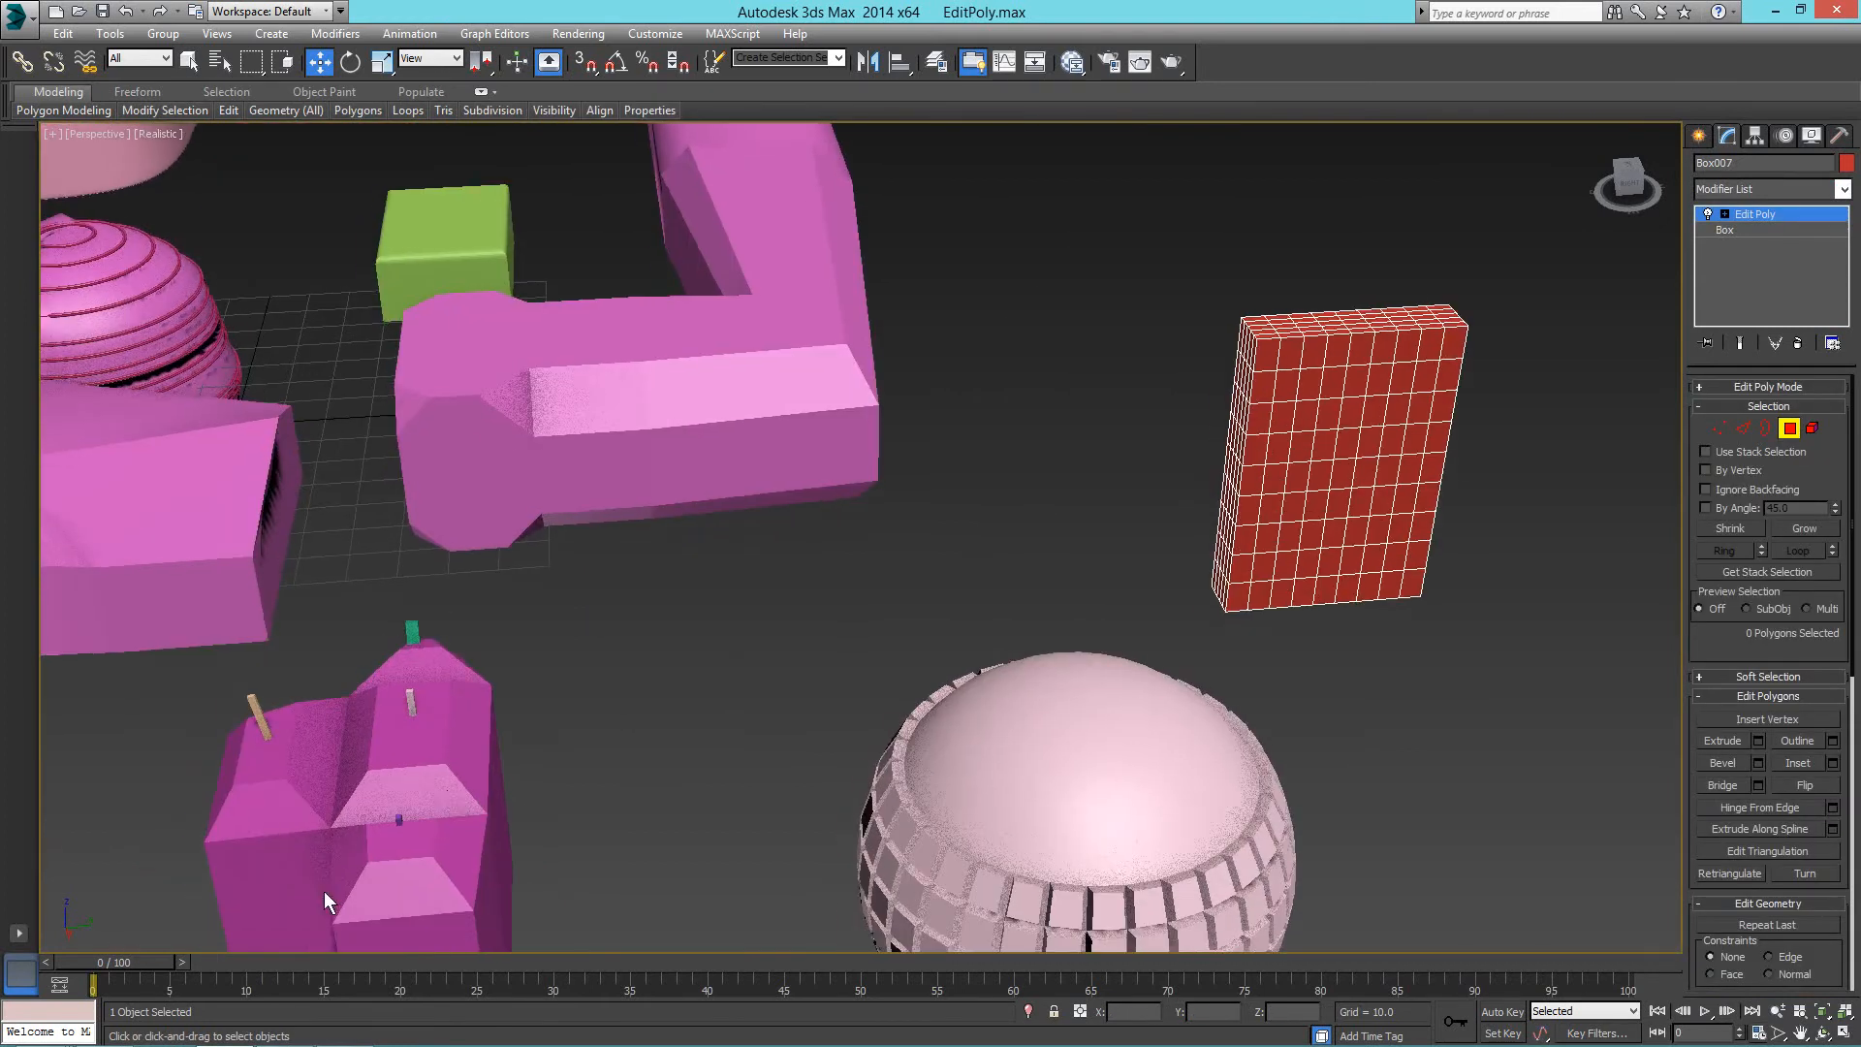
right_click(725, 651)
click(887, 603)
click(484, 775)
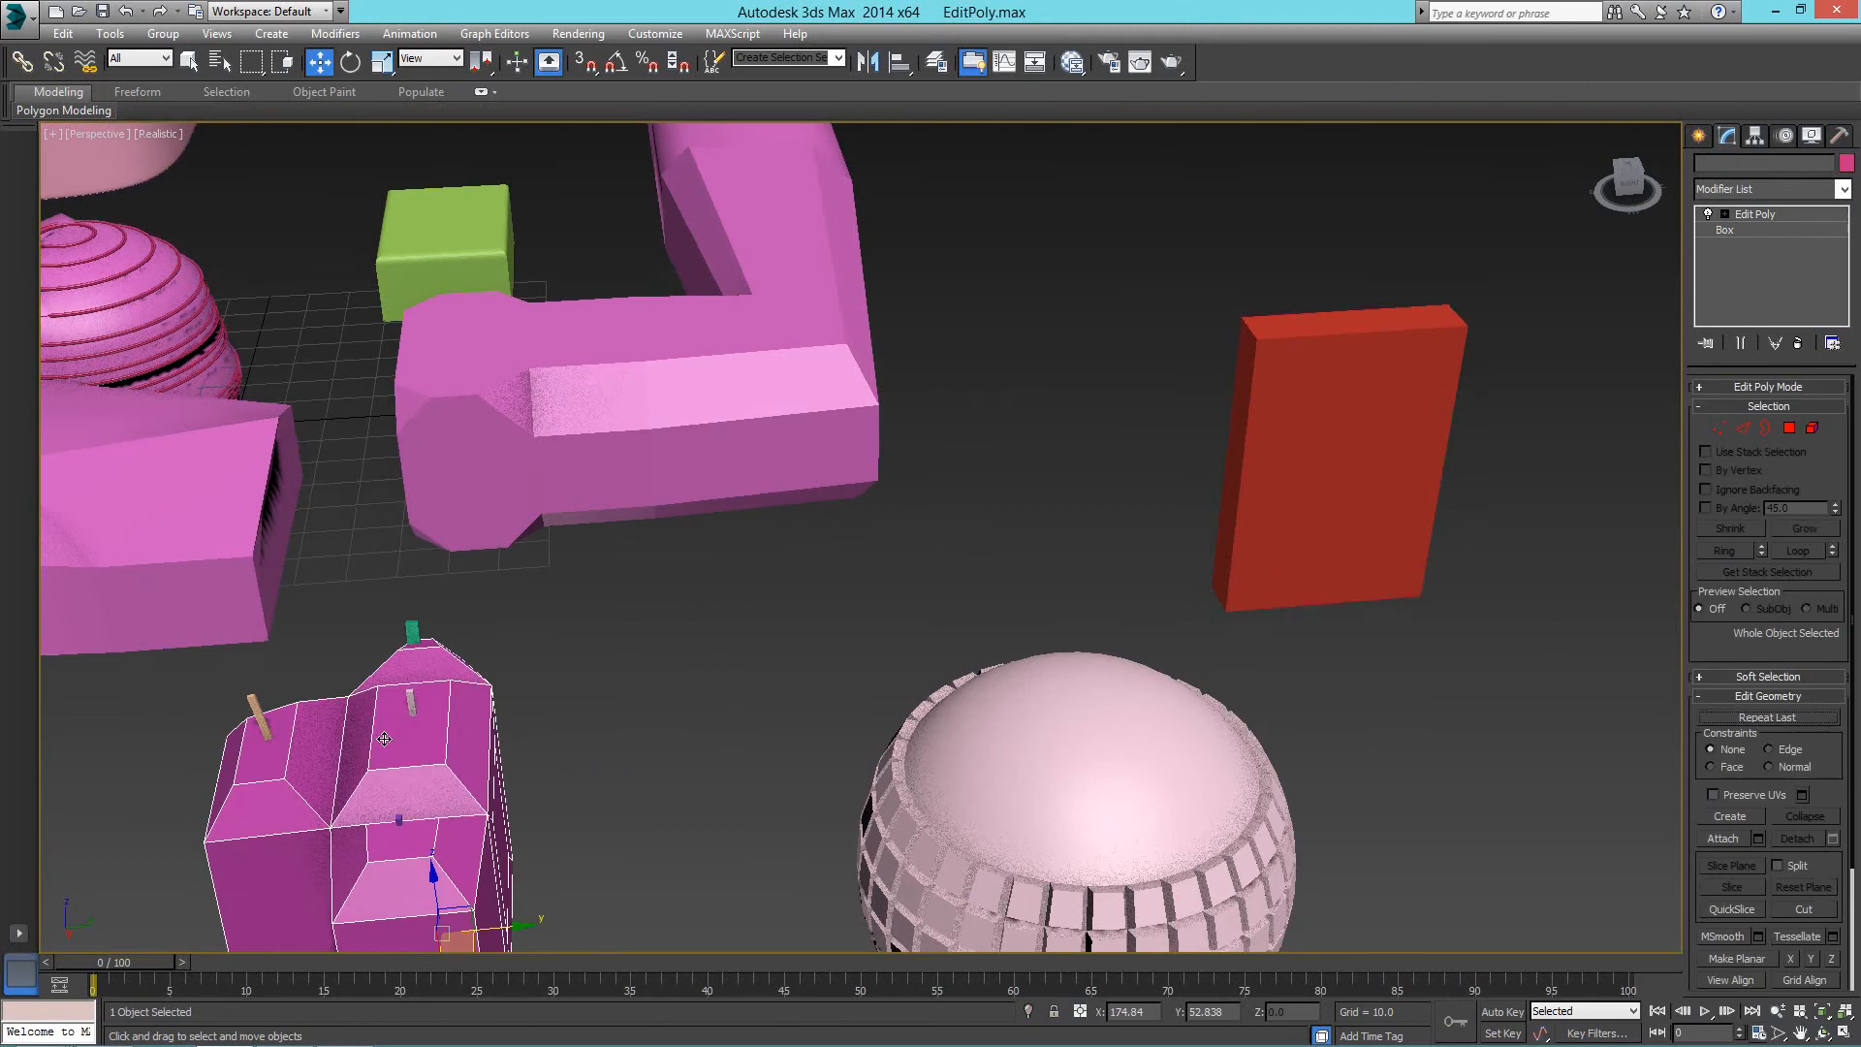
click(1390, 473)
key(z)
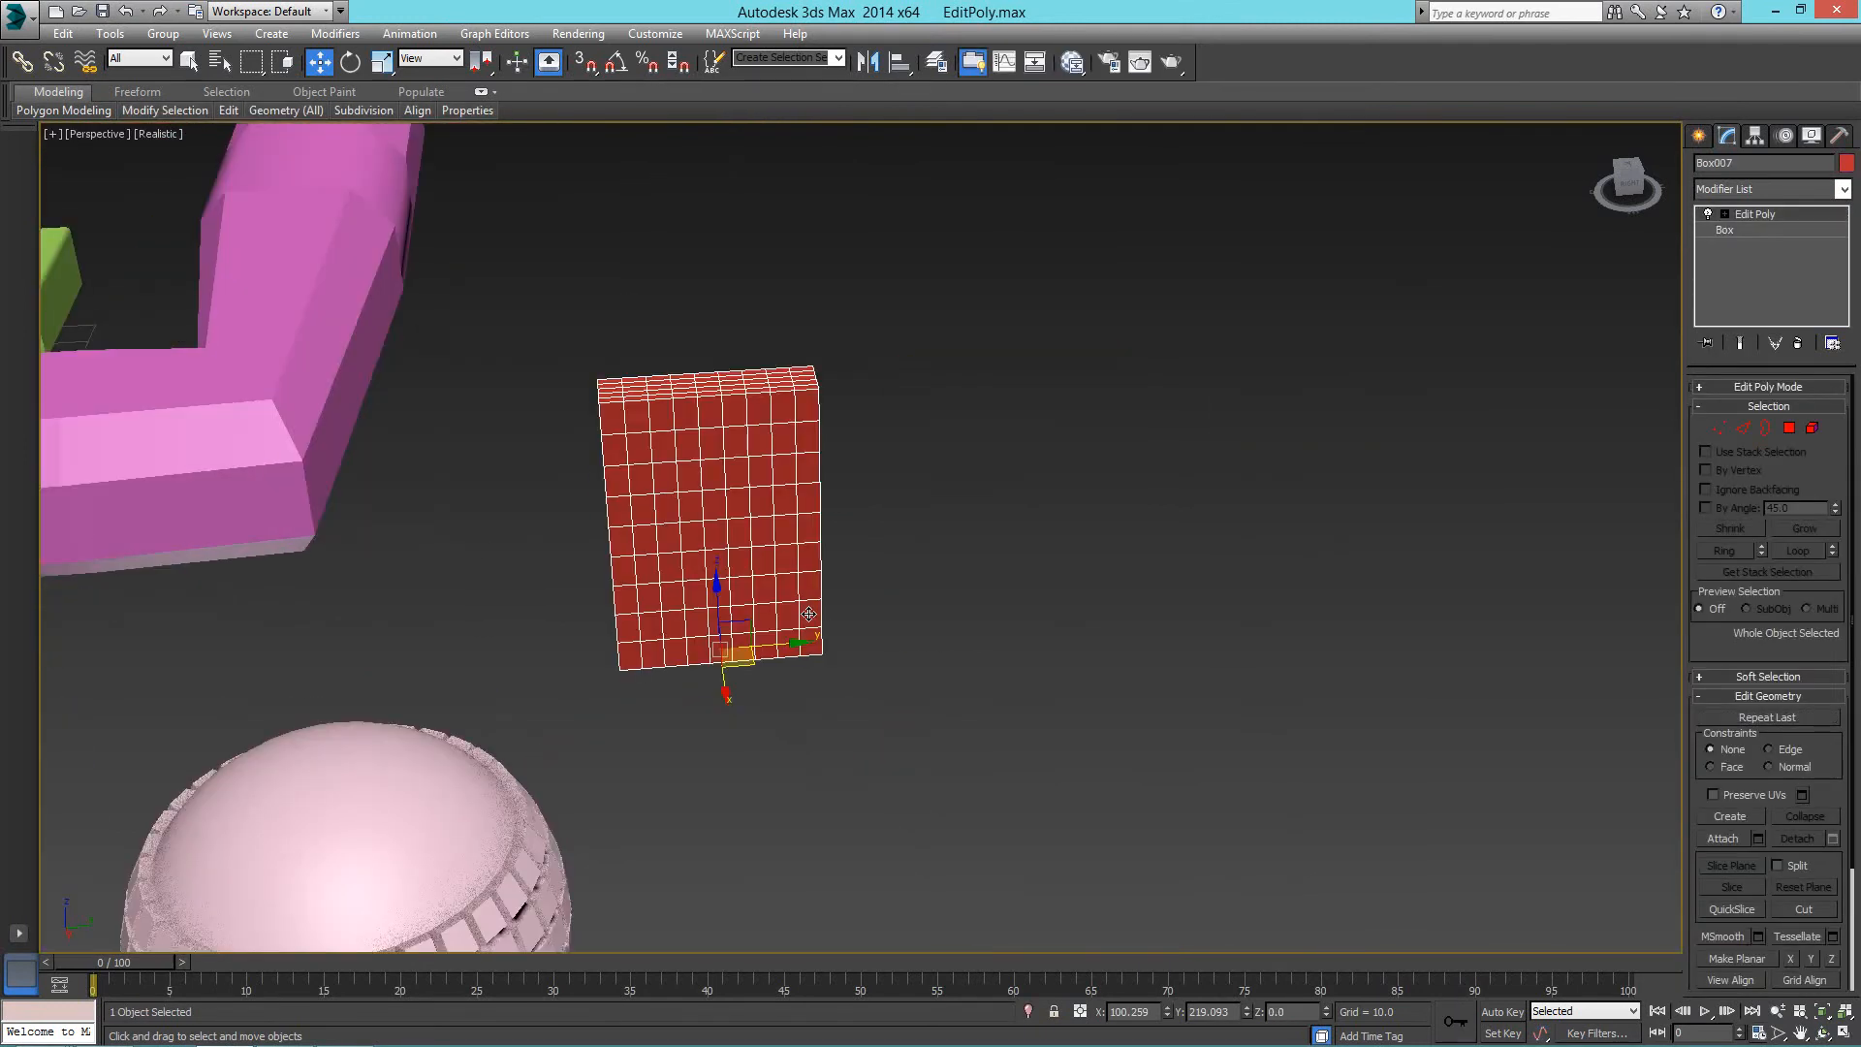
Enter the red box's polygon level and enable selection By Angle at 45.0.
click(1764, 407)
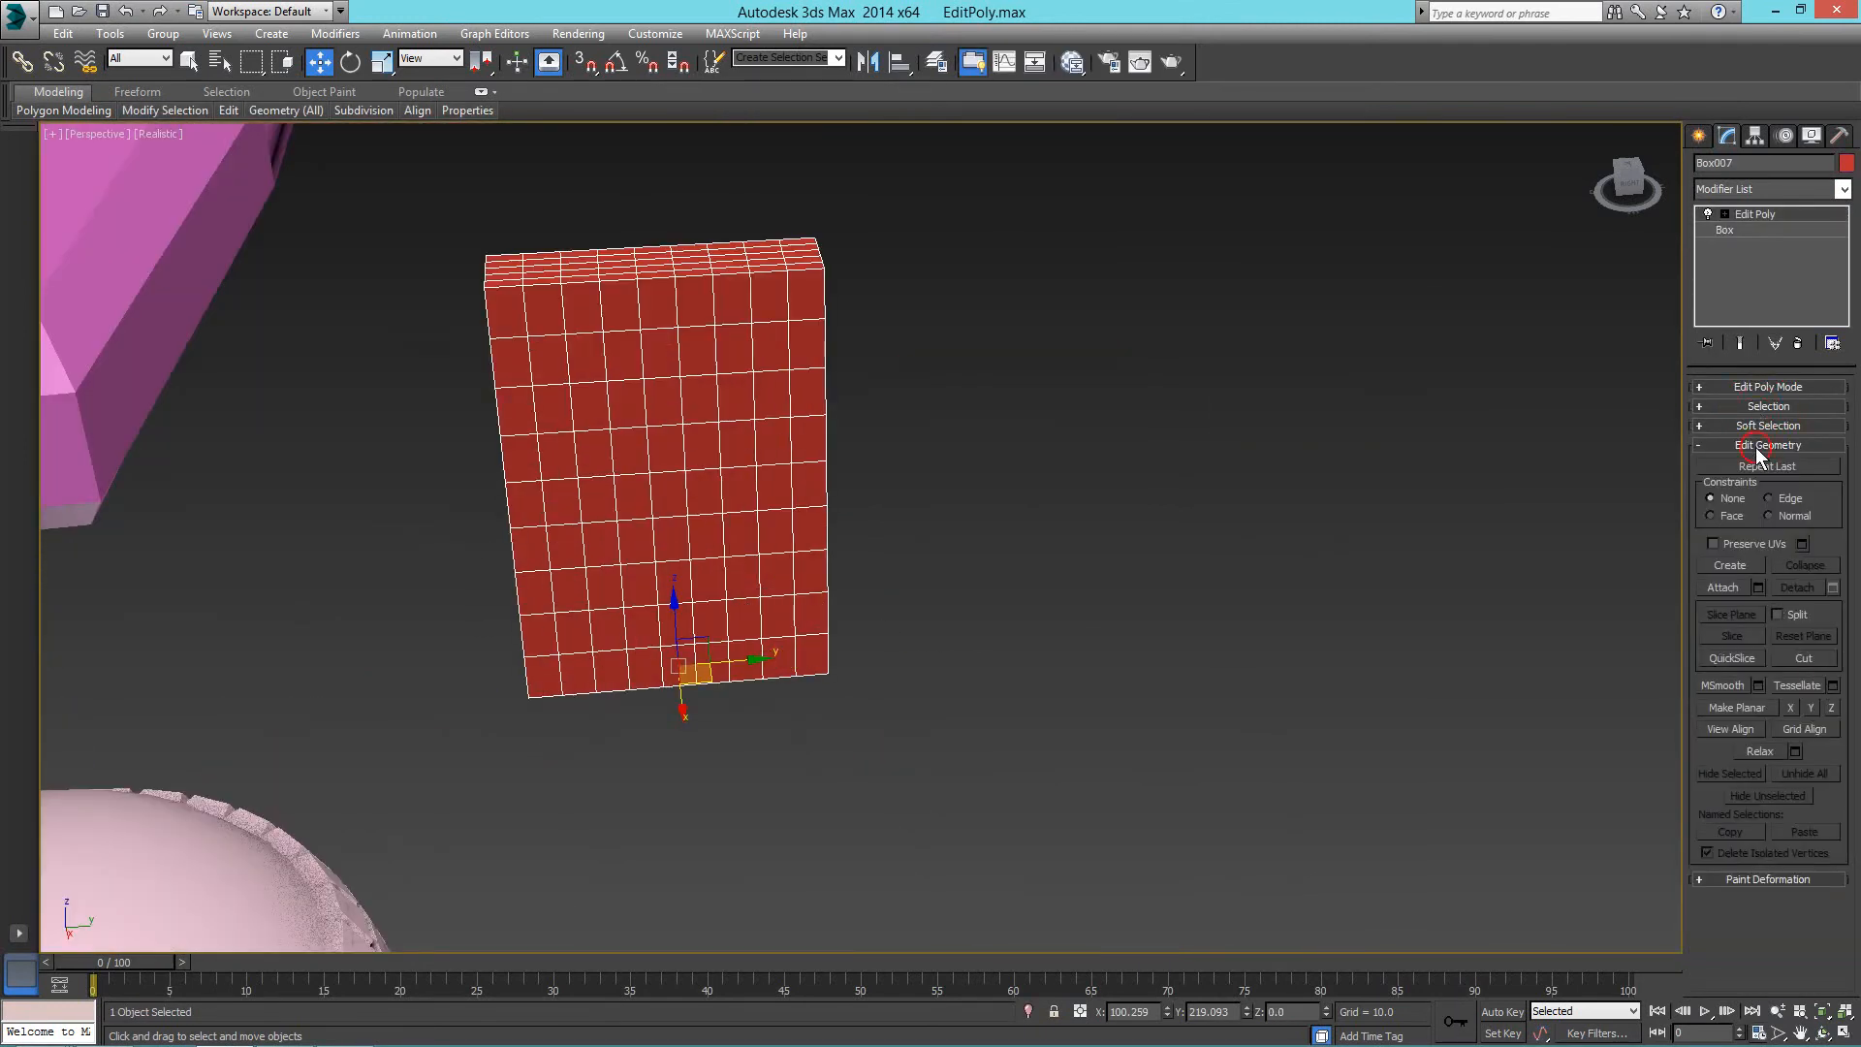
click(1759, 448)
click(1760, 405)
click(1788, 427)
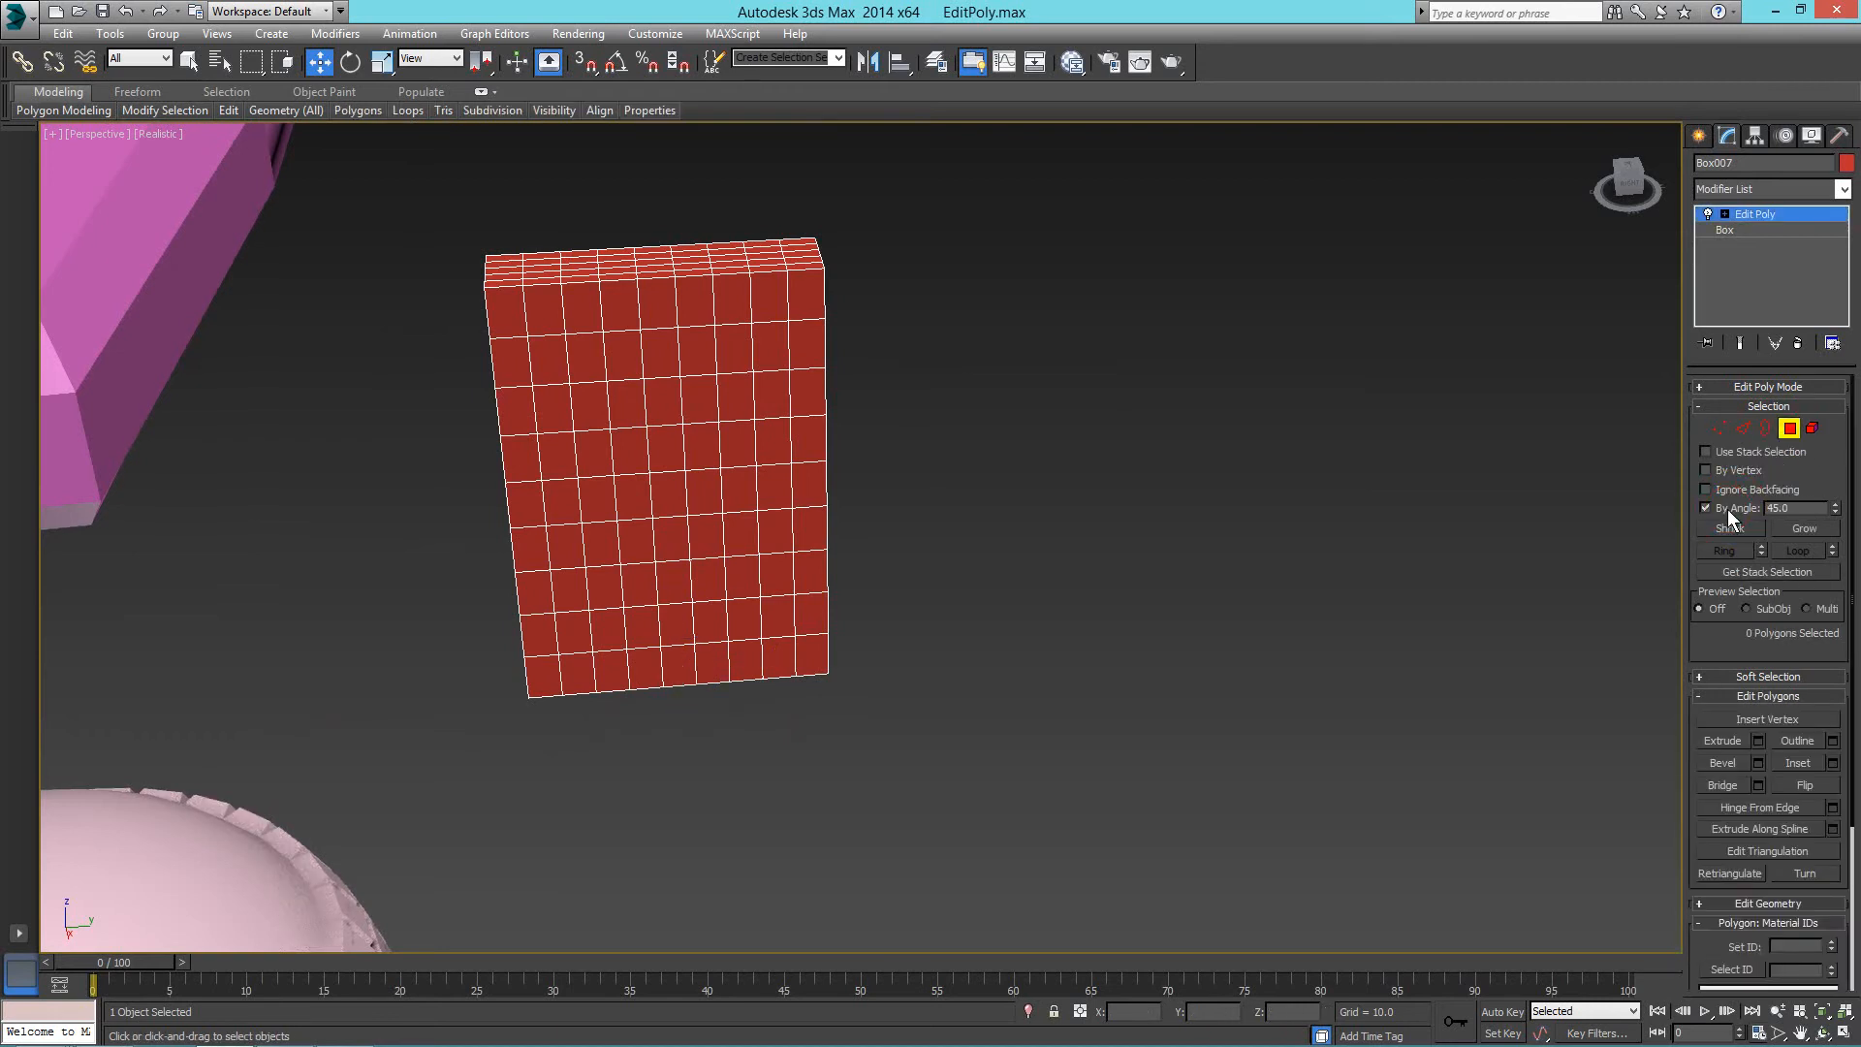
Use By Angle to select whole flat faces of the box, ending with its narrow side.
scroll(880, 578, up, 1)
middle_drag(768, 454, 931, 541)
scroll(868, 537, down, 1)
click(716, 562)
key(z)
click(737, 512)
alt+middle_drag(737, 512, 844, 544)
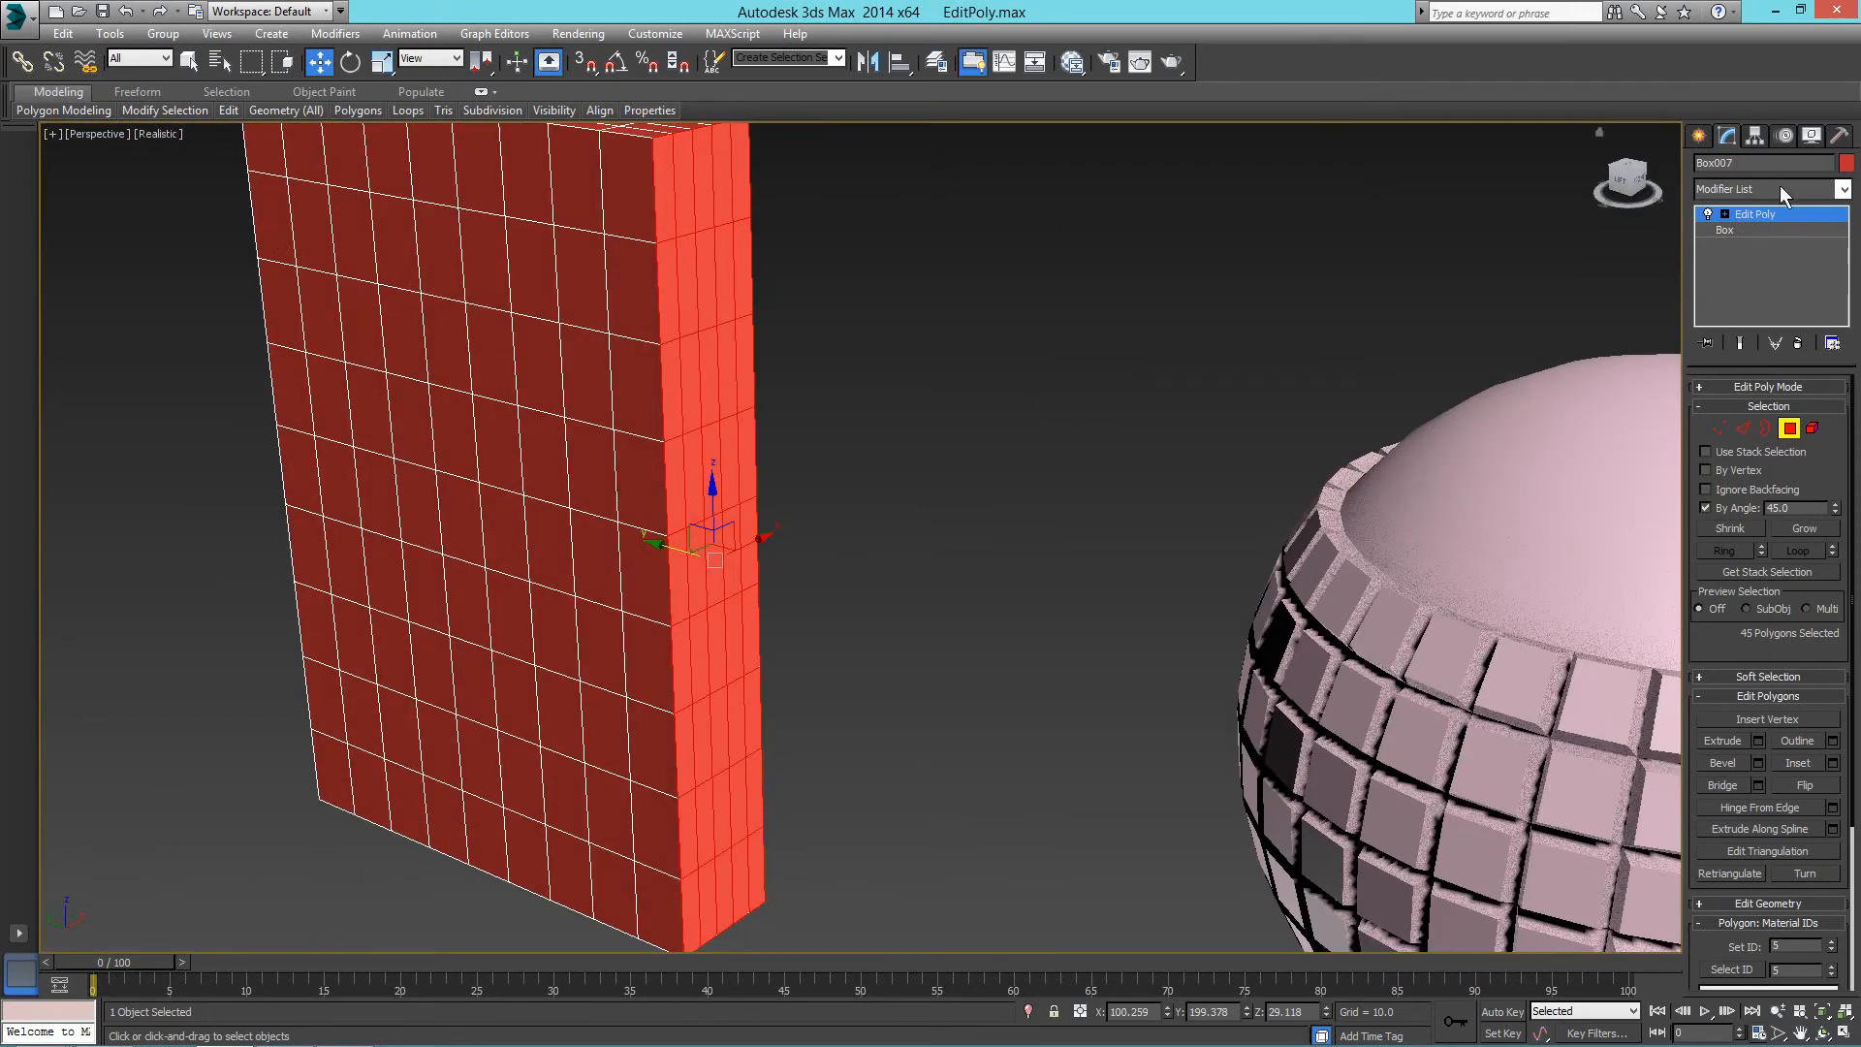
Recolor the box yellow-green and select its entire broad face by angle.
click(1846, 164)
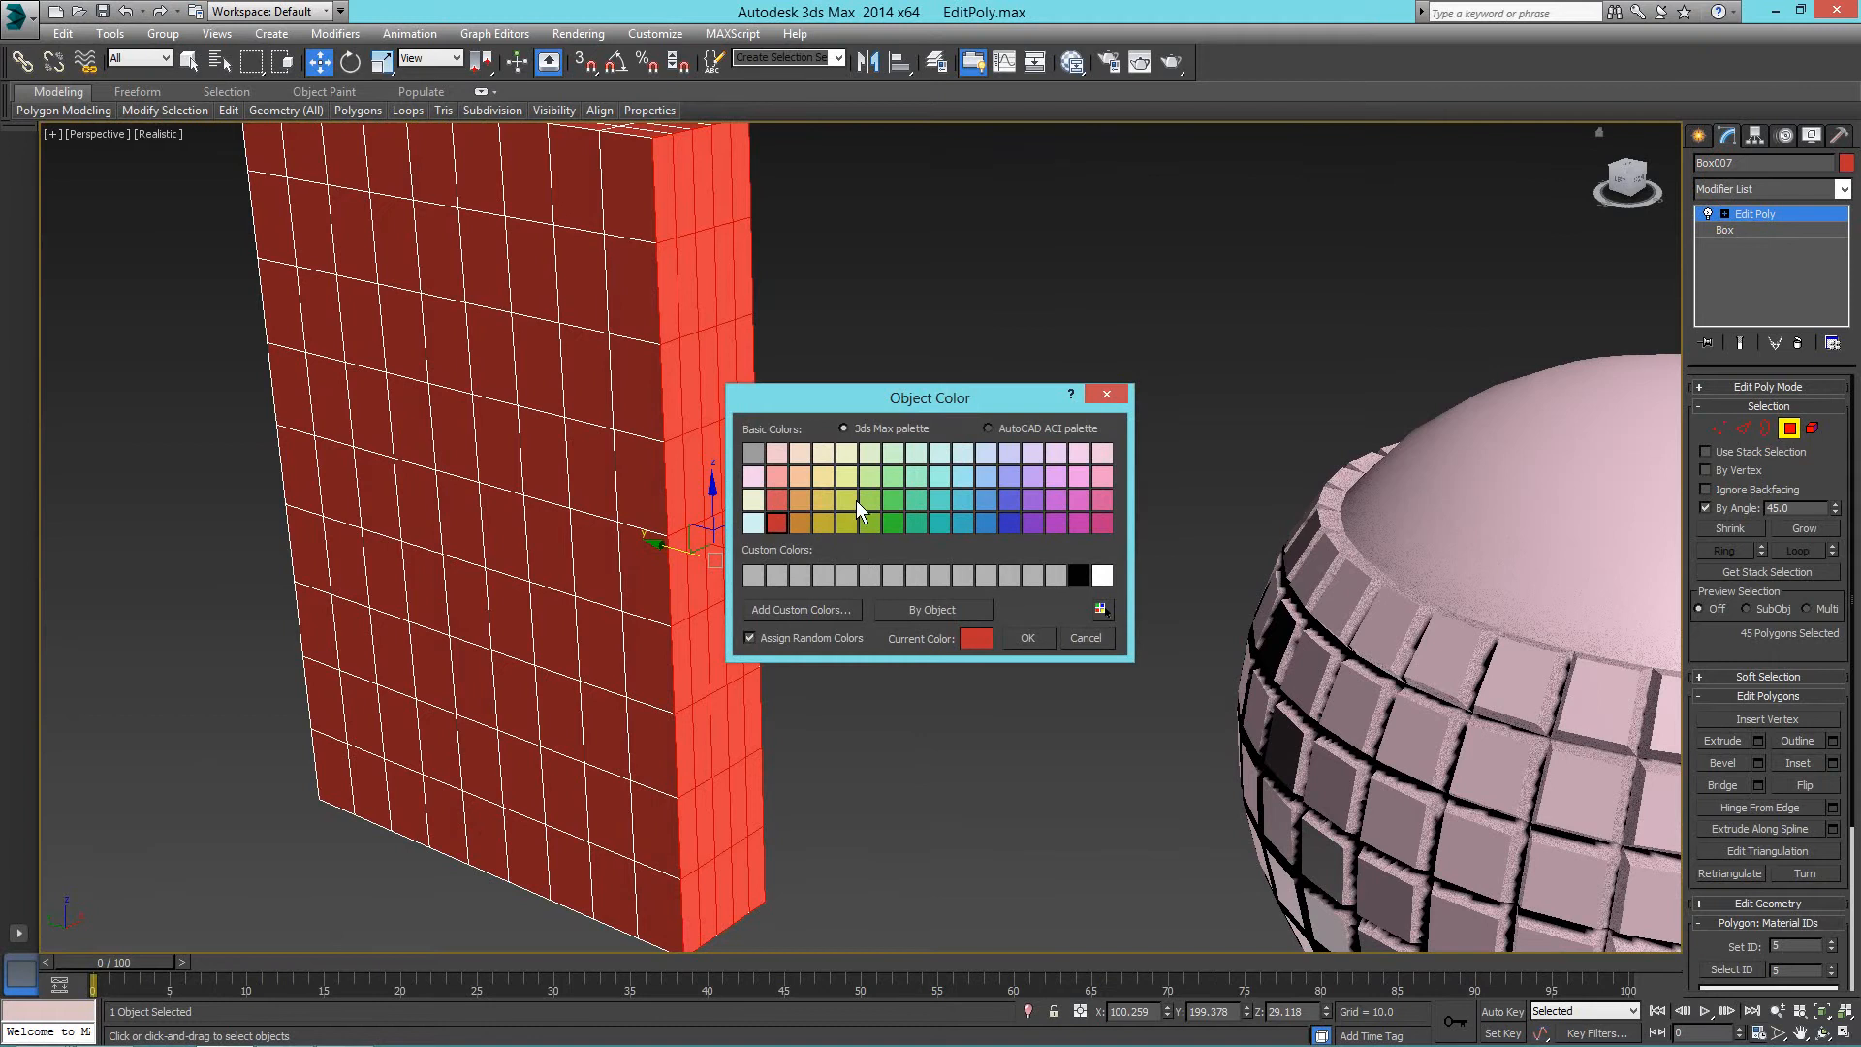
click(1022, 639)
click(511, 586)
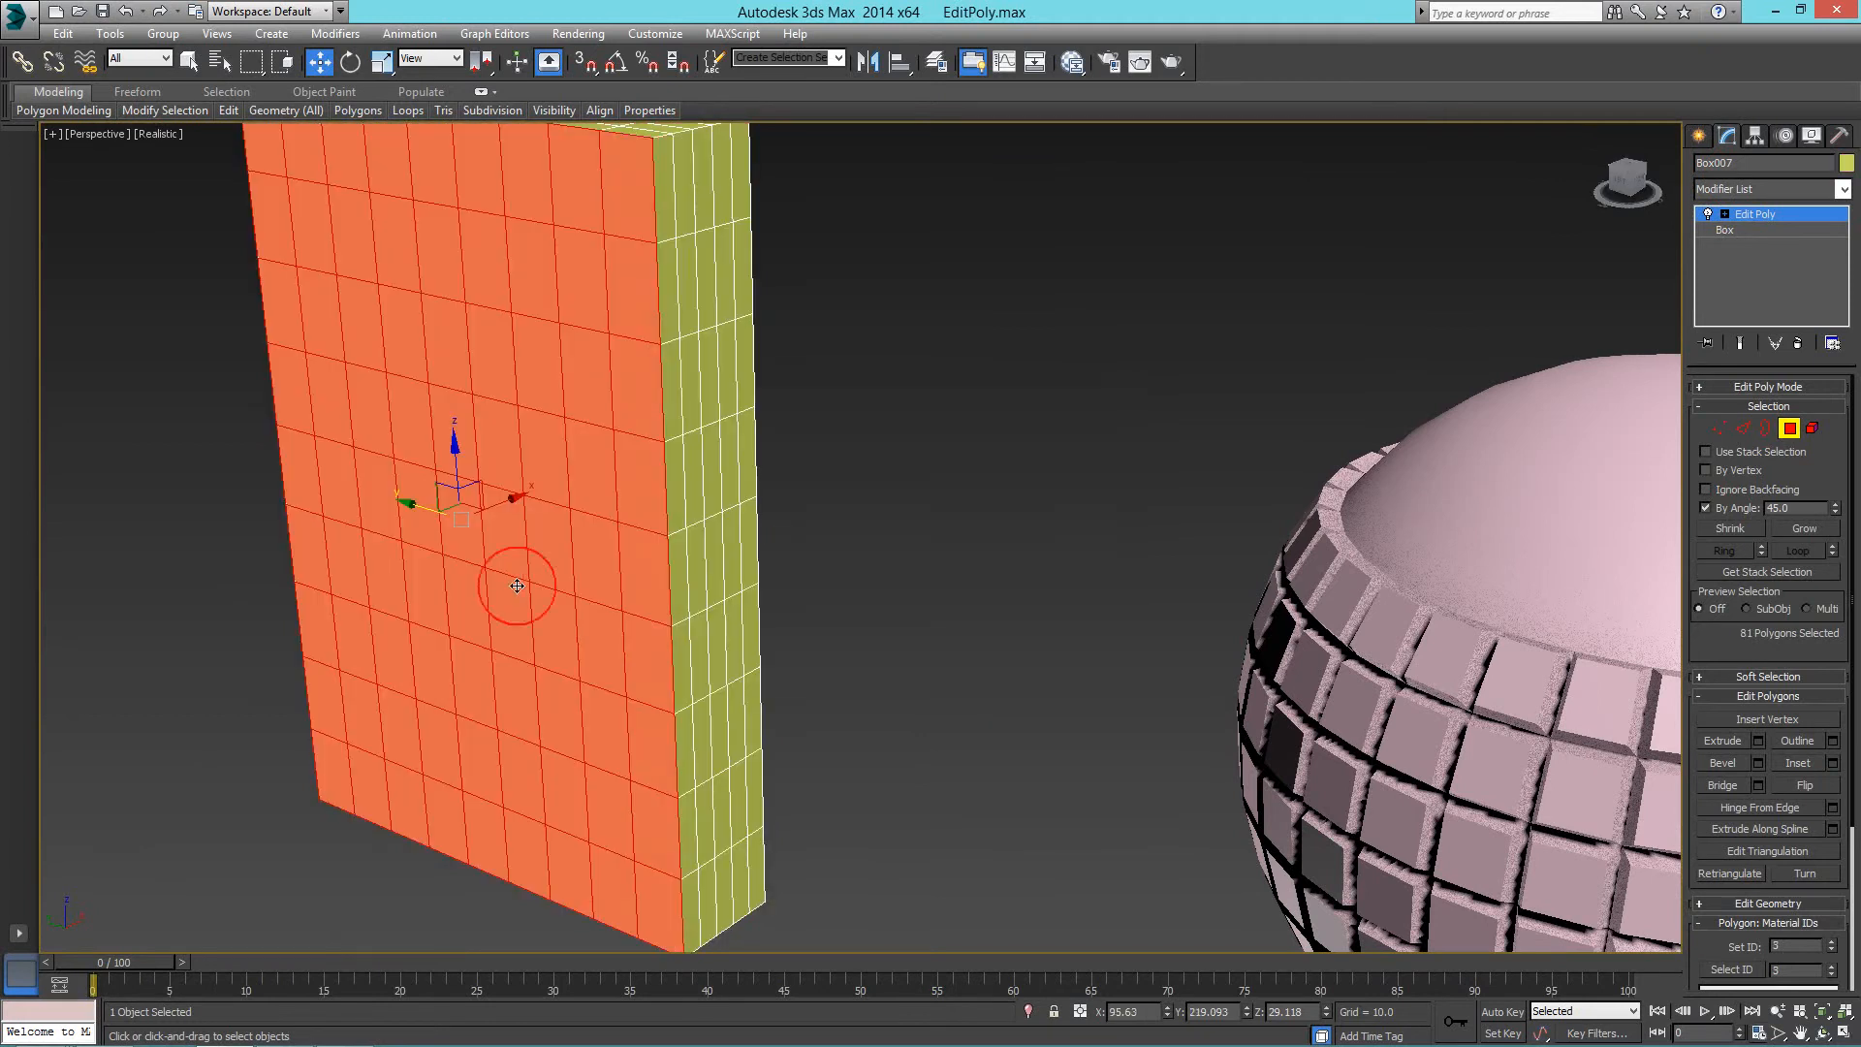
alt+middle_drag(511, 585, 809, 290)
scroll(806, 319, up, 3)
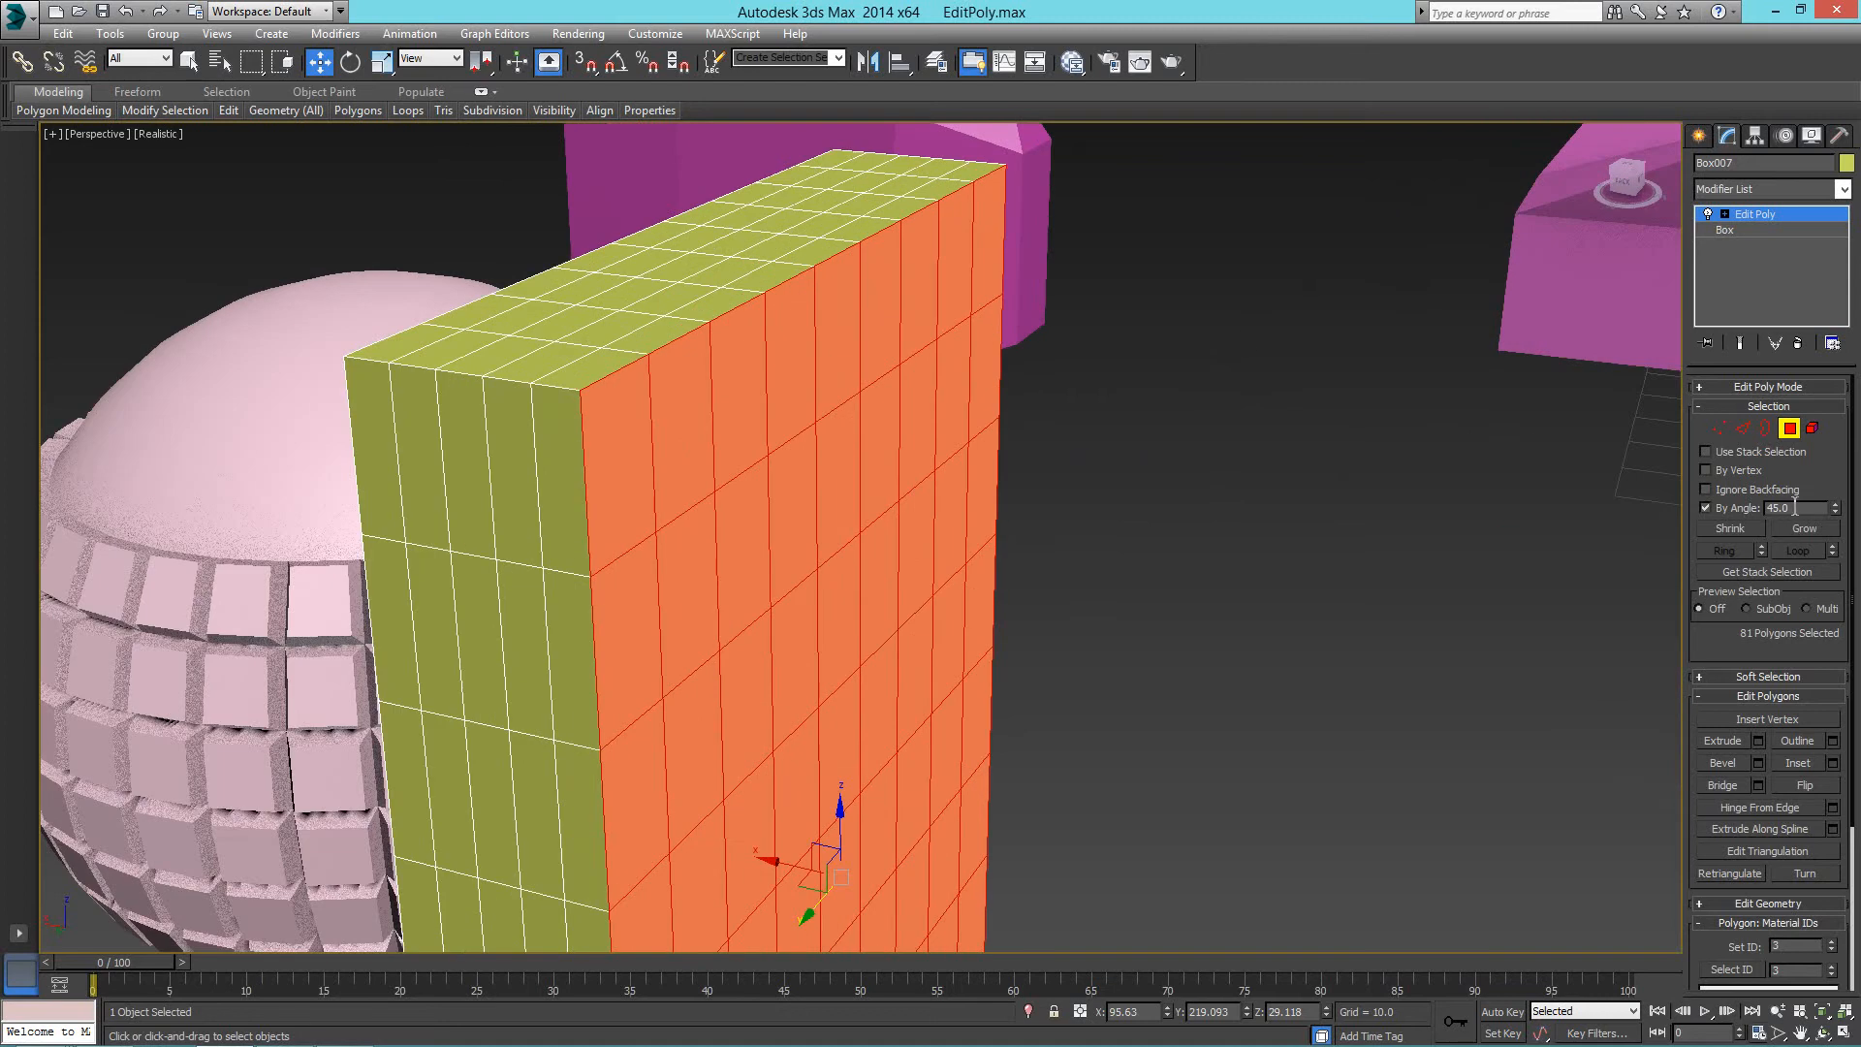
Leave the polygon level and create a thin marker box about 0.49 x 0.45 x 4.0 projecting from the broad face with AutoGrid.
right_click(1230, 398)
click(1186, 381)
click(1699, 135)
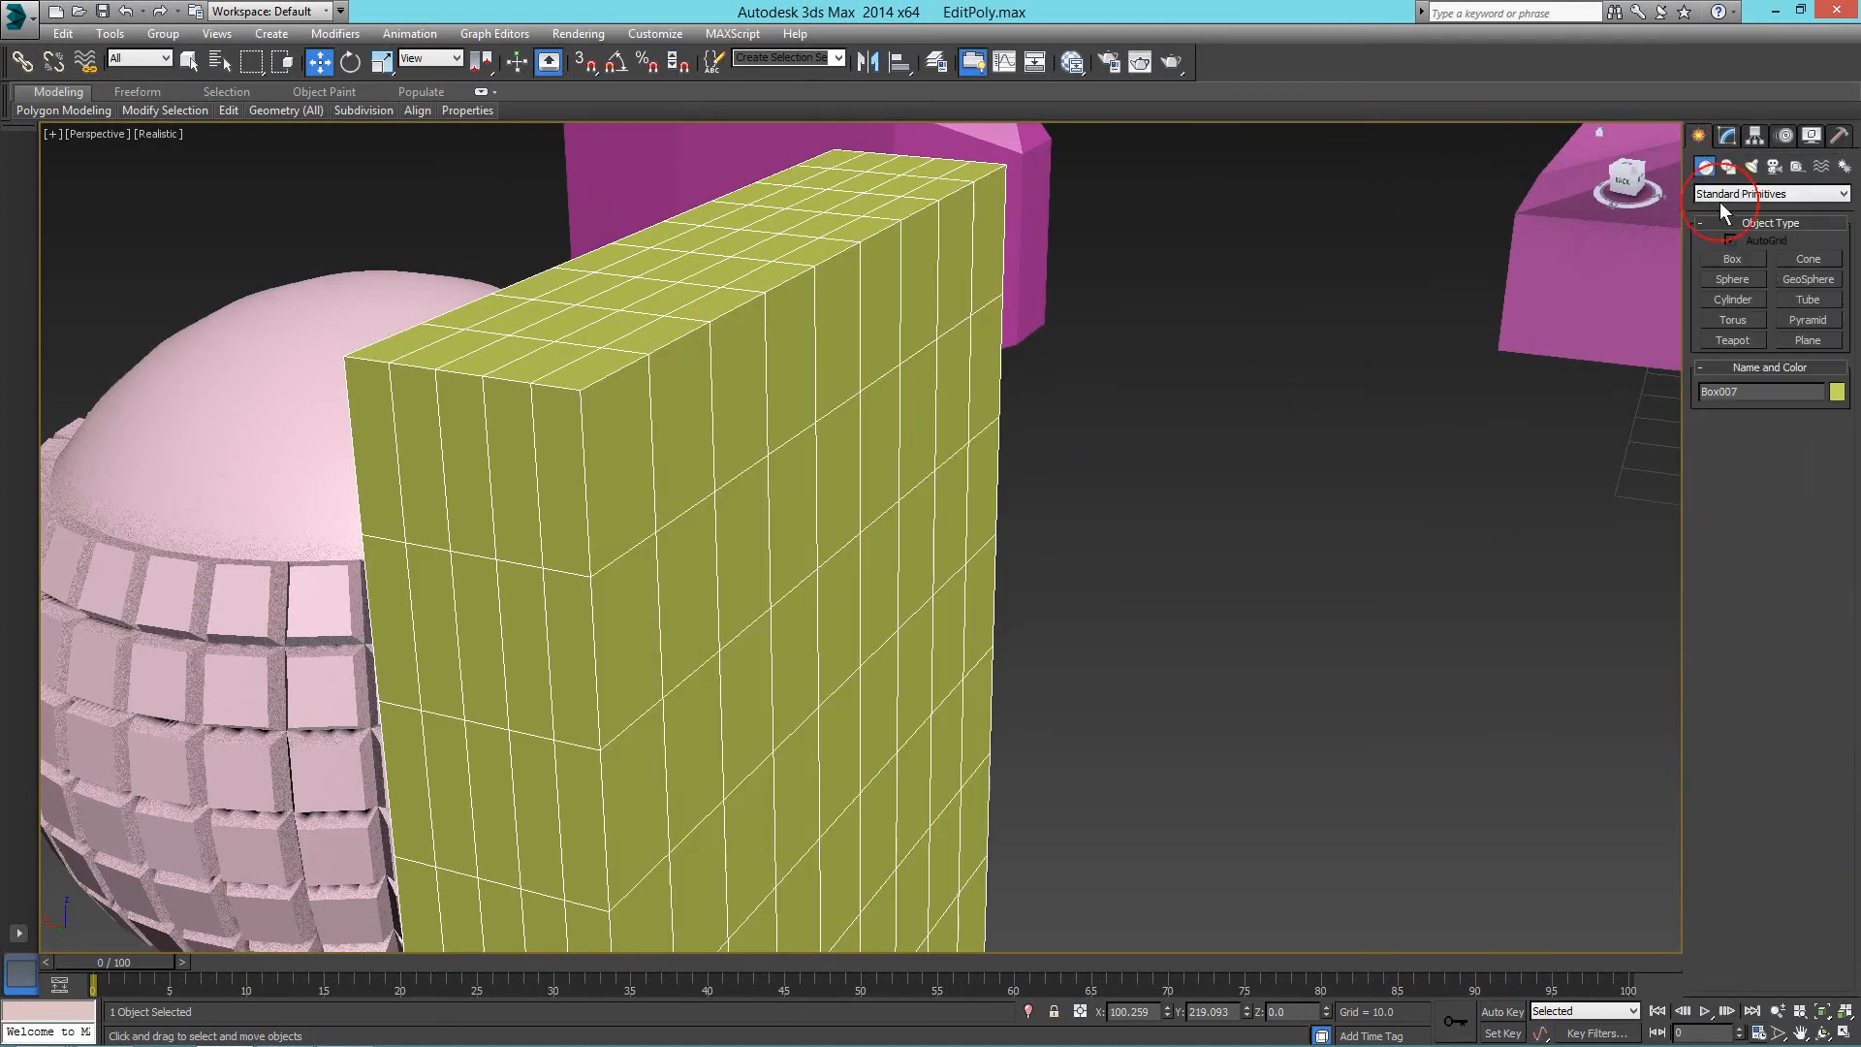
click(1731, 259)
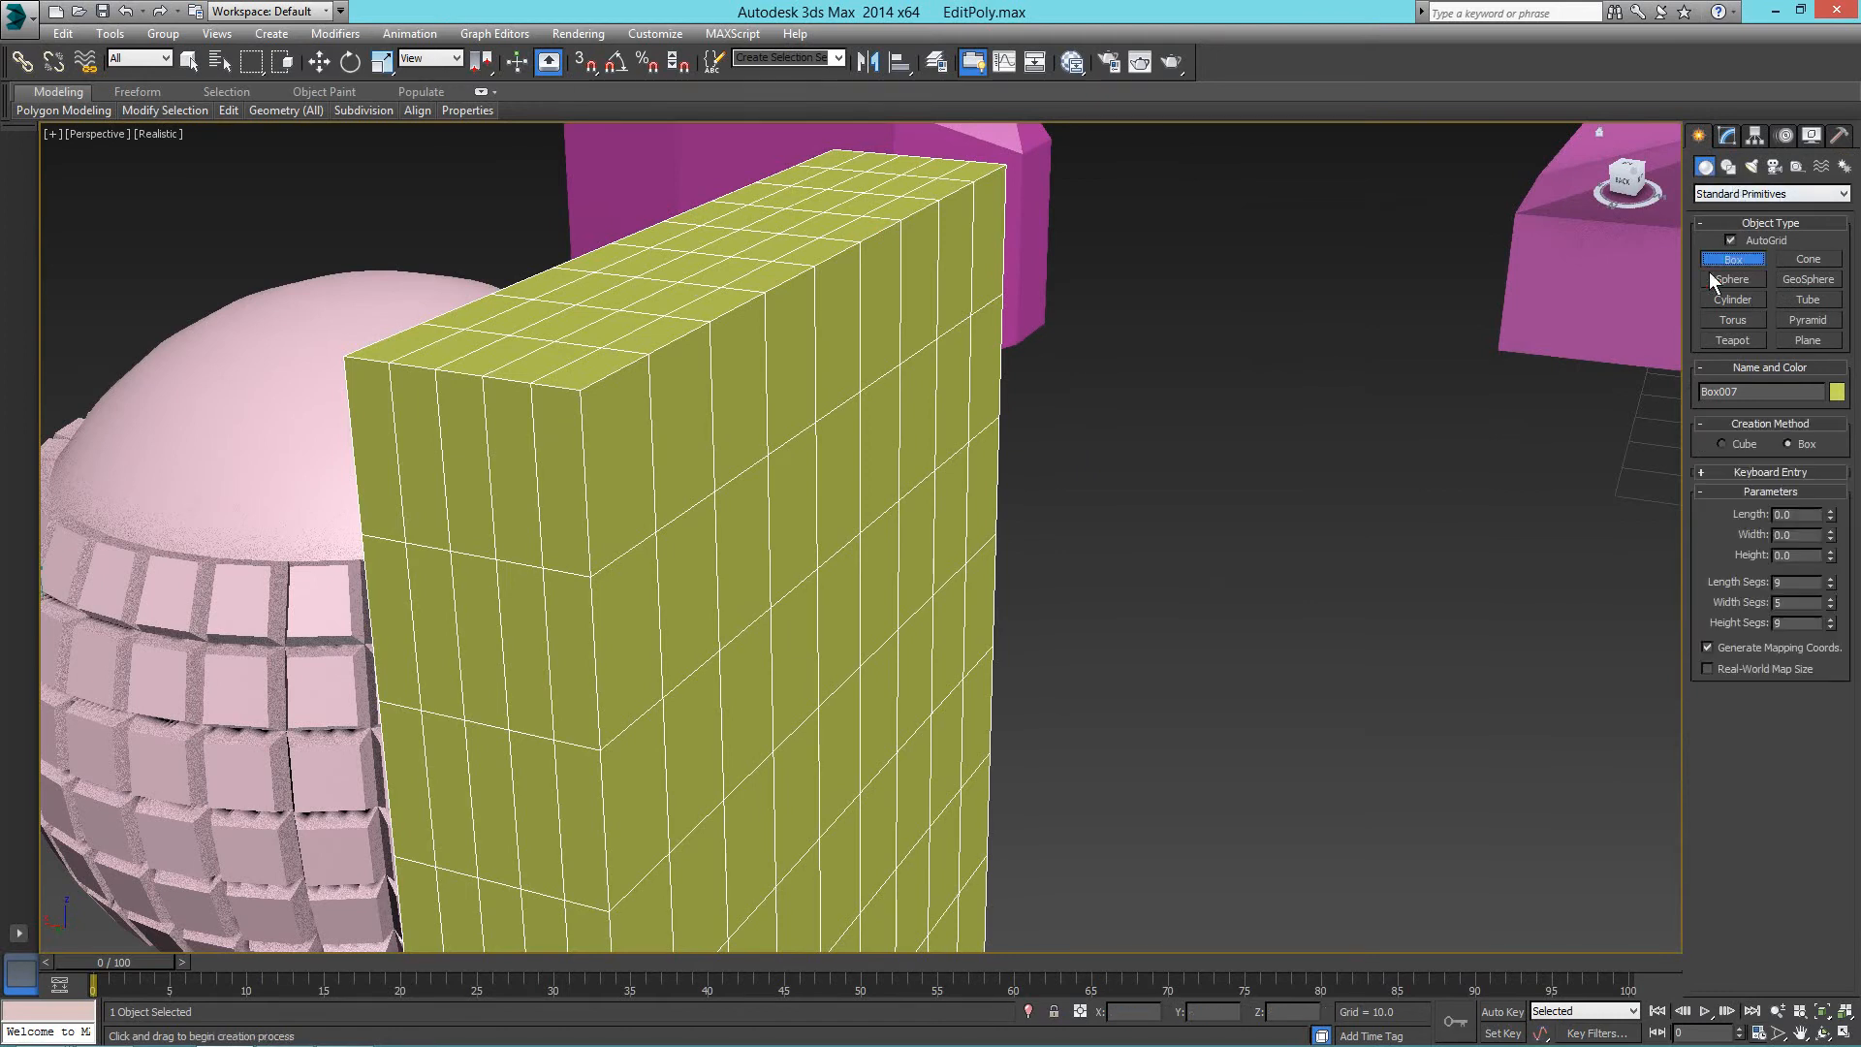
drag(746, 327, 750, 329)
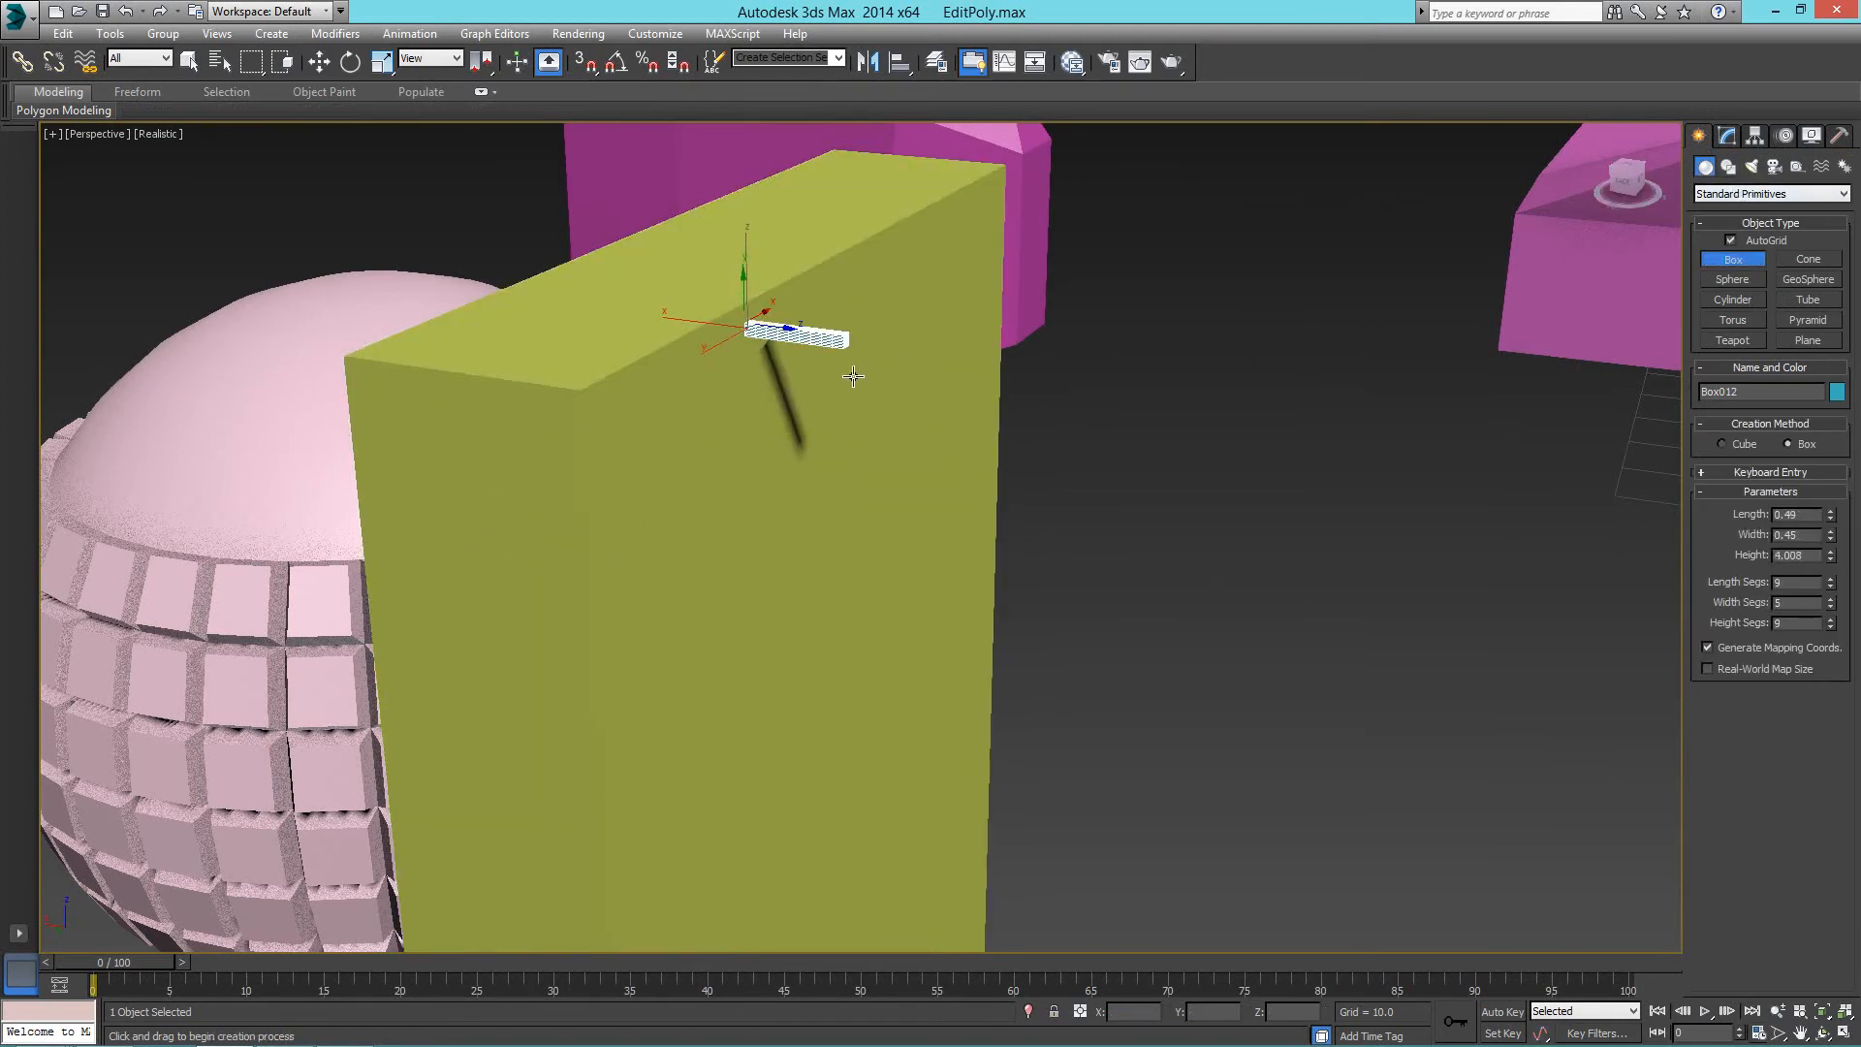
click(852, 378)
Set the marker box's length, width and height segments to 1.
right_click(1831, 584)
right_click(1831, 605)
right_click(1831, 614)
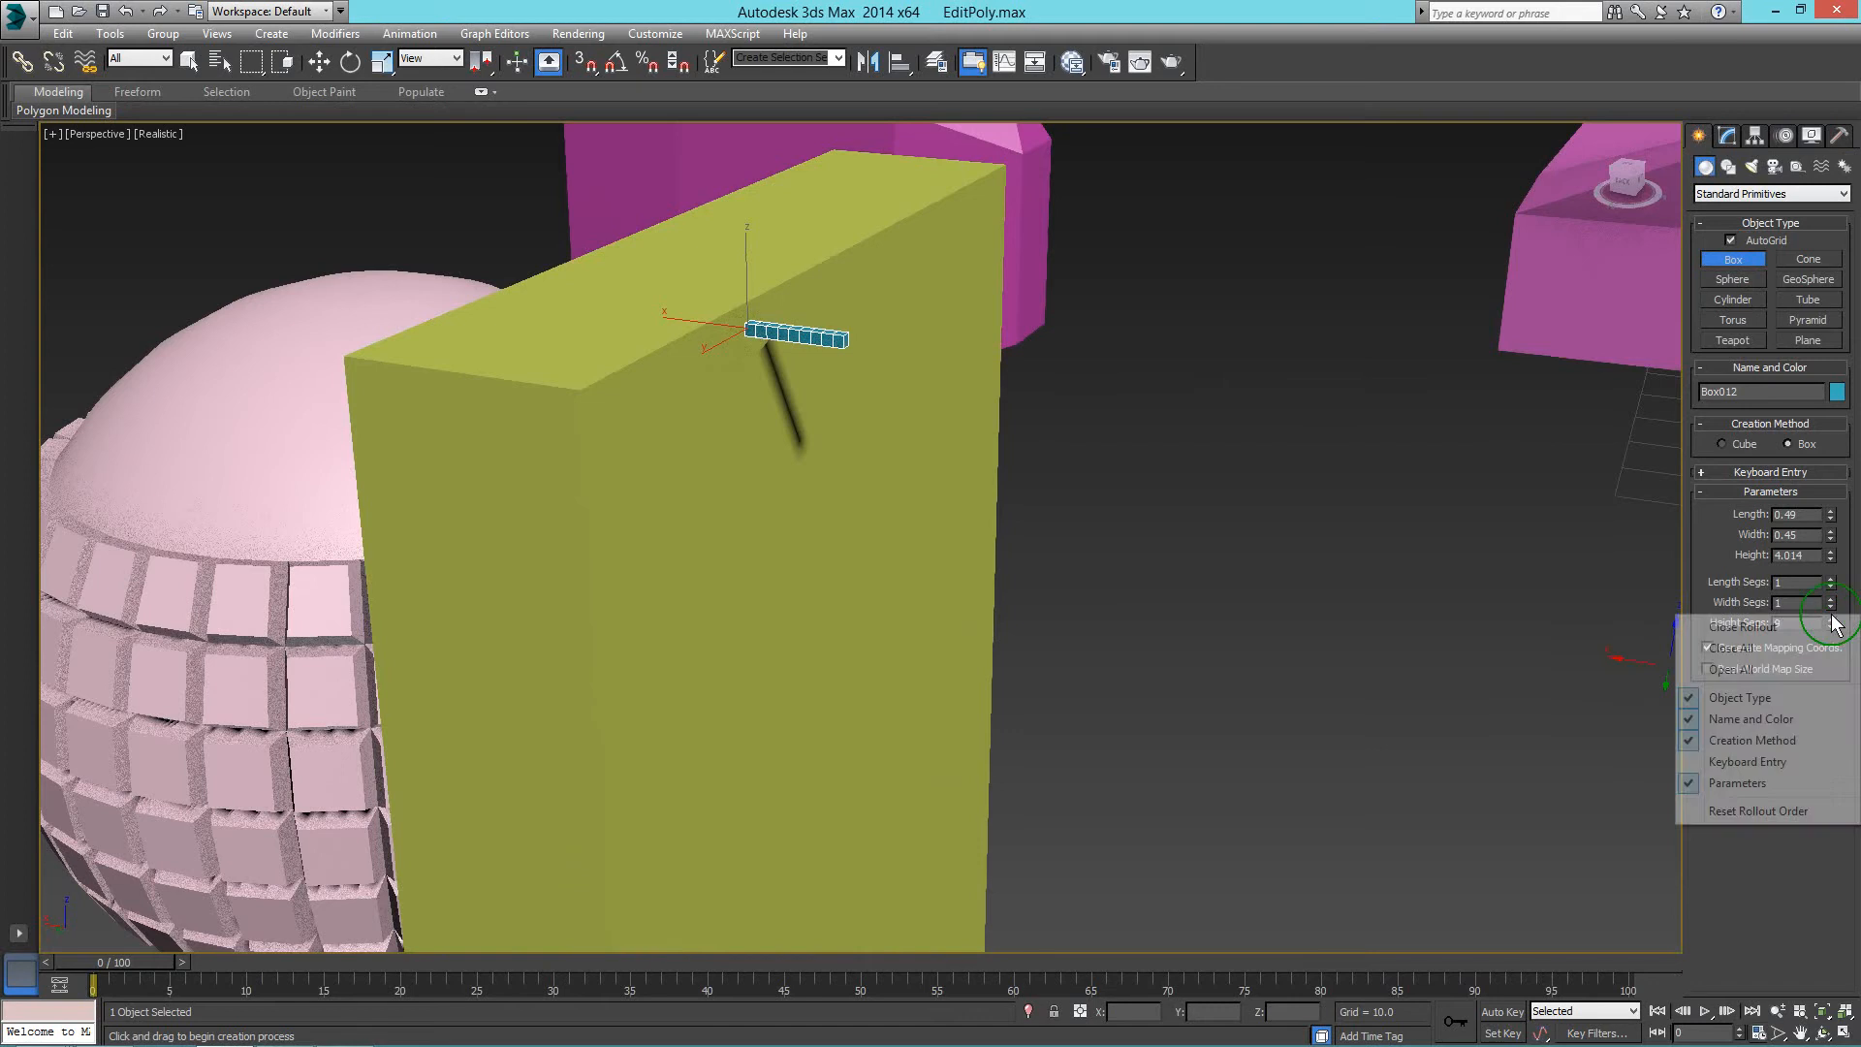
click(1845, 591)
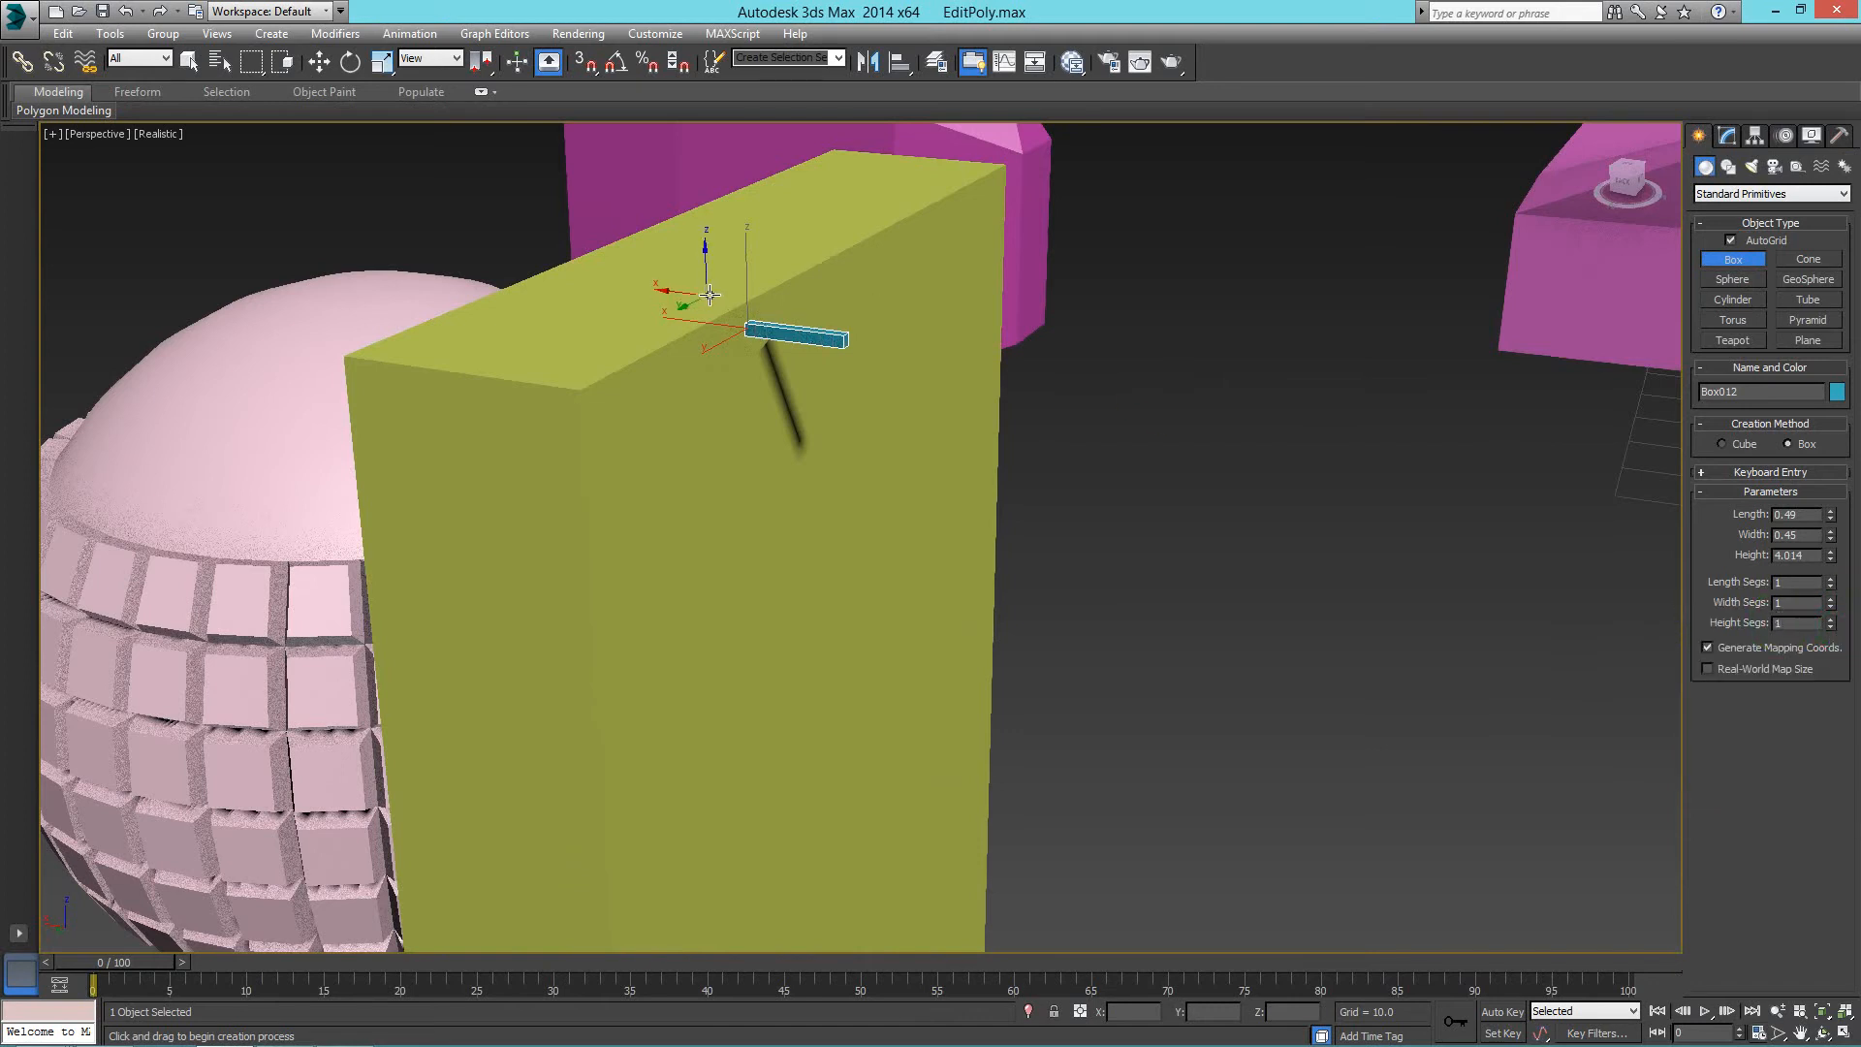
Create a second thin marker box standing upright on the top face and reselect the yellow-green box.
drag(719, 295, 736, 297)
click(729, 200)
right_click(798, 282)
click(711, 367)
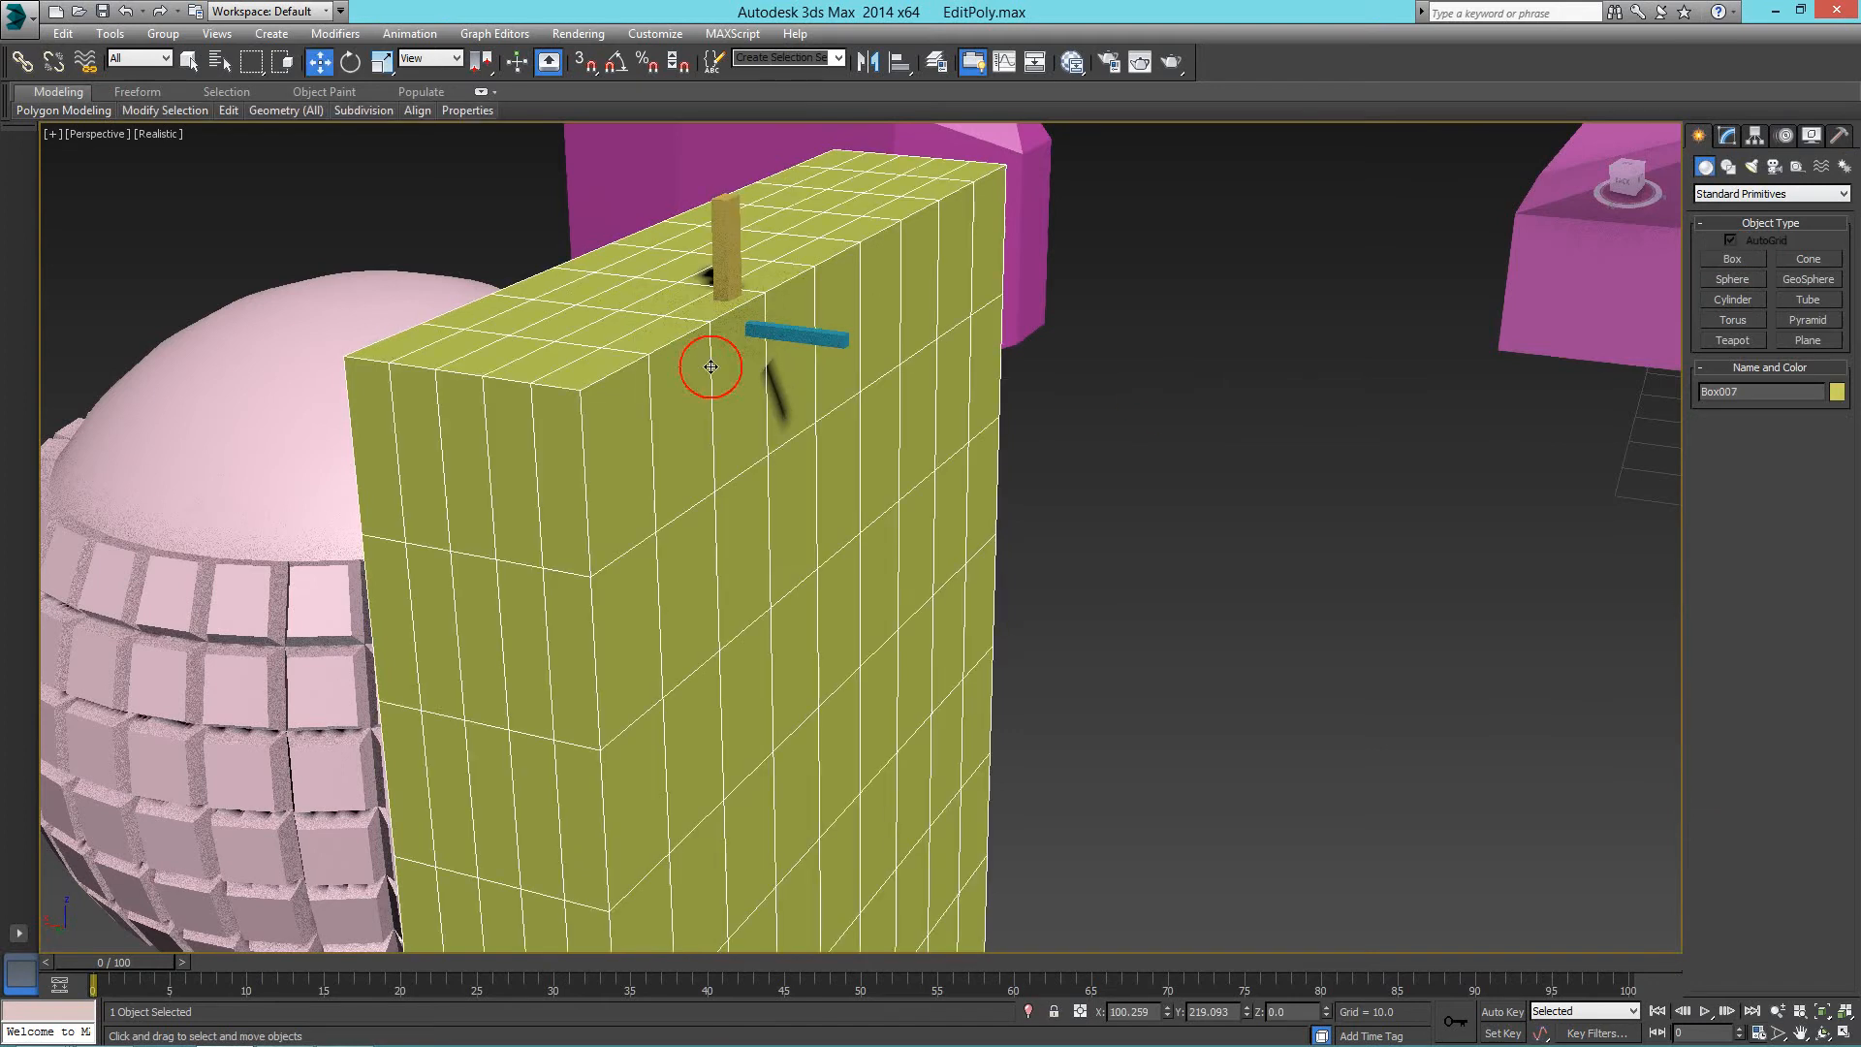
Examine from the side how the marker on the broad face is oriented relative to the upright one.
click(809, 337)
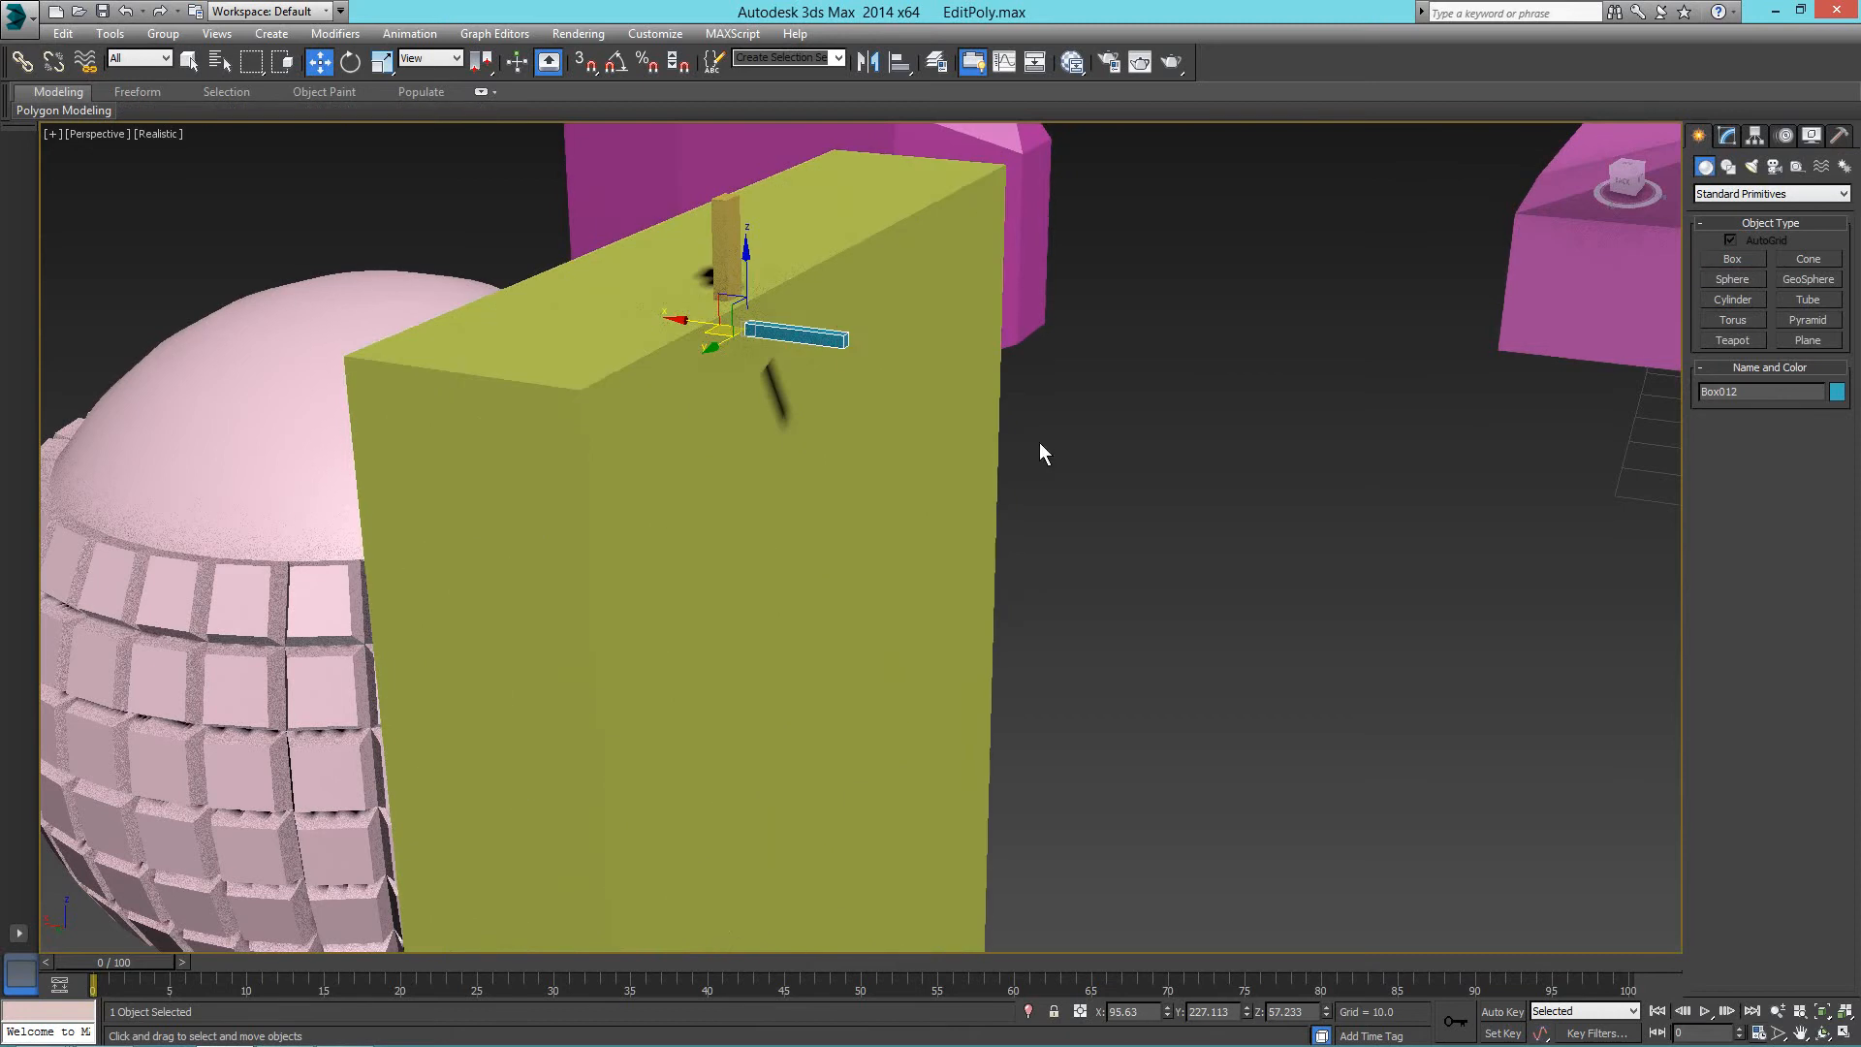
click(869, 327)
alt+middle_drag(808, 325, 886, 264)
click(885, 254)
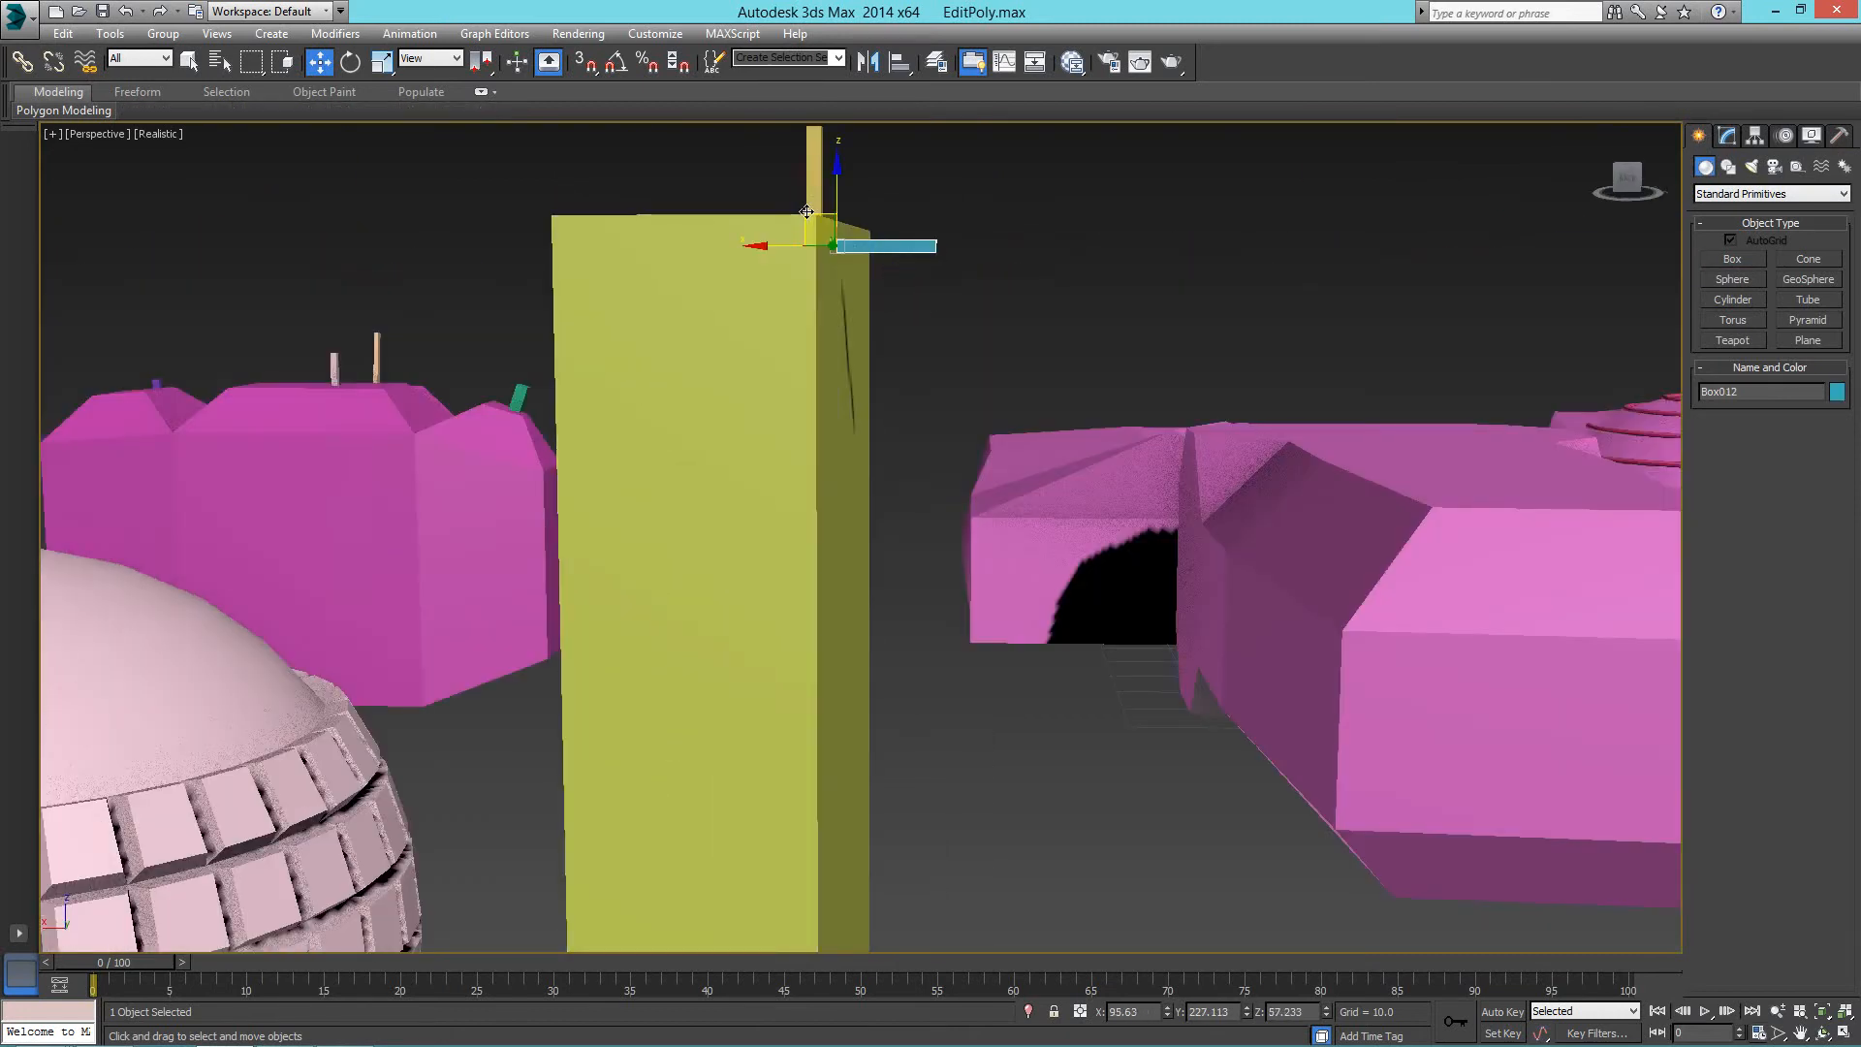
Rotate the upright marker to demonstrate the angle between the two face directions, and undo the rotation.
click(805, 211)
key(e)
drag(886, 206, 818, 141)
key(ctrl+z)
Return to the yellow-green box's polygon level and reselect its broad face by angle.
click(776, 387)
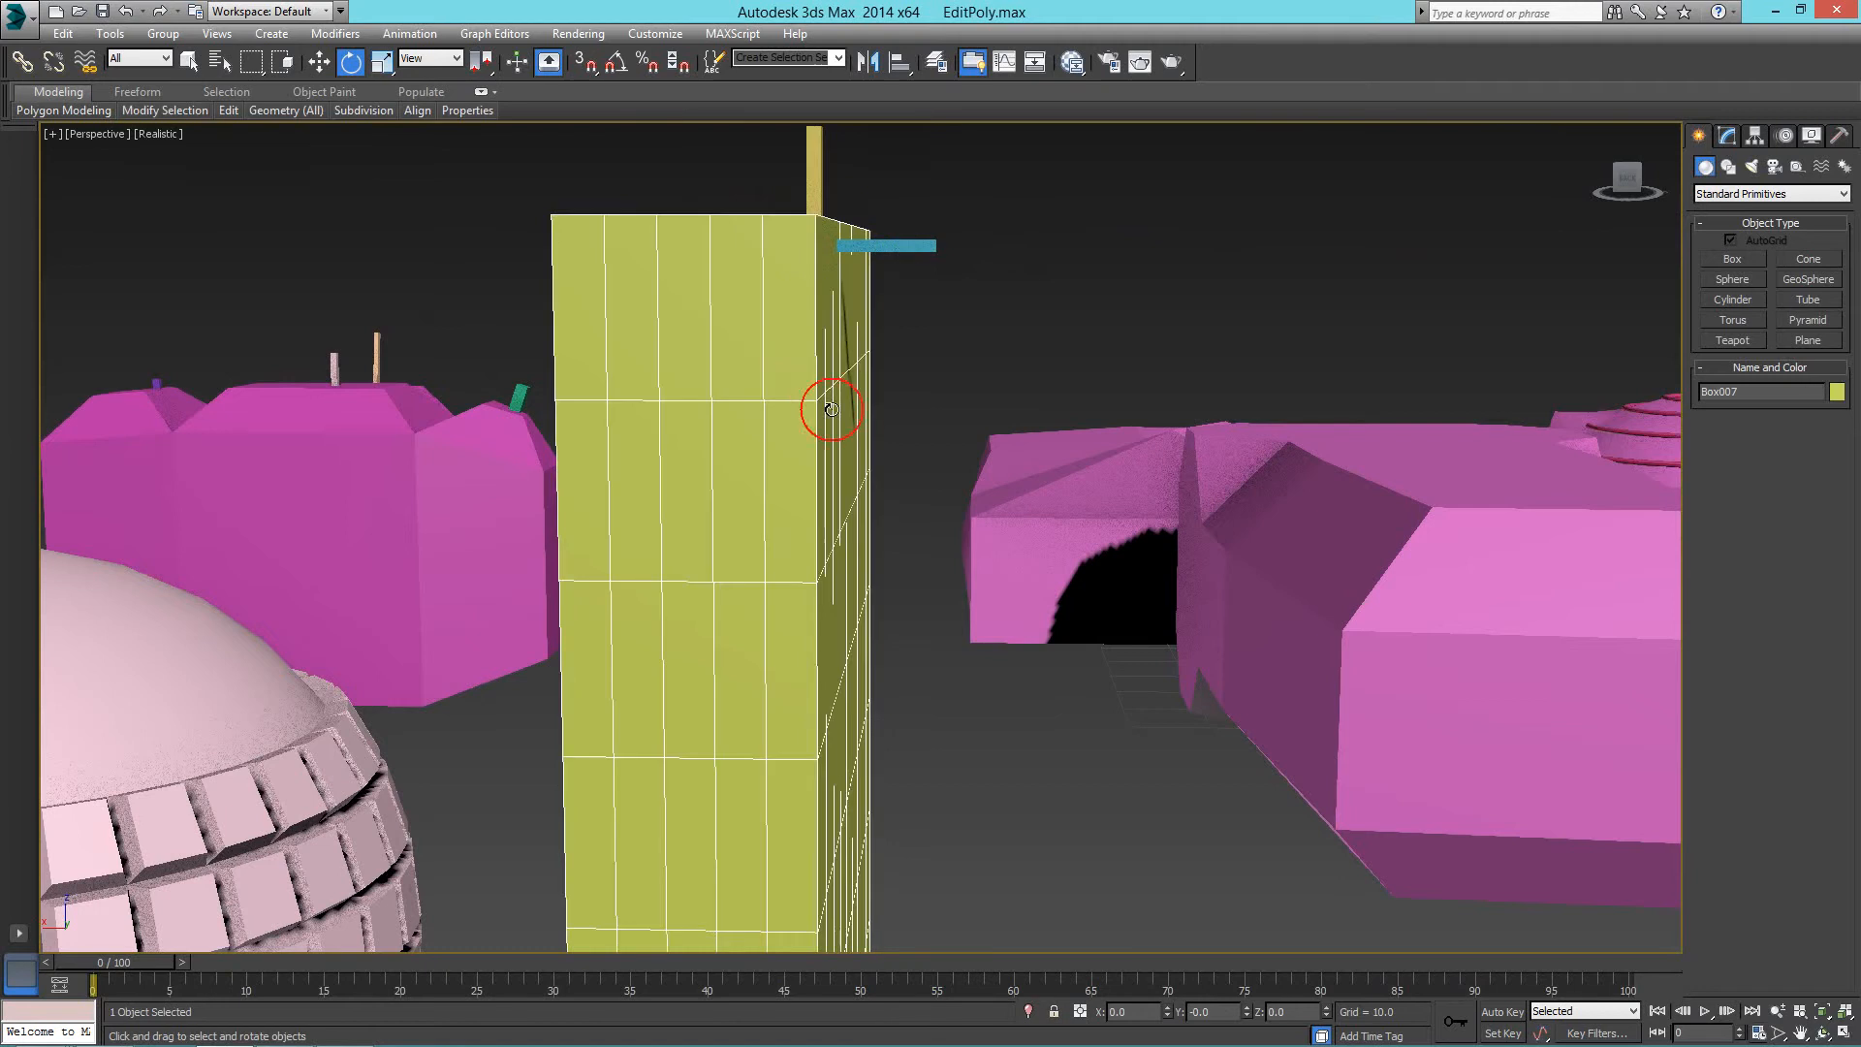
alt+middle_drag(1143, 318, 1092, 350)
key(4)
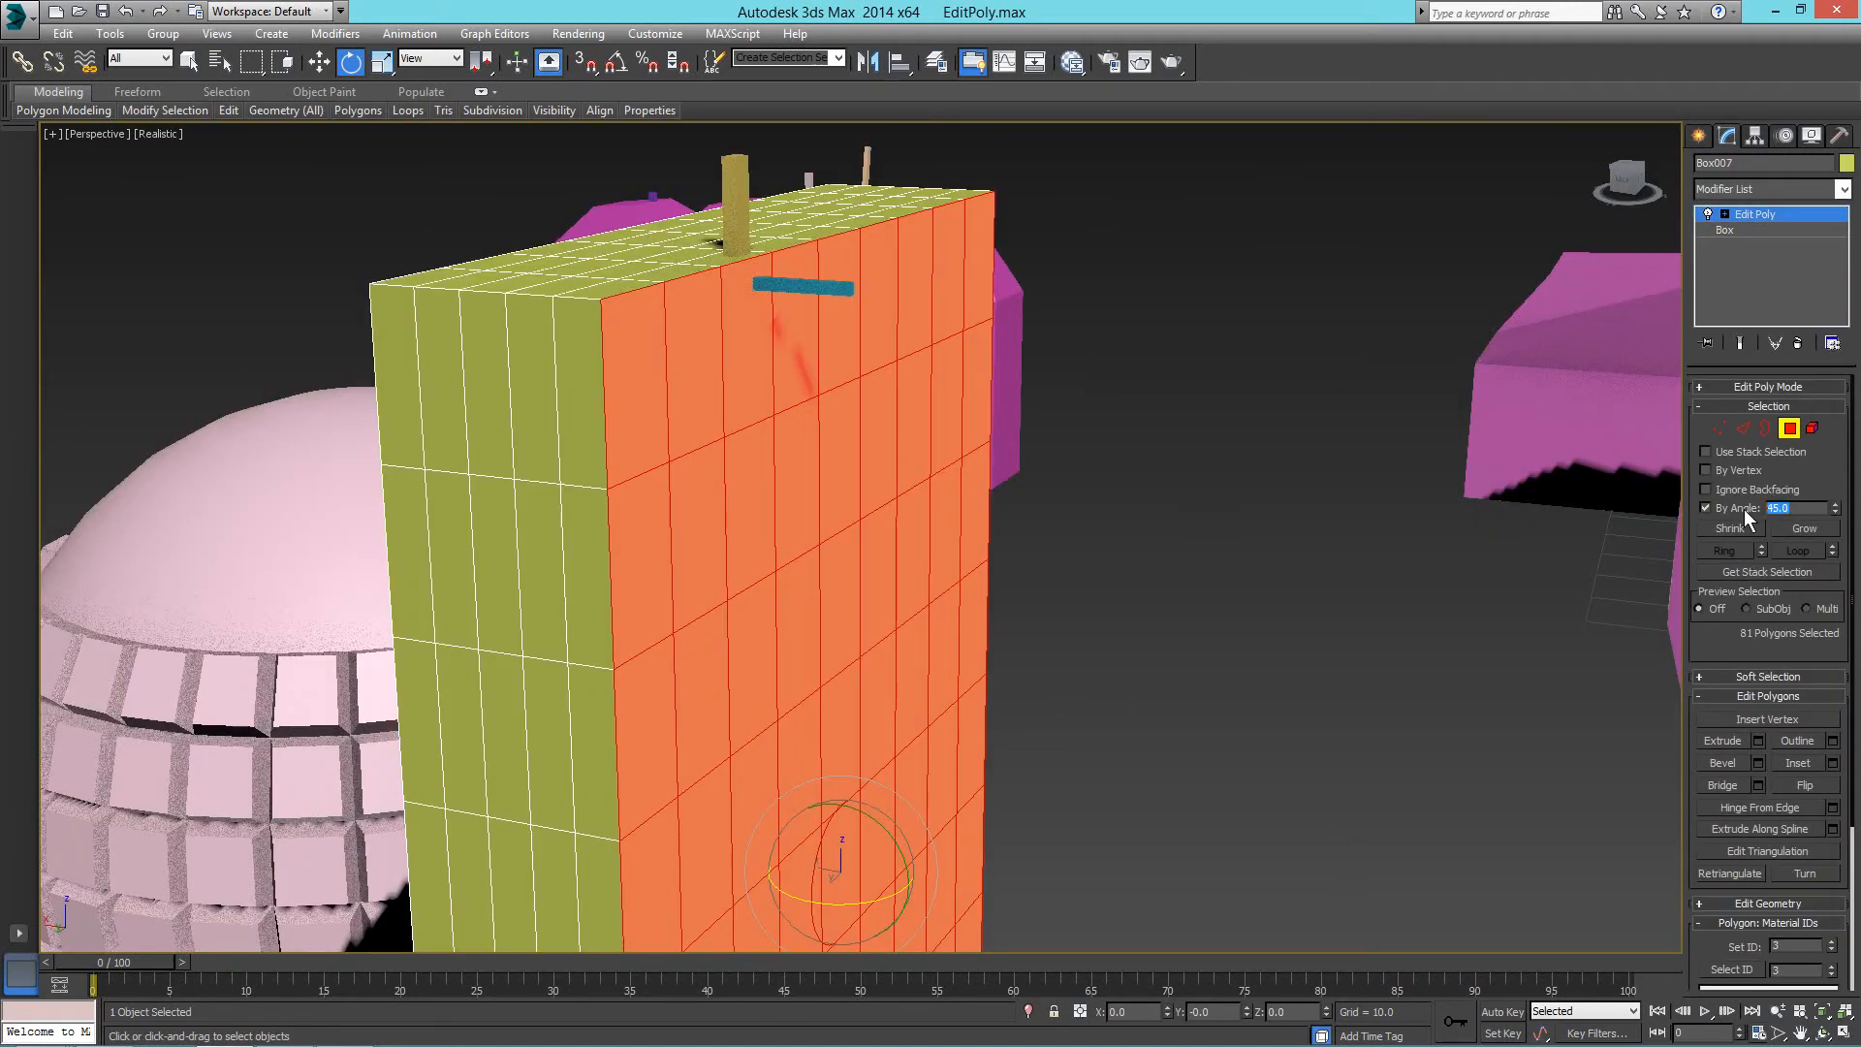
click(1196, 361)
click(765, 467)
Lower the By Angle threshold to 0.01 and select polygons on the broad face with it.
drag(1836, 514, 1835, 609)
click(842, 514)
click(709, 552)
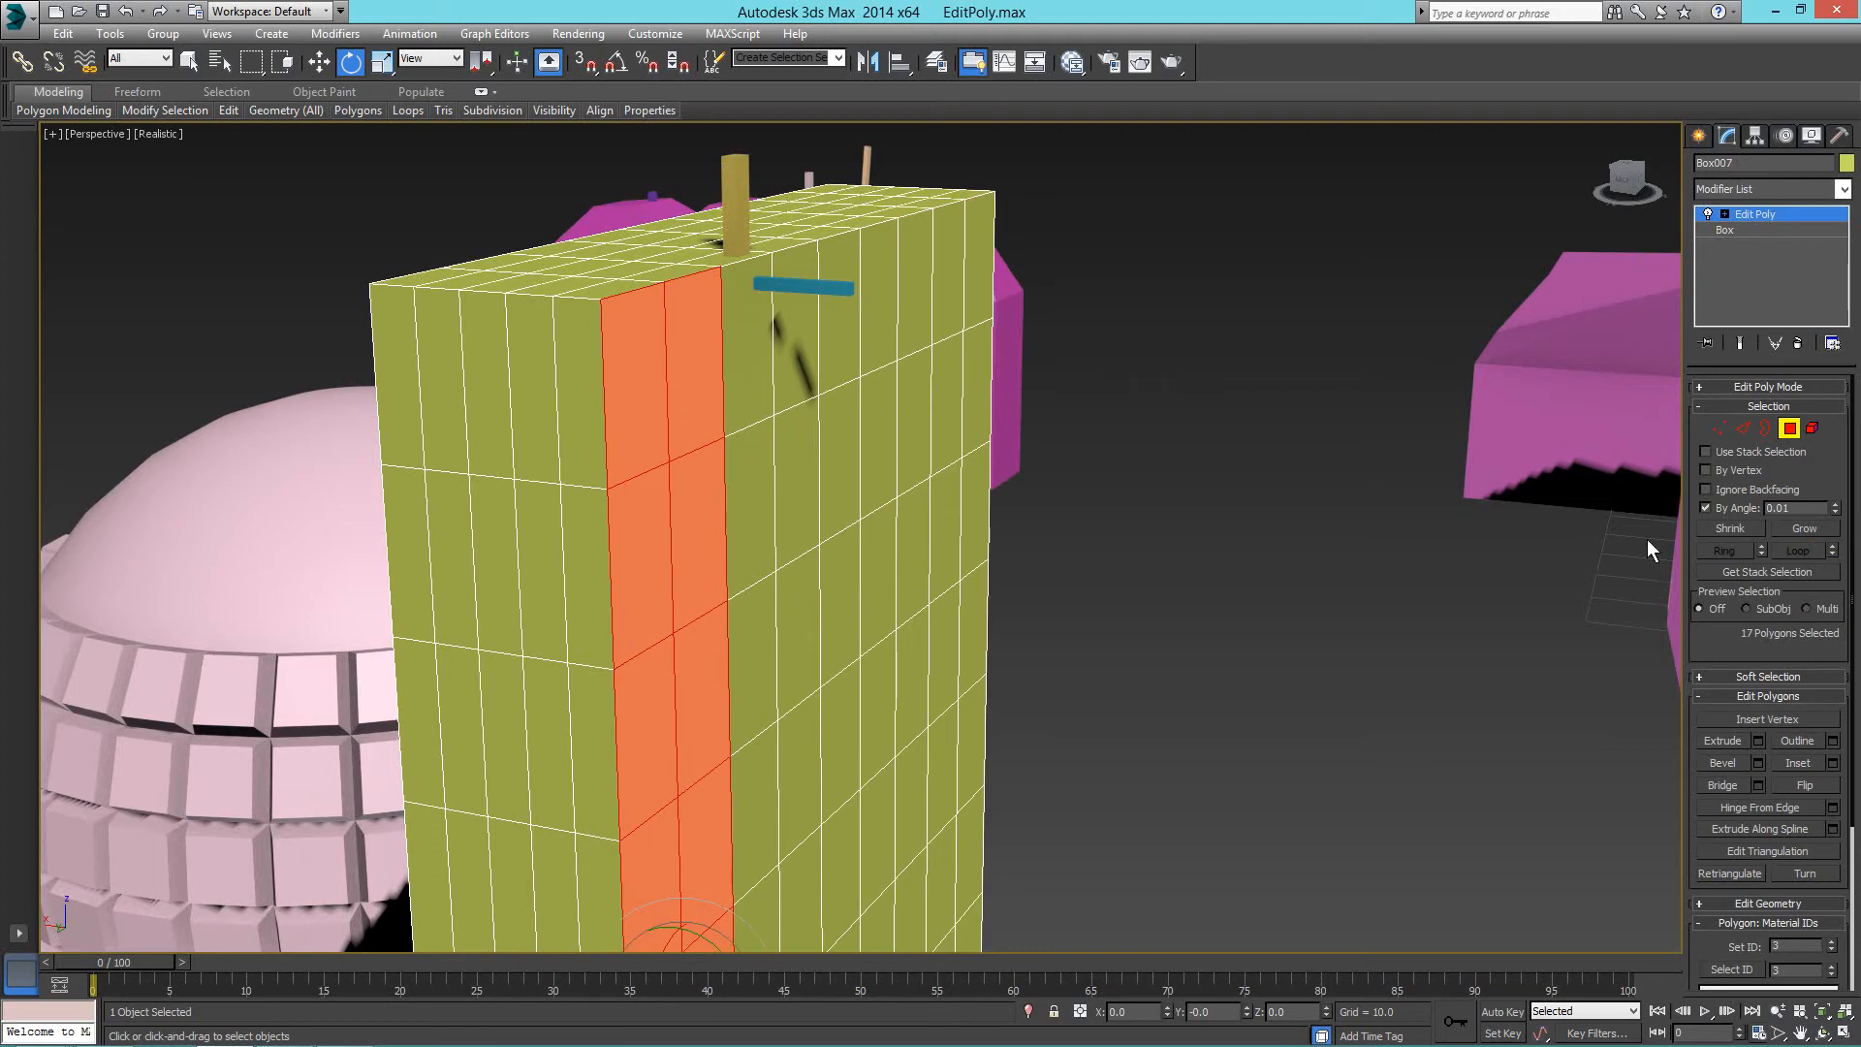
Raise the By Angle threshold to 3.016 and select the whole broad face again.
click(749, 503)
middle_drag(922, 669, 922, 420)
scroll(922, 419, down, 5)
alt+middle_drag(876, 489, 853, 288)
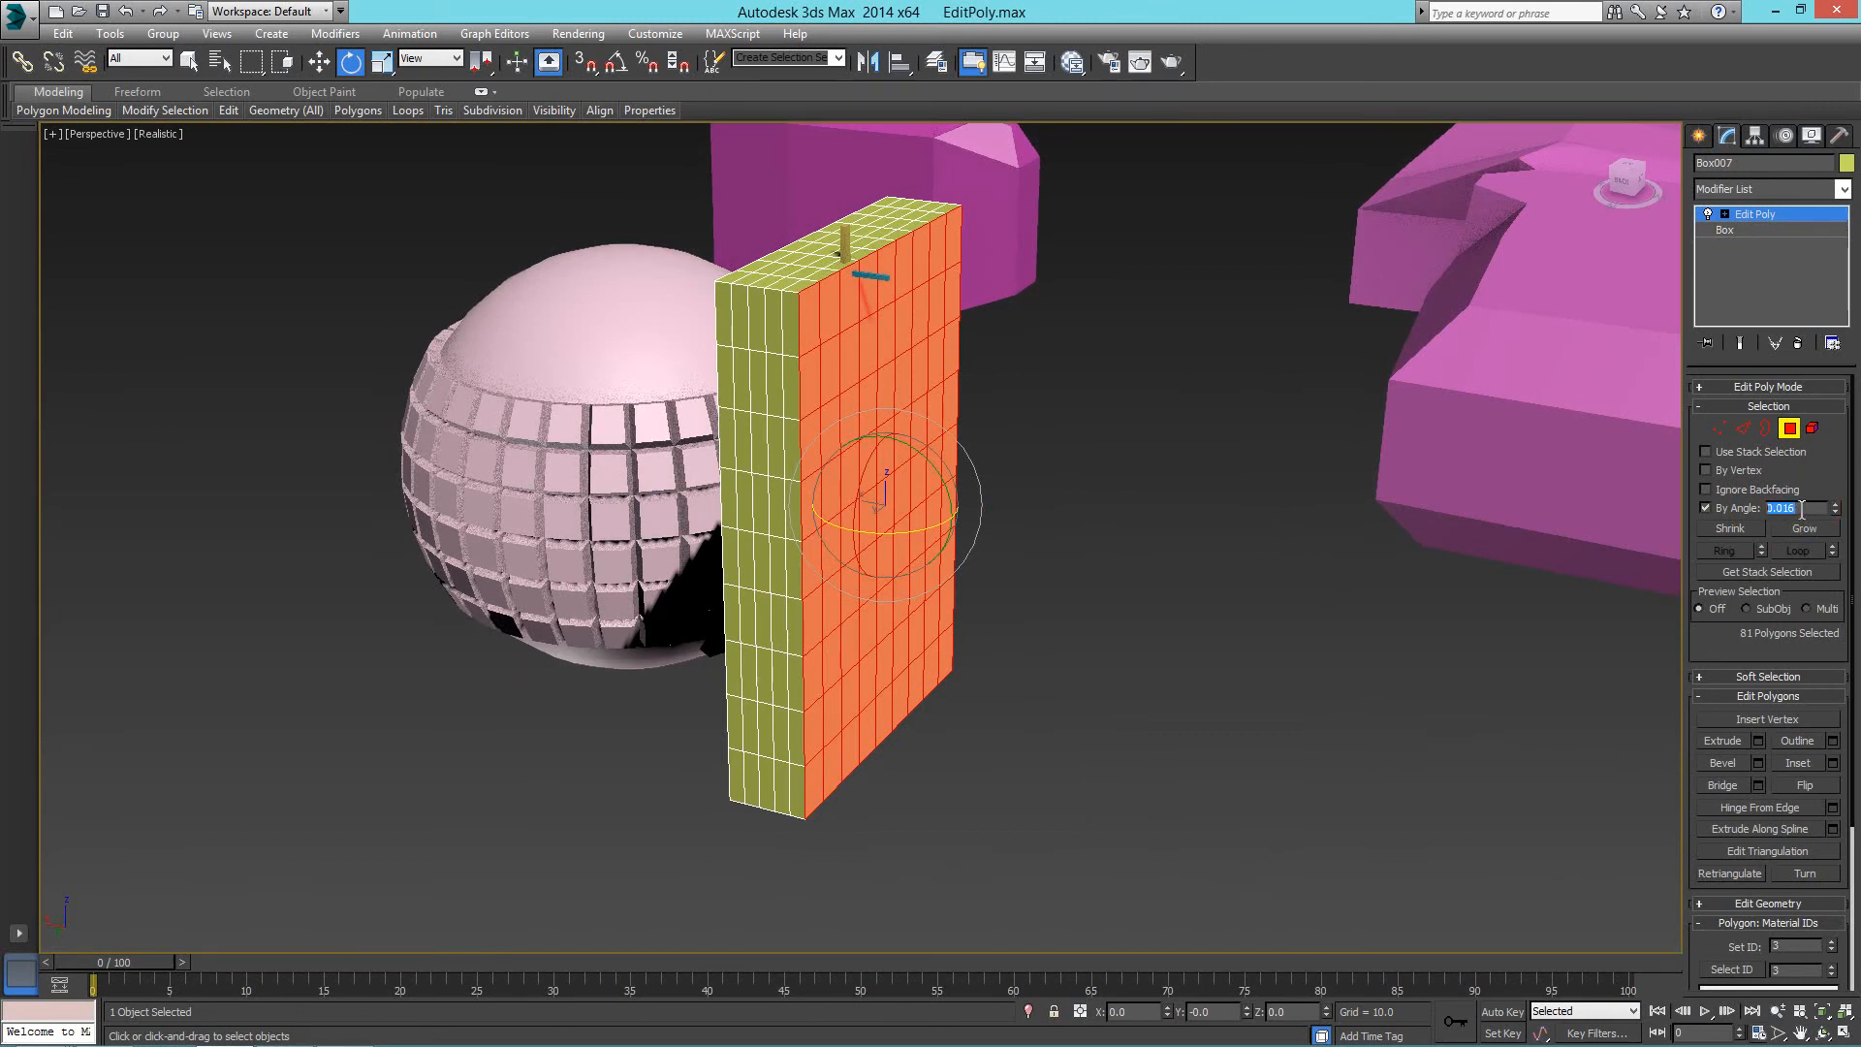
Leave the box's polygon level and select the beveled sphere.
right_click(1144, 511)
click(1097, 487)
click(627, 430)
middle_drag(603, 481, 744, 589)
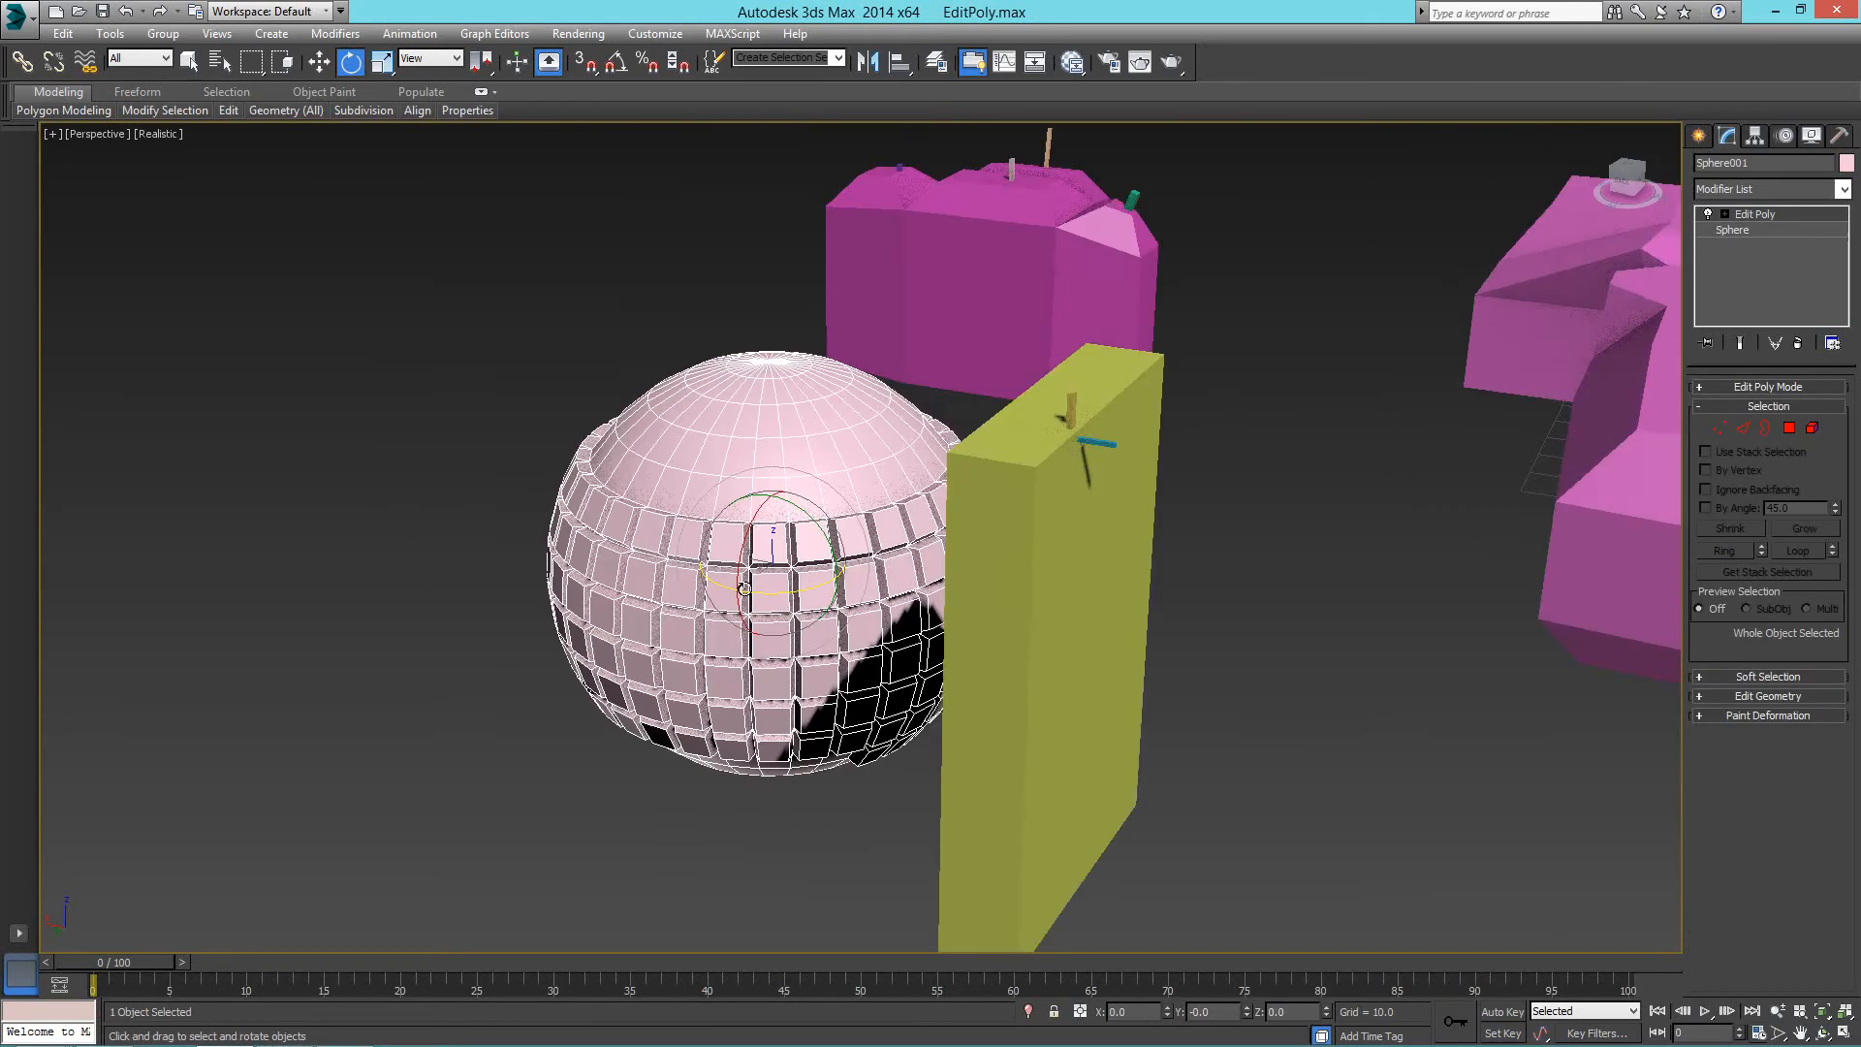
Select the beveled sphere's smooth cap polygons using By Angle at 45, and return to the object's top level.
scroll(744, 589, up, 2)
click(1789, 428)
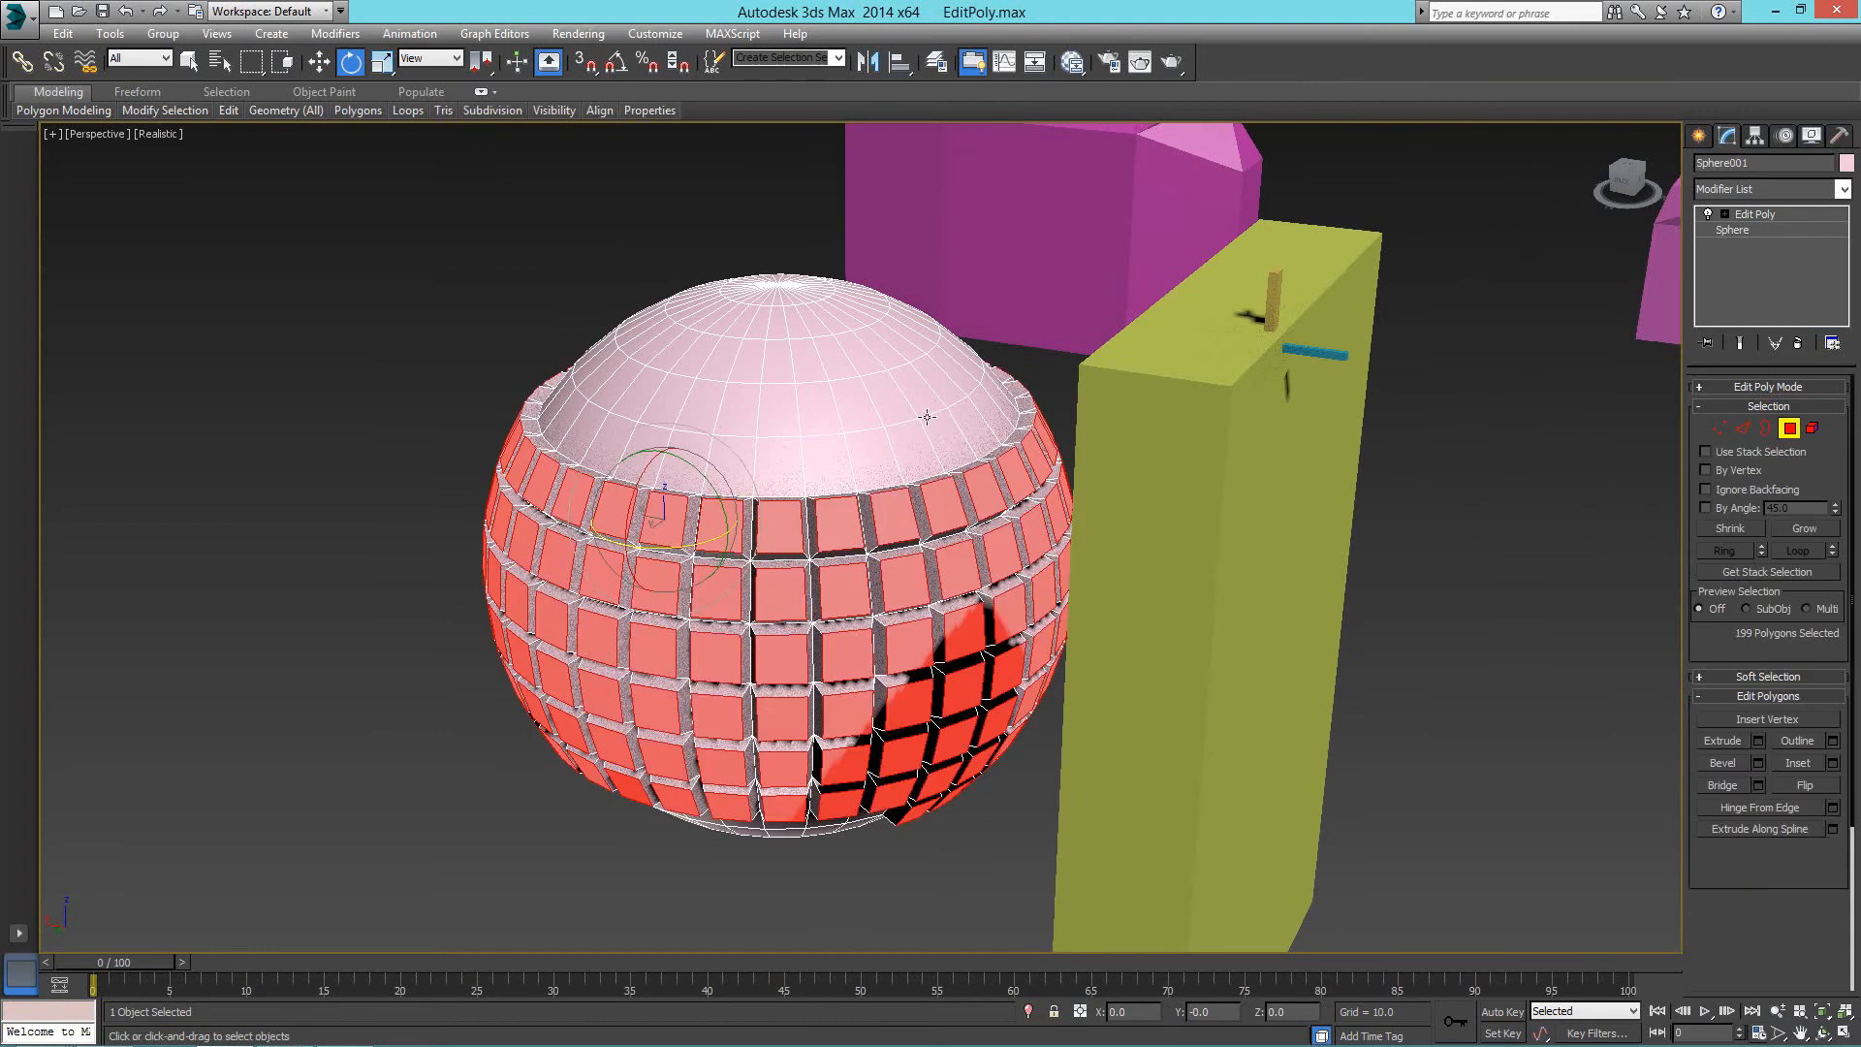
click(1732, 514)
click(789, 423)
alt+middle_drag(789, 423, 921, 610)
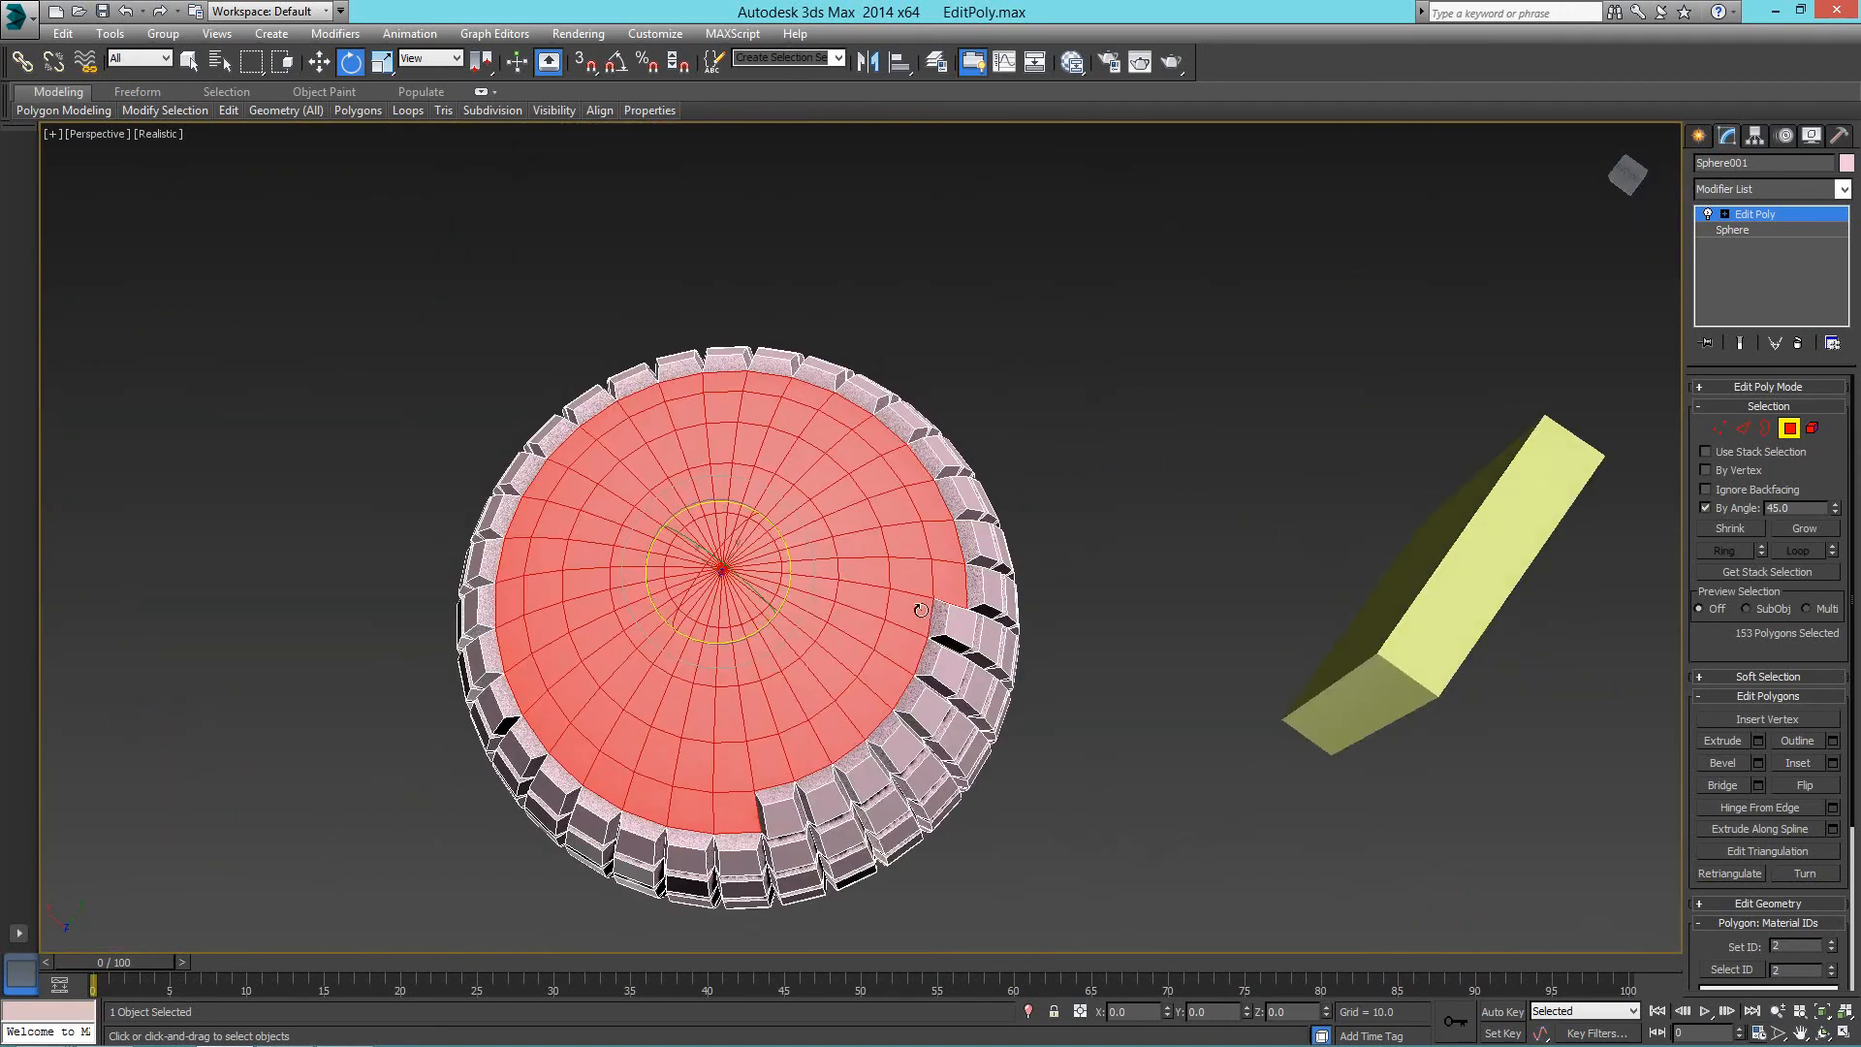
alt+middle_drag(780, 515, 1009, 593)
right_click(1072, 540)
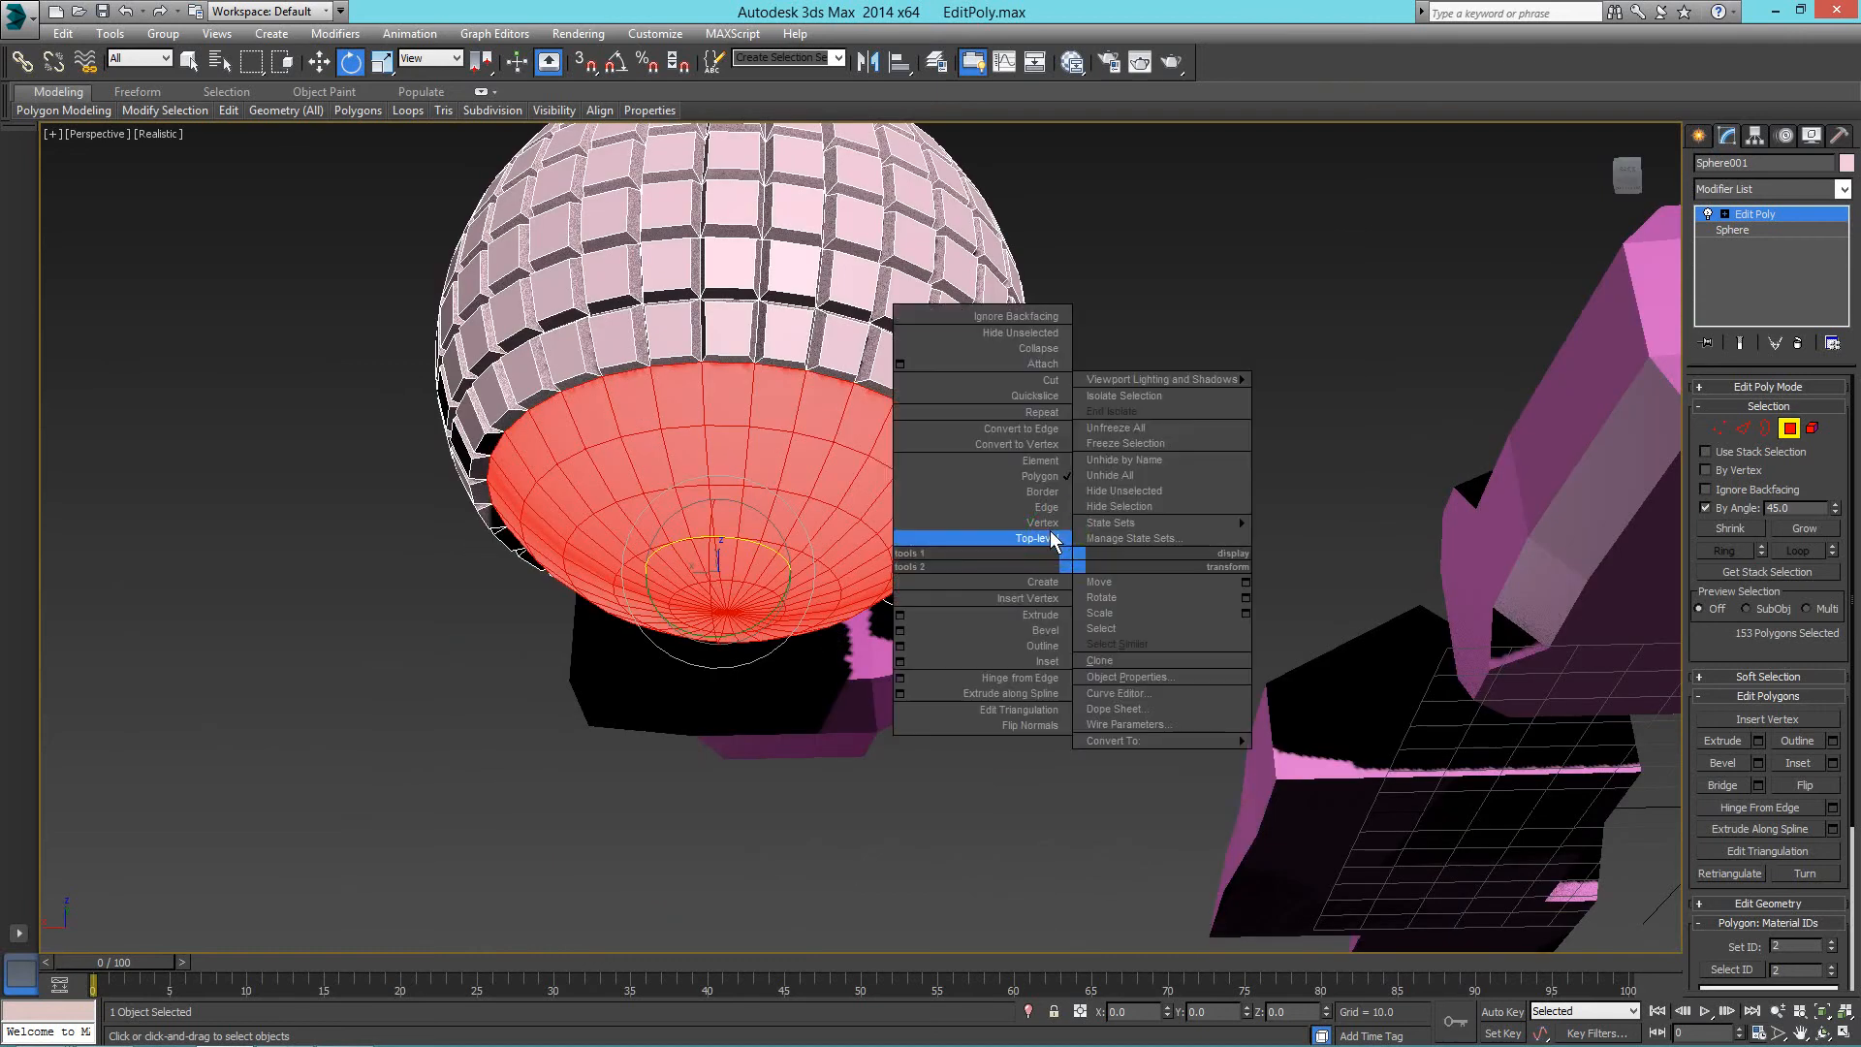
click(984, 536)
Select the yellow-green box and pick one whole broad face at polygon level using By Angle at 45.
alt+middle_drag(1183, 416, 897, 605)
click(859, 485)
alt+middle_drag(858, 485, 746, 572)
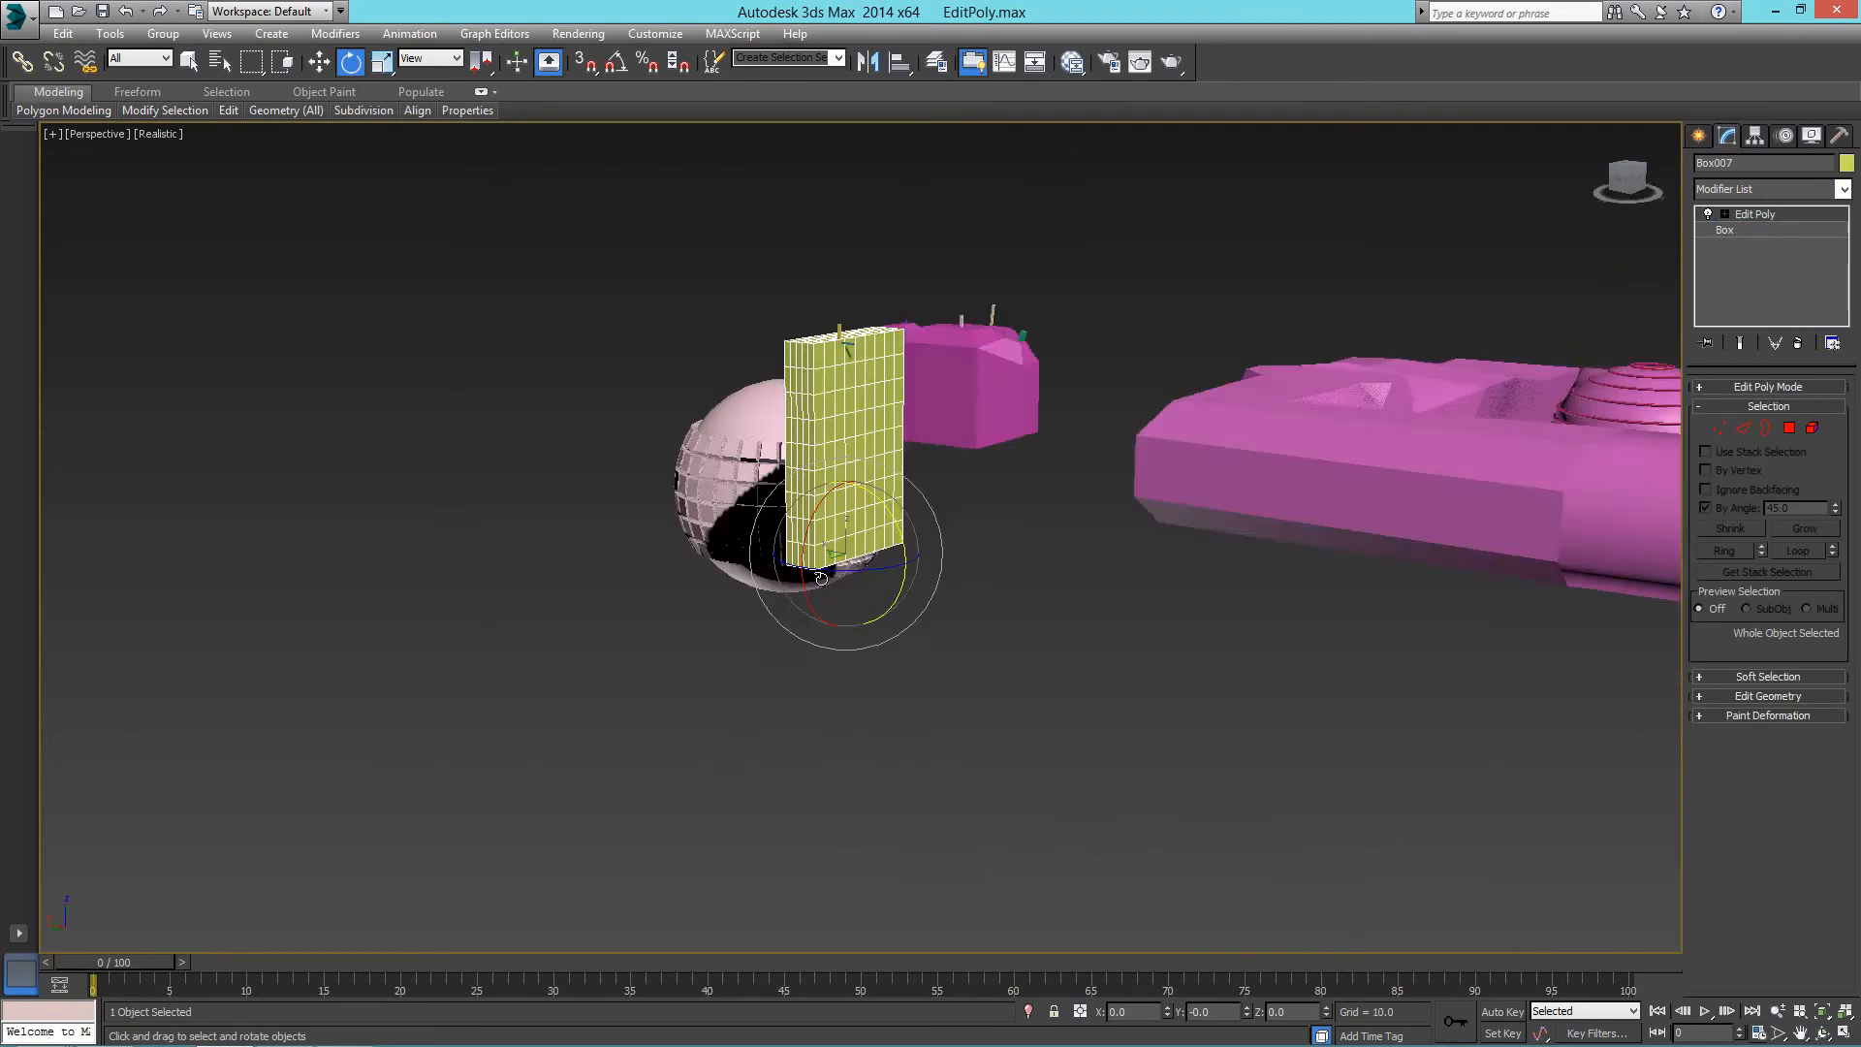
scroll(864, 439, up, 5)
middle_drag(864, 438, 863, 582)
middle_drag(927, 508, 940, 506)
key(4)
click(954, 518)
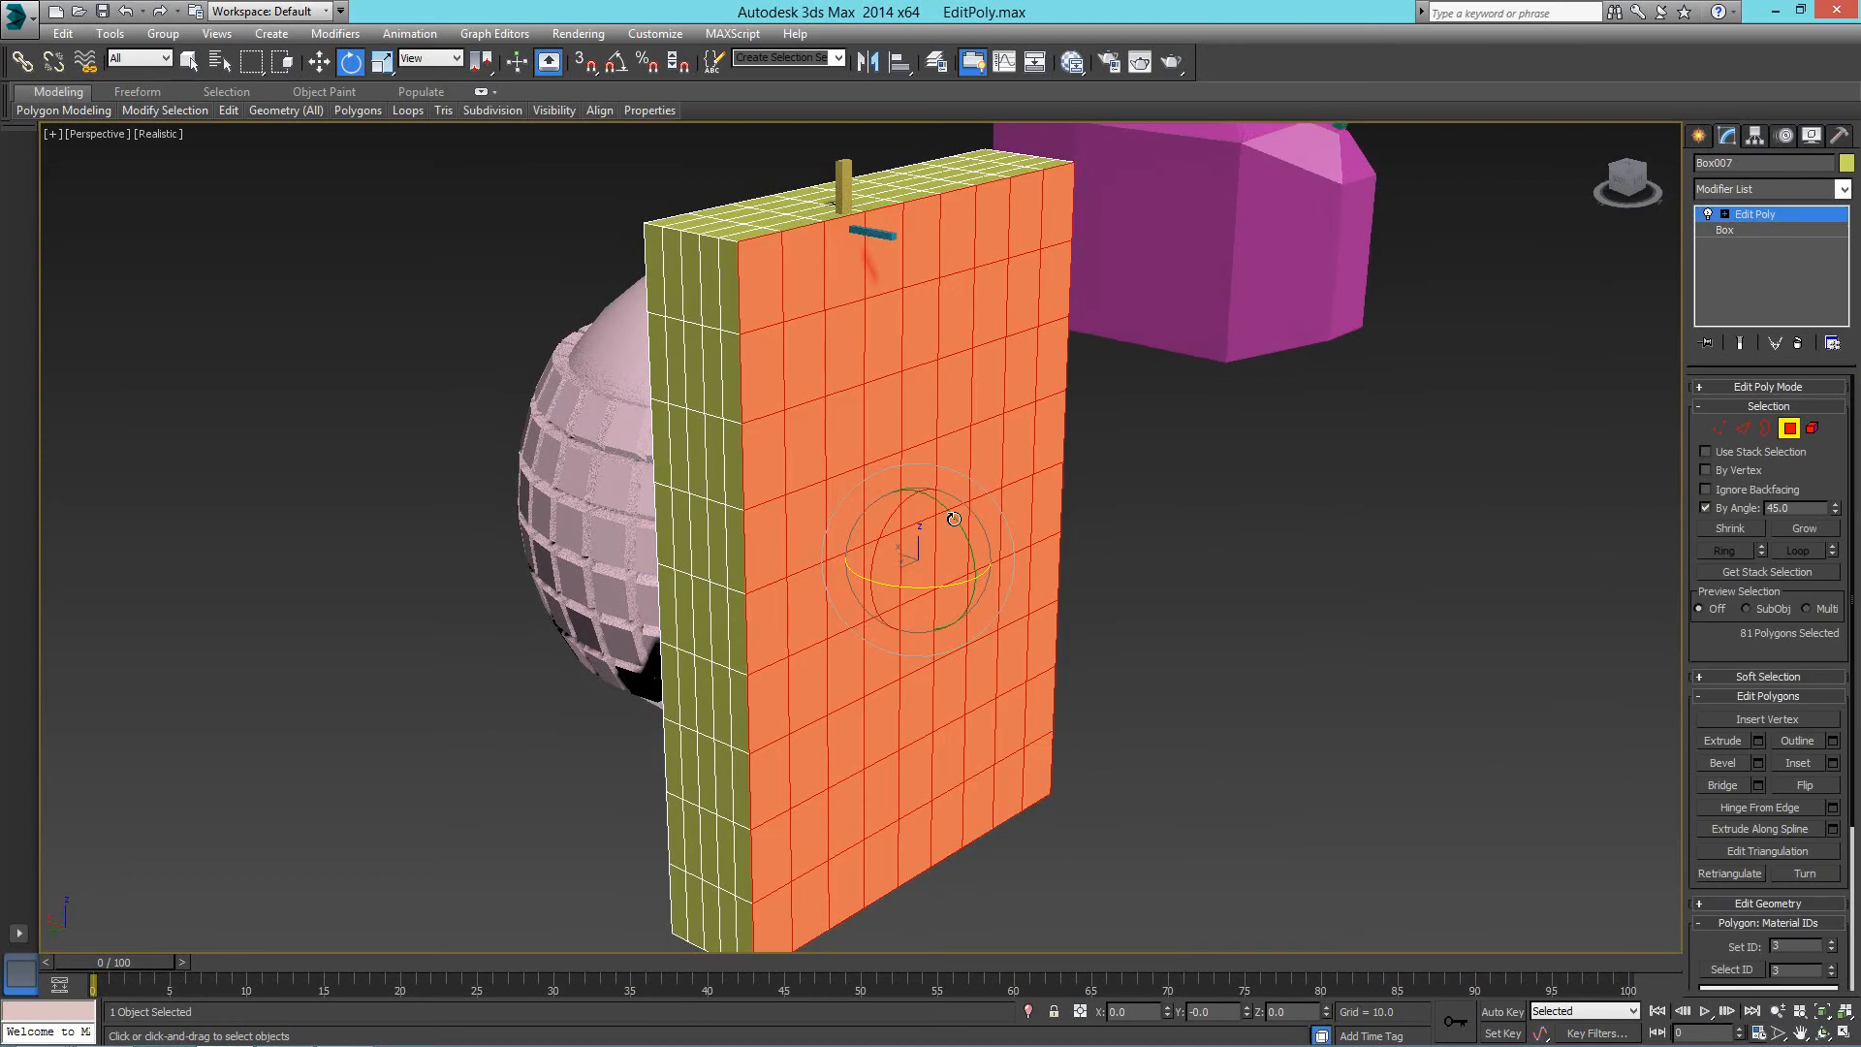
Add both narrow vertical sides and the opposite broad face of the box to the polygon selection.
alt+middle_drag(890, 276, 919, 289)
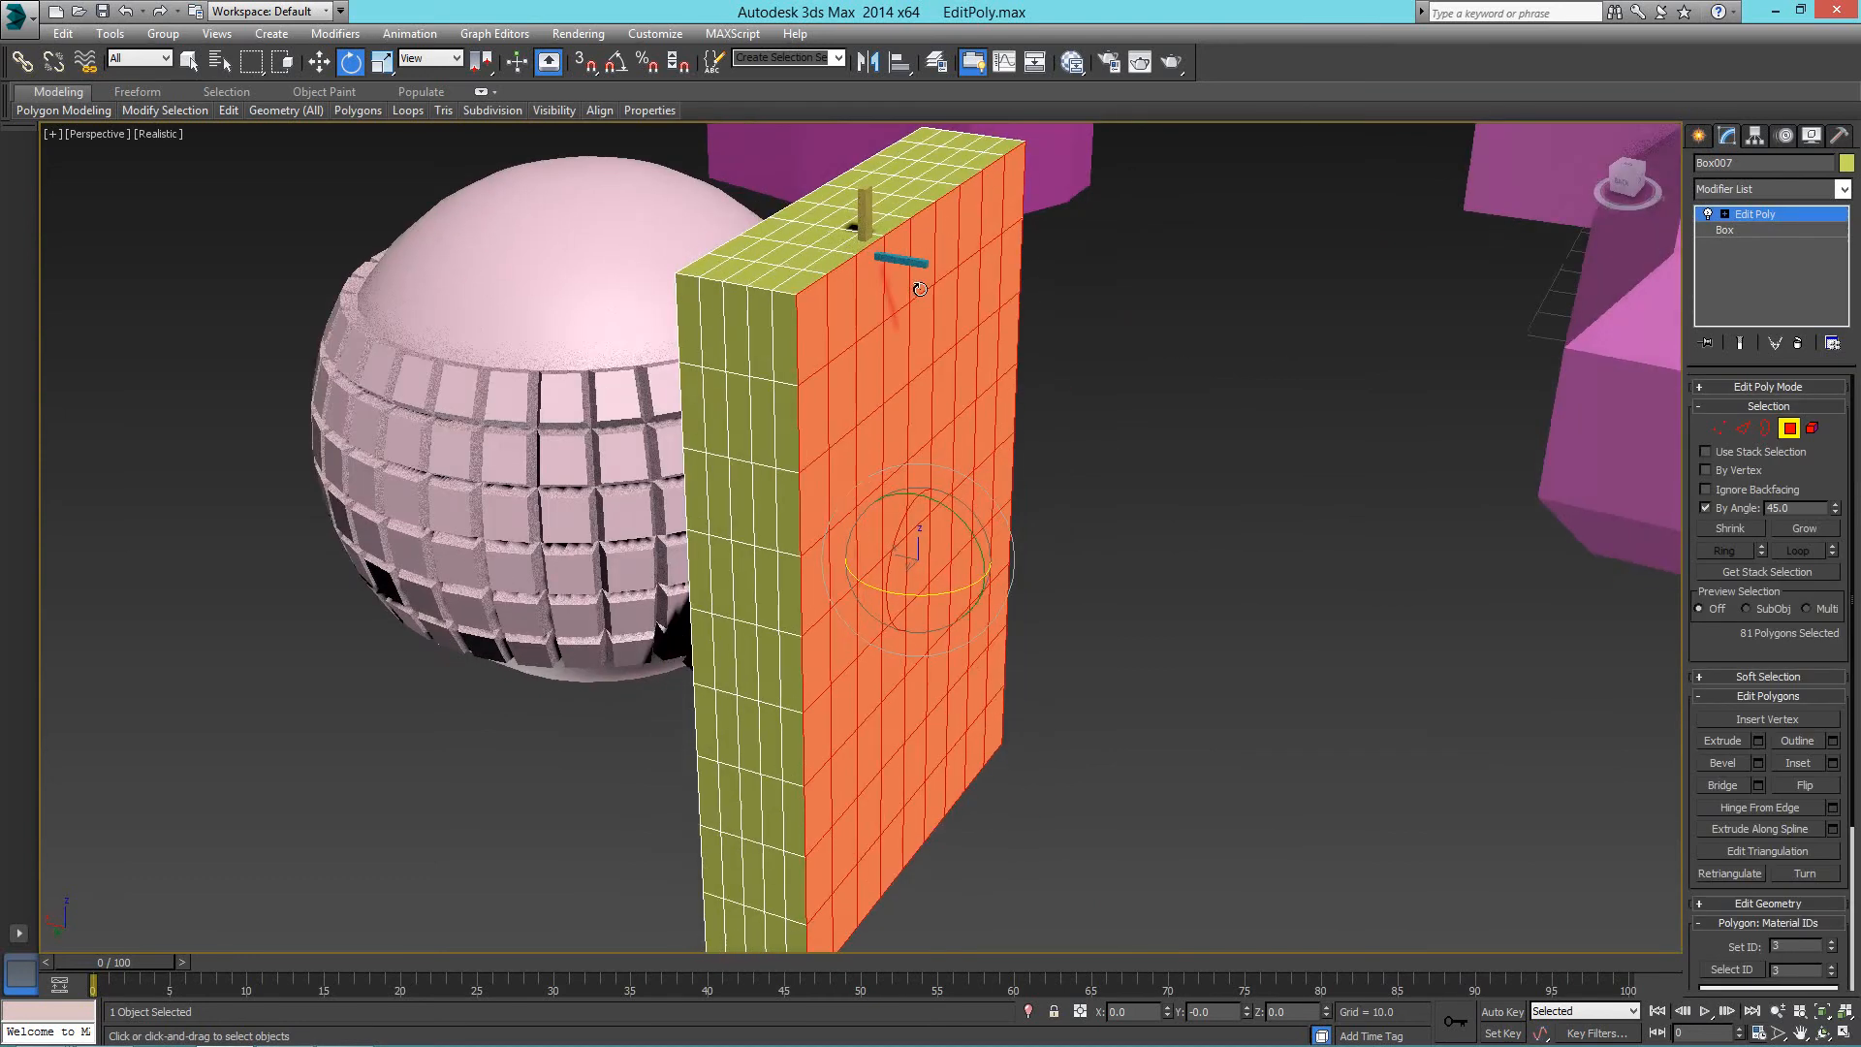
alt+middle_drag(1052, 475, 1004, 448)
ctrl+click(698, 406)
alt+middle_drag(698, 405, 866, 469)
ctrl+click(741, 469)
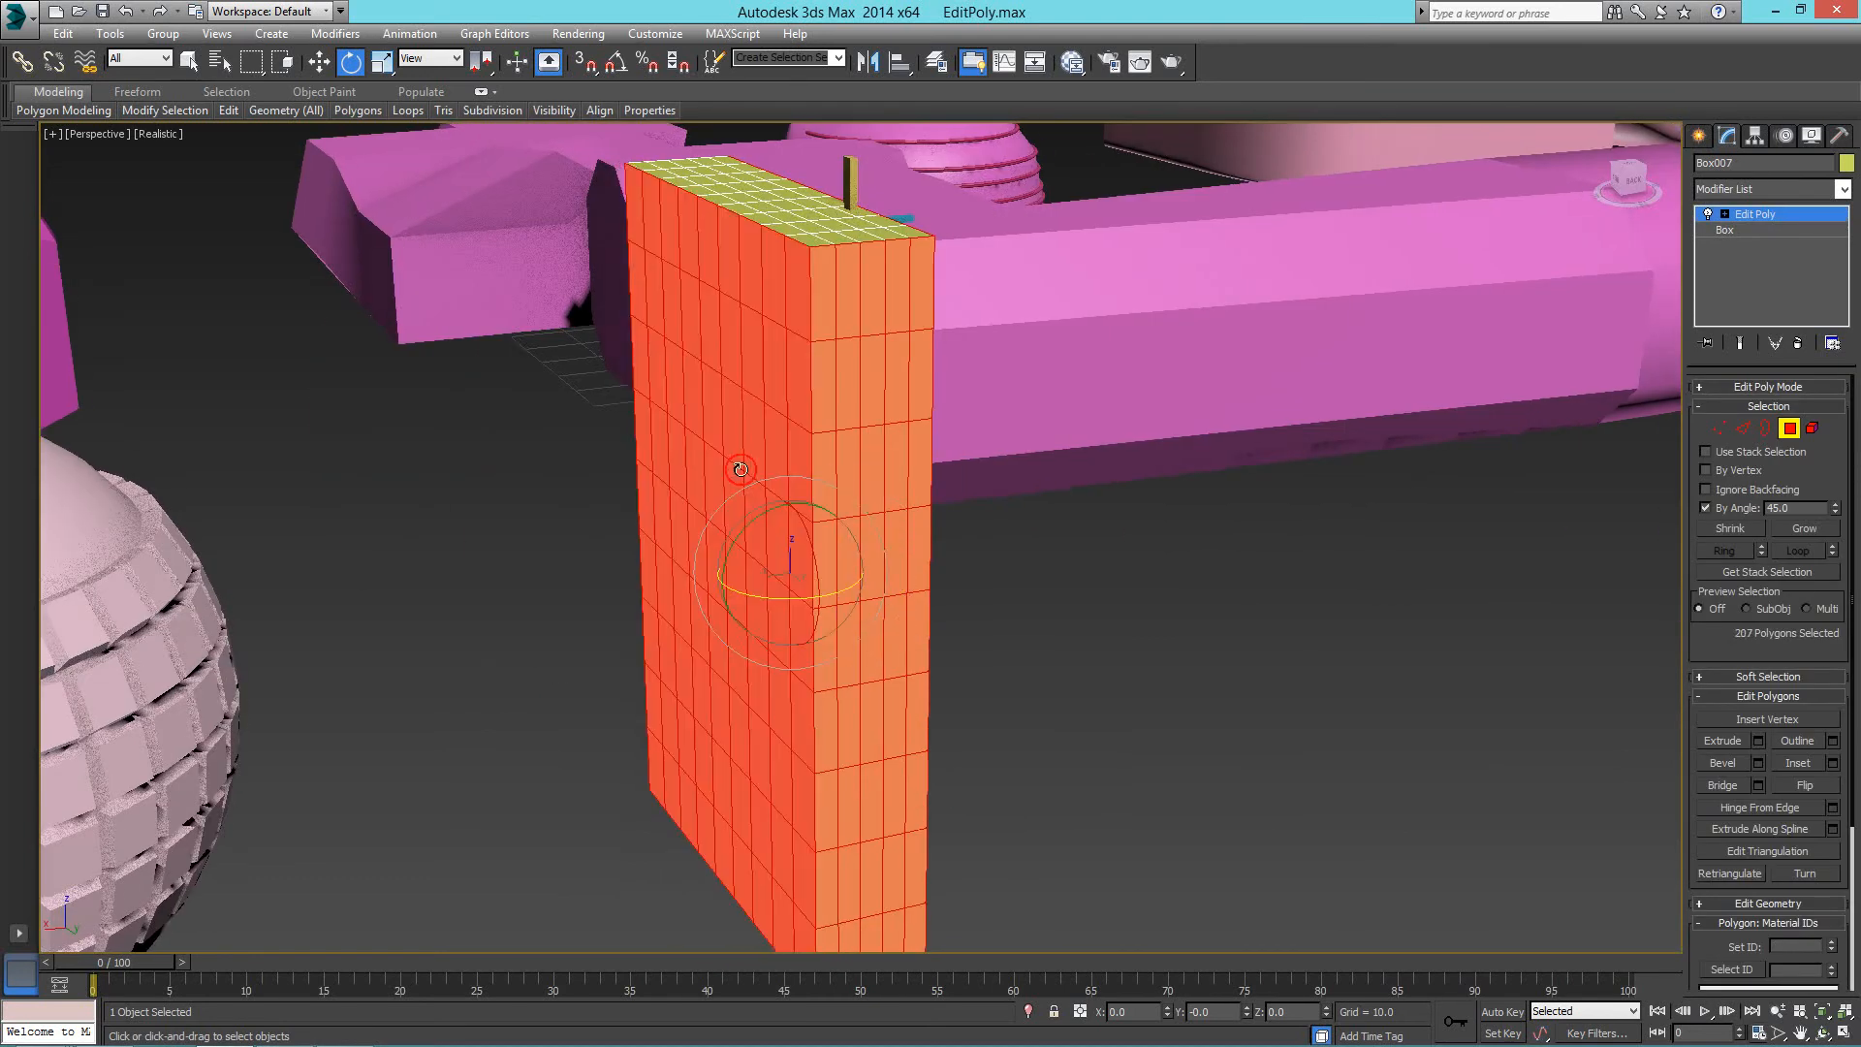
alt+middle_drag(741, 469, 939, 396)
ctrl+click(824, 488)
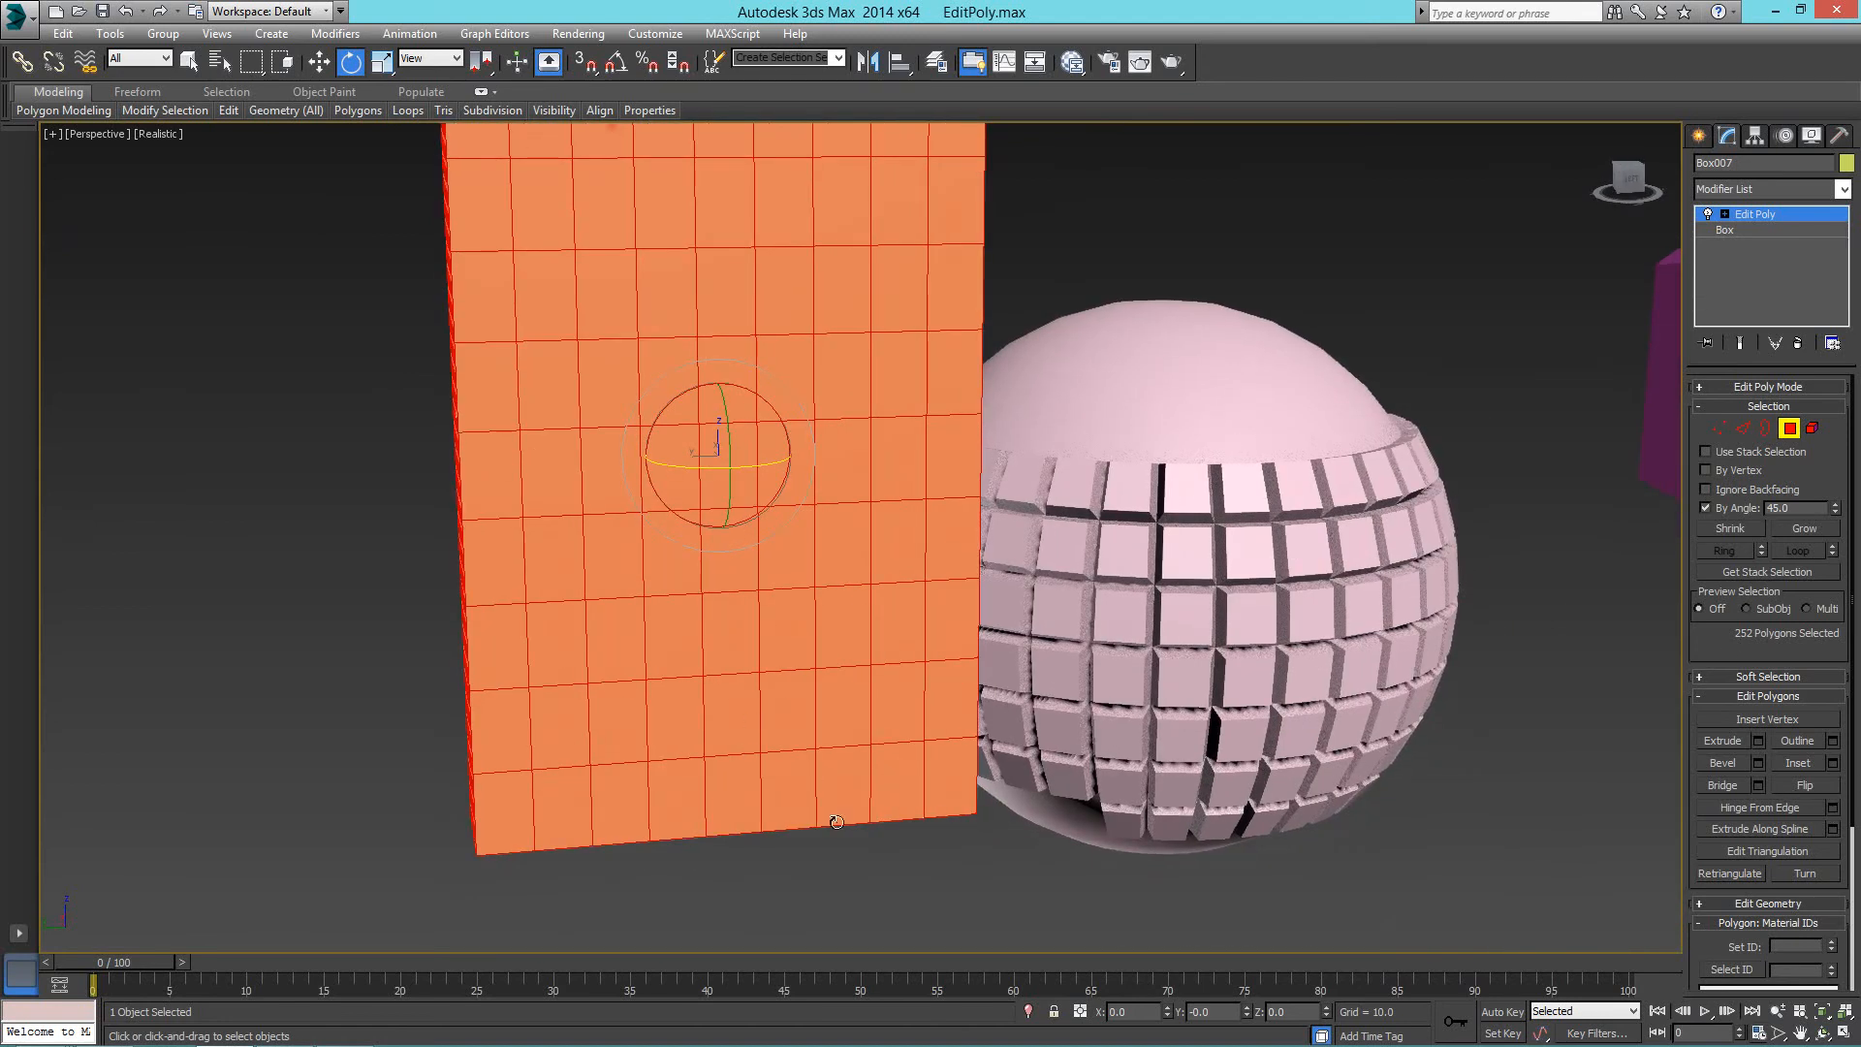
Turn off By Angle and deselect a block three polygons wide and two high at the broad face's bottom centre.
click(1717, 514)
alt+click(676, 799)
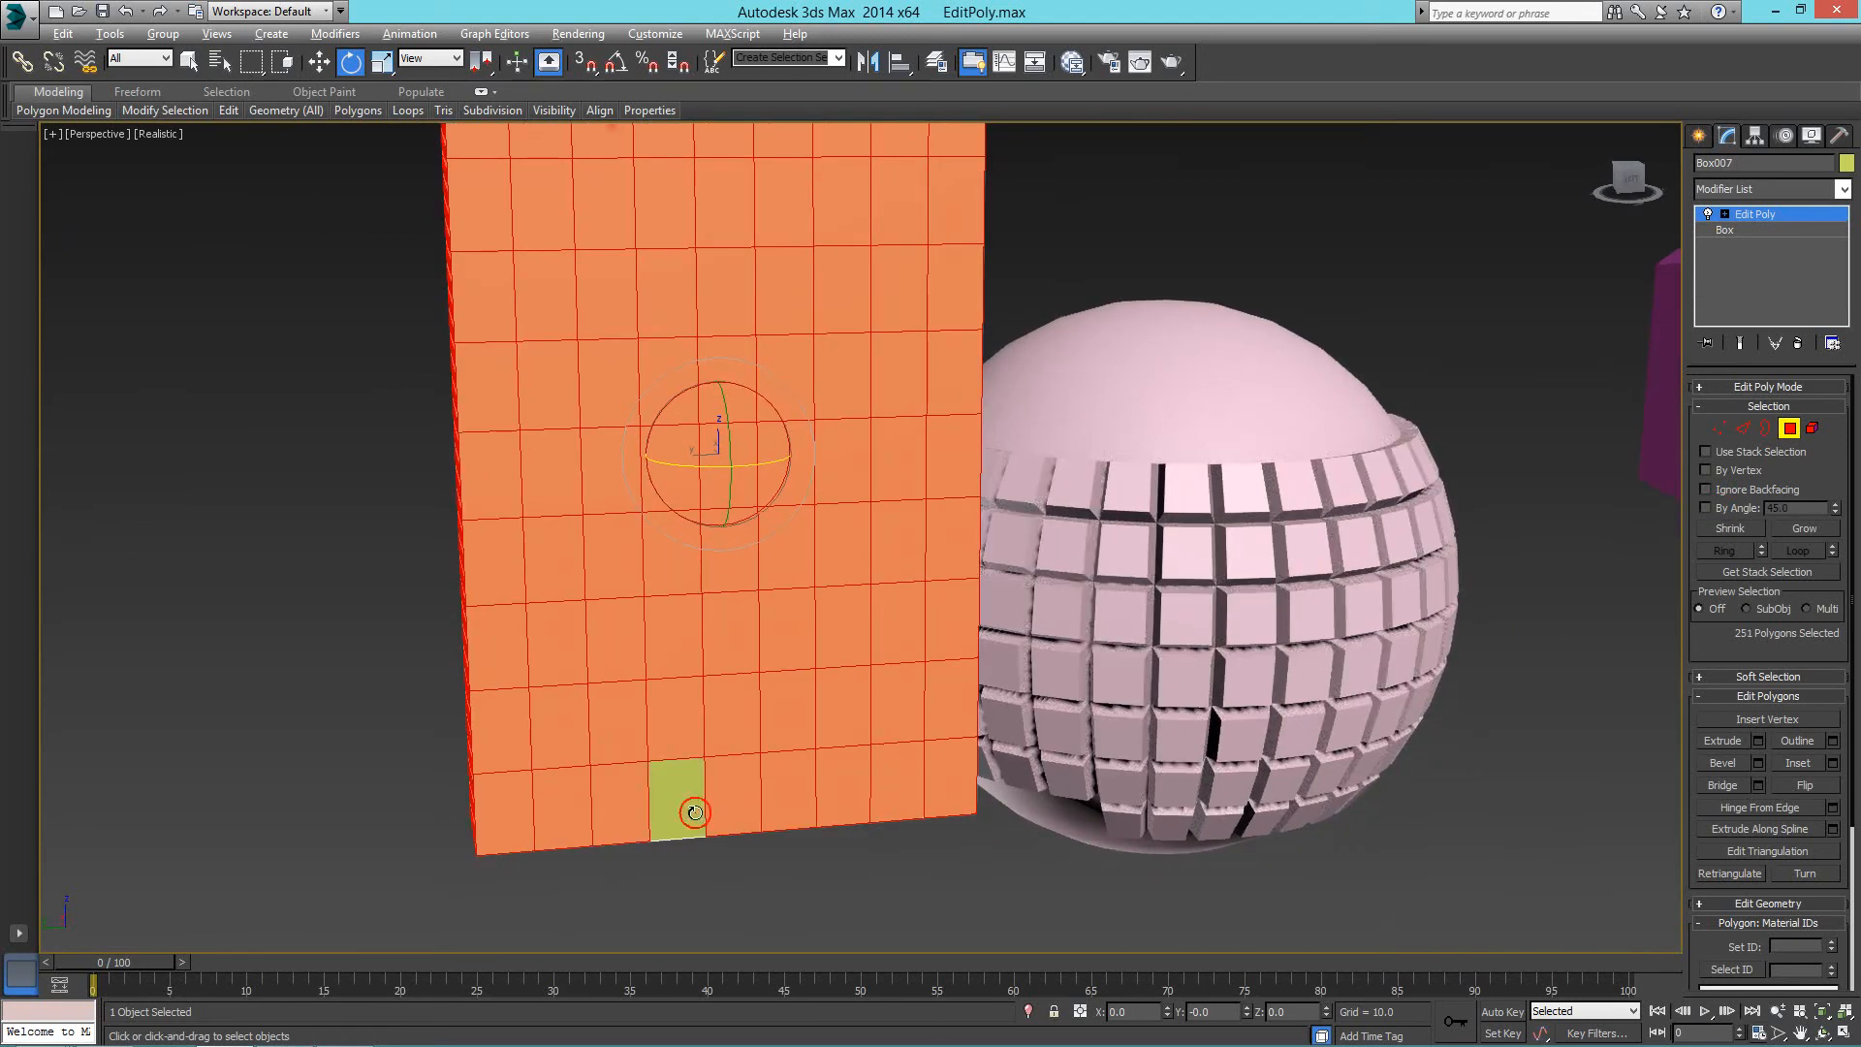
alt+click(732, 795)
alt+click(787, 790)
alt+click(787, 710)
alt+click(739, 724)
alt+click(669, 719)
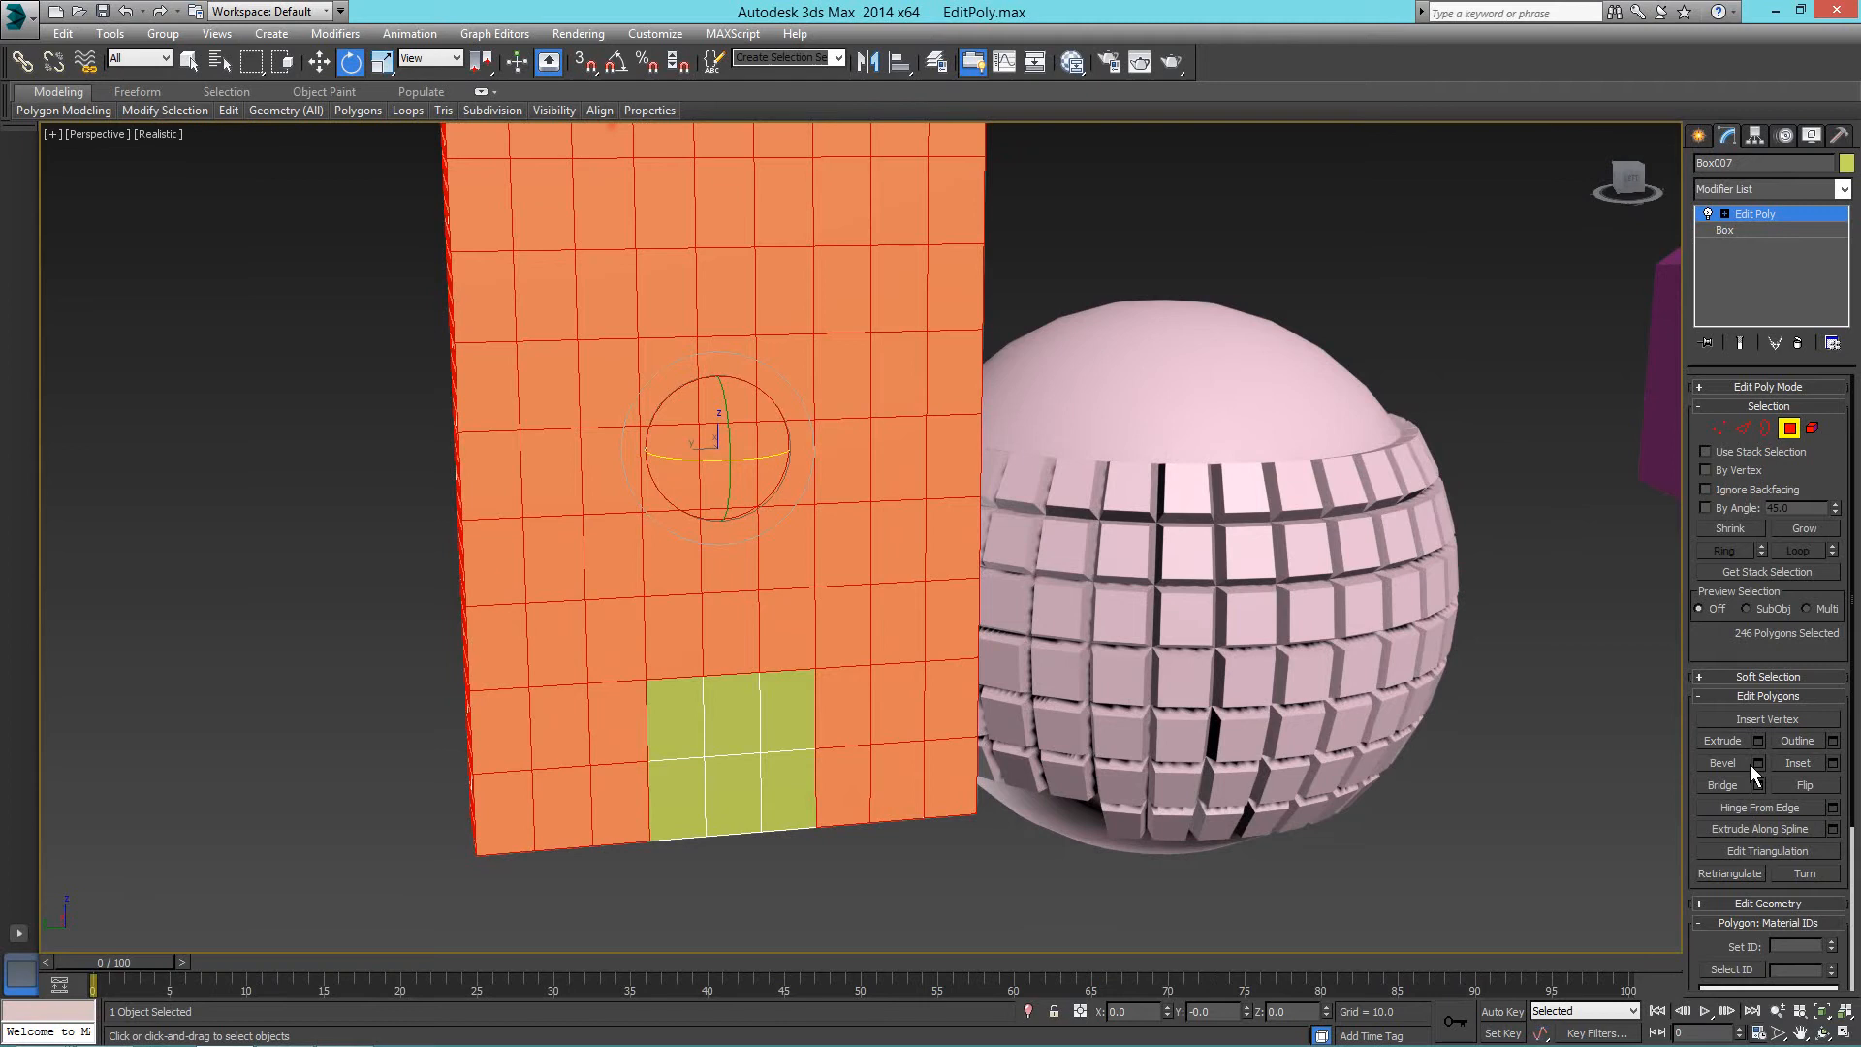
Inset the selected wall polygons individually with By Polygon and an amount of 0.294.
click(1833, 764)
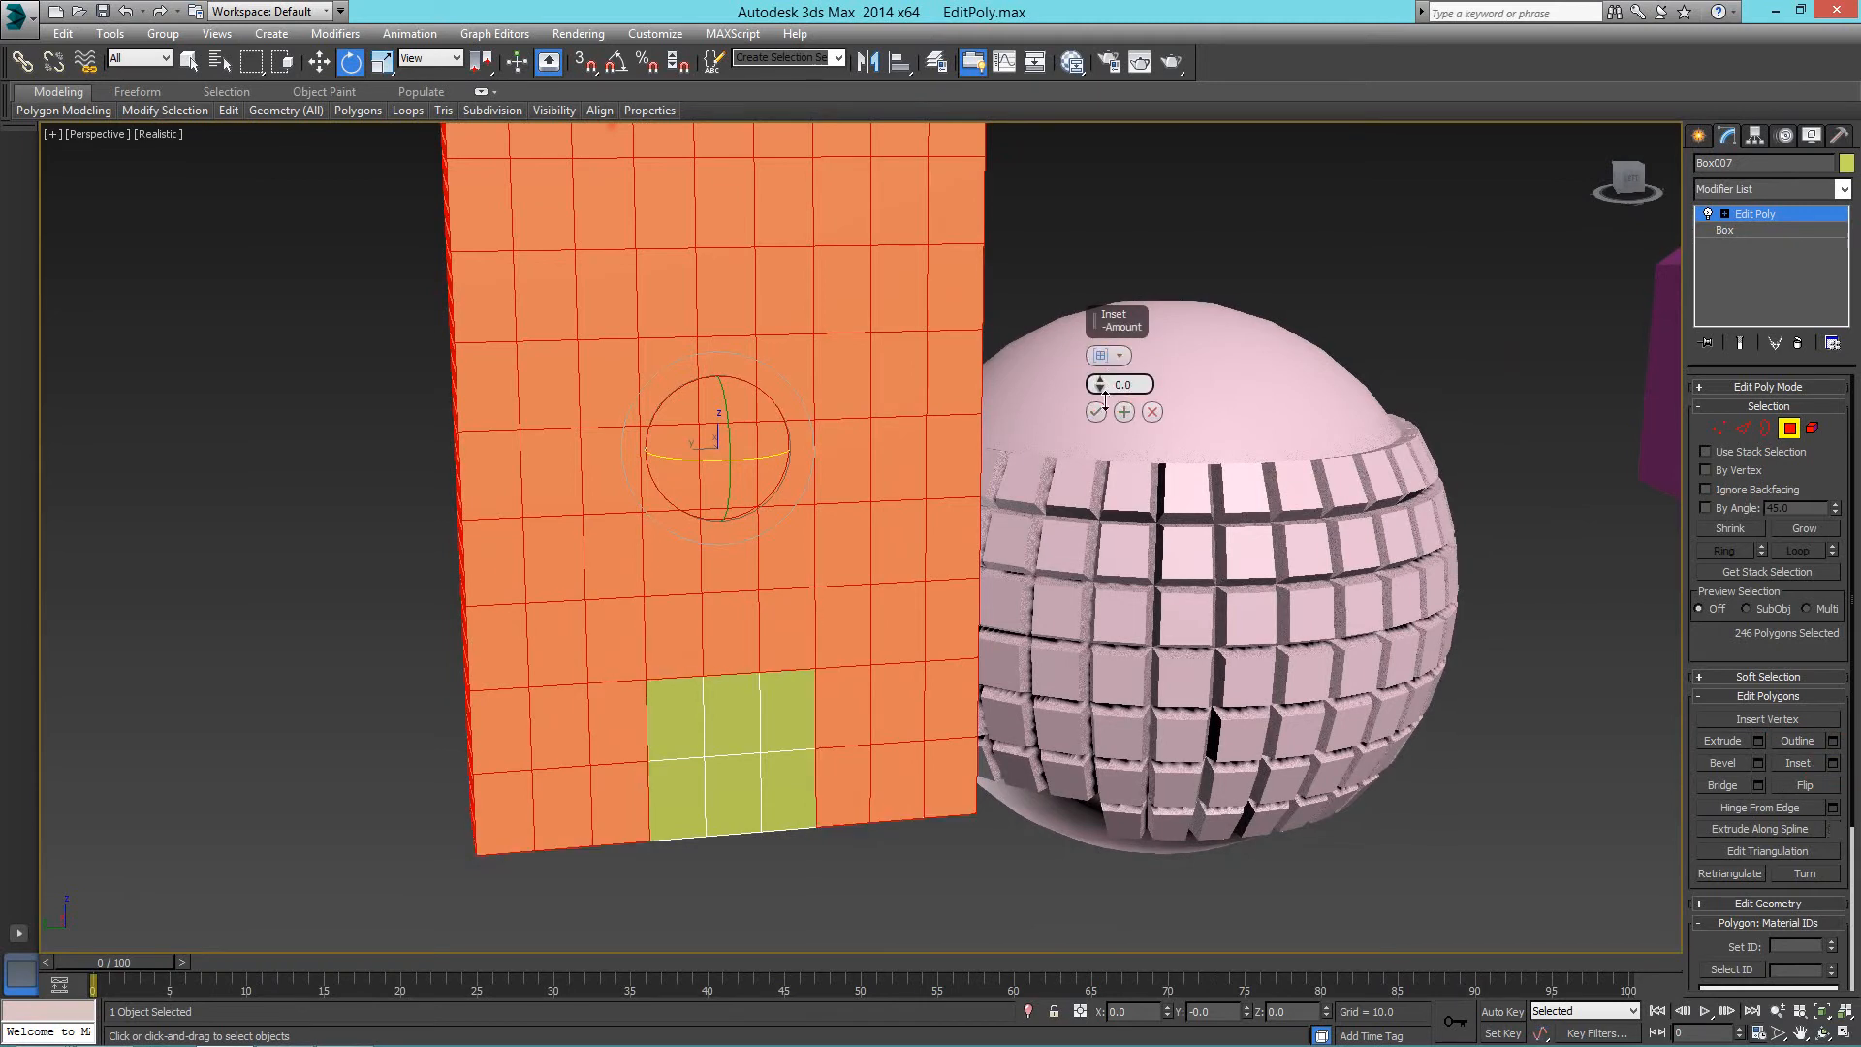
click(1108, 354)
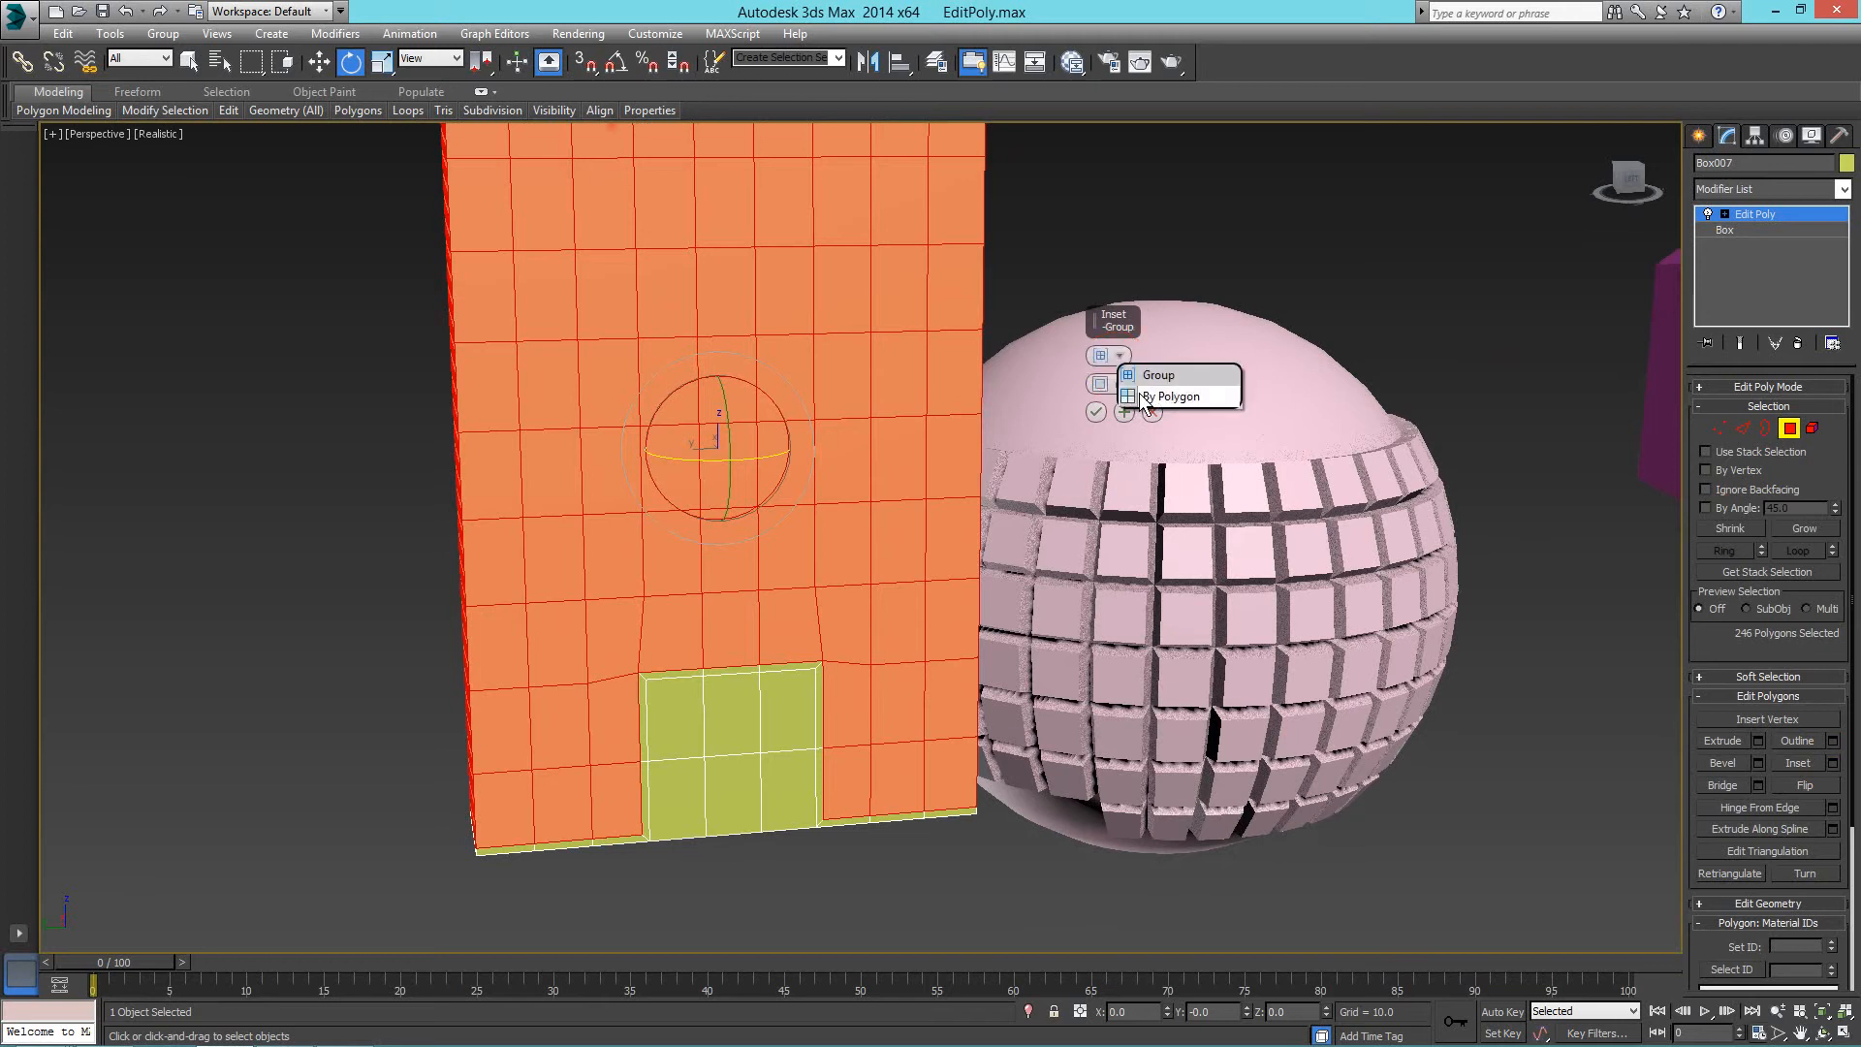
click(1147, 400)
drag(1107, 384, 1107, 370)
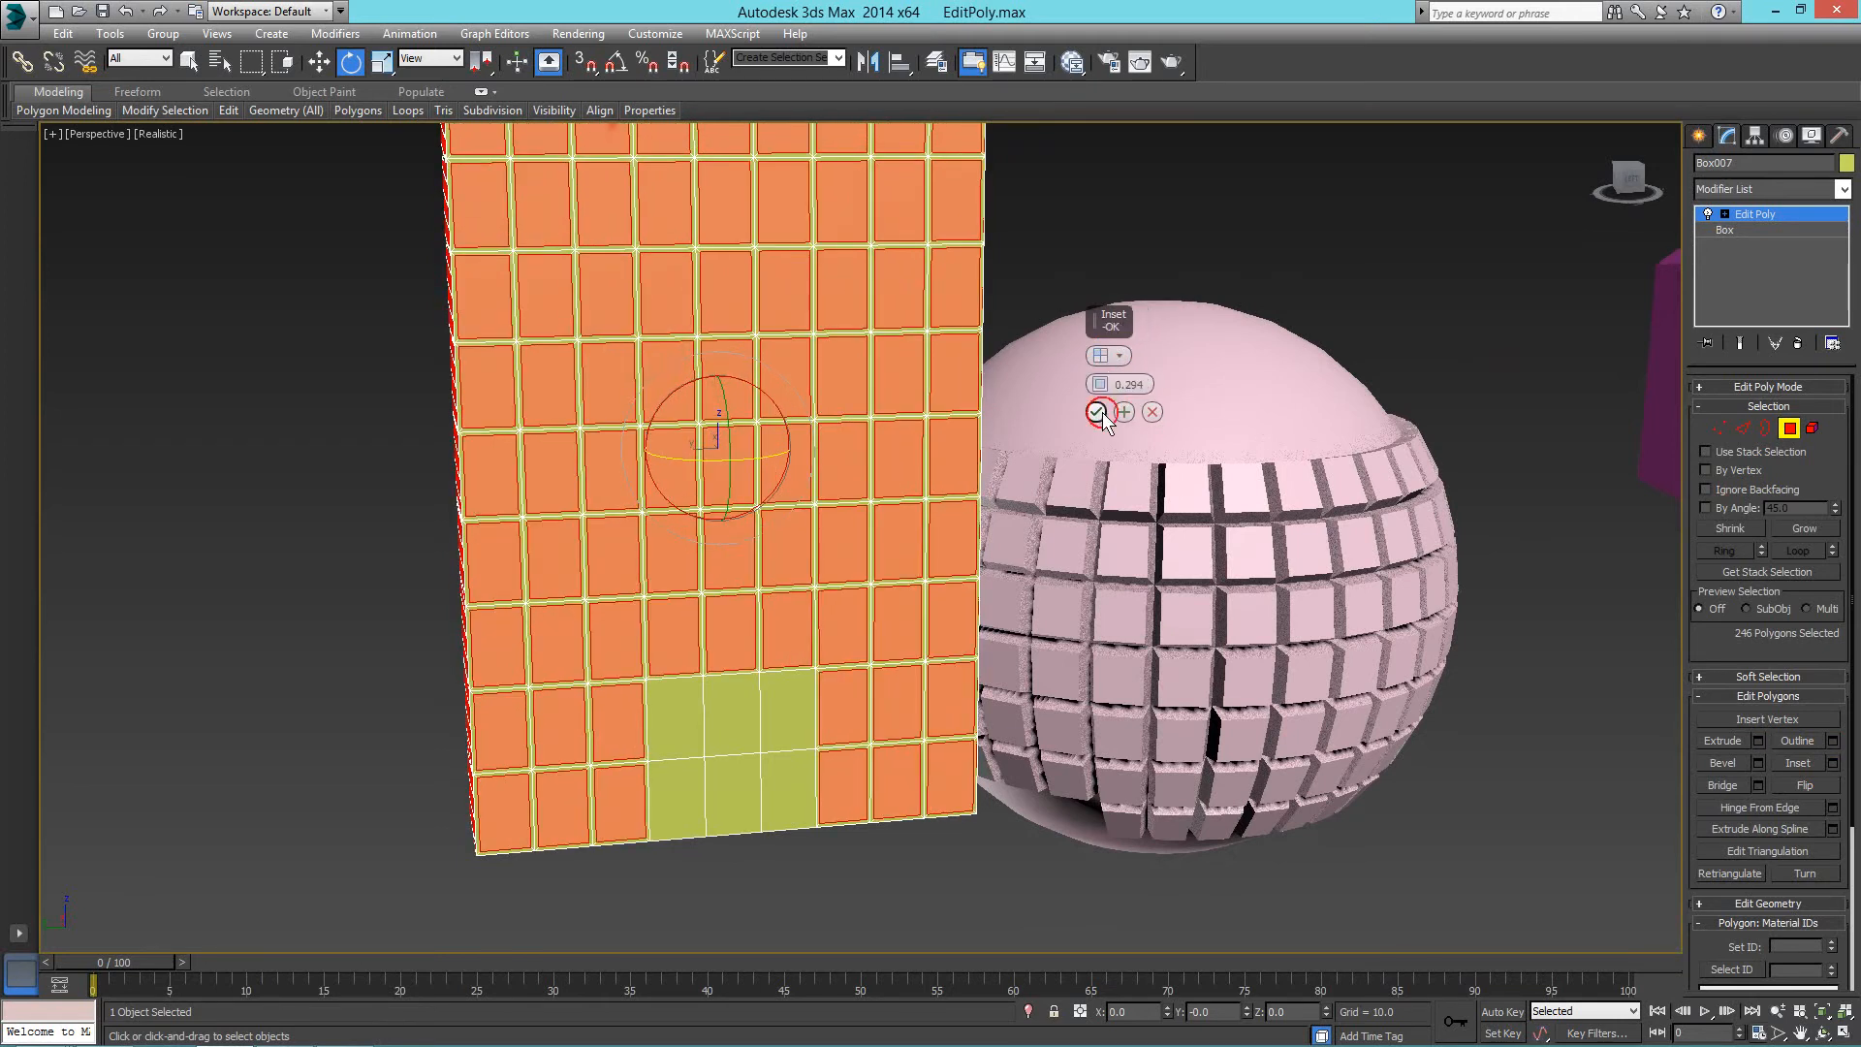
click(1095, 412)
Extrude the inset wall polygons slightly inward to recess the panels, and clear the polygon selection.
click(1758, 742)
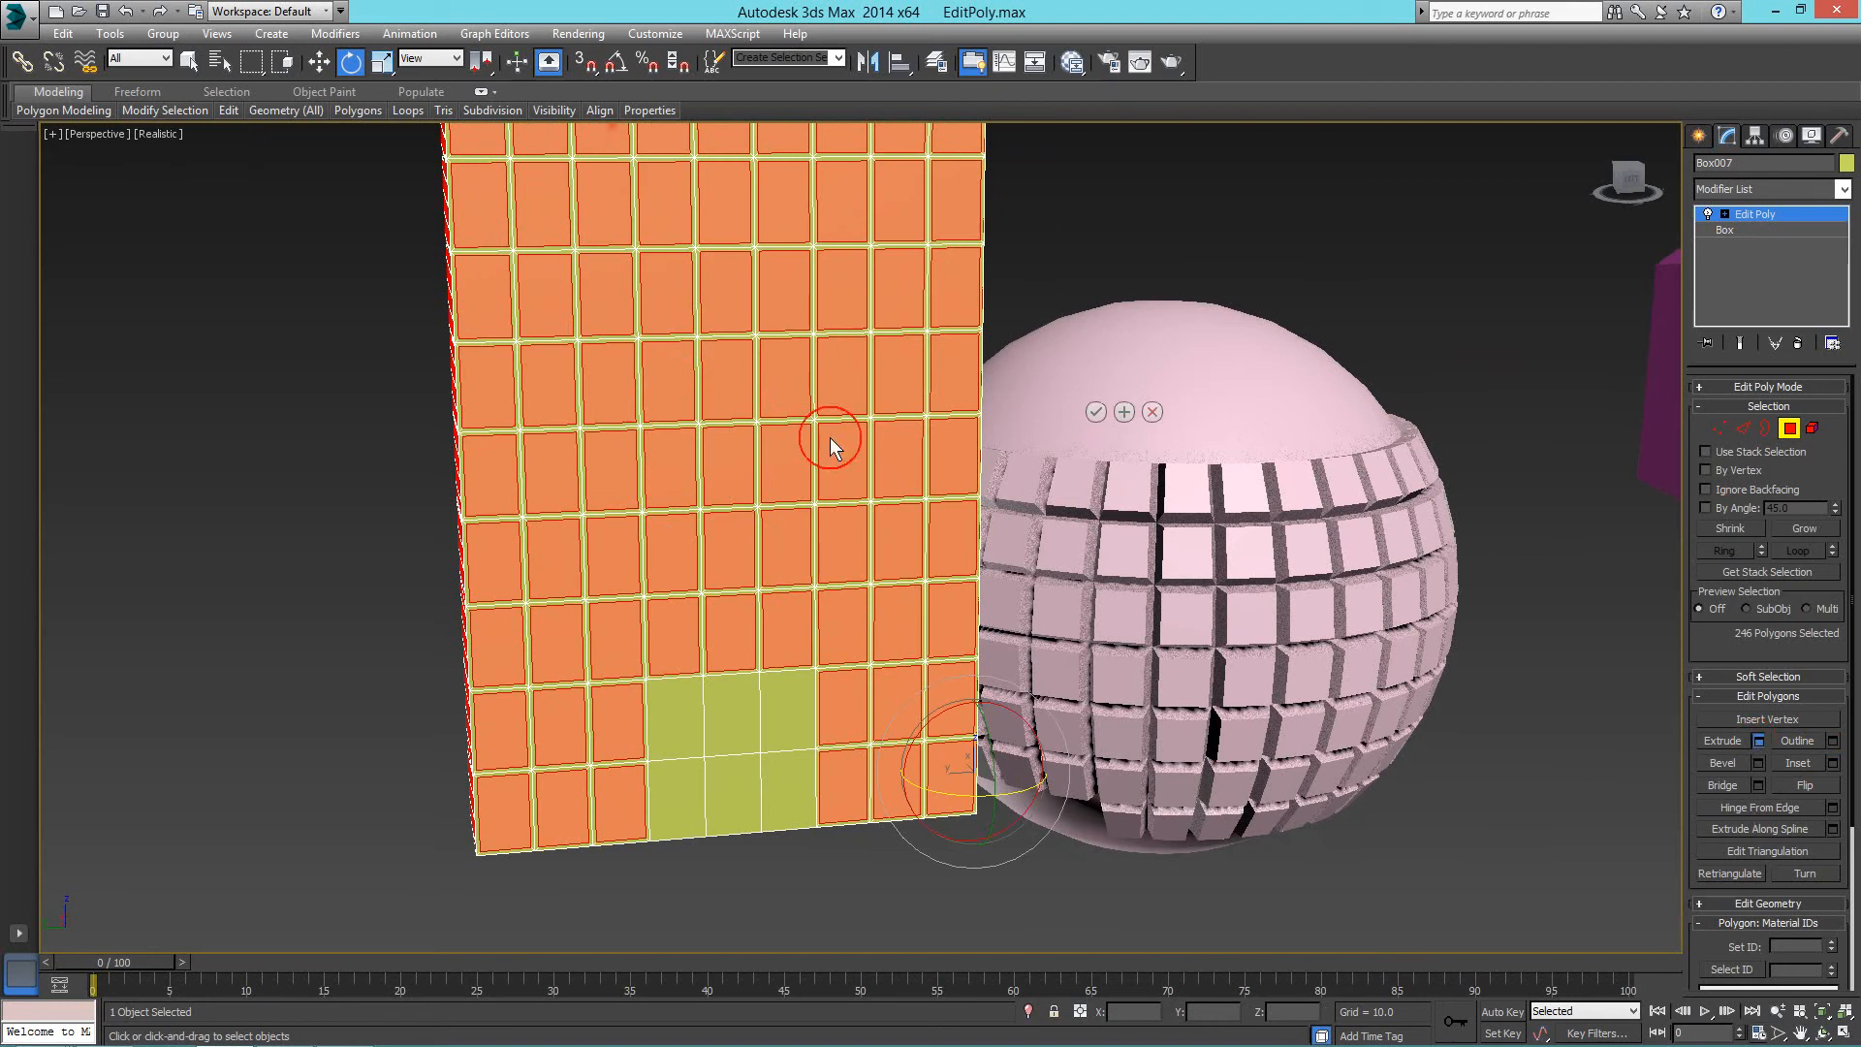
drag(1101, 376, 1111, 392)
drag(1111, 392, 1110, 377)
alt+middle_drag(651, 593, 1117, 439)
click(1095, 411)
click(1050, 548)
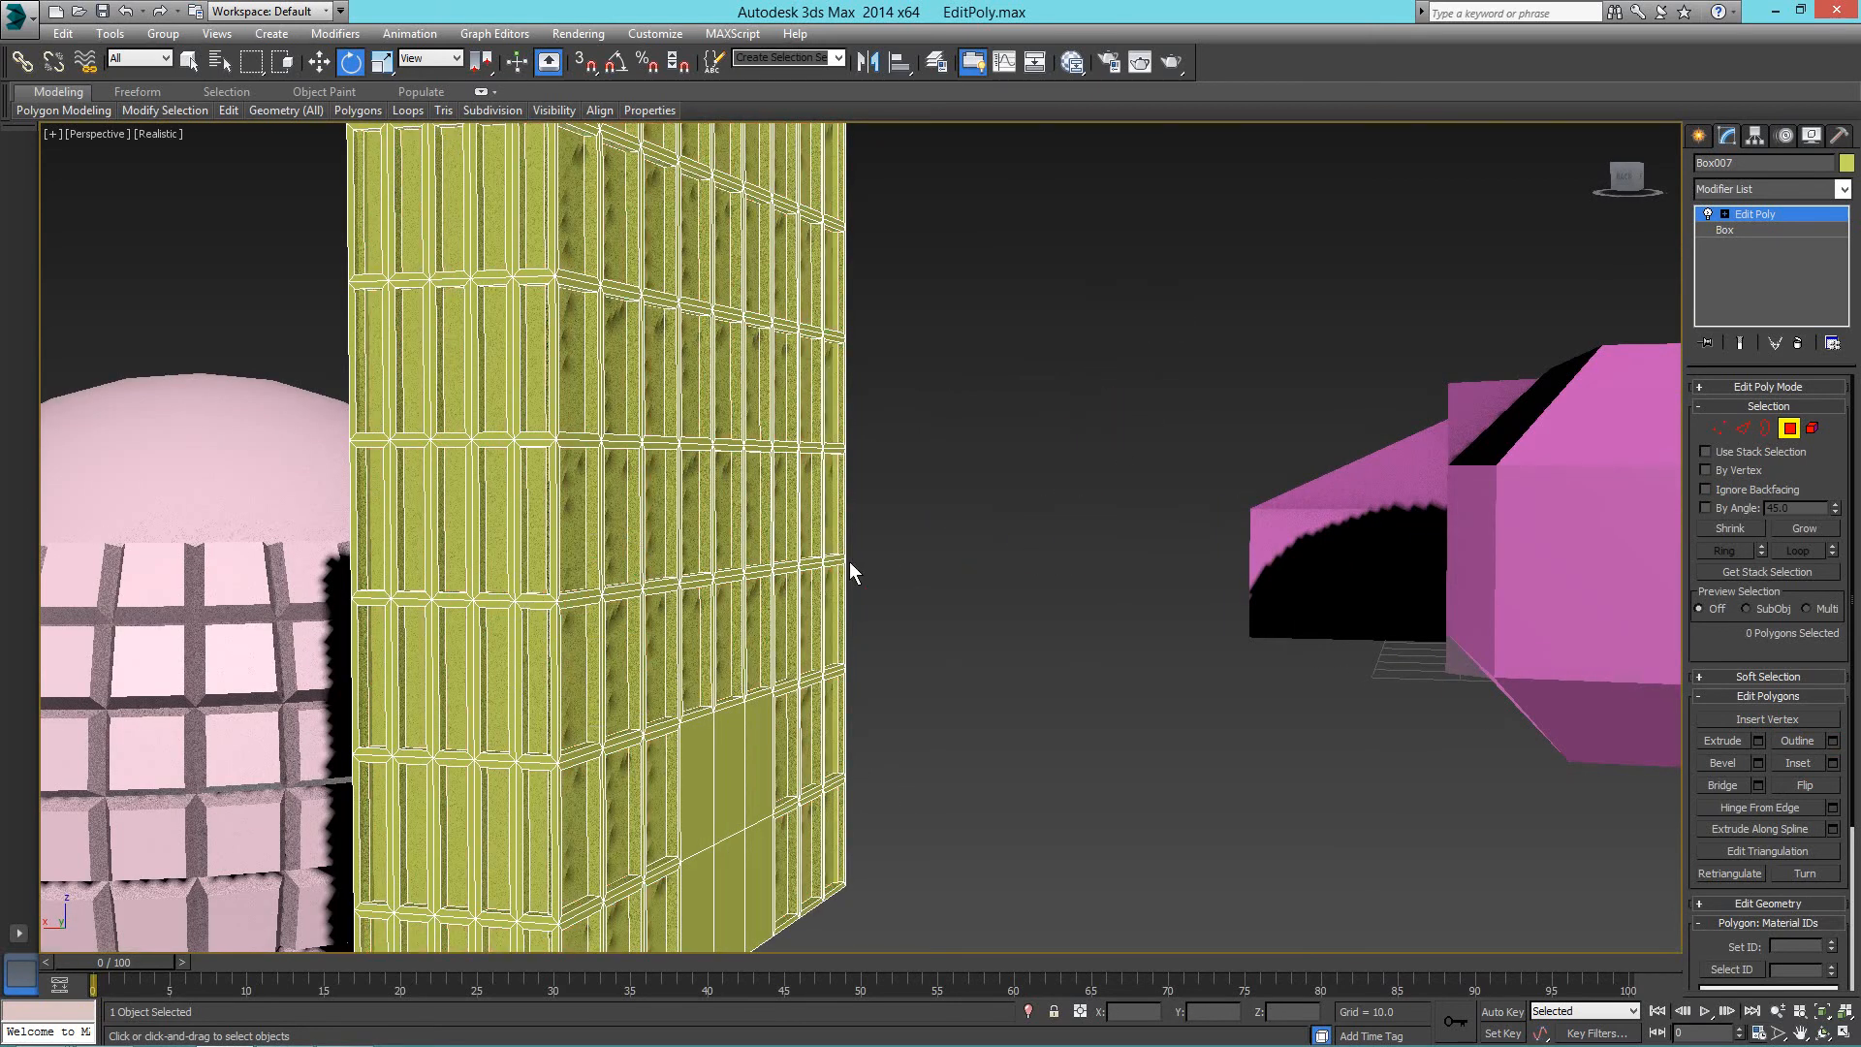
Select the six plain polygons forming the doorway block at the bottom of the broad face.
alt+middle_drag(849, 561, 603, 615)
click(603, 615)
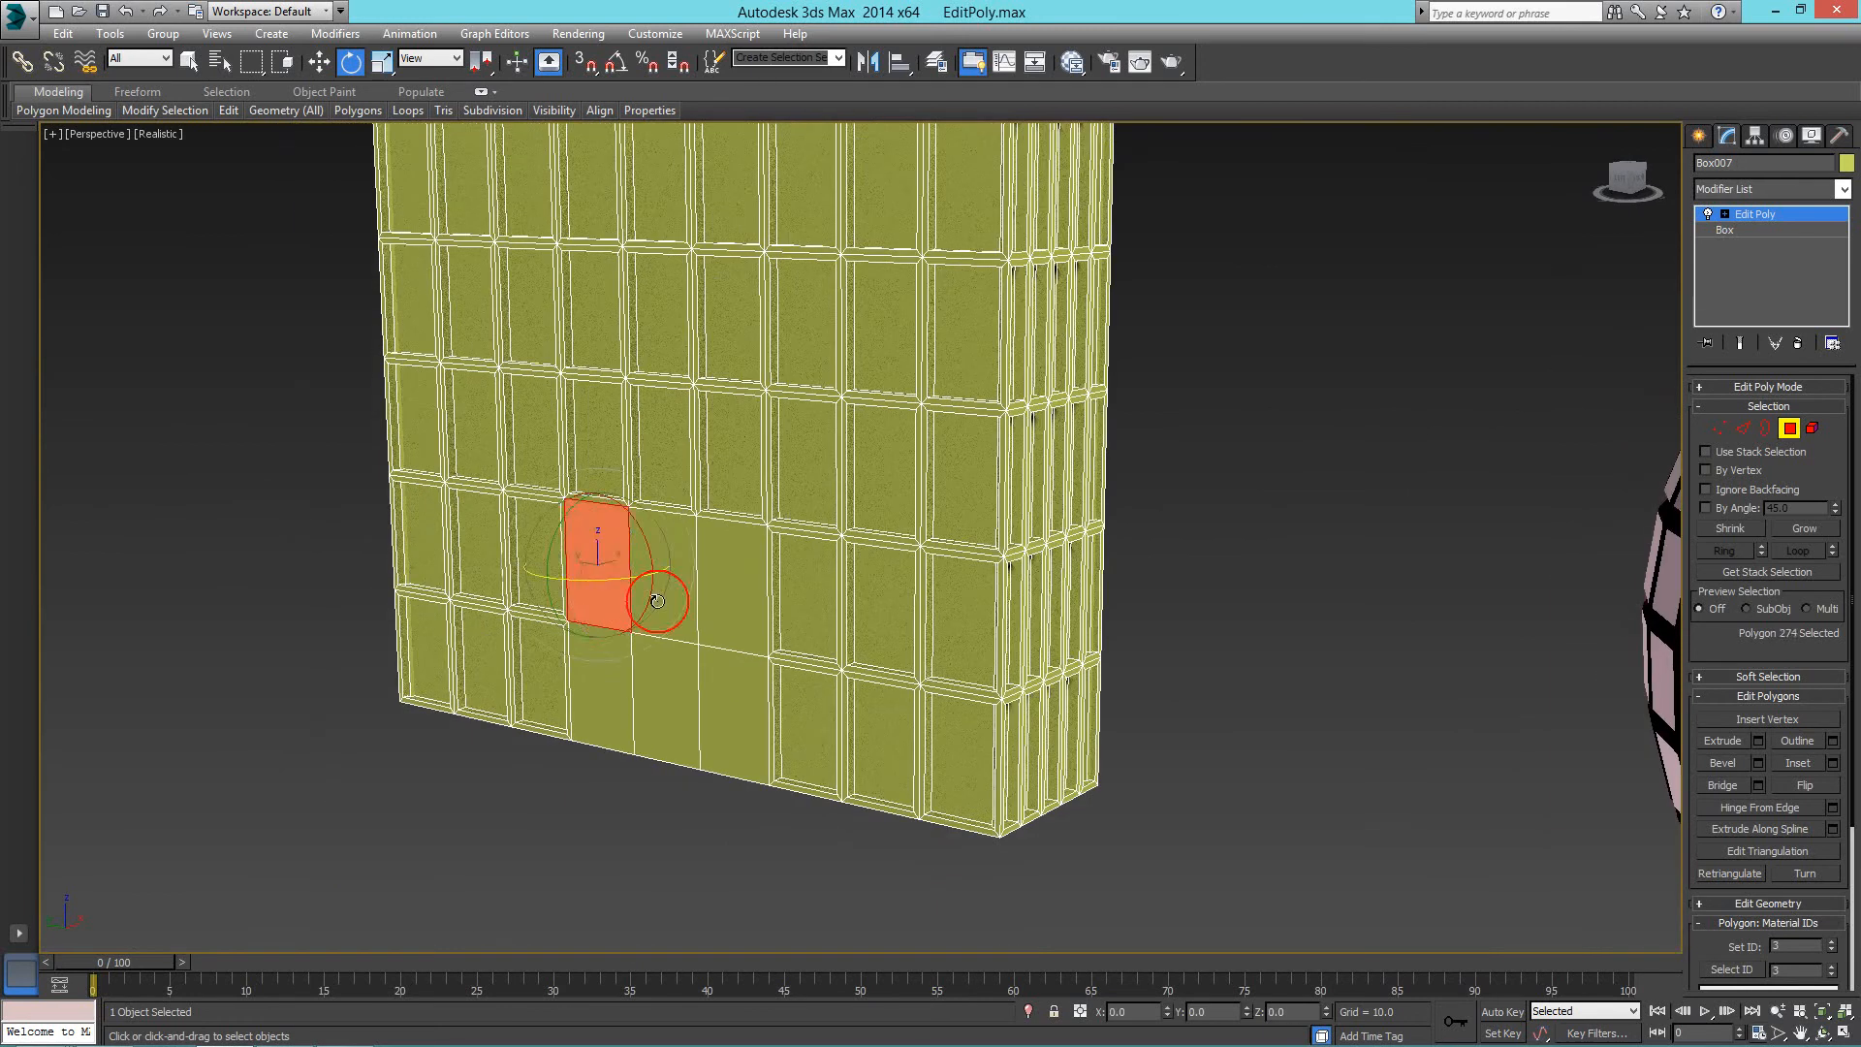
ctrl+click(663, 582)
ctrl+click(718, 620)
ctrl+click(714, 672)
ctrl+click(610, 698)
ctrl+click(650, 692)
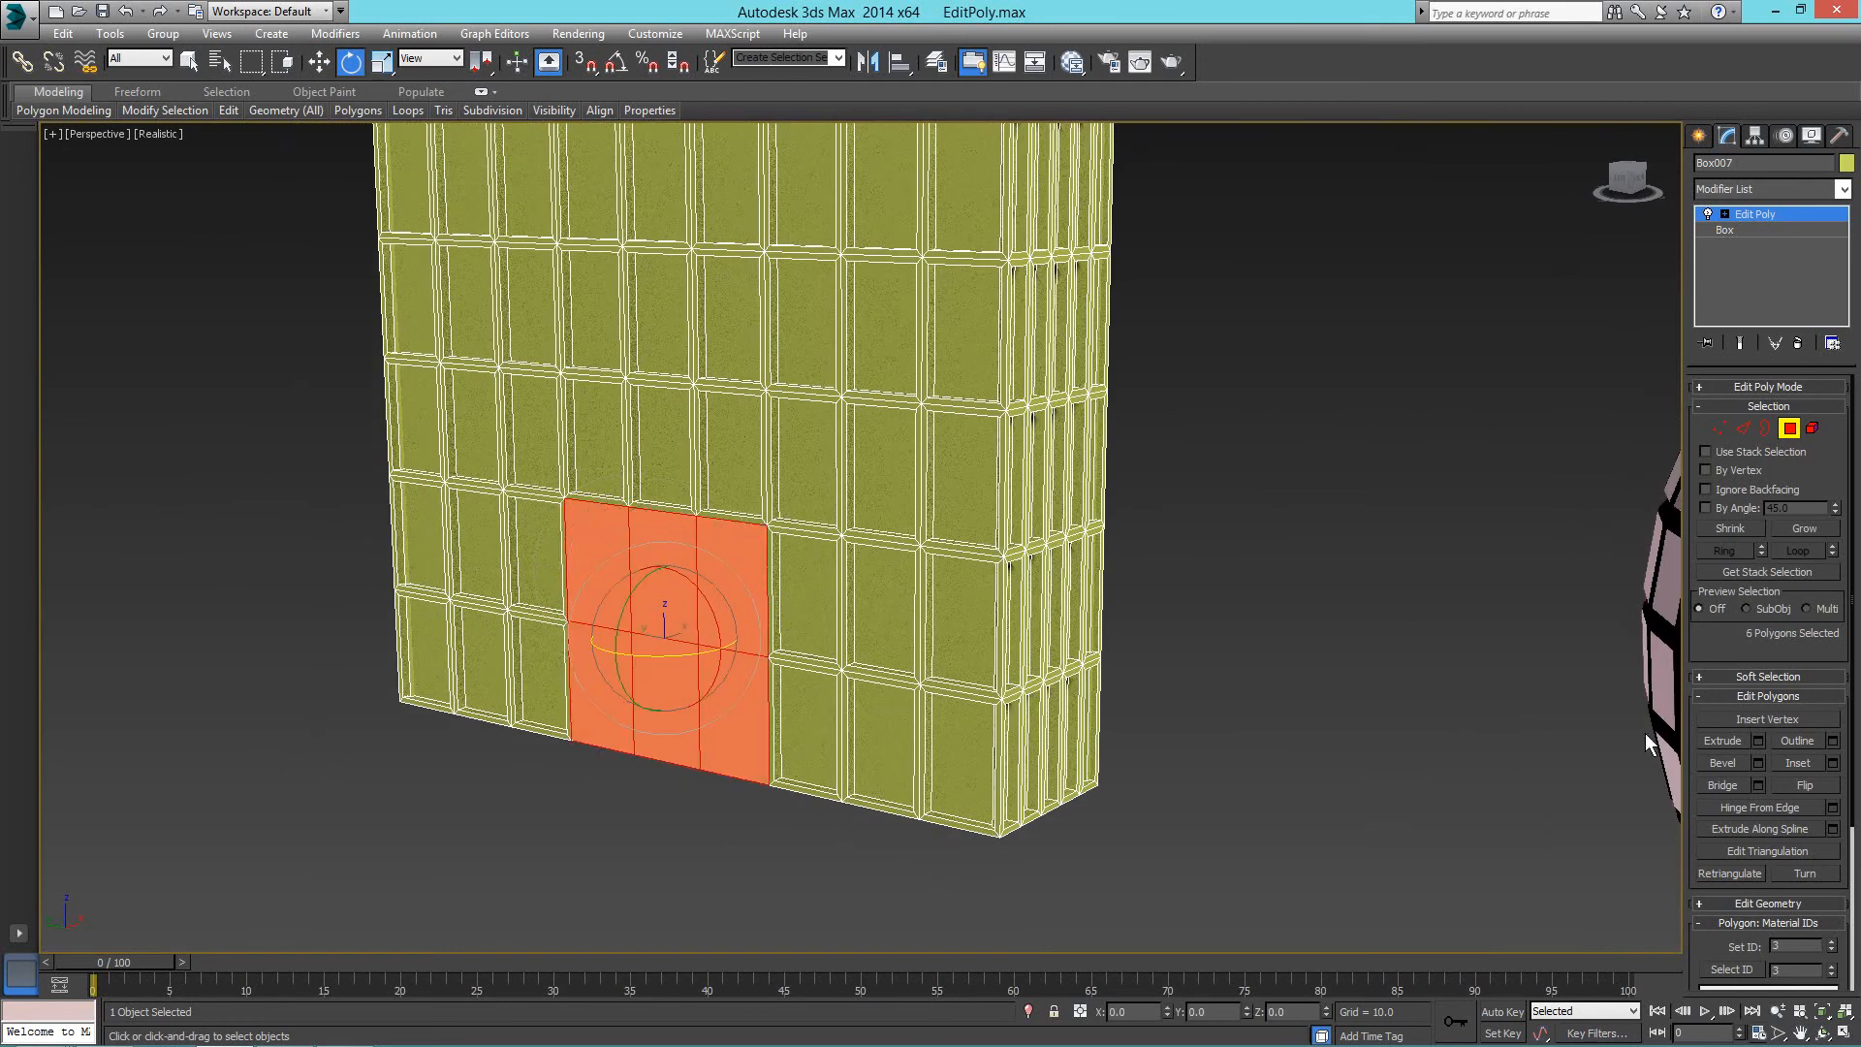
Inset the six doorway polygons as one Group with an amount of 0.294.
click(1833, 763)
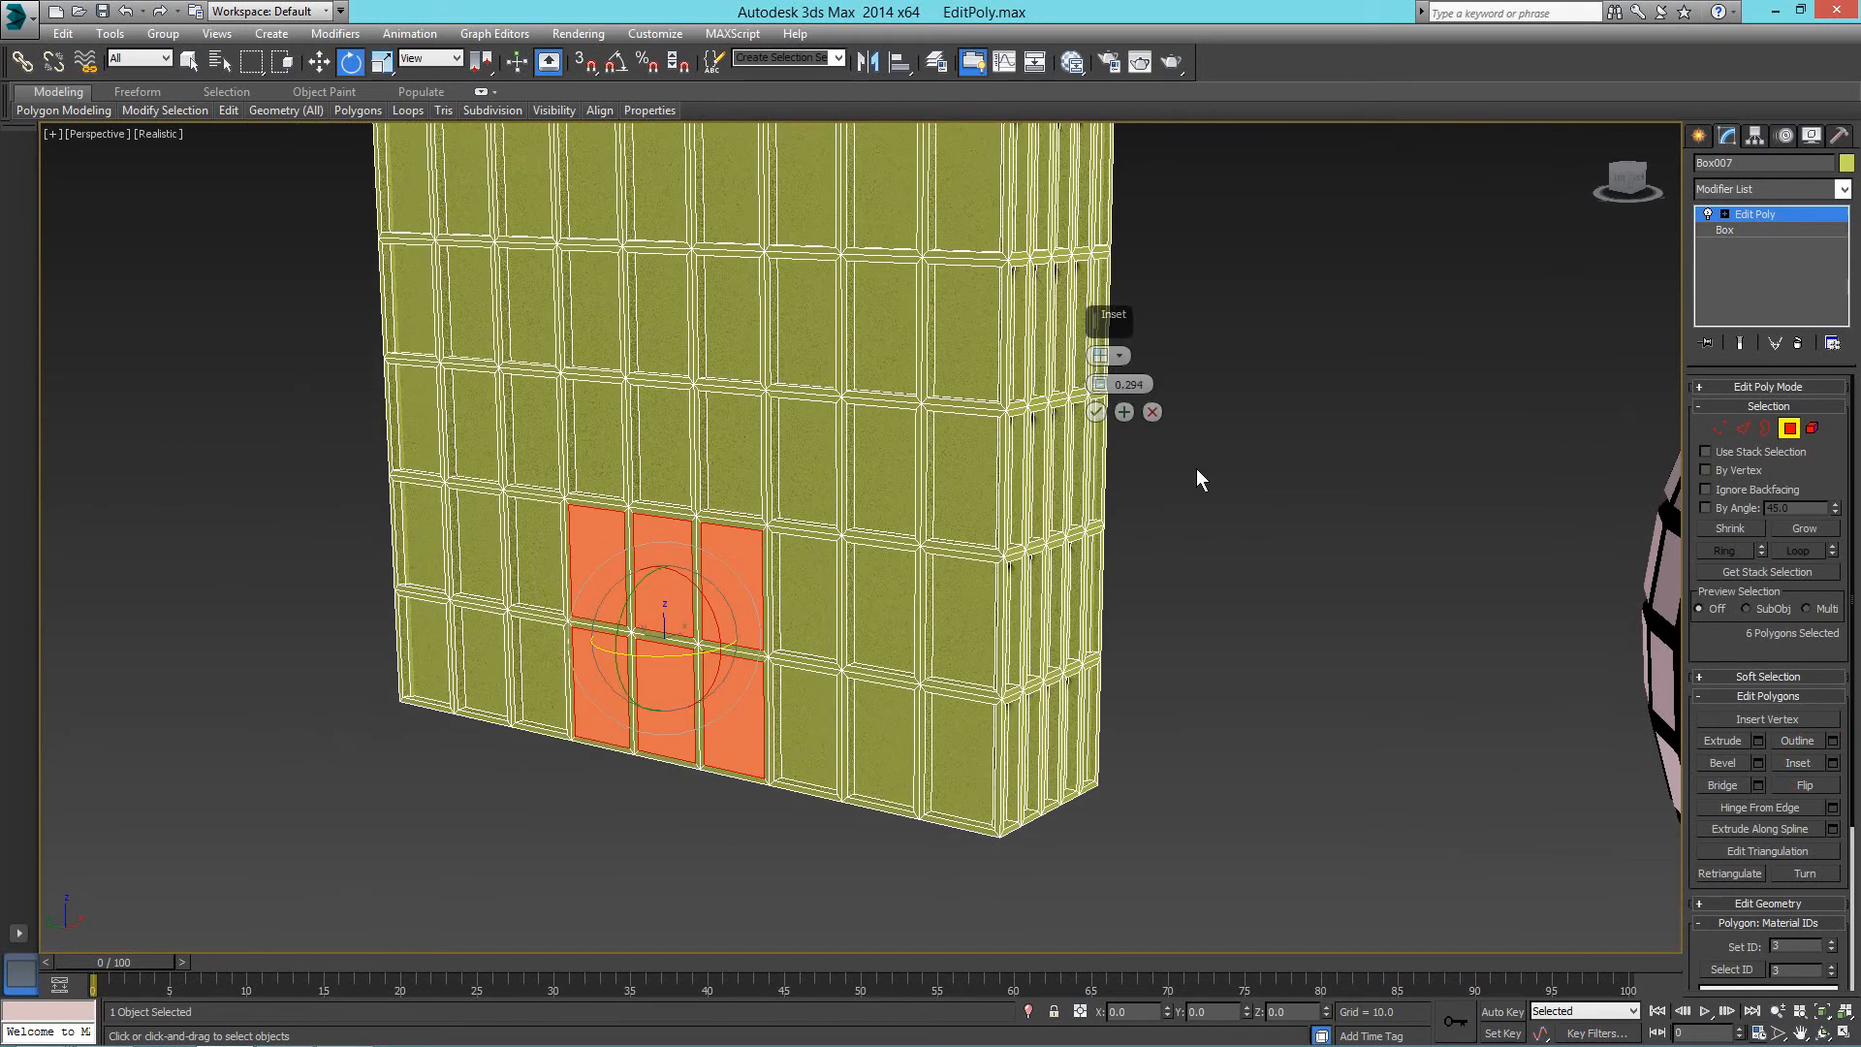
click(1105, 356)
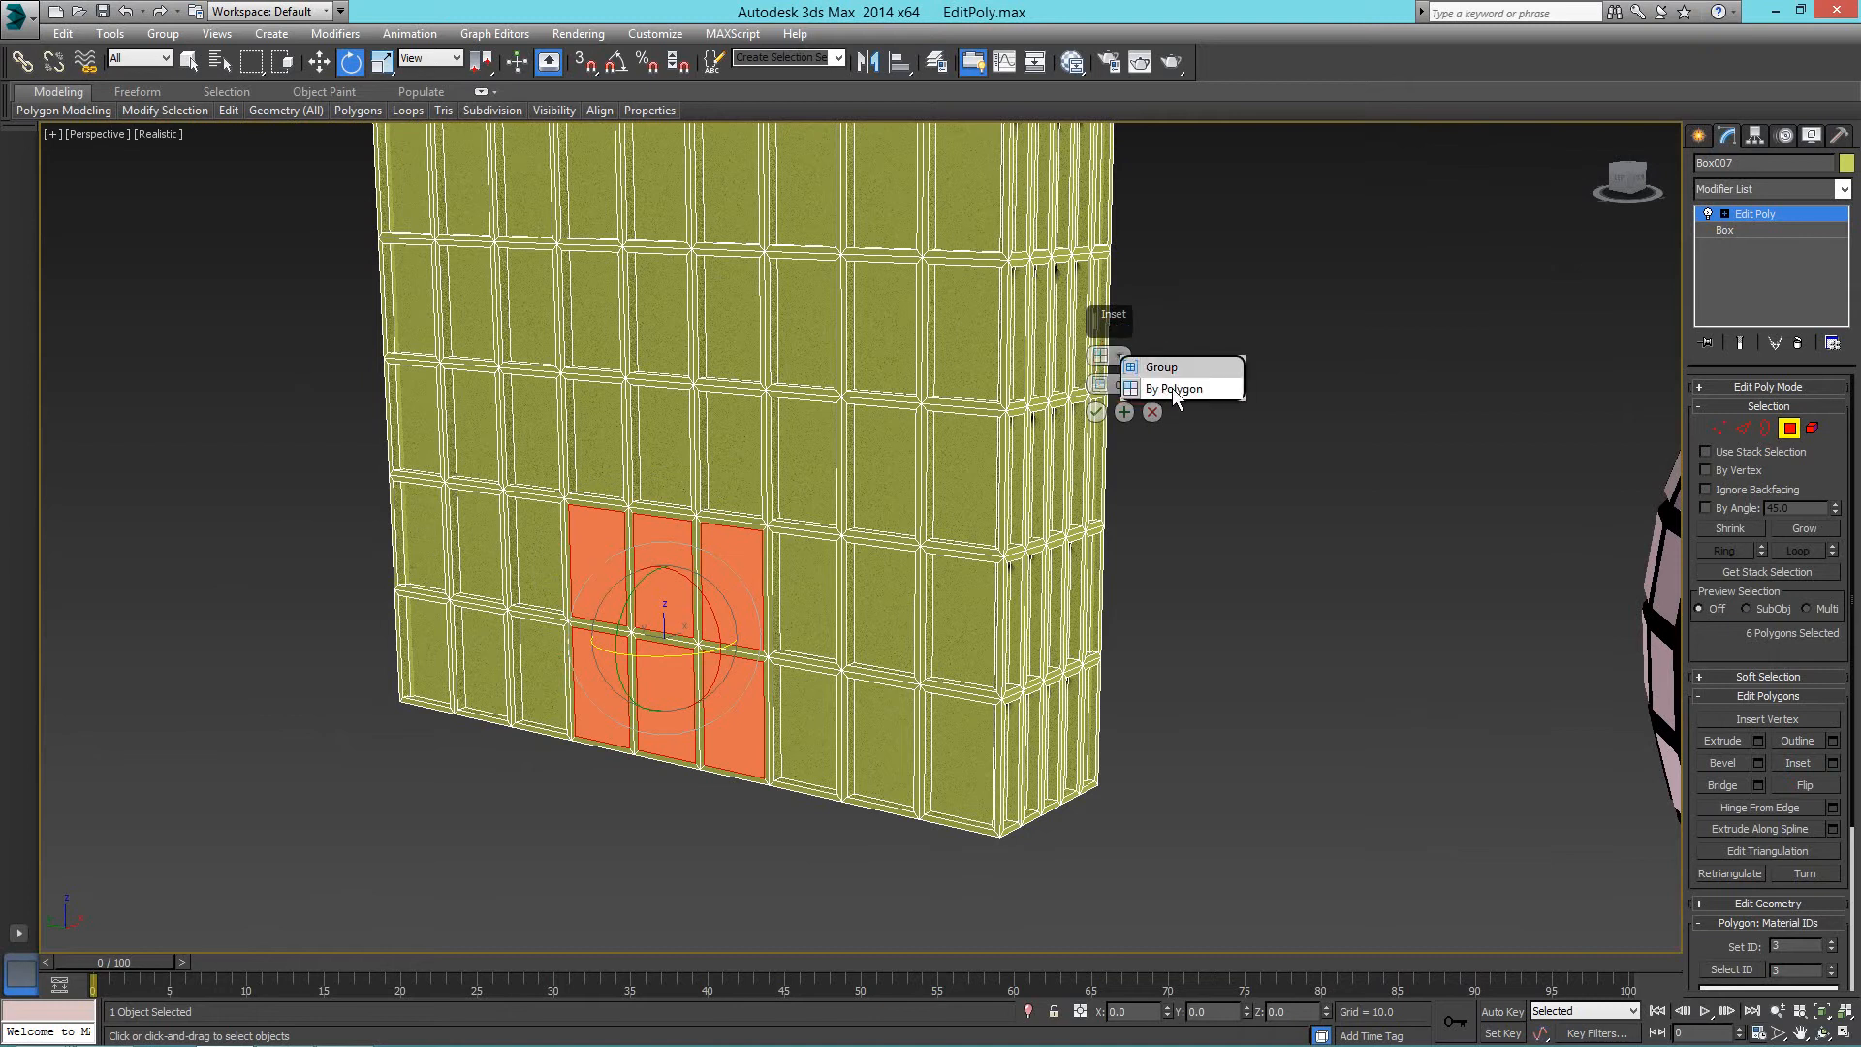
click(1172, 367)
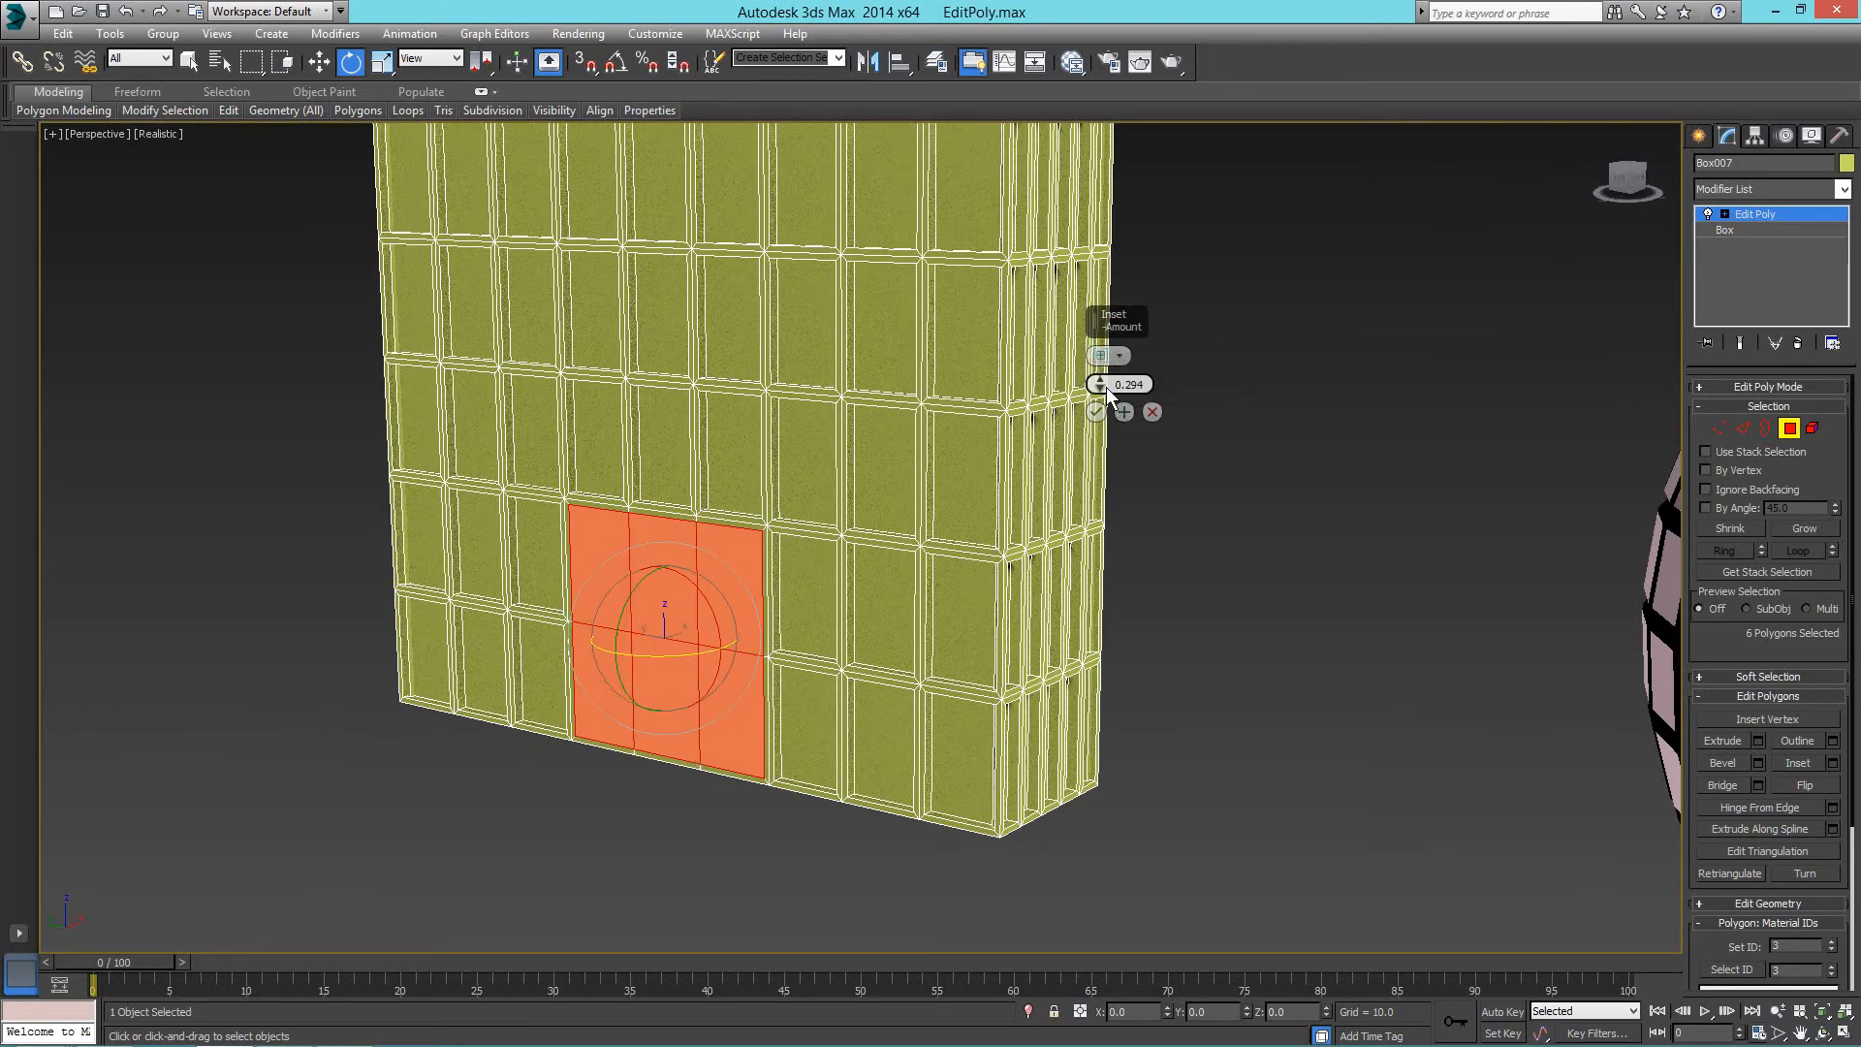
click(1096, 411)
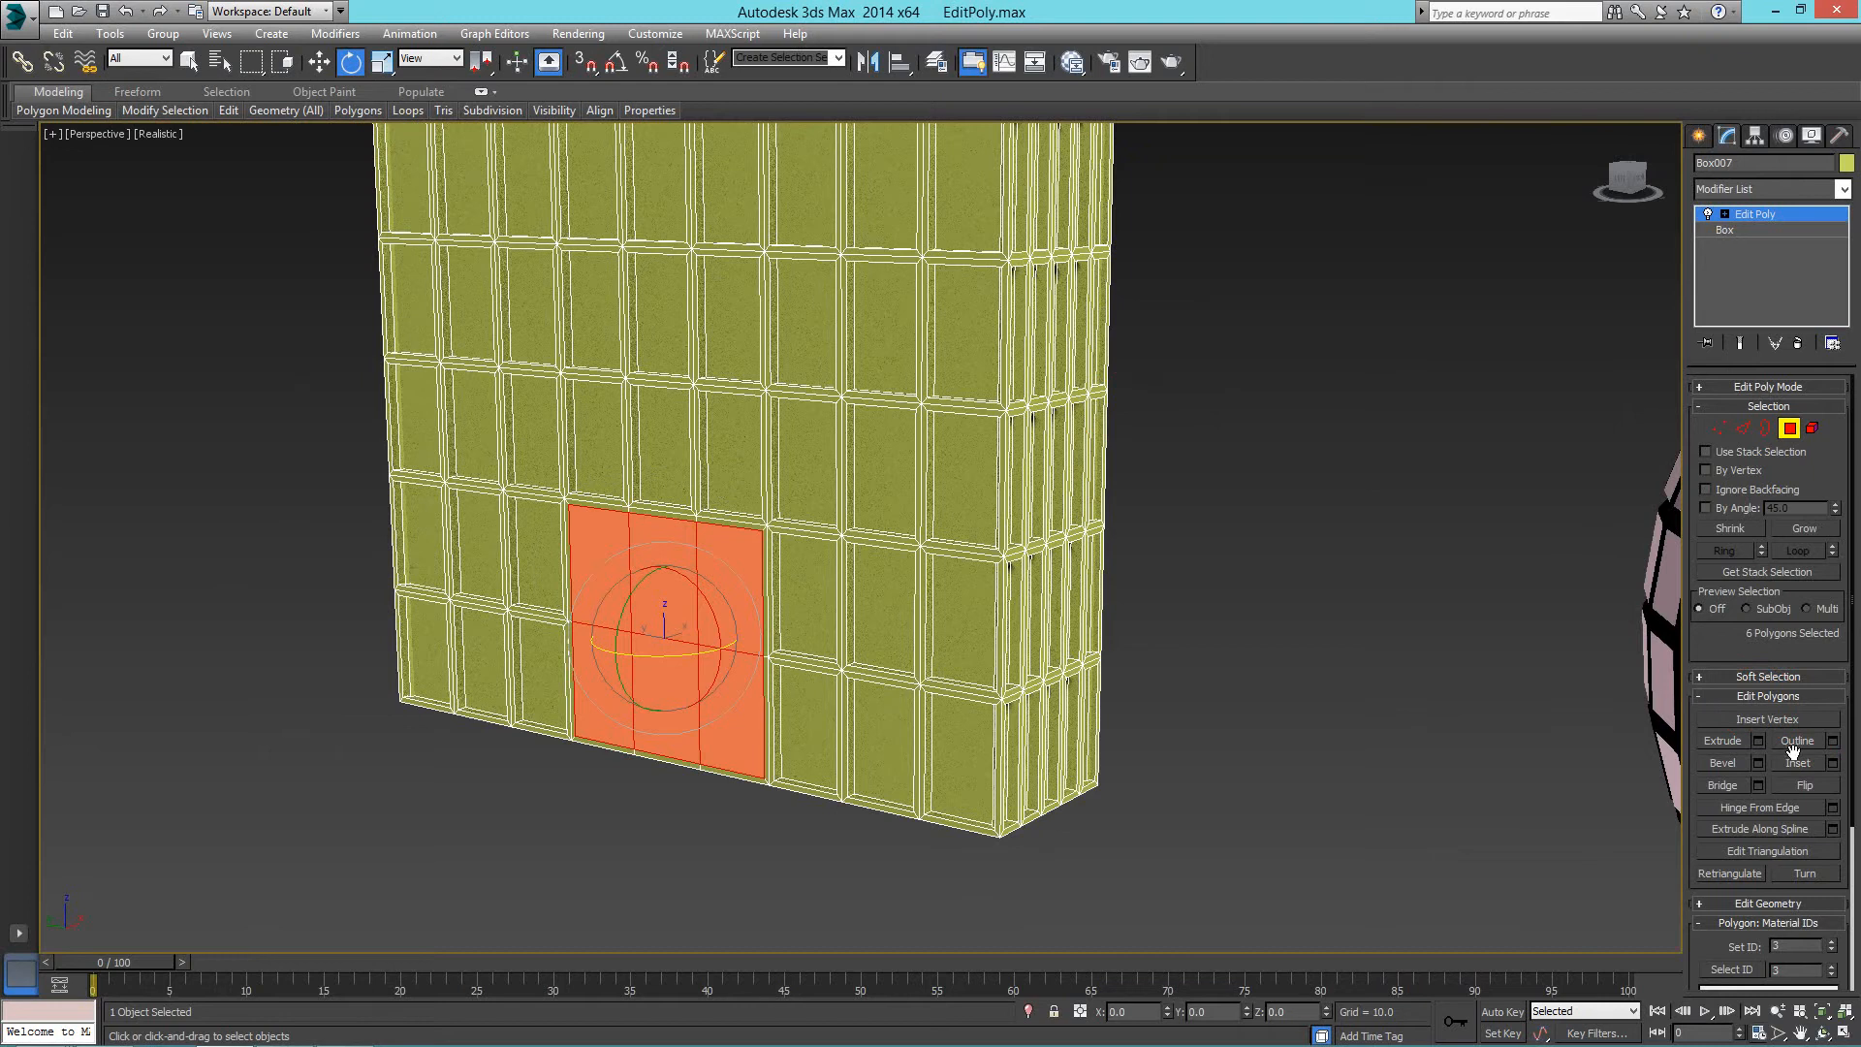
Extrude the doorway polygons inward with a height of -3.134 and return to the box's top level.
click(1758, 741)
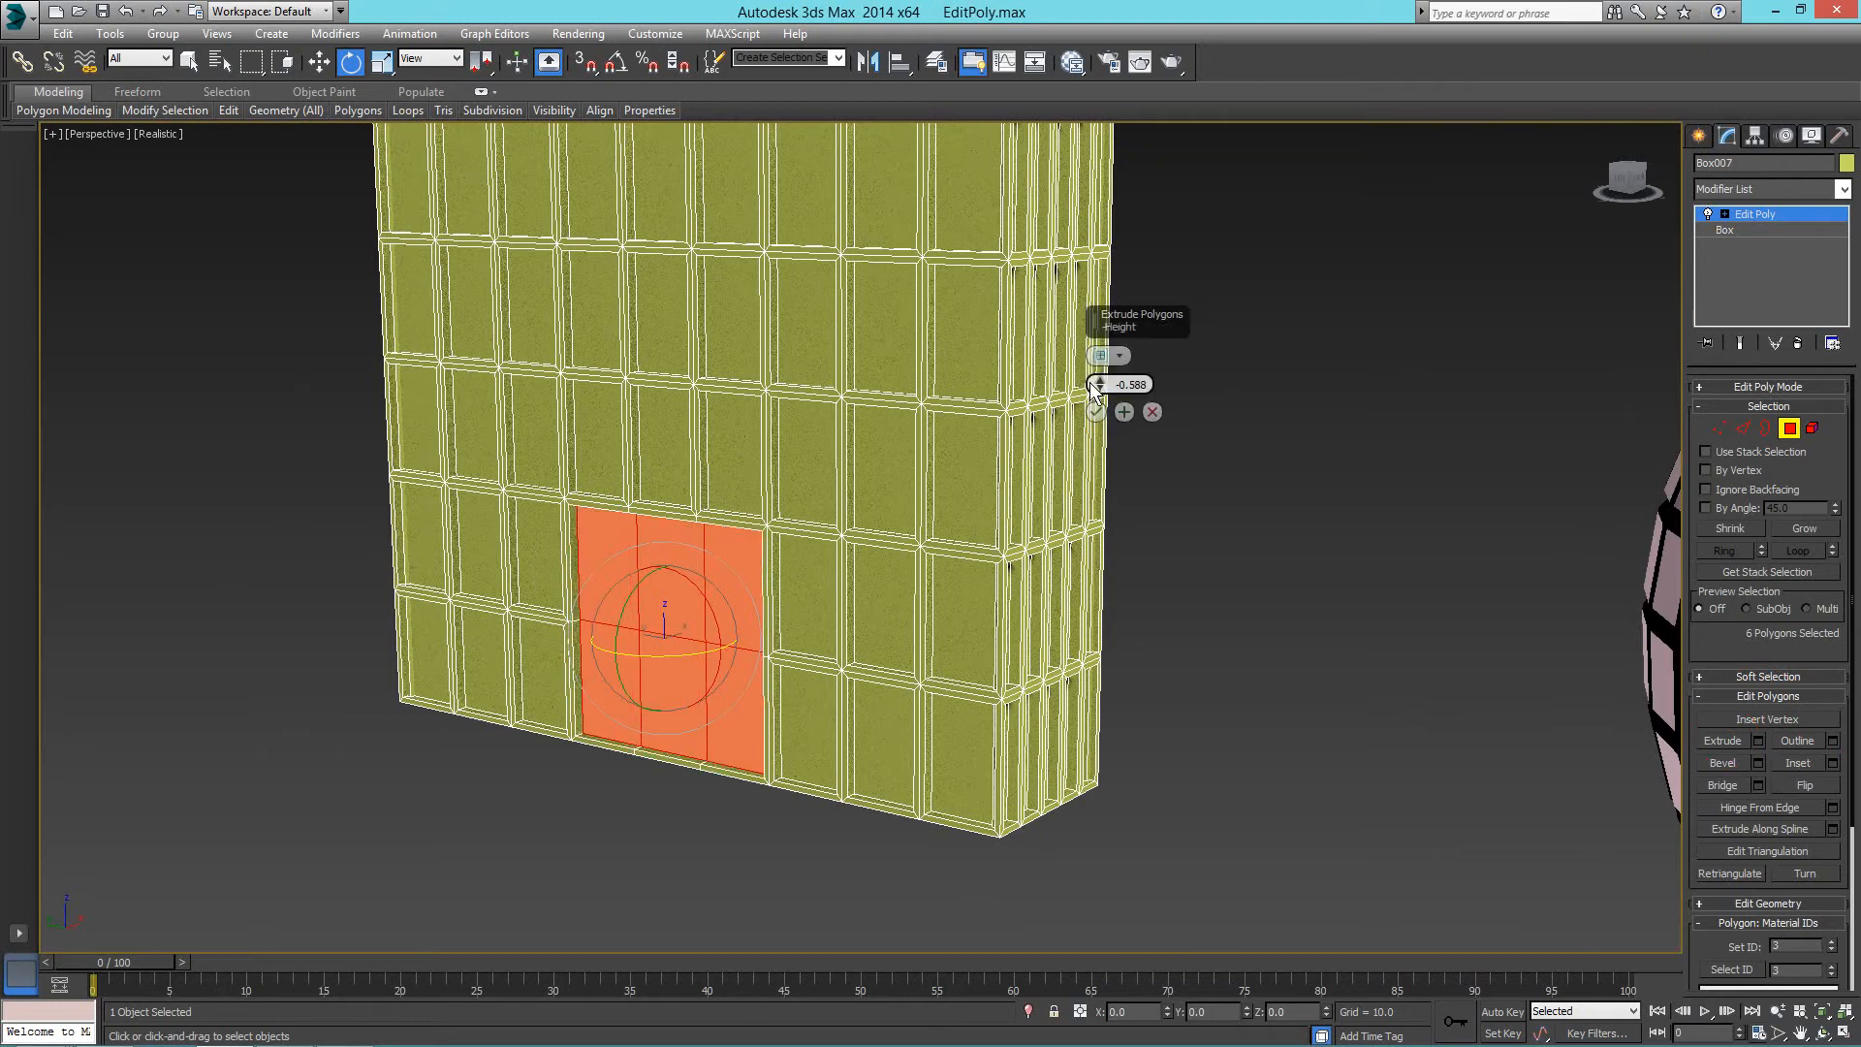
drag(1099, 380, 1100, 390)
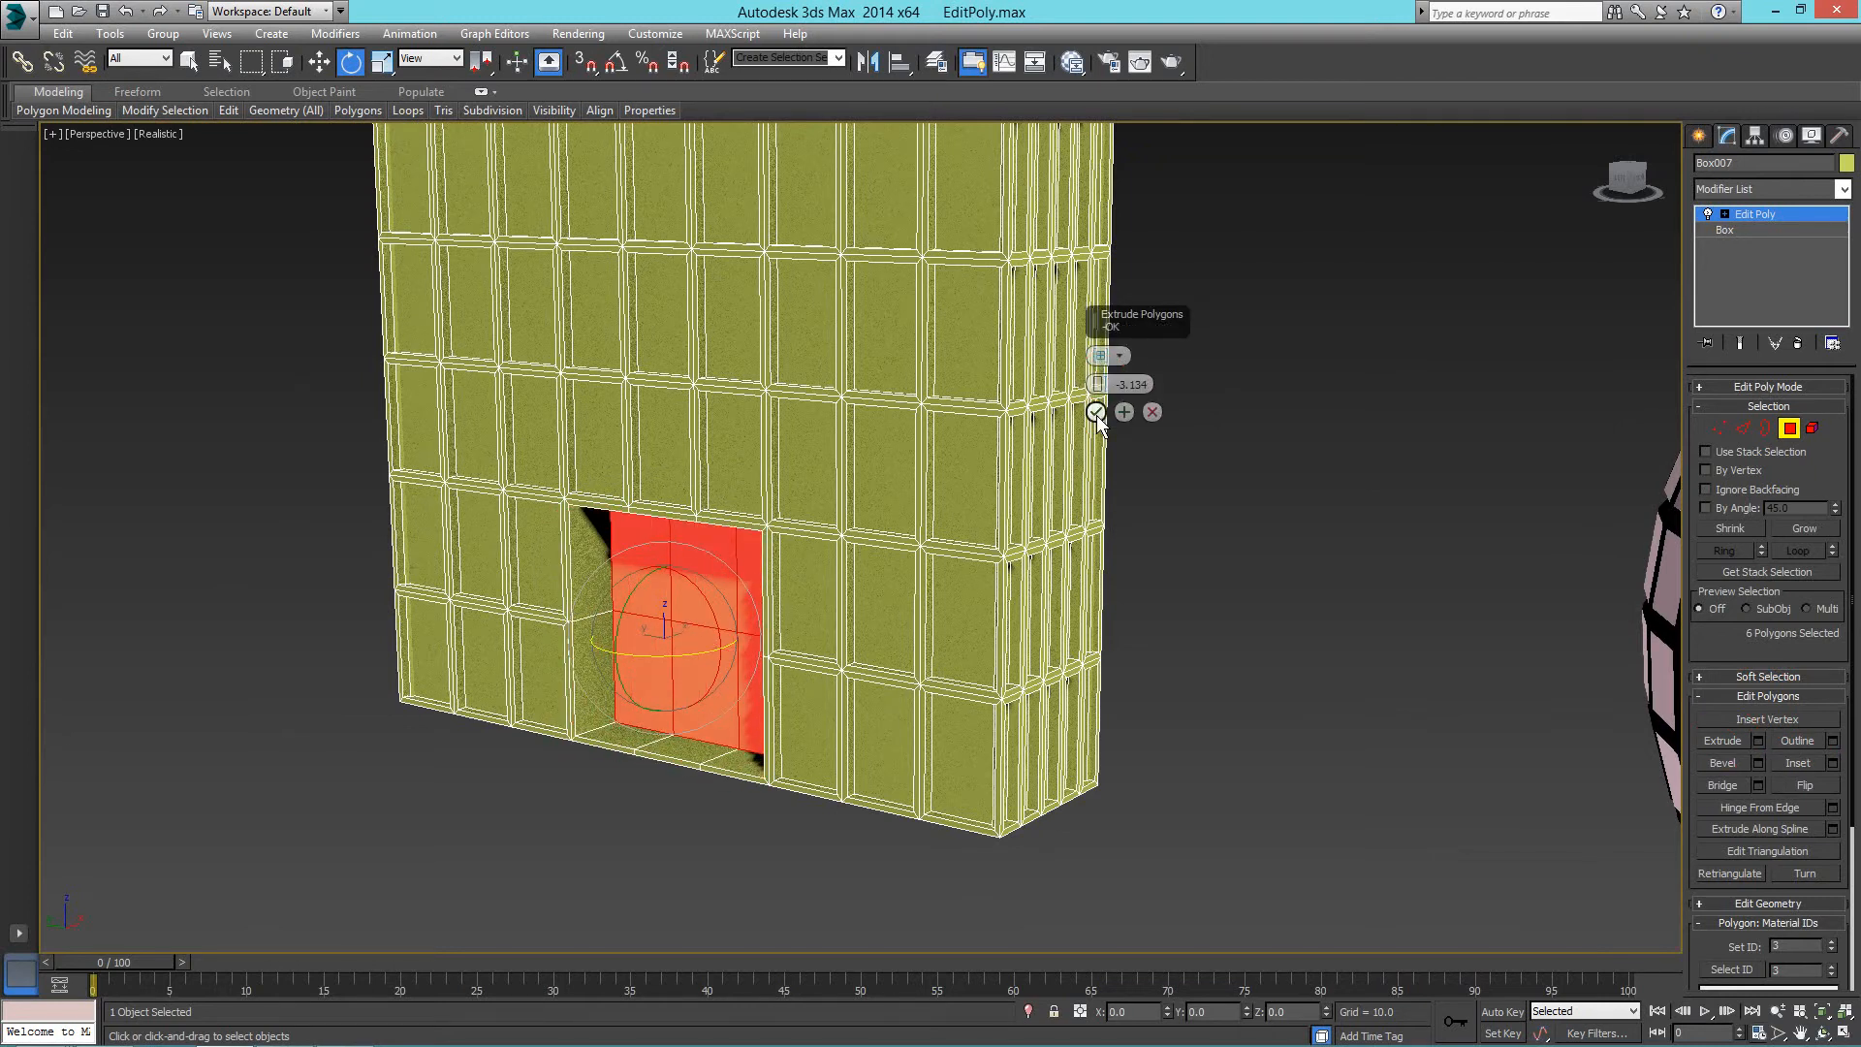
click(1096, 411)
right_click(1152, 504)
click(1115, 477)
Examine the box's recessed panels and doorway opening from several angles, in shaded and wireframe display.
middle_drag(1109, 474, 1088, 628)
scroll(1087, 628, down, 5)
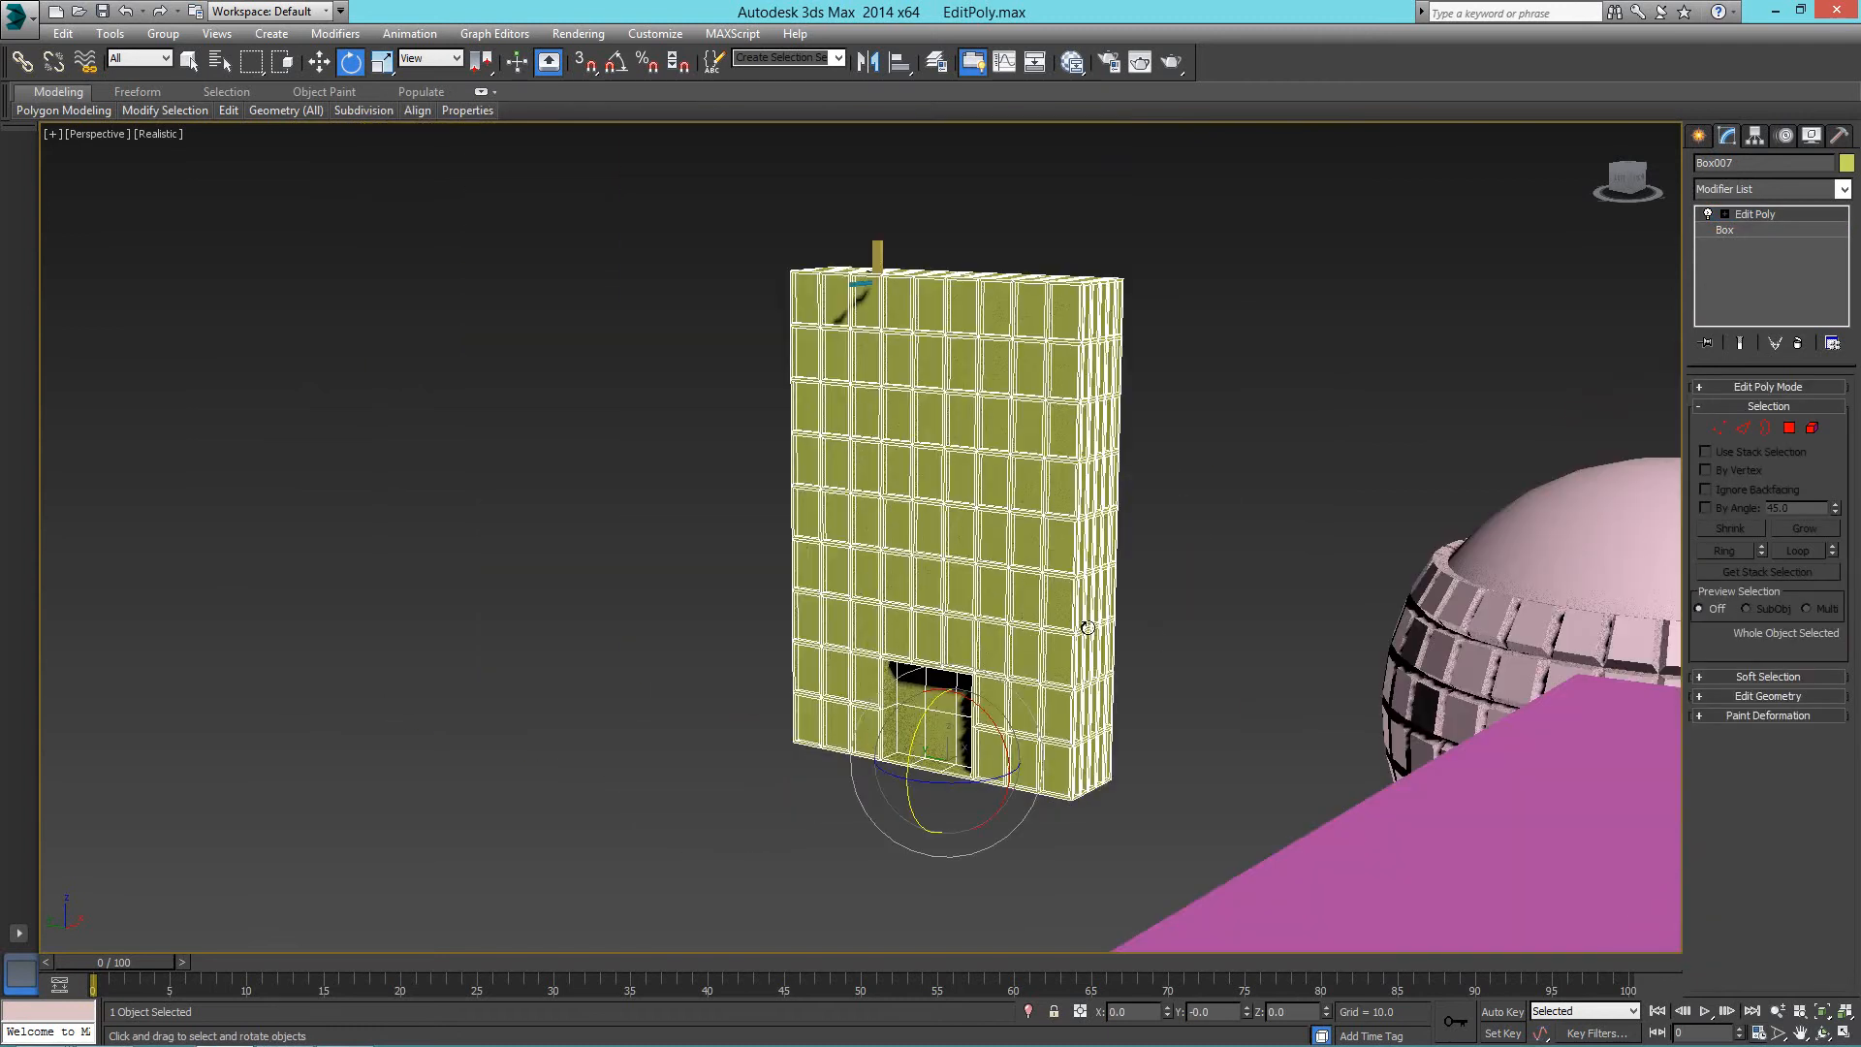
alt+middle_drag(869, 586, 1012, 528)
scroll(987, 573, up, 3)
click(1137, 500)
mouse_move(1138, 500)
alt+middle_down()
mouse_move(1122, 541)
mouse_move(894, 538)
mouse_move(1079, 569)
mouse_move(889, 581)
alt+middle_up()
key(F3)
key(F3)
click(1080, 569)
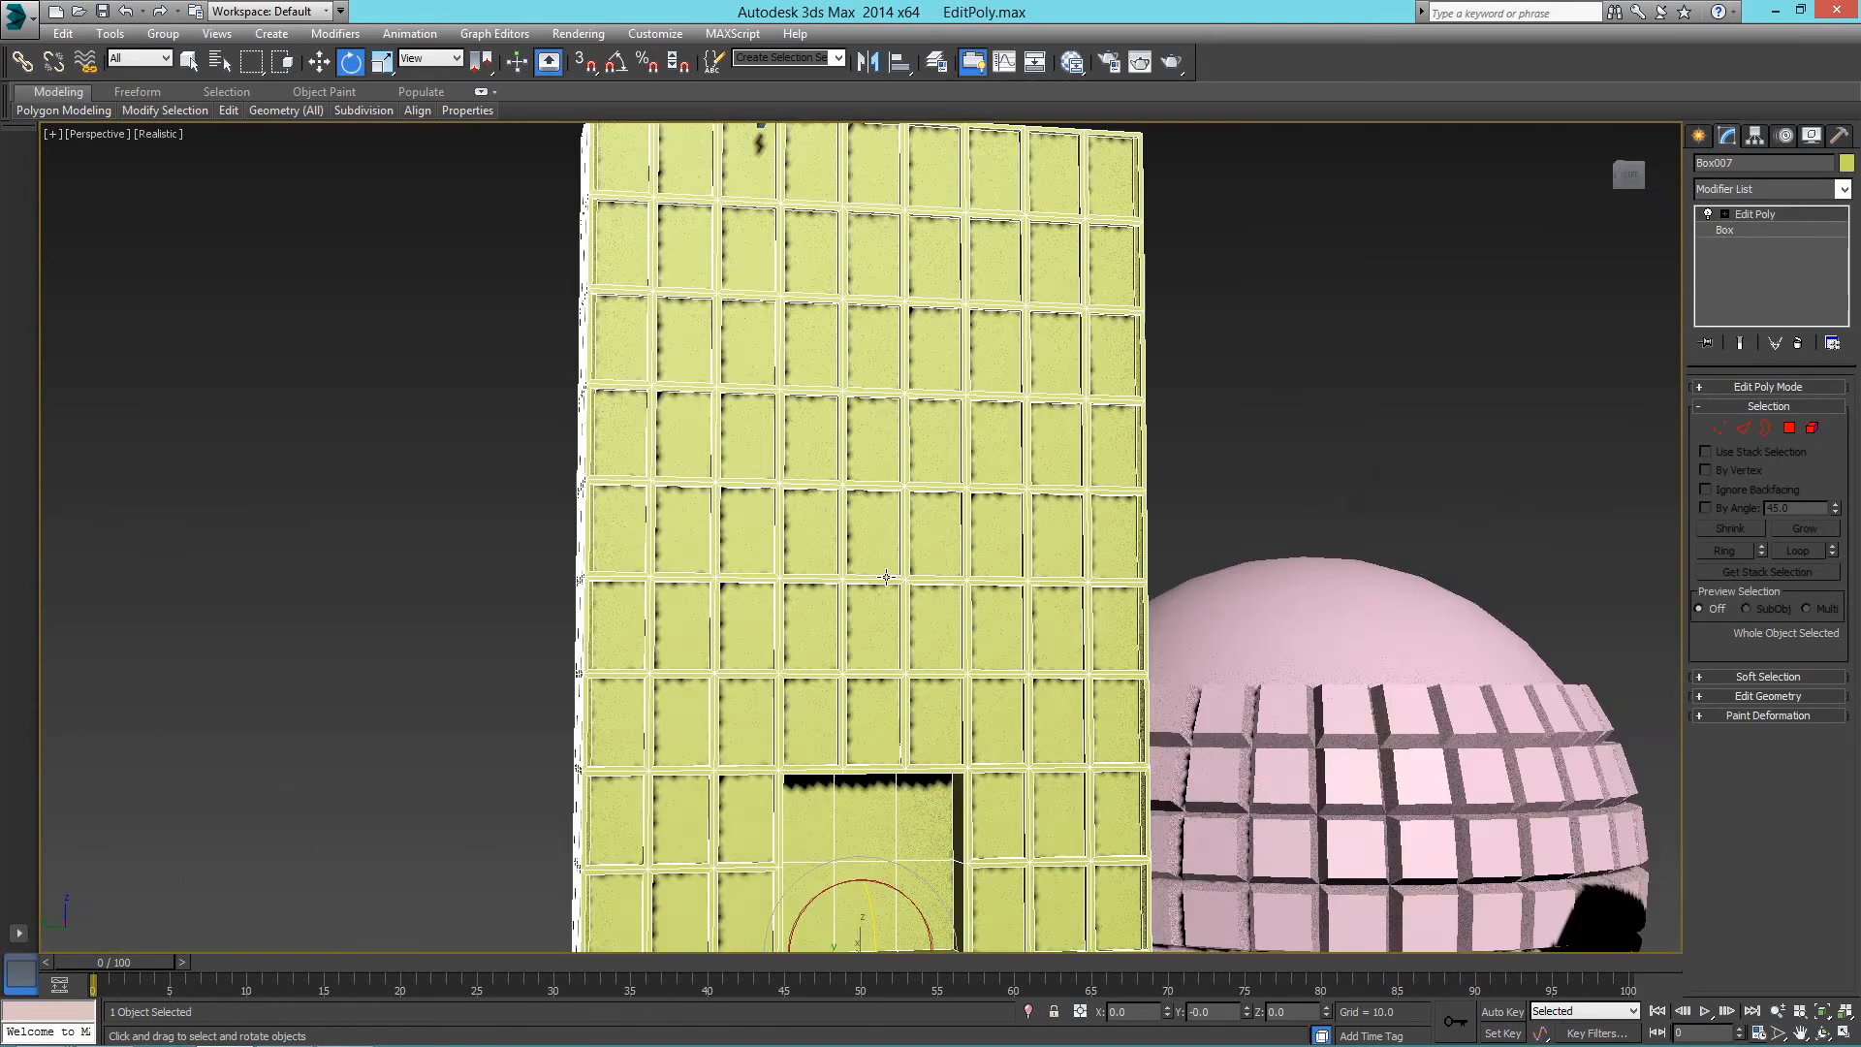
scroll(902, 581, down, 5)
alt+middle_drag(1049, 575, 913, 588)
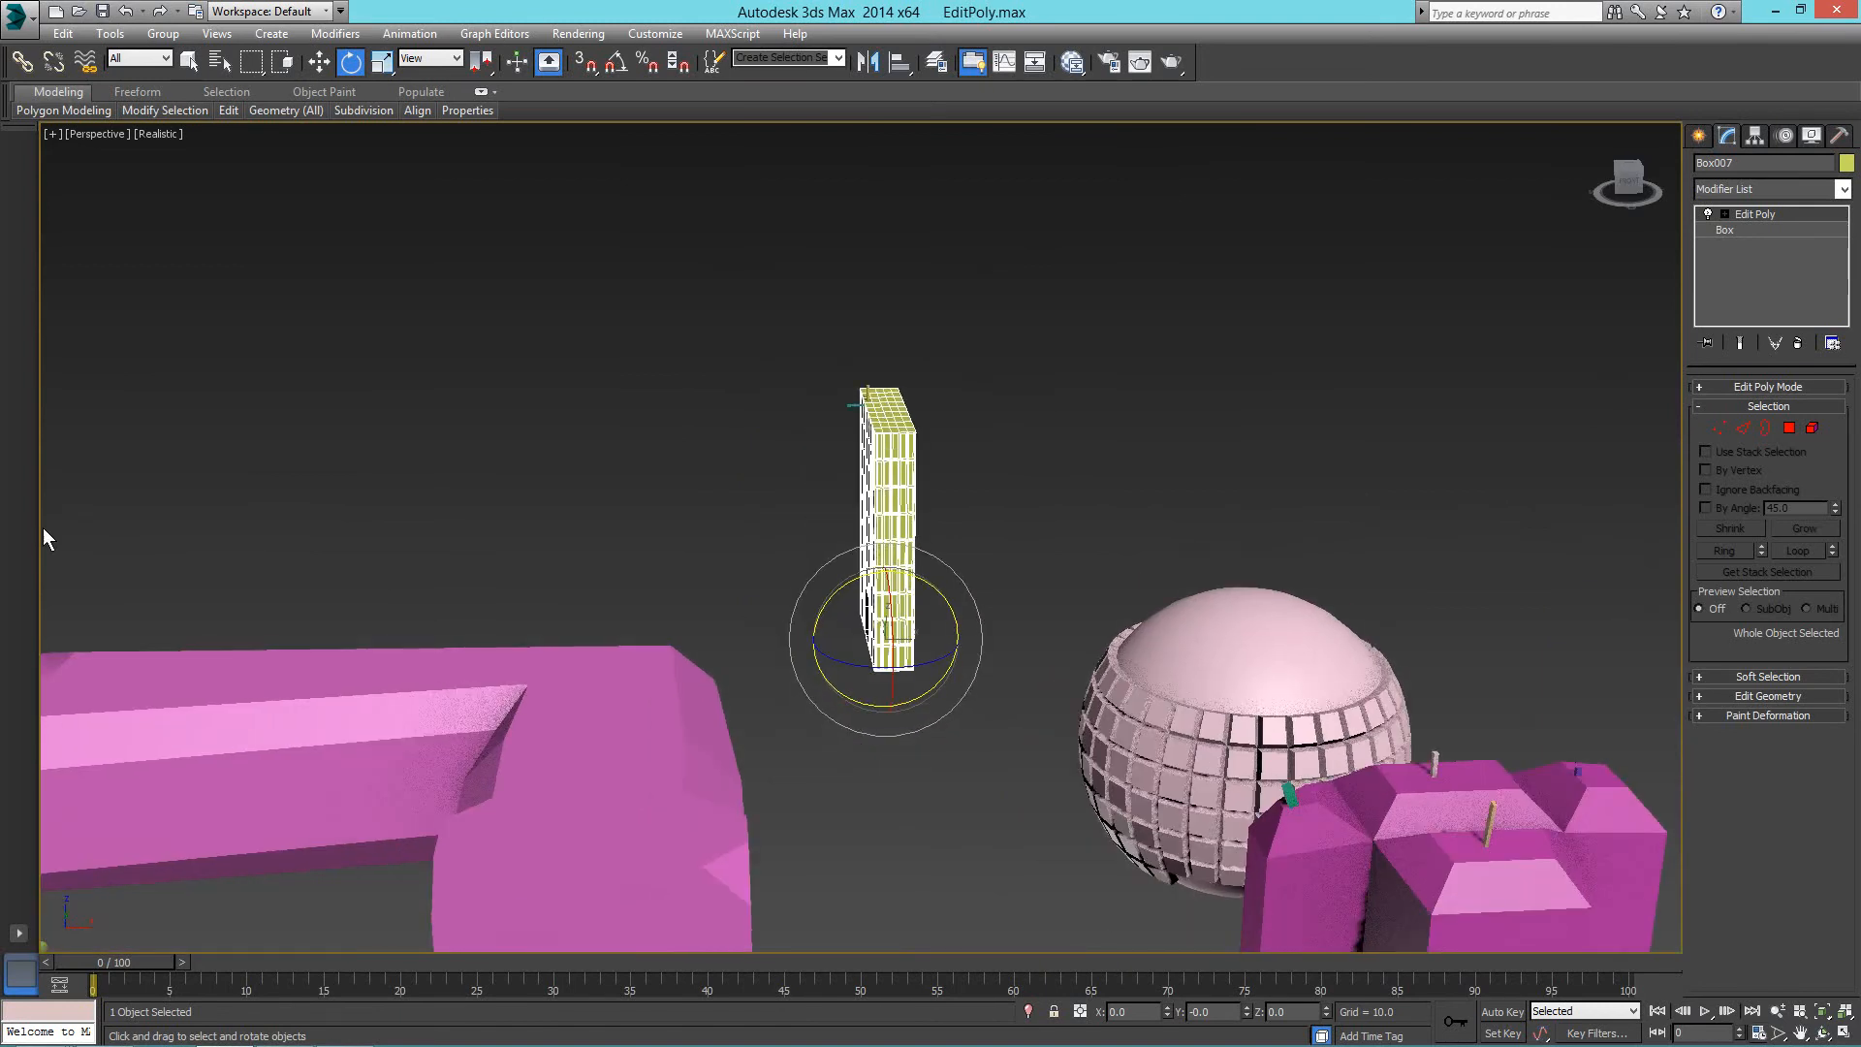
Bring the FreeMind mind map into view, review the remaining Polygon and Element tools, and move it away again.
middle_drag(776, 553, 637, 408)
drag(0, 212, 547, 213)
drag(705, 616, 752, 498)
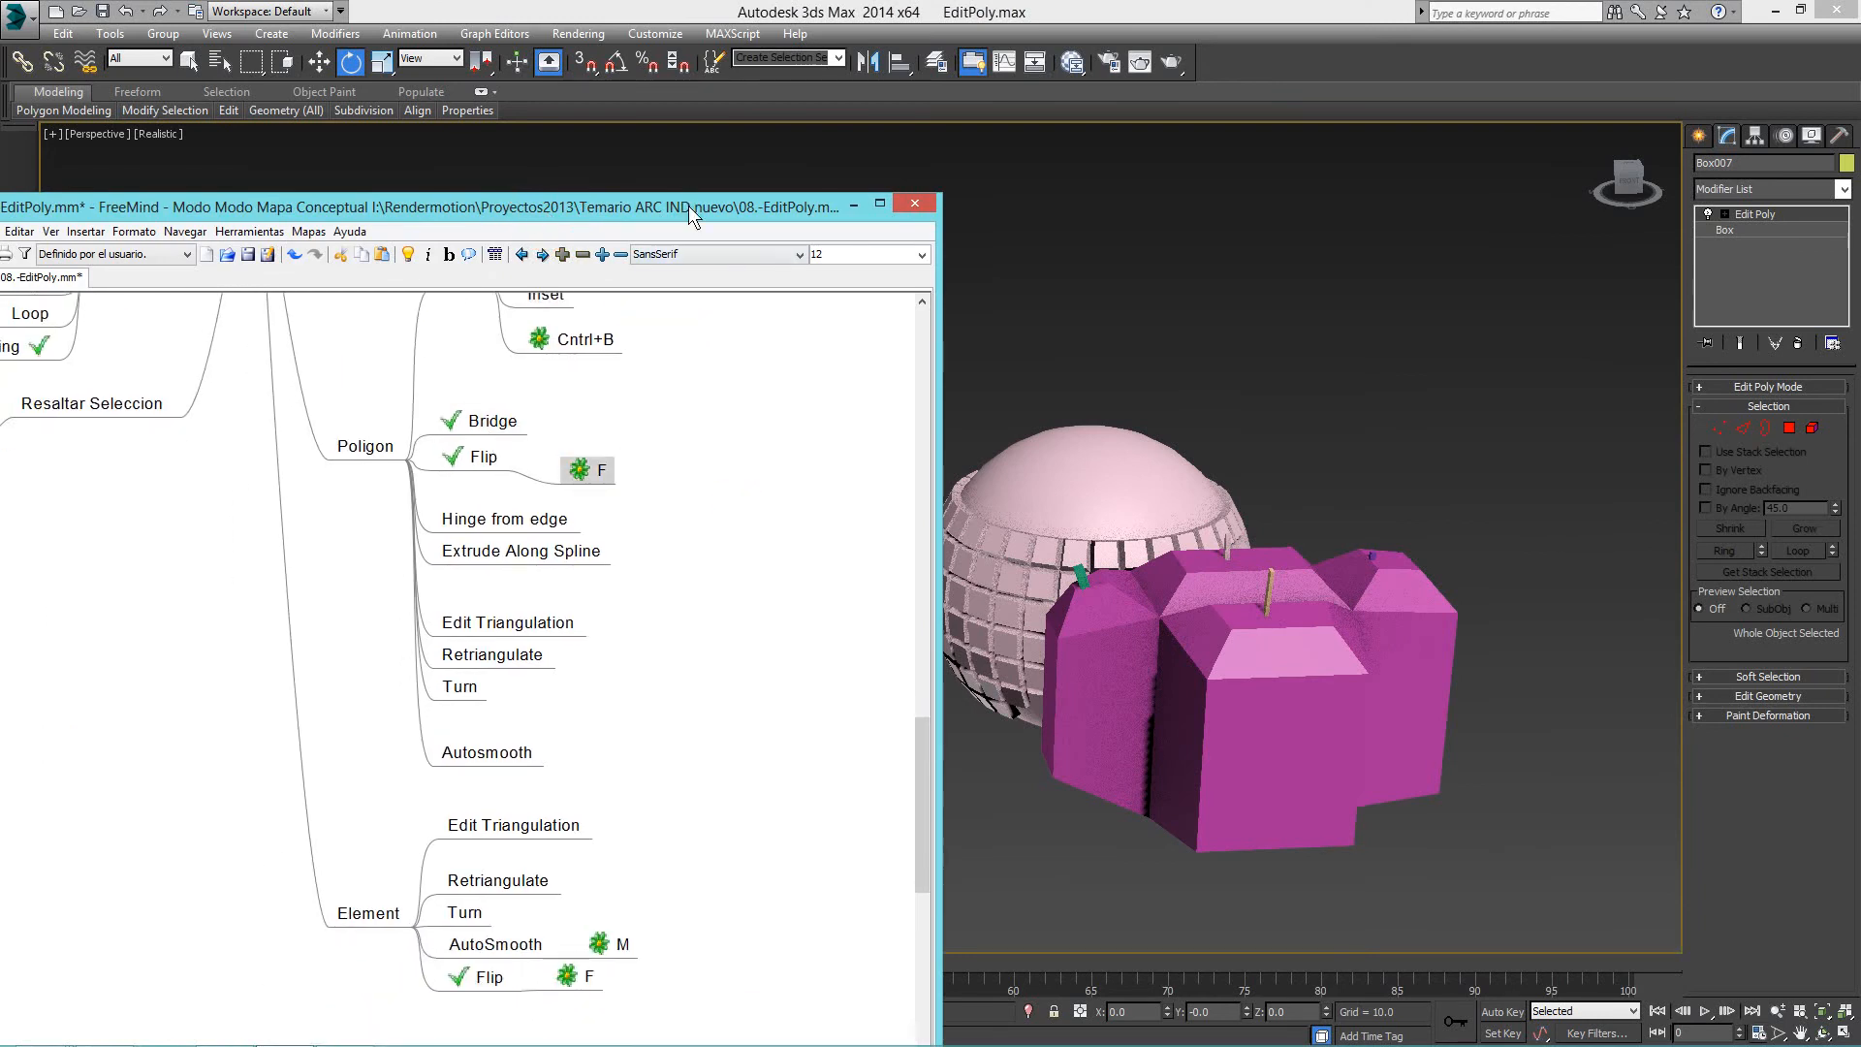
drag(688, 206, 0, 208)
click(1493, 463)
click(1705, 137)
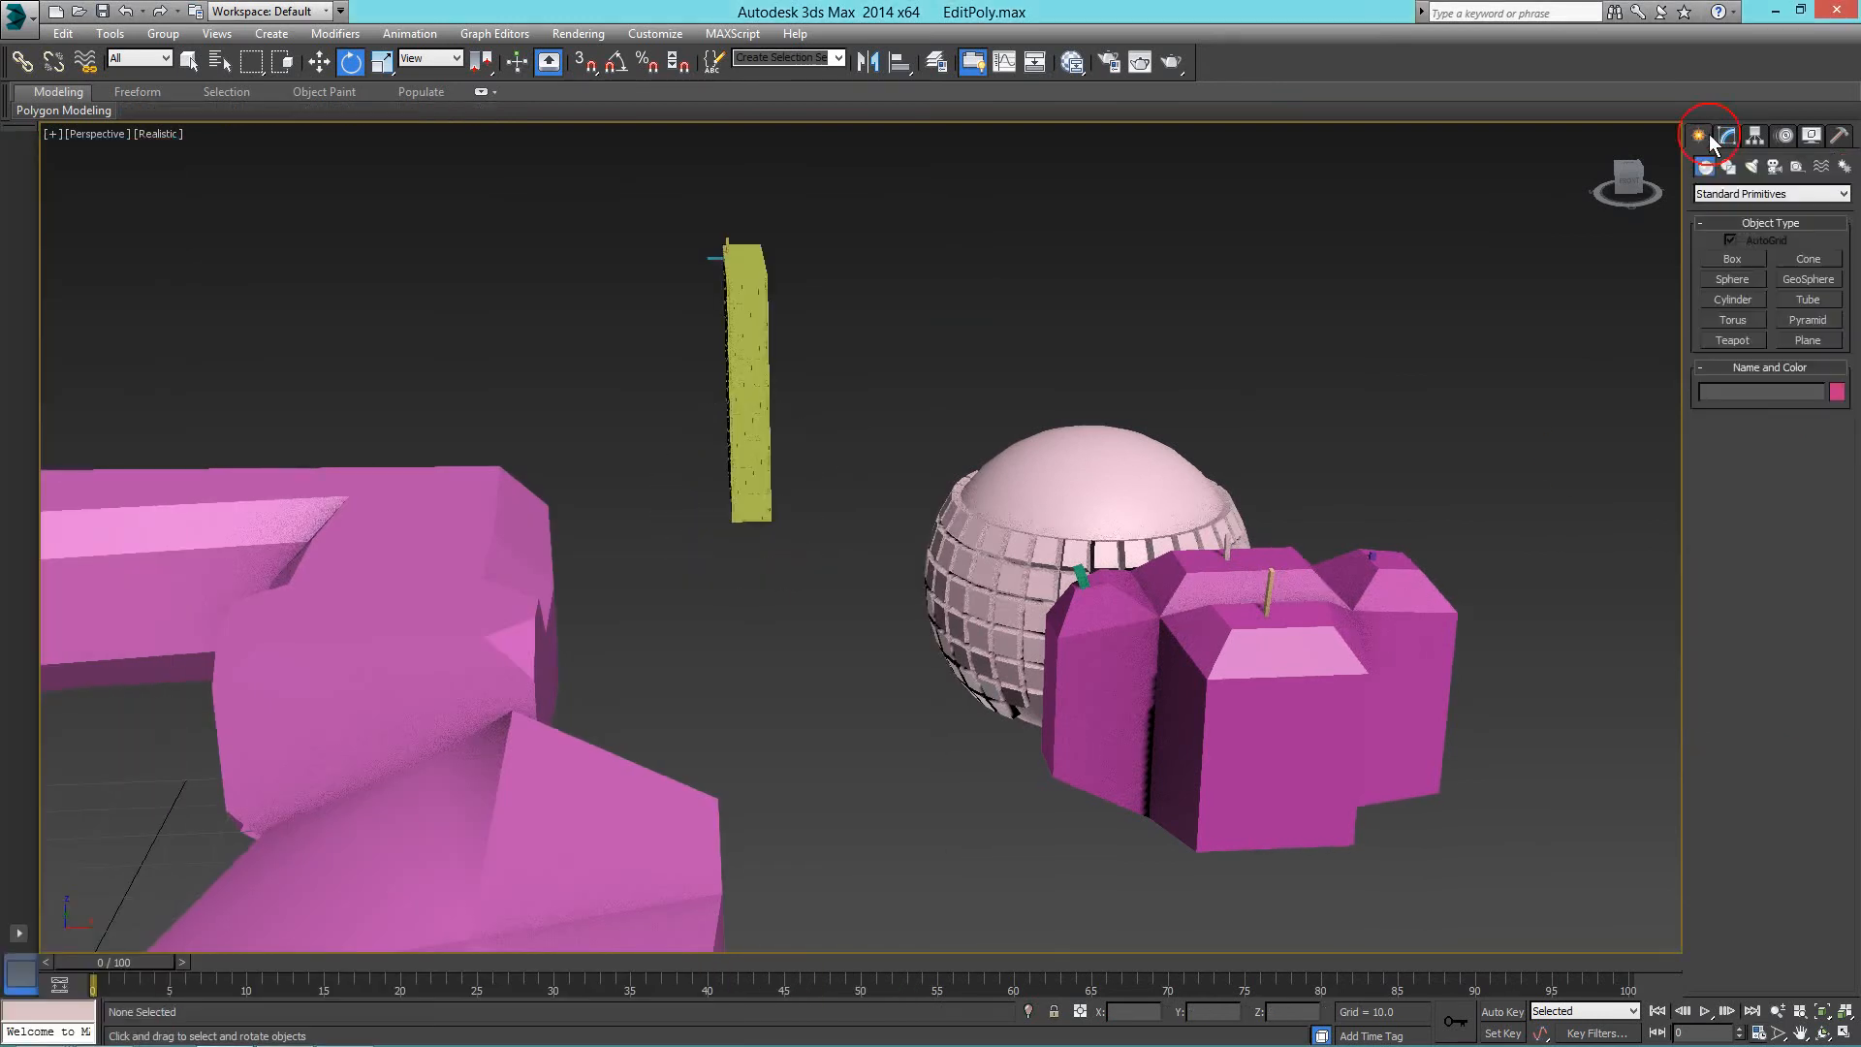
click(1732, 259)
alt+middle_drag(1184, 665, 486, 544)
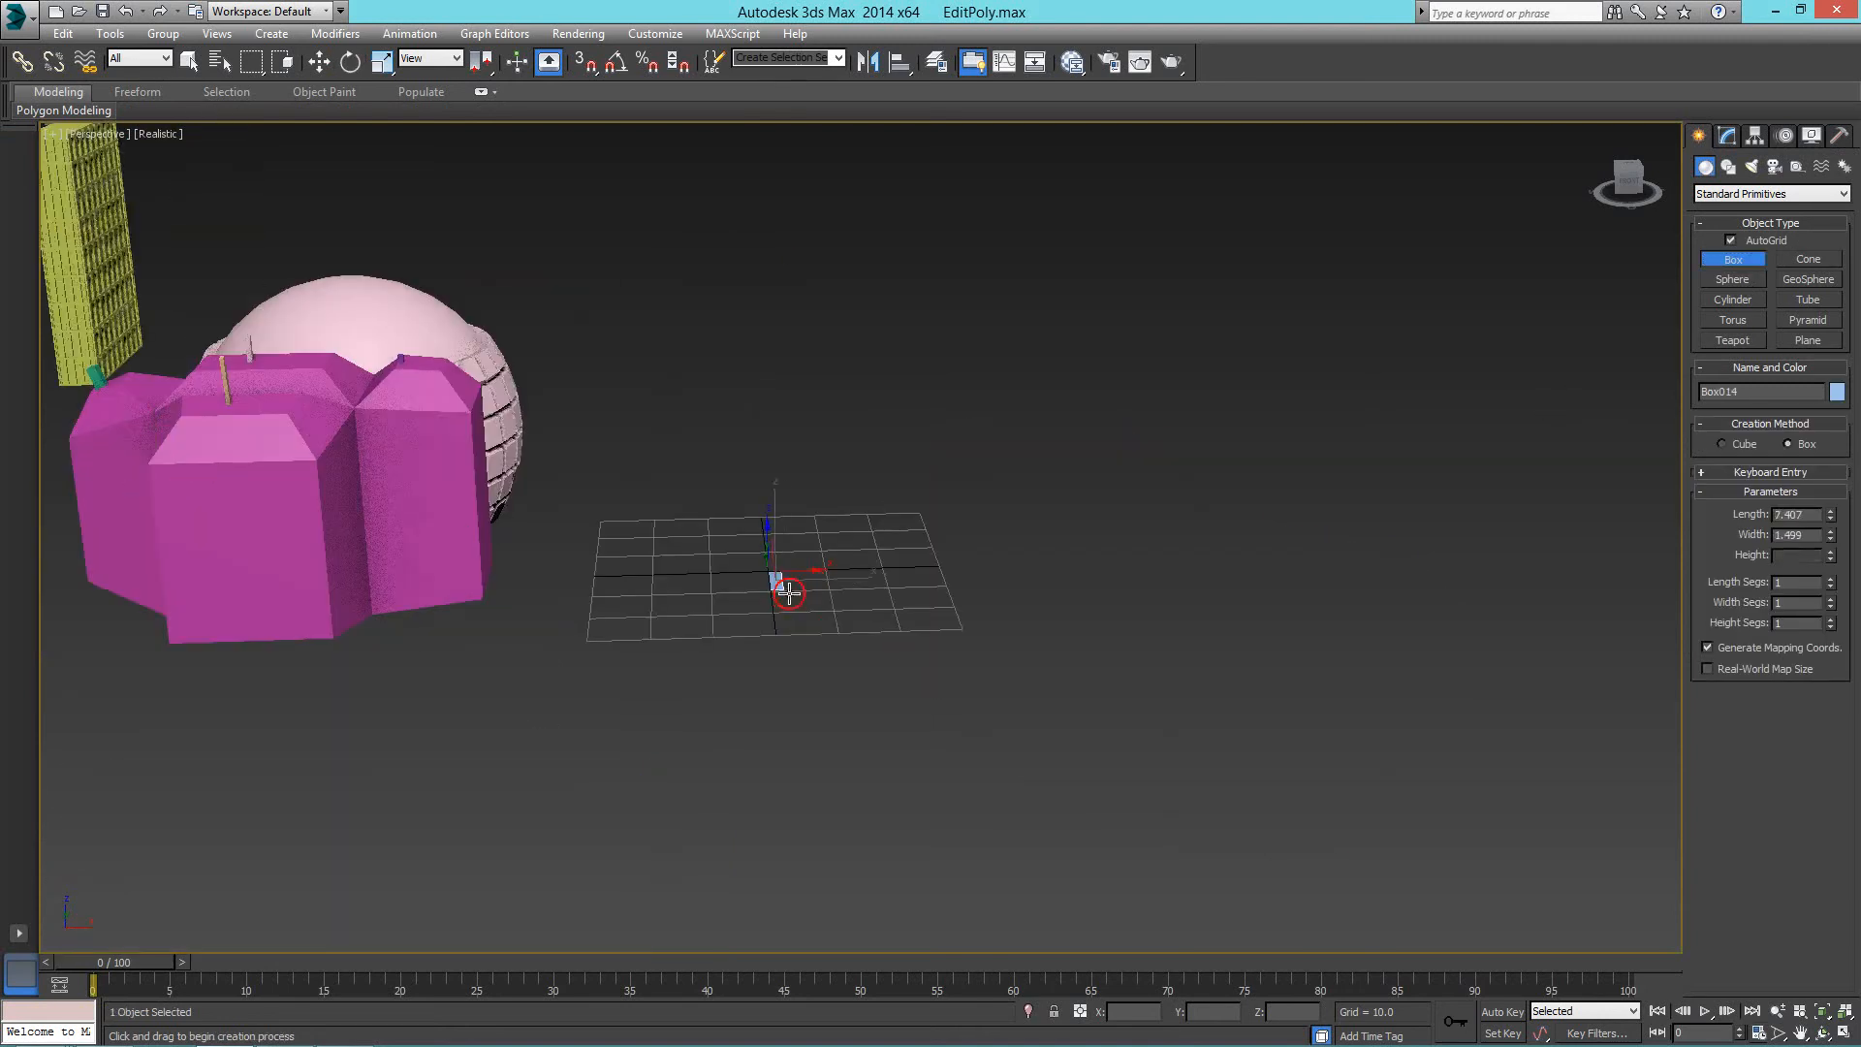
drag(773, 574, 803, 606)
right_click(803, 606)
Create a standard sphere with a radius of about 25 in the empty area near the magenta box cluster.
click(1733, 279)
drag(956, 589, 1009, 652)
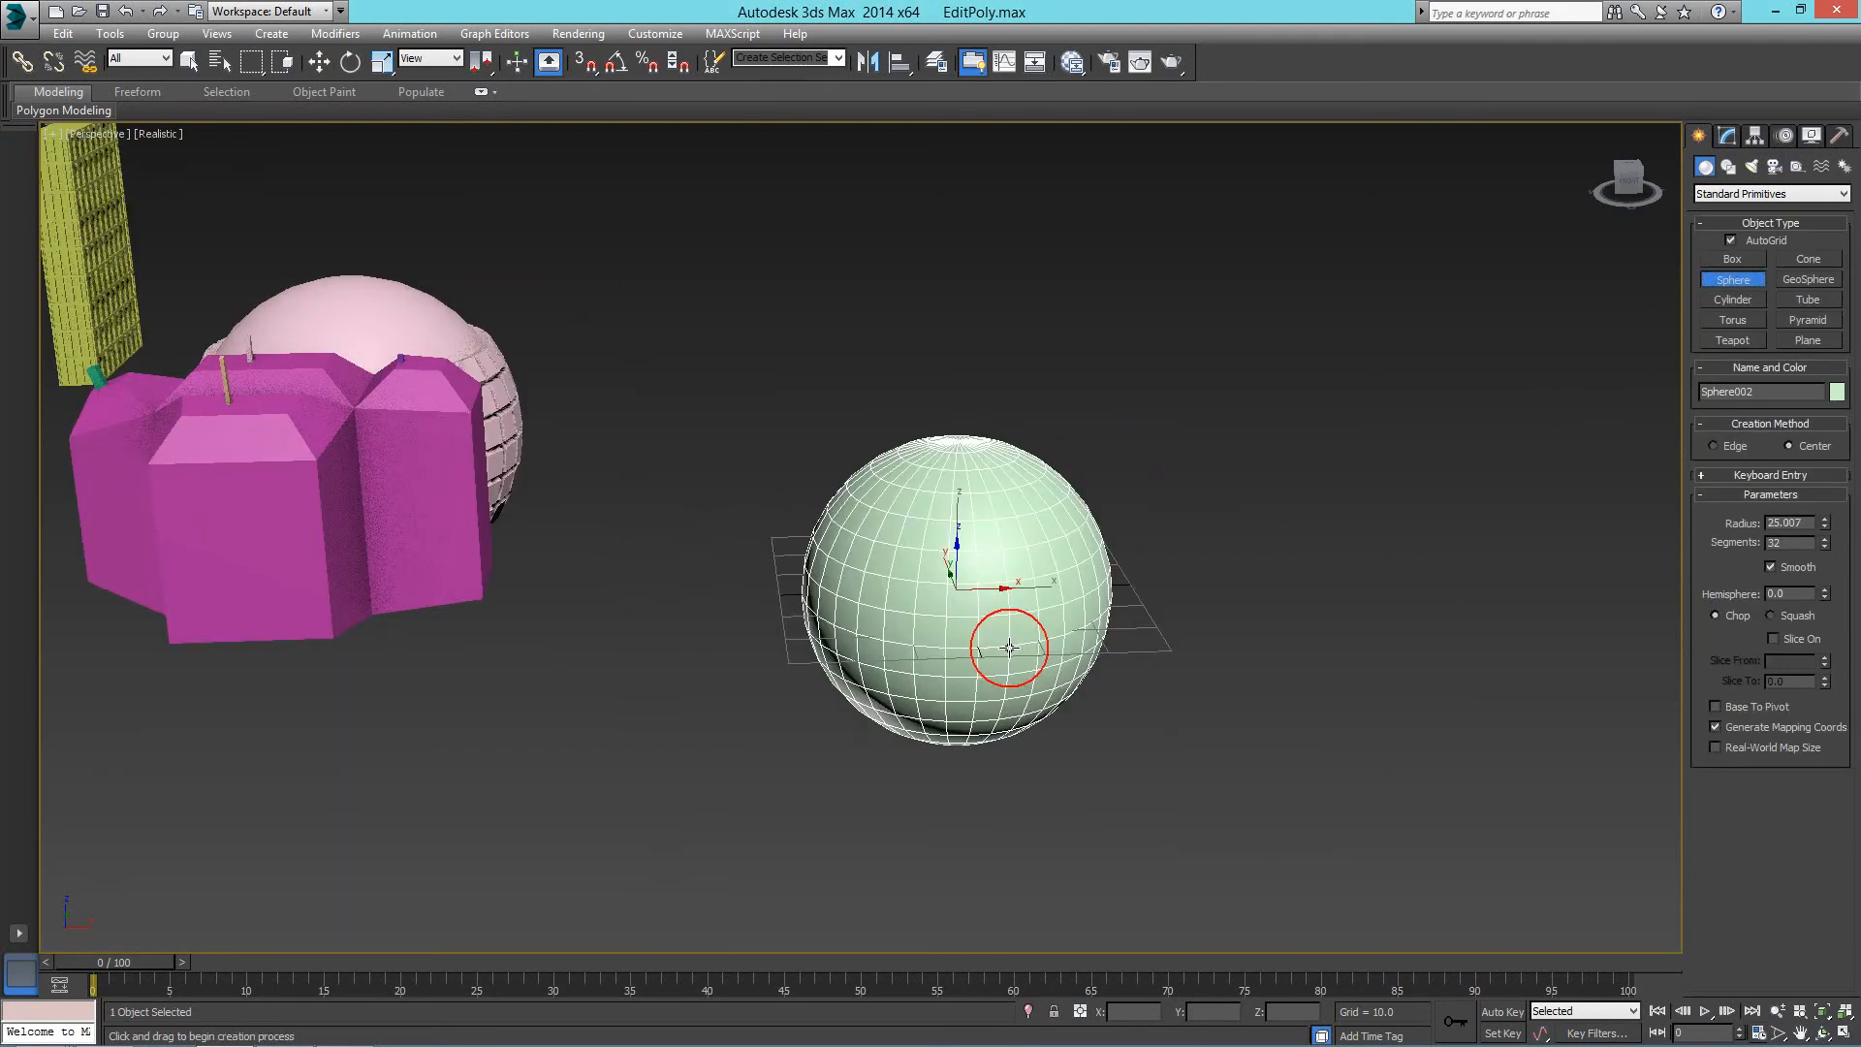
right_click(977, 651)
Clone the magenta box cluster with its beveled tops as a Copy, moved along its Y axis.
click(432, 590)
alt+middle_drag(486, 515, 751, 568)
scroll(751, 568, down, 4)
key(w)
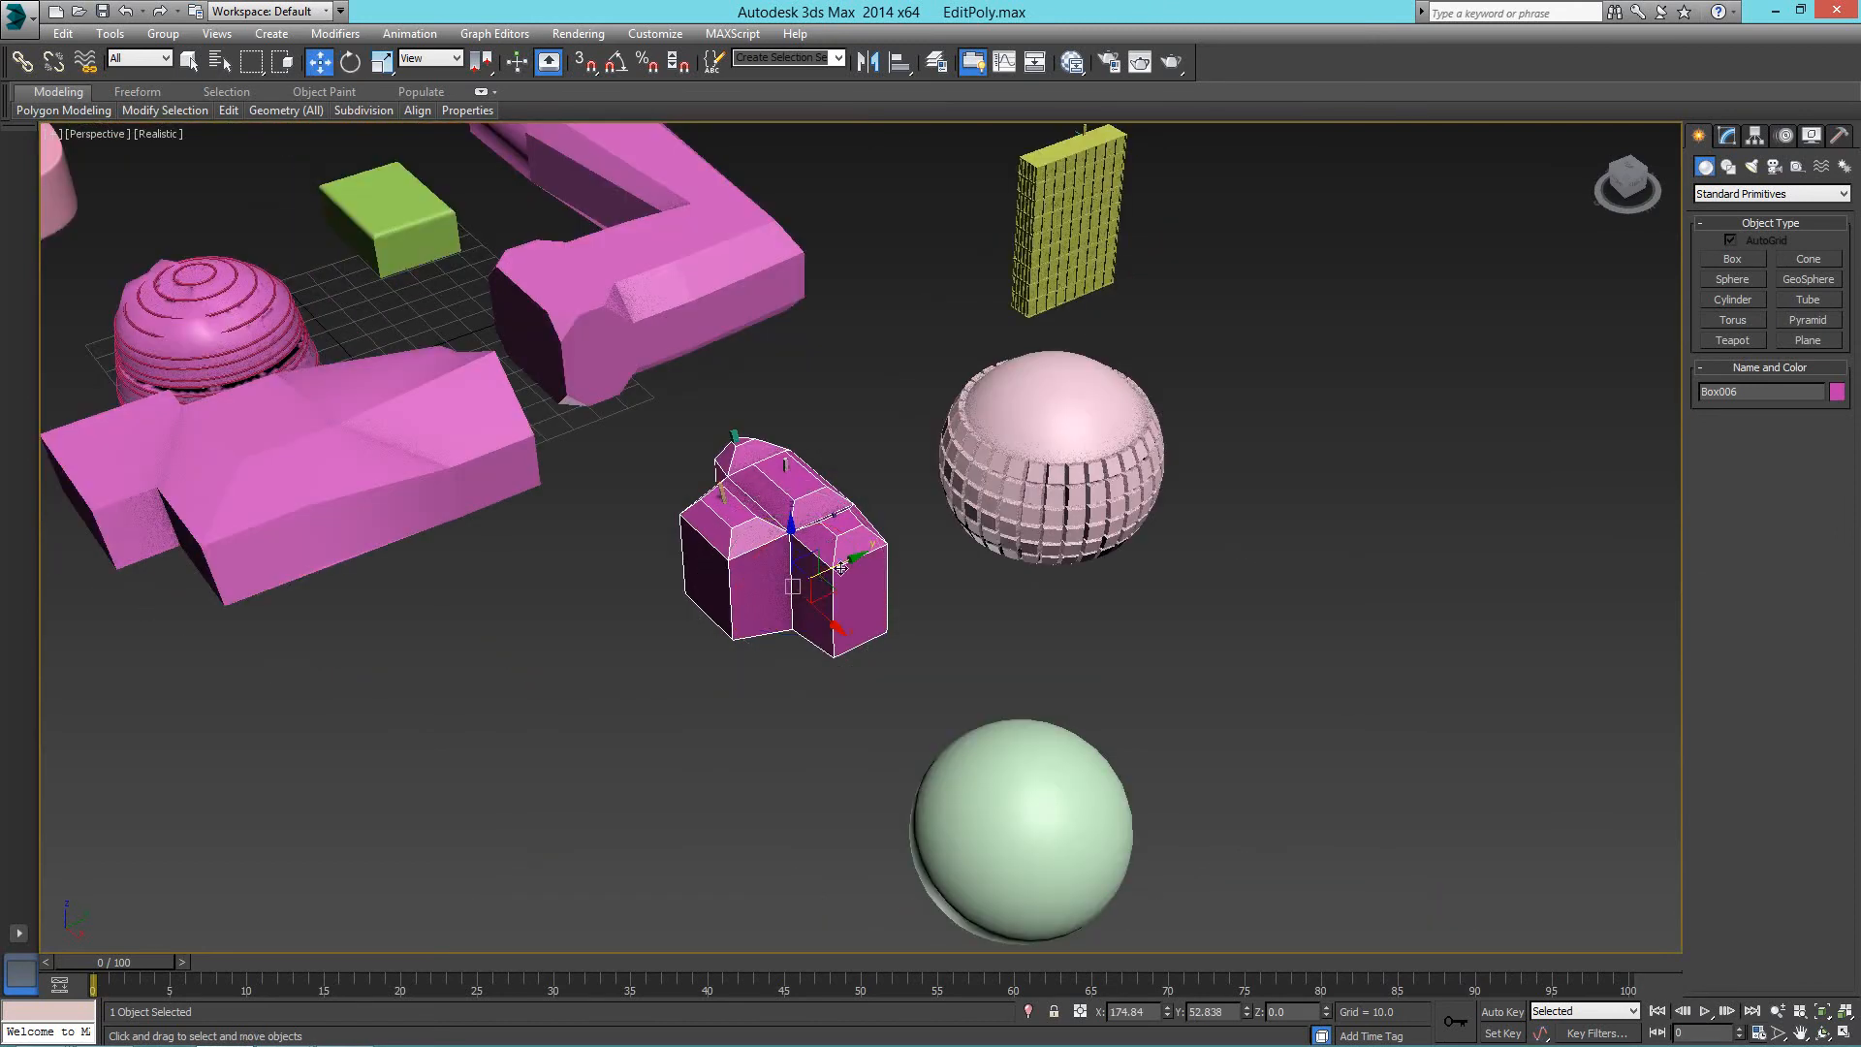
mouse_move(841, 567)
shift+mouse_down()
mouse_move(522, 705)
mouse_move(545, 697)
shift+mouse_up()
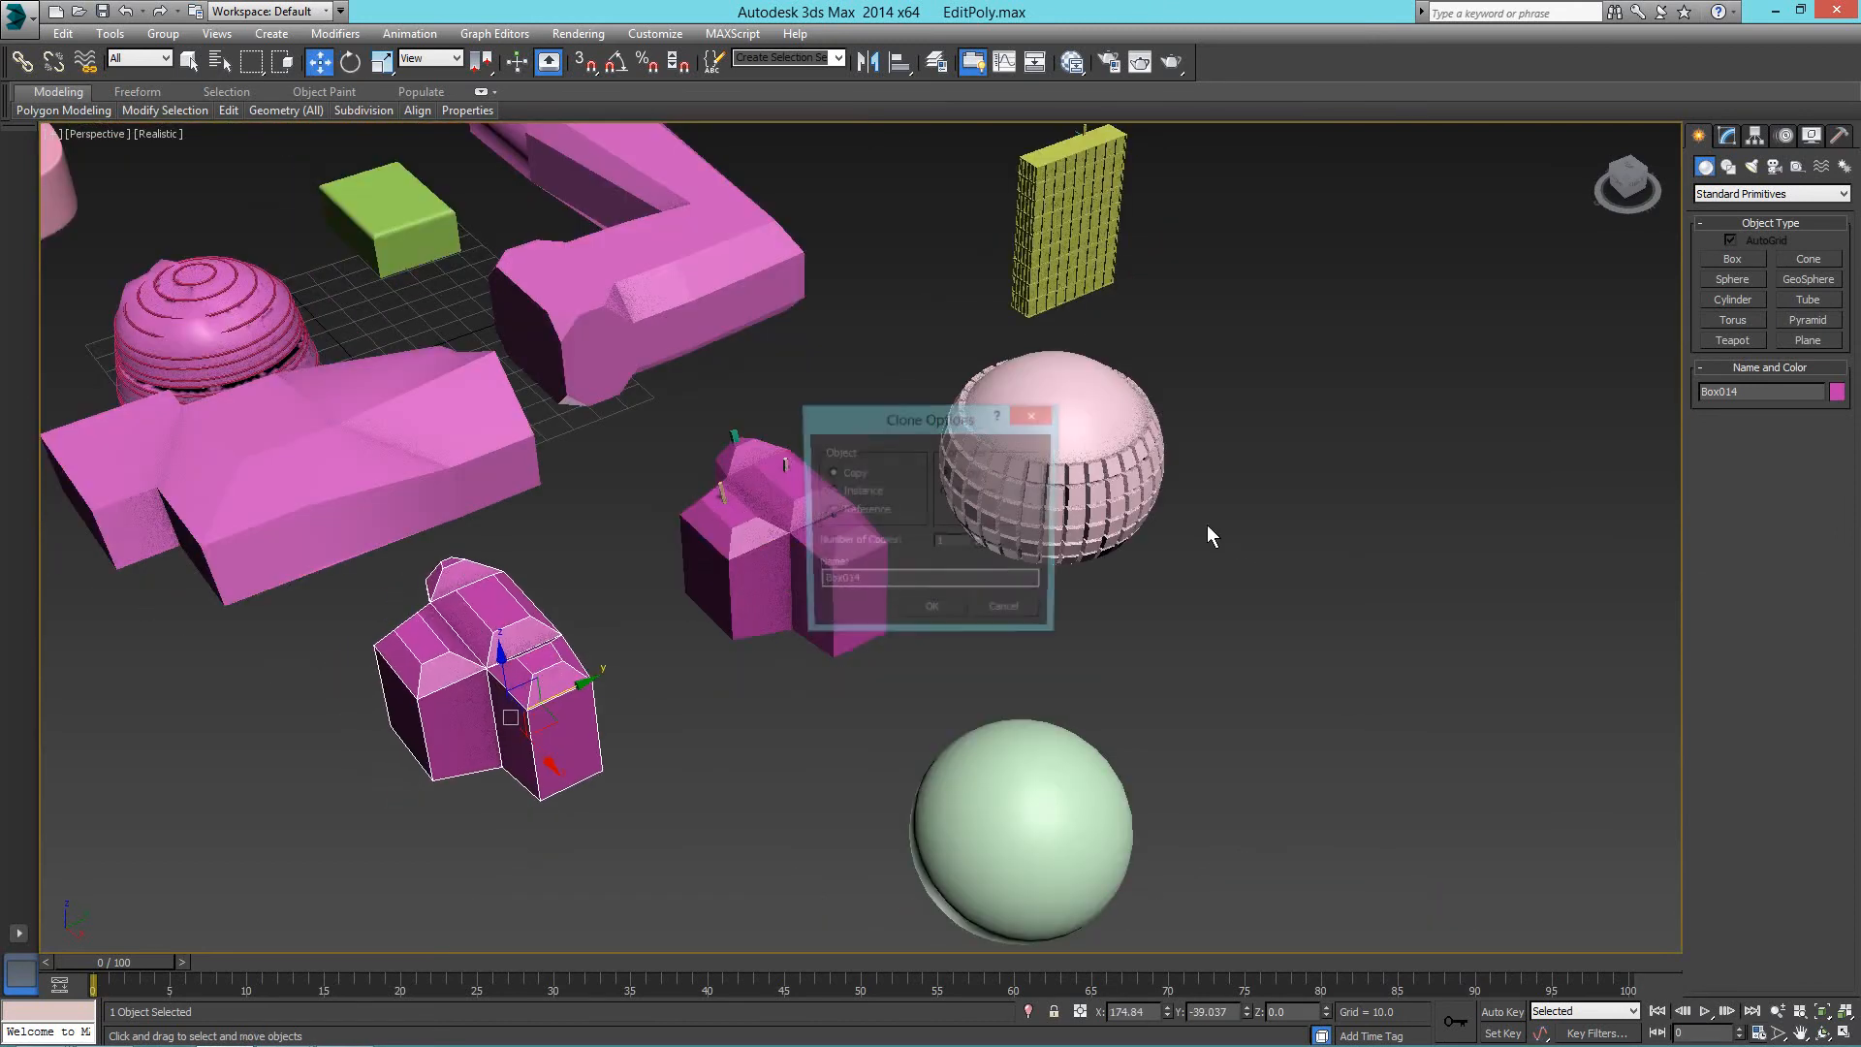
Select the original magenta cluster and attach the copied cluster to it.
right_click(785, 583)
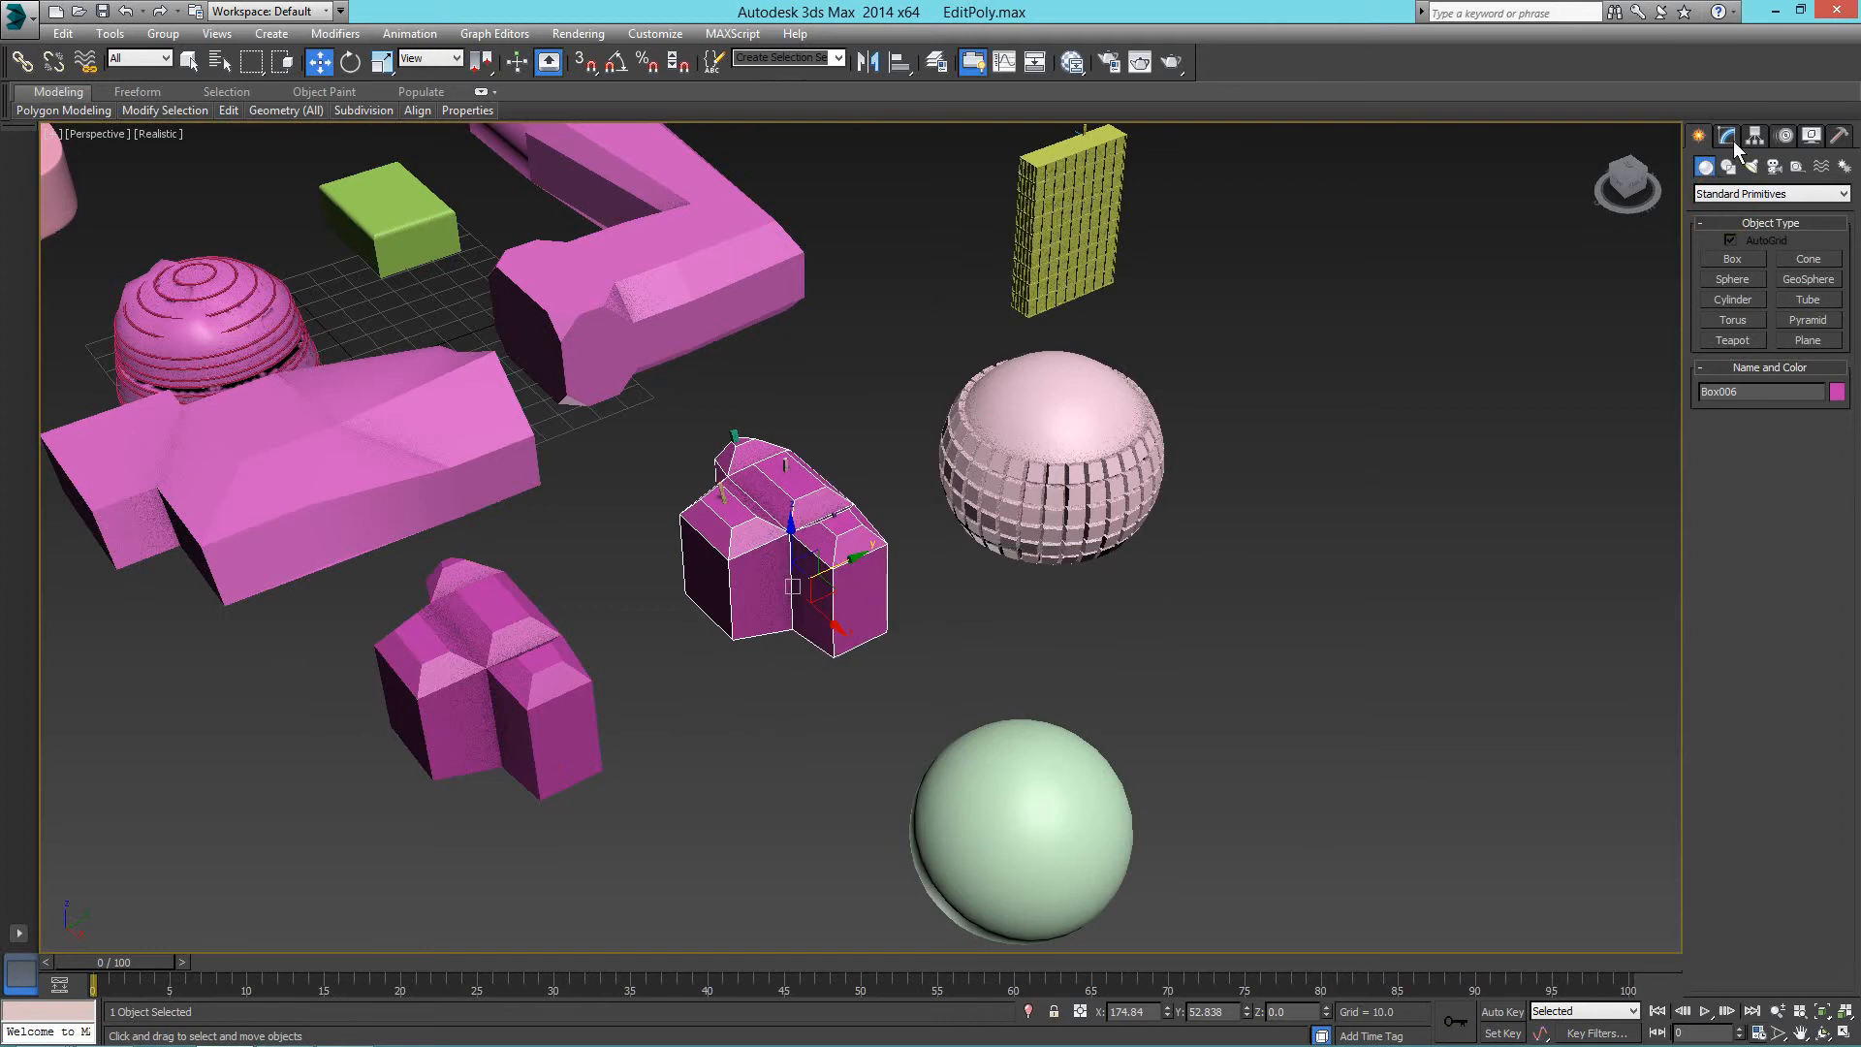
click(1731, 141)
right_click(806, 584)
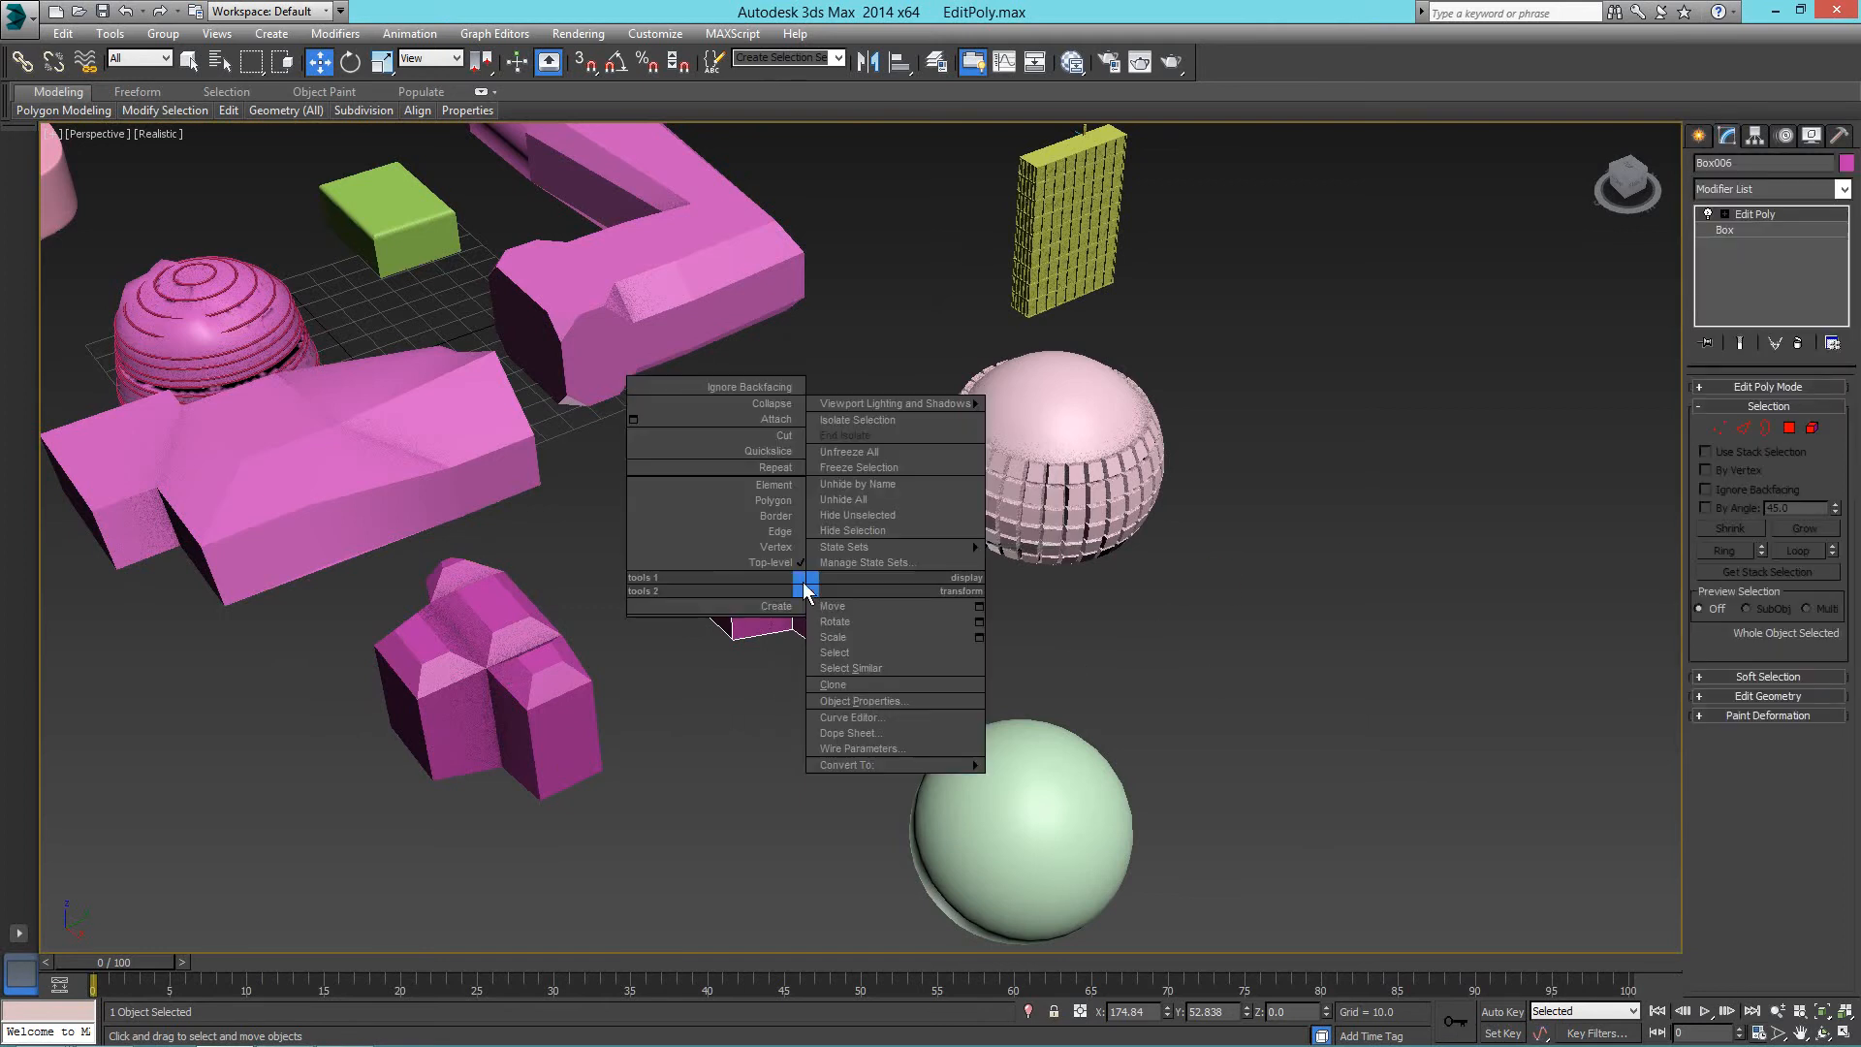
click(775, 435)
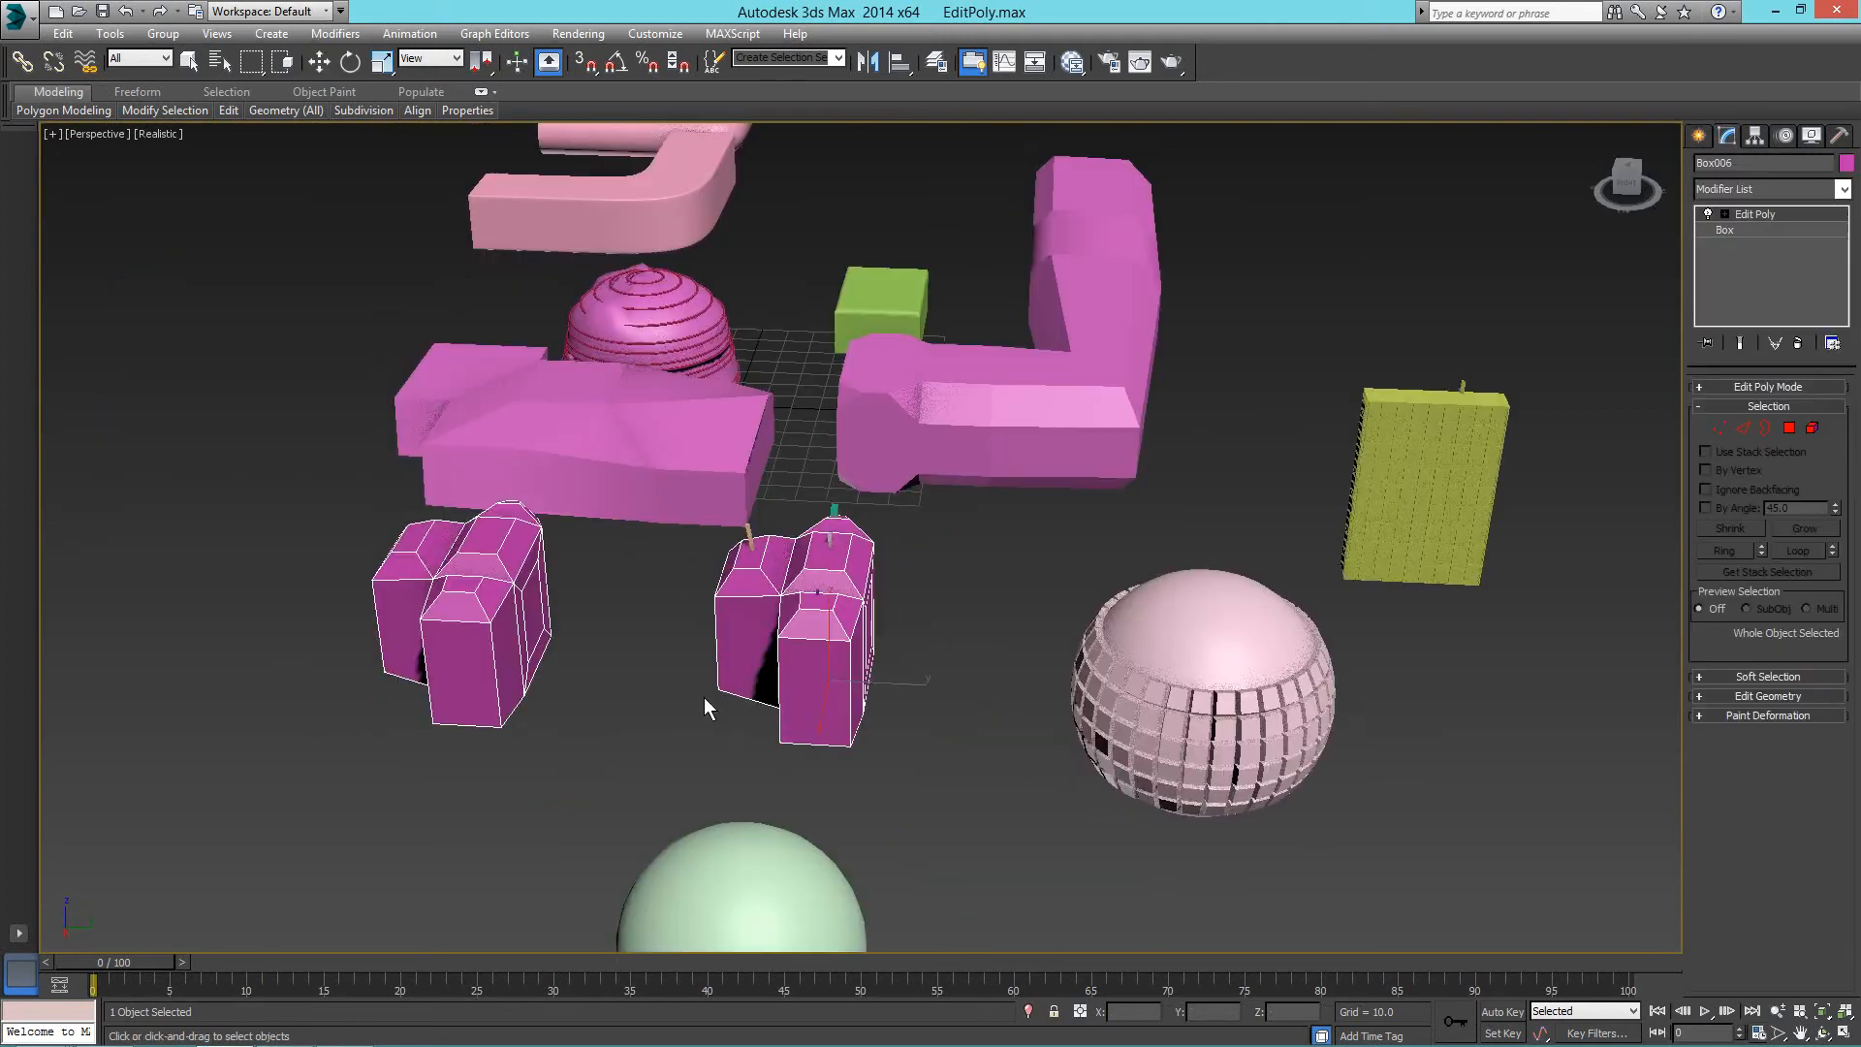
Select the facing inner side polygon on each of the two attached magenta box clusters.
scroll(704, 696, up, 5)
scroll(717, 700, down, 3)
key(4)
alt+middle_drag(719, 648, 776, 645)
click(714, 549)
alt+middle_drag(715, 549, 478, 516)
ctrl+click(462, 481)
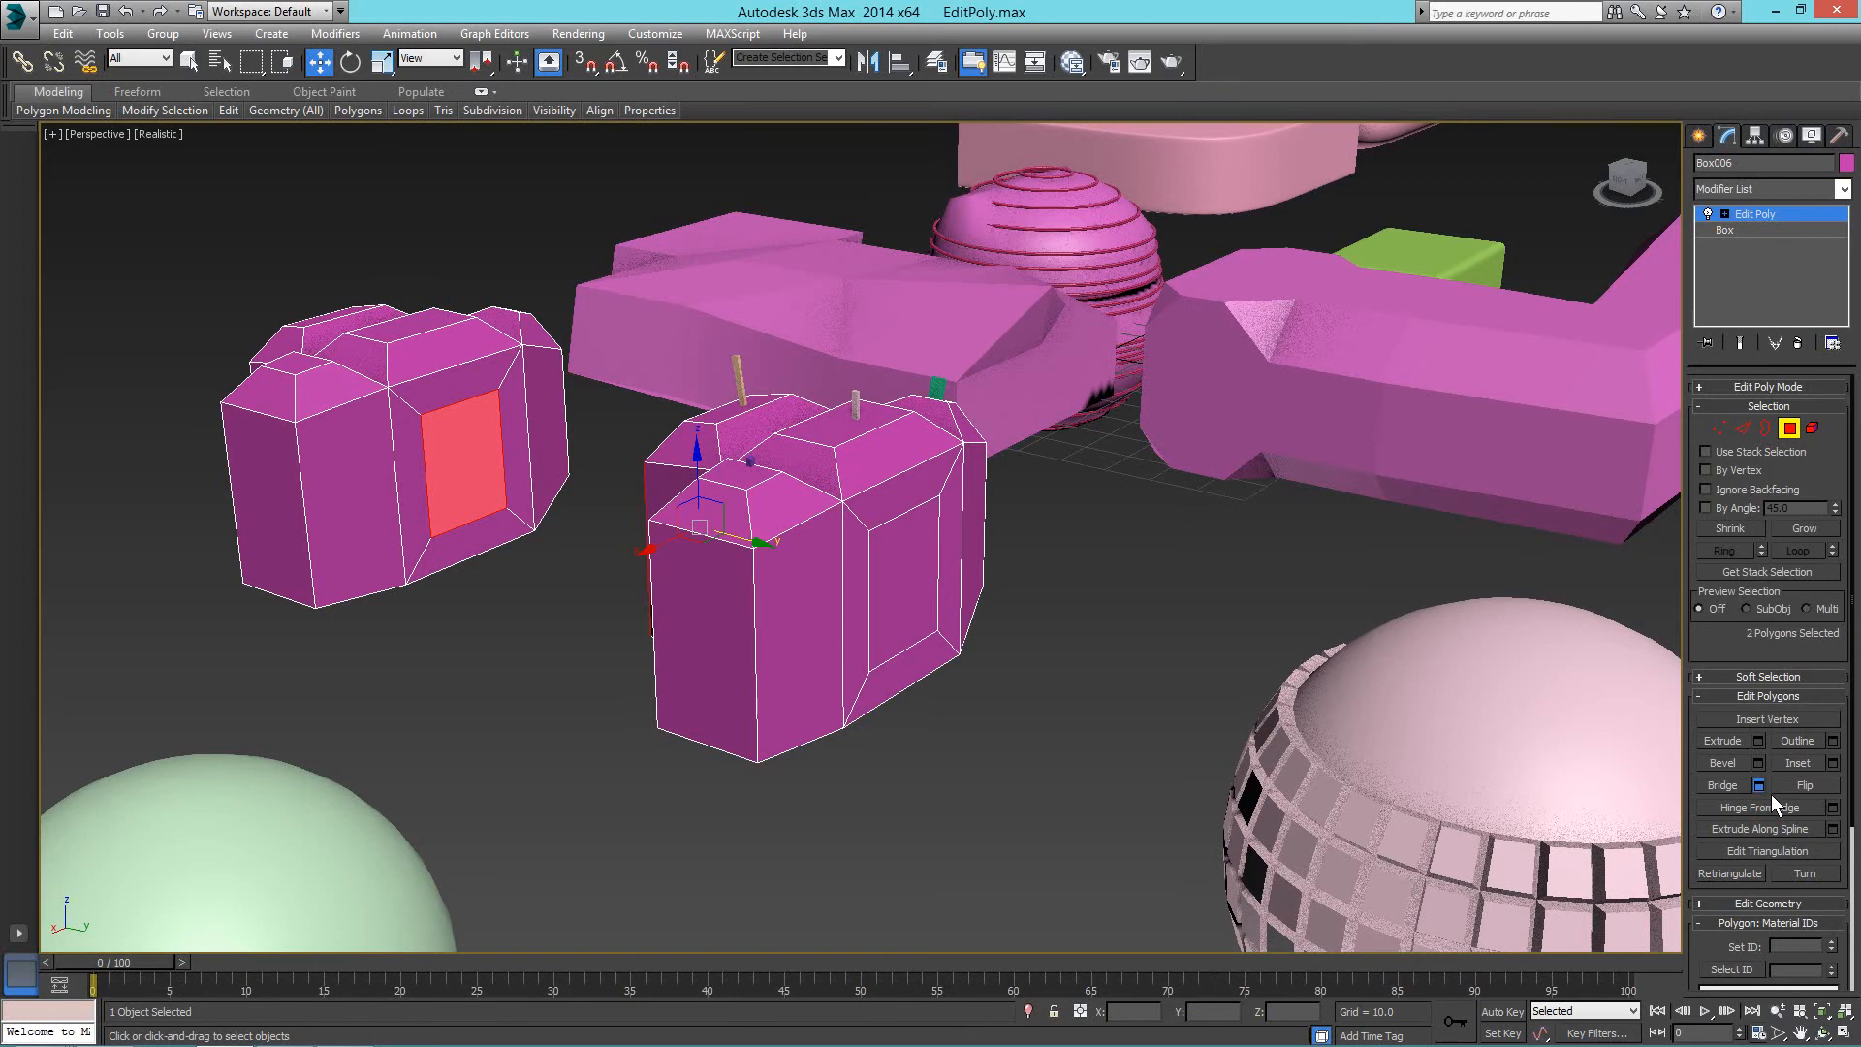
Bridge the two selected polygons with 9 segments, a taper of -1.95 and a bias of -20.0.
alt+middle_drag(461, 523, 550, 516)
scroll(551, 515, up, 4)
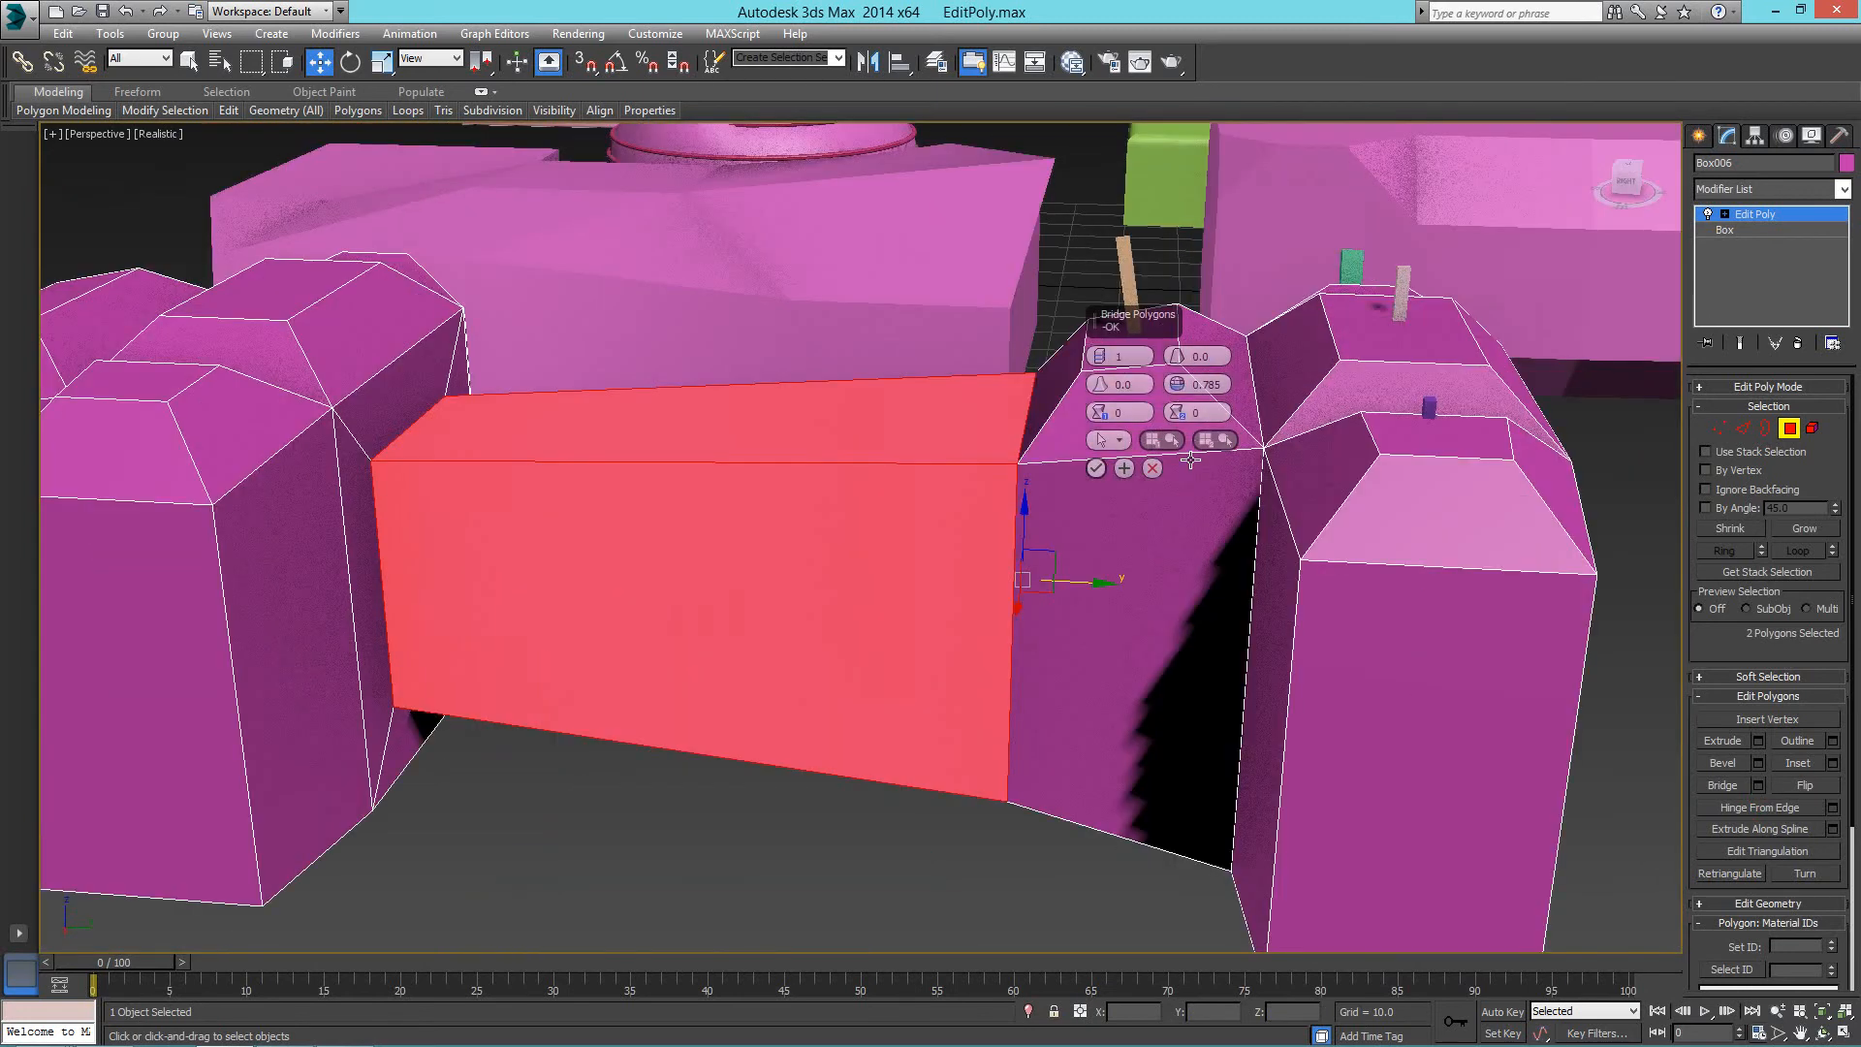
drag(1099, 355, 1180, 388)
drag(1099, 384, 1124, 422)
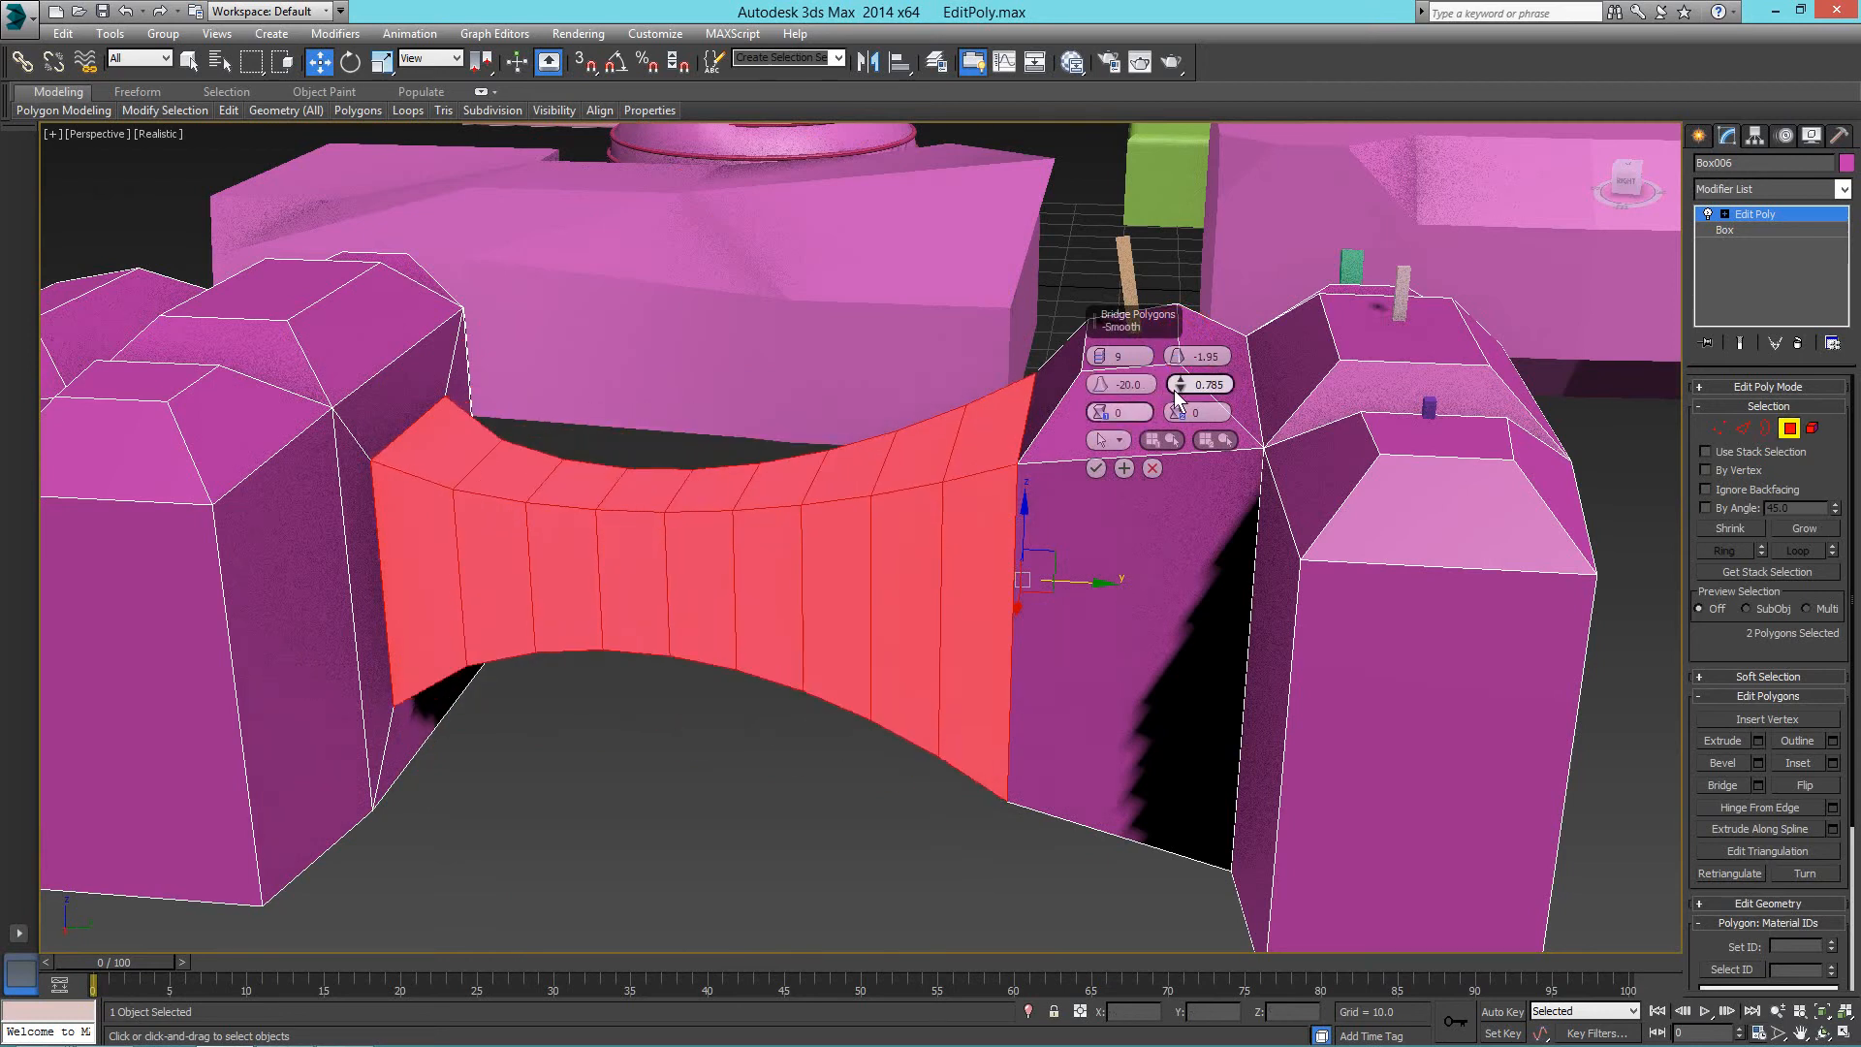
Set the bridge's Twist 1 to 1, try out Twist 2, and accept the bridge between the clusters.
click(1101, 408)
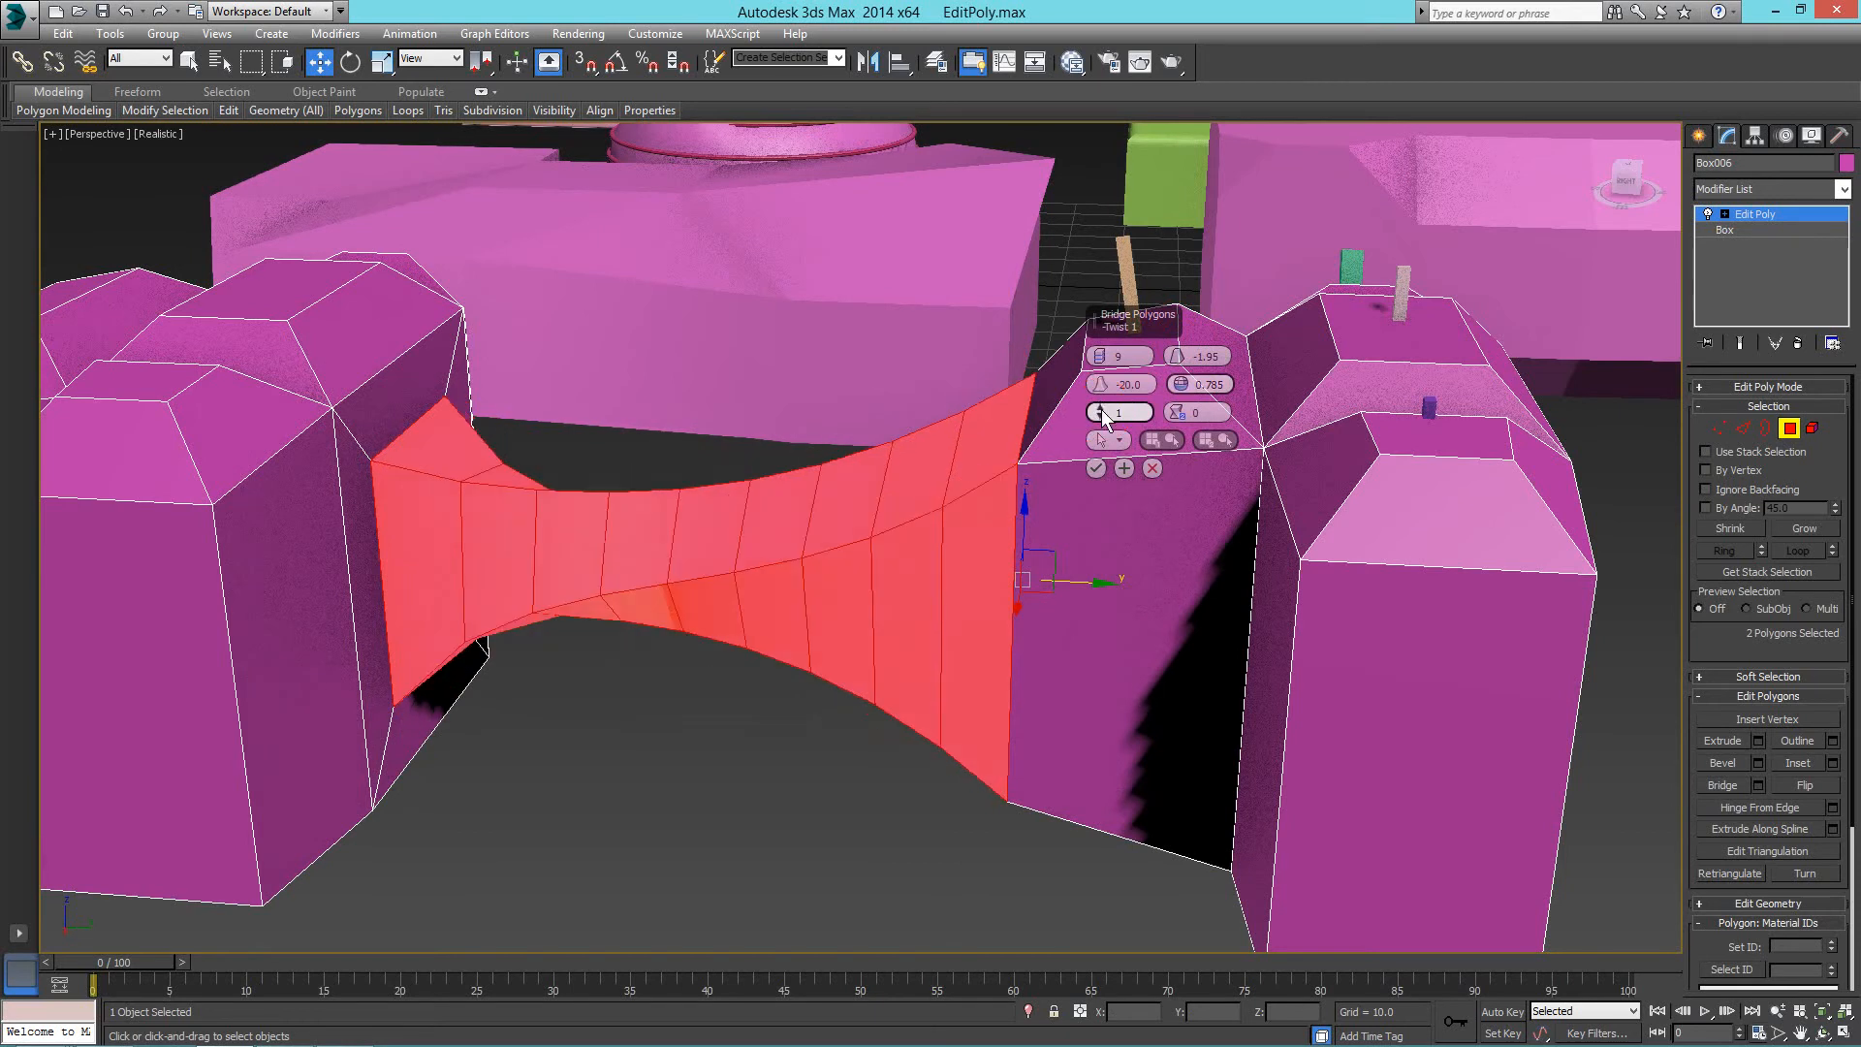
click(1177, 408)
click(1177, 417)
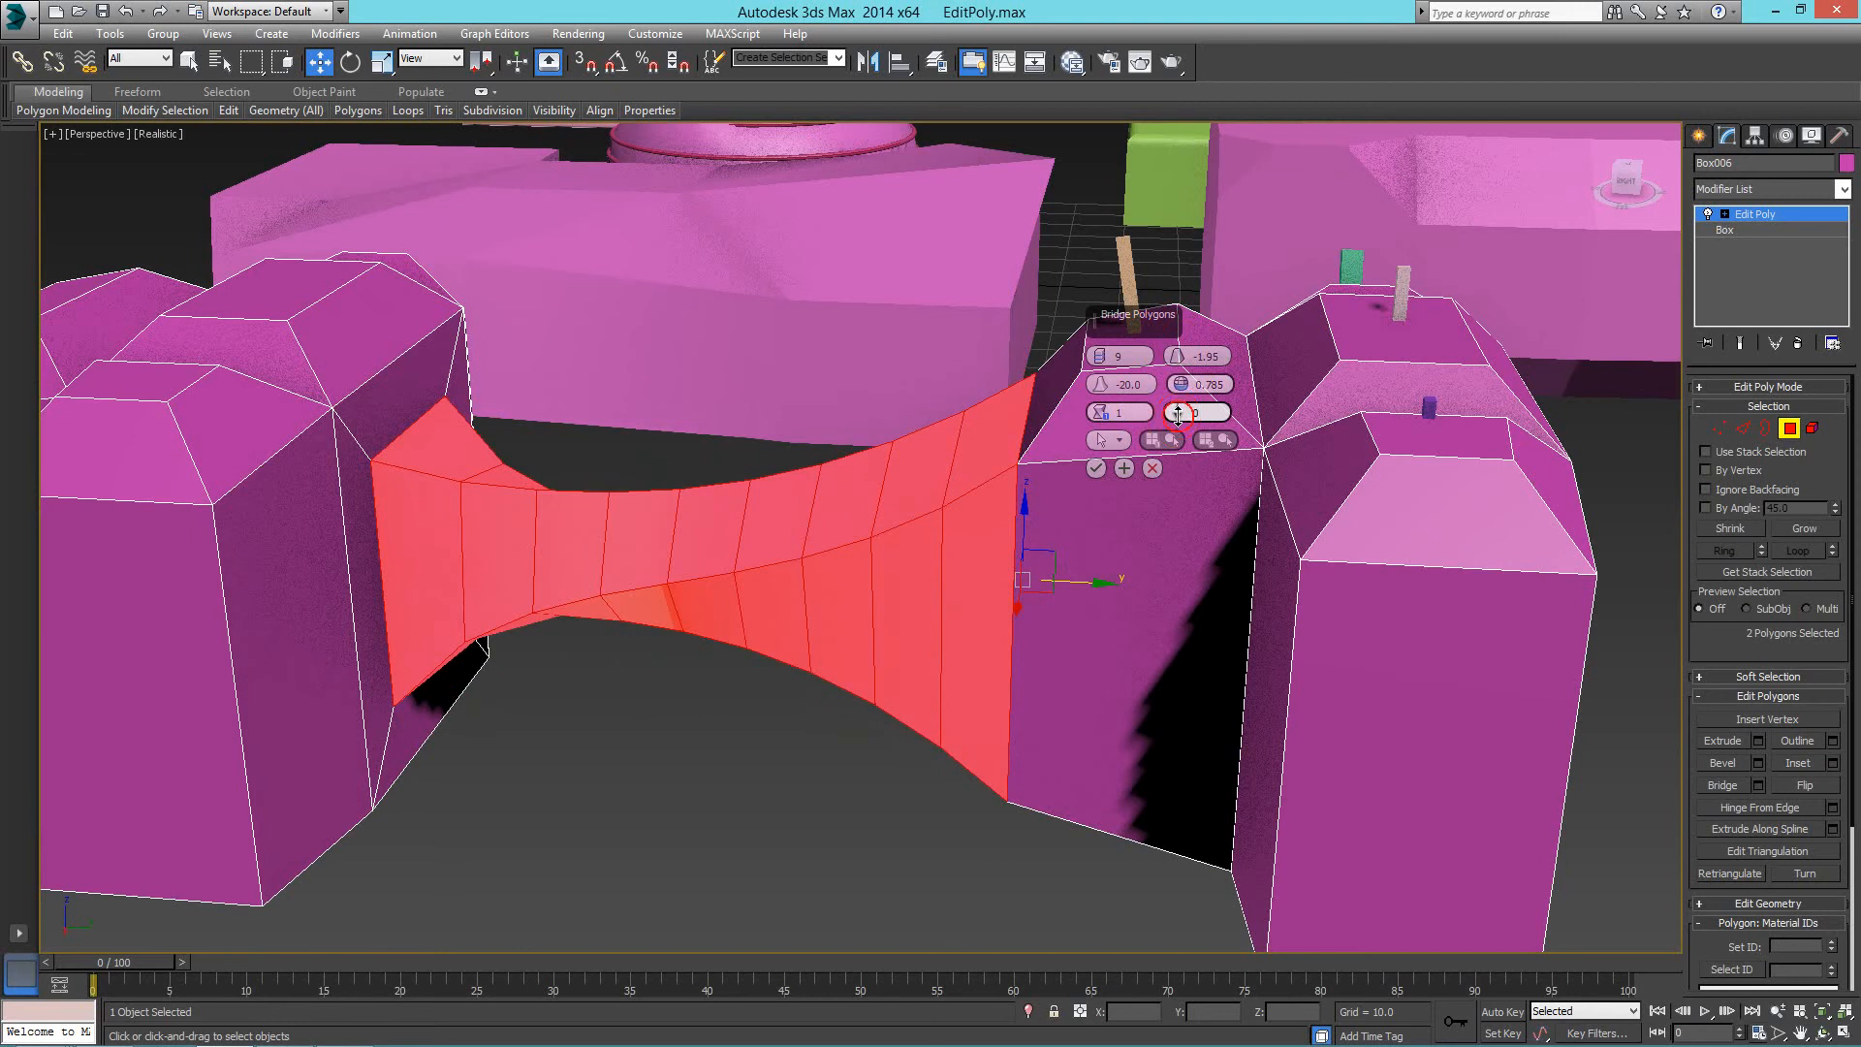
click(1178, 417)
click(1179, 419)
alt+middle_drag(921, 524, 669, 492)
click(1095, 468)
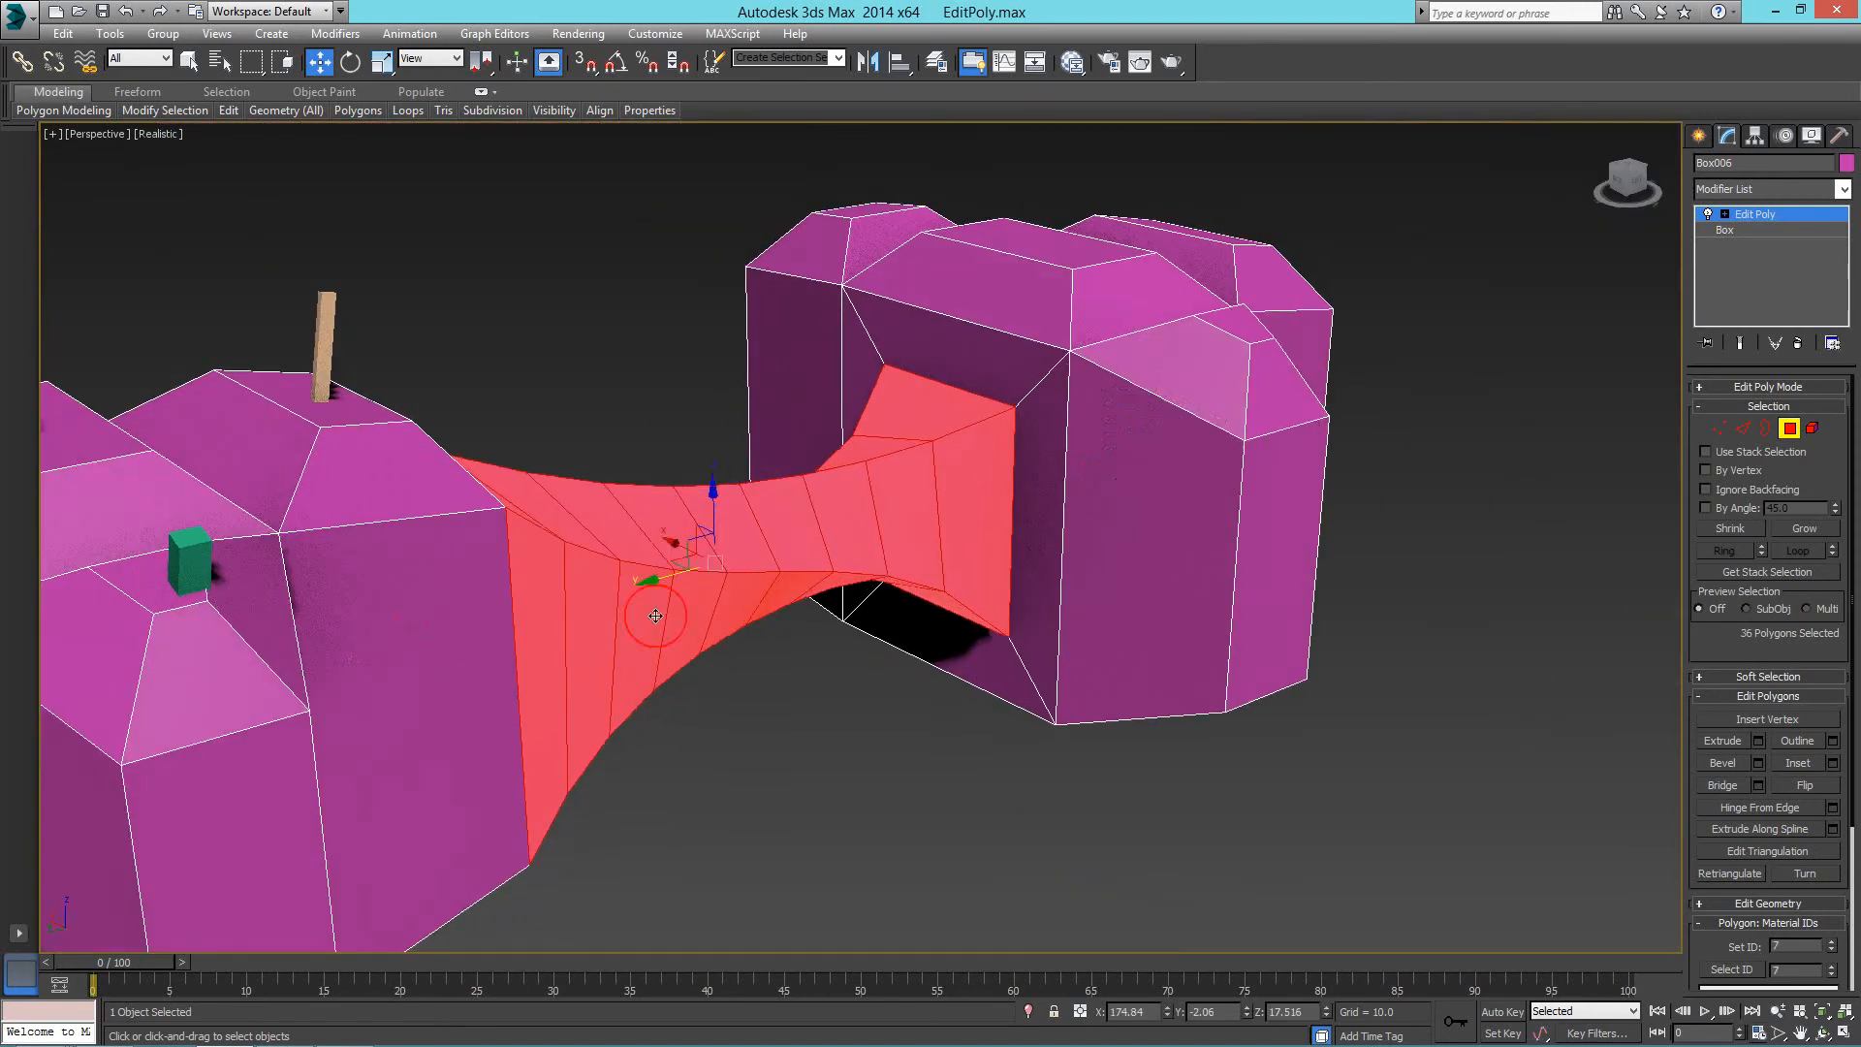
Add an Edit Poly modifier to the green sphere and enter its Polygon level.
scroll(742, 578, down, 5)
alt+middle_drag(743, 578, 736, 637)
right_click(736, 637)
click(647, 615)
click(528, 681)
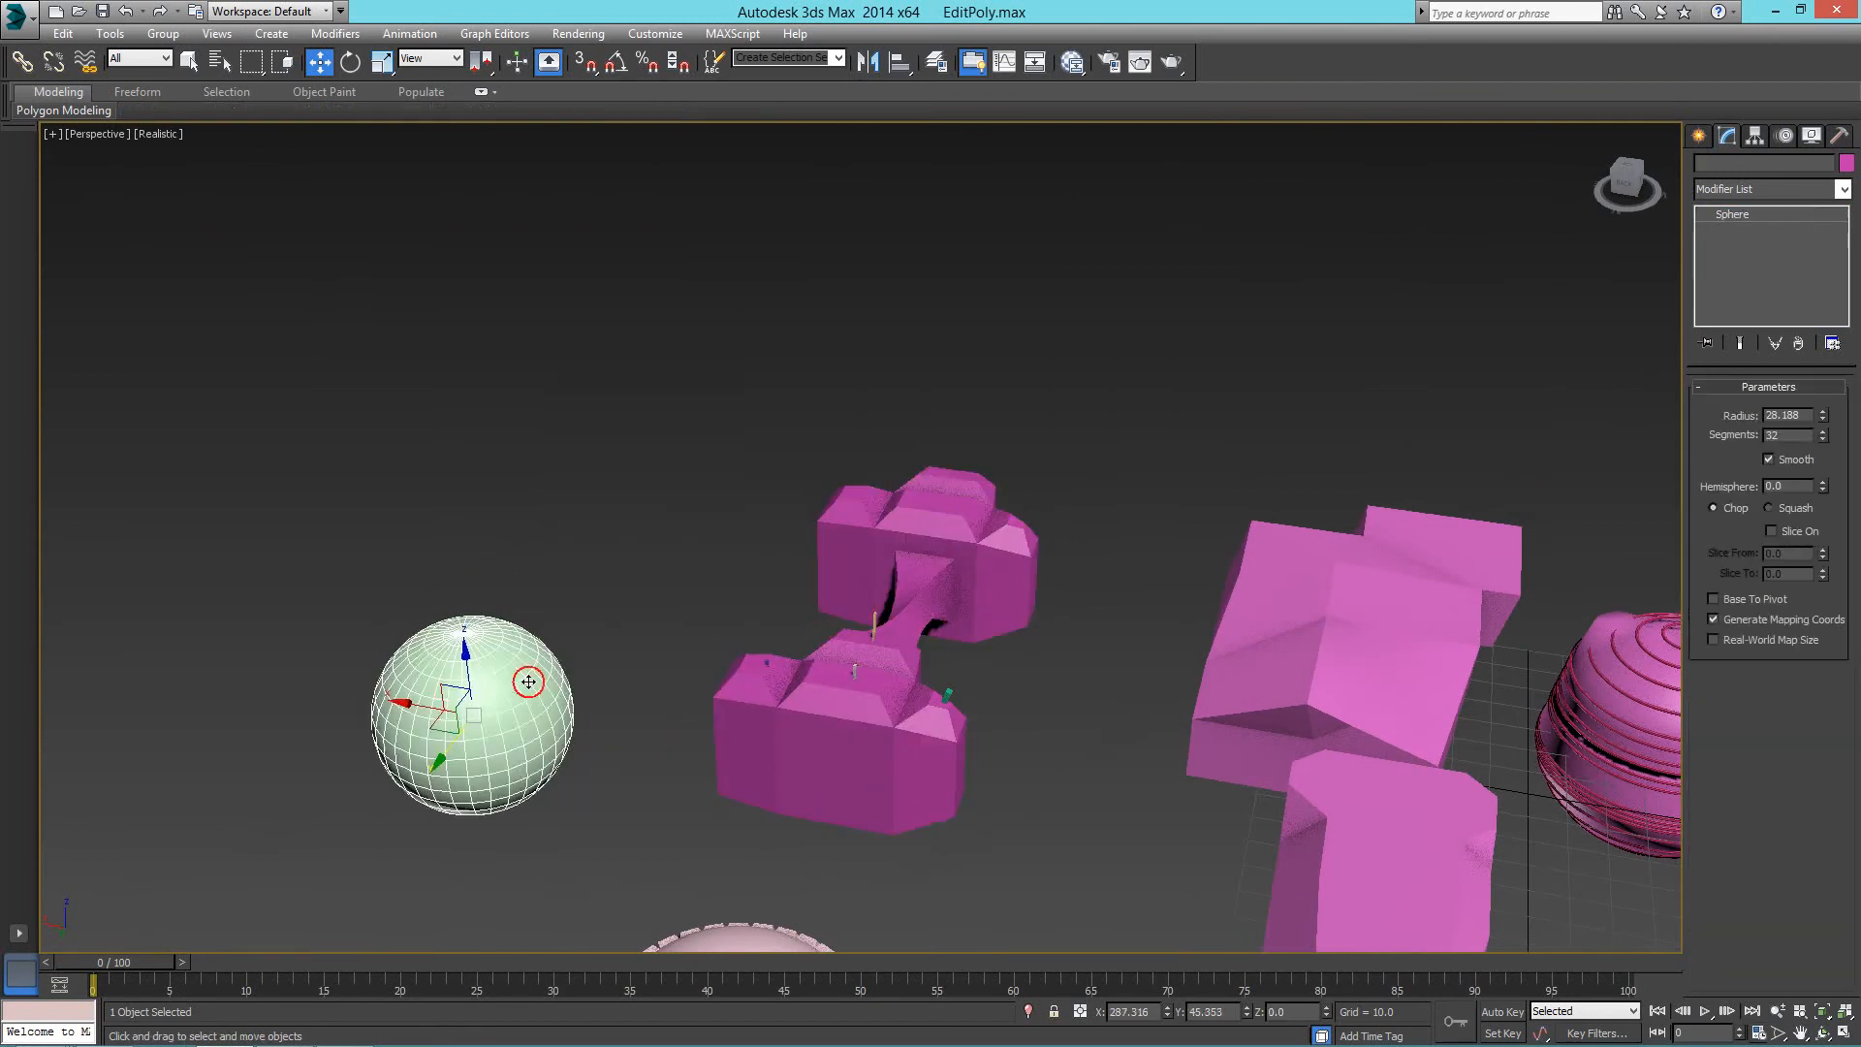
key(z)
click(1793, 190)
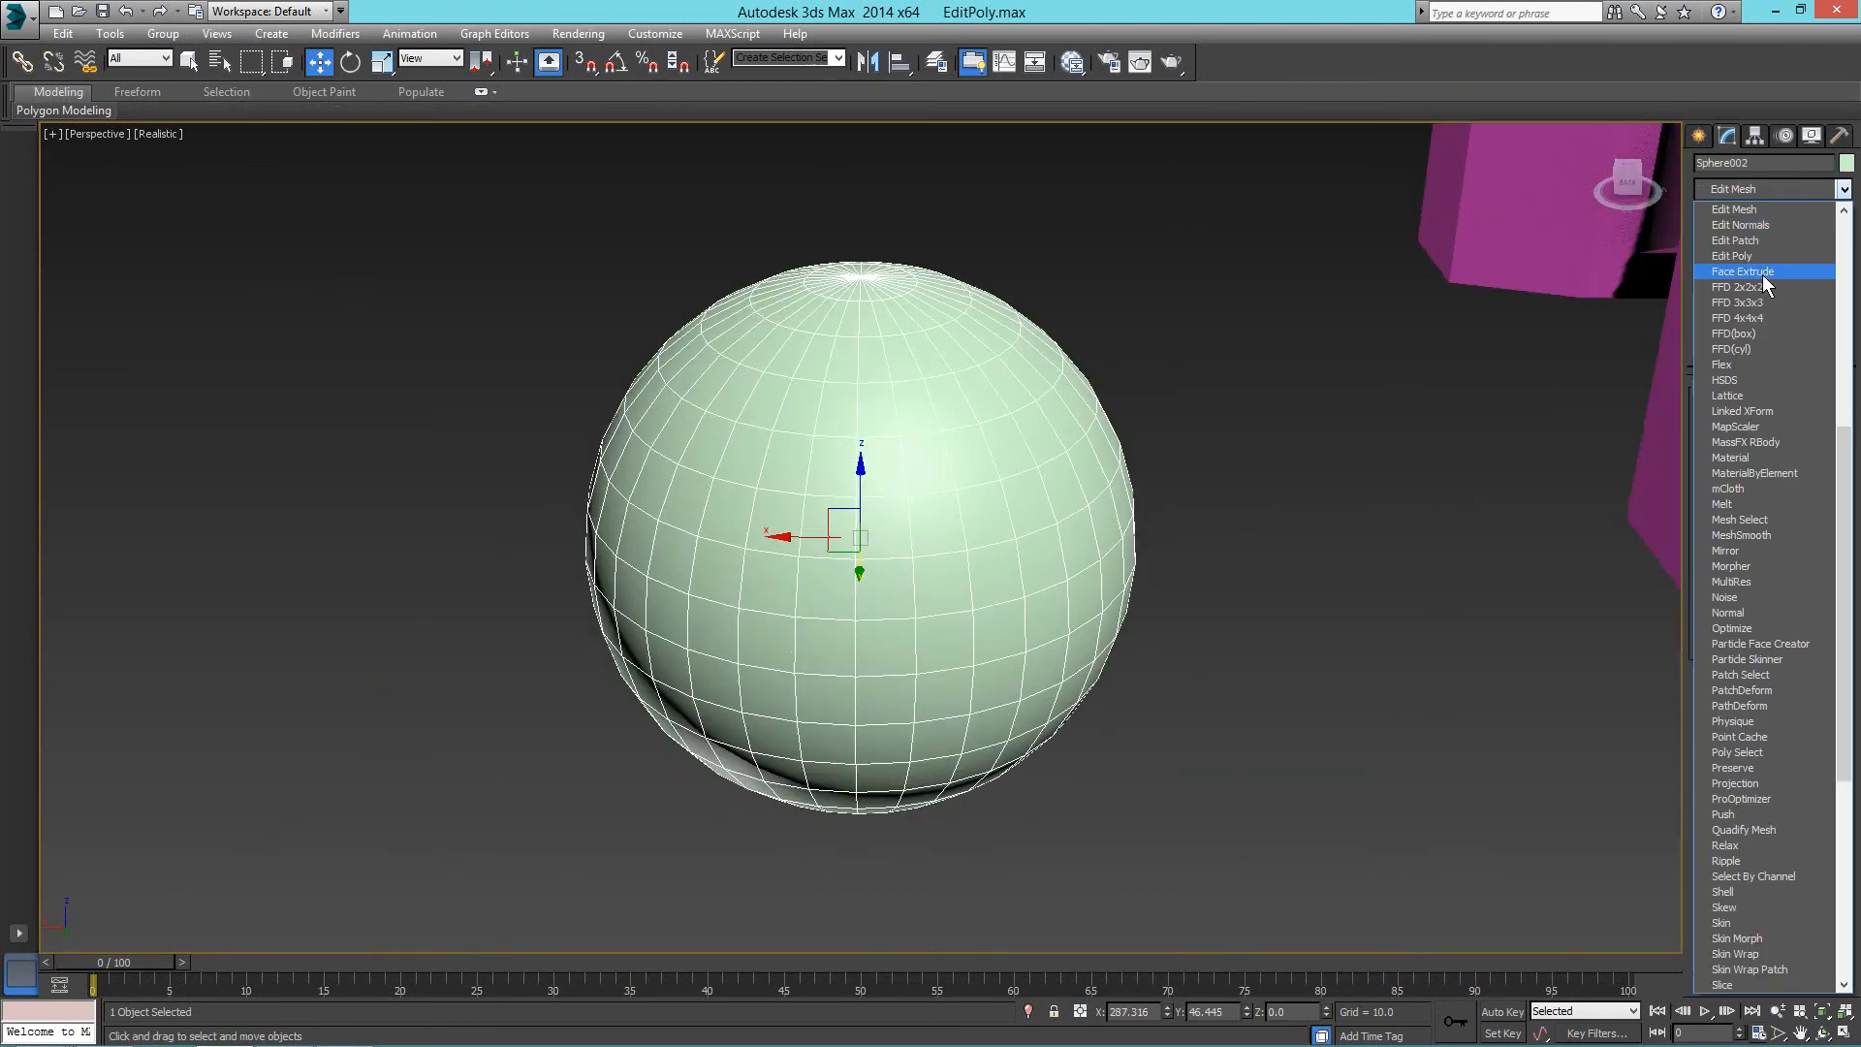
click(1766, 260)
key(4)
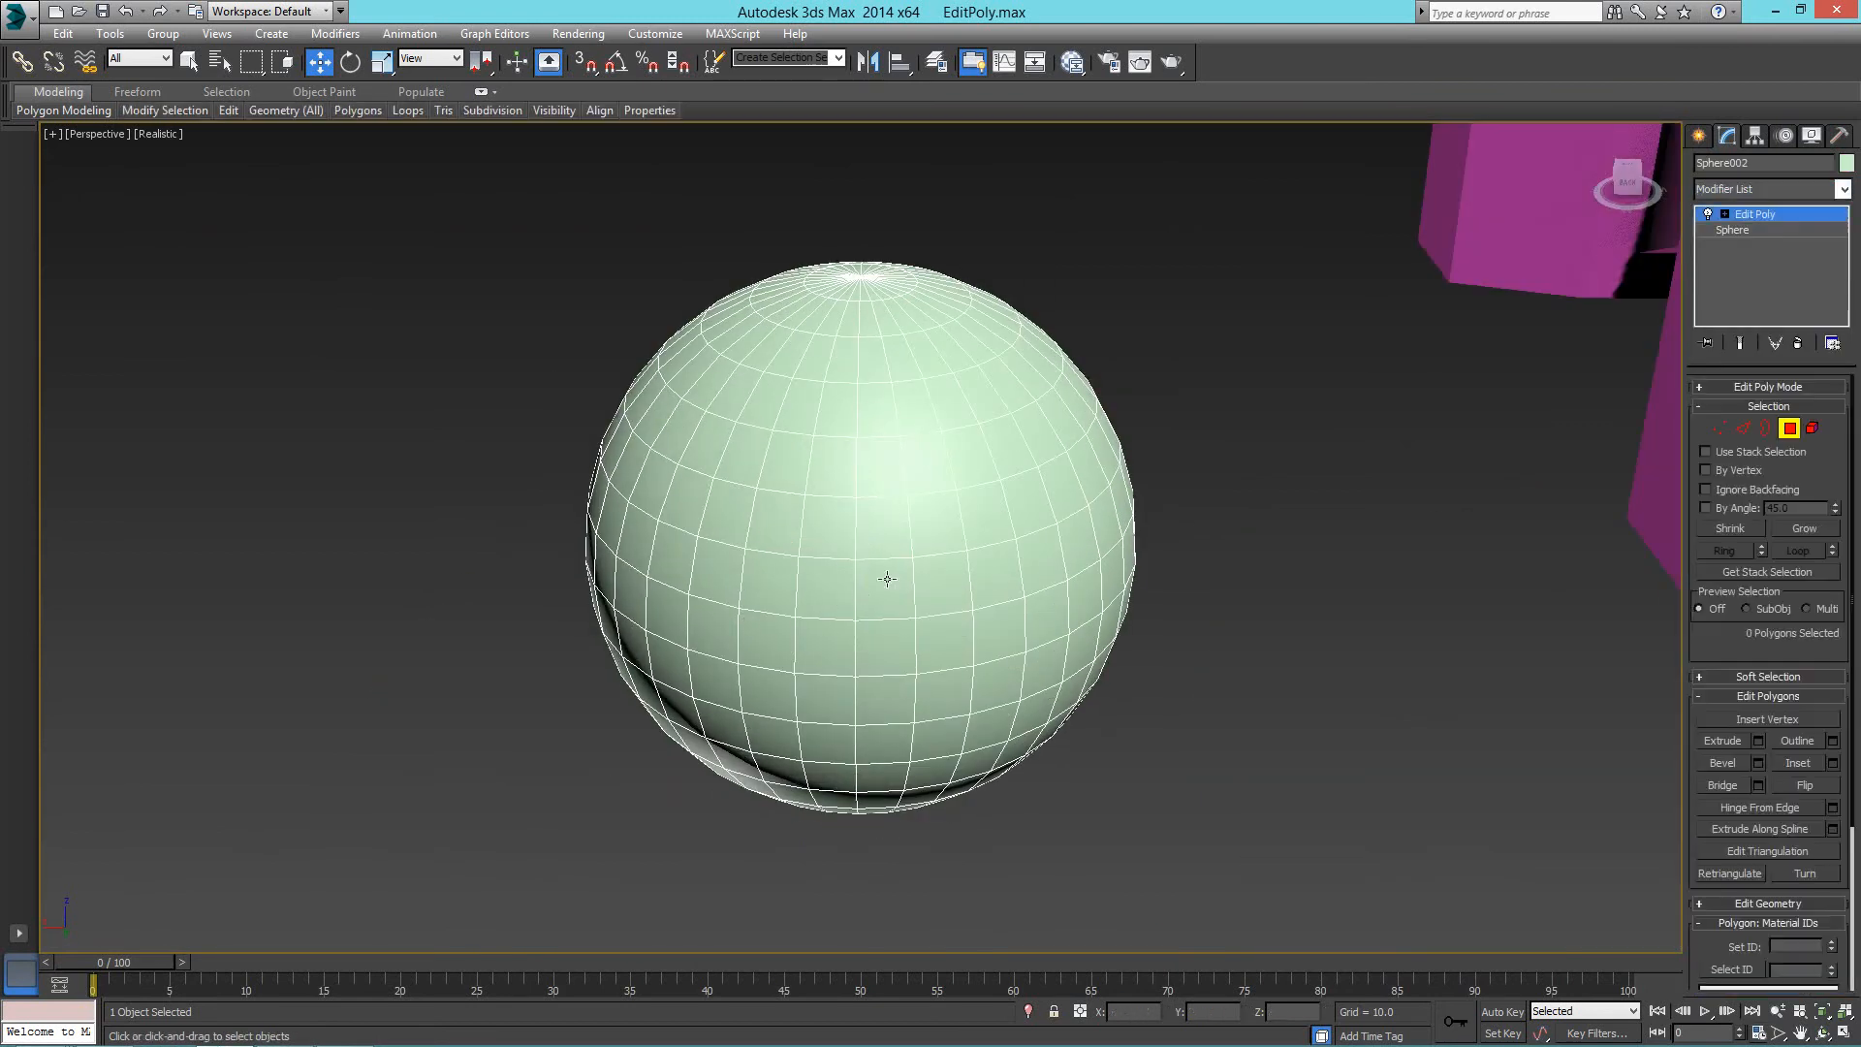
Select a two-by-two block of polygons on each of two opposite sides of the green sphere.
click(886, 580)
ctrl+click(928, 581)
ctrl+click(936, 632)
ctrl+click(900, 645)
alt+middle_drag(498, 571, 789, 527)
ctrl+click(746, 581)
ctrl+click(831, 579)
ctrl+click(839, 658)
ctrl+click(741, 666)
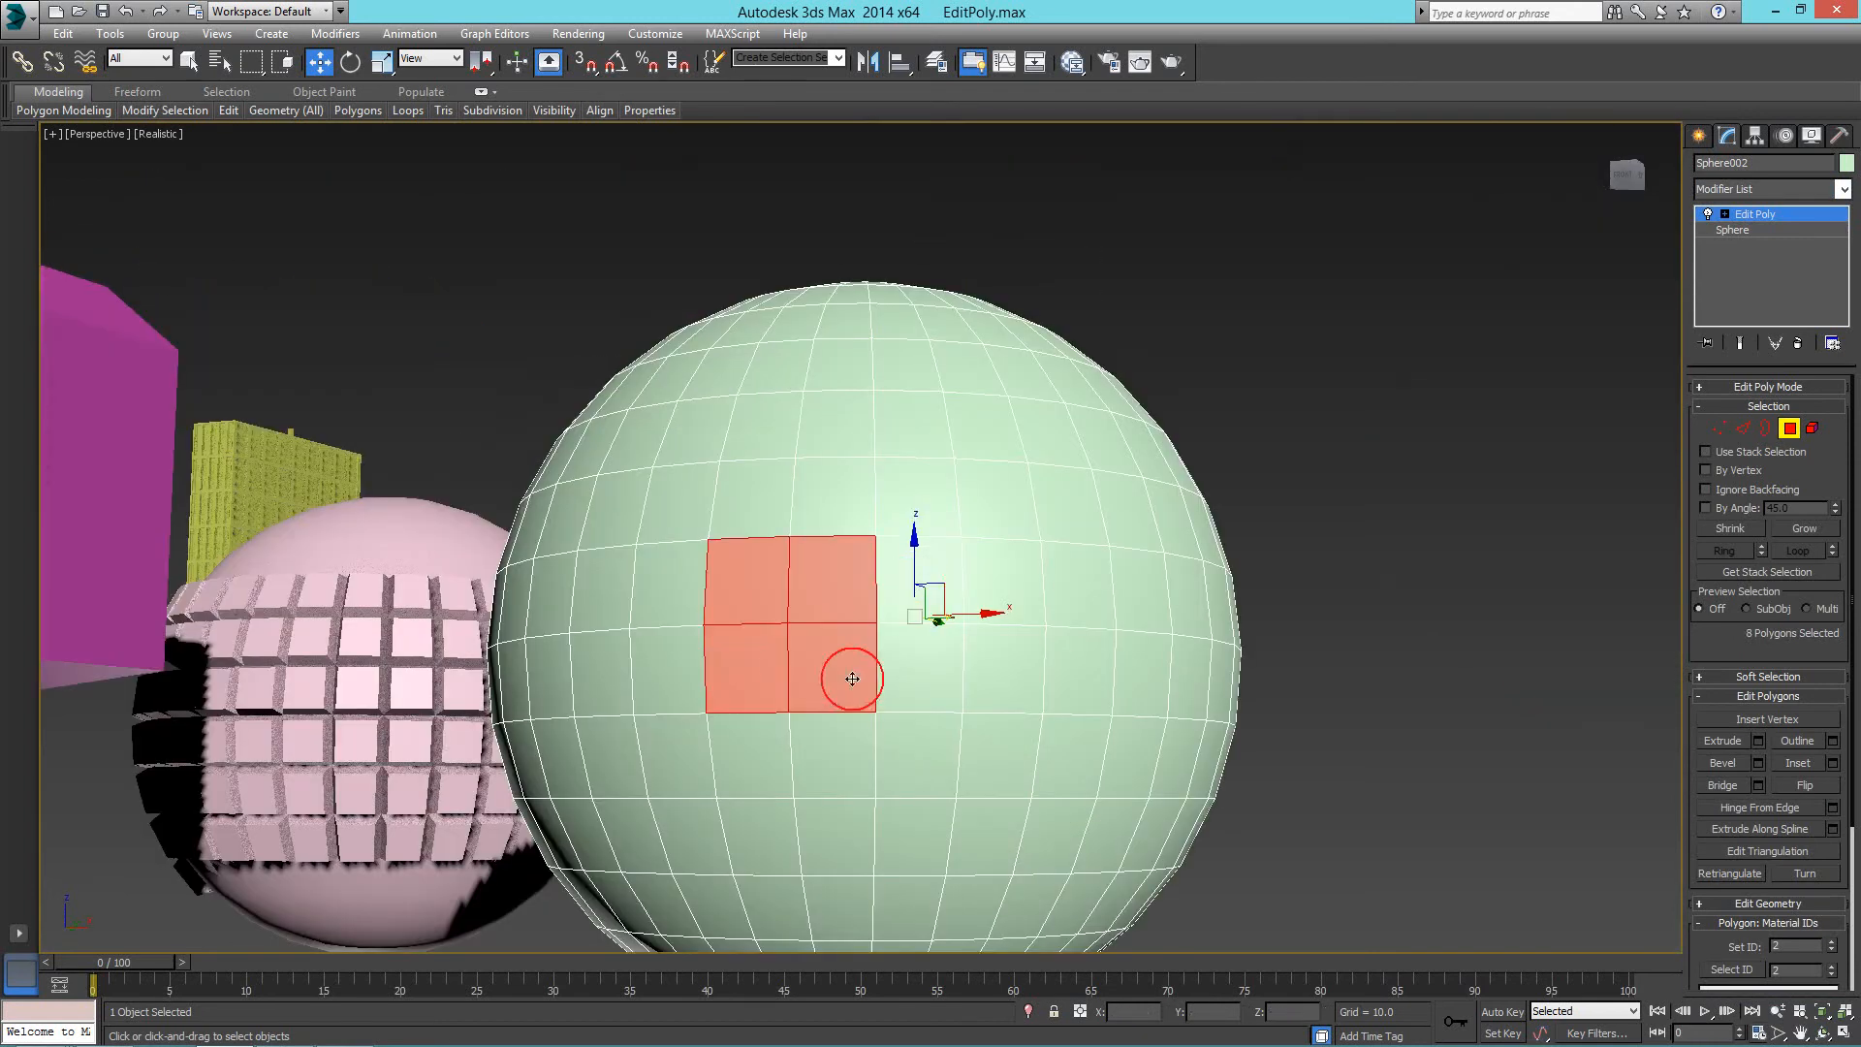
Bridge the two selected polygon blocks to tunnel through the green sphere, and leave it deselected.
click(1731, 787)
middle_drag(958, 722, 746, 572)
click(849, 560)
click(784, 533)
scroll(837, 563, down, 5)
right_click(896, 622)
click(863, 596)
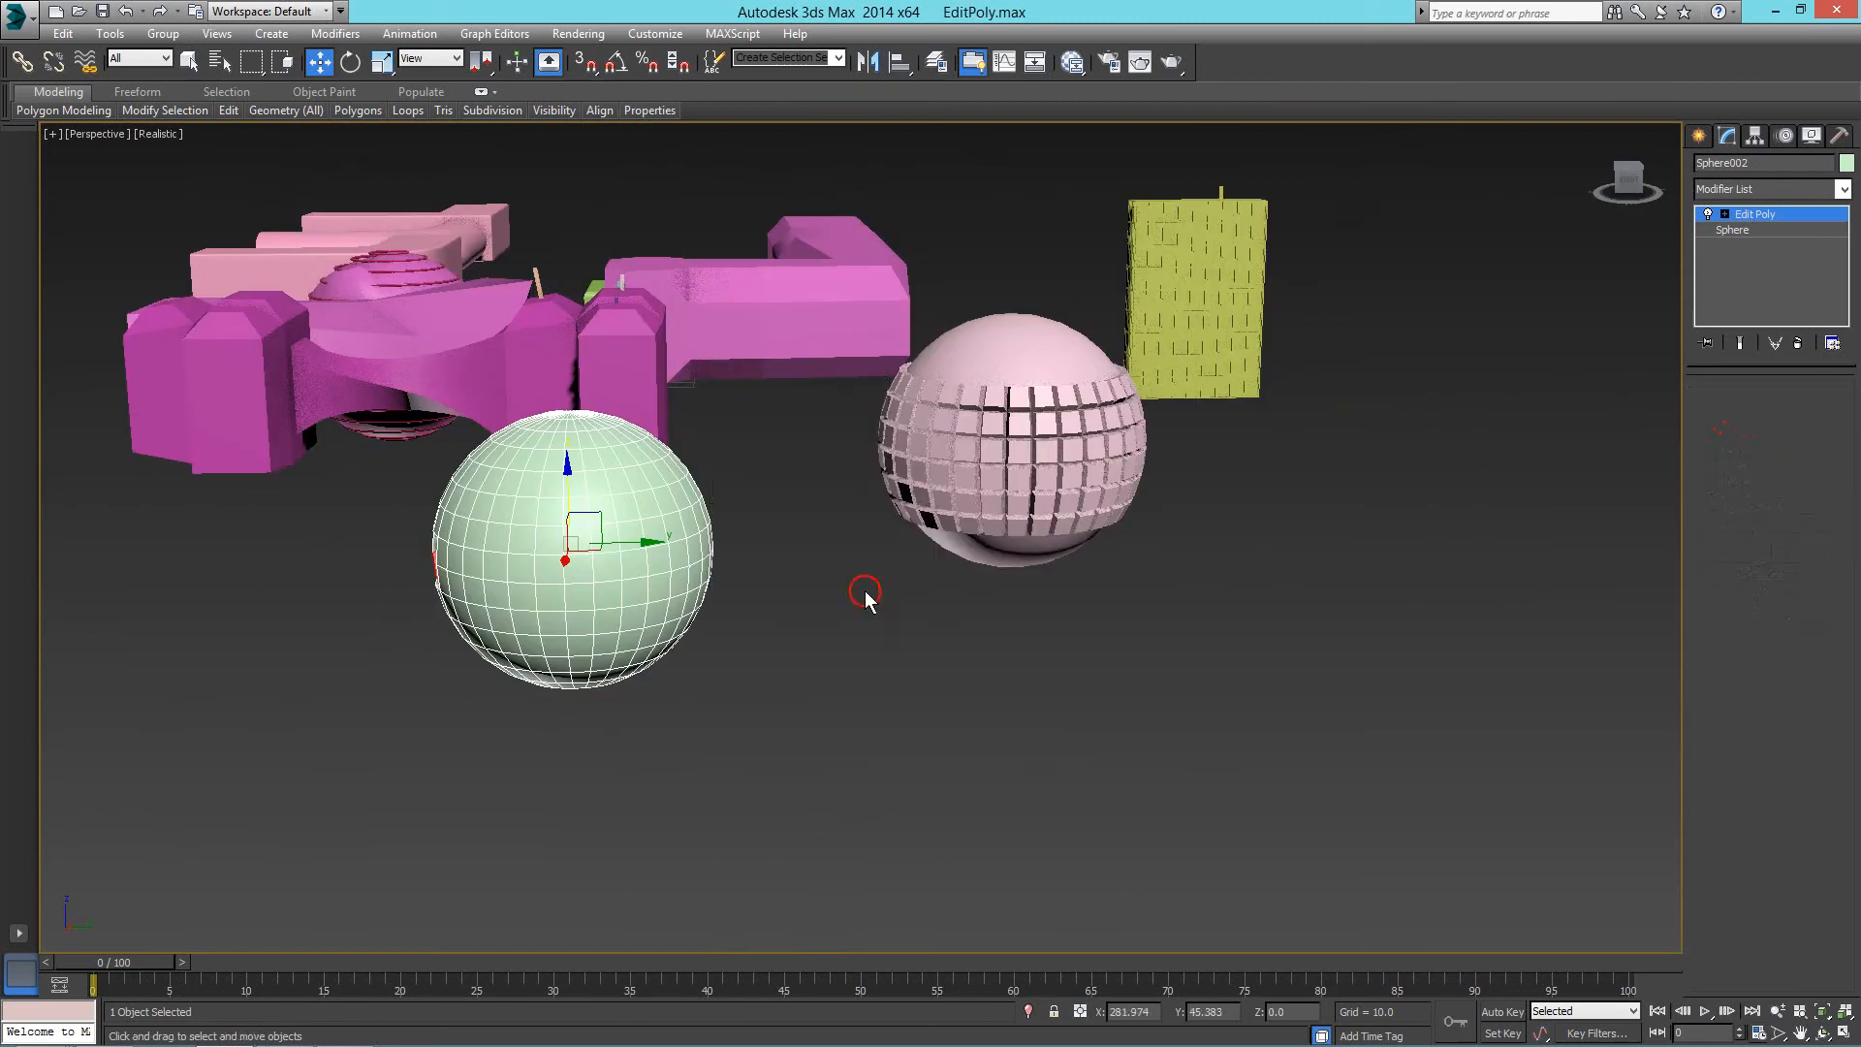
alt+middle_drag(864, 596, 979, 668)
click(979, 669)
Create a flat box about 24.3 long, 41.9 wide and 3 high in the empty area beside the green sphere.
click(1700, 142)
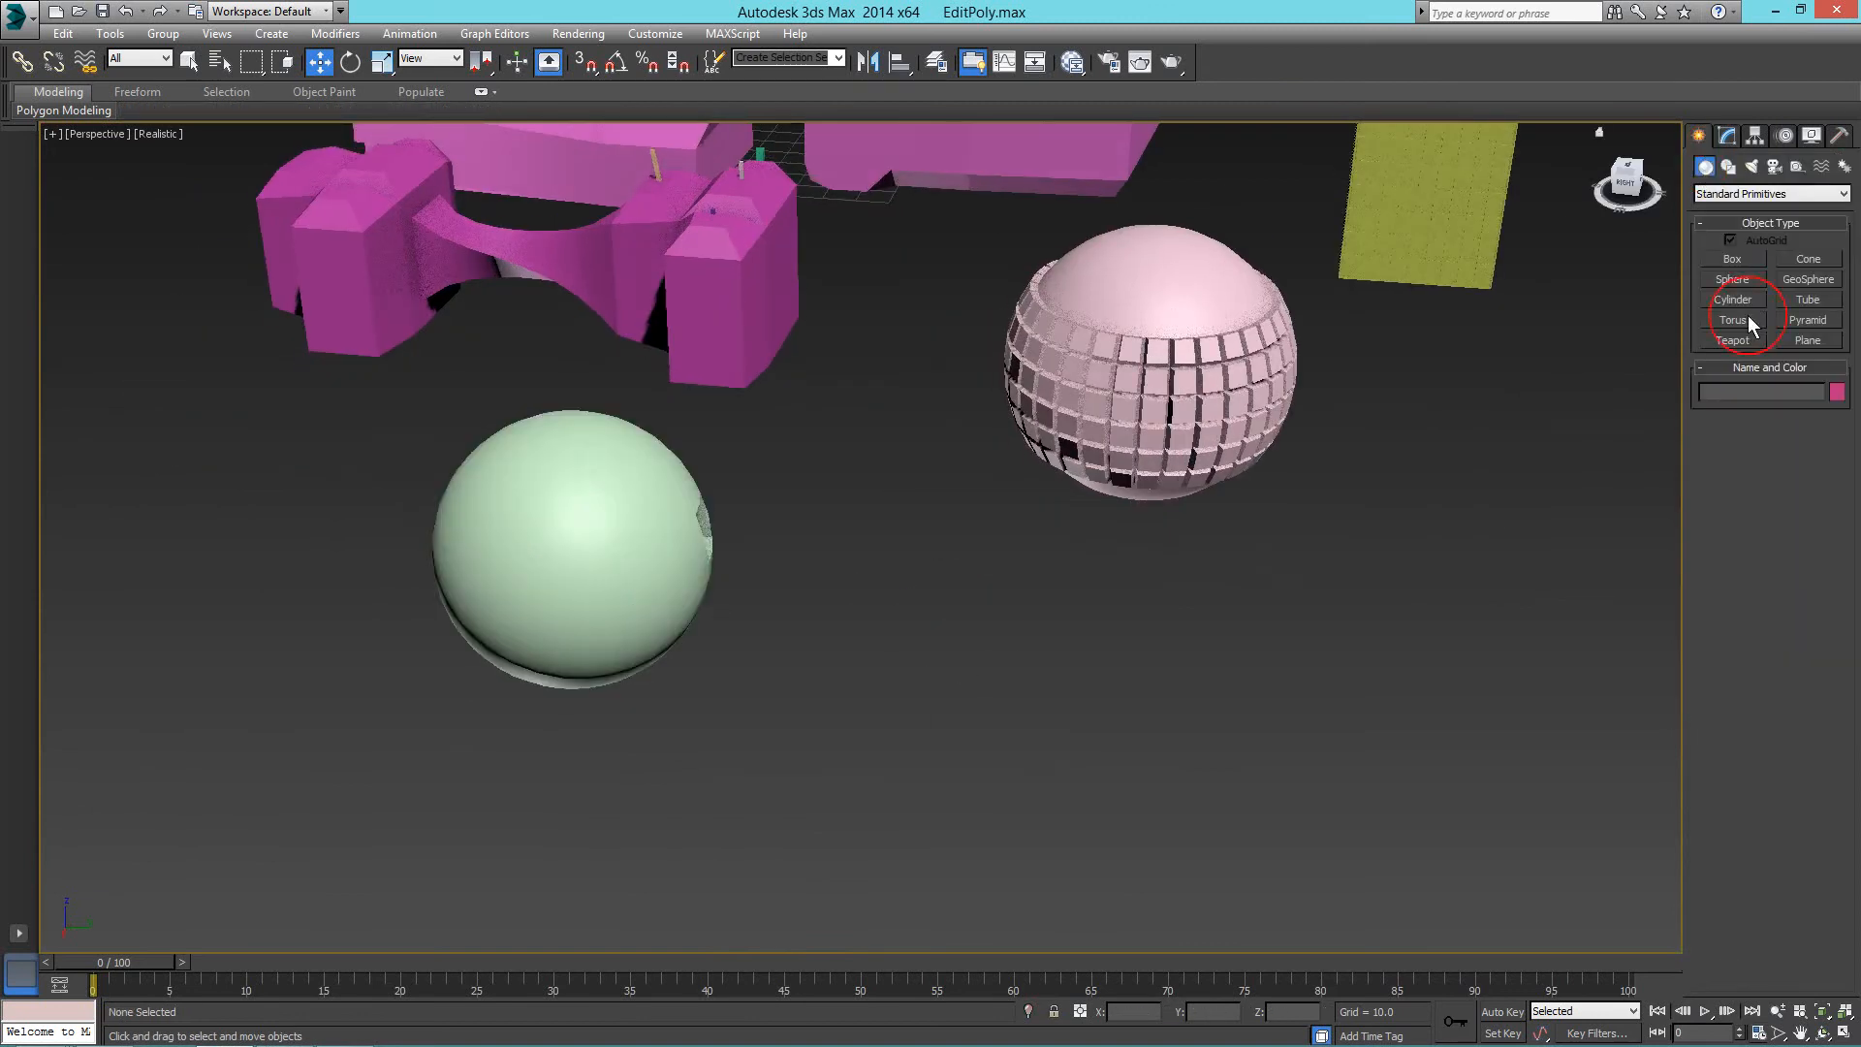
click(1734, 260)
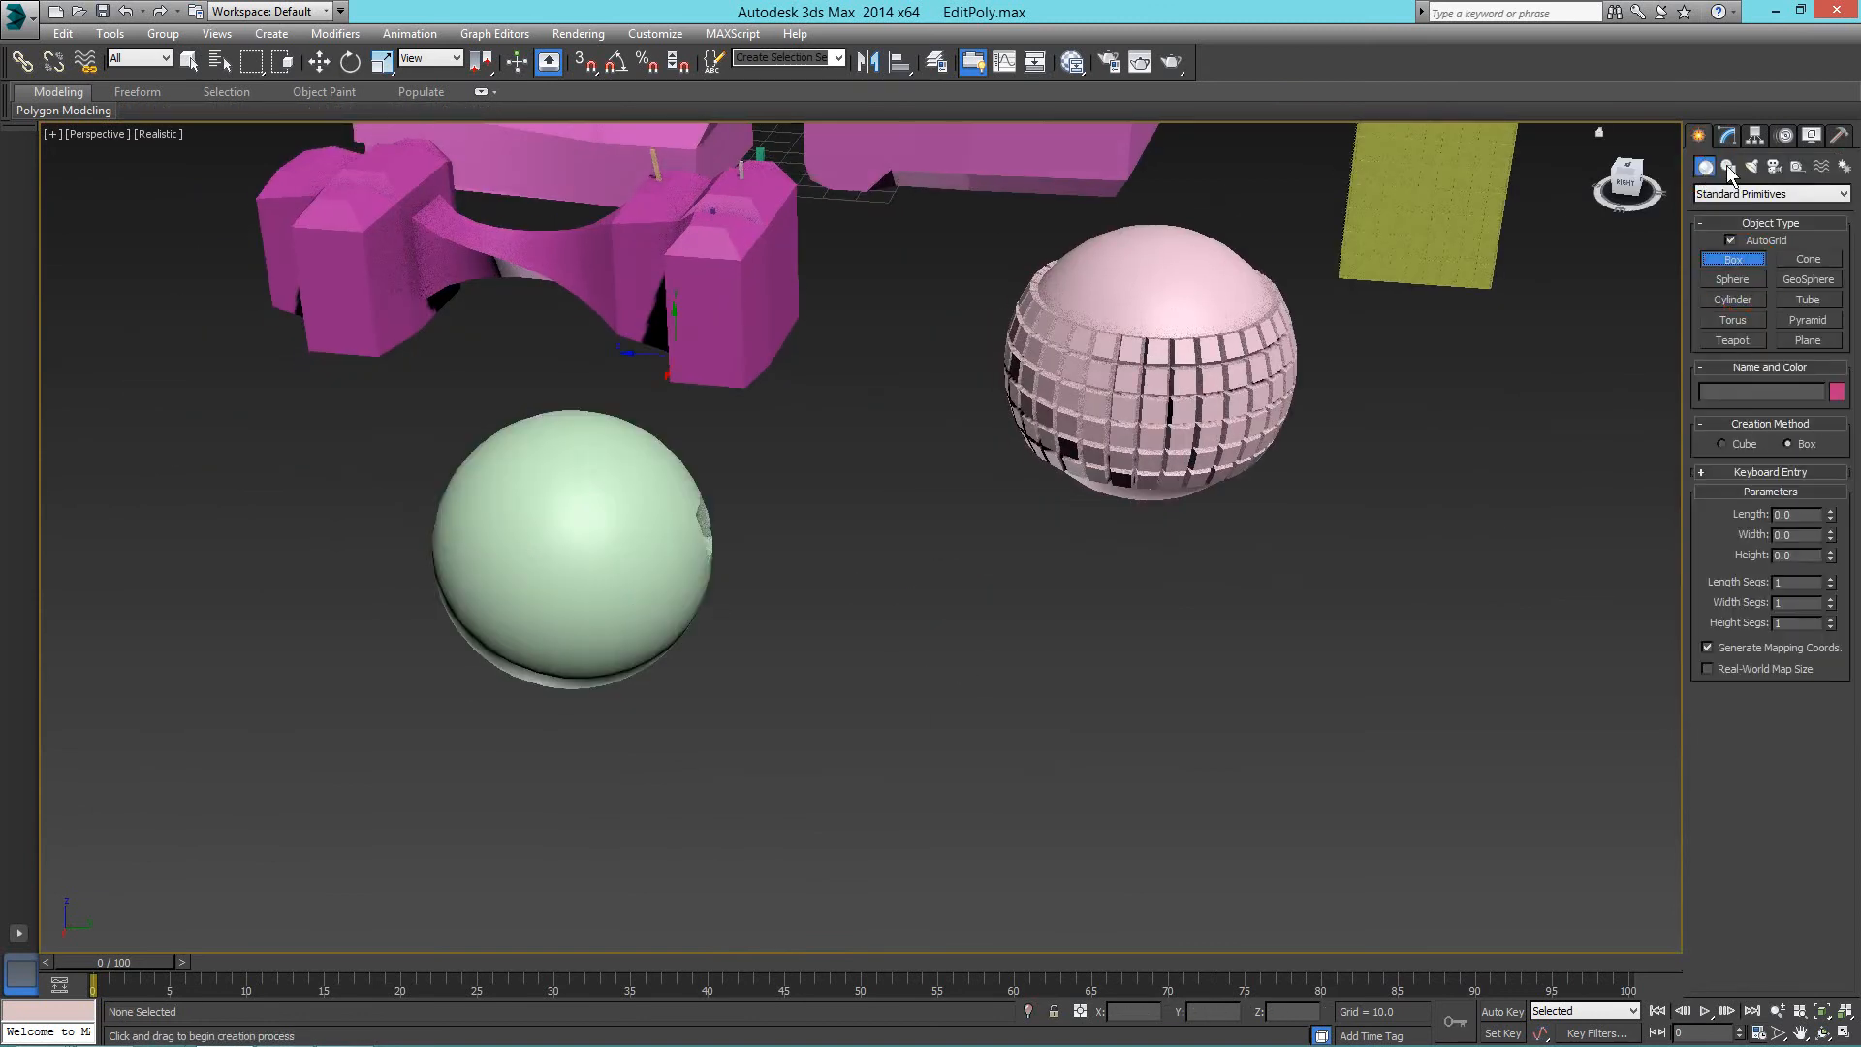
drag(1024, 612, 1134, 725)
click(1134, 709)
right_click(1242, 685)
key(z)
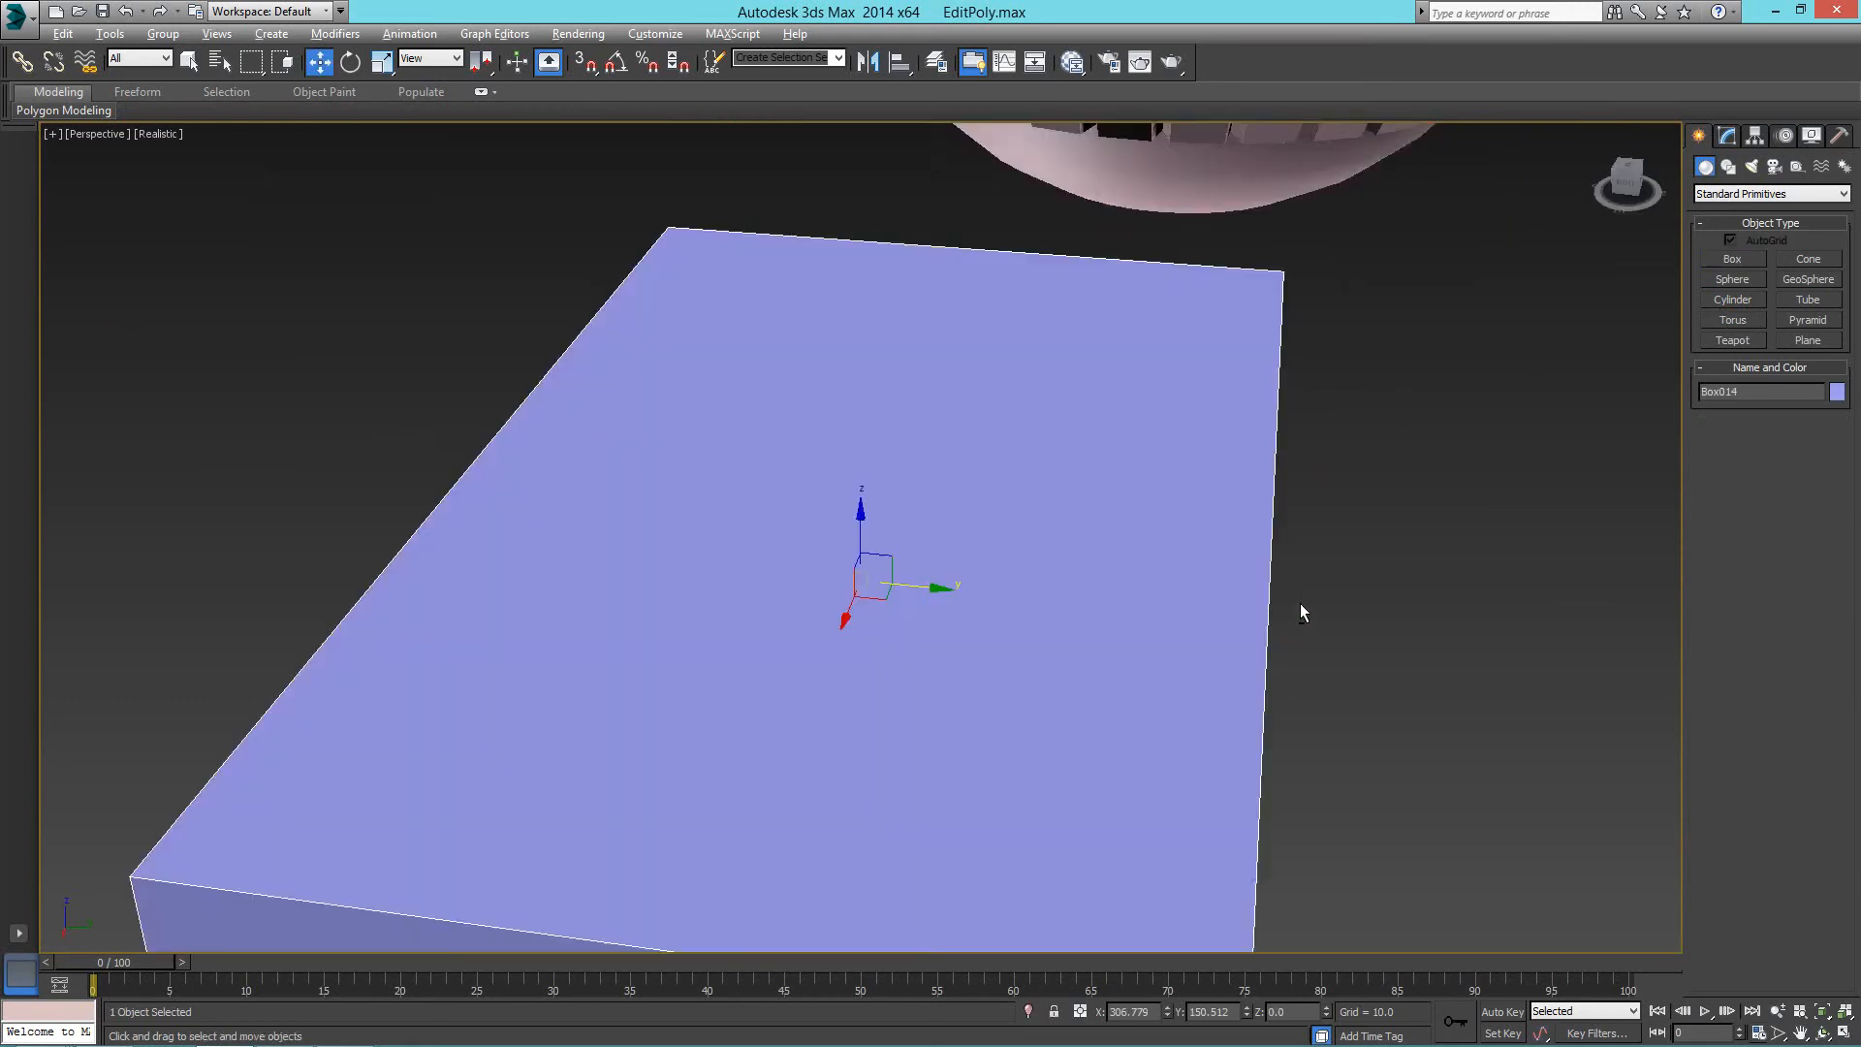
Add an Edit Poly modifier to the flat box and enter its Polygon level.
alt+middle_drag(1300, 603, 1610, 254)
click(1755, 135)
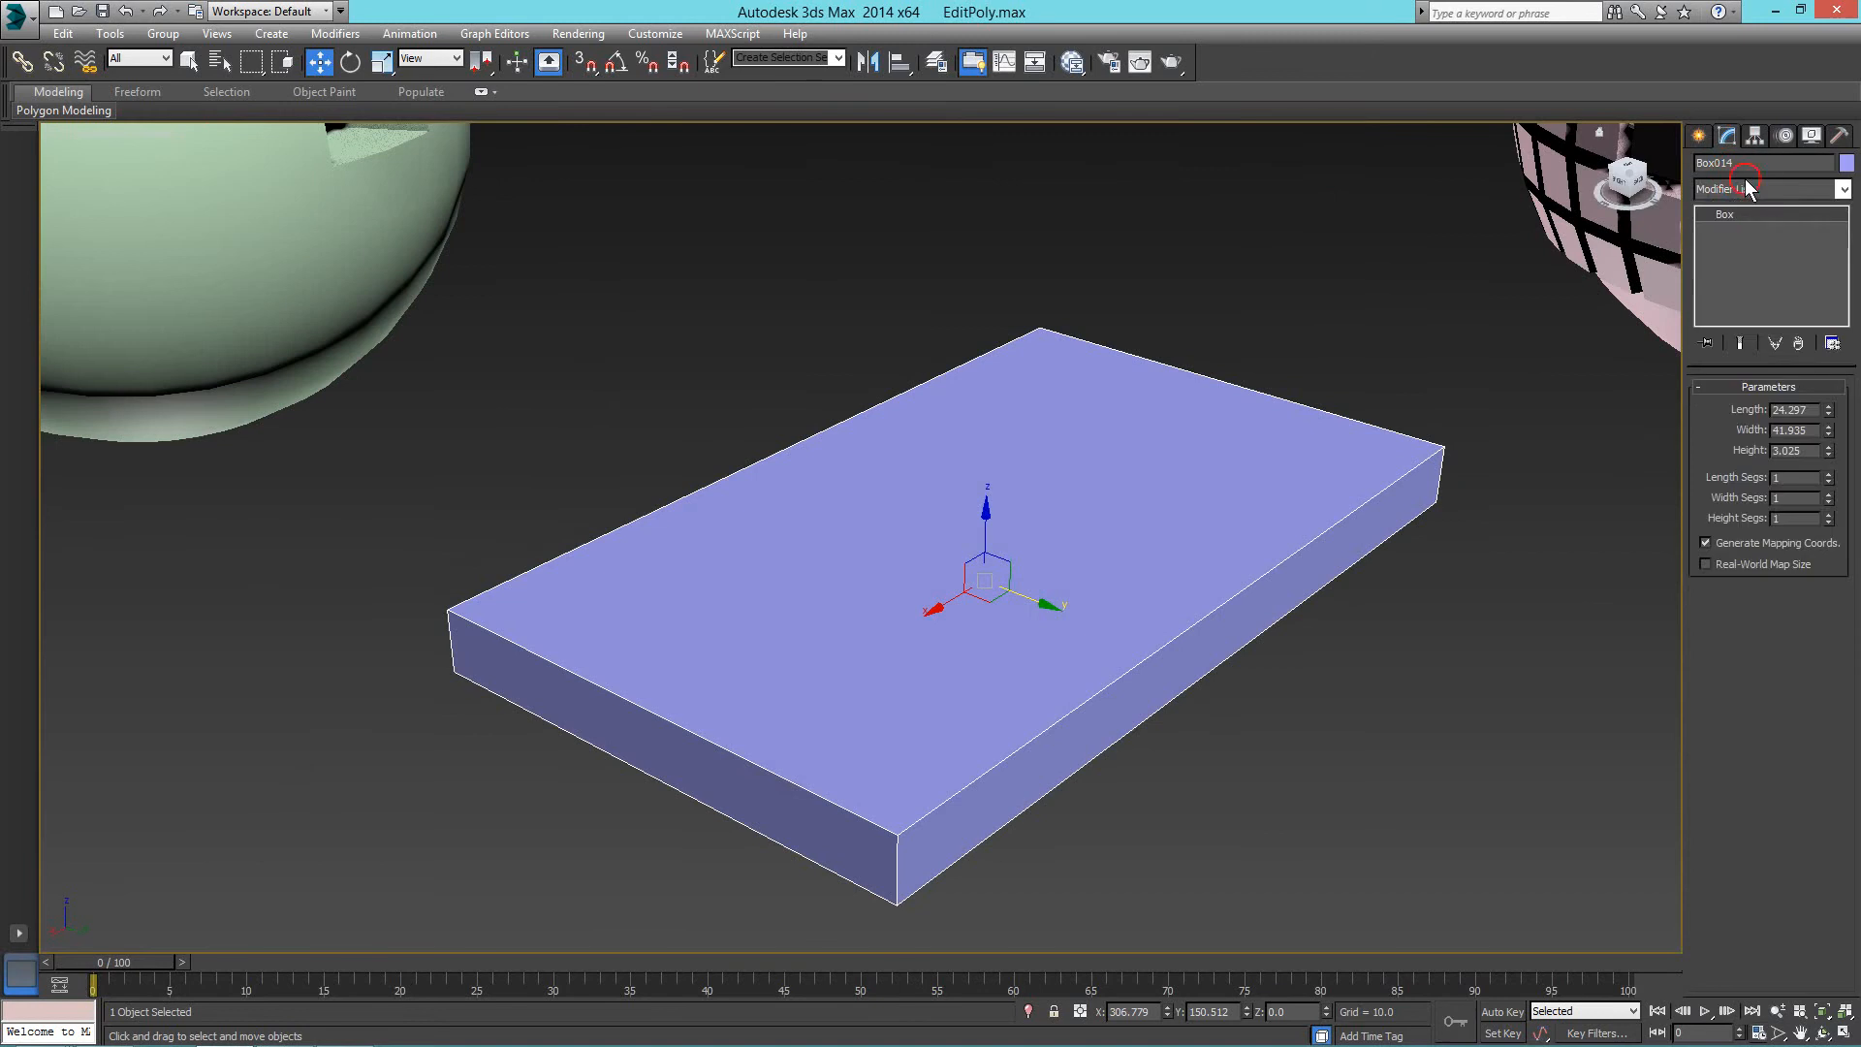
click(1769, 189)
click(1745, 276)
key(4)
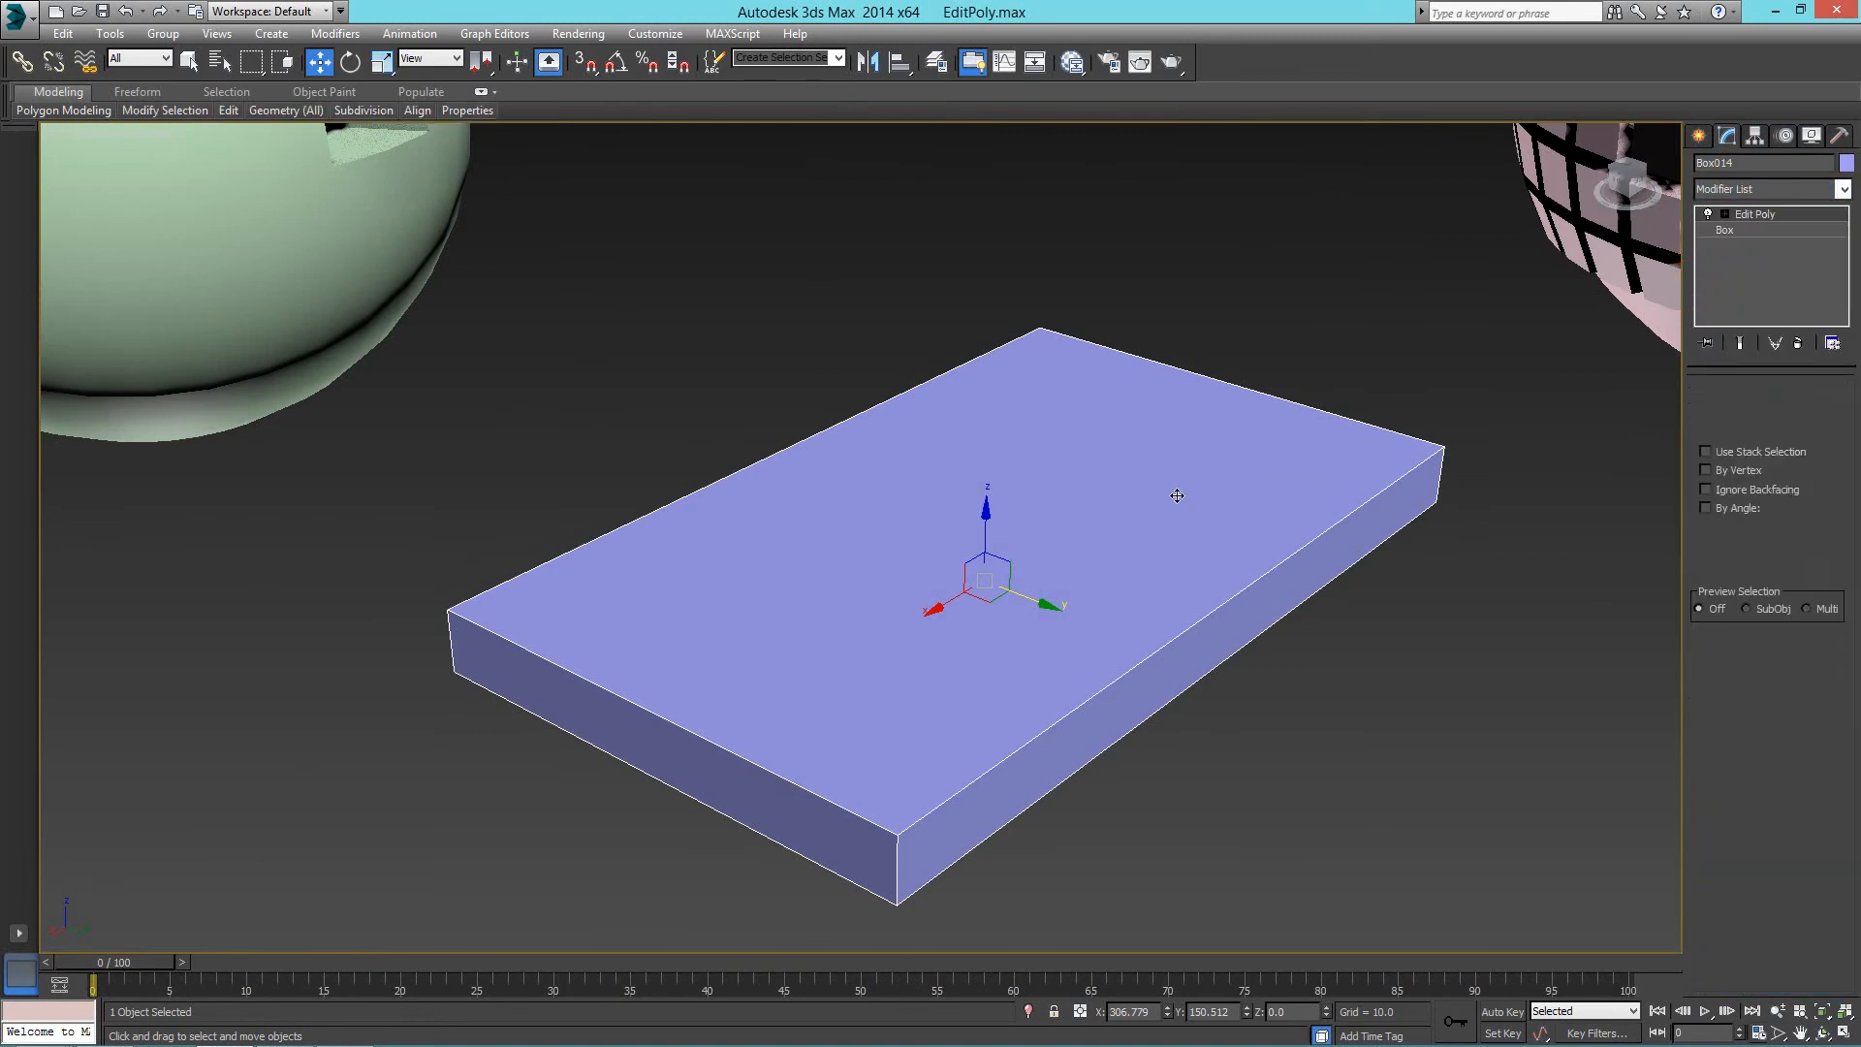
Inset the flat box's upper and lower large polygons by about 3.5.
click(1176, 494)
alt+middle_drag(1154, 760, 1146, 536)
ctrl+click(1129, 572)
alt+middle_drag(1173, 329, 1196, 542)
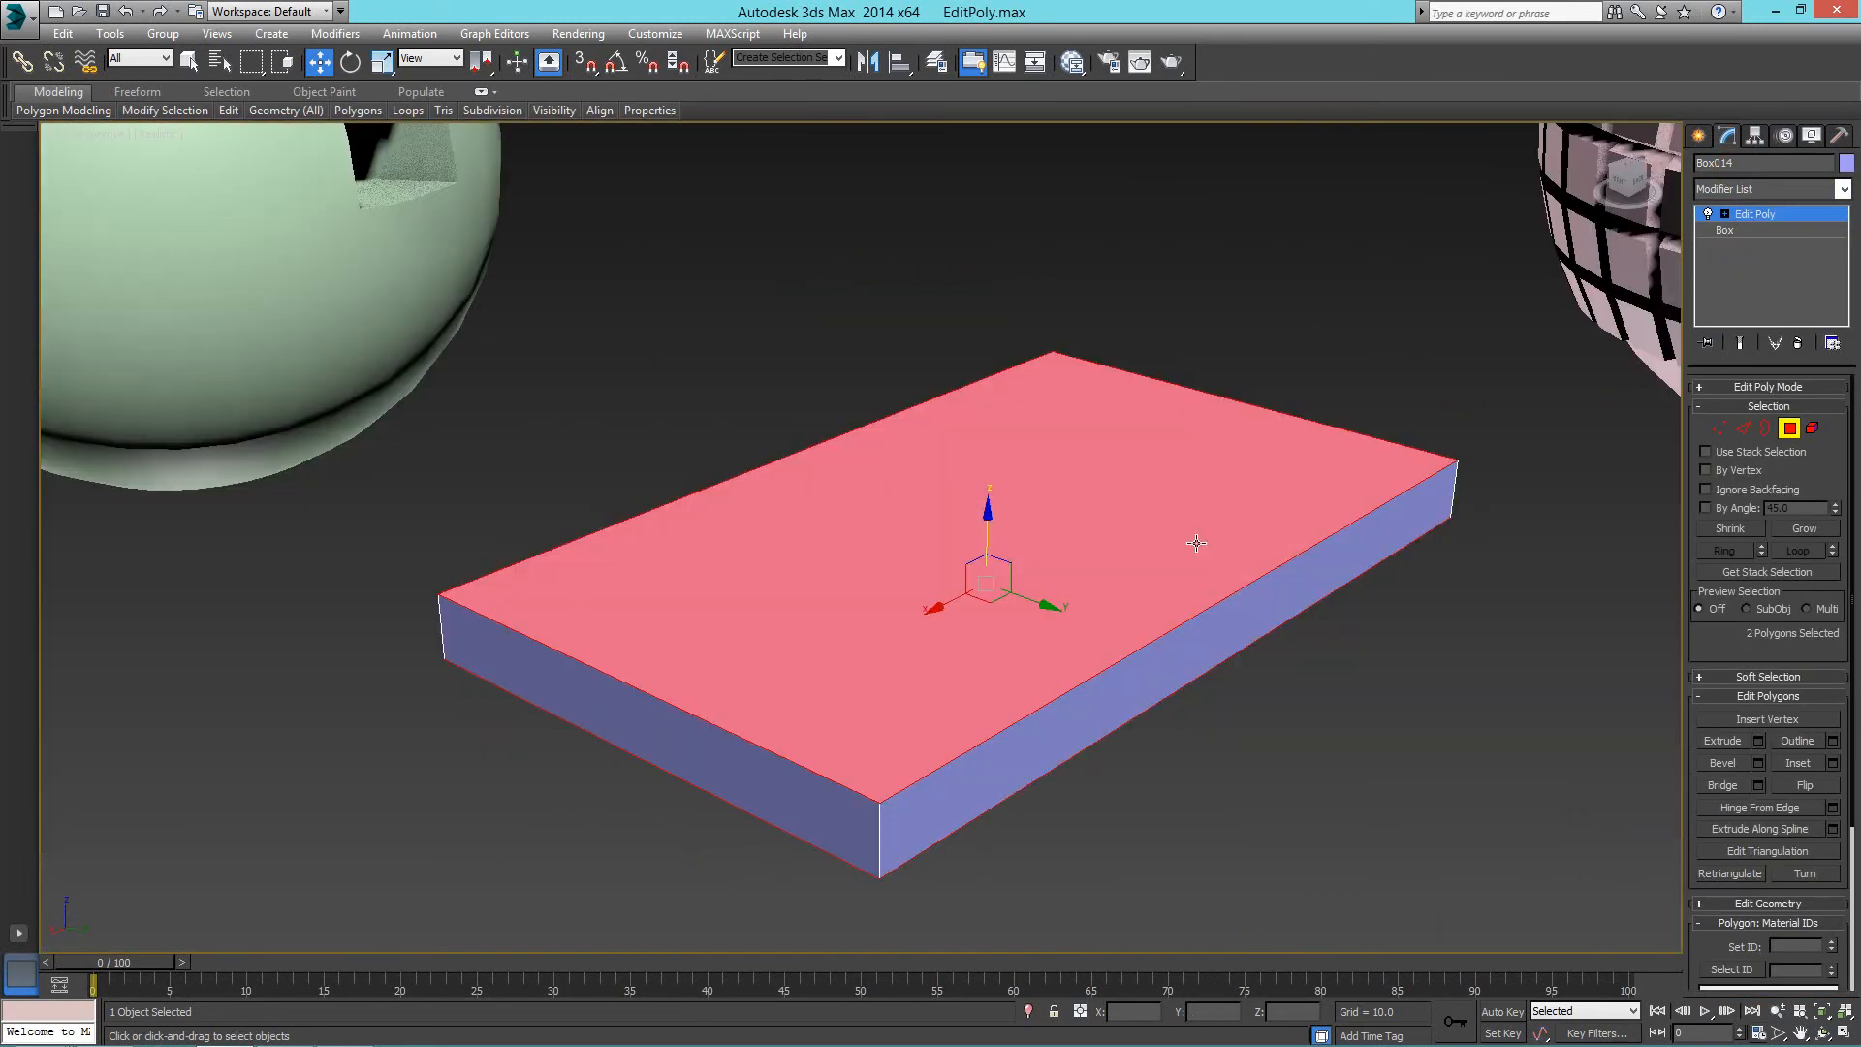
click(1831, 762)
drag(1101, 385, 1119, 343)
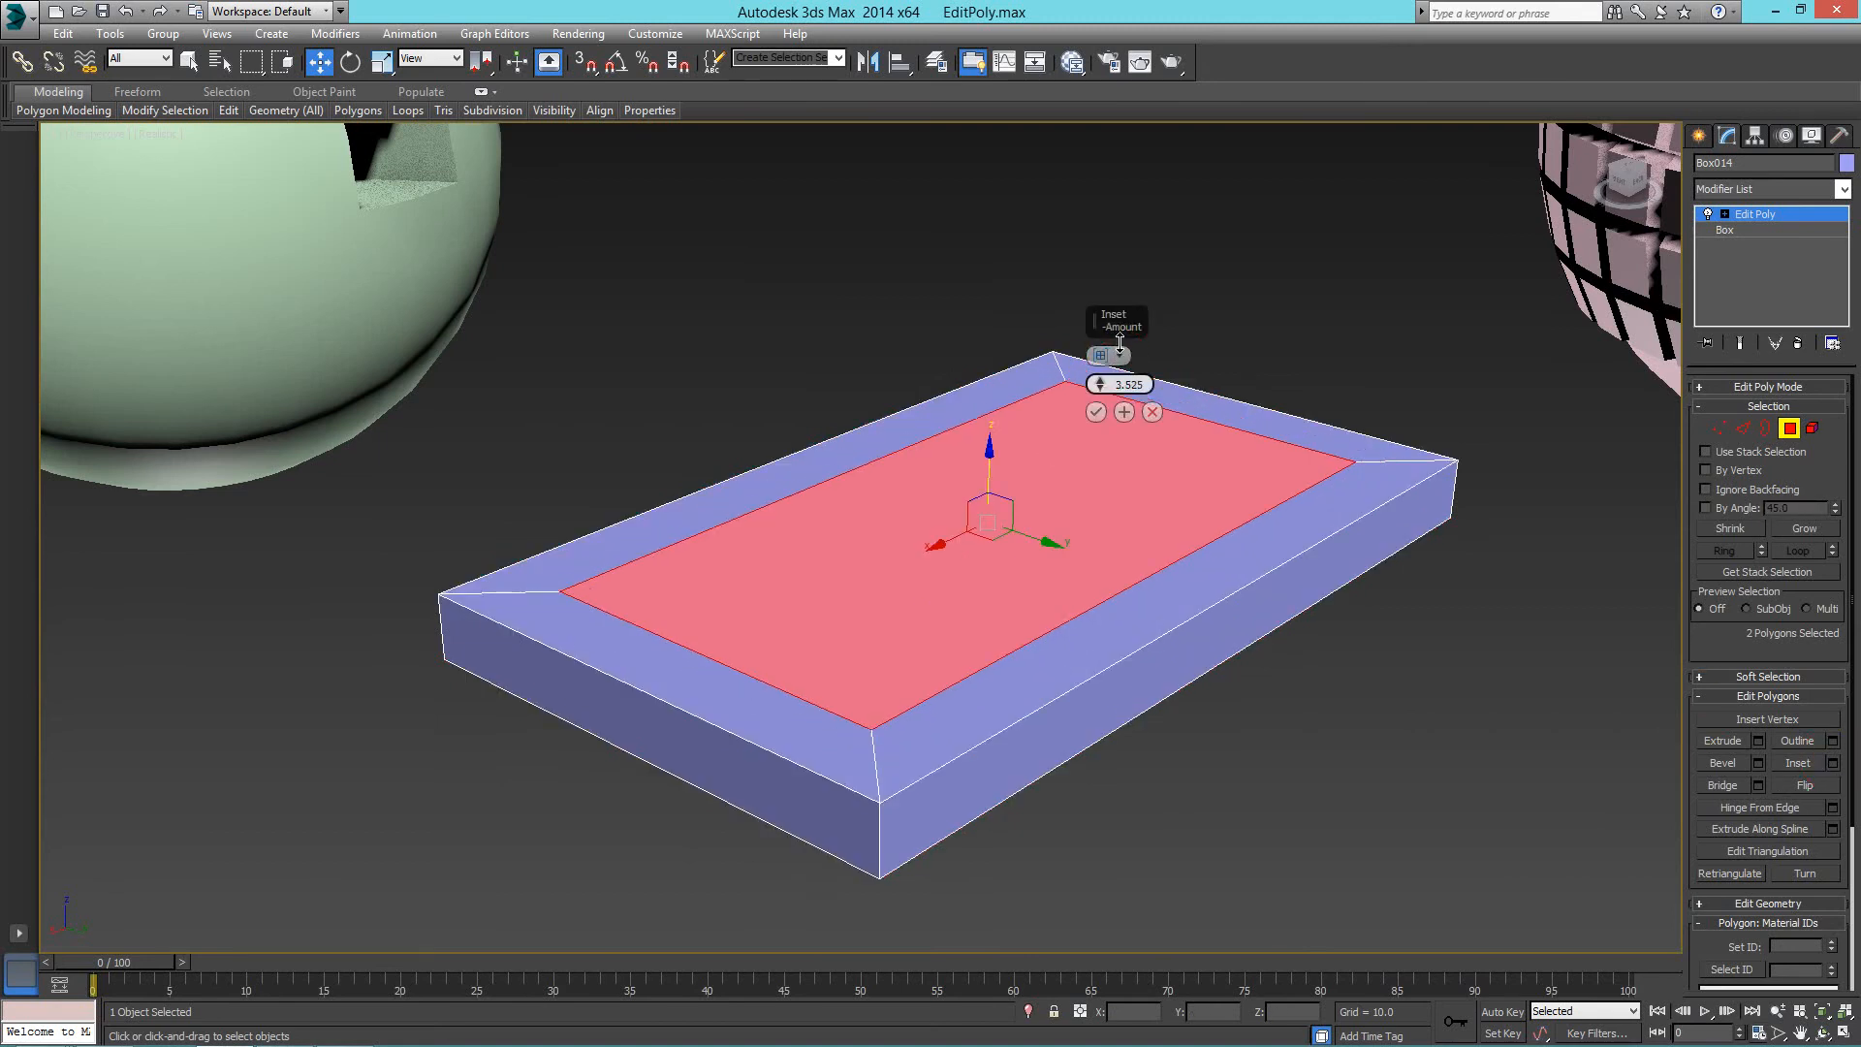
click(1098, 409)
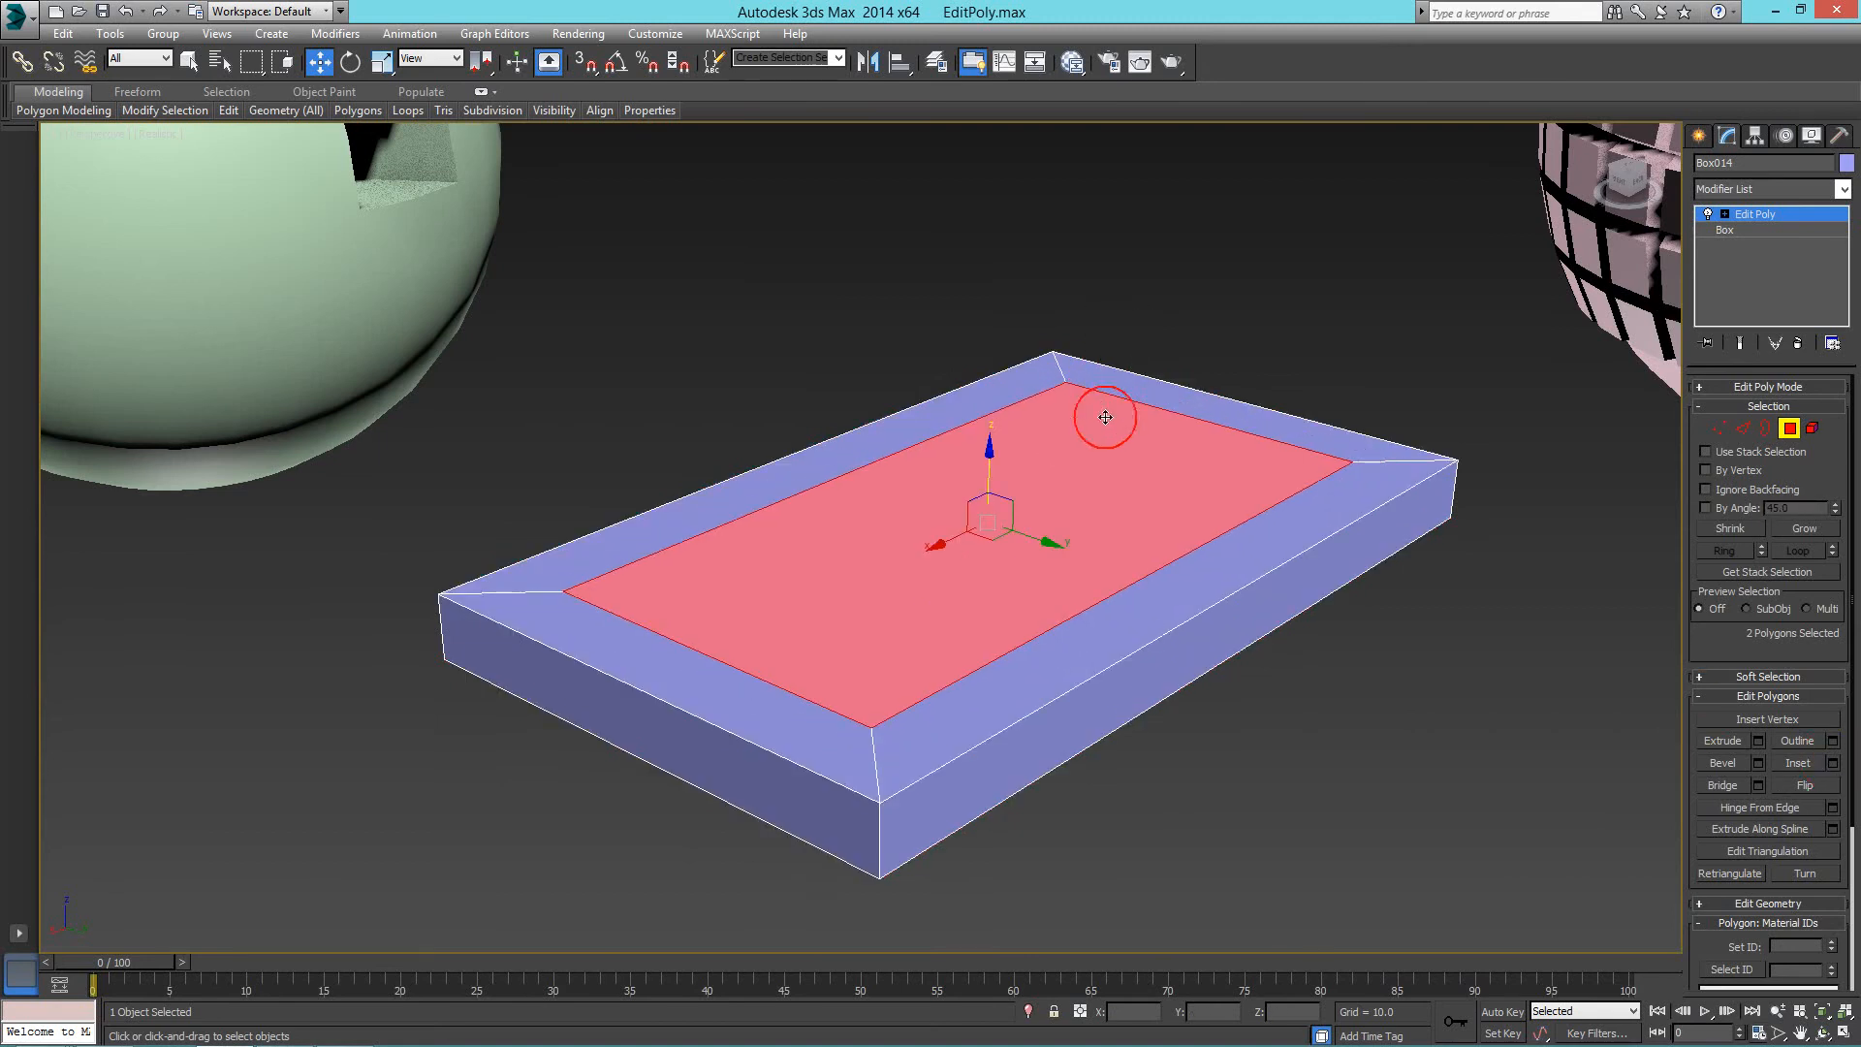
Bridge the two inset polygons to cut an opening through the flat box, and exit the Polygon level.
click(1724, 785)
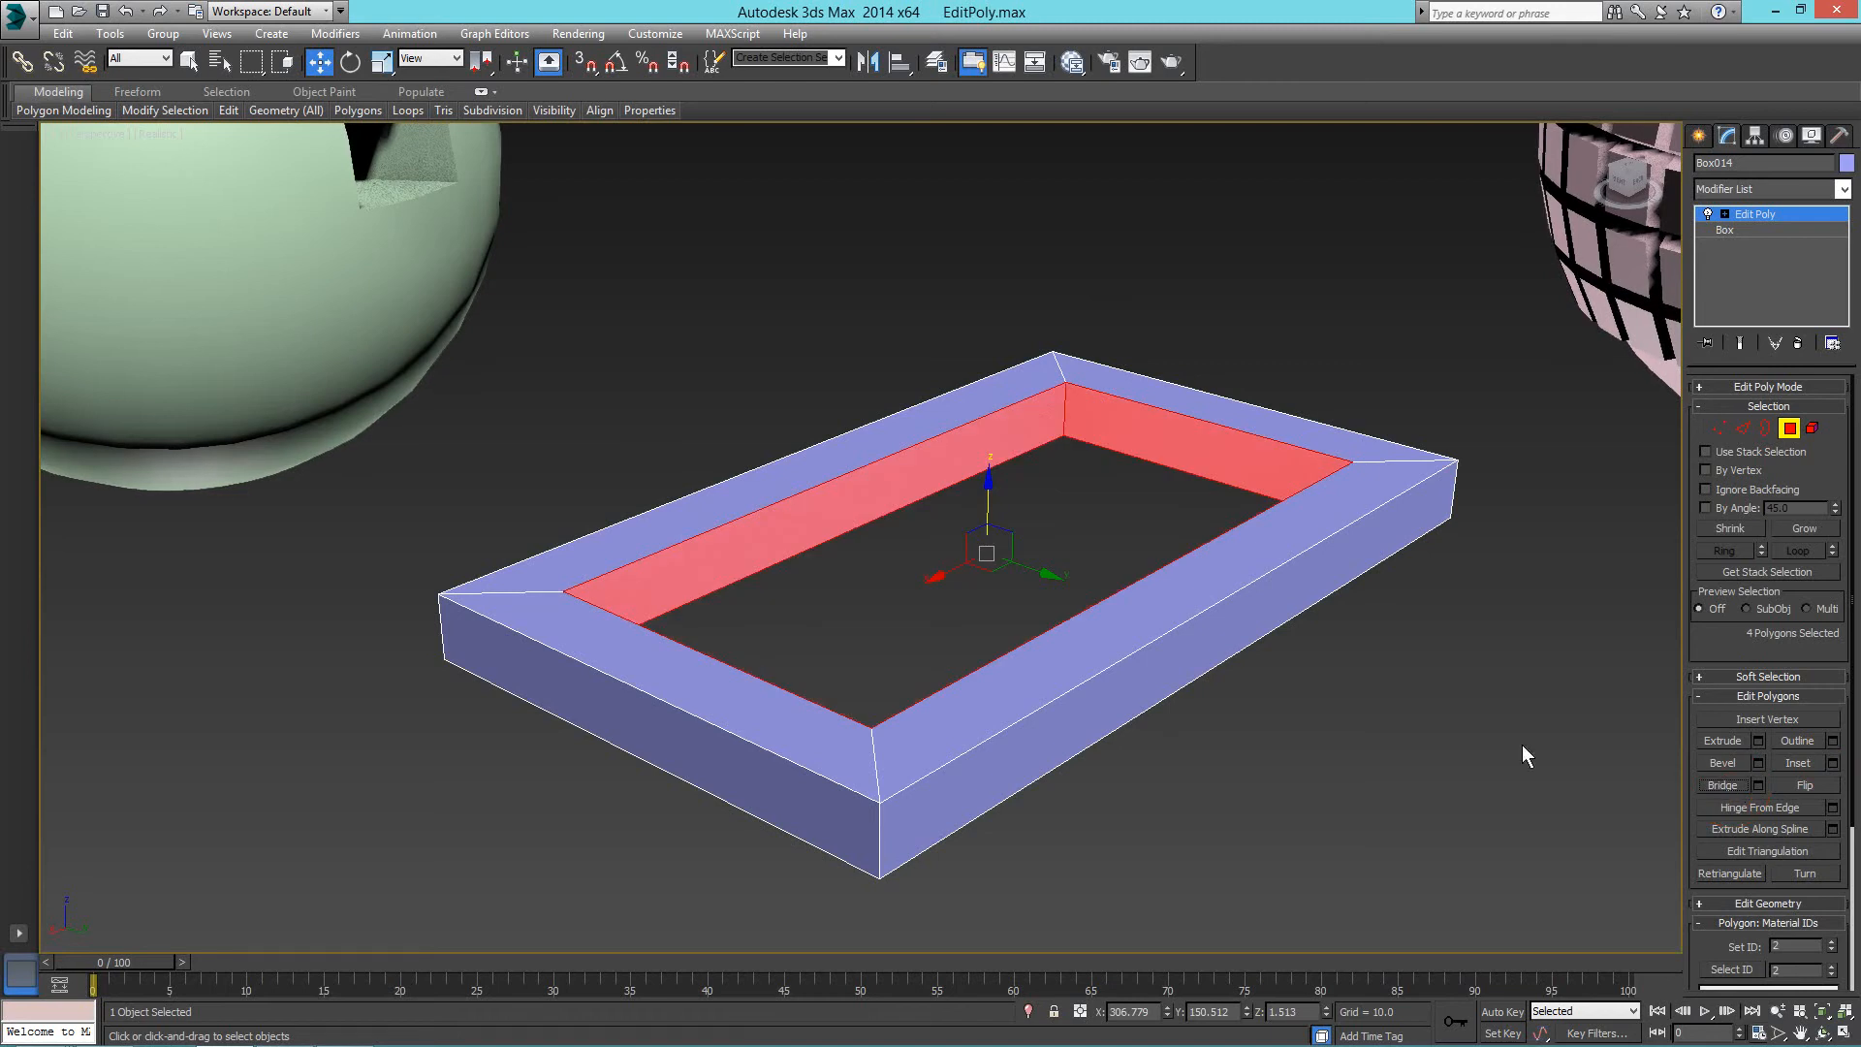
click(1469, 711)
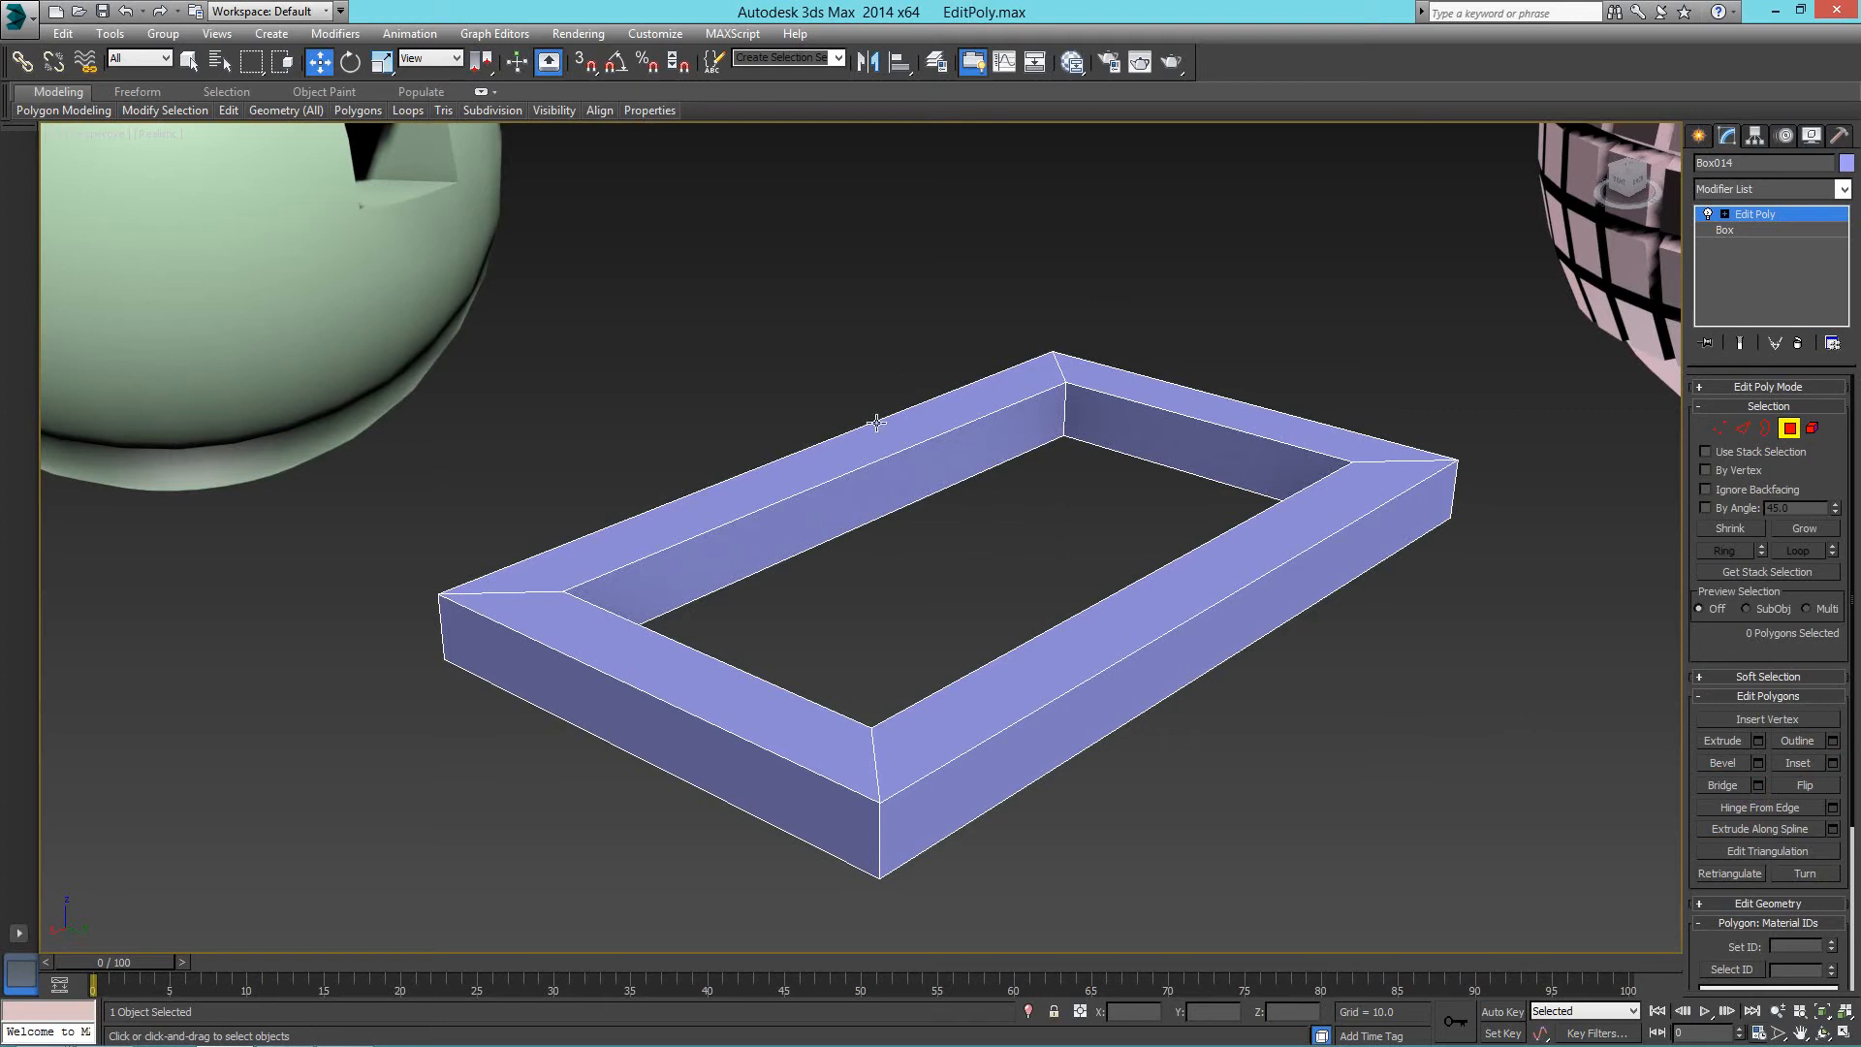
scroll(690, 514, down, 6)
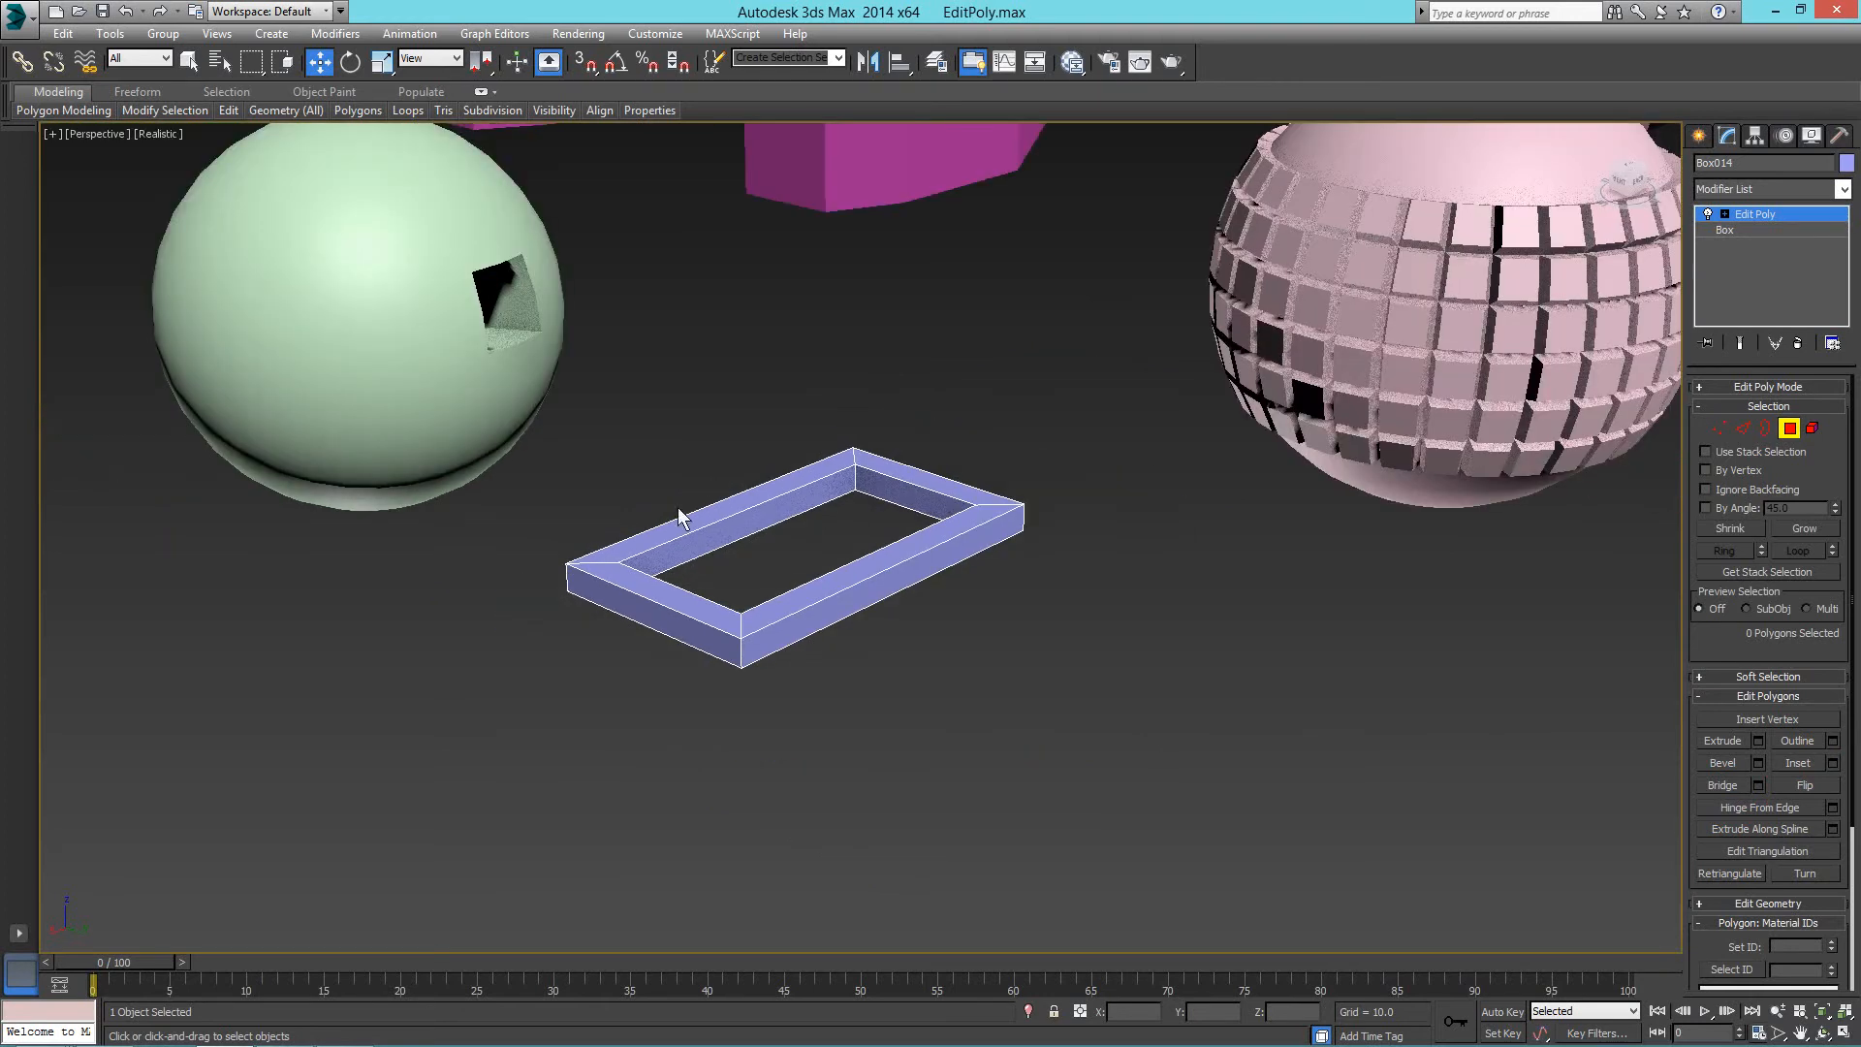
right_click(1227, 482)
click(1159, 547)
scroll(925, 563, down, 4)
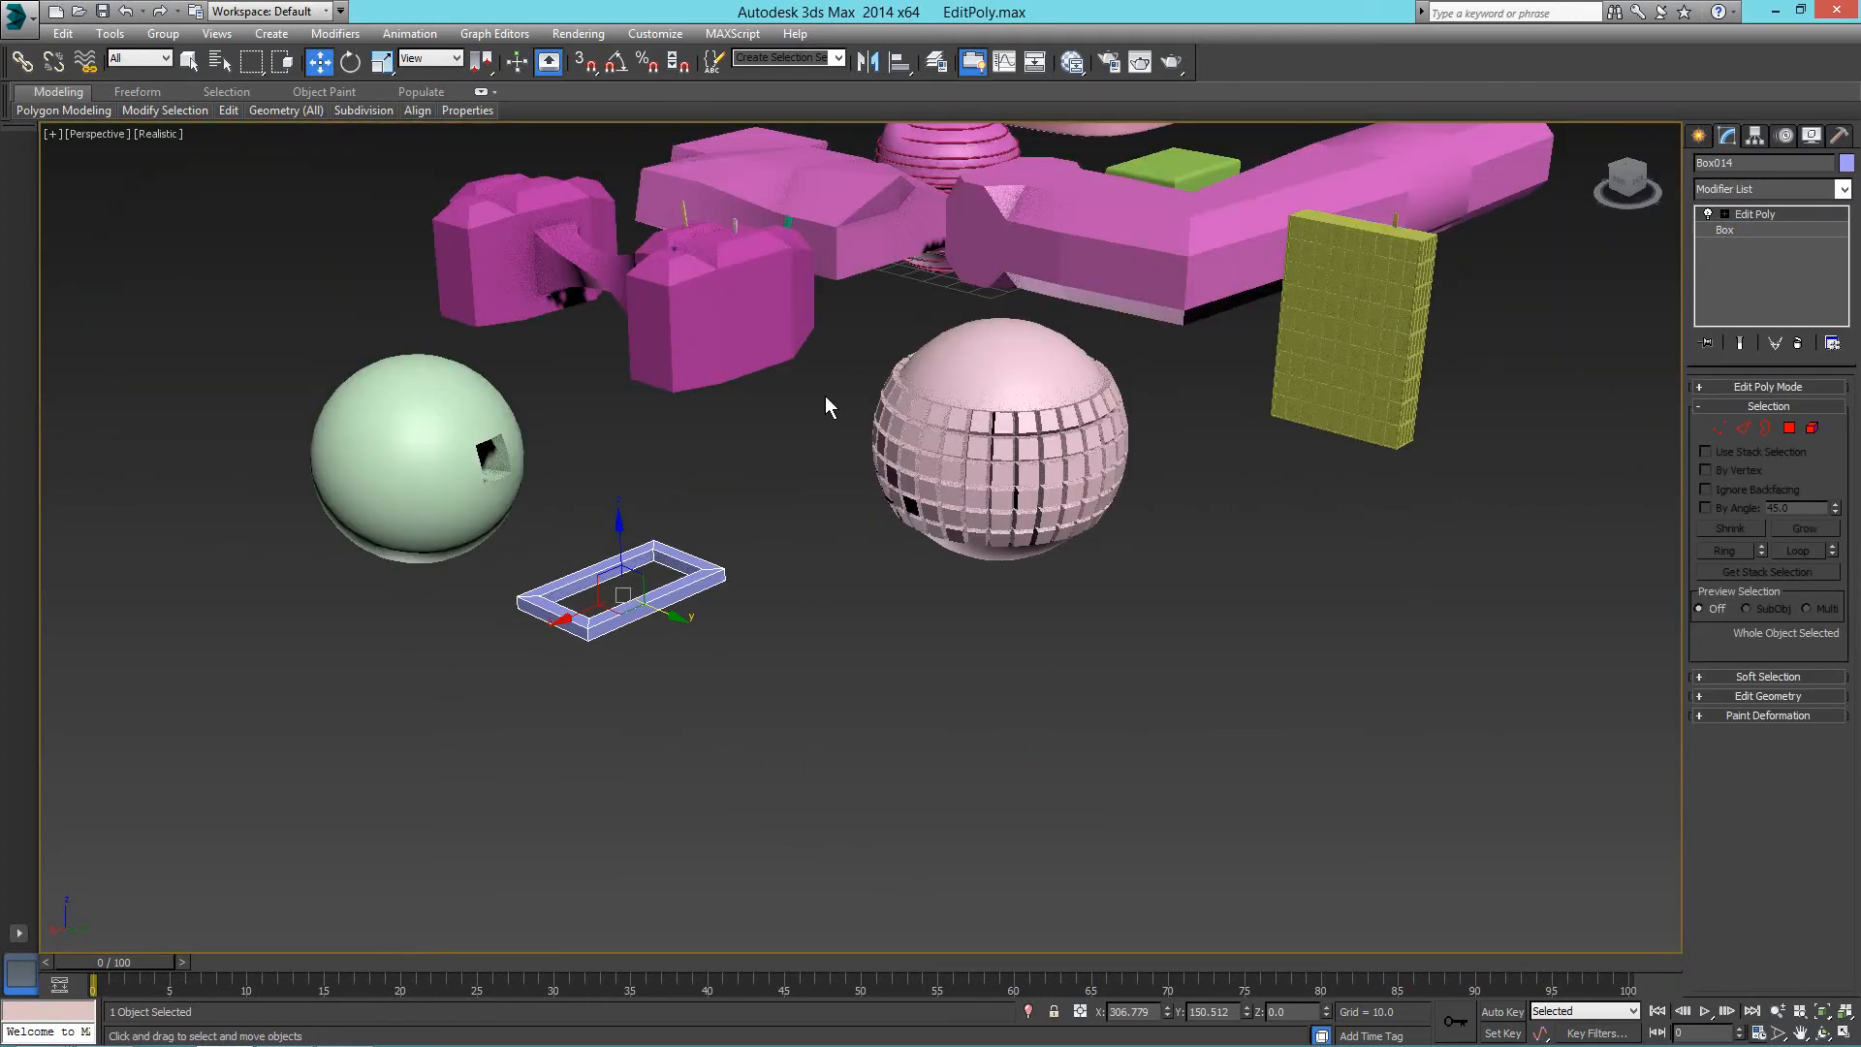
middle_drag(722, 397, 718, 532)
alt+middle_drag(1096, 514, 997, 529)
middle_drag(1183, 489, 1025, 488)
click(1025, 488)
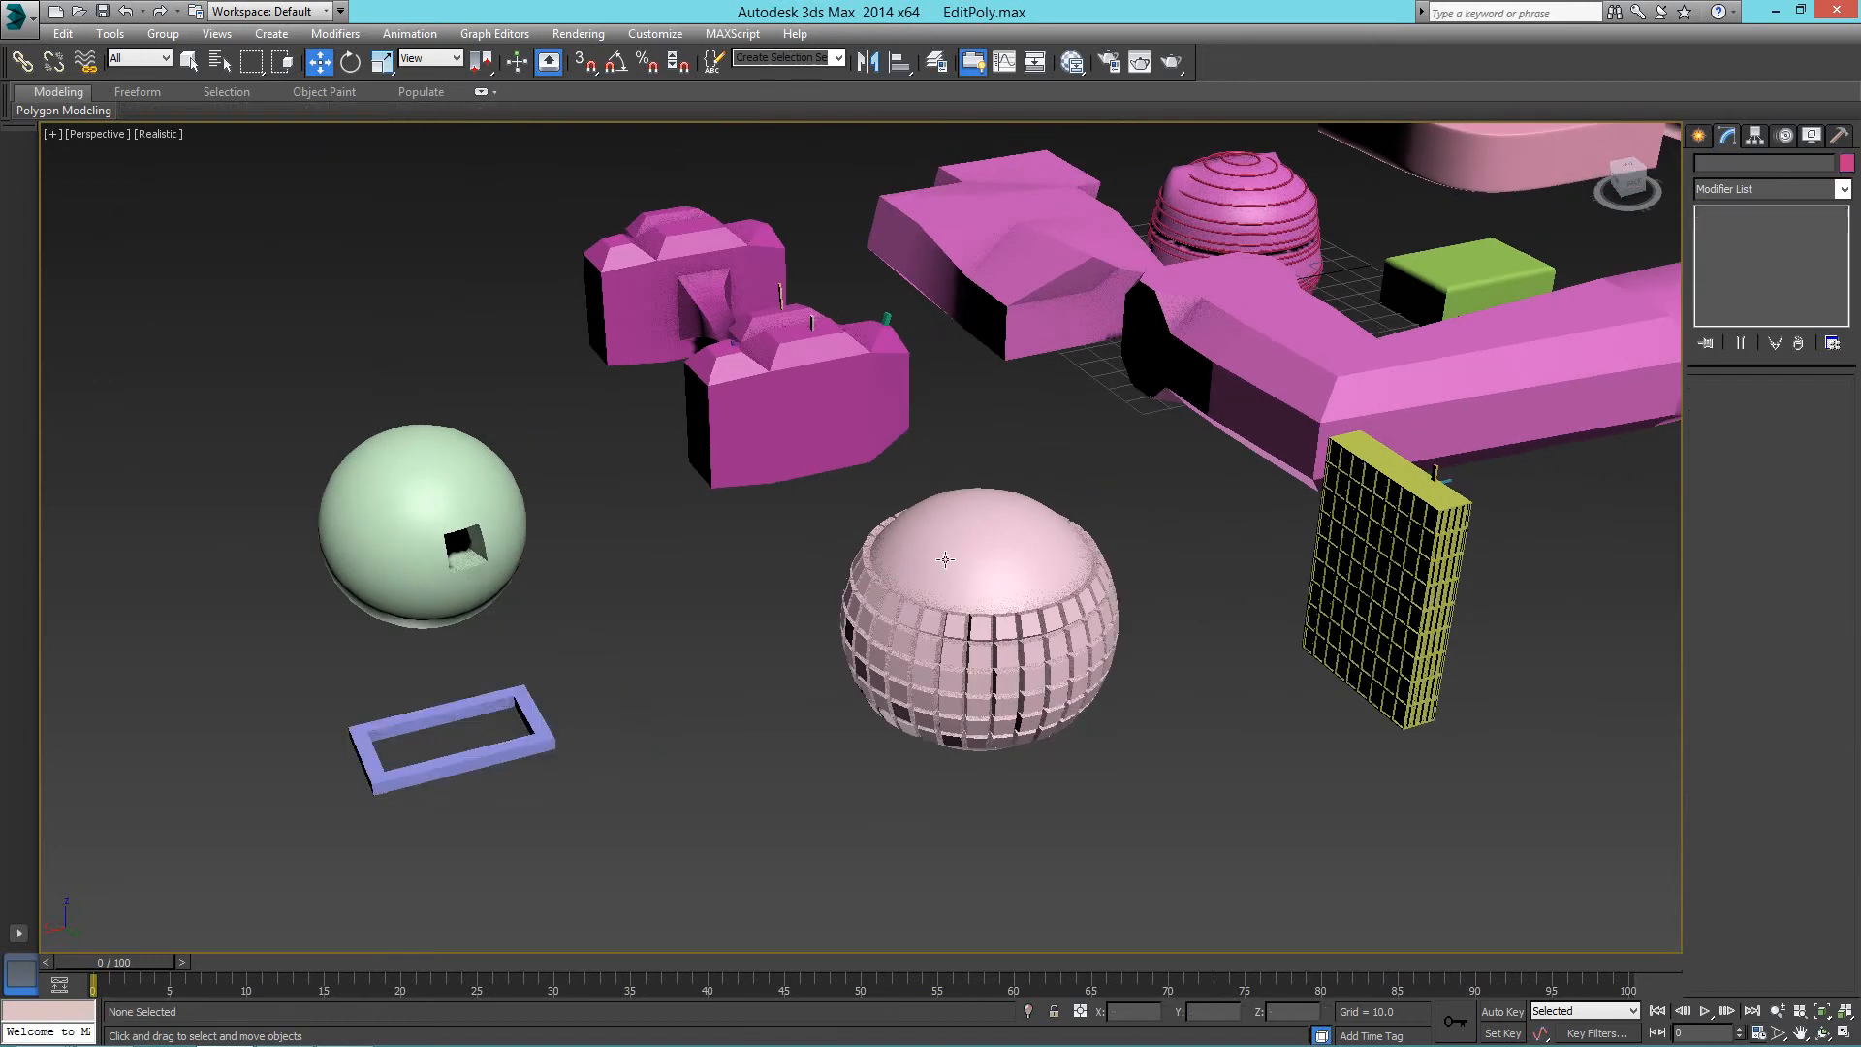
click(945, 560)
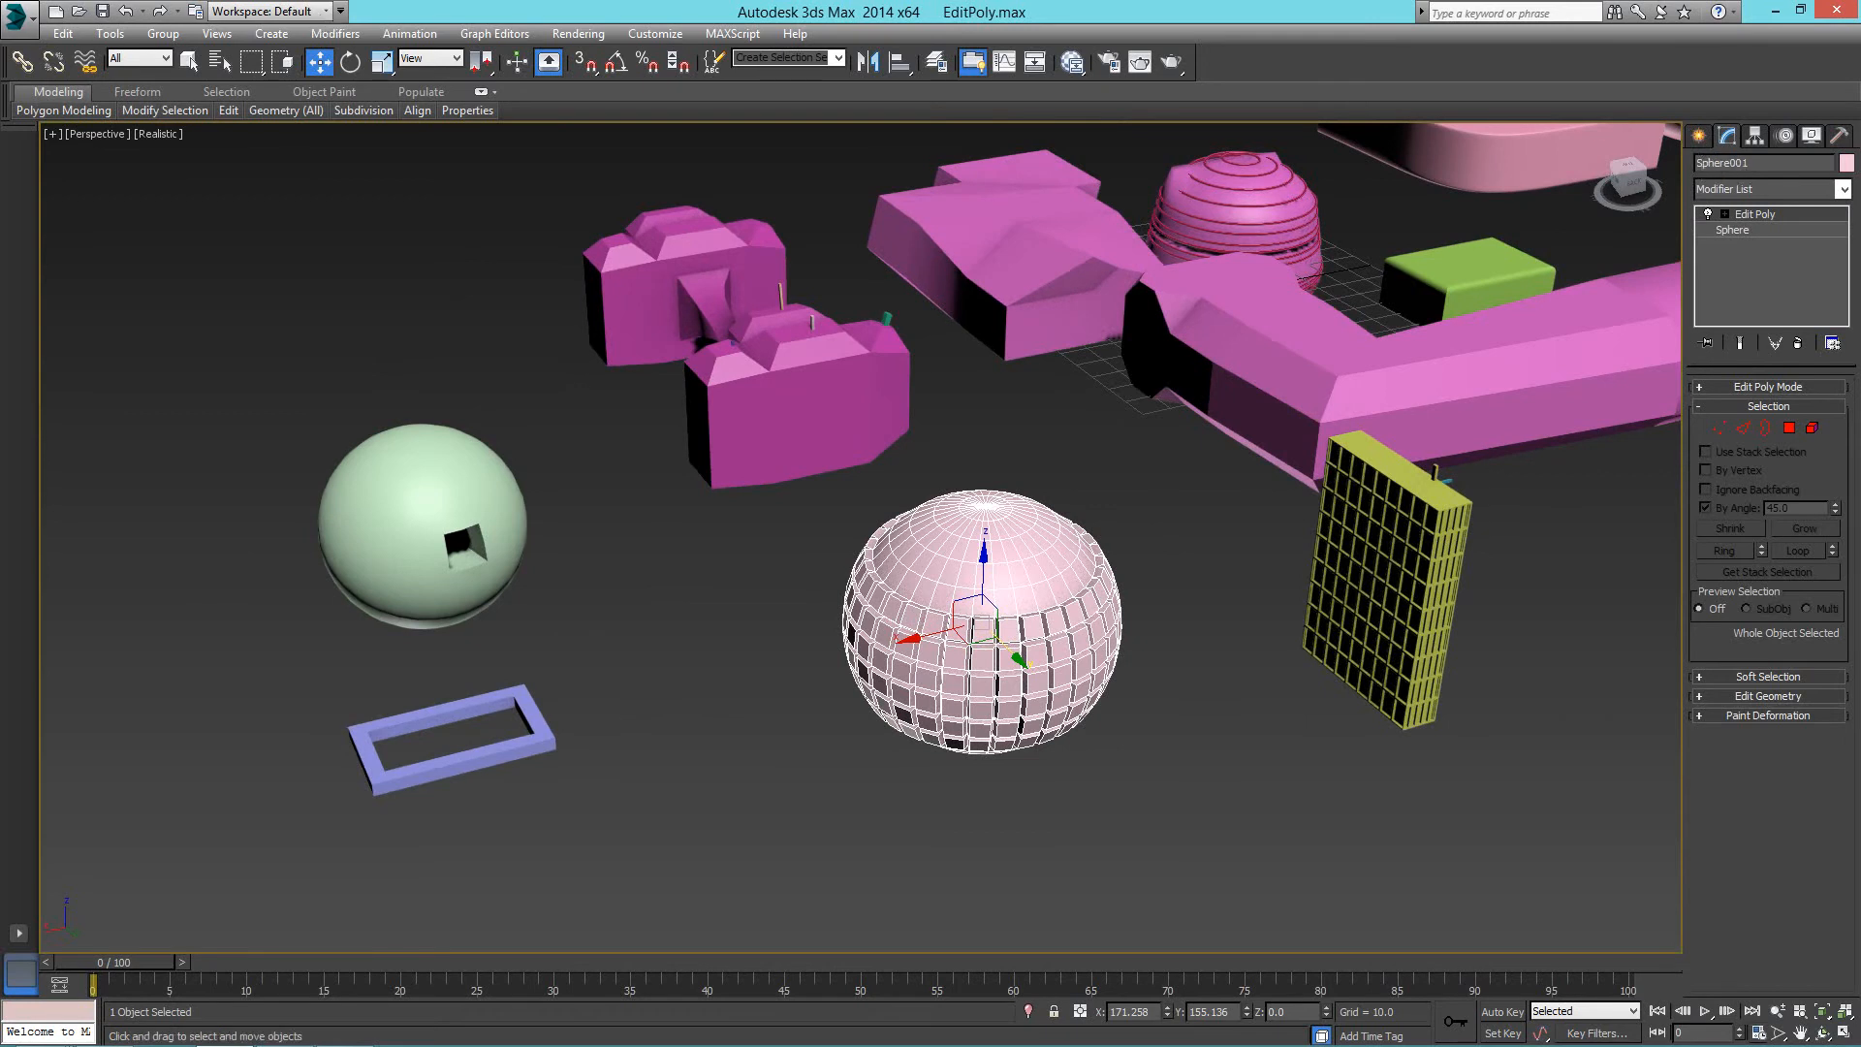
Switch to the FreeMind mind map, place the Hinge from edge entry directly below Bridge, and return to 3ds Max.
key(alt+Tab)
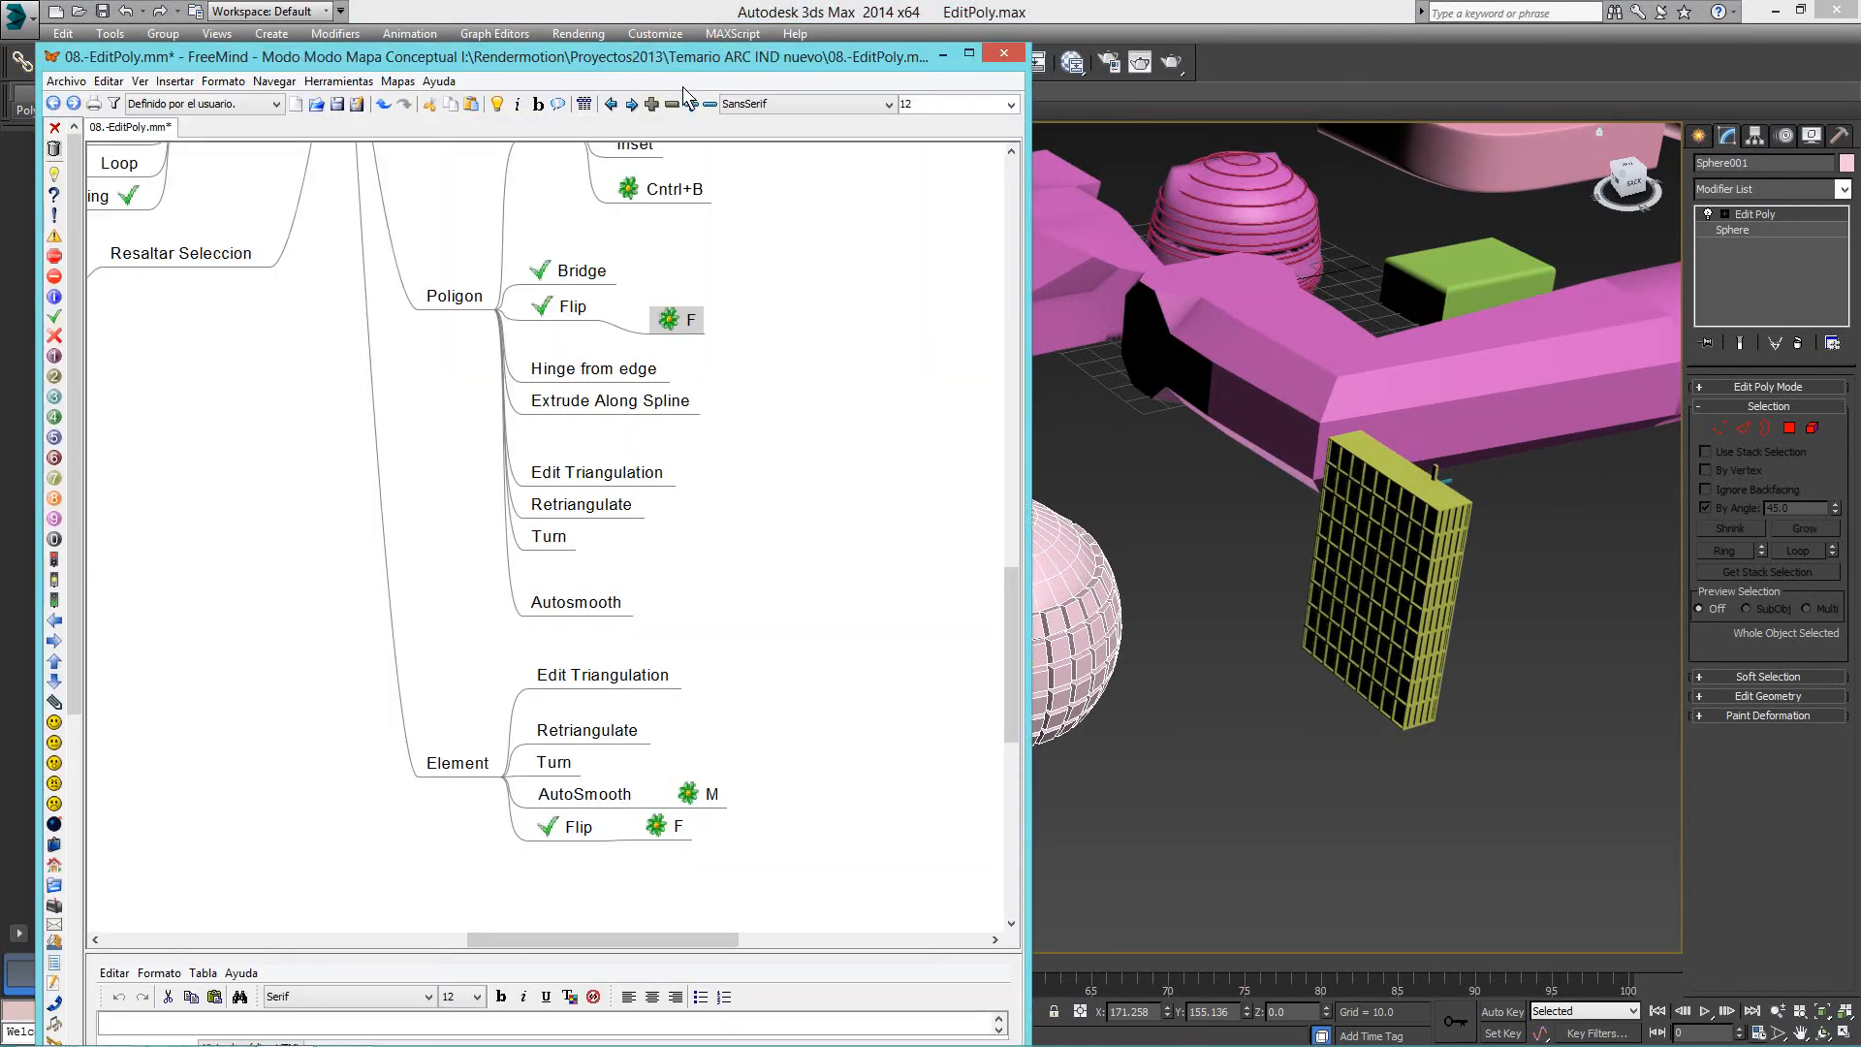
click(560, 311)
drag(760, 66, 791, 119)
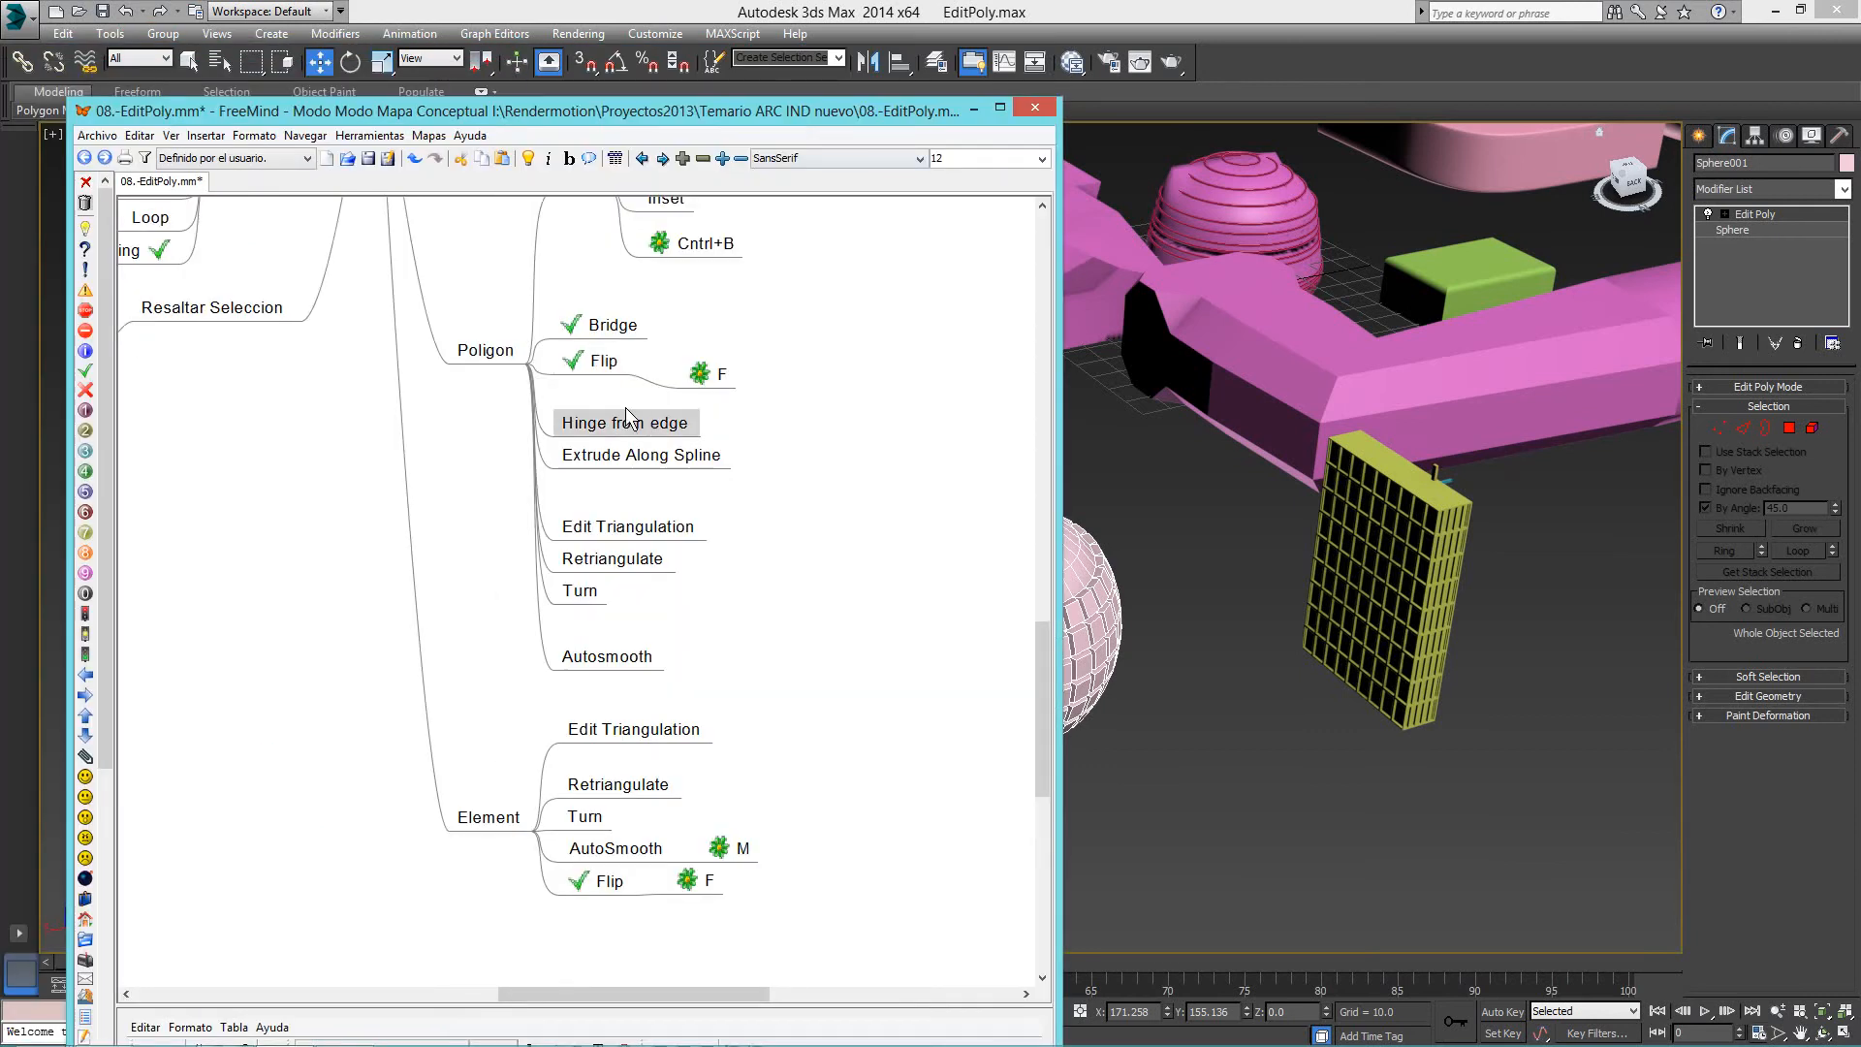
key(alt+Tab)
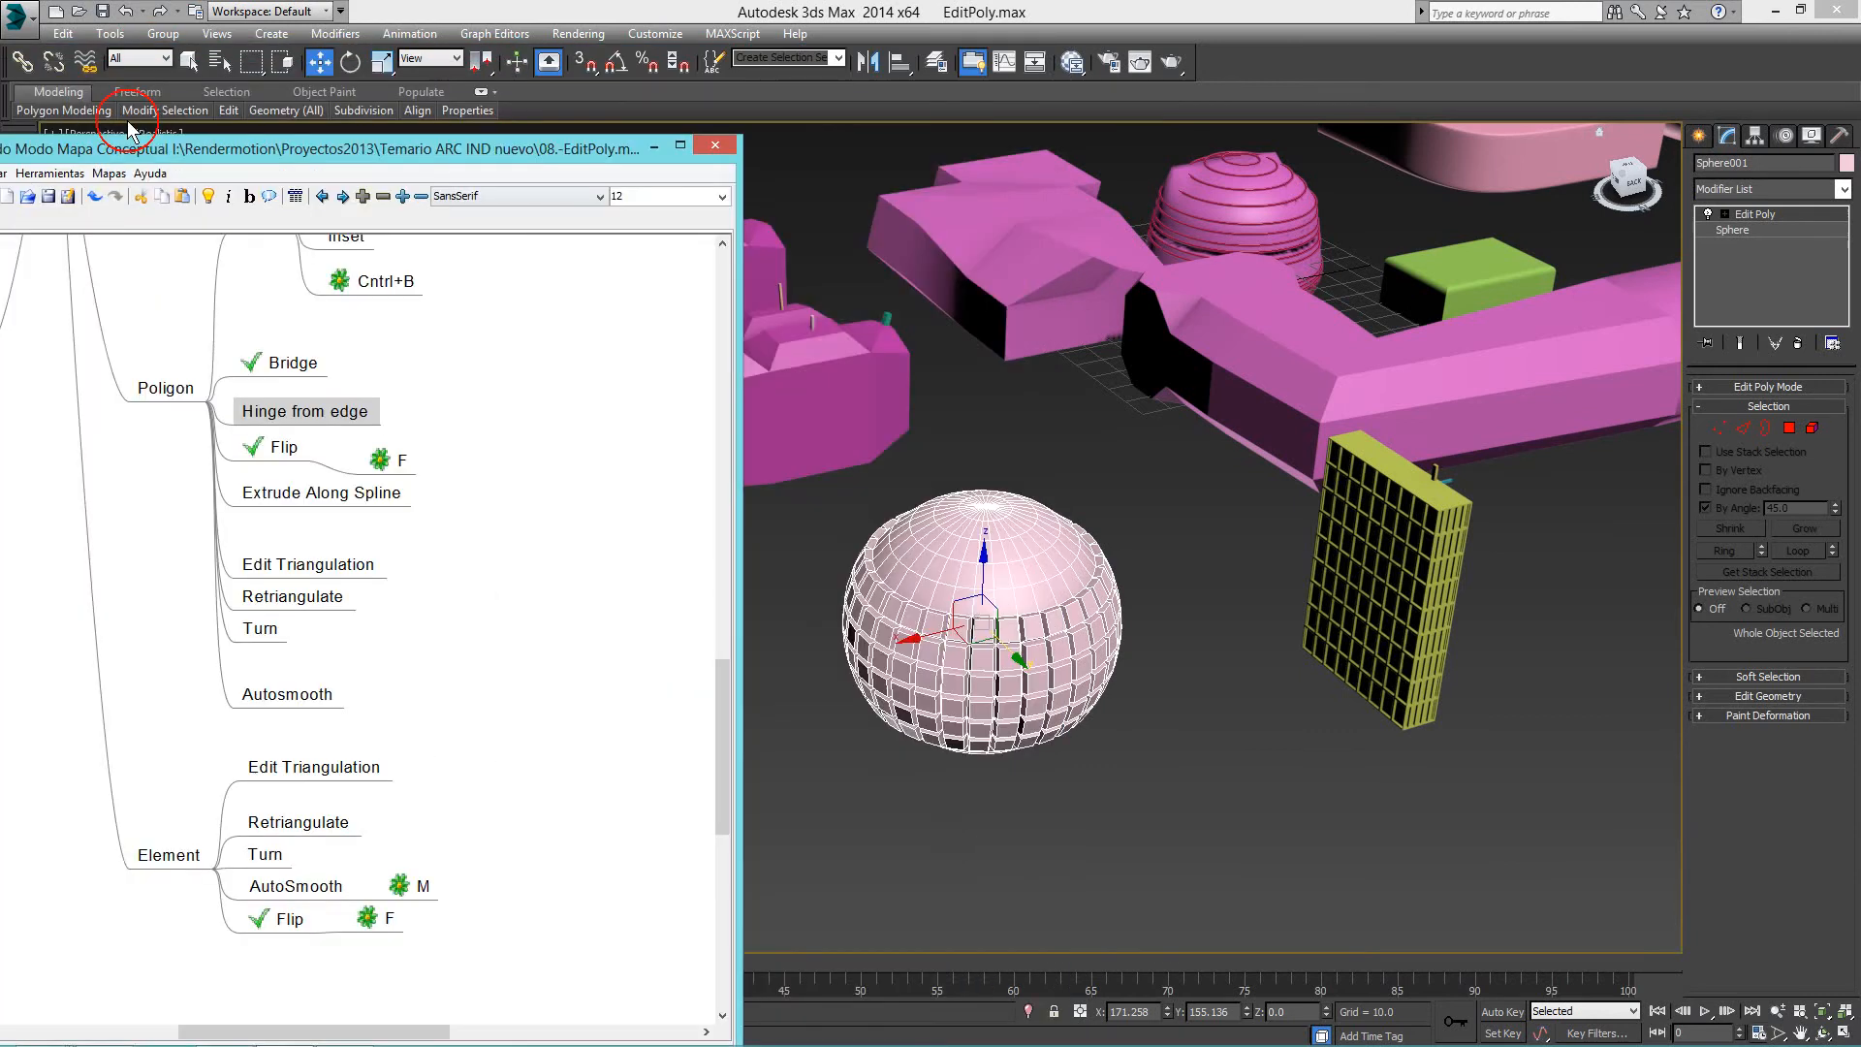
click(831, 776)
Select two horizontally adjacent polygons above the square opening of the green sphere.
click(426, 472)
key(z)
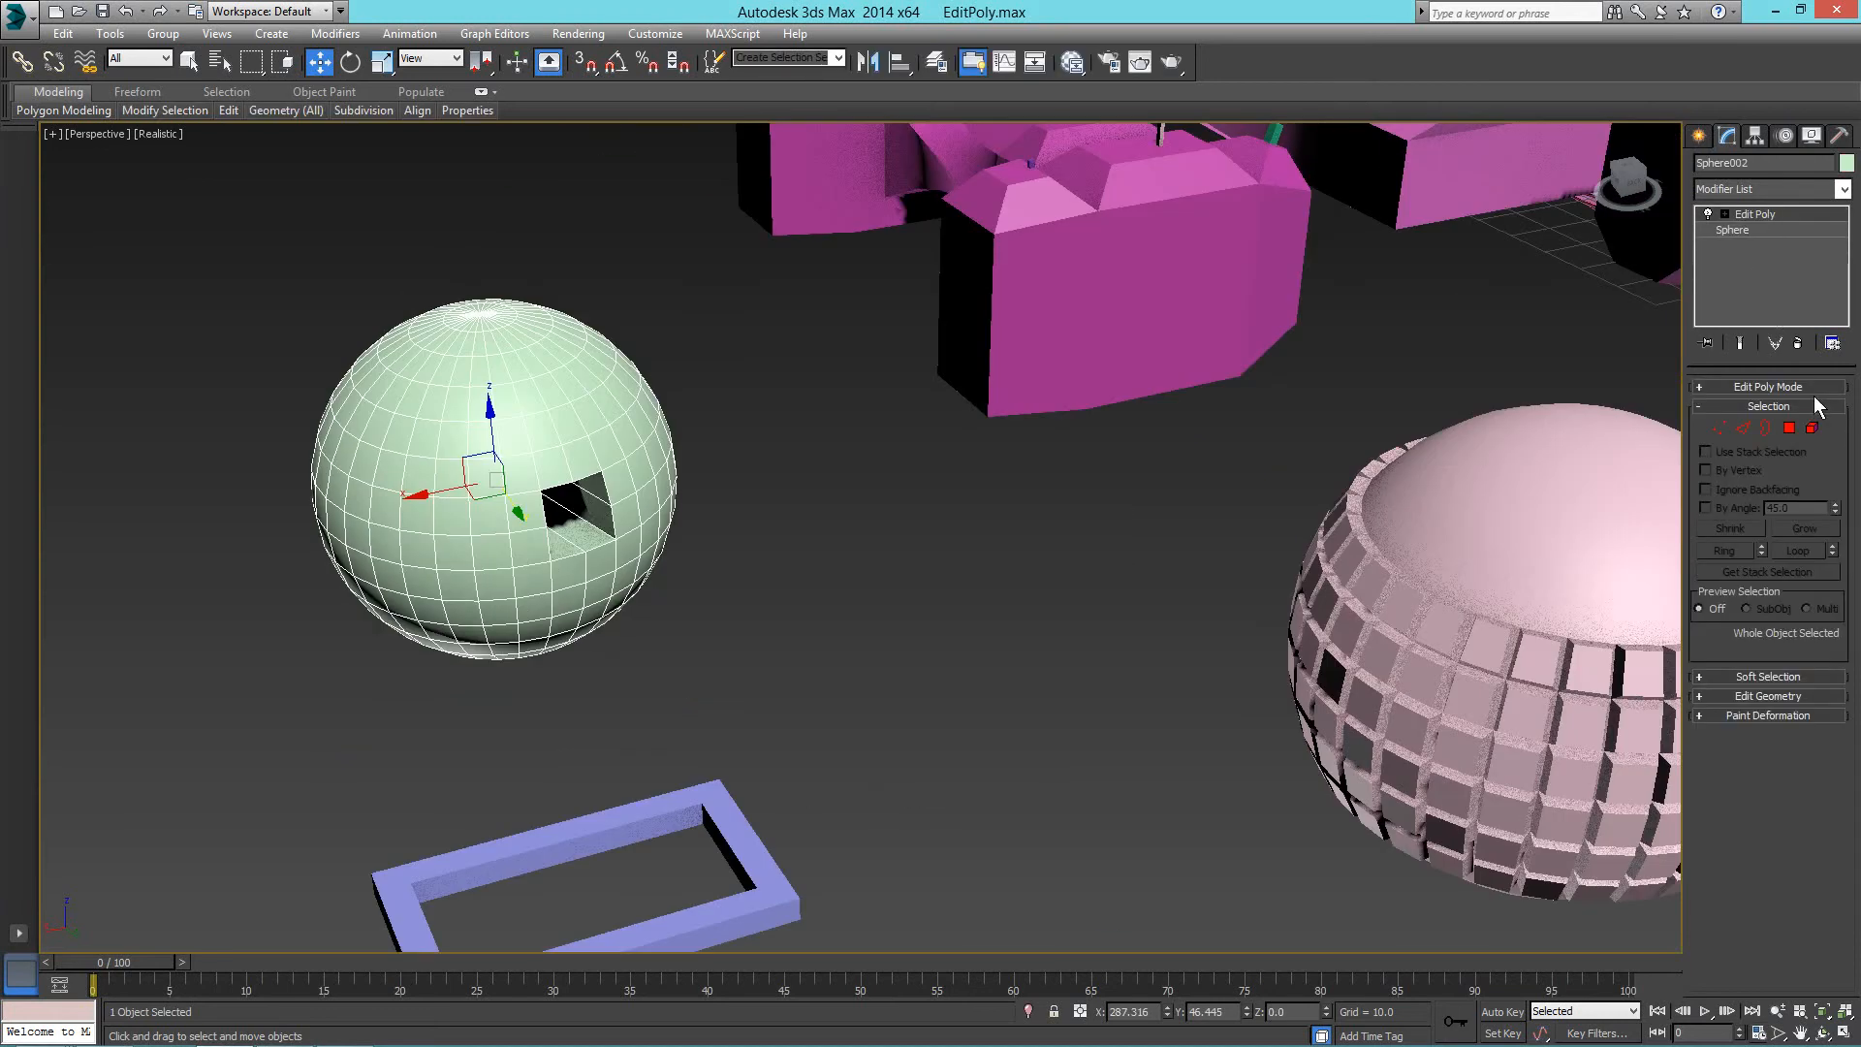
click(1789, 427)
click(544, 428)
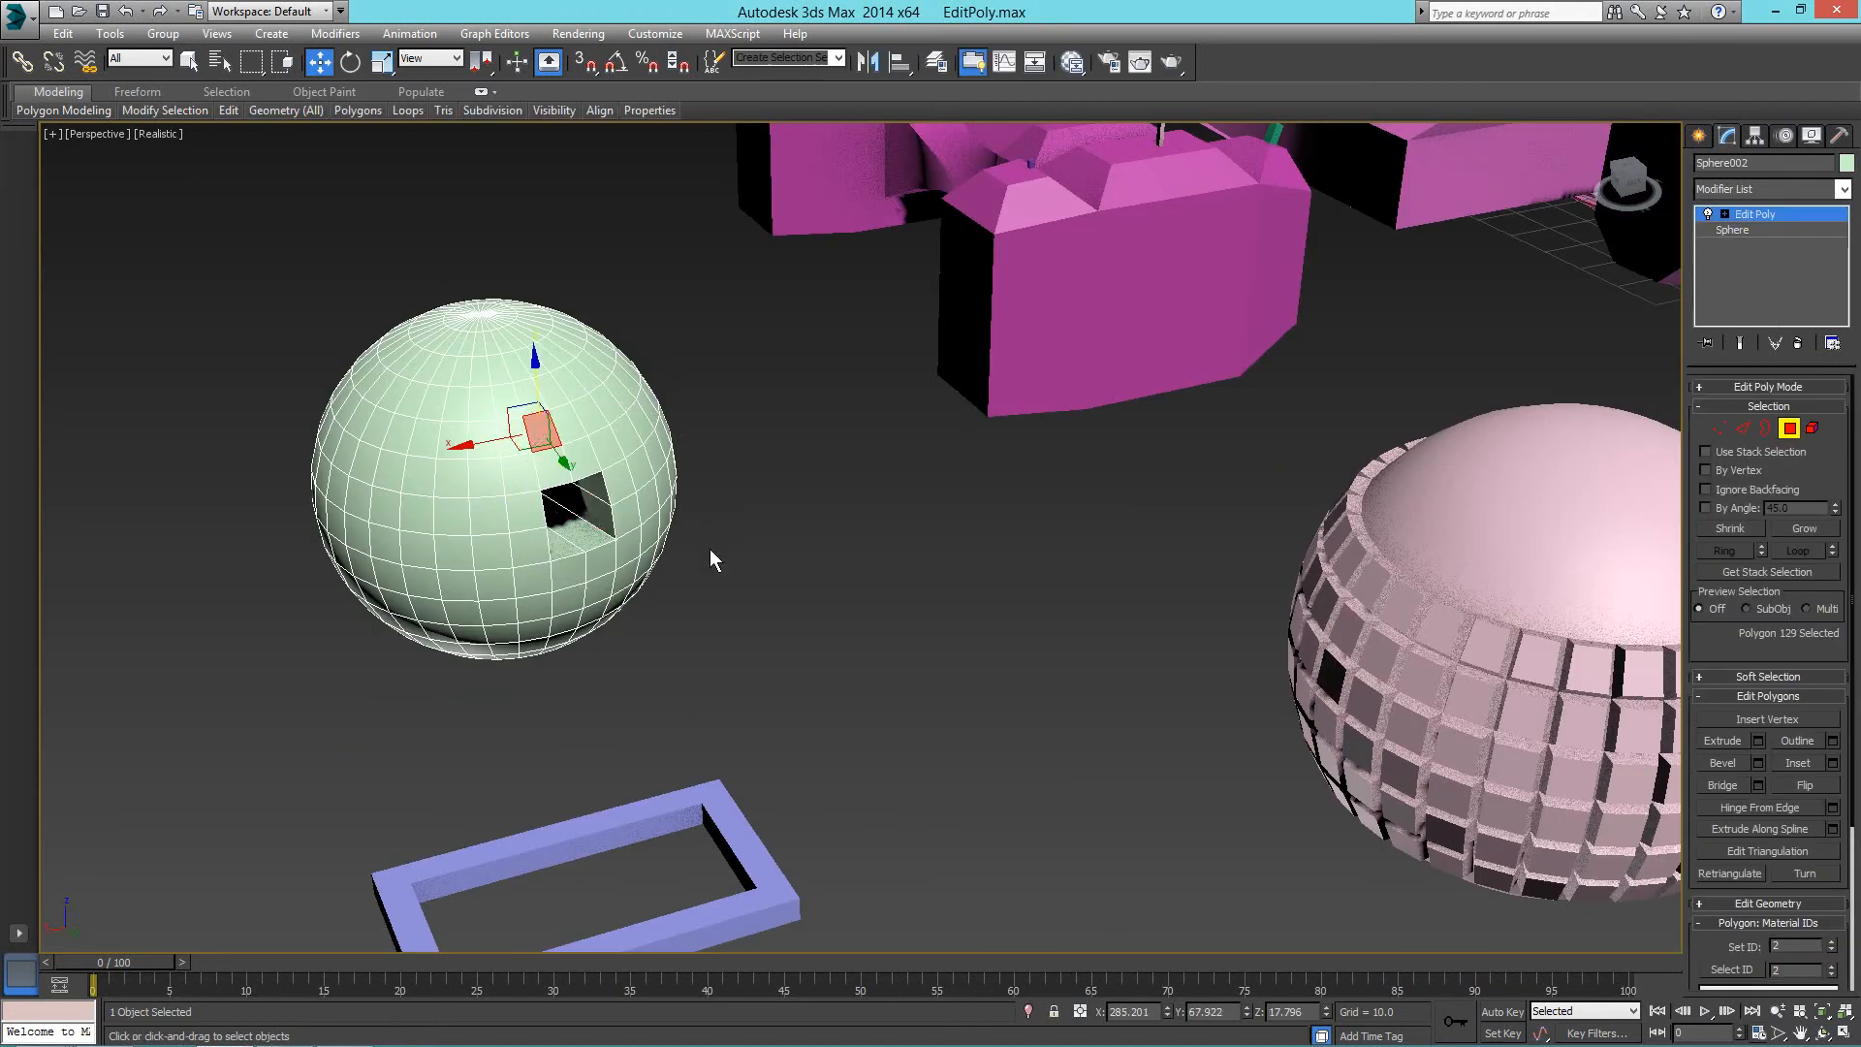
key(z)
scroll(684, 564, down, 8)
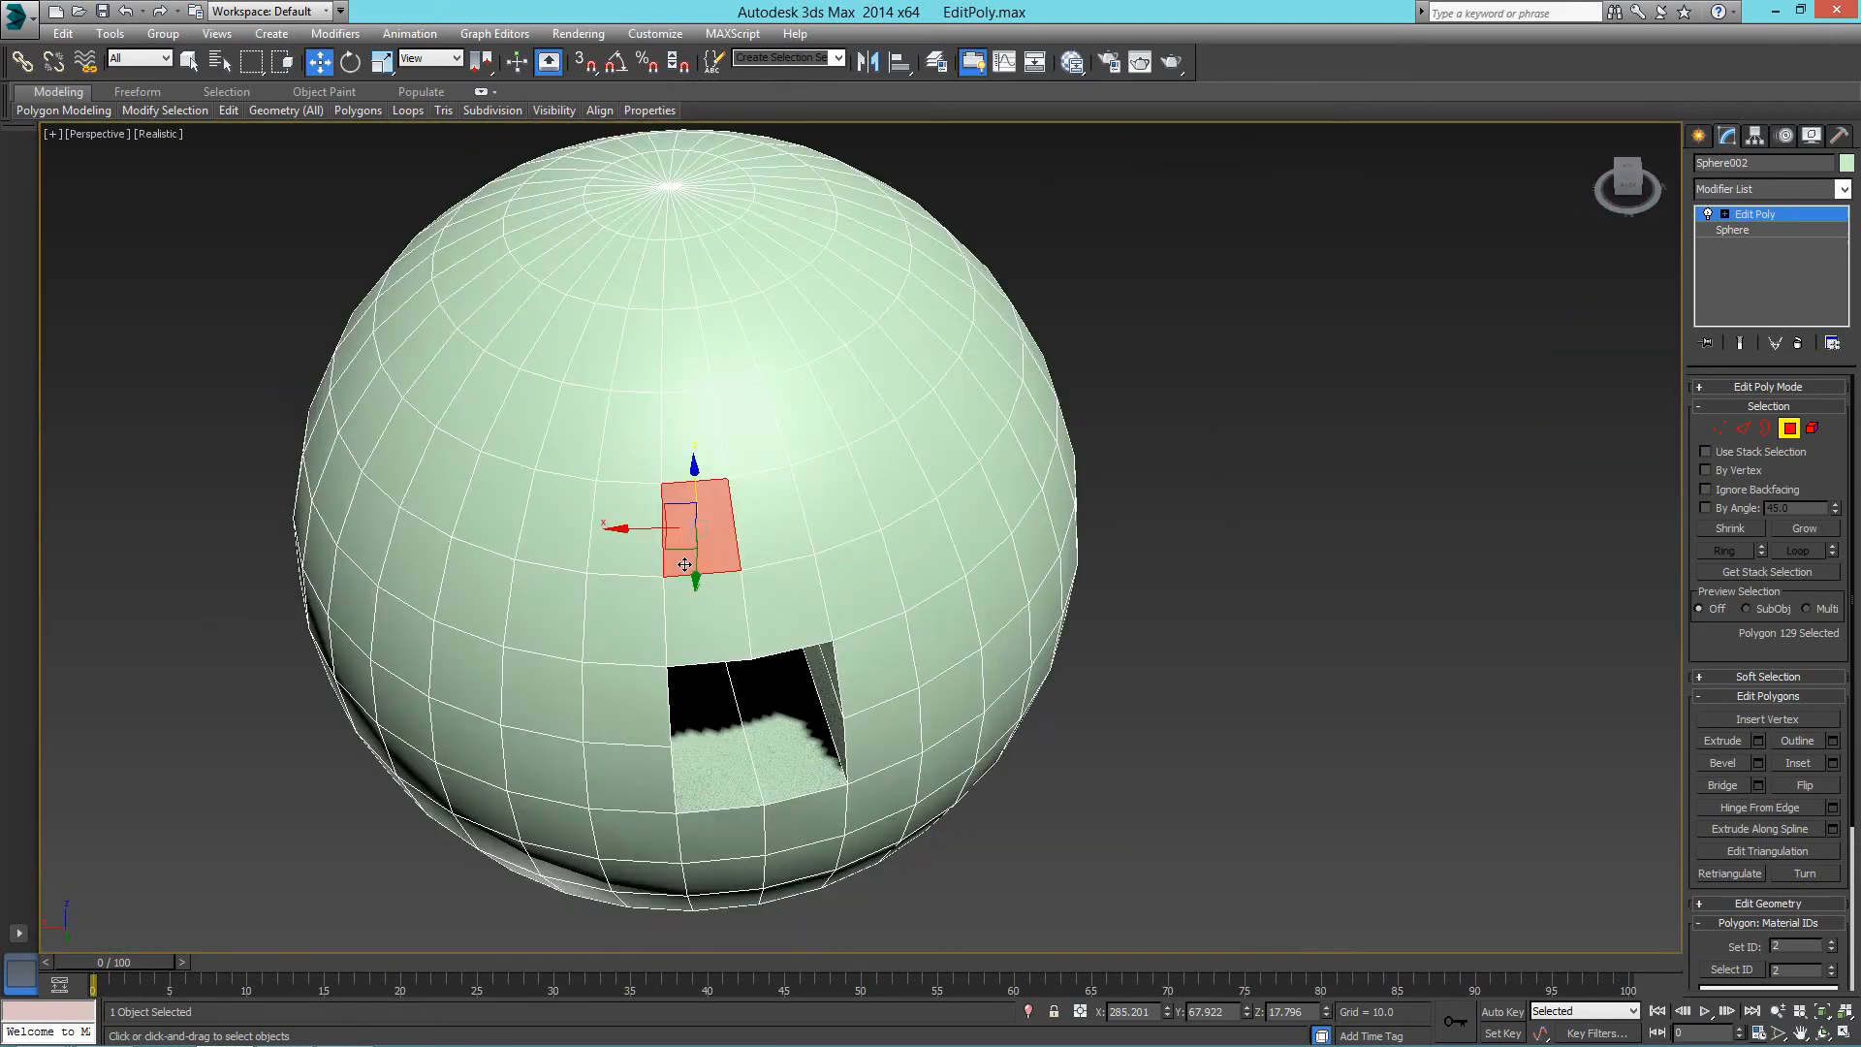
scroll(684, 565, up, 4)
ctrl+click(557, 505)
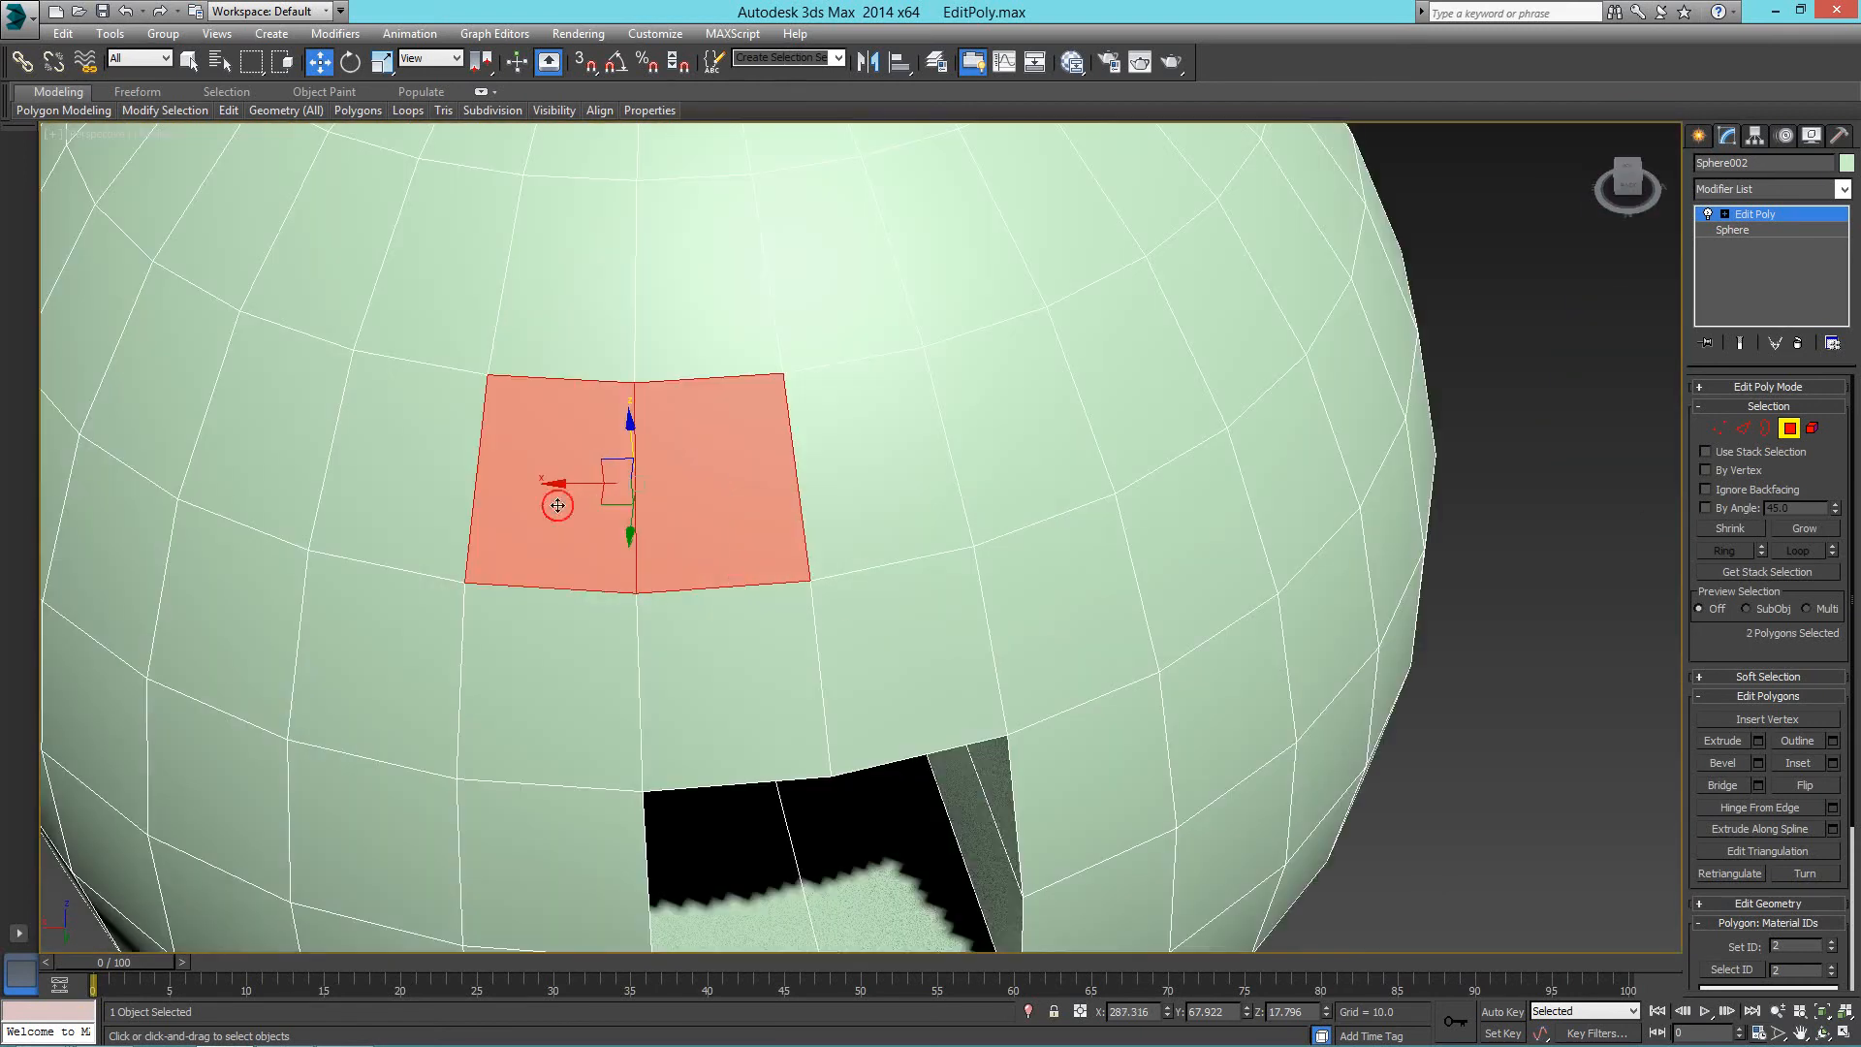
Start Hinge From Edge on the two selected sphere polygons and pick a vertical edge further right on the sphere as the hinge.
click(1832, 809)
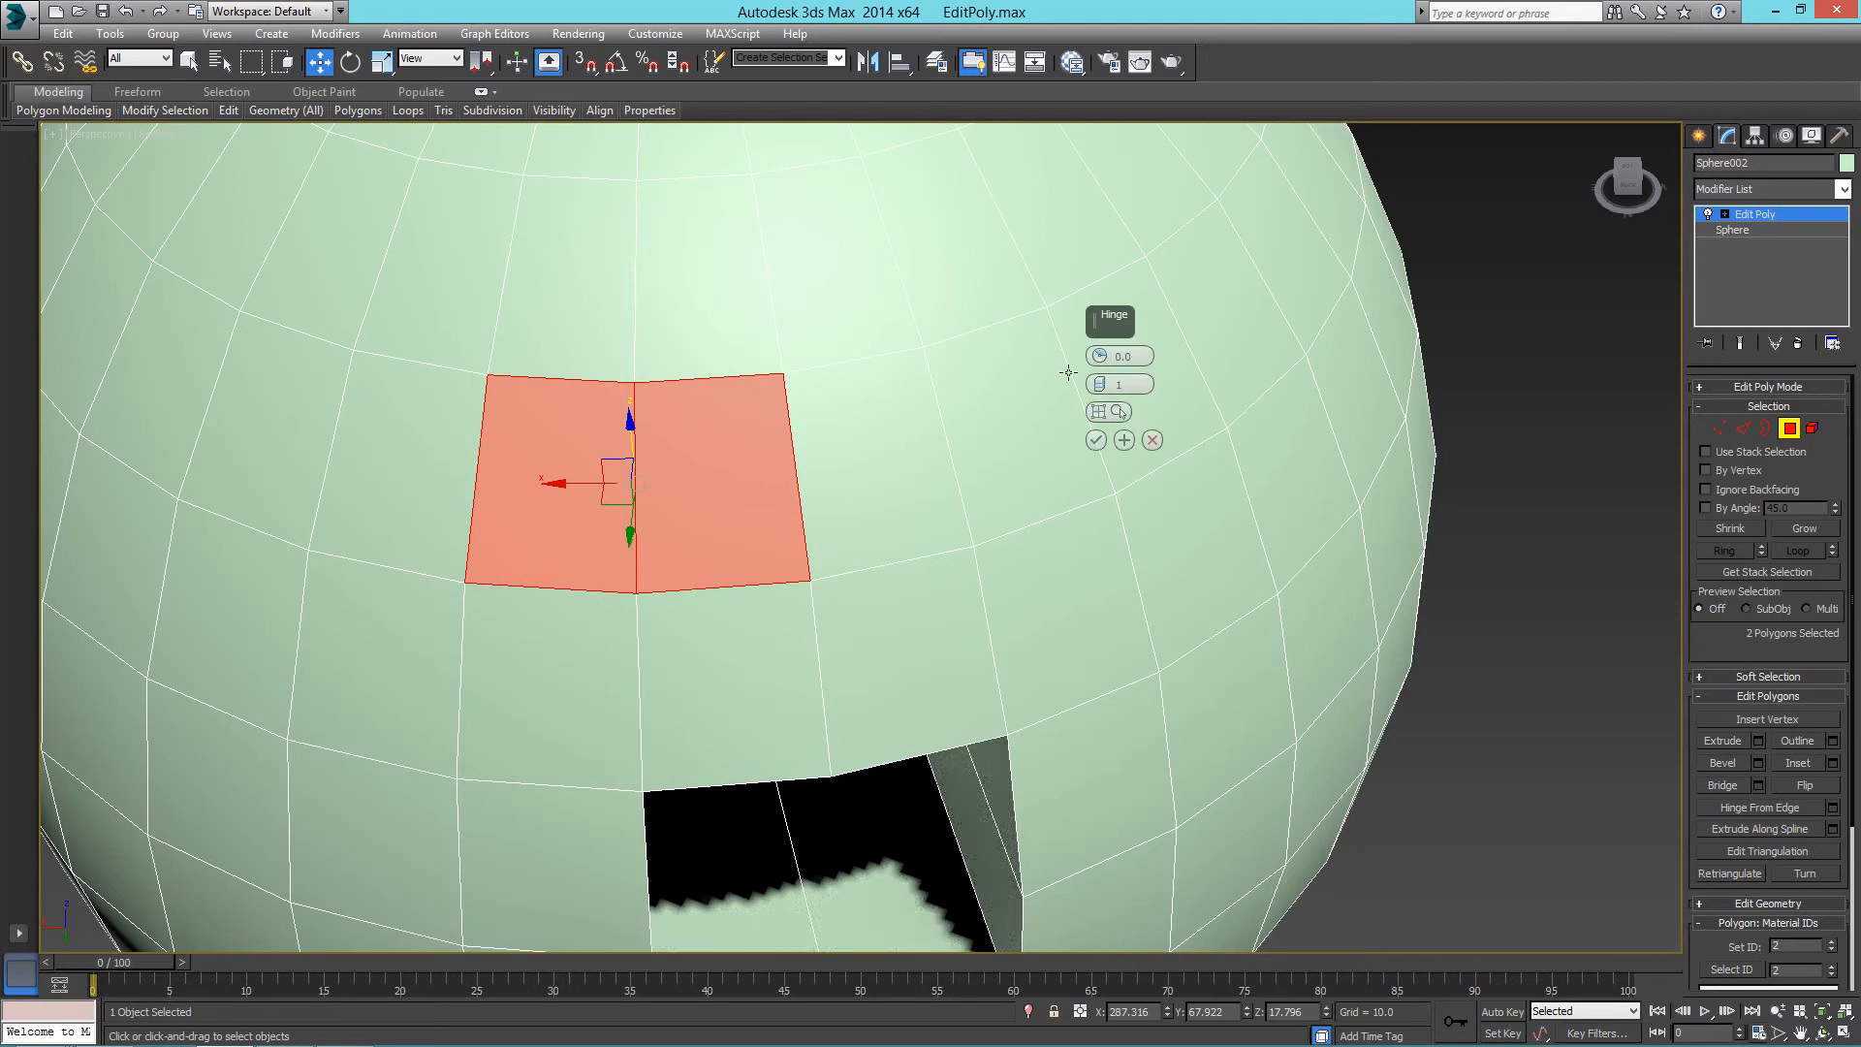
drag(1113, 320, 1426, 294)
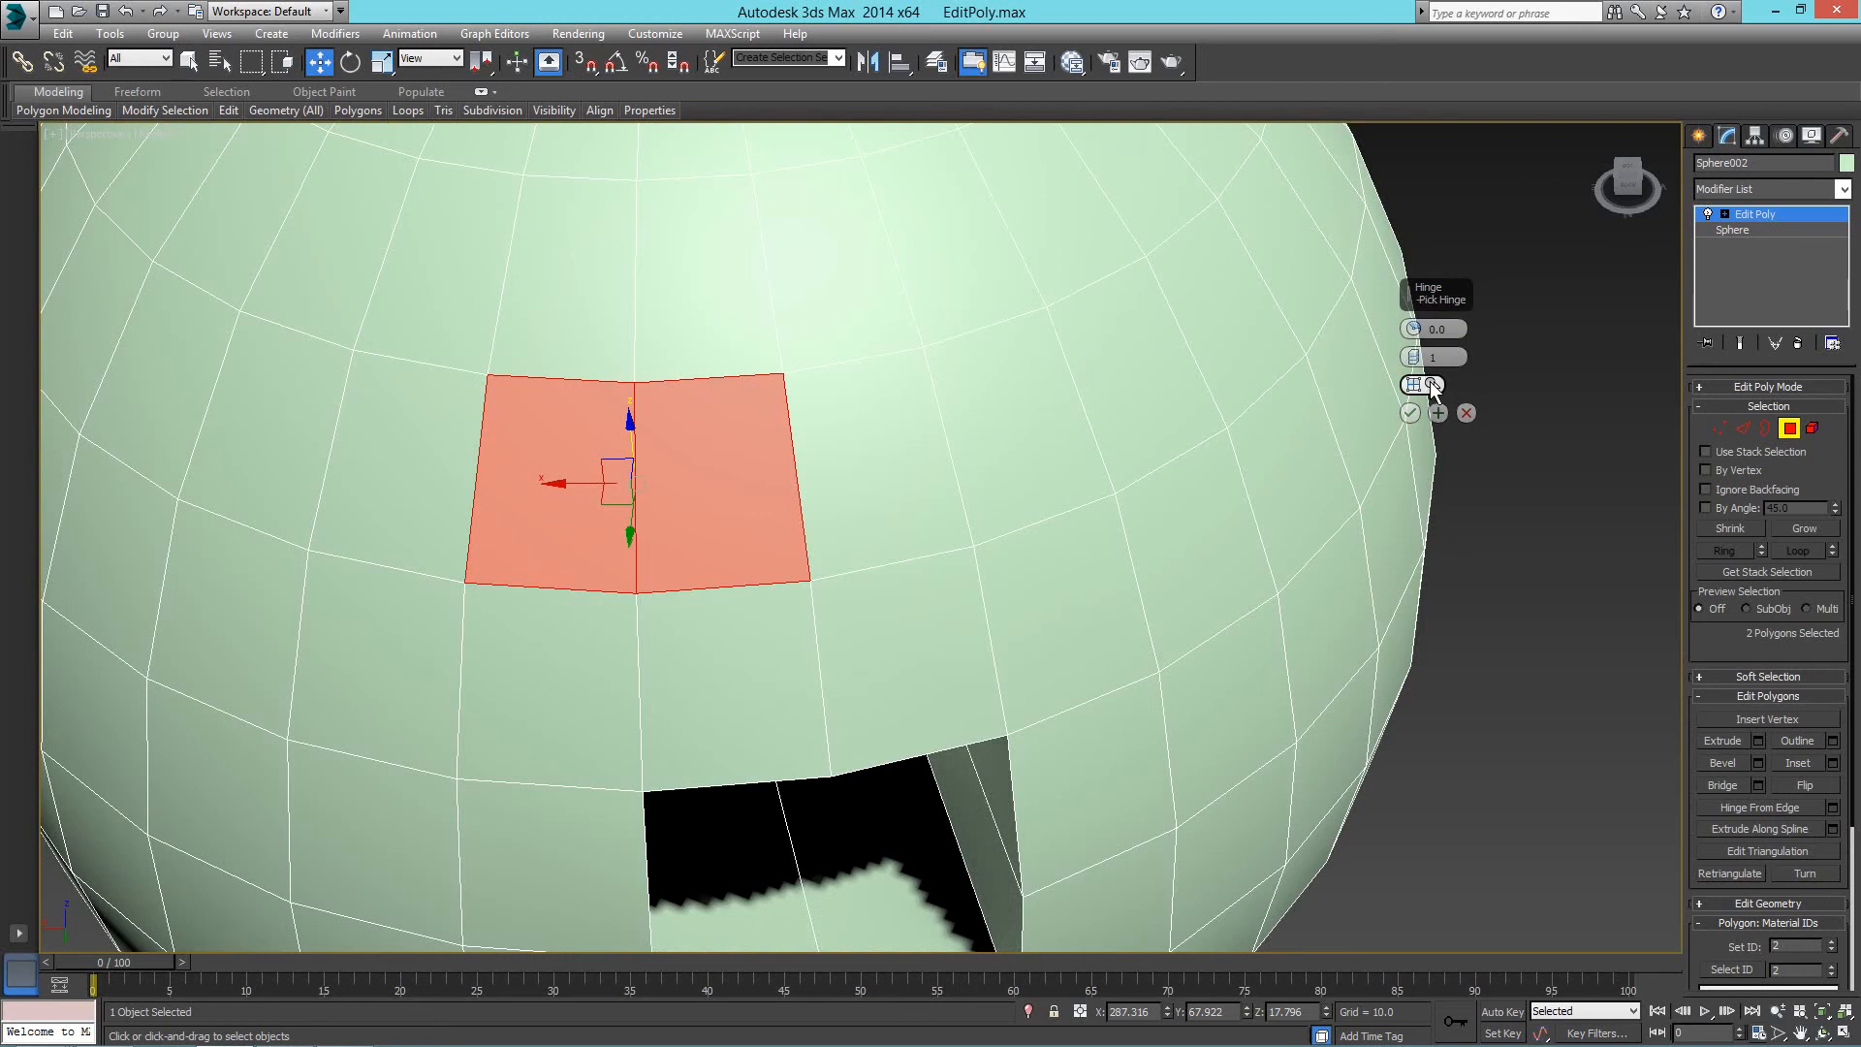
click(1082, 408)
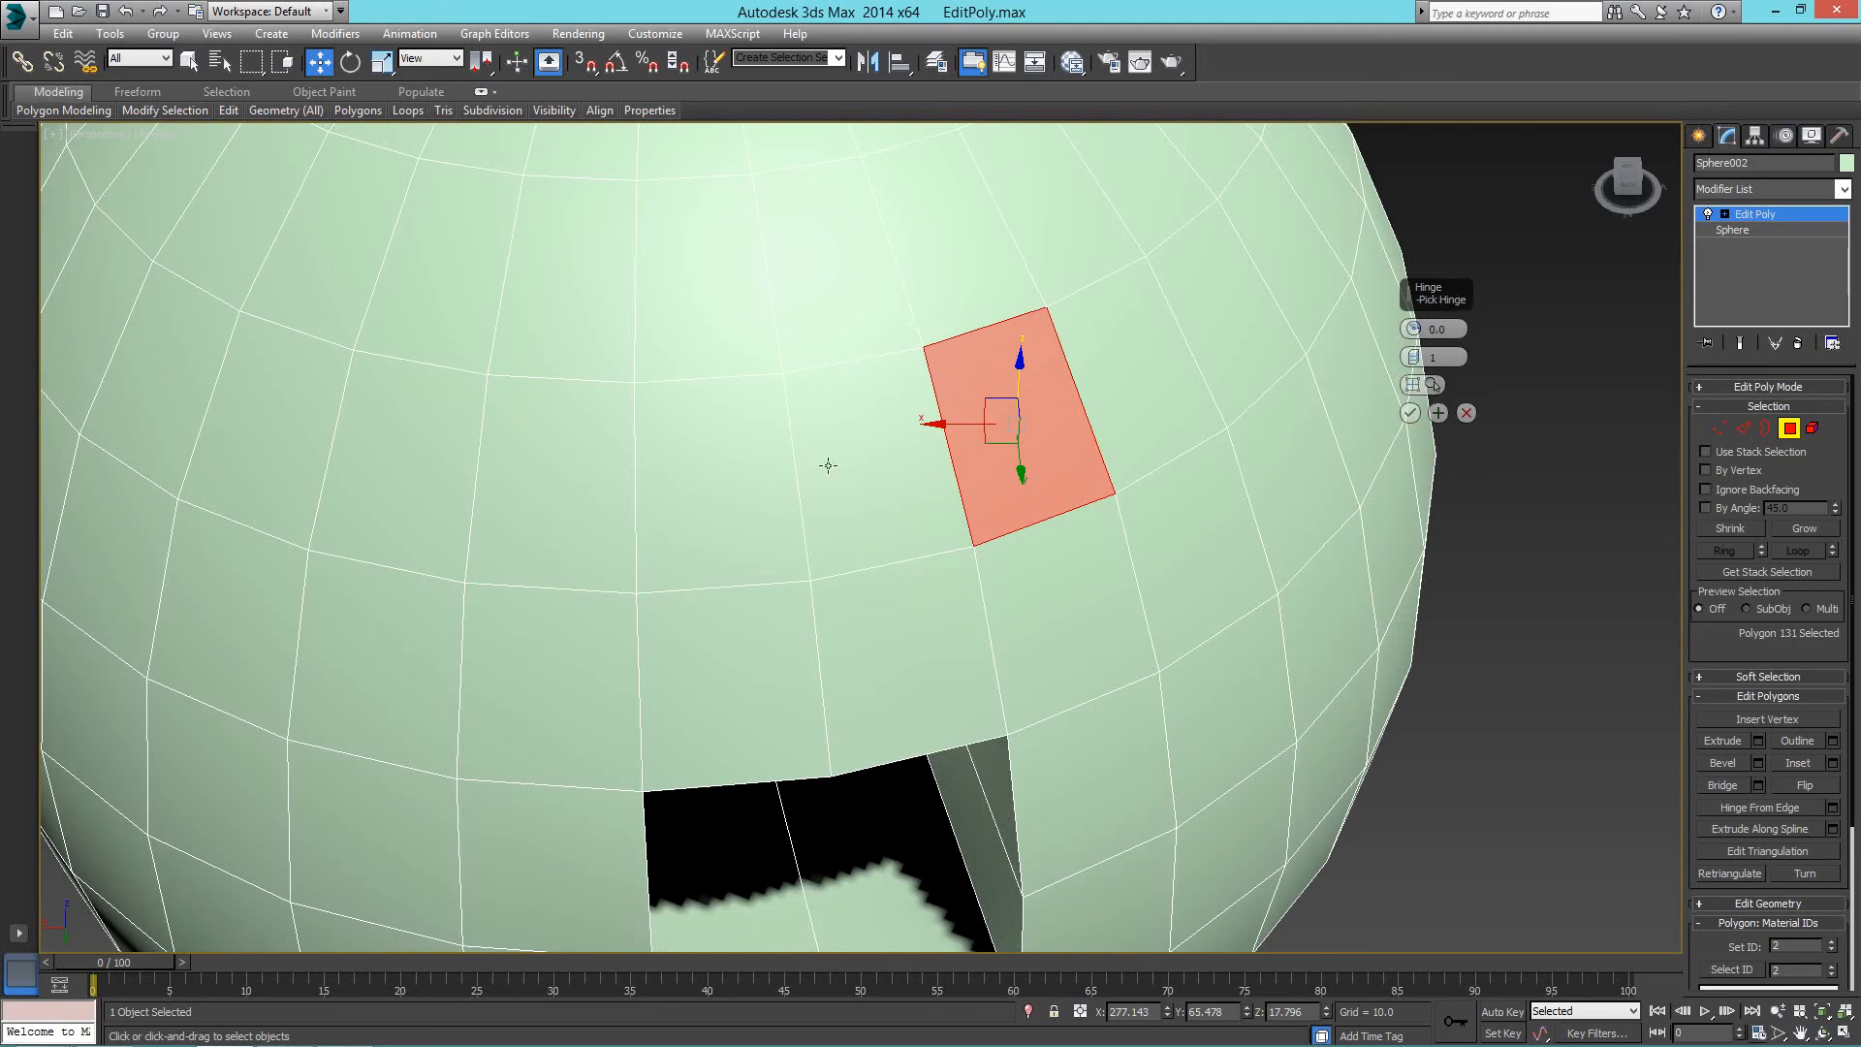
click(695, 451)
ctrl+click(557, 491)
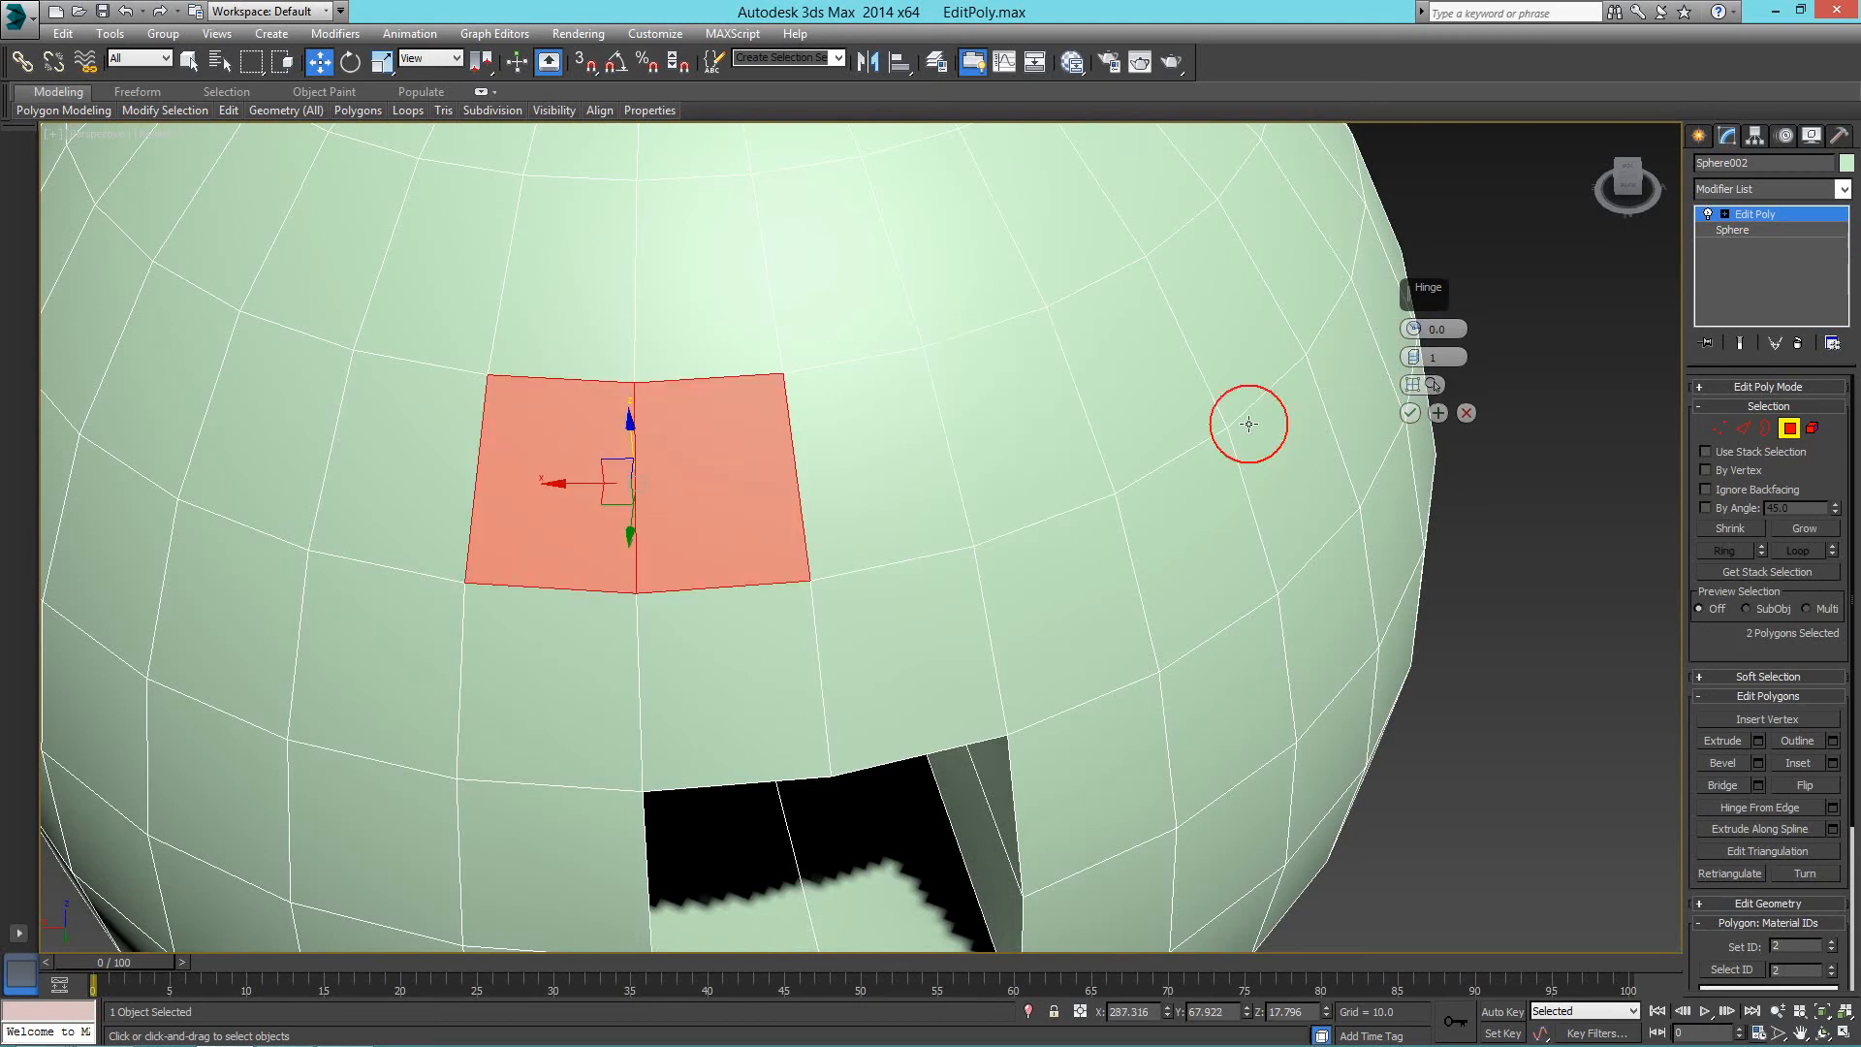
click(1432, 385)
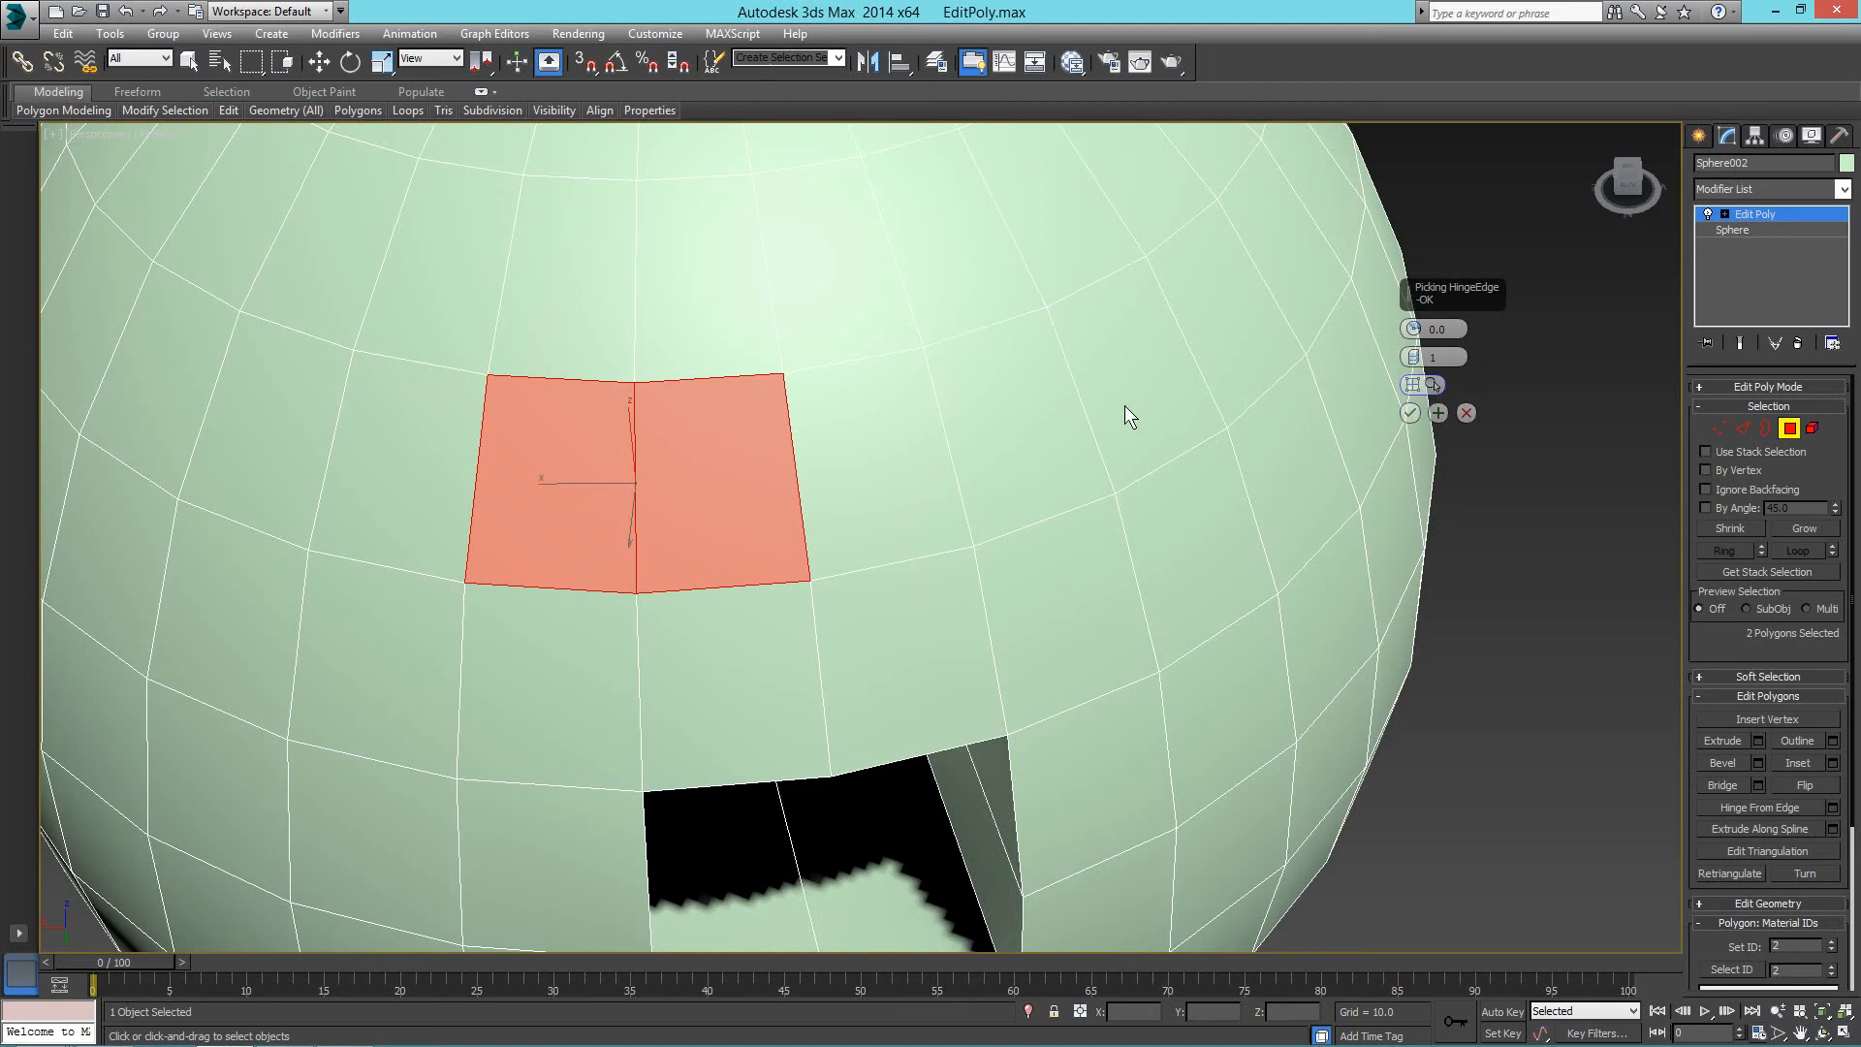
click(1083, 406)
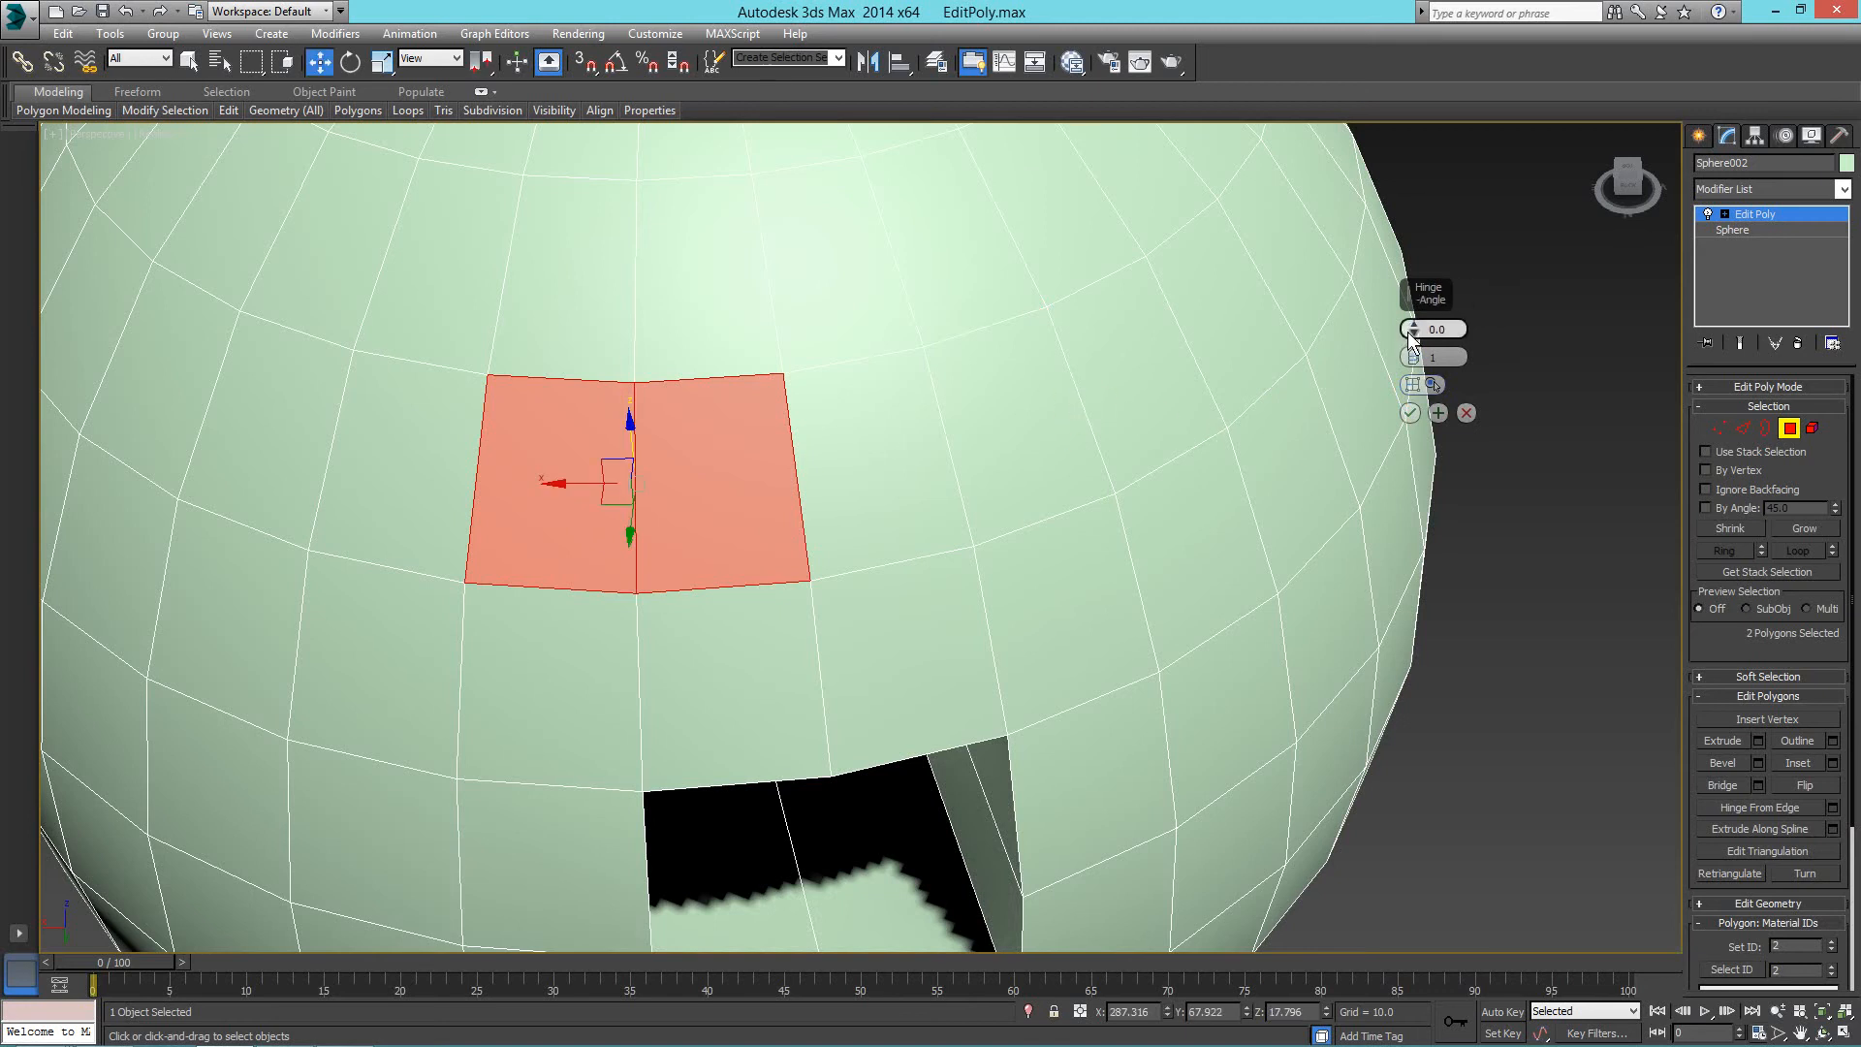
Adjust the hinge angle to swing the two polygons out of the sphere, apply the hinge, and exit the Polygon level.
drag(1414, 330, 1162, 353)
alt+middle_drag(1162, 353, 1056, 628)
drag(1415, 329, 1421, 387)
click(1410, 412)
alt+middle_drag(1380, 478, 1072, 555)
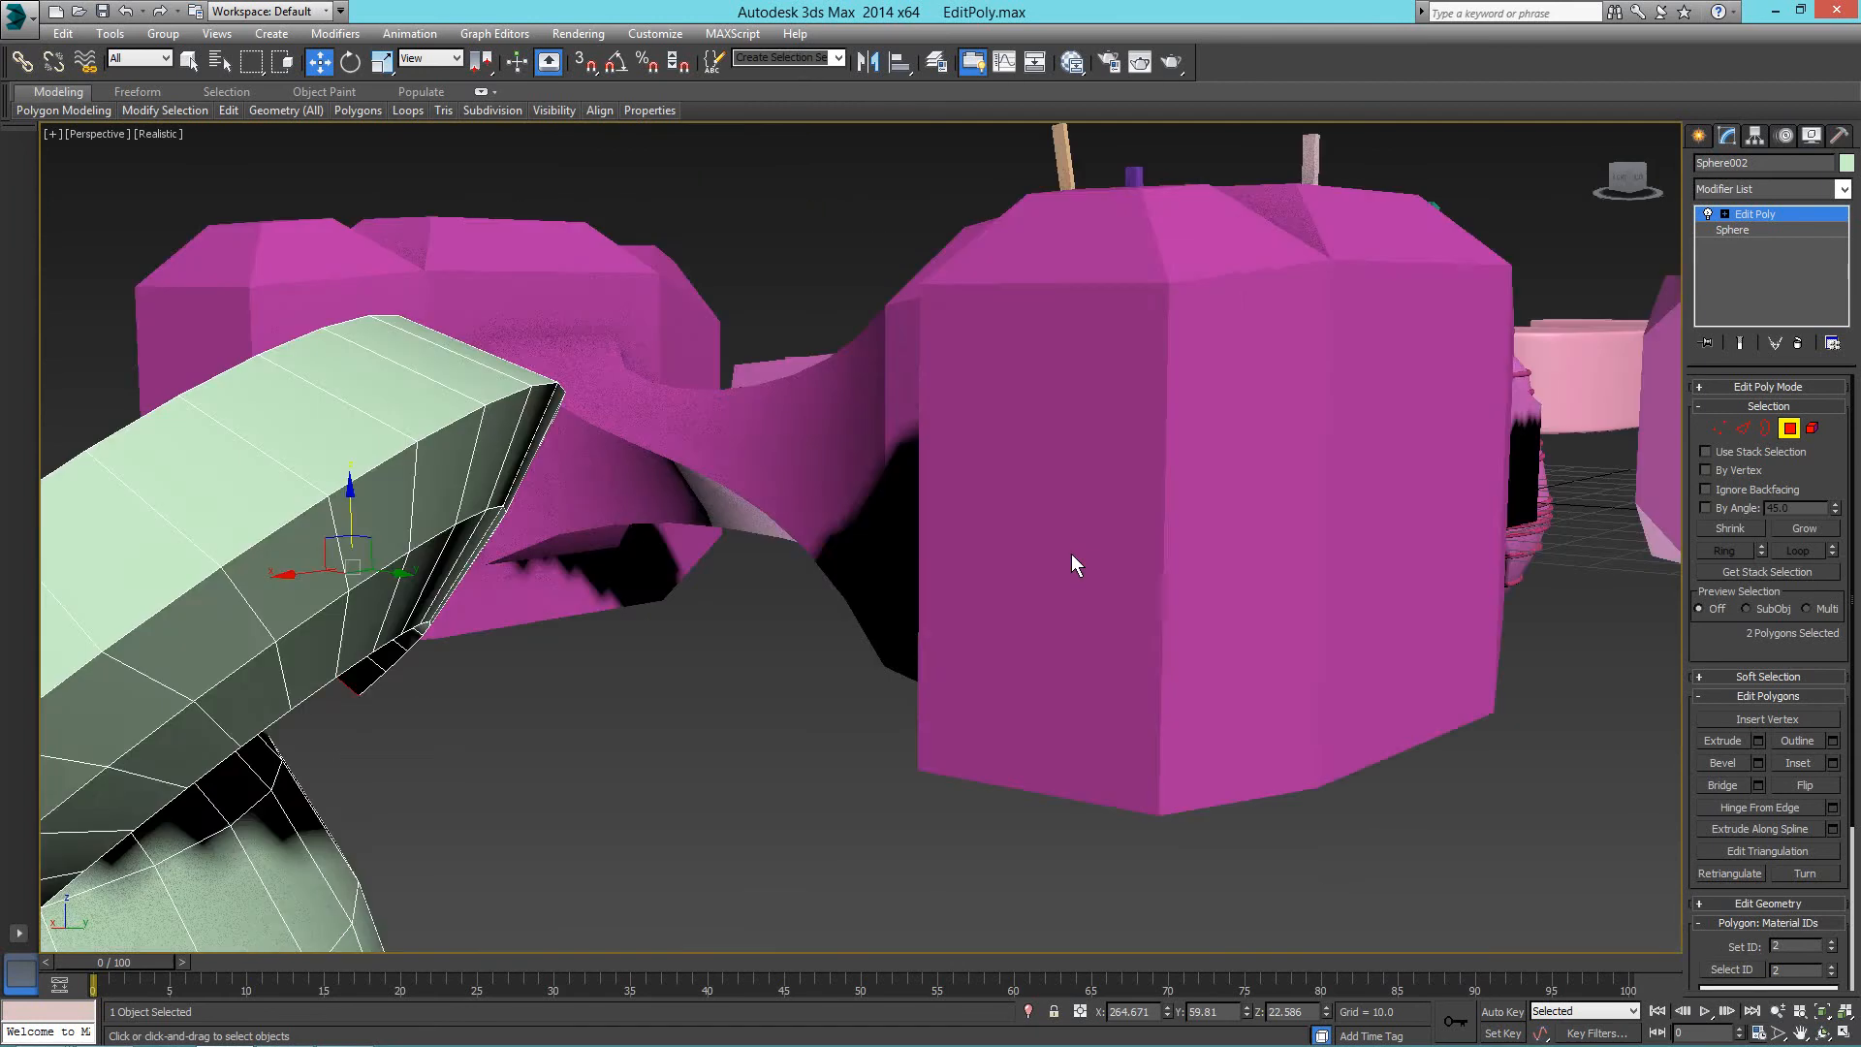
scroll(1072, 555, down, 4)
right_click(1125, 714)
click(1084, 696)
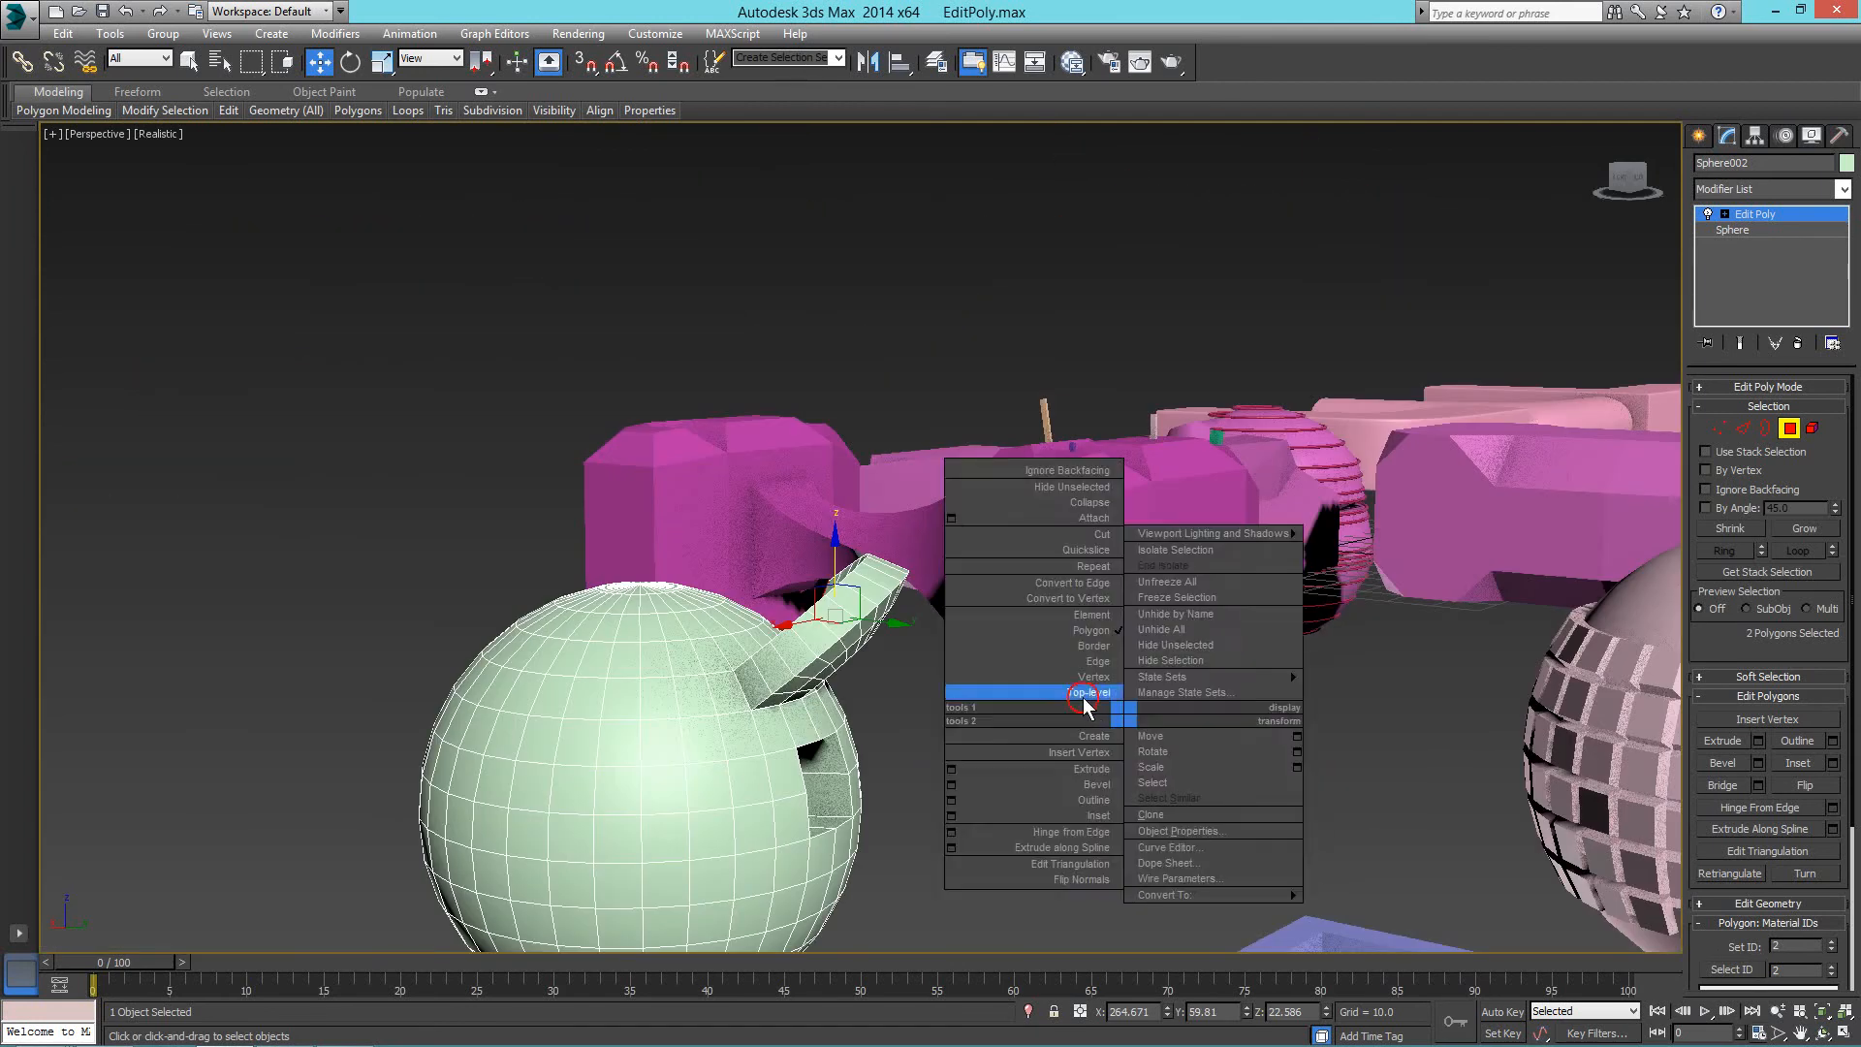
Create a box about 21 long, 15 wide and 16 high in the empty area beside the yellow slab.
click(1699, 139)
click(1737, 261)
alt+middle_drag(1395, 572, 1037, 489)
scroll(595, 485, down, 4)
middle_drag(1060, 590, 552, 407)
drag(781, 600, 792, 622)
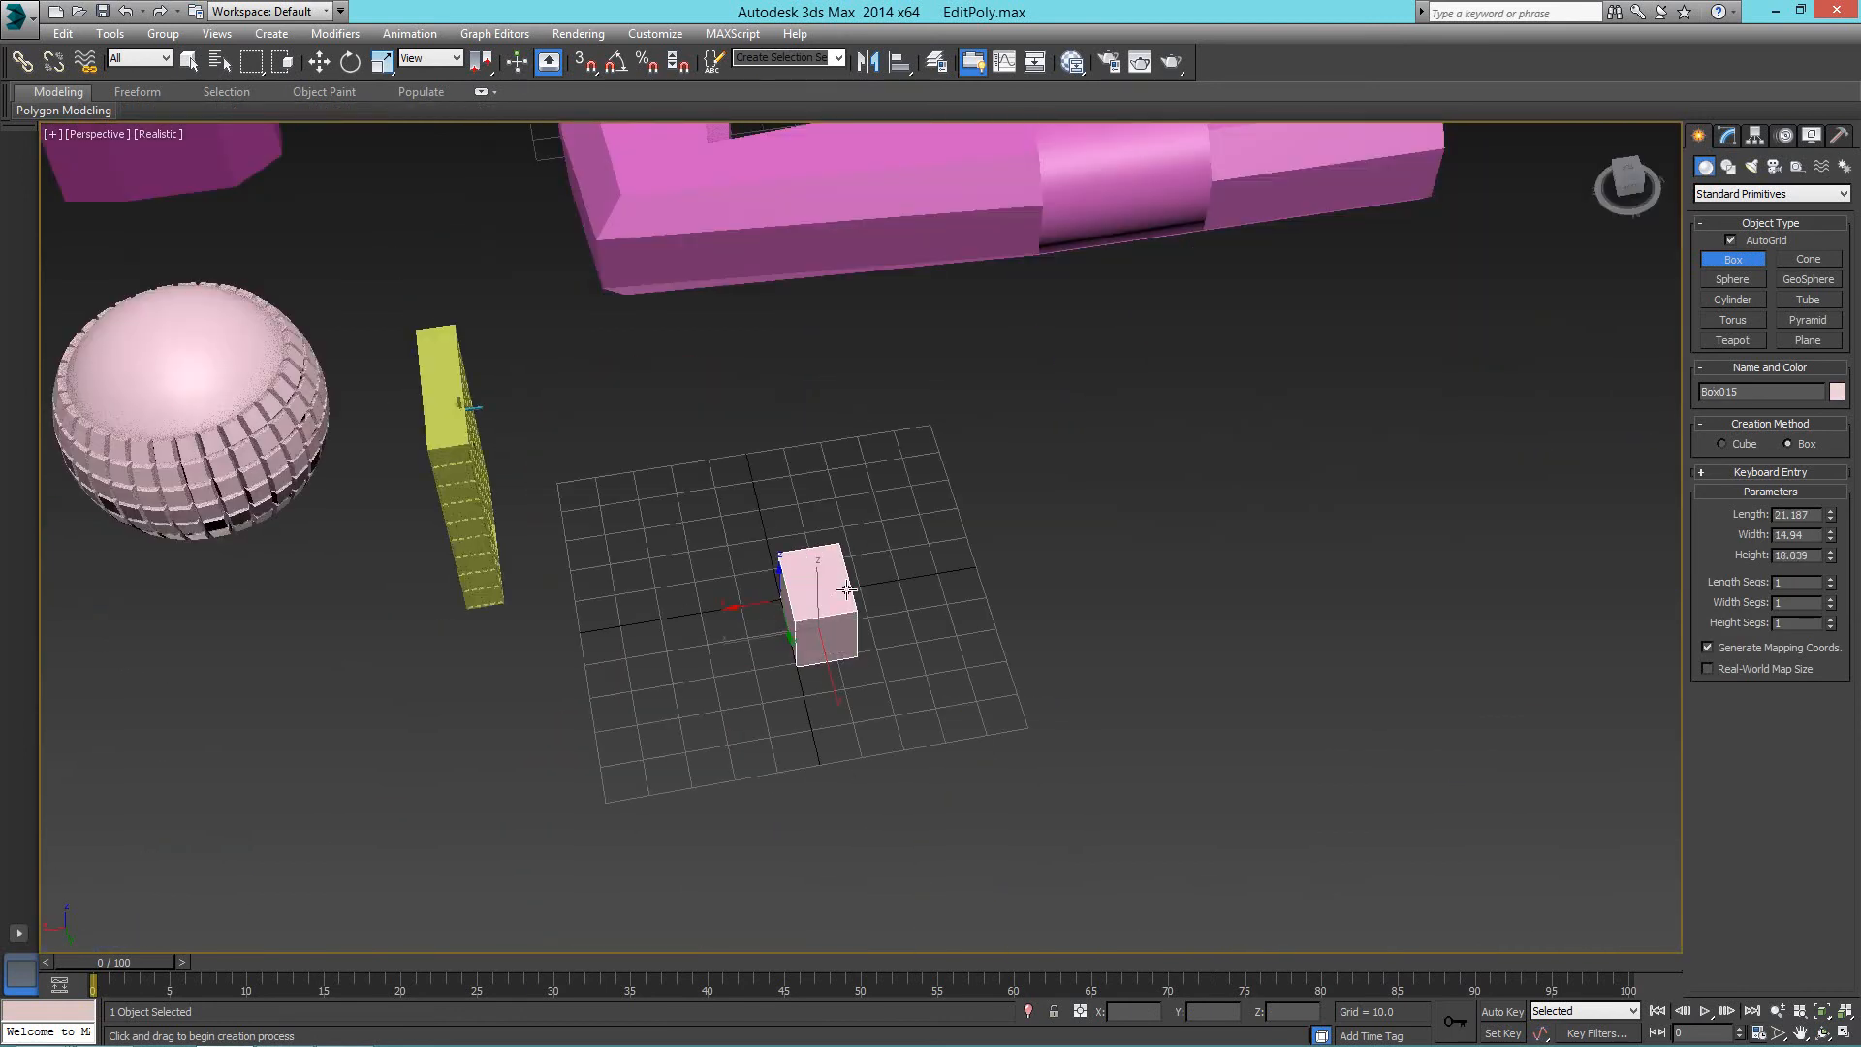
click(850, 612)
Clone the new box sideways as one independent copy, leaving a gap between the two boxes.
key(z)
scroll(1005, 576, down, 5)
middle_drag(992, 576, 715, 569)
scroll(715, 569, down, 2)
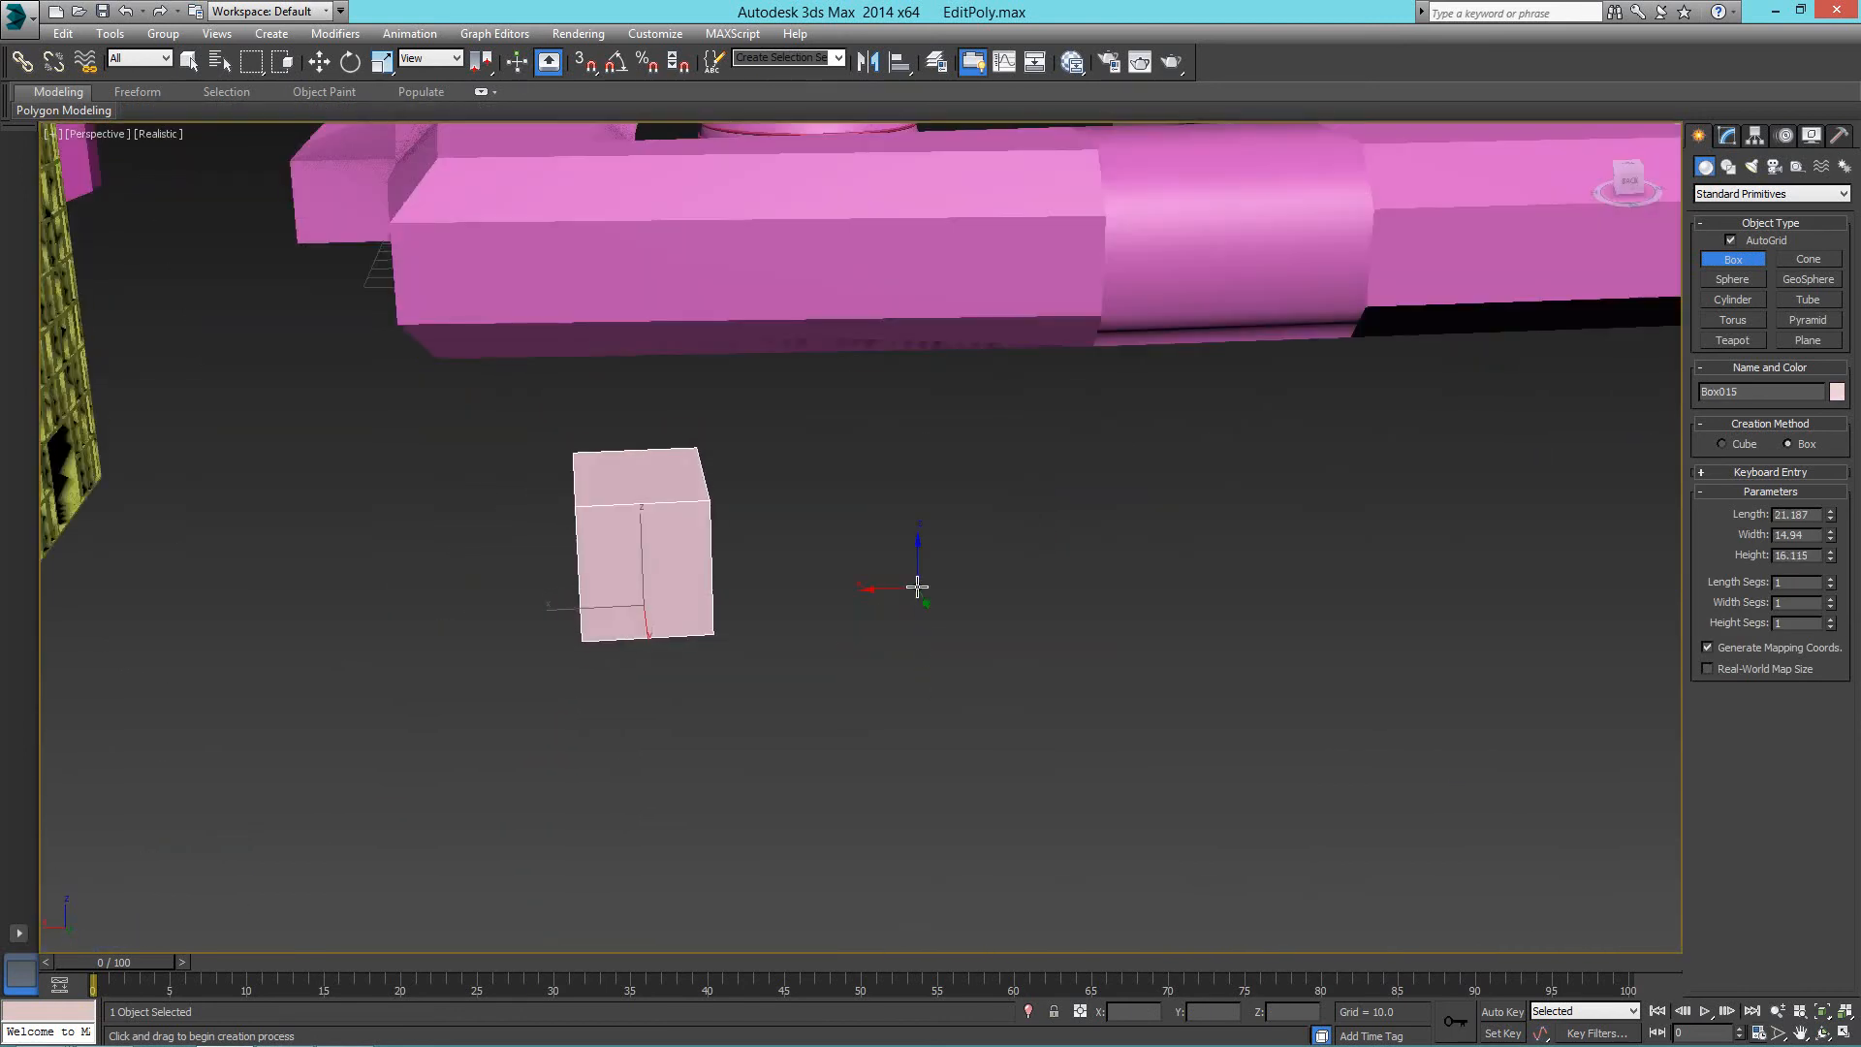
key(w)
shift+drag(605, 611, 946, 682)
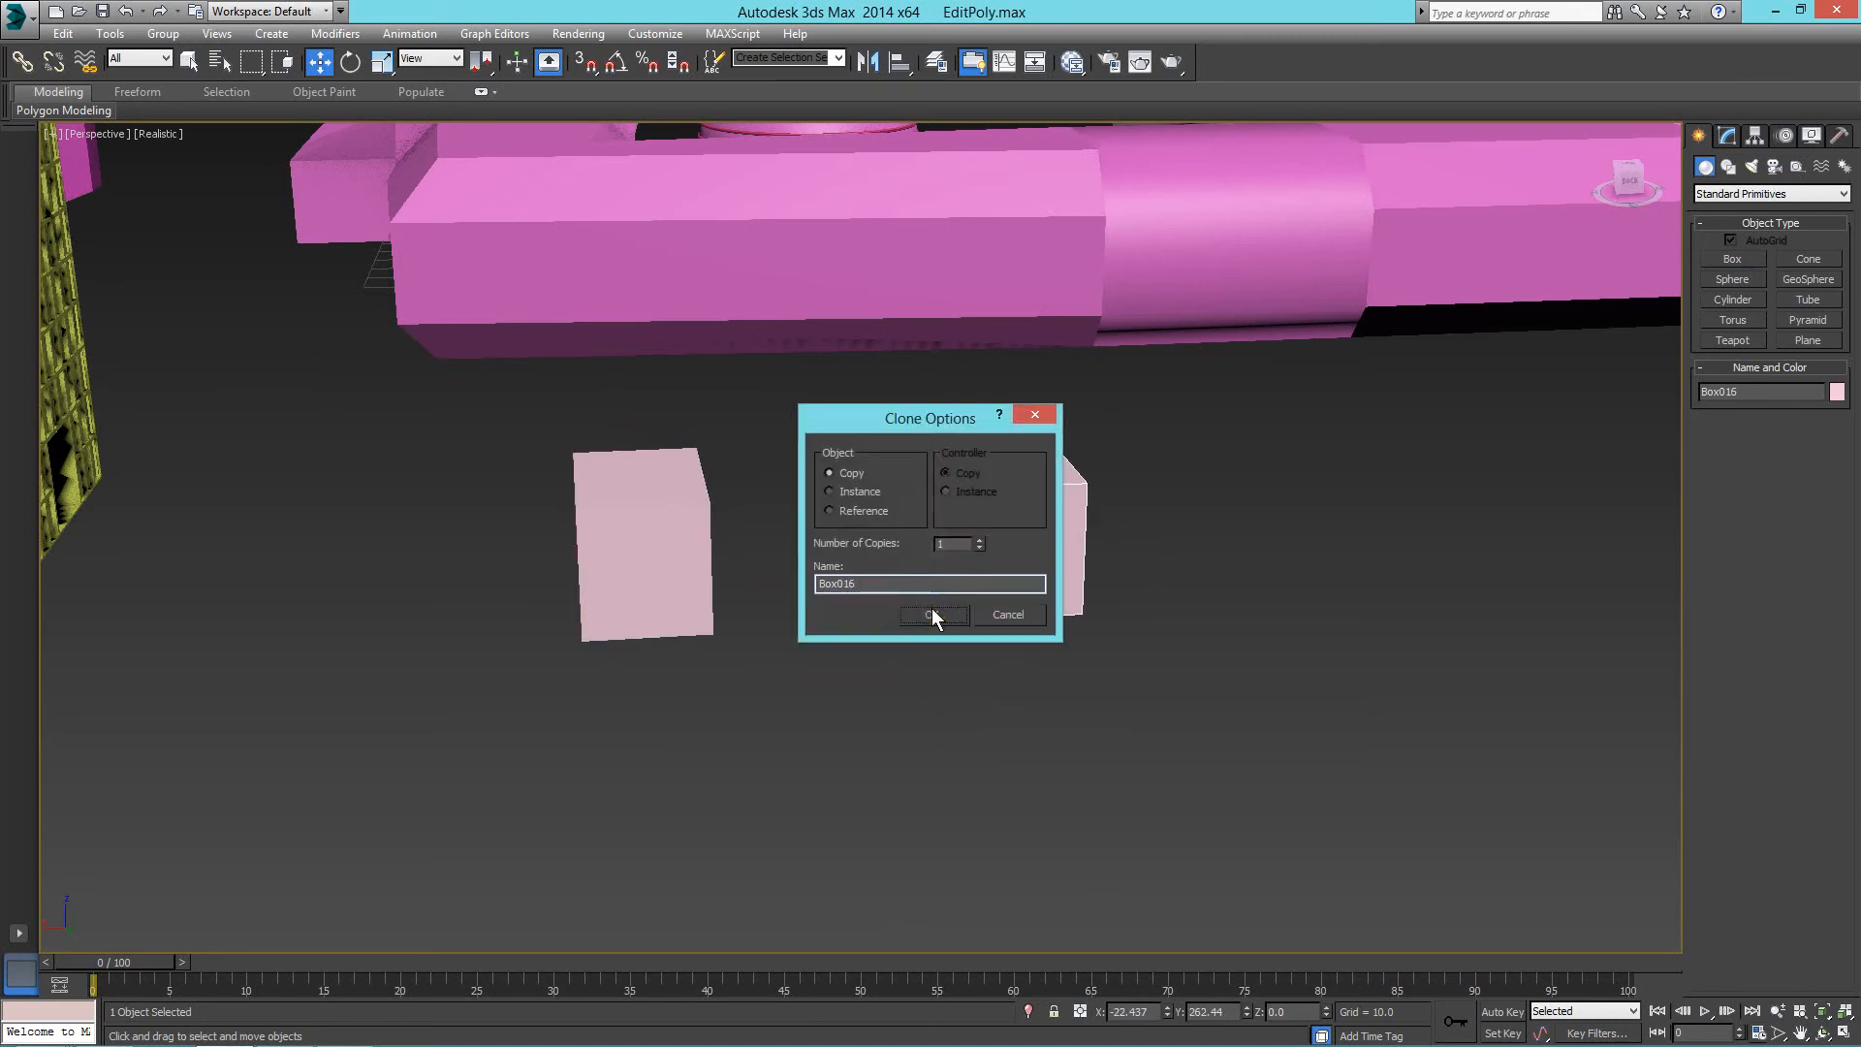
click(933, 612)
Select the original box and change its object color to light green.
scroll(868, 572, up, 3)
alt+middle_drag(869, 572, 623, 633)
click(552, 597)
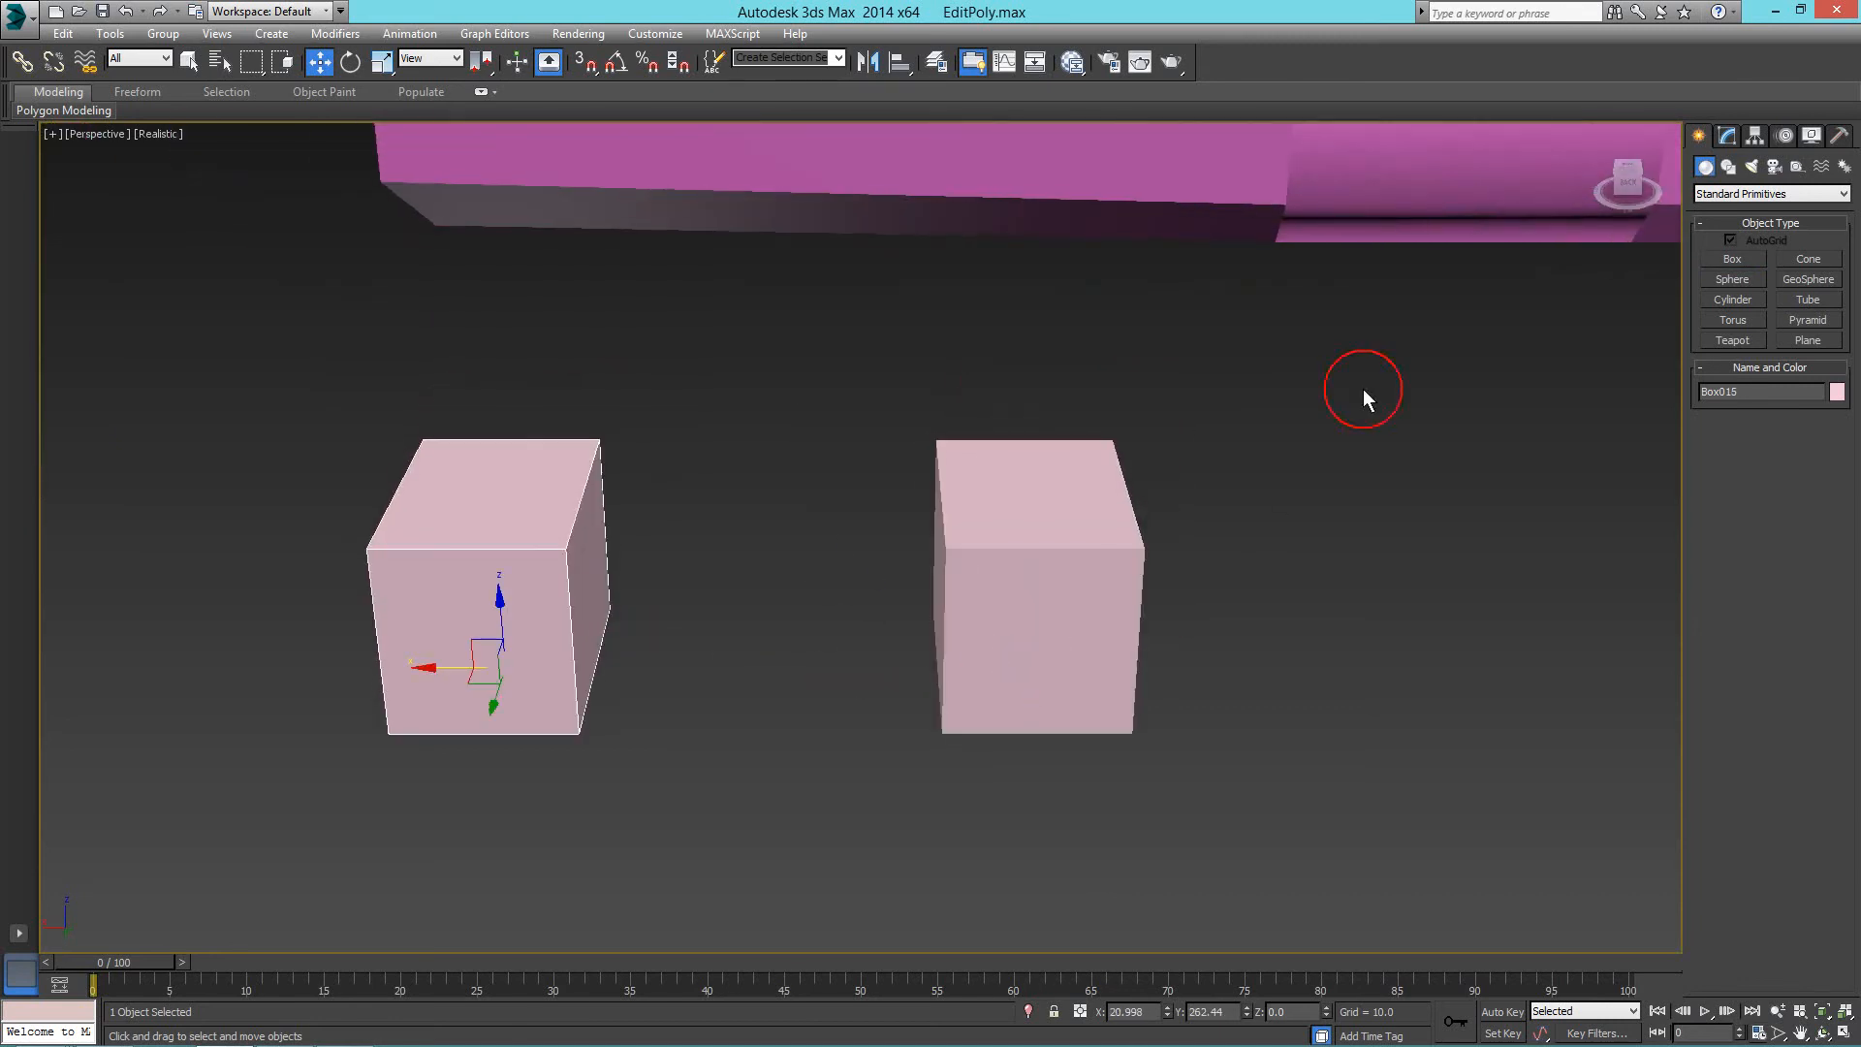
click(1729, 134)
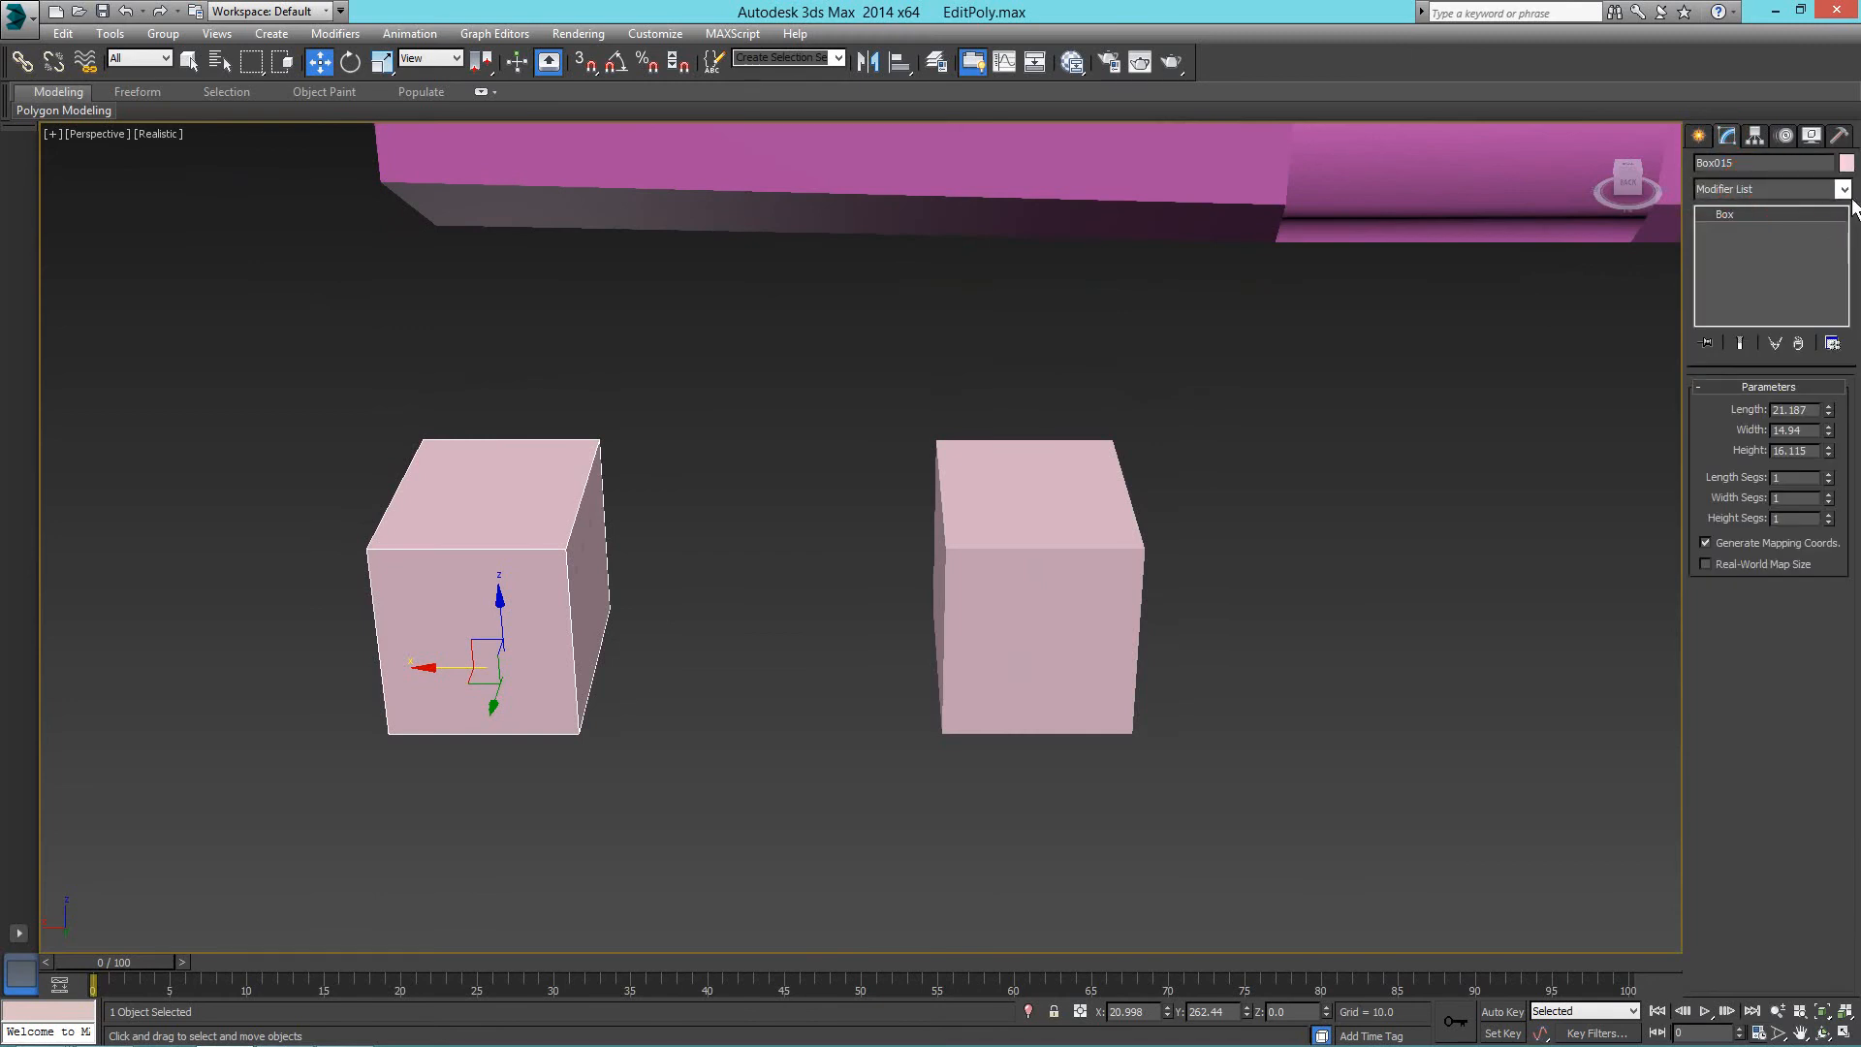
click(1846, 163)
click(869, 484)
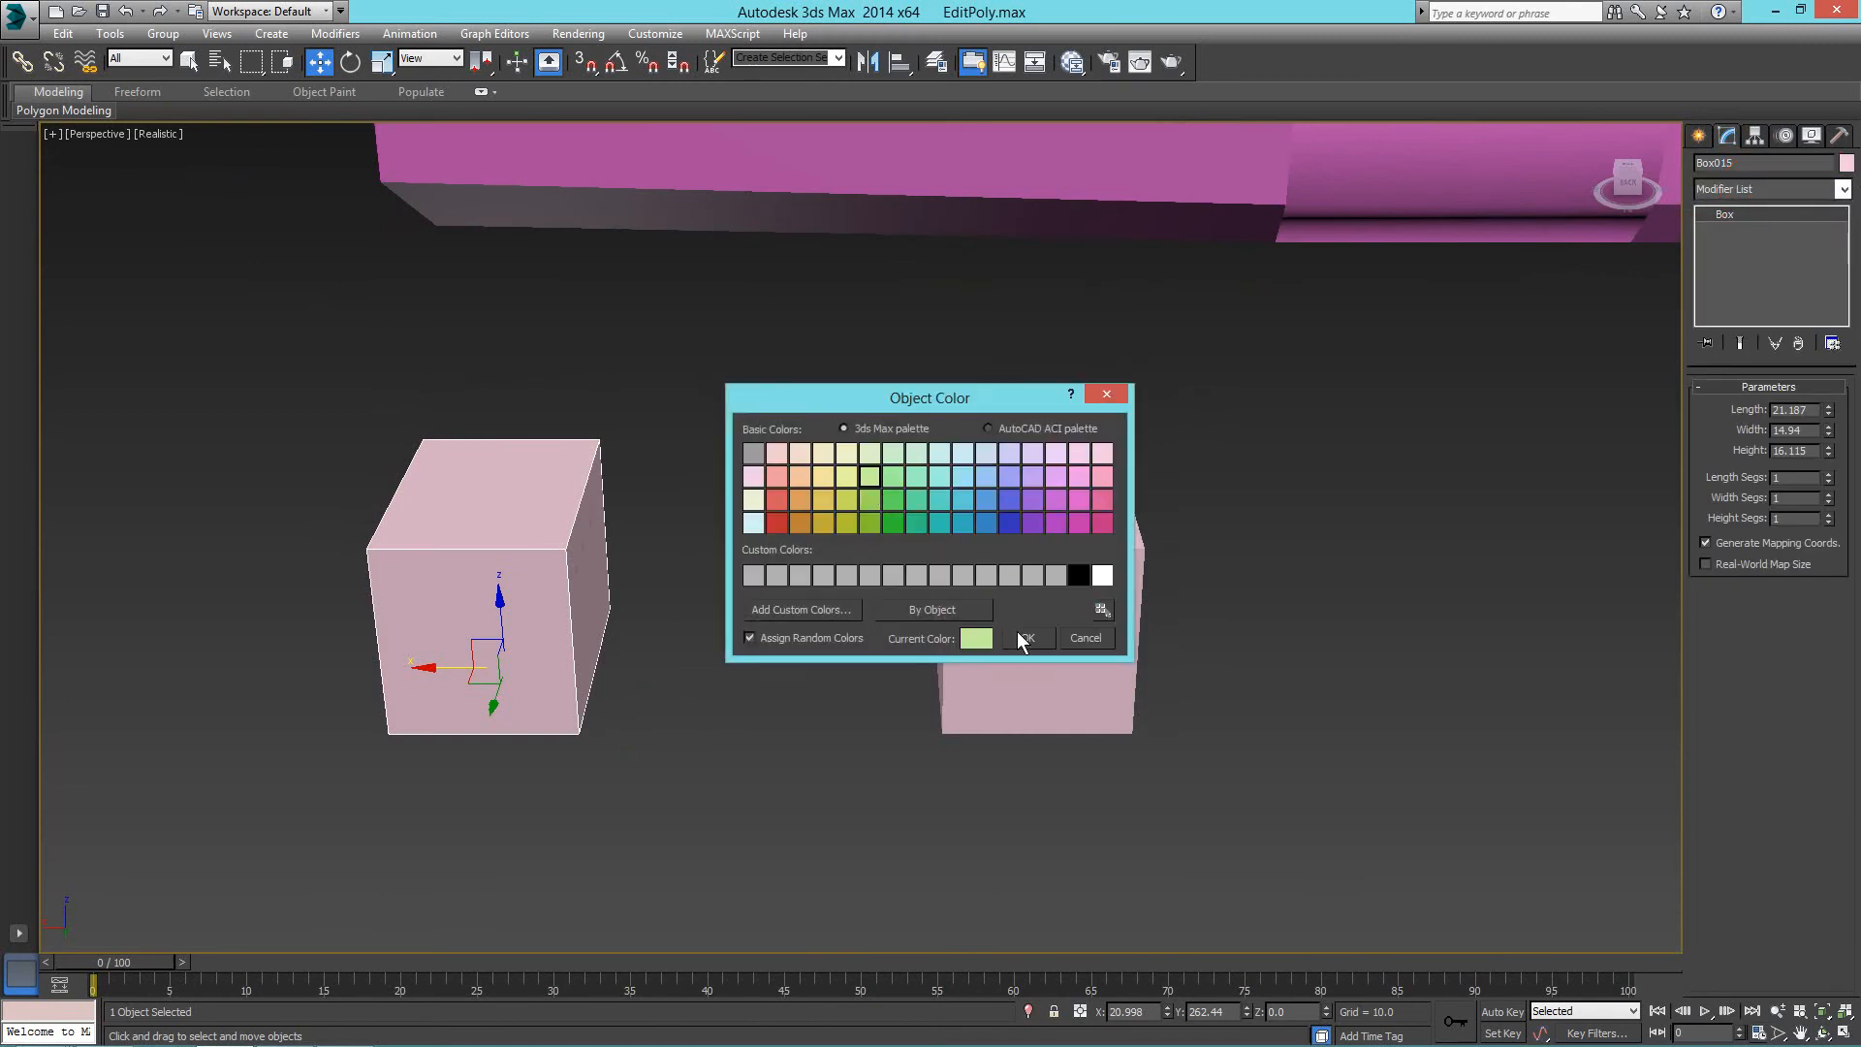
click(1023, 634)
right_click(1235, 585)
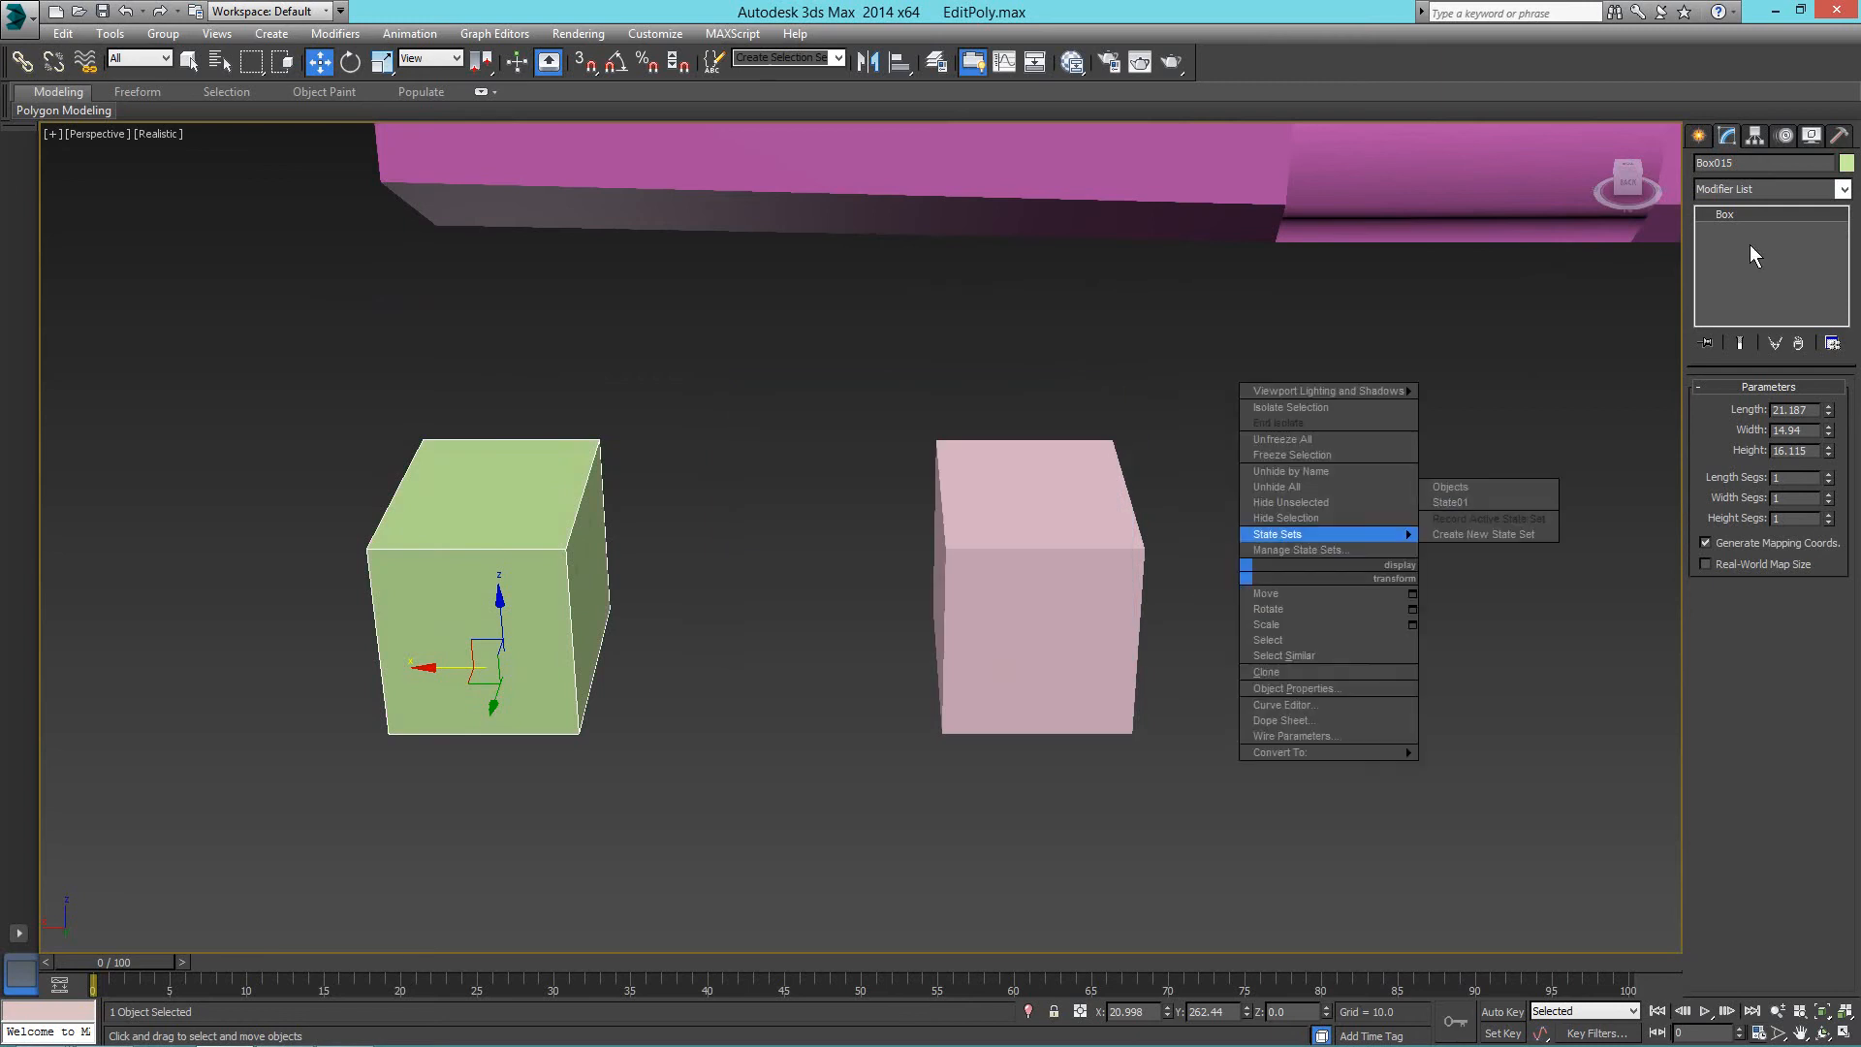
click(1764, 189)
key(e)
click(1752, 245)
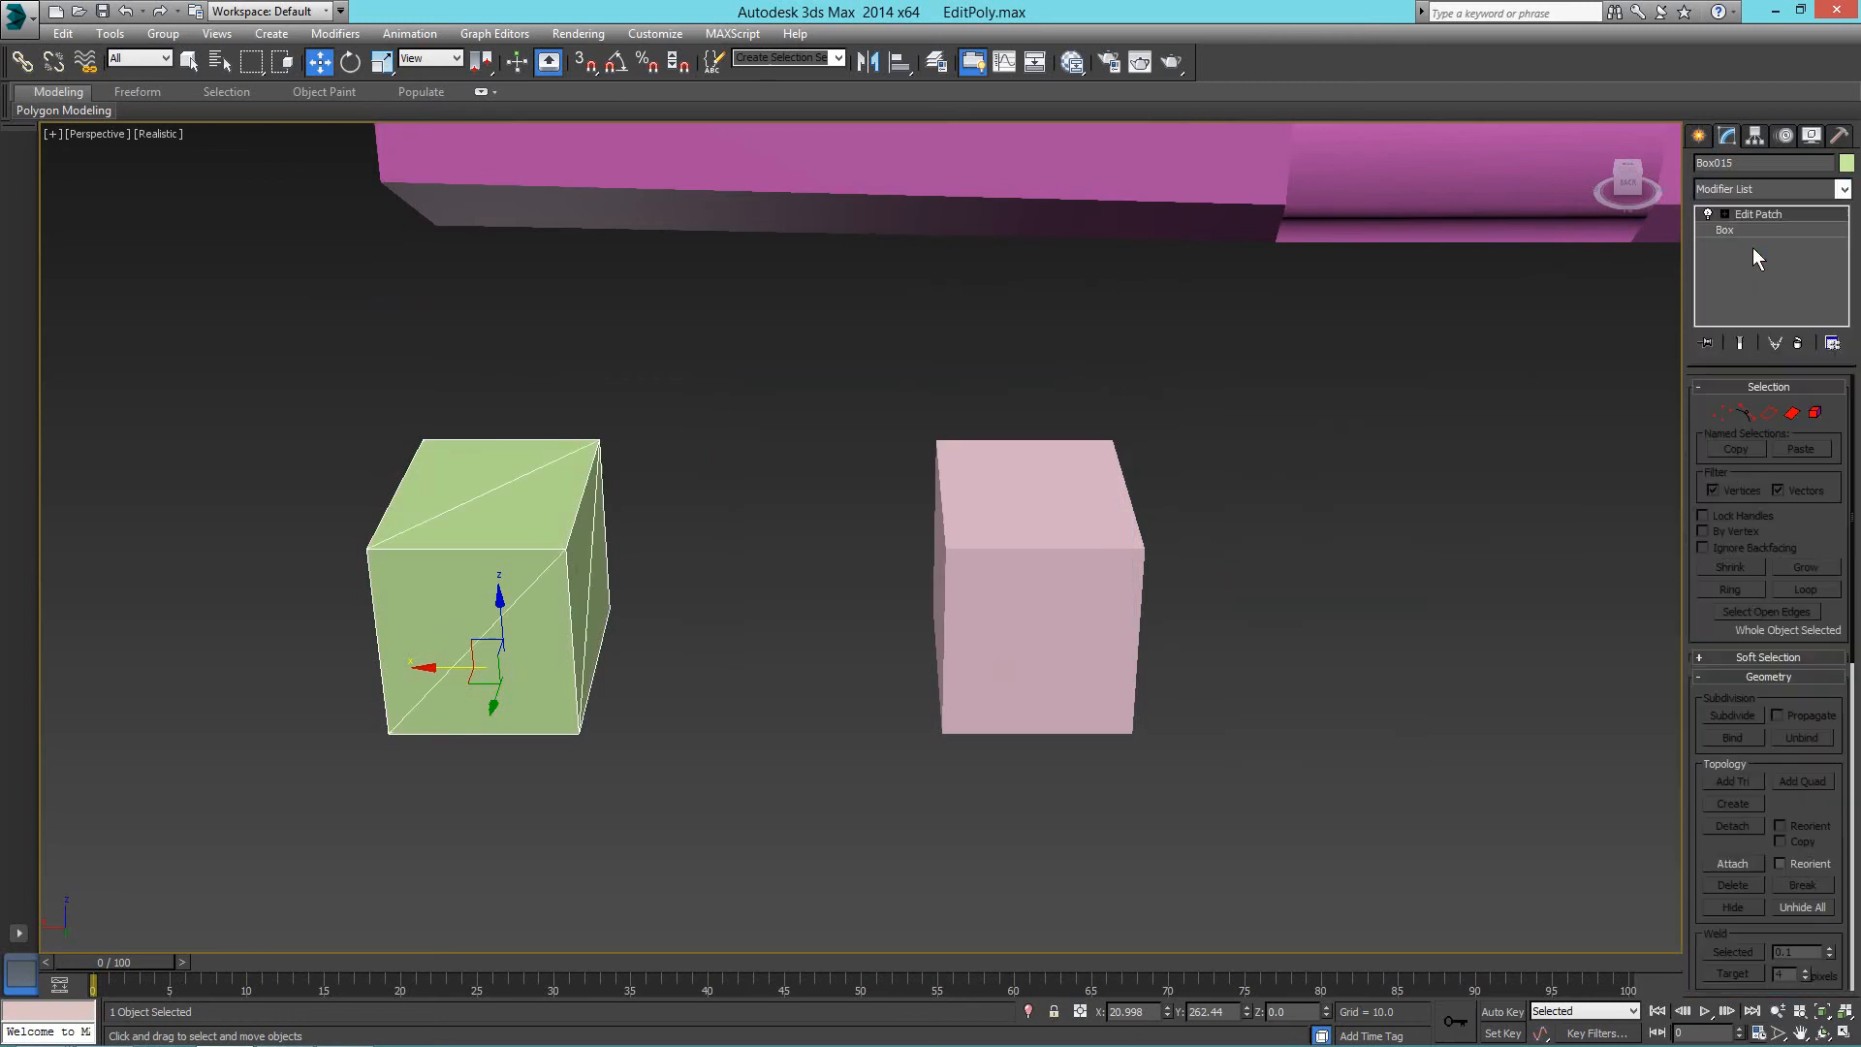
click(1797, 351)
Add an Edit Poly modifier to the green box and attach the pink box to it.
click(1772, 191)
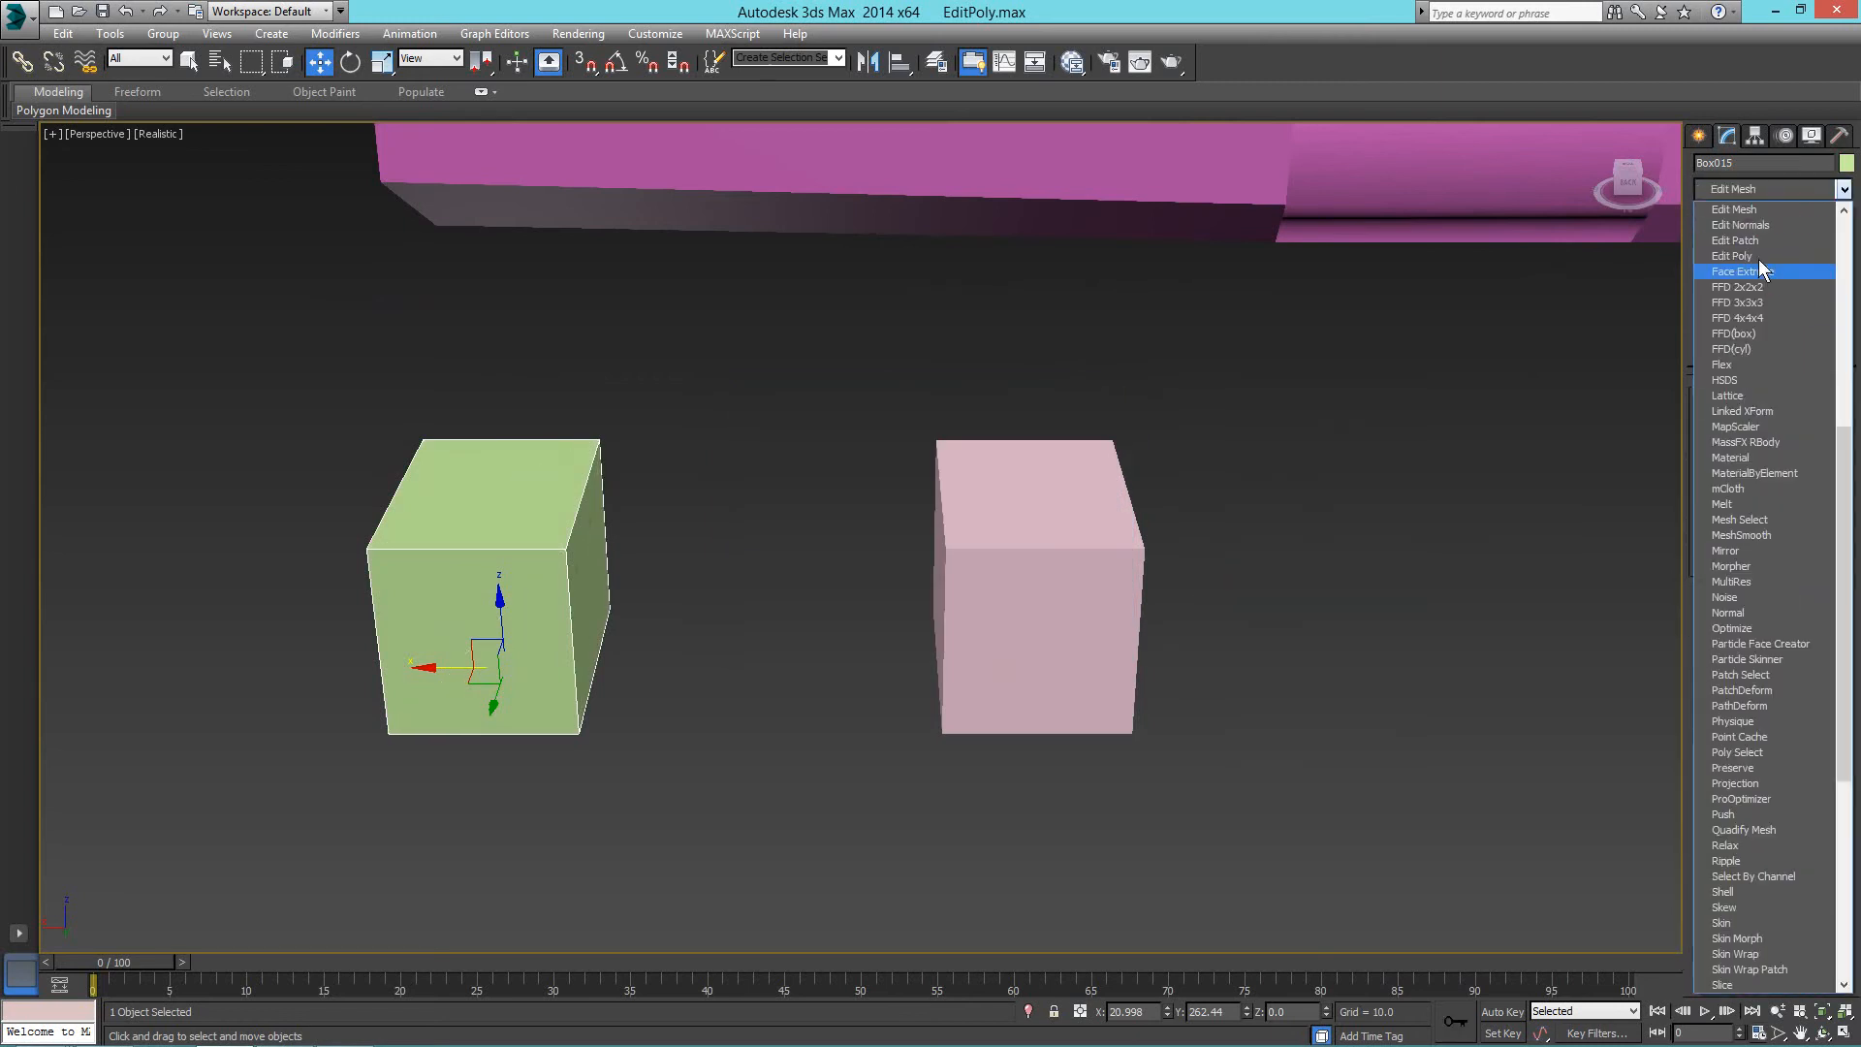
click(1758, 258)
right_click(780, 591)
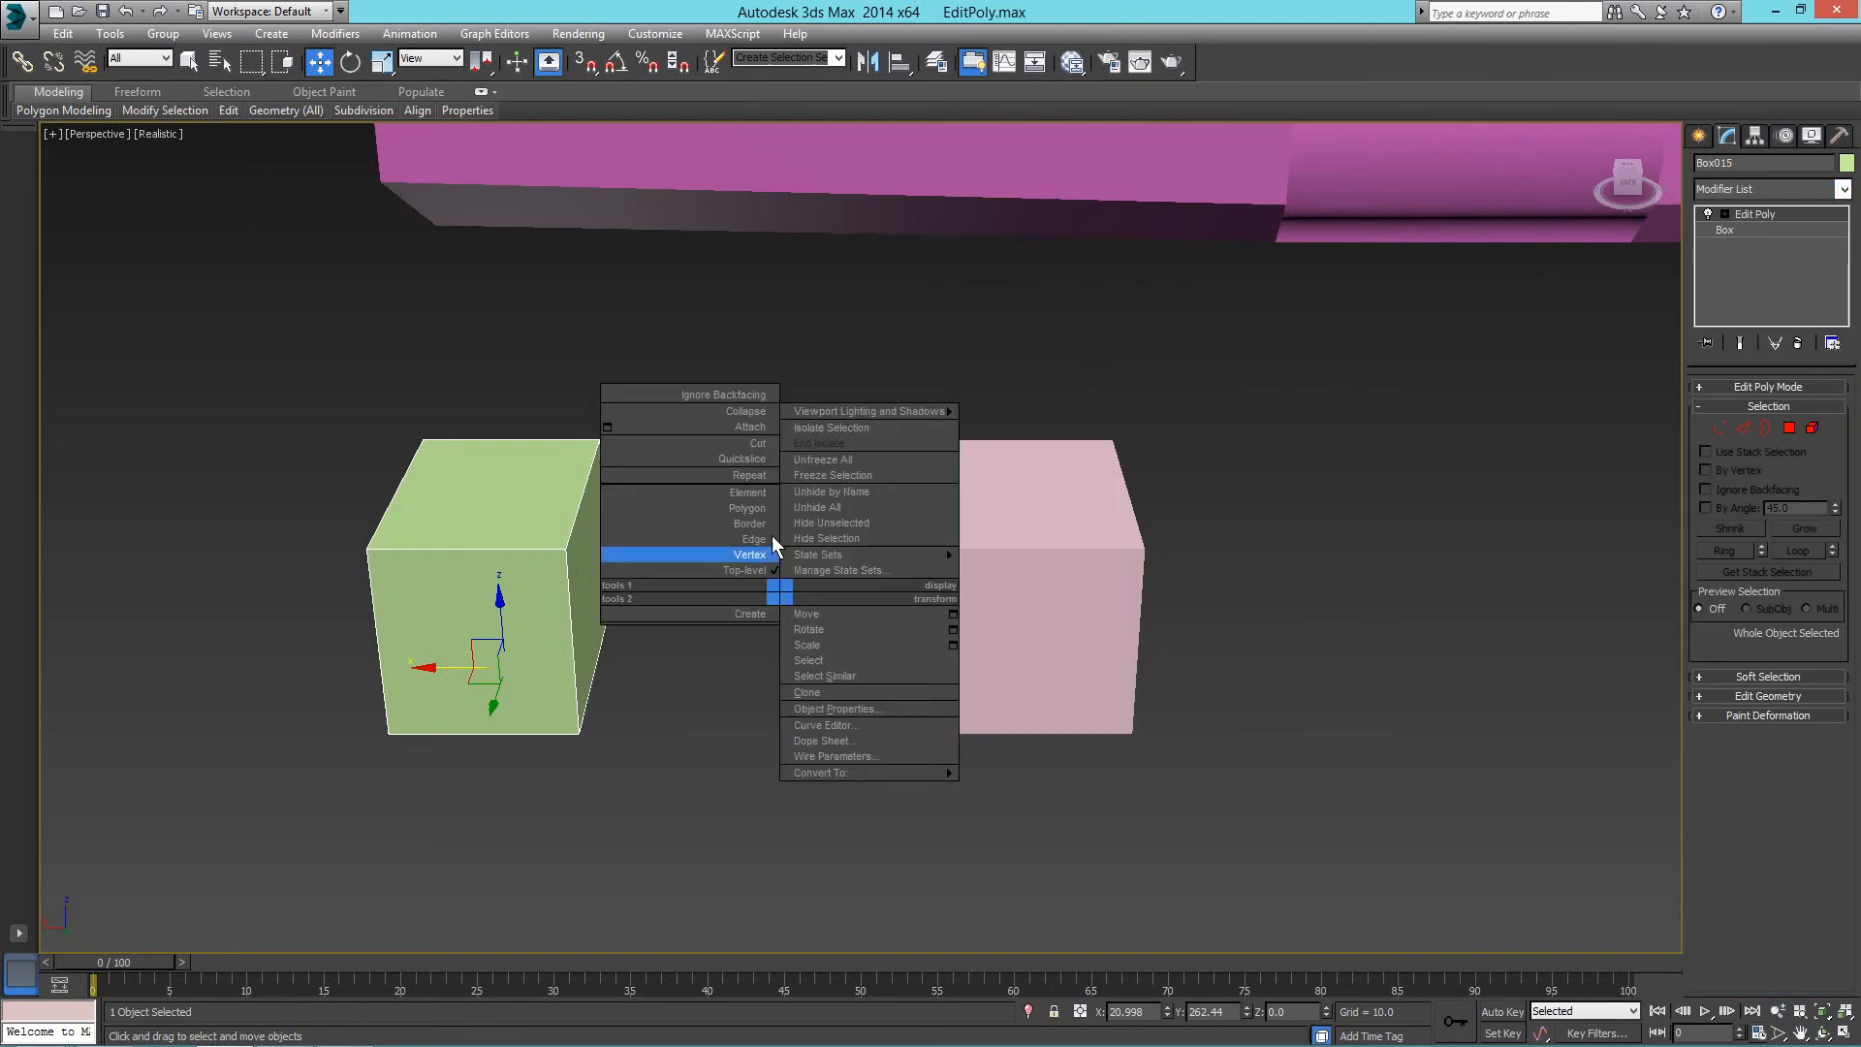
click(751, 426)
click(945, 576)
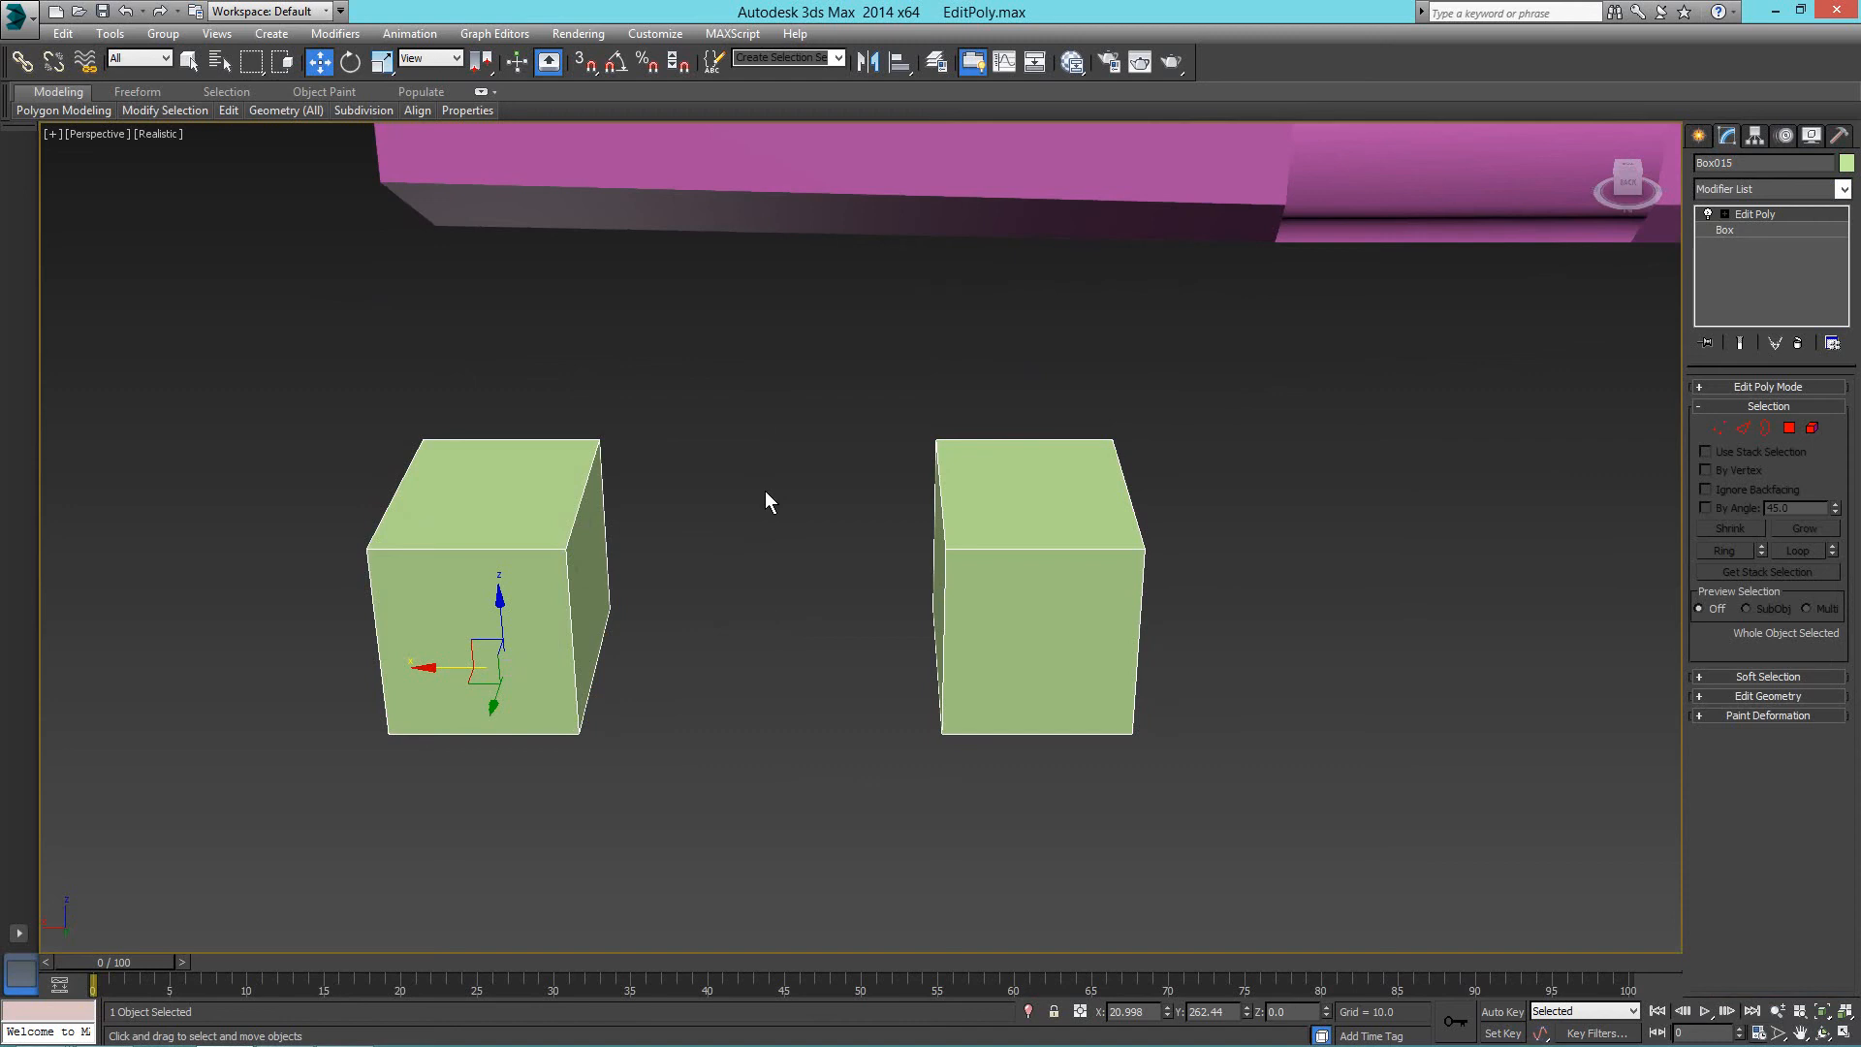
Start the Box tool with 3D snapping on and AutoGrid off, and check the snap settings for vertex snapping.
click(1698, 136)
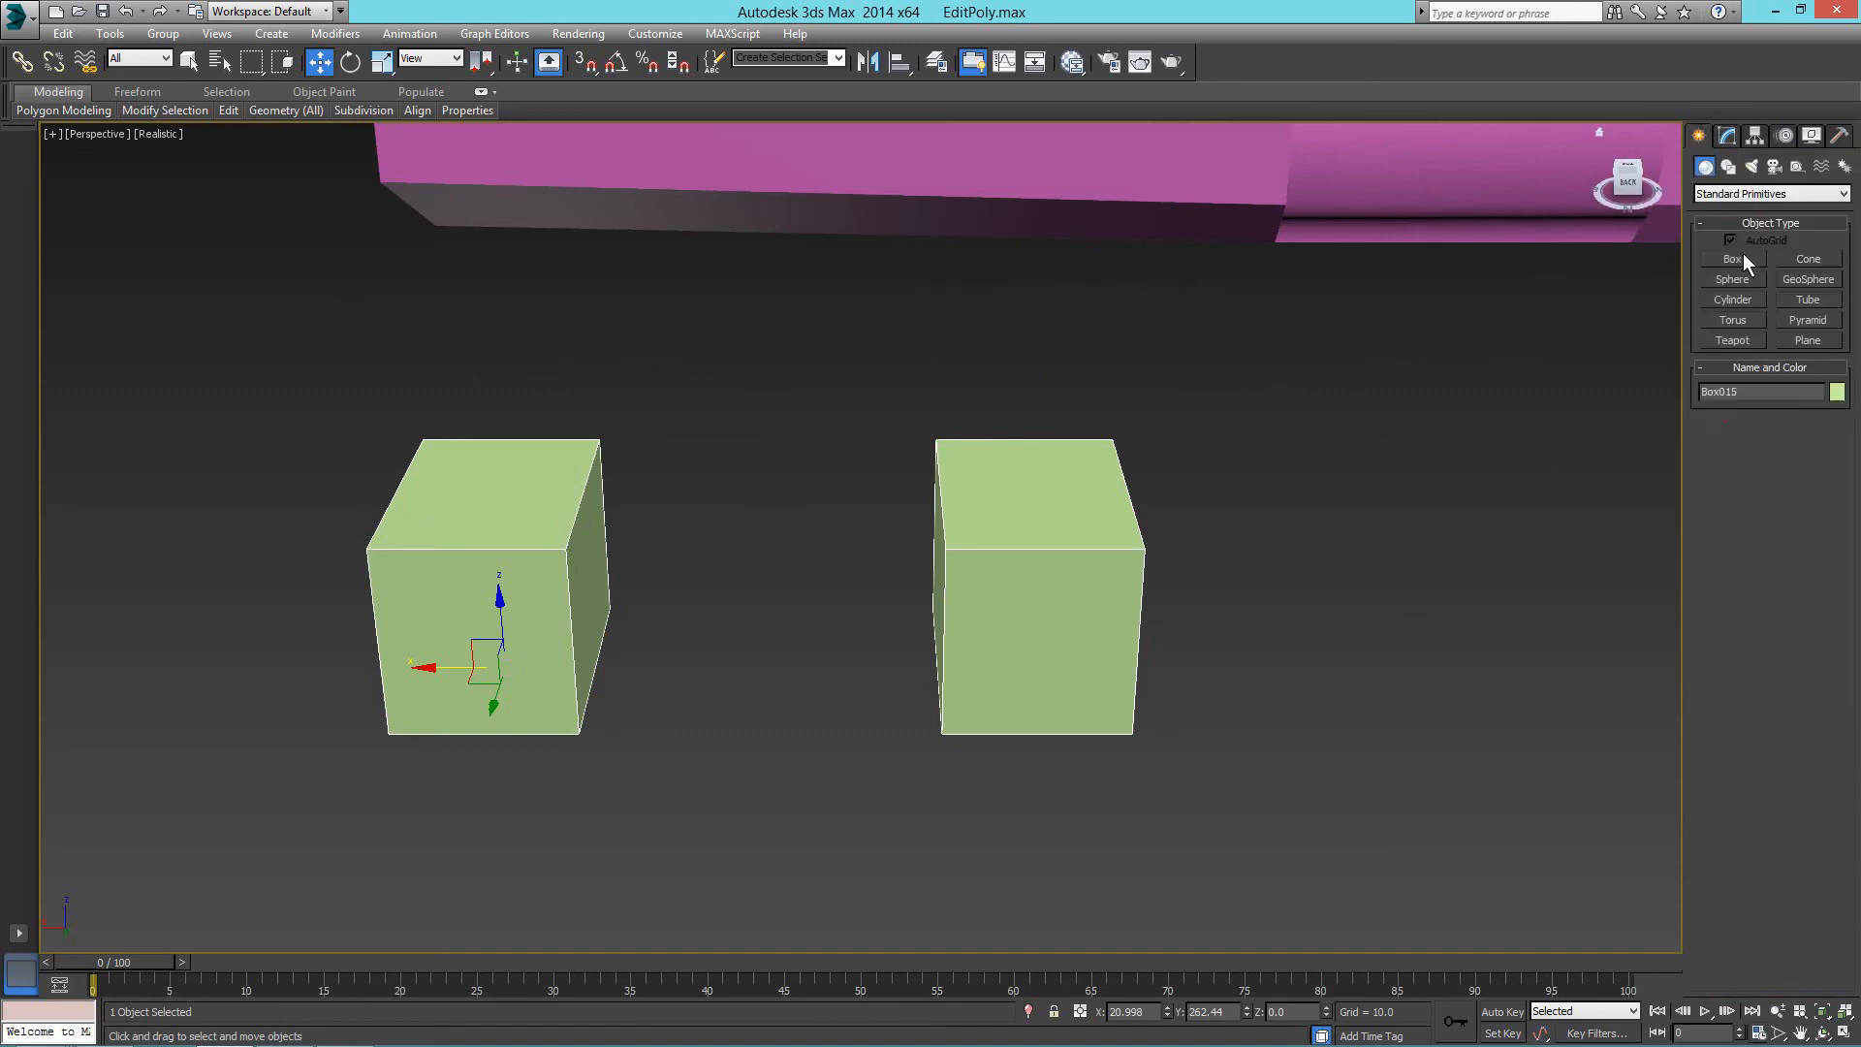
click(1735, 258)
click(586, 64)
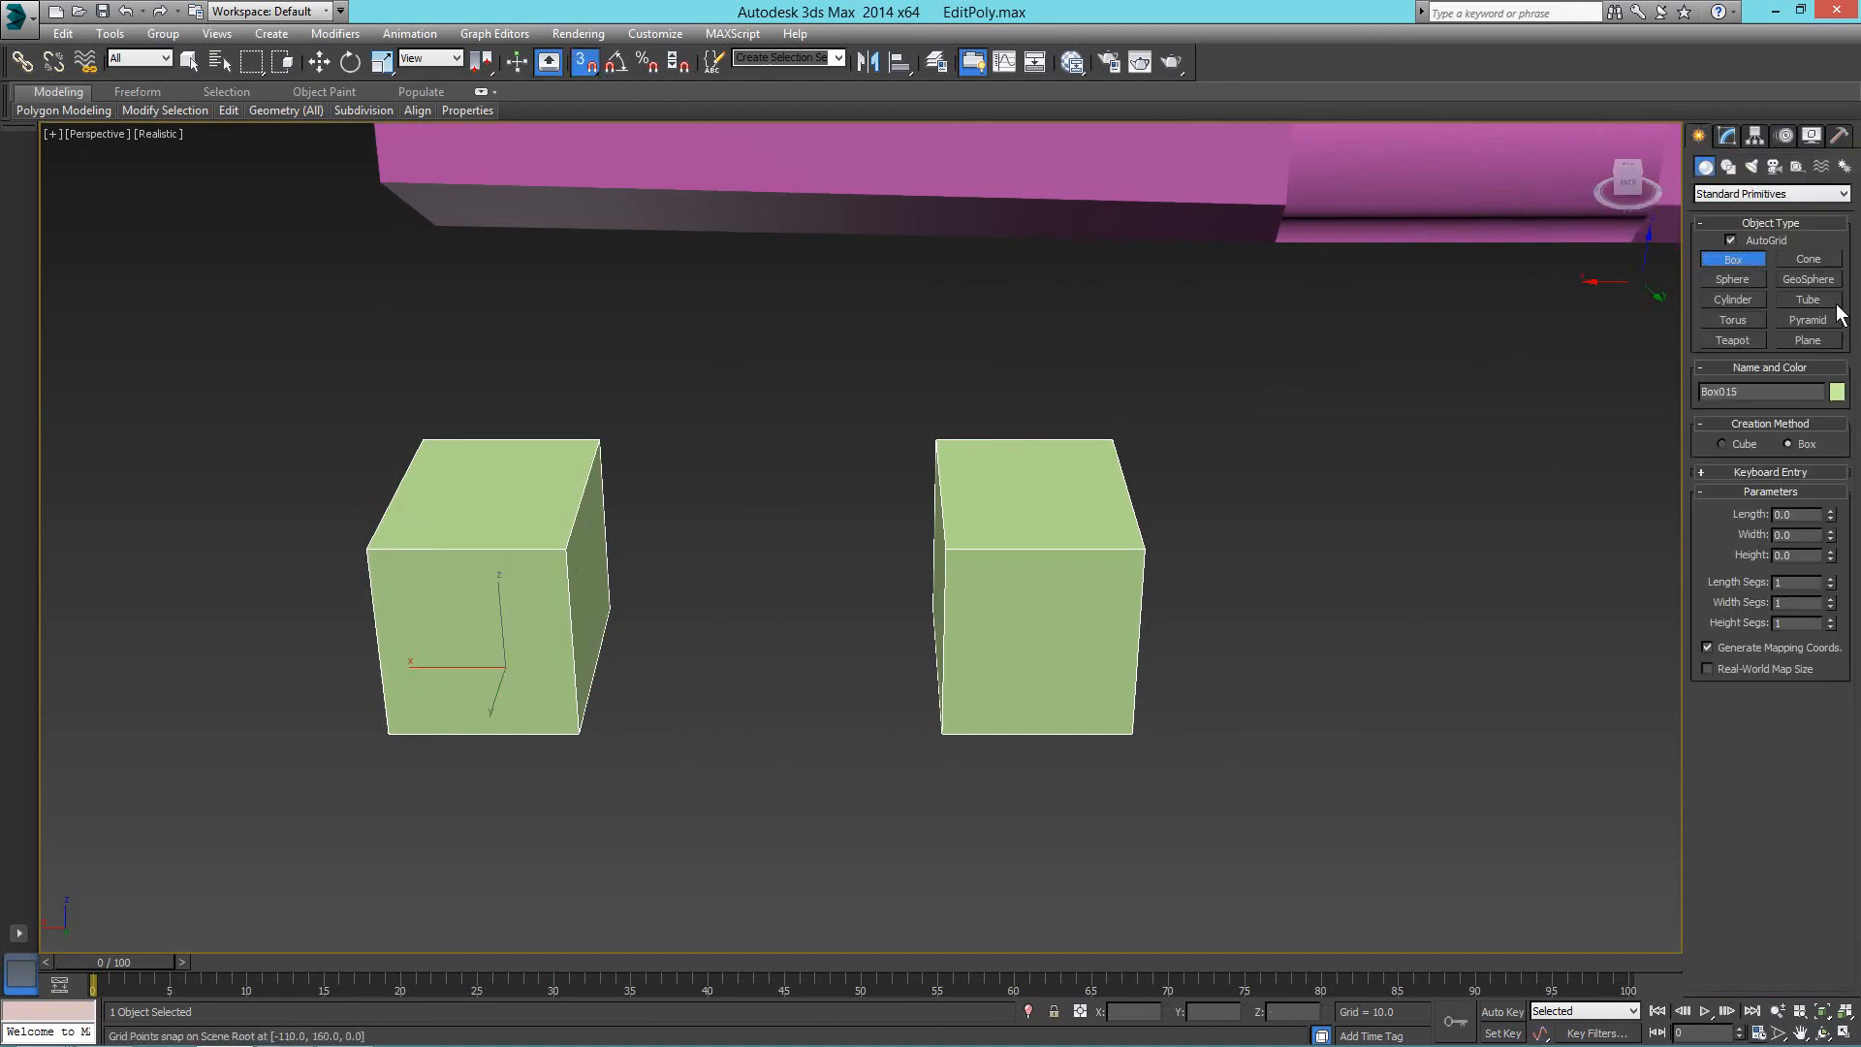
click(1748, 239)
right_click(585, 64)
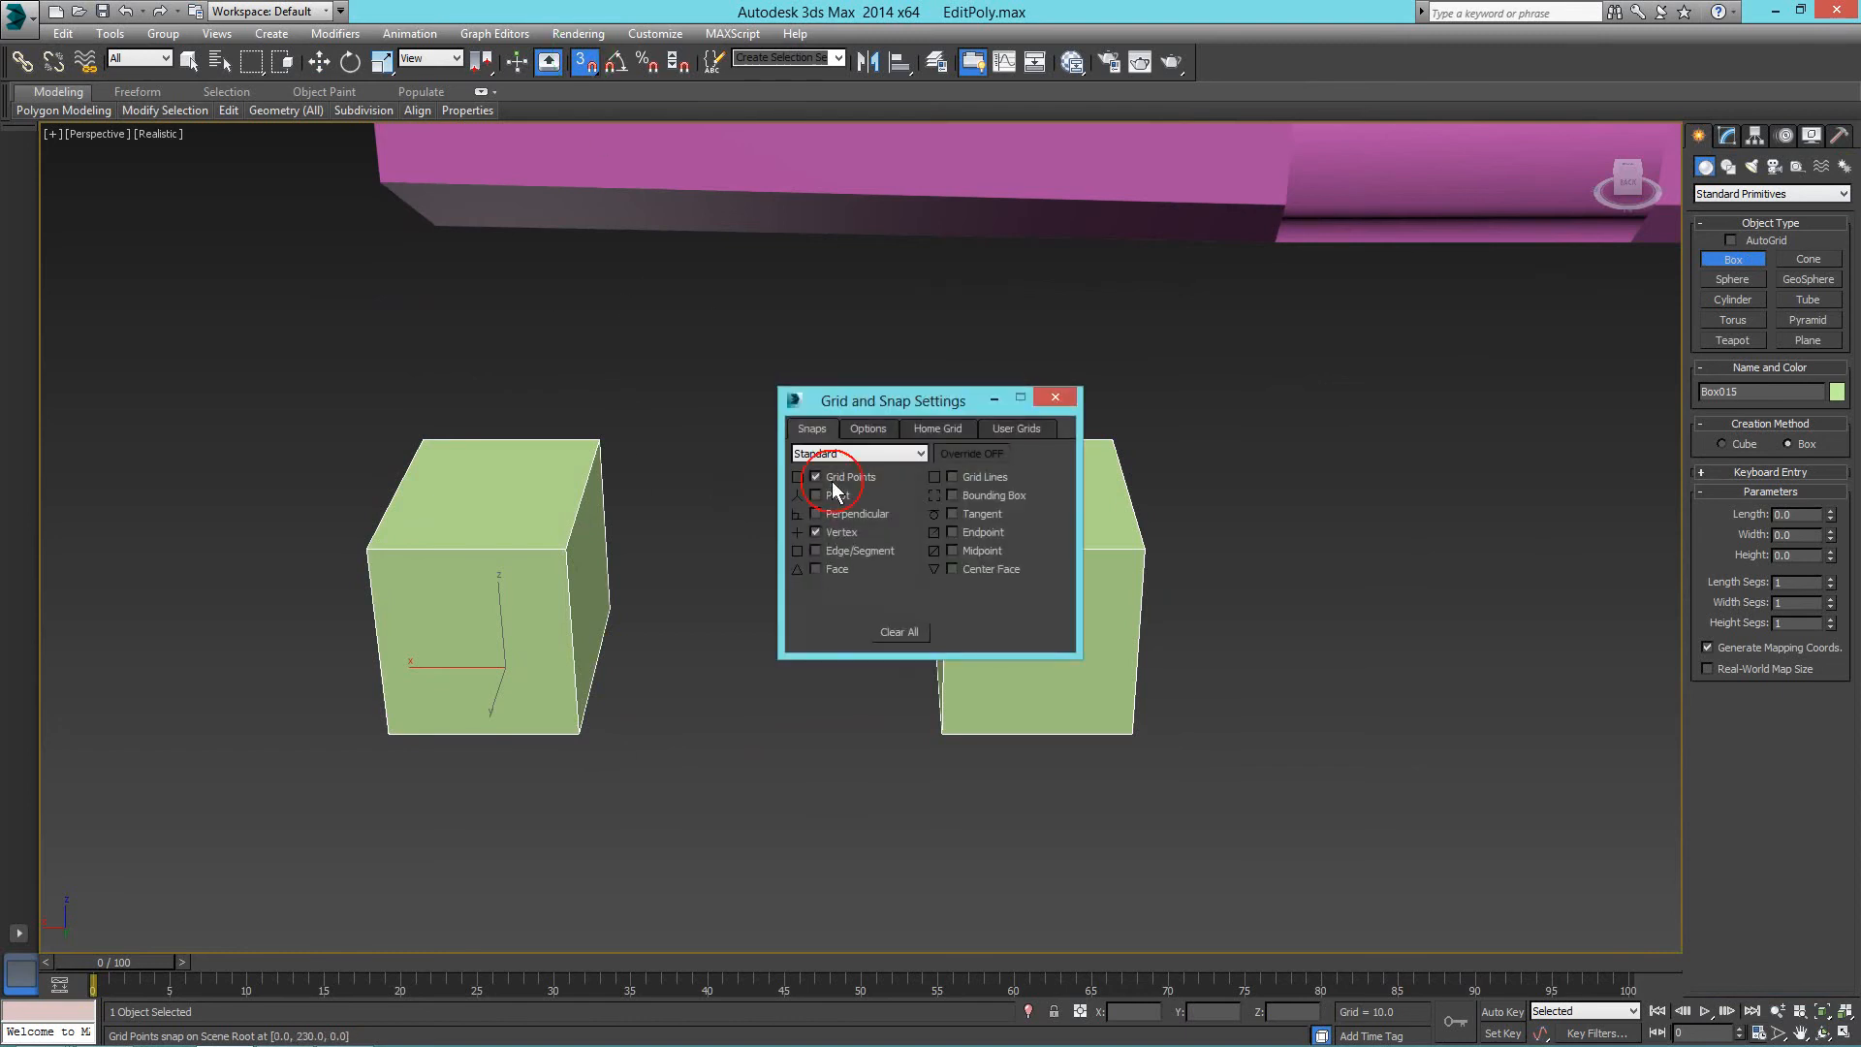
click(1054, 396)
Create a box that fills the gap between the two green cubes by snapping to their corner vertices.
drag(586, 733, 916, 594)
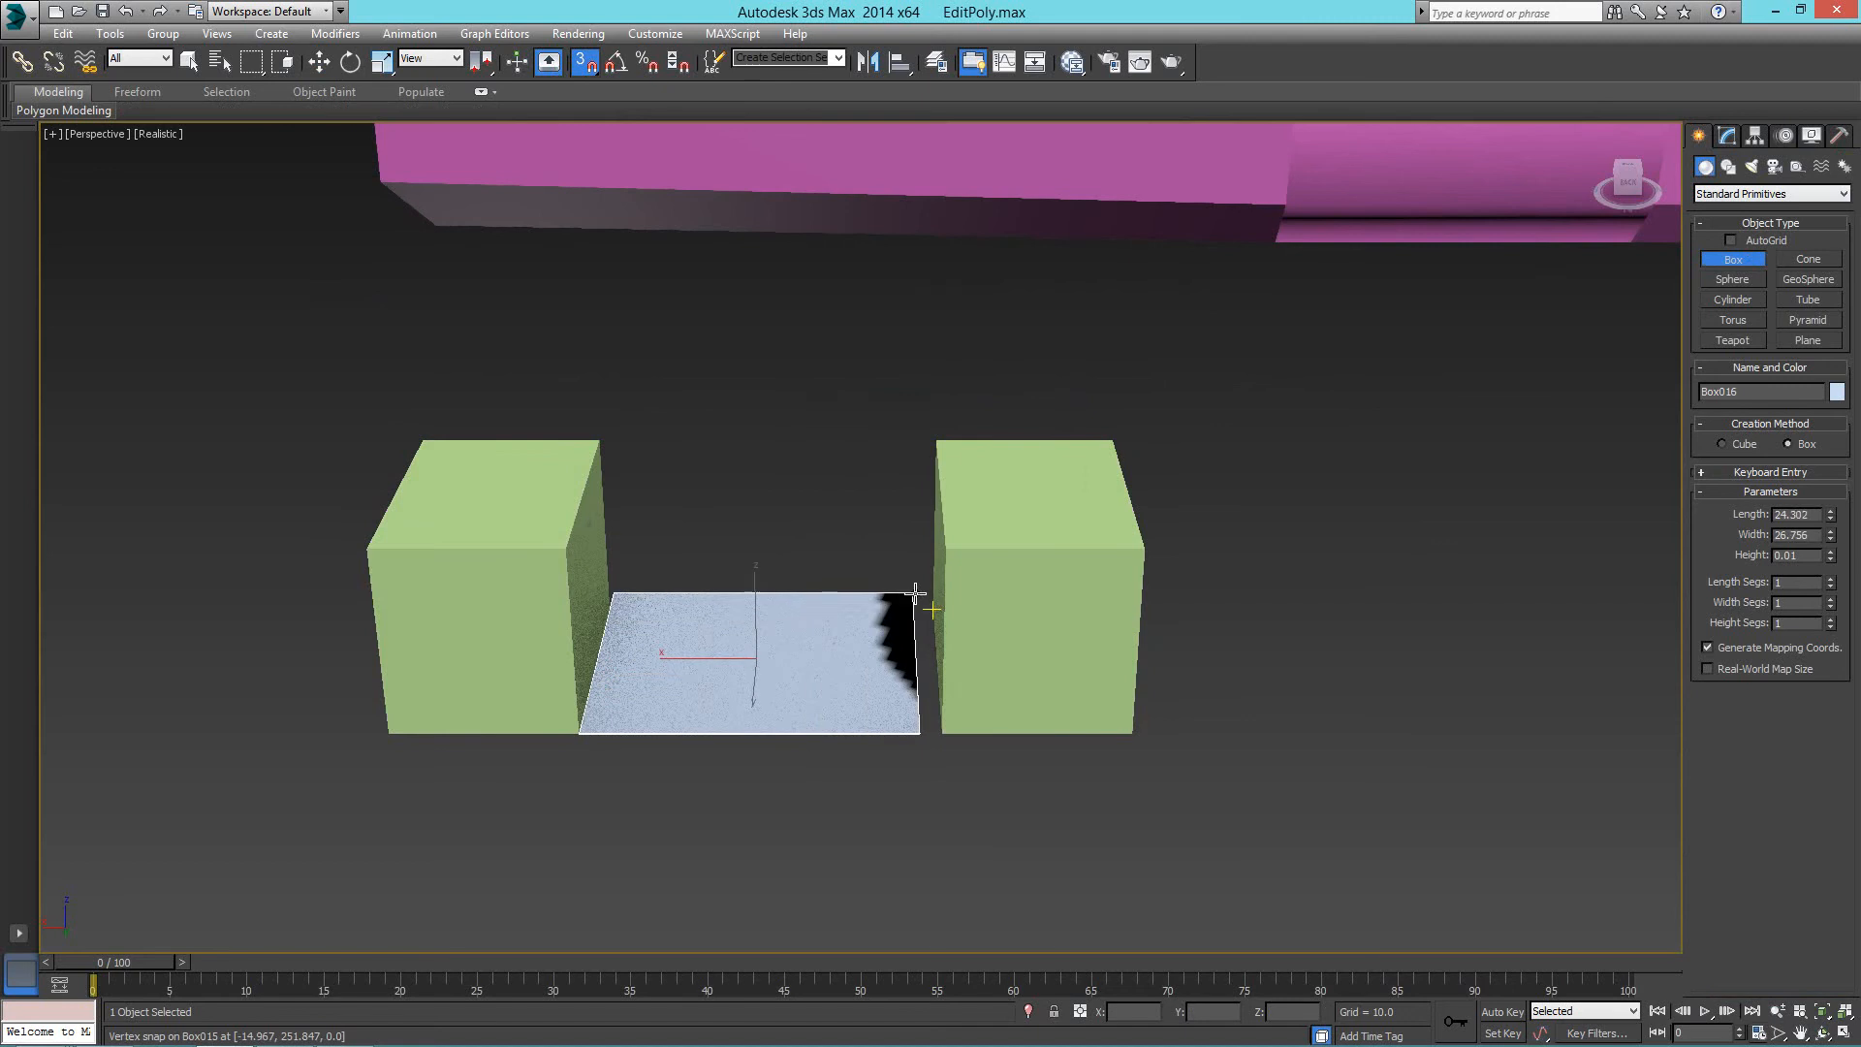
click(936, 446)
key(w)
Set the middle box's width segments to 2, keeping its length segments at 1.
click(1726, 136)
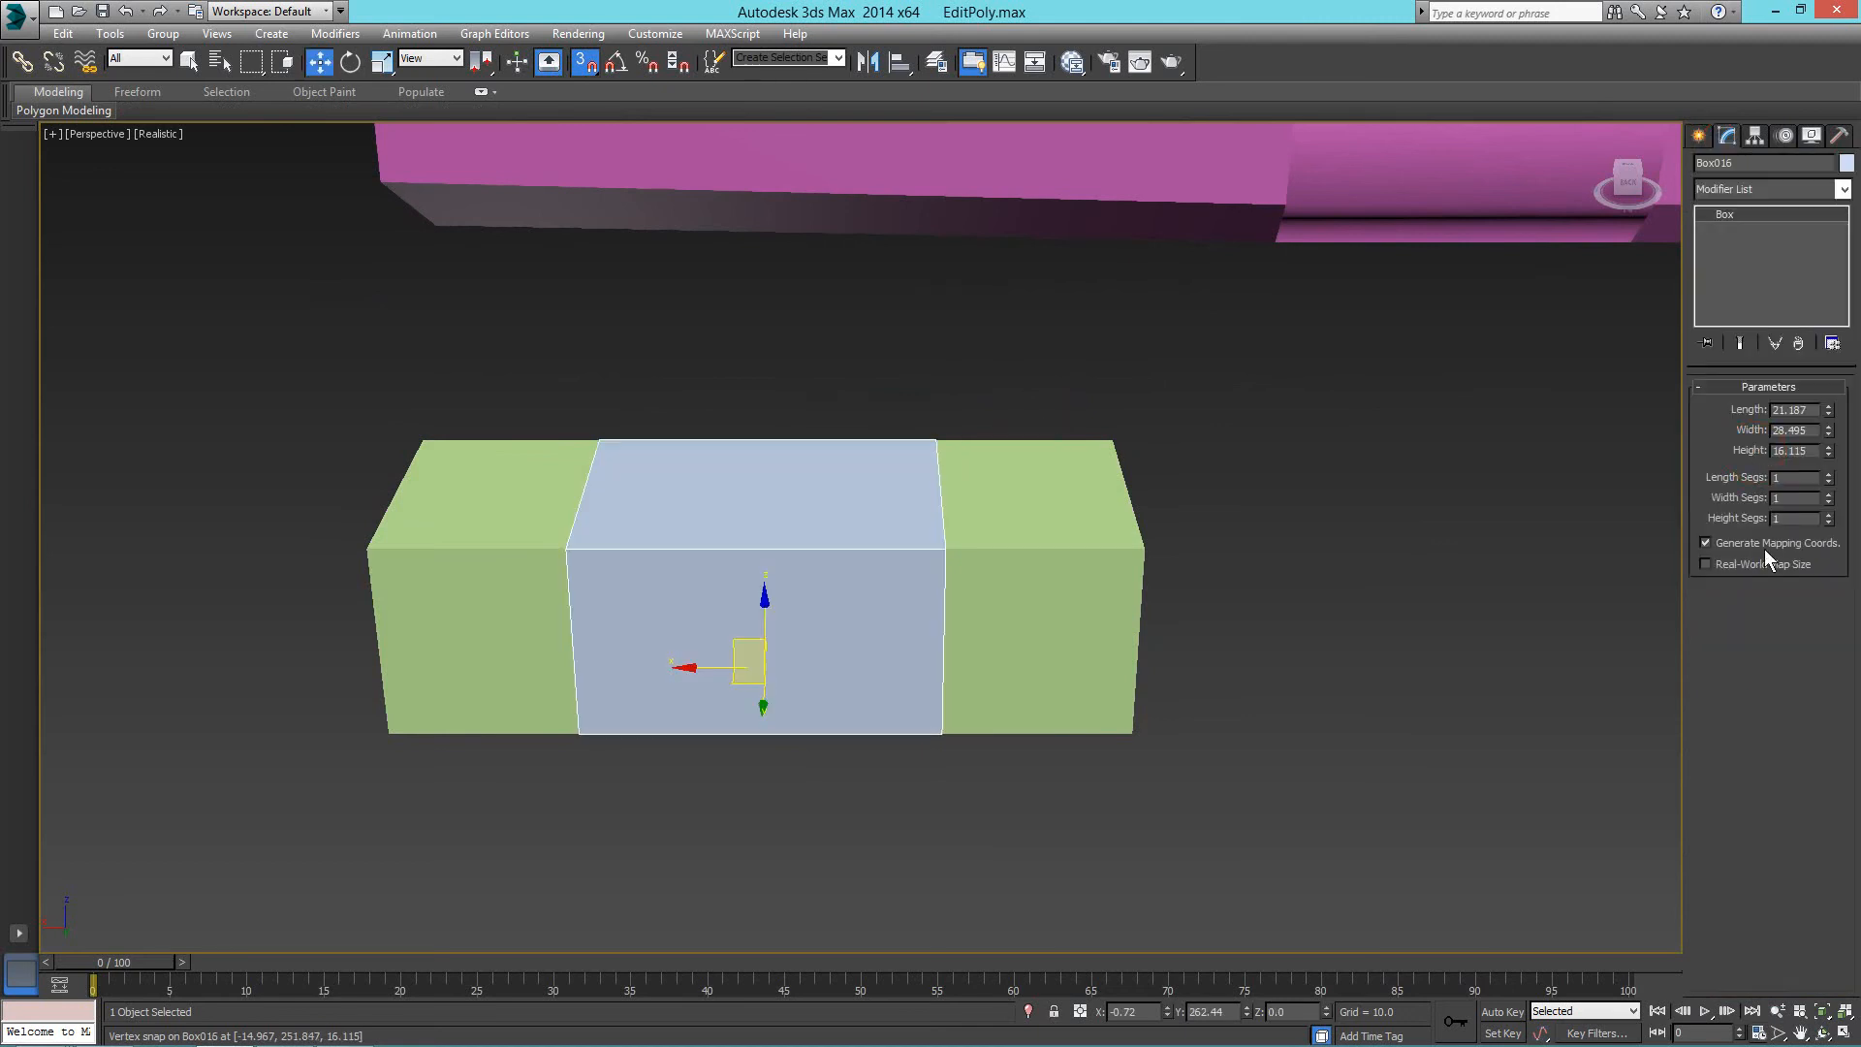
click(1829, 474)
click(1829, 482)
click(1829, 493)
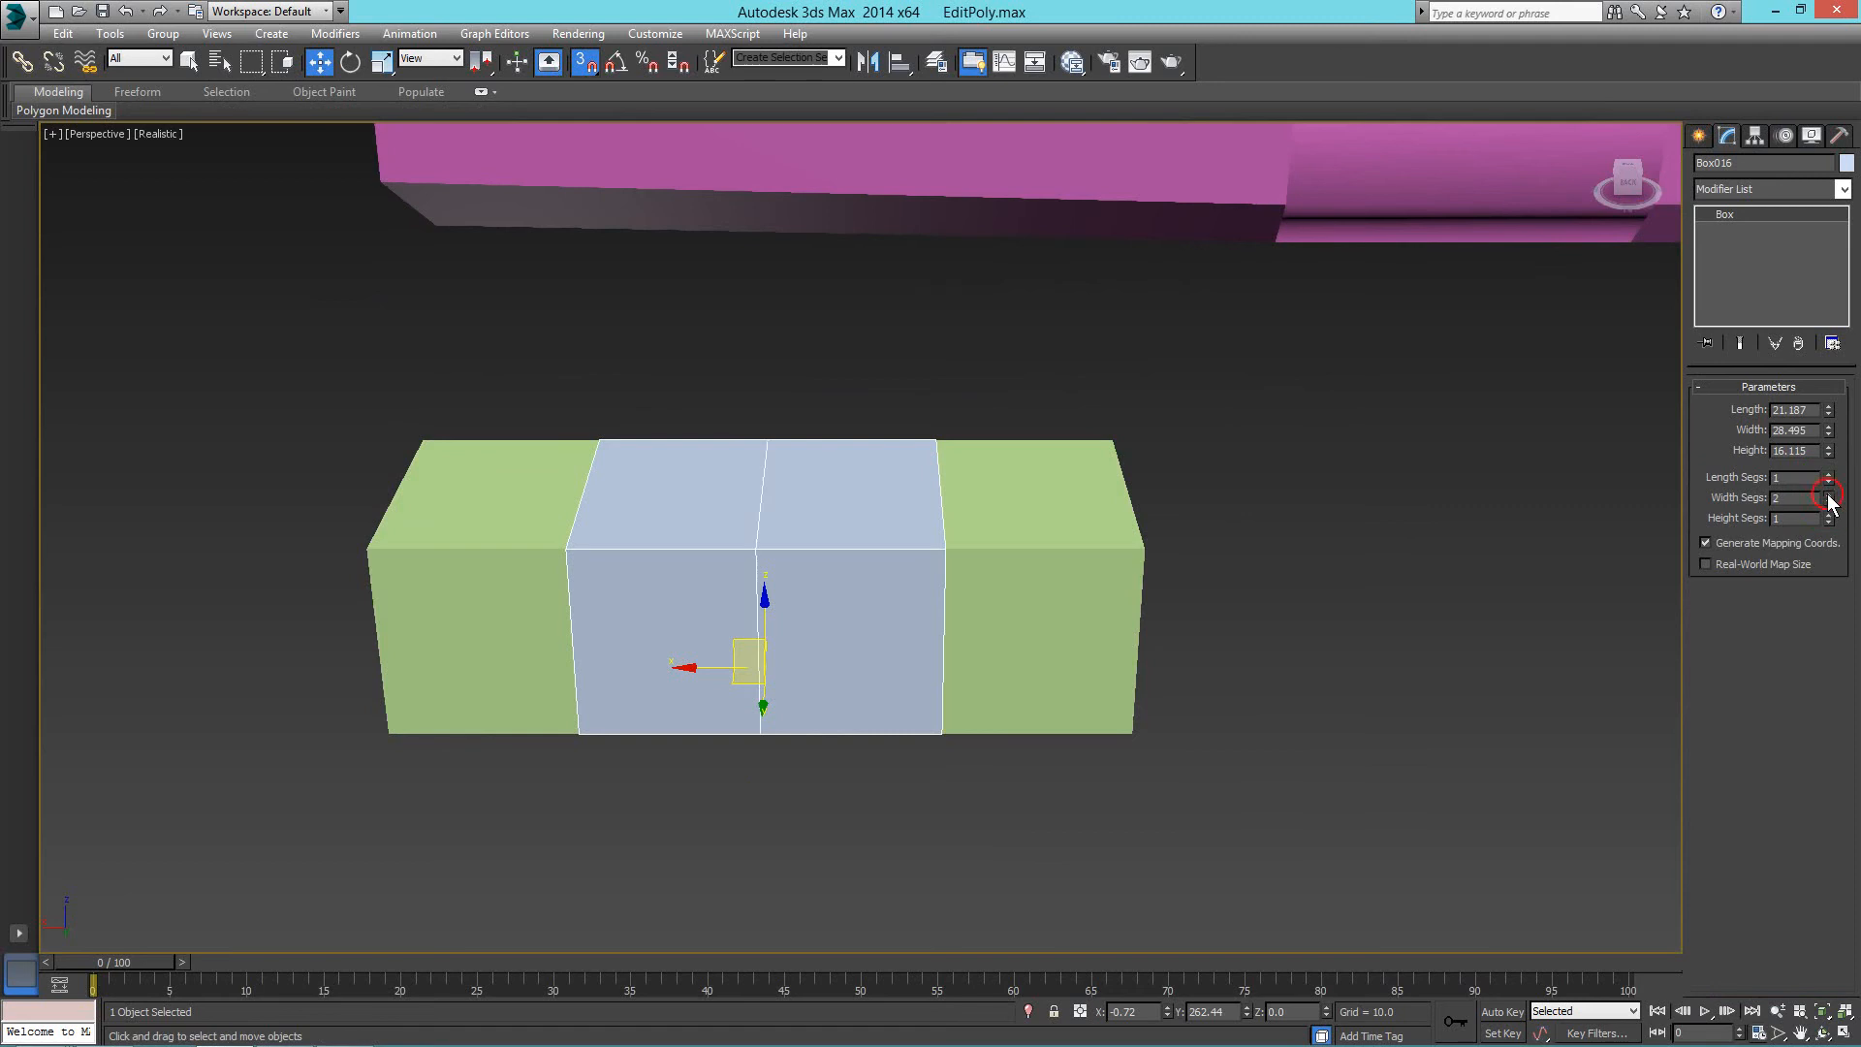
click(810, 391)
click(774, 514)
scroll(765, 483, up, 3)
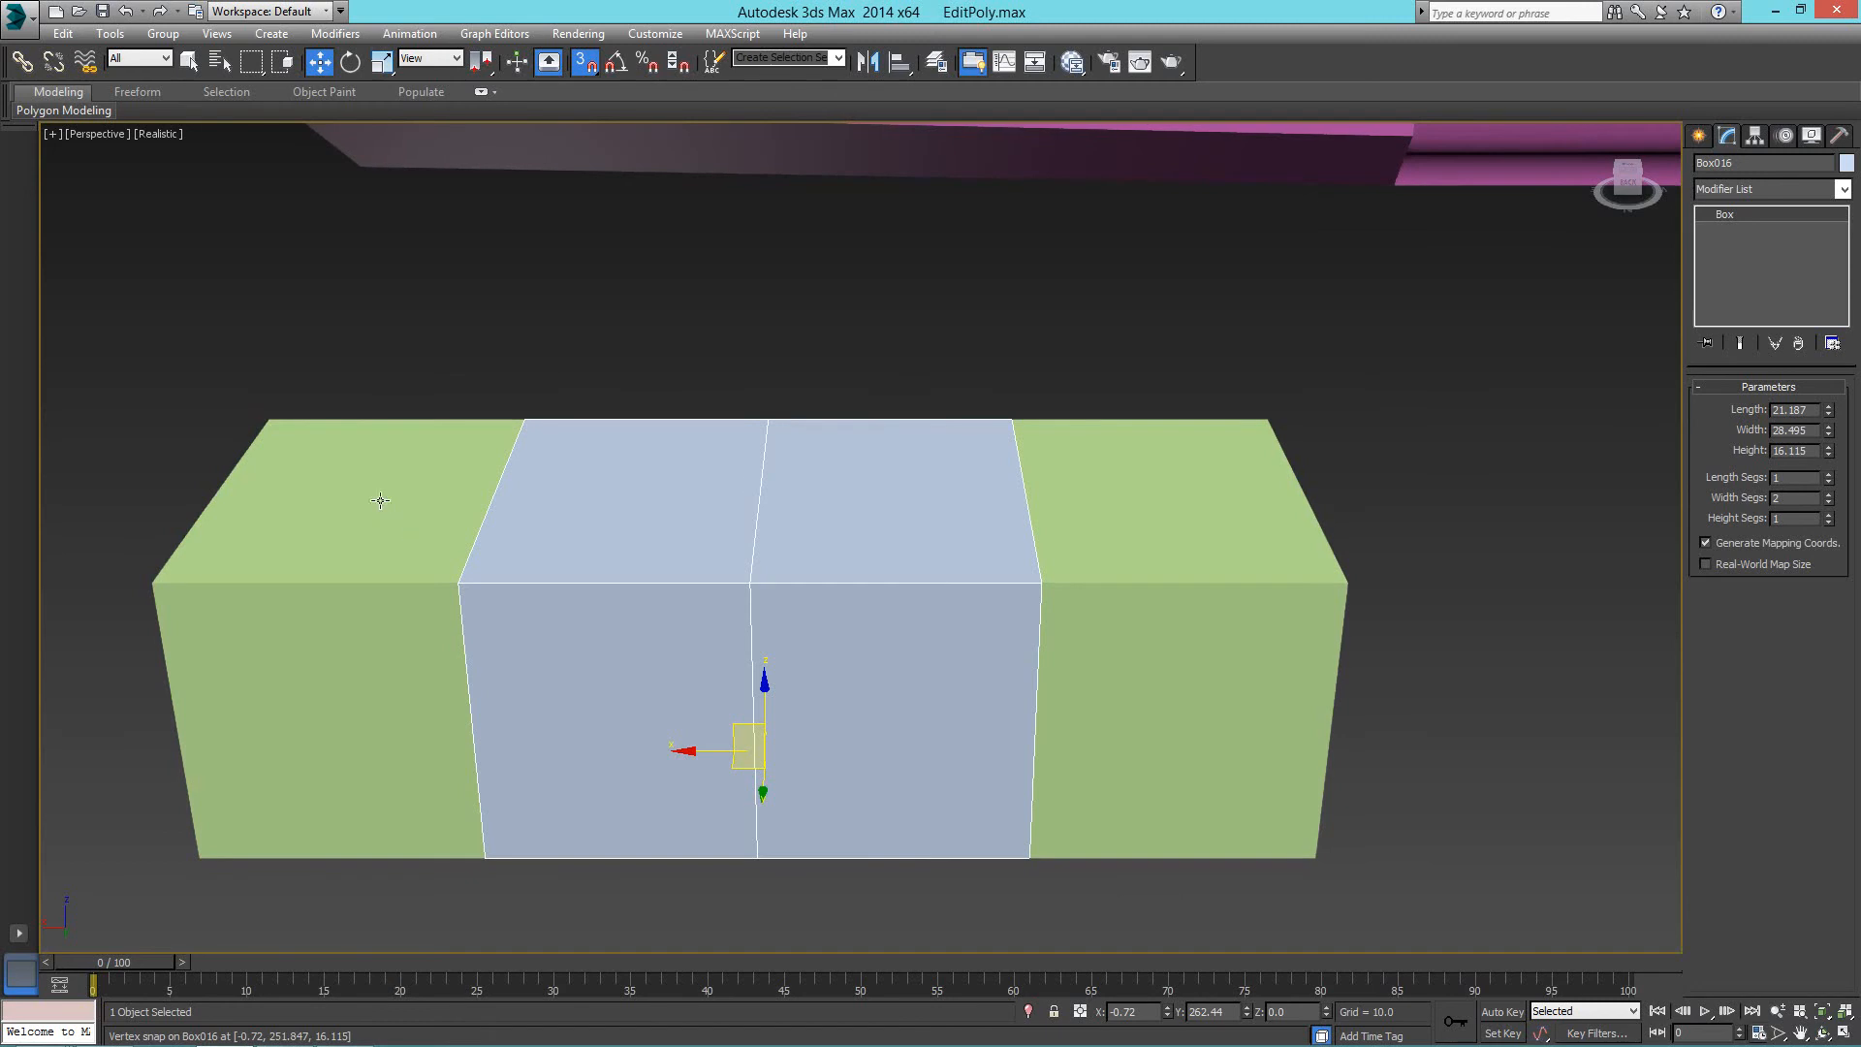
Attach the blue middle box to the green Edit Poly object.
click(194, 583)
right_click(853, 398)
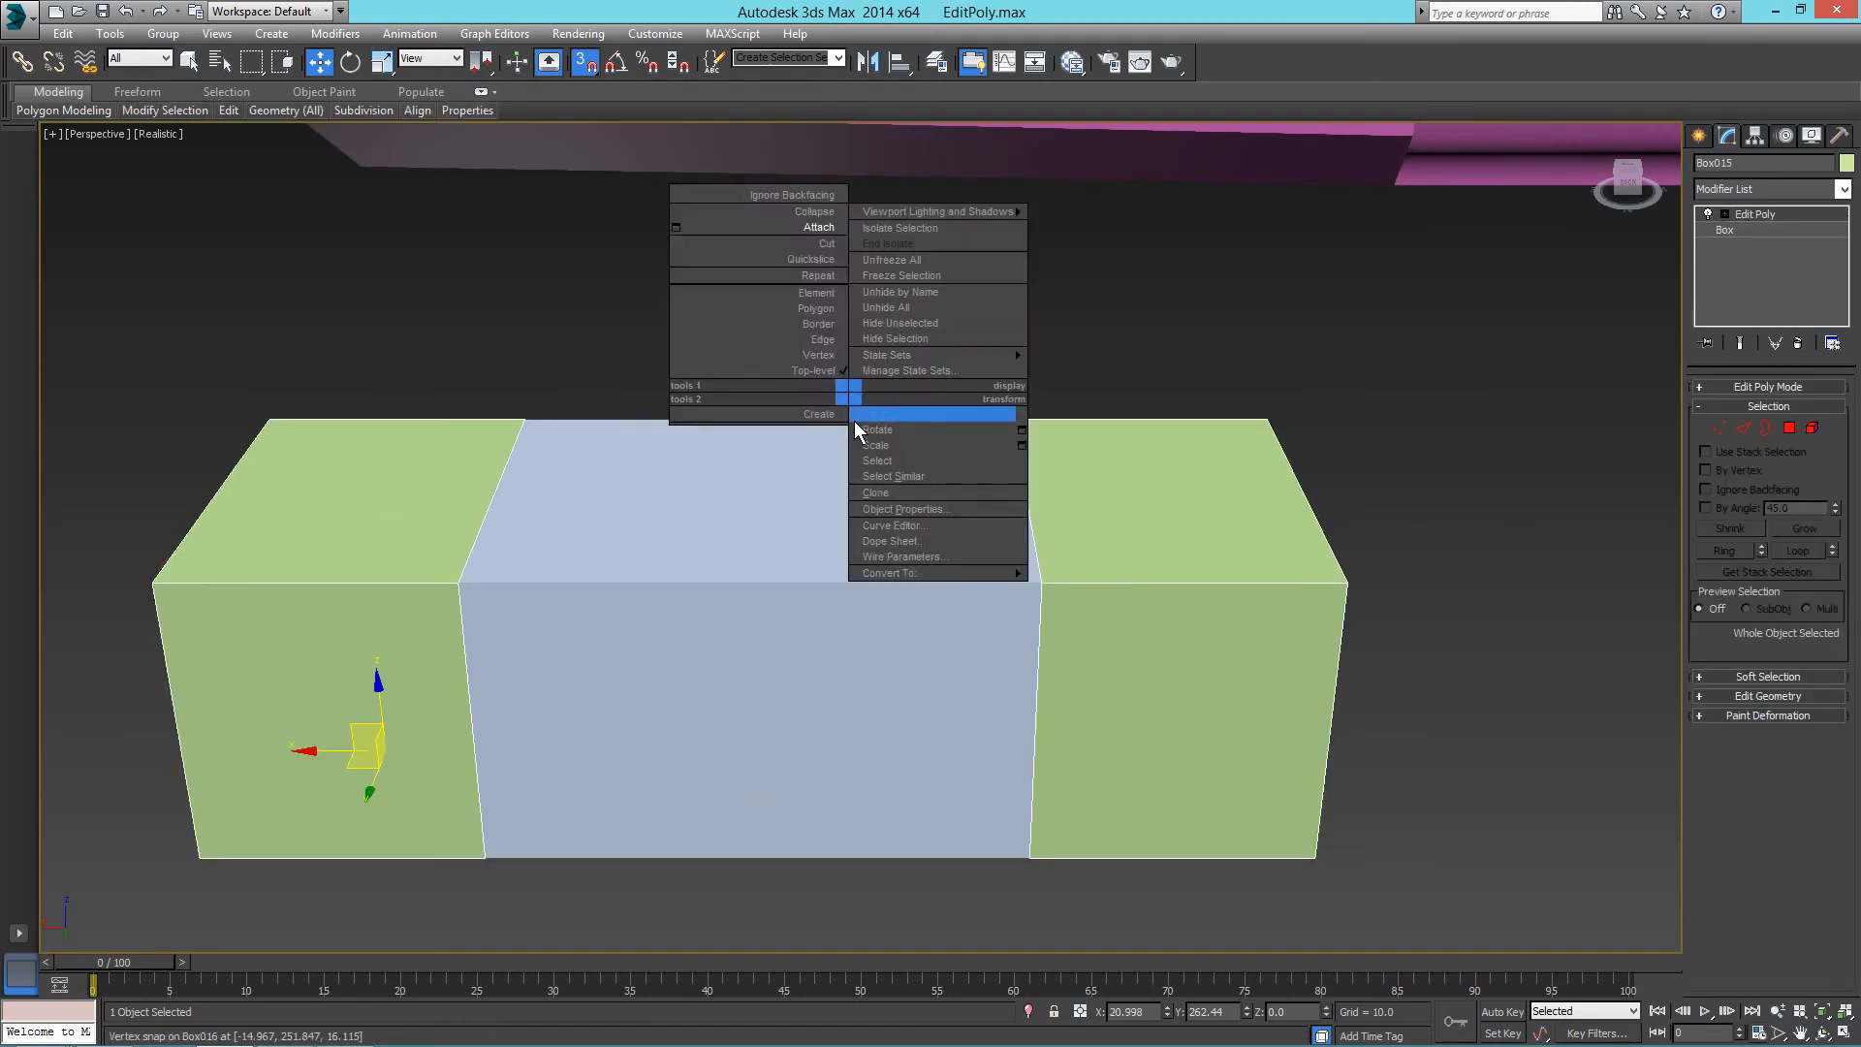
click(843, 236)
click(722, 476)
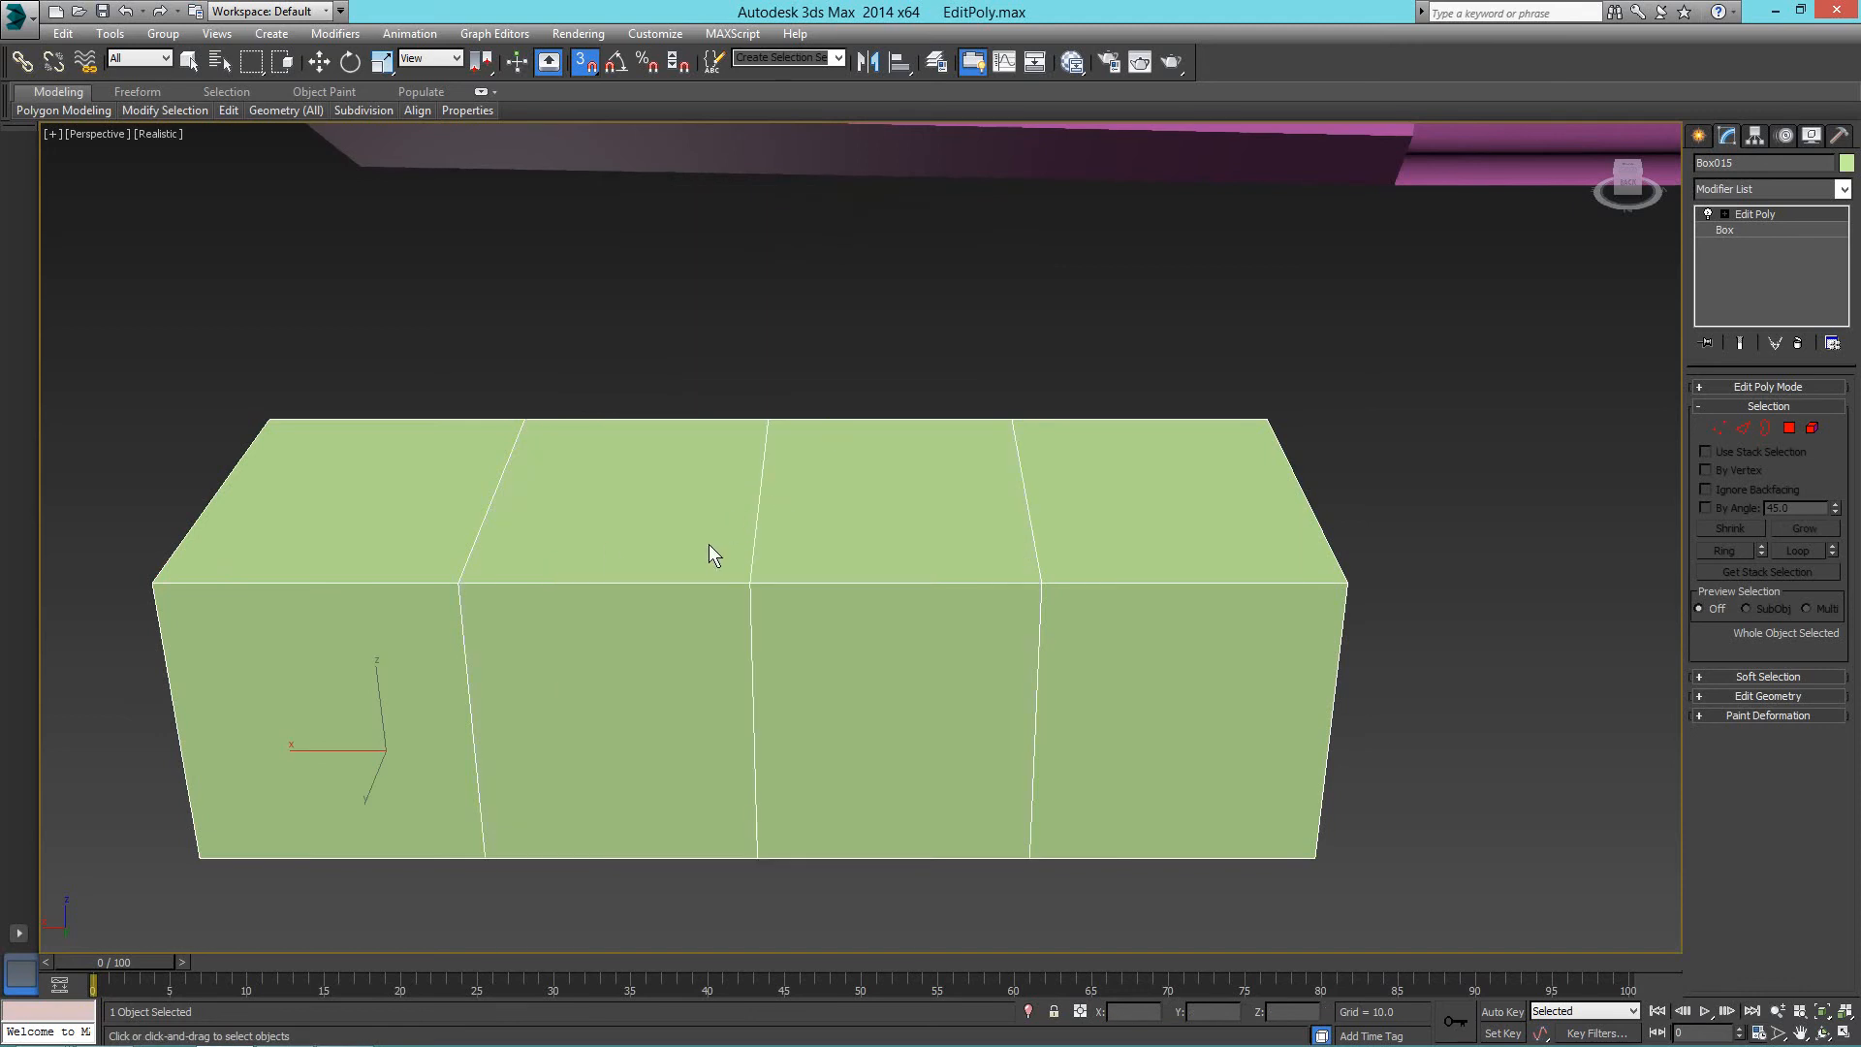
Open Hinge From Edge for the leftmost cube's upper polygon and pick the middle box's central upper edge as the hinge.
key(4)
key(w)
click(419, 531)
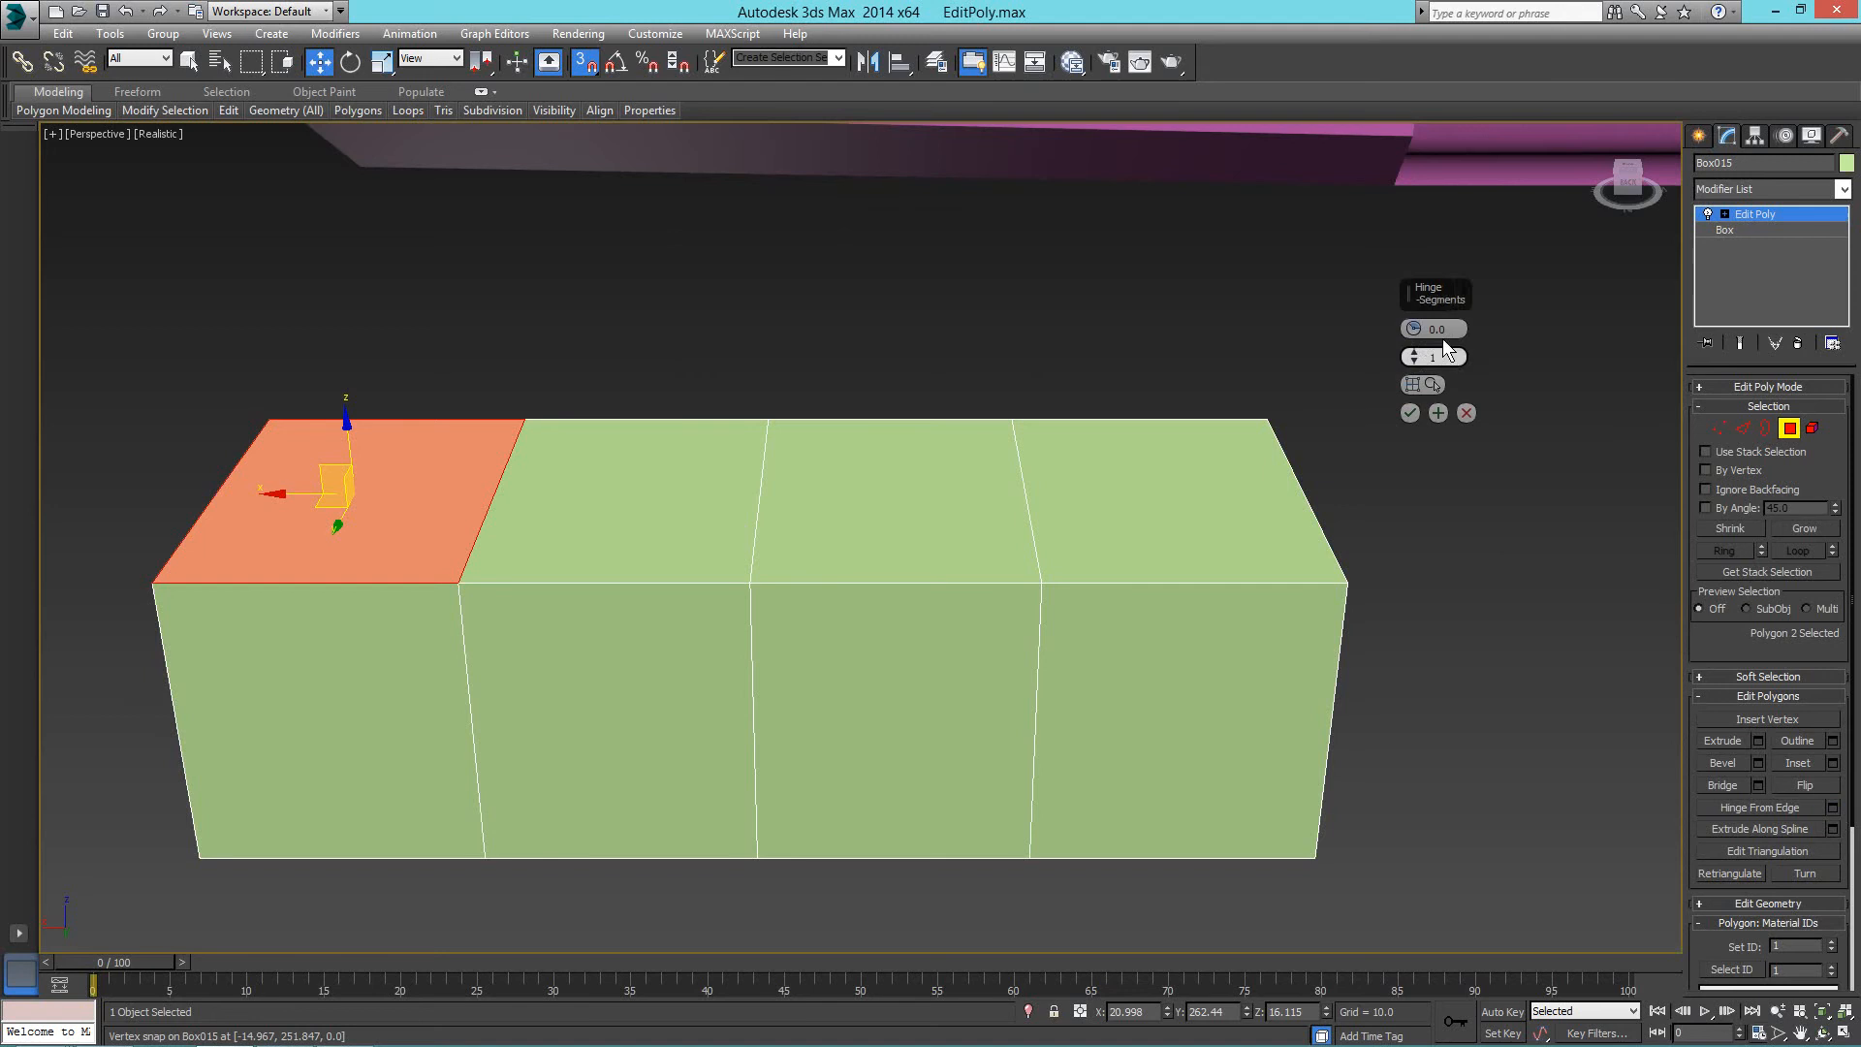
click(1428, 386)
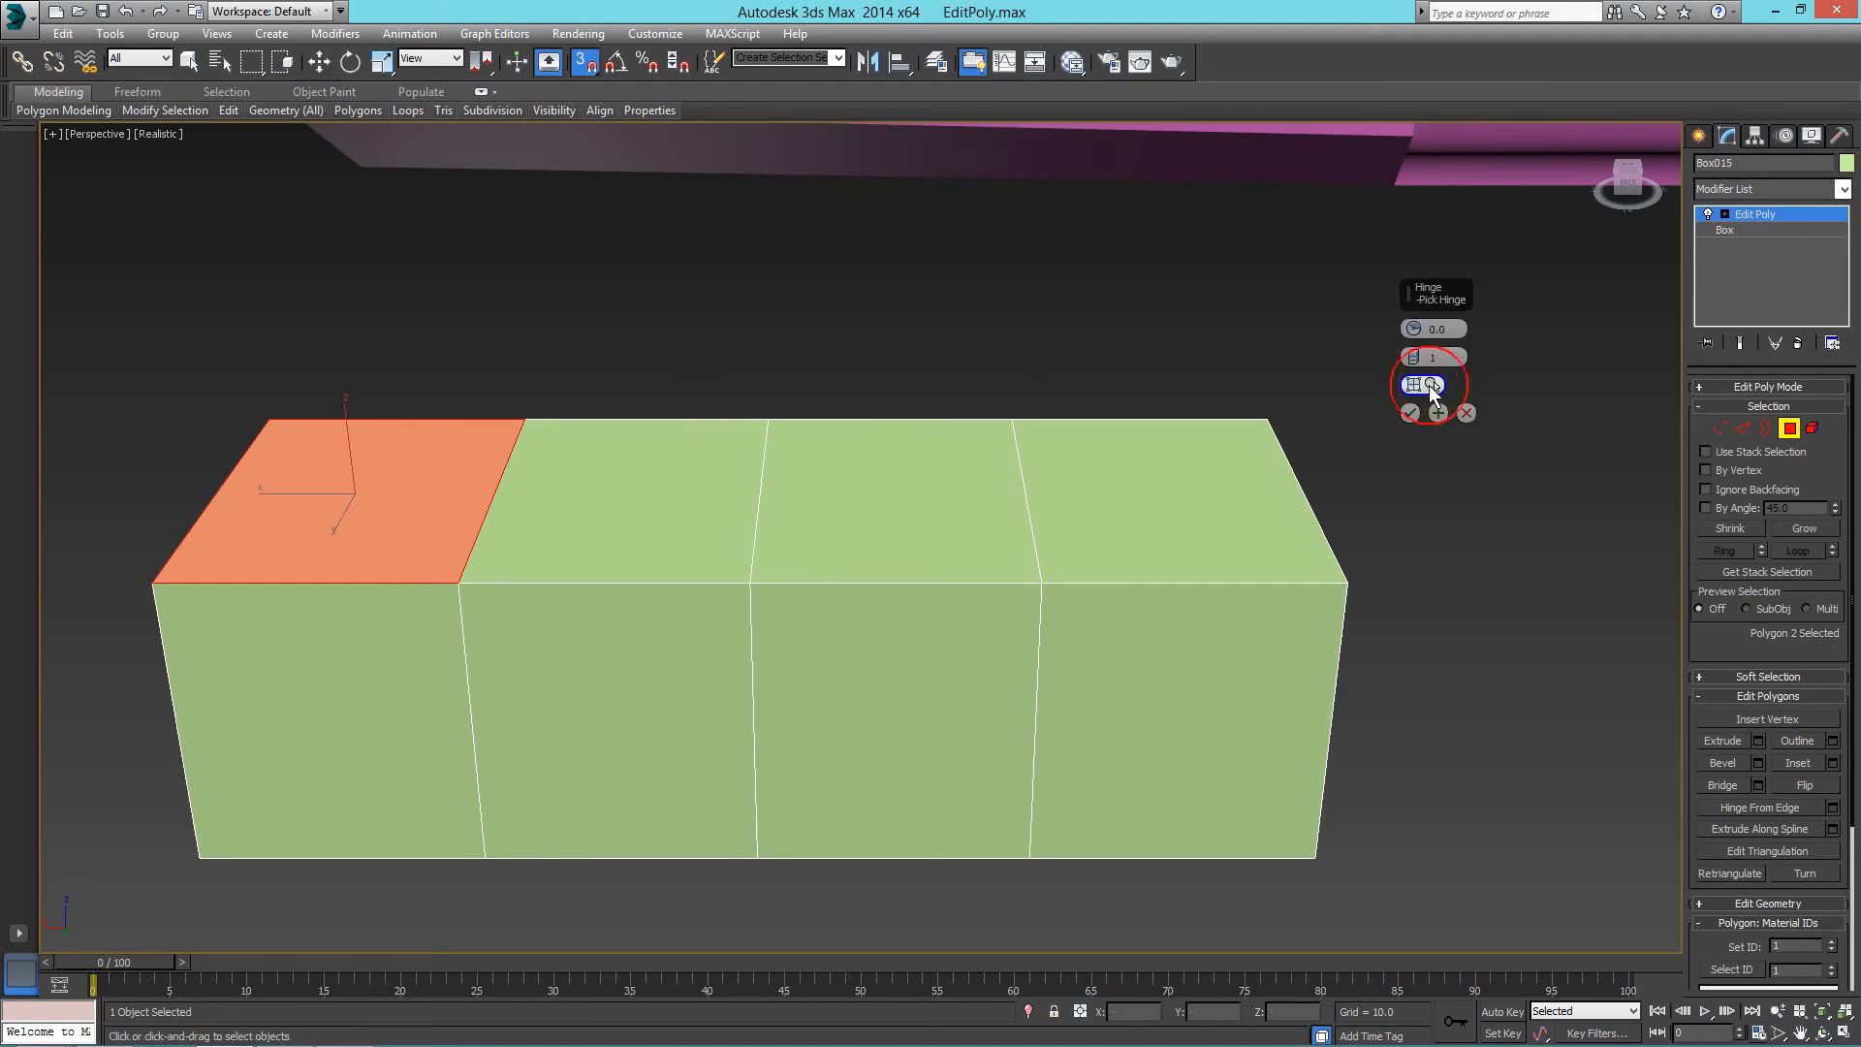
click(760, 493)
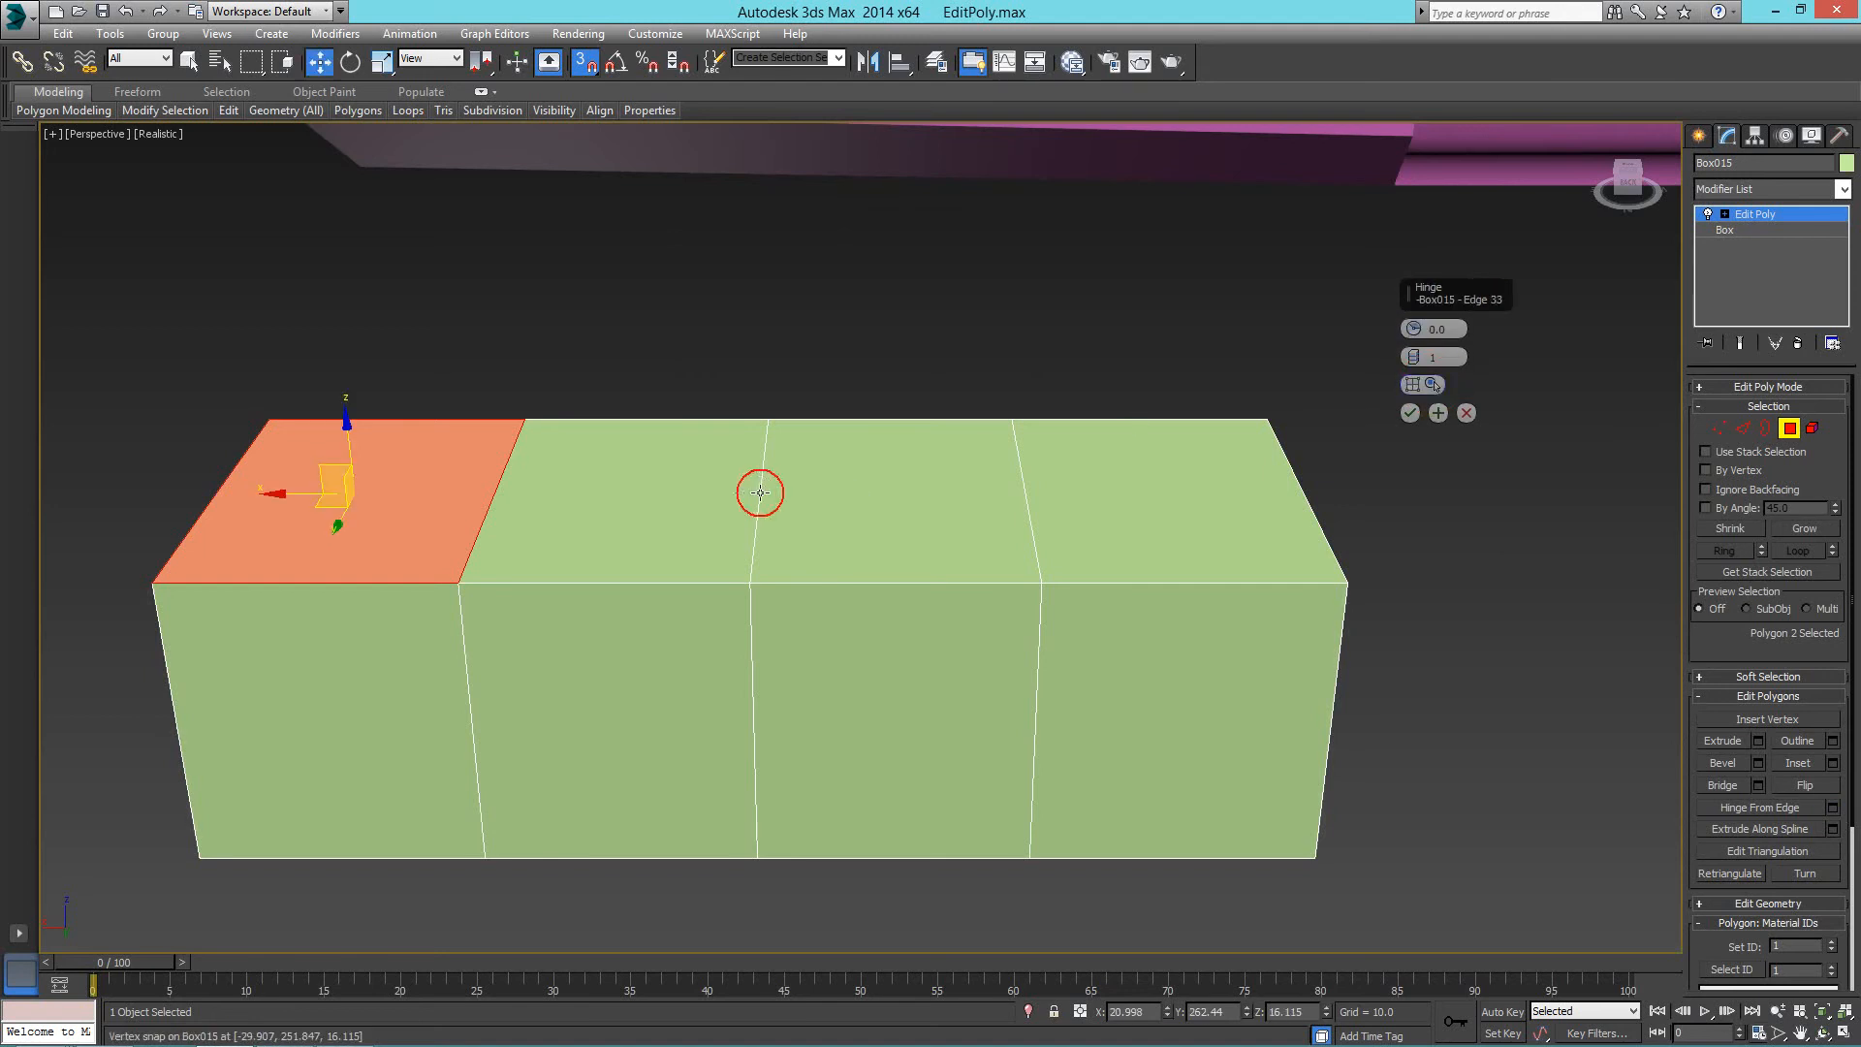
Set the hinge angle to 180 and the segments to 20, and apply the hinge to form an arch.
drag(1405, 336, 1405, 209)
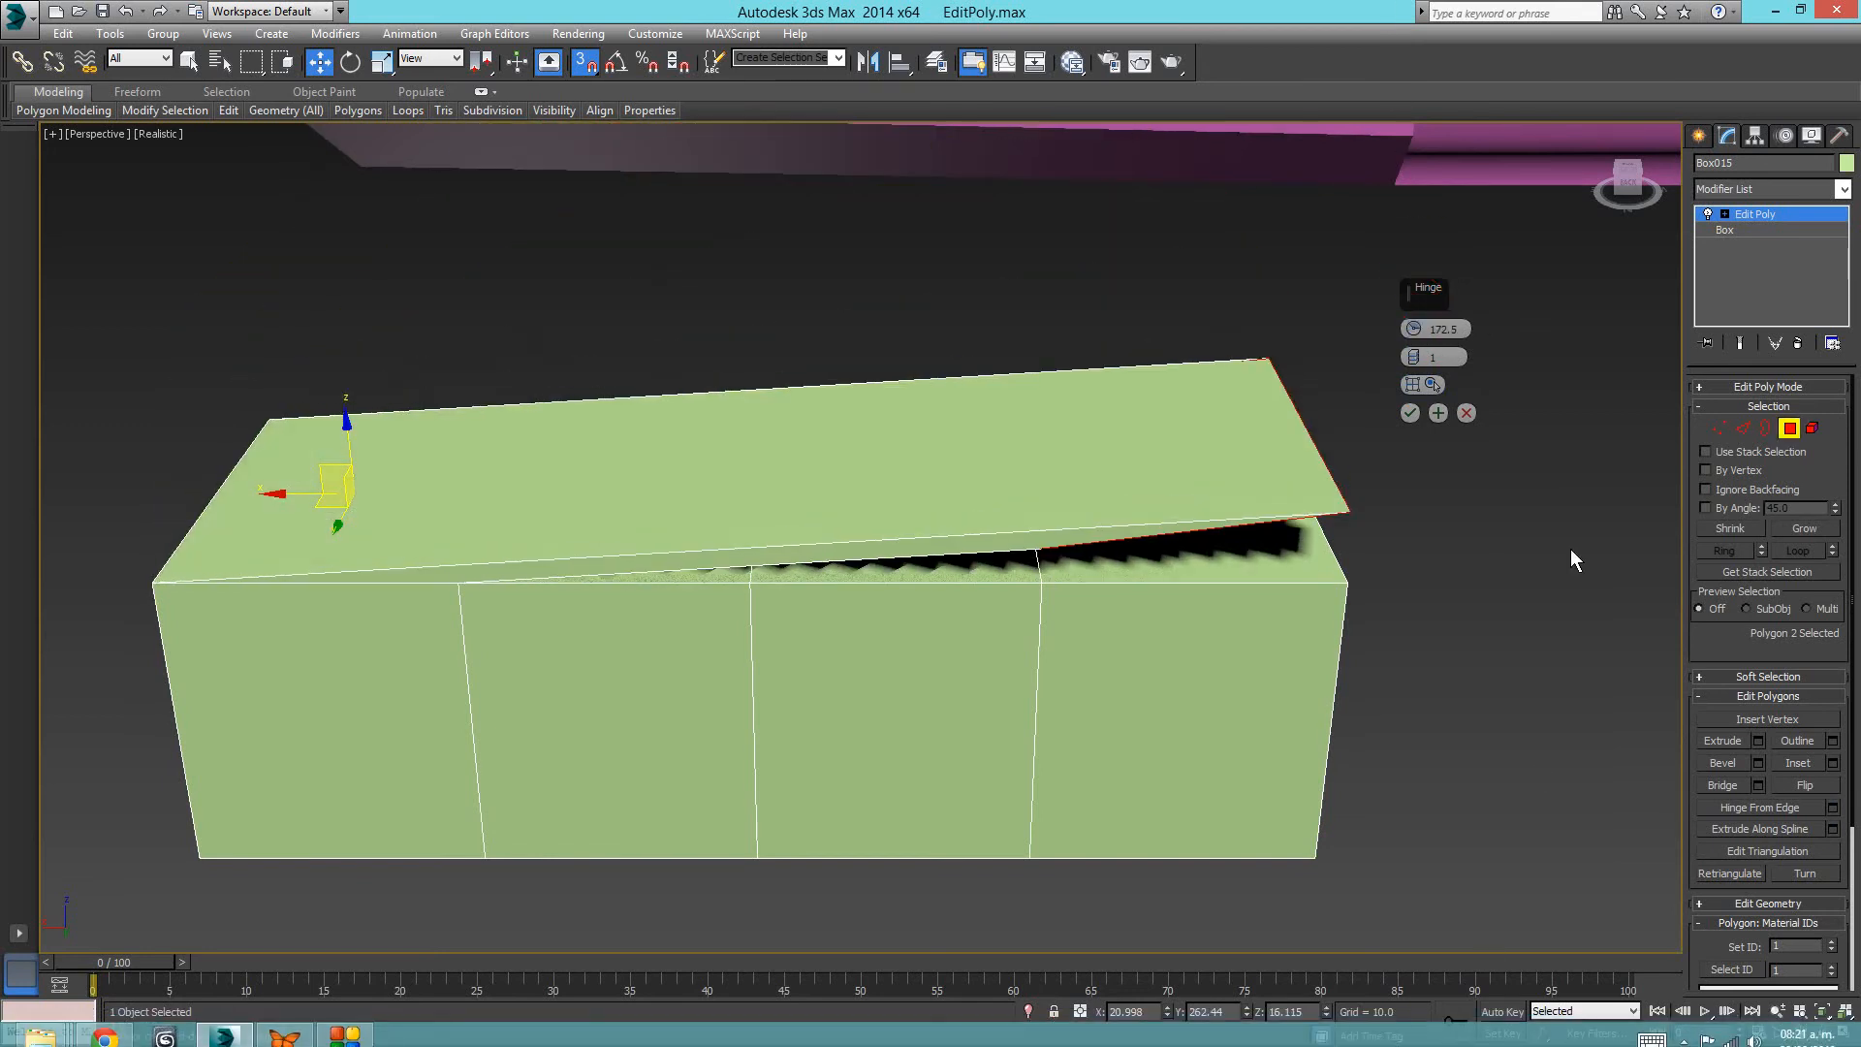
drag(1423, 364, 1417, 314)
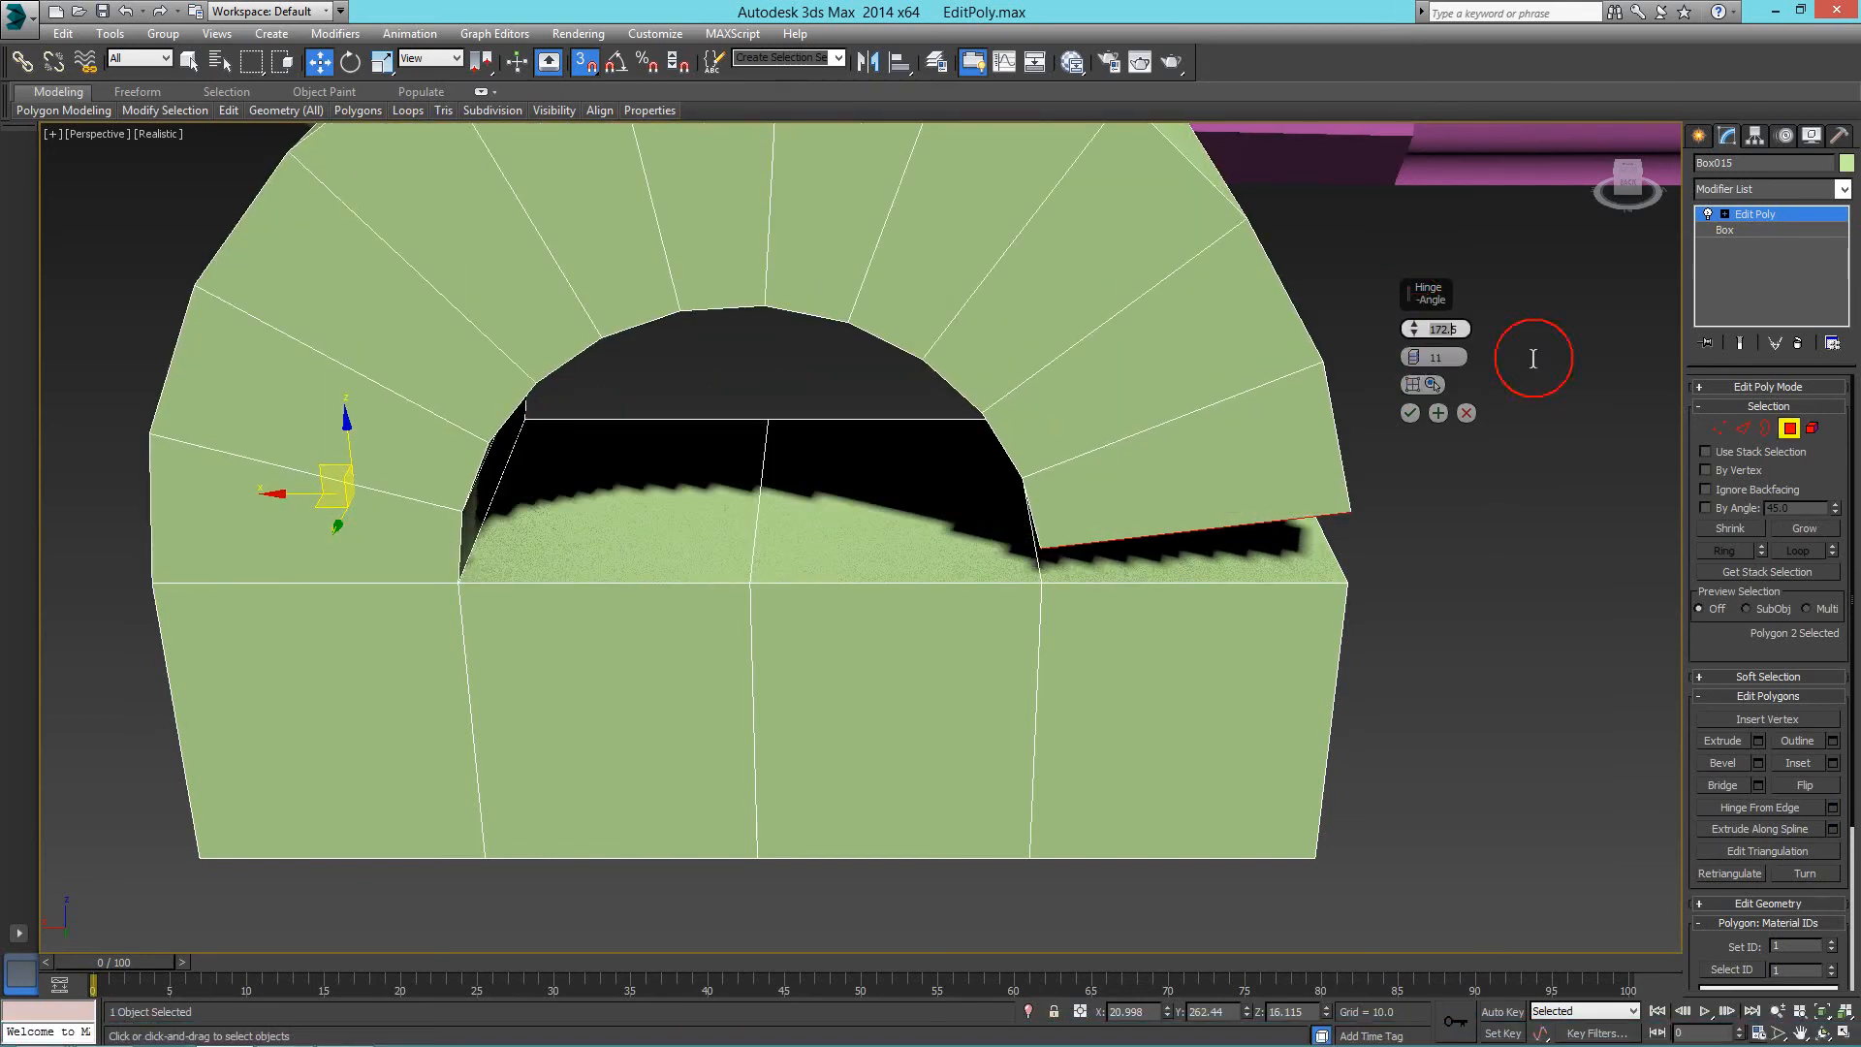
text(180)
drag(1418, 360, 1417, 344)
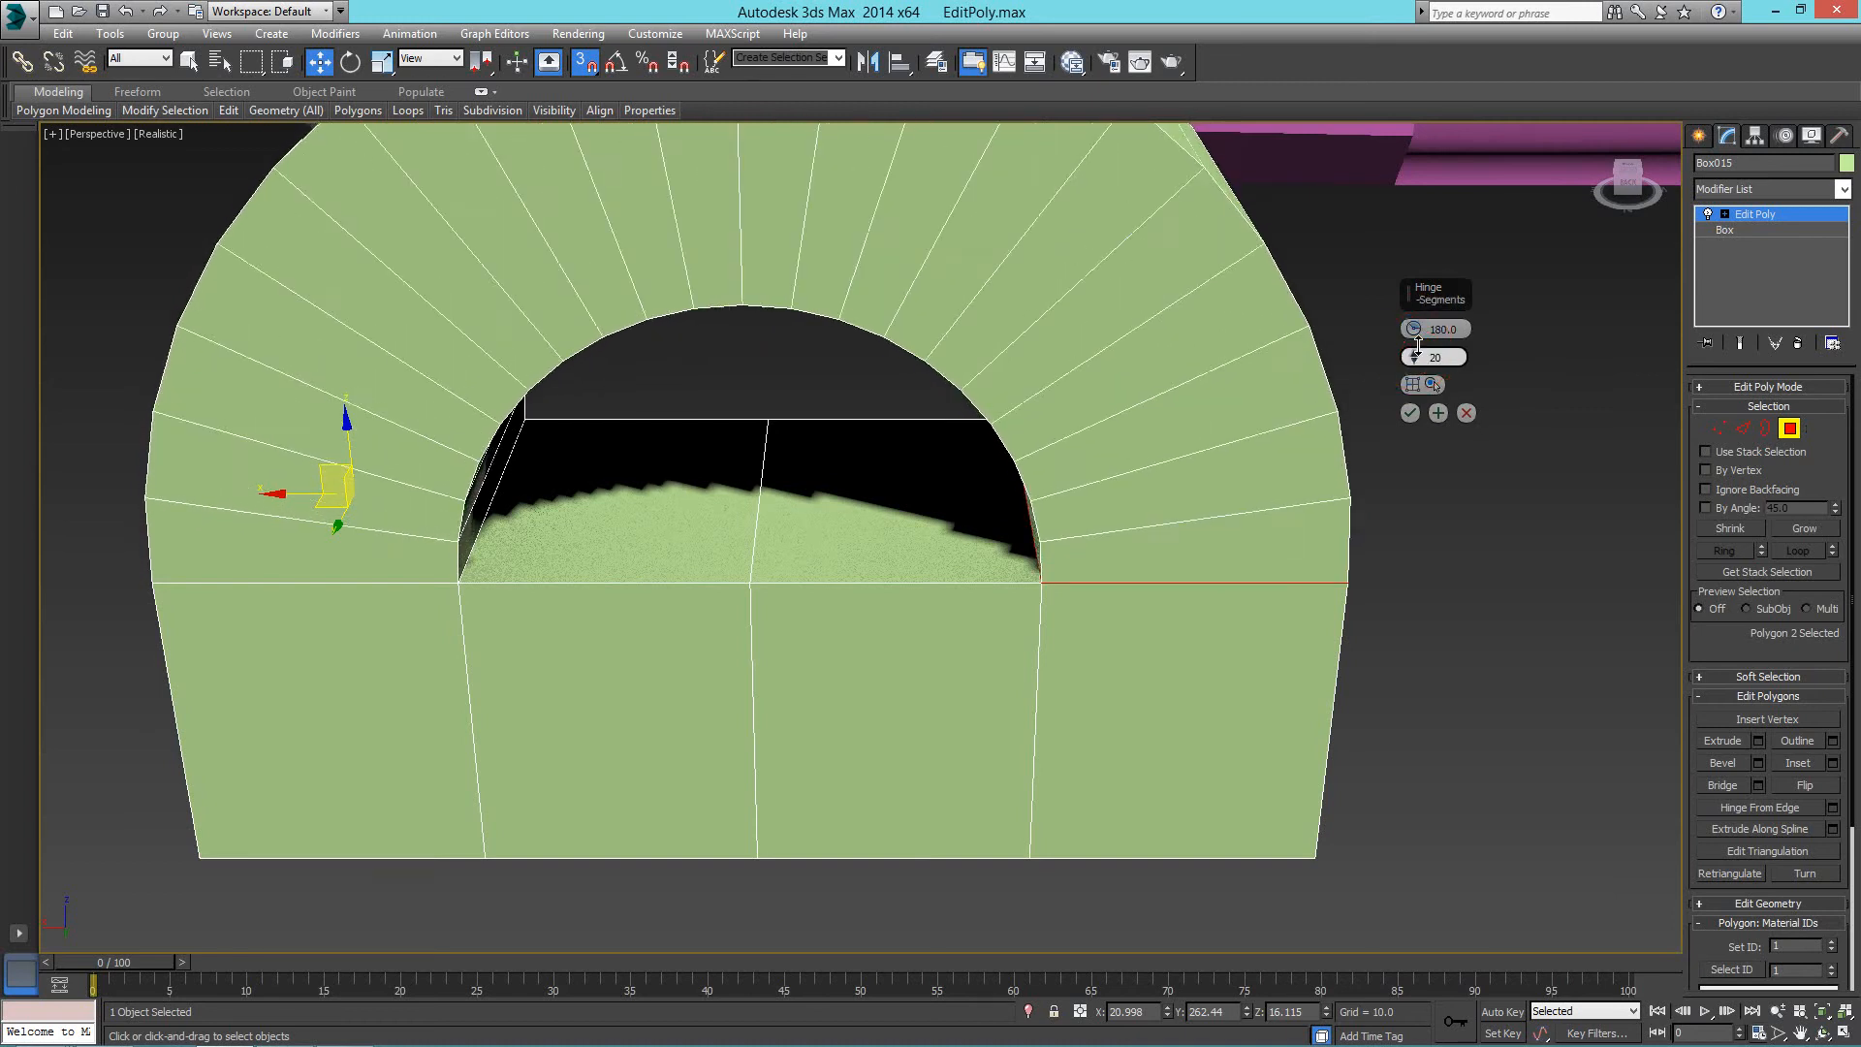
click(1410, 413)
middle_drag(769, 796, 704, 767)
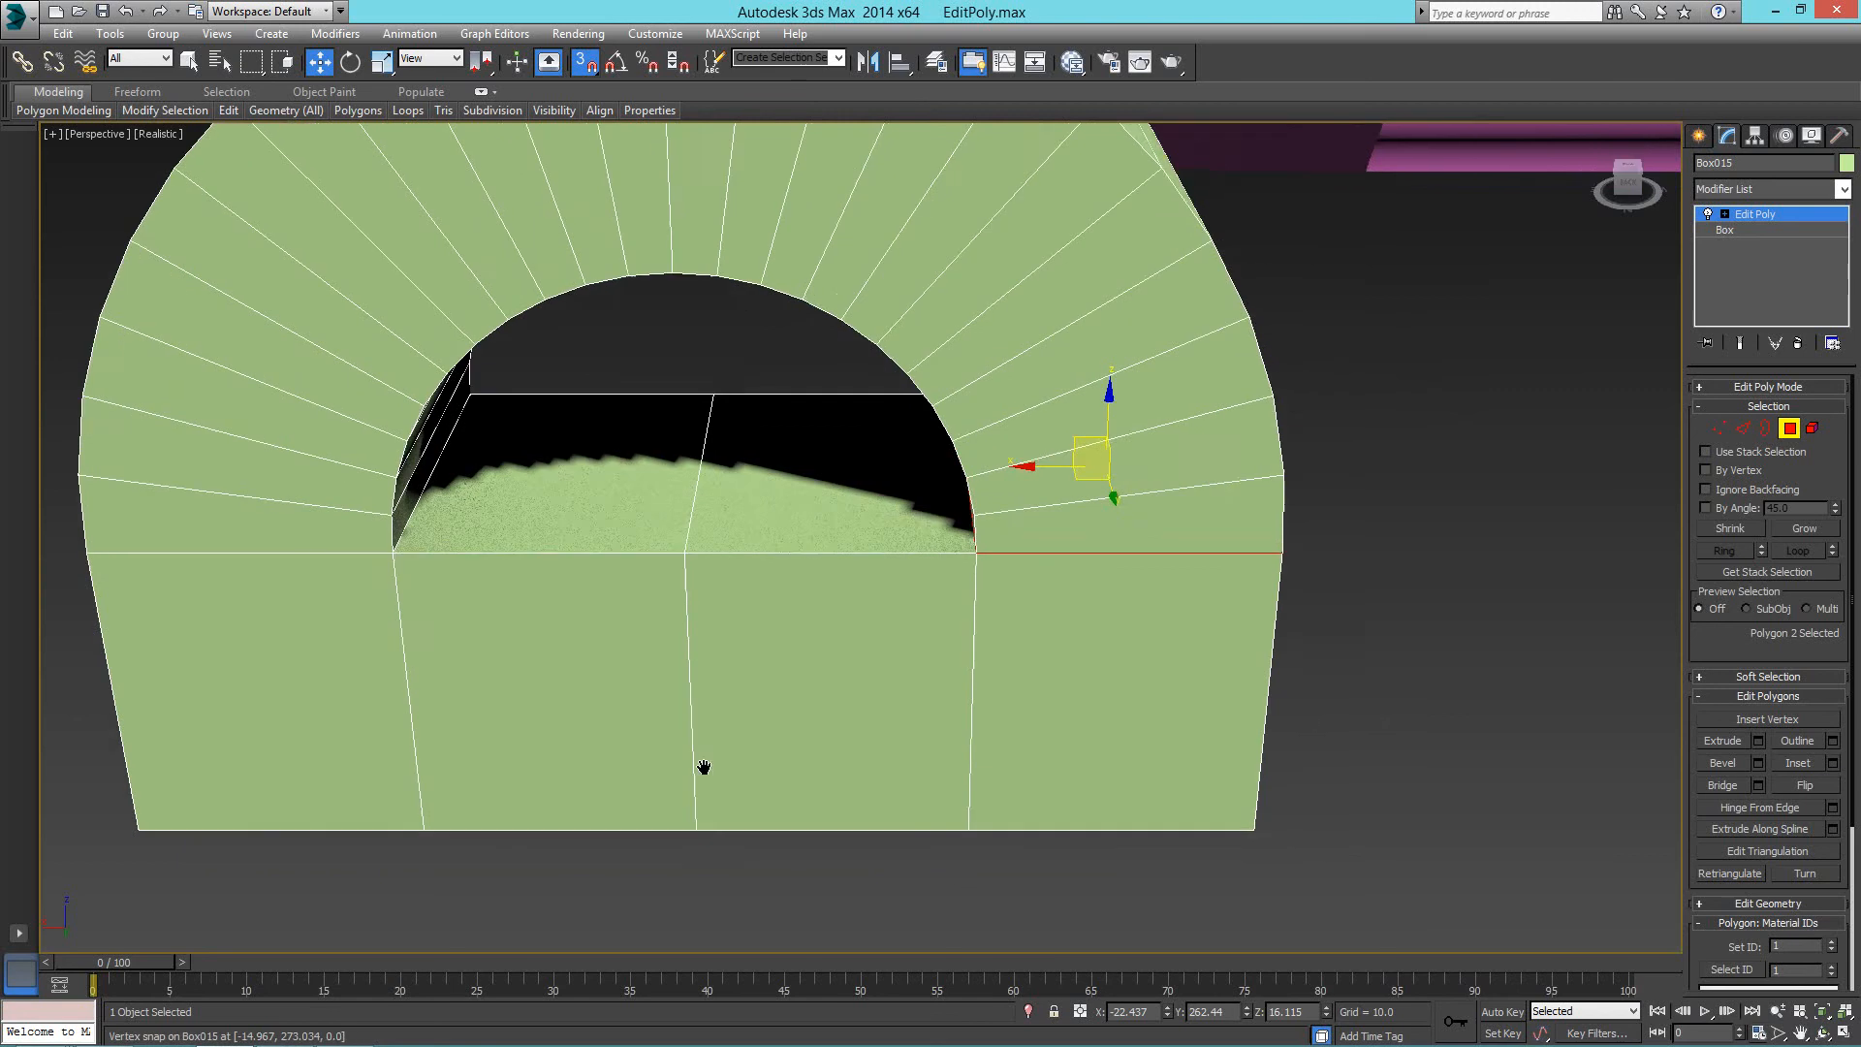
Delete the middle box element from under the arch.
scroll(703, 766, down, 2)
click(1812, 429)
click(707, 652)
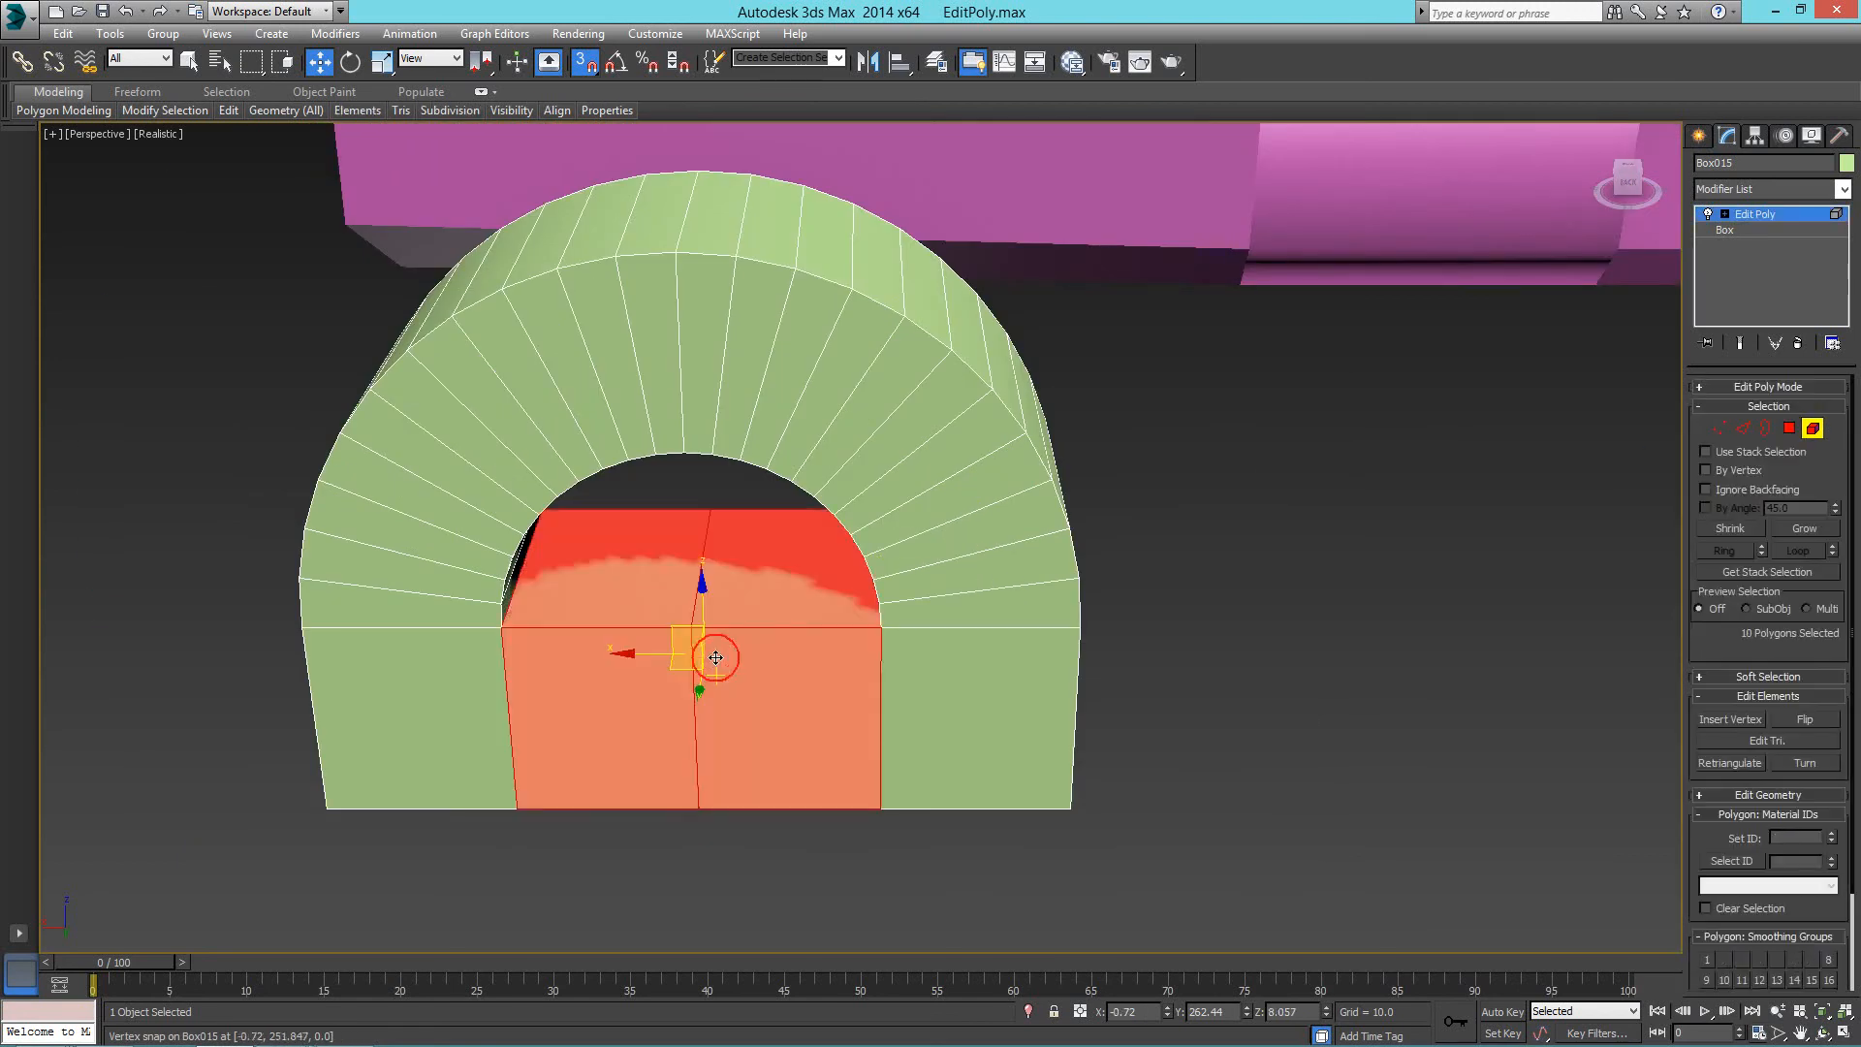
key(Delete)
alt+middle_drag(740, 700, 878, 671)
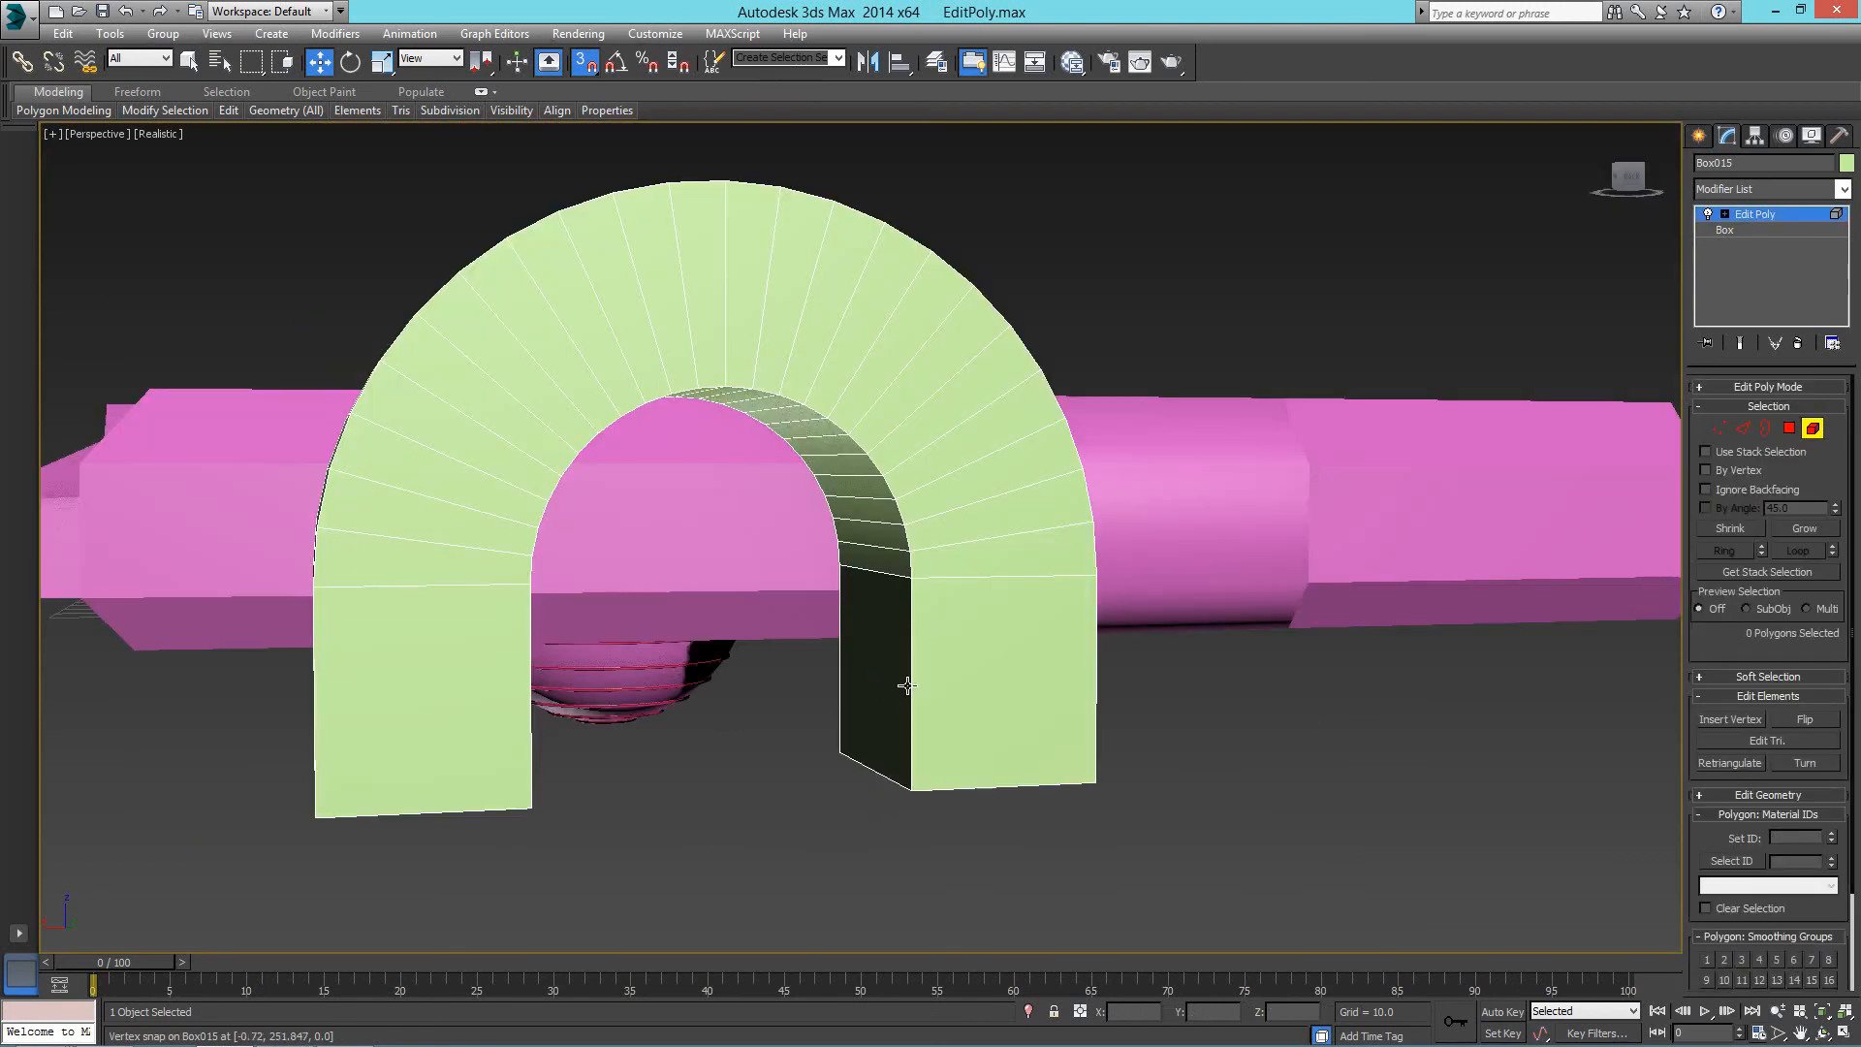
Turn snapping off and lower the separate cube element beneath the arch's free end by about 6 units.
click(946, 582)
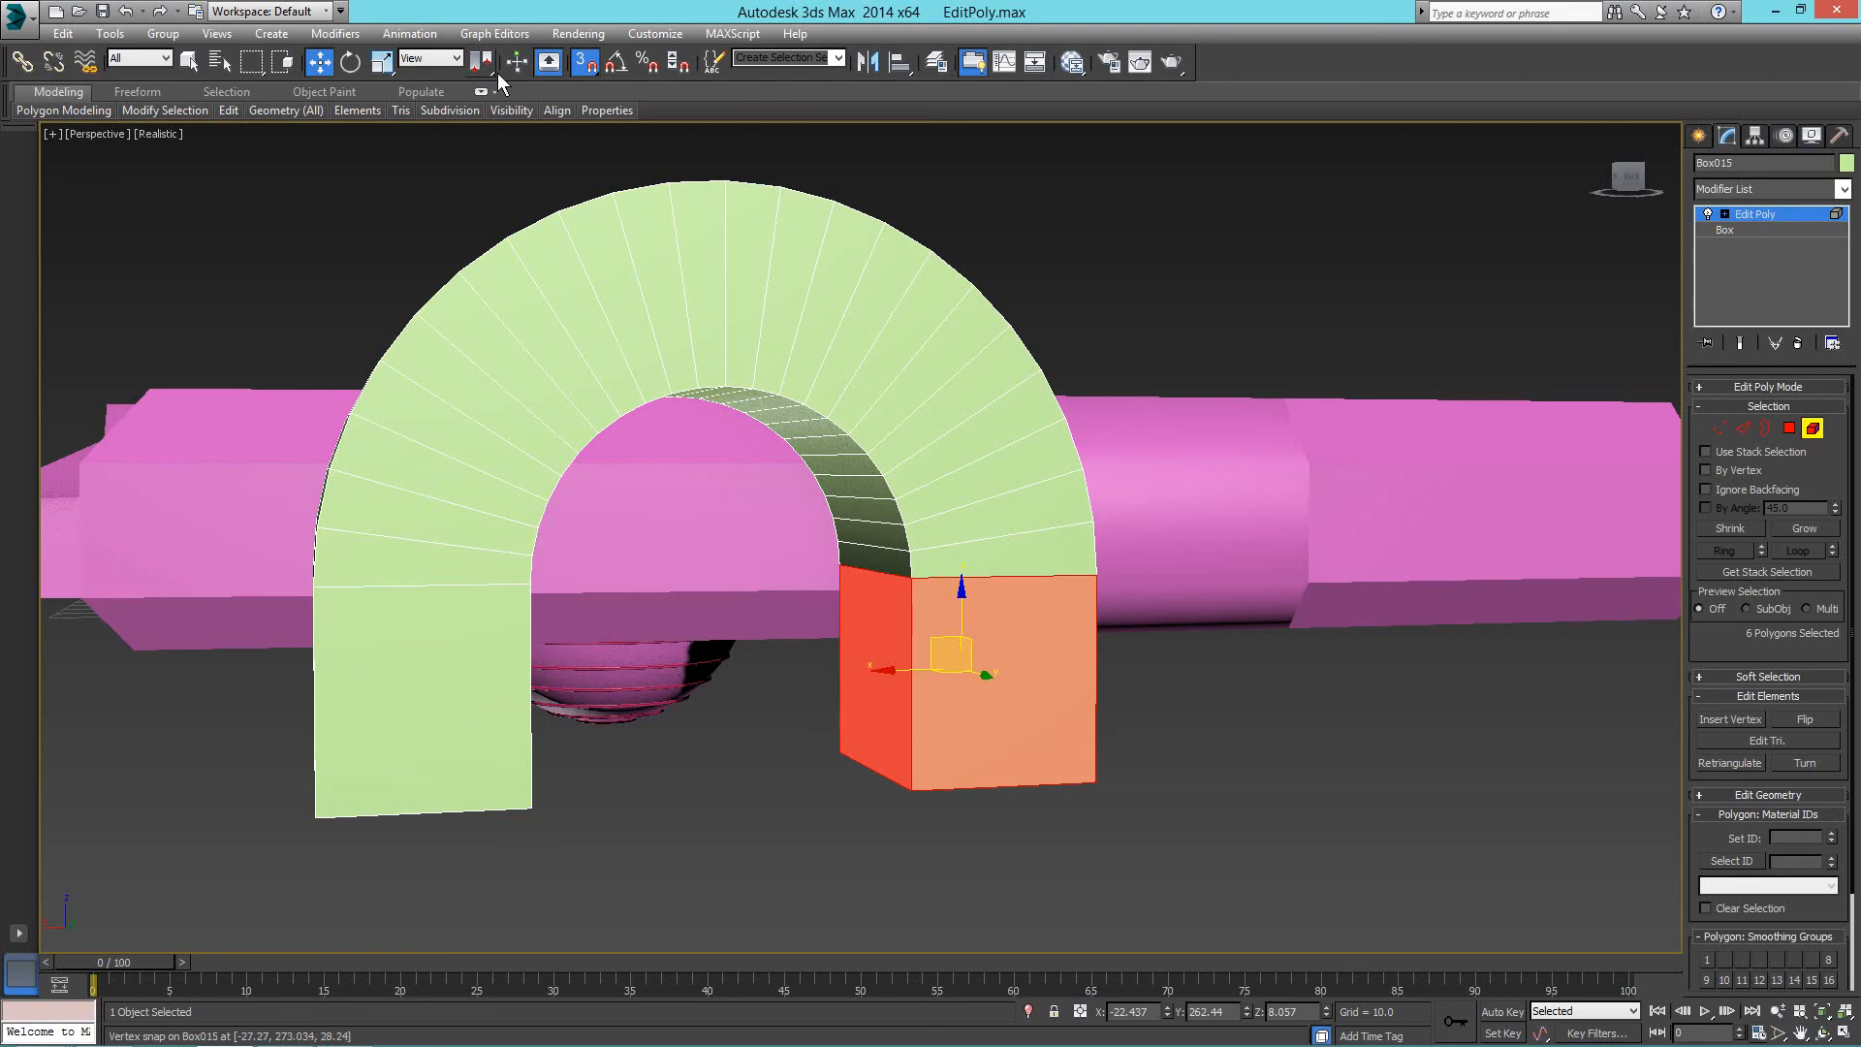
key(s)
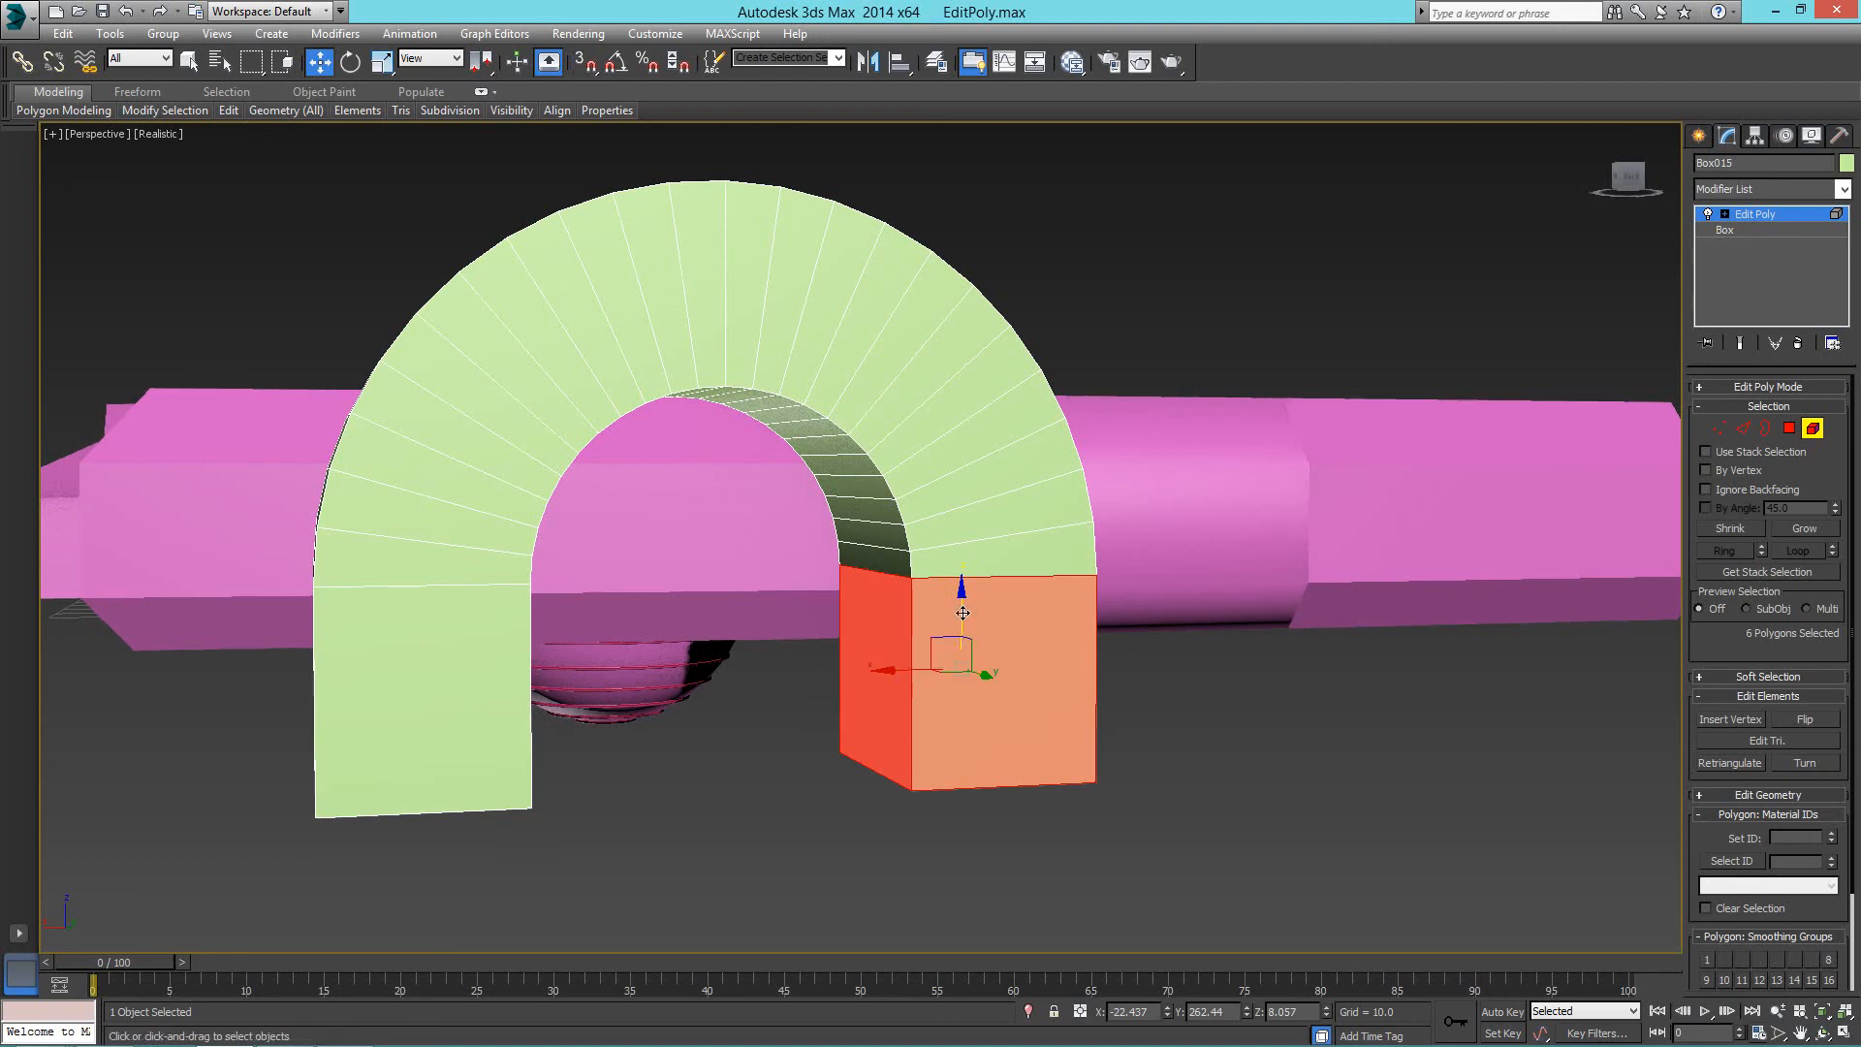
drag(962, 612, 968, 673)
alt+middle_drag(968, 673, 1063, 696)
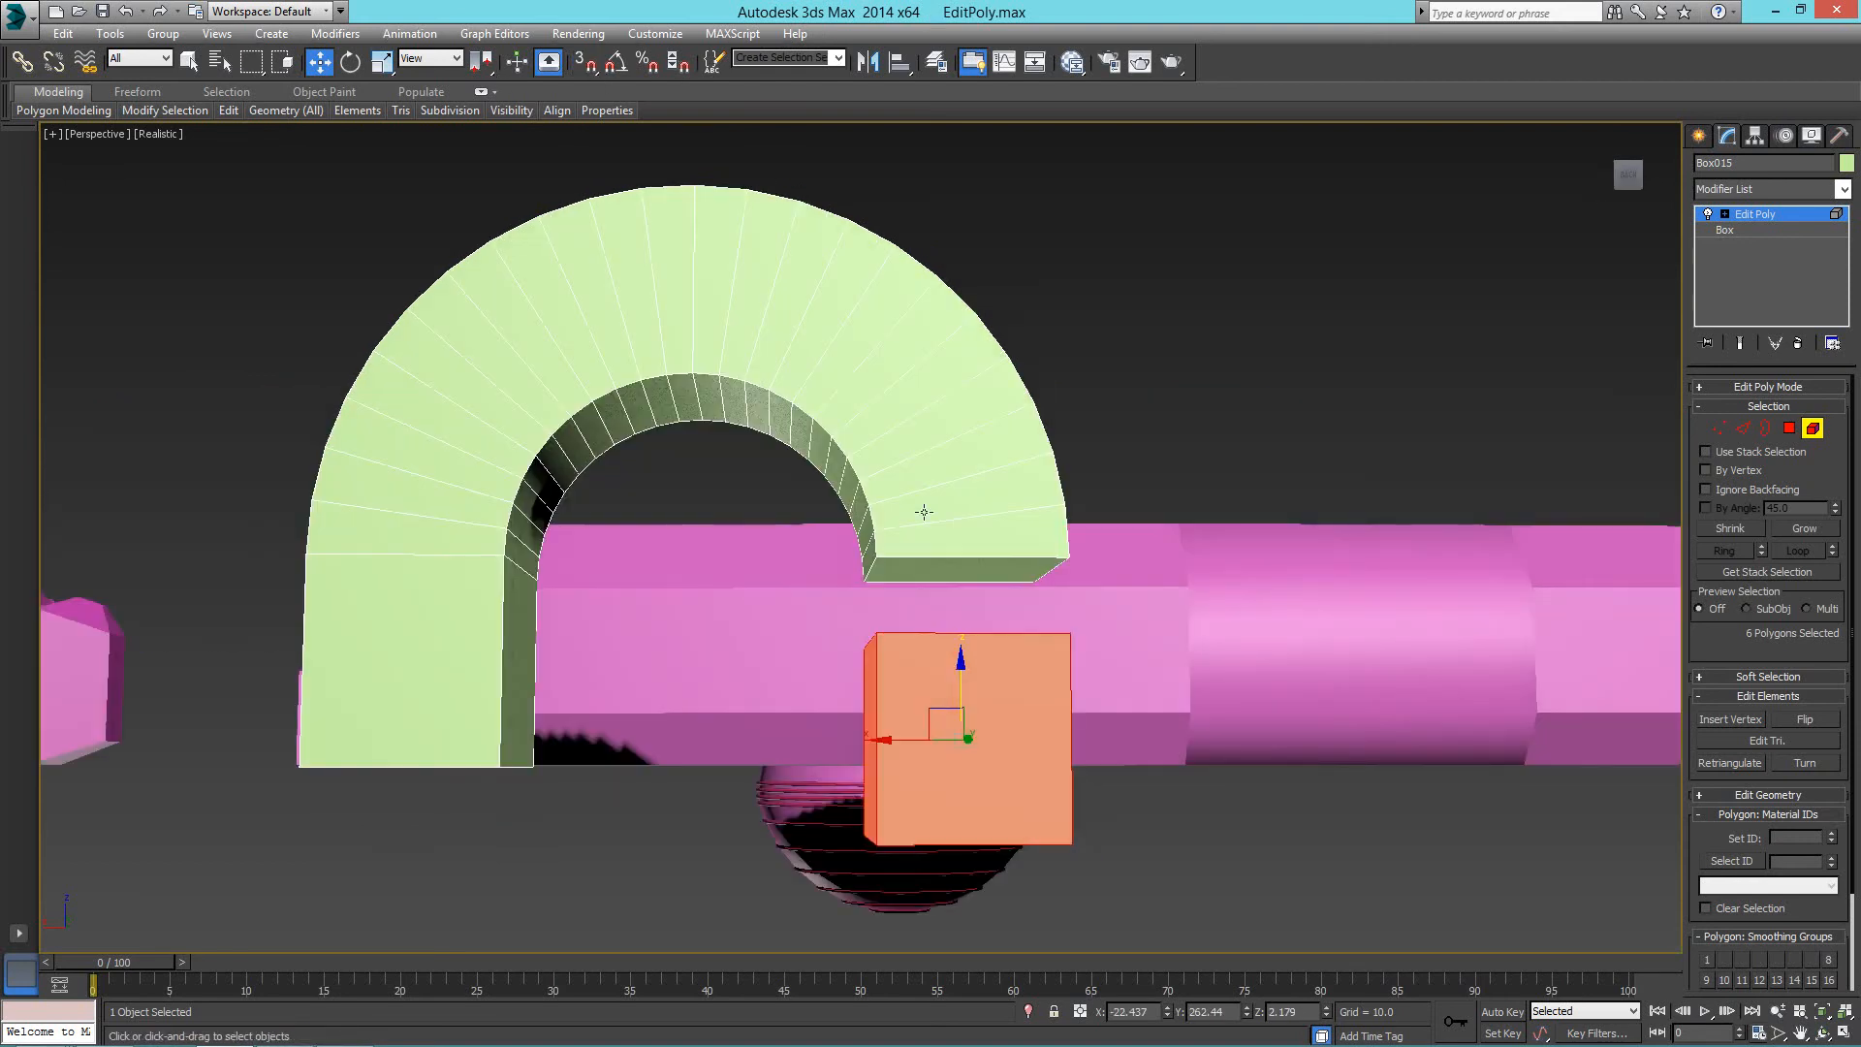
alt+middle_drag(924, 511, 1219, 787)
click(1219, 787)
Bridge the lowered cube's upper polygon with the polygon at the arch's free end.
click(1791, 429)
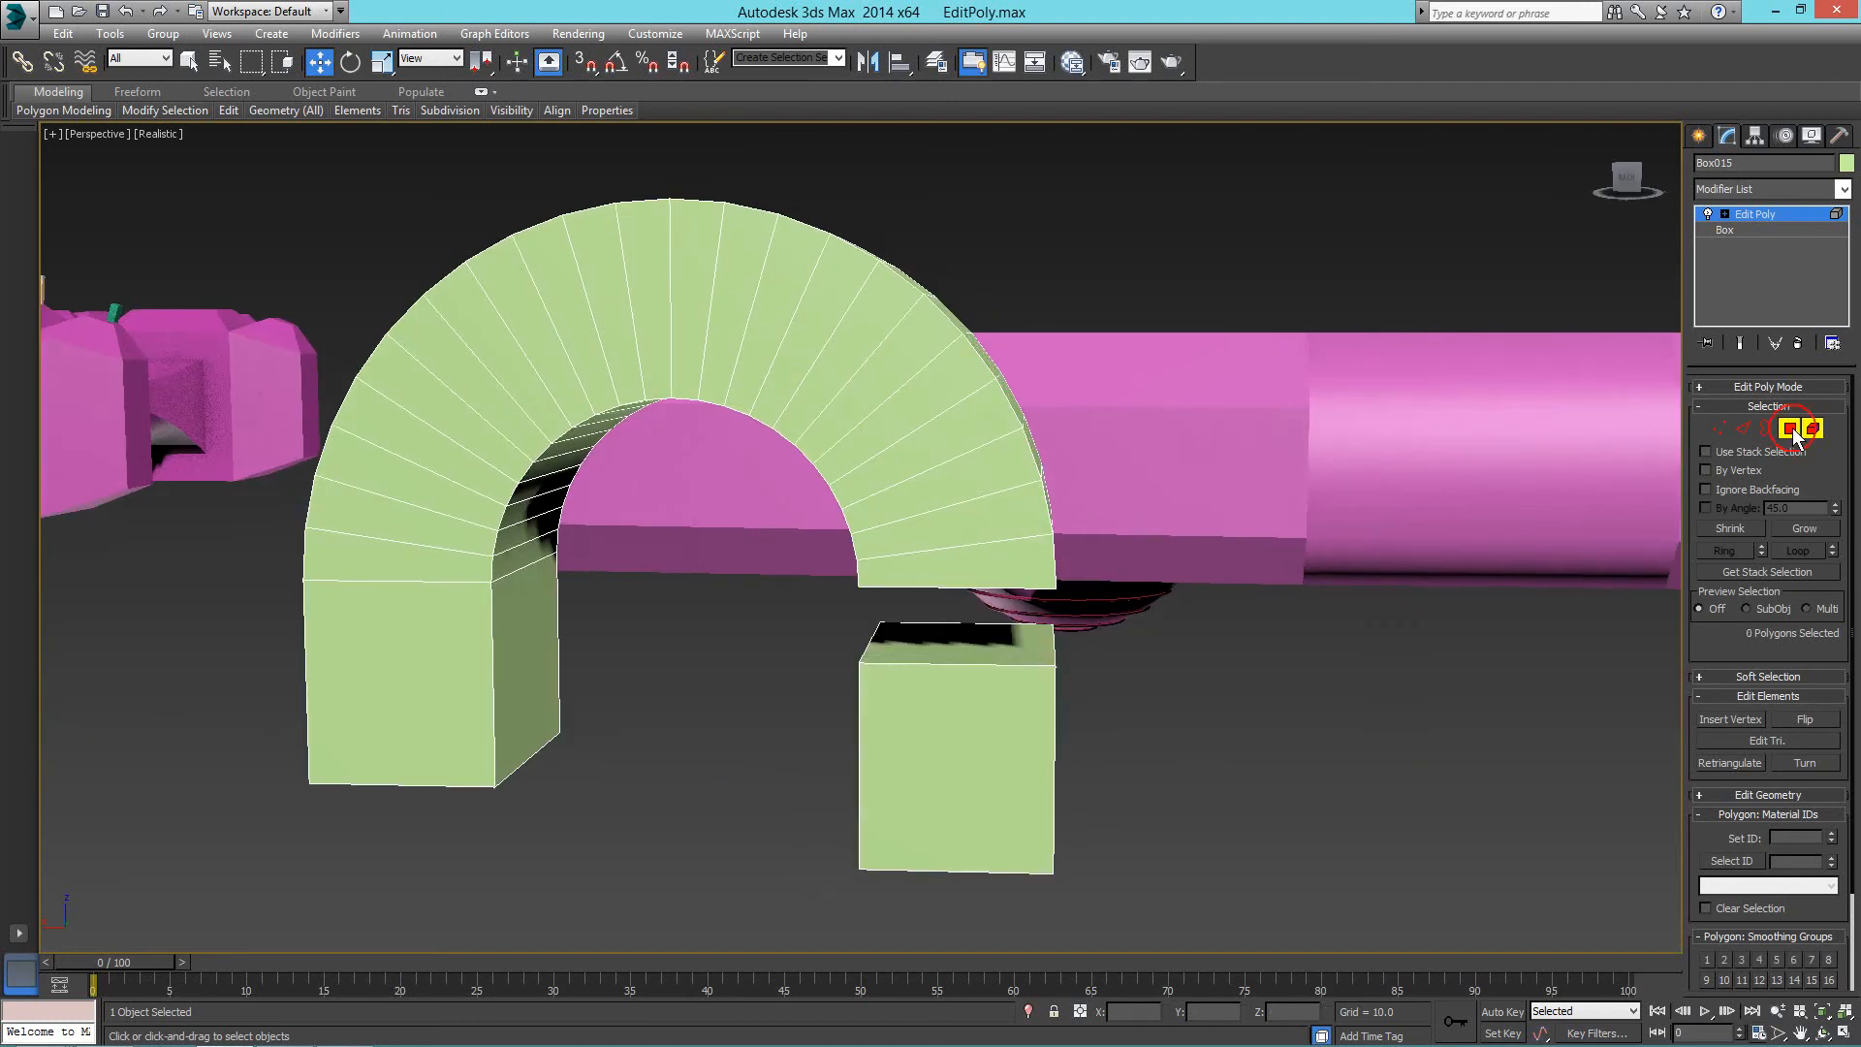
click(980, 634)
alt+middle_drag(989, 690, 1005, 623)
ctrl+click(965, 568)
click(1724, 789)
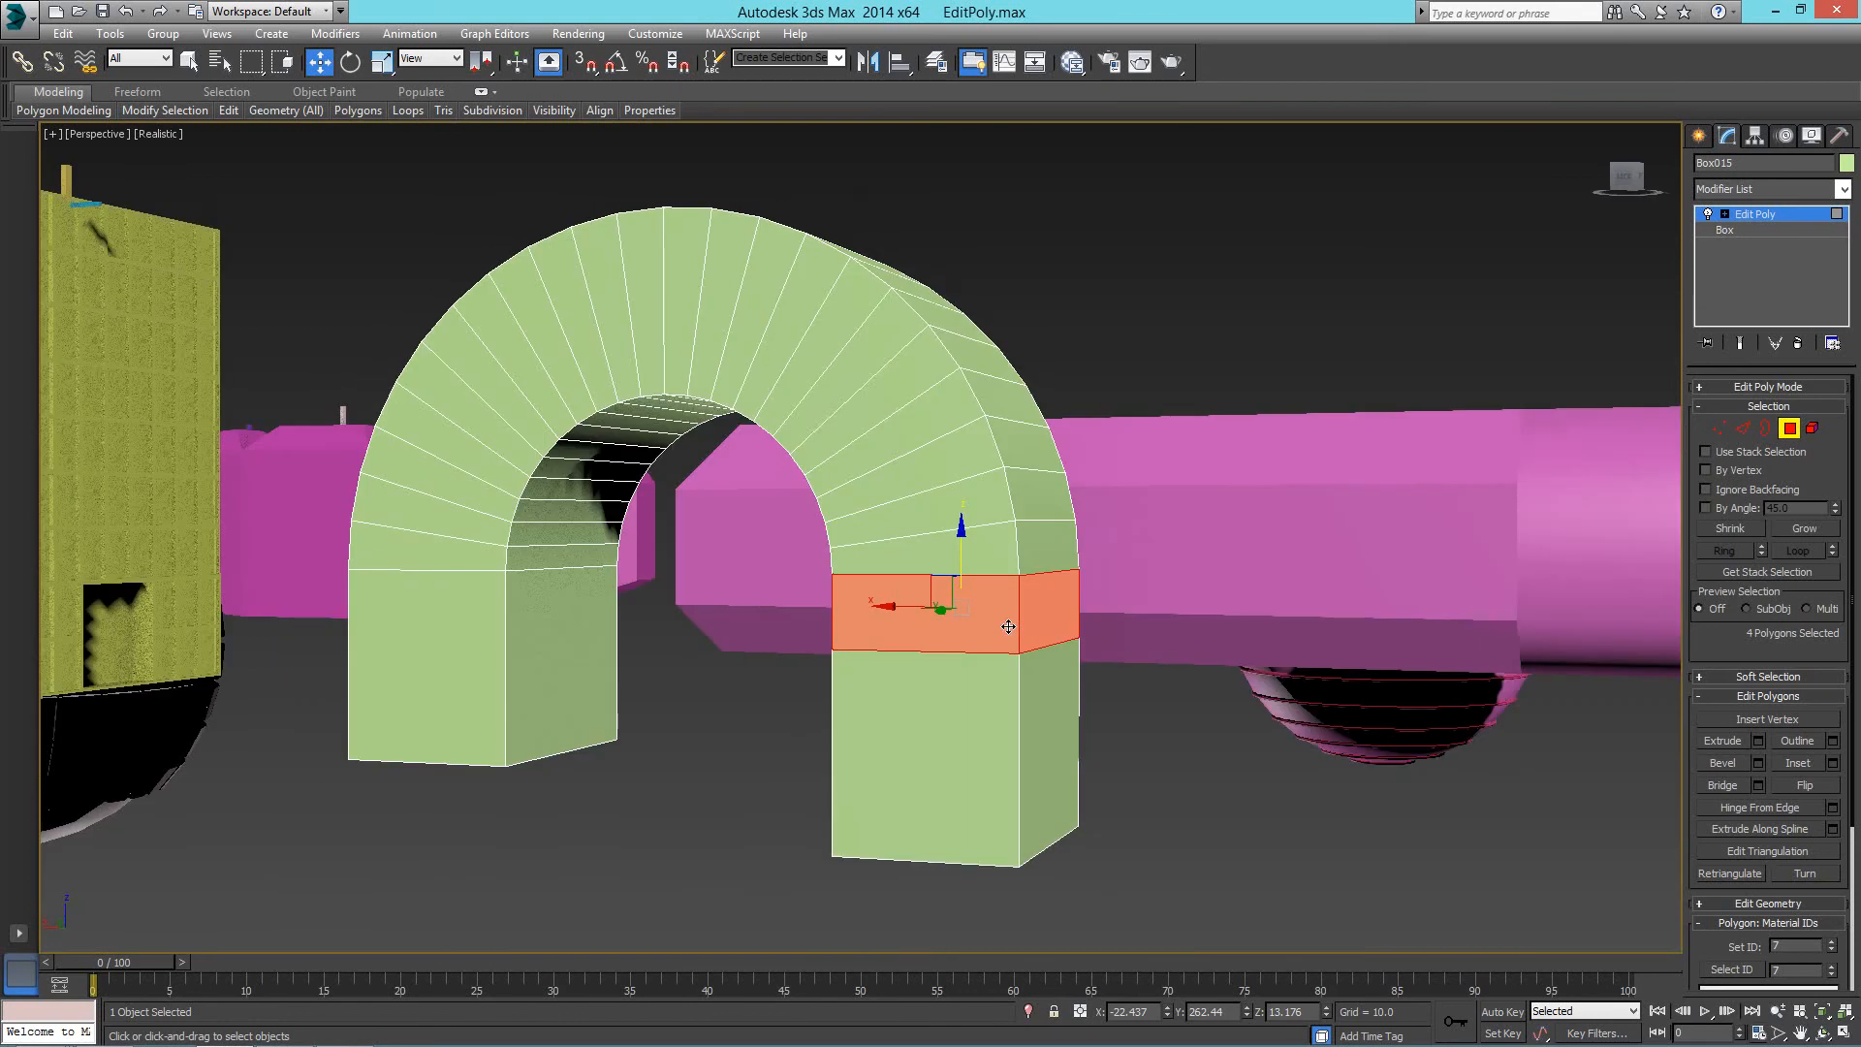
Remove the edge loop where the bridged section meets the lowered cube.
scroll(1007, 632, up, 3)
key(2)
double_click(958, 659)
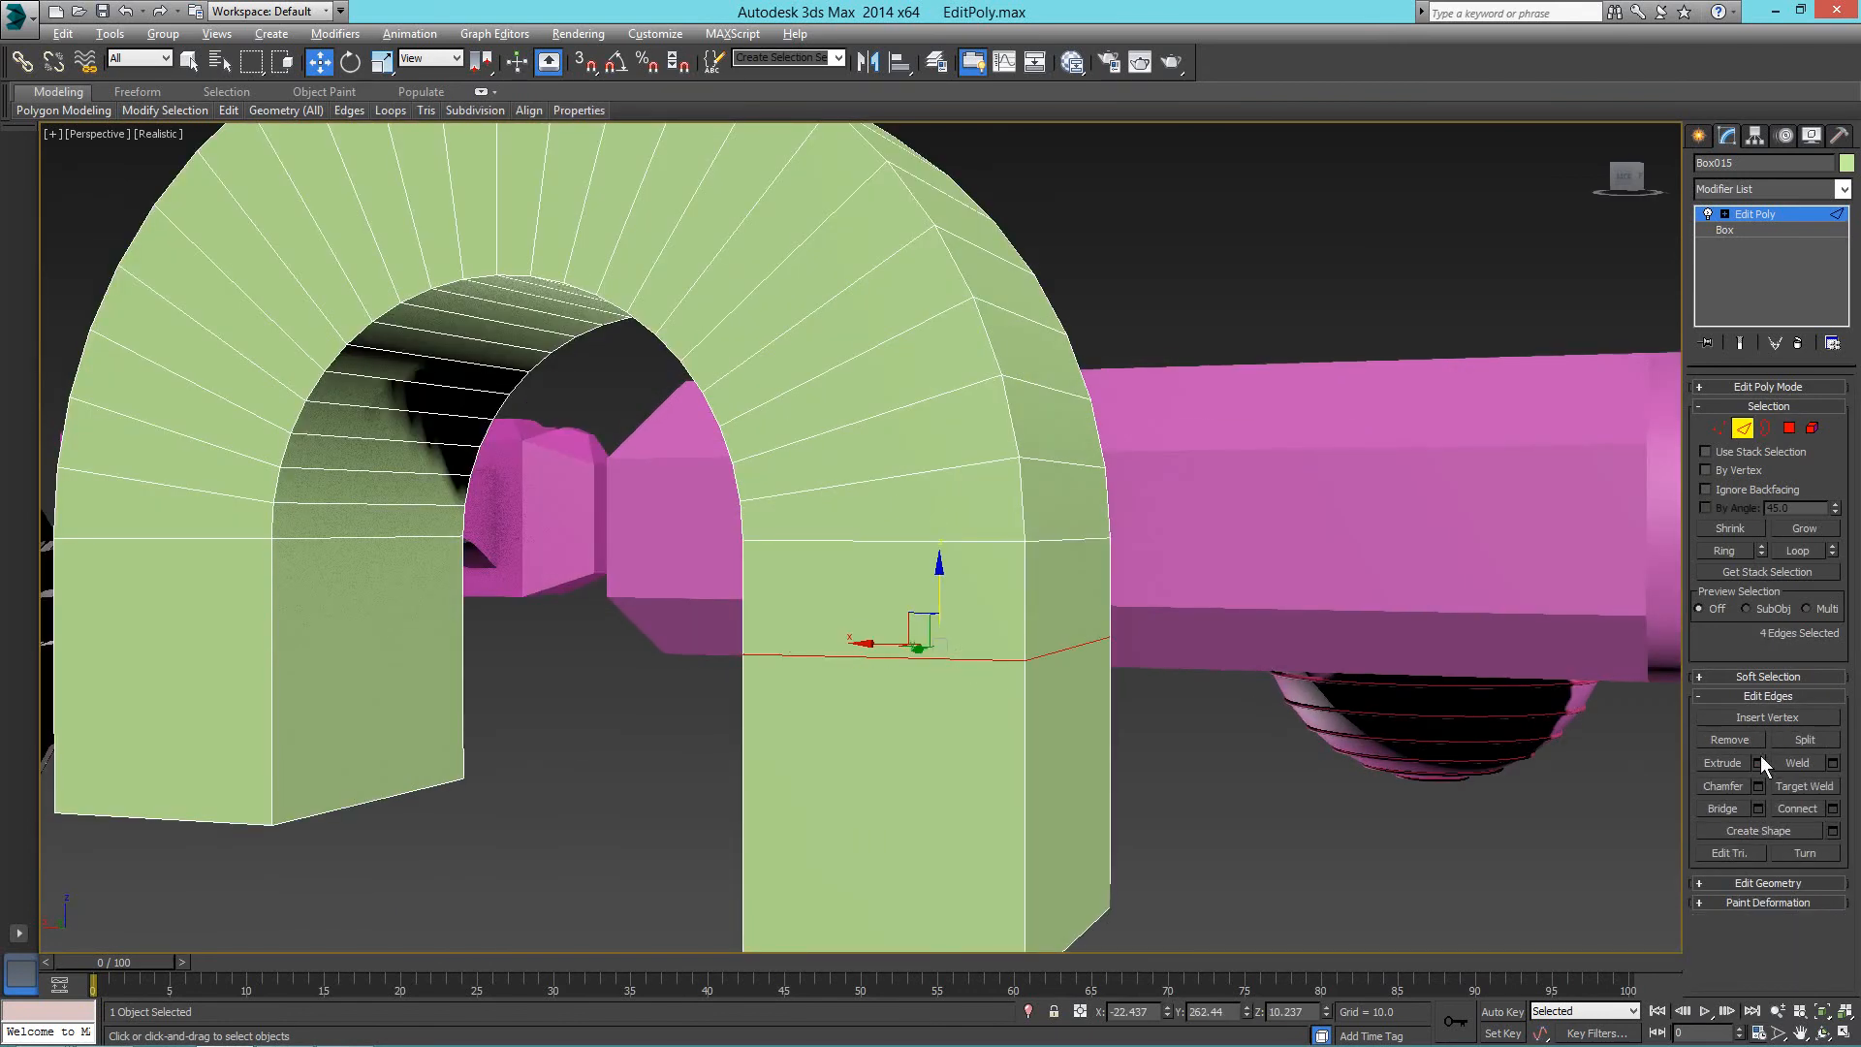
click(1742, 737)
middle_drag(857, 775, 920, 719)
Snap the longer leg's bottom vertices vertically to the height of the other leg's base, and leave vertex editing.
key(1)
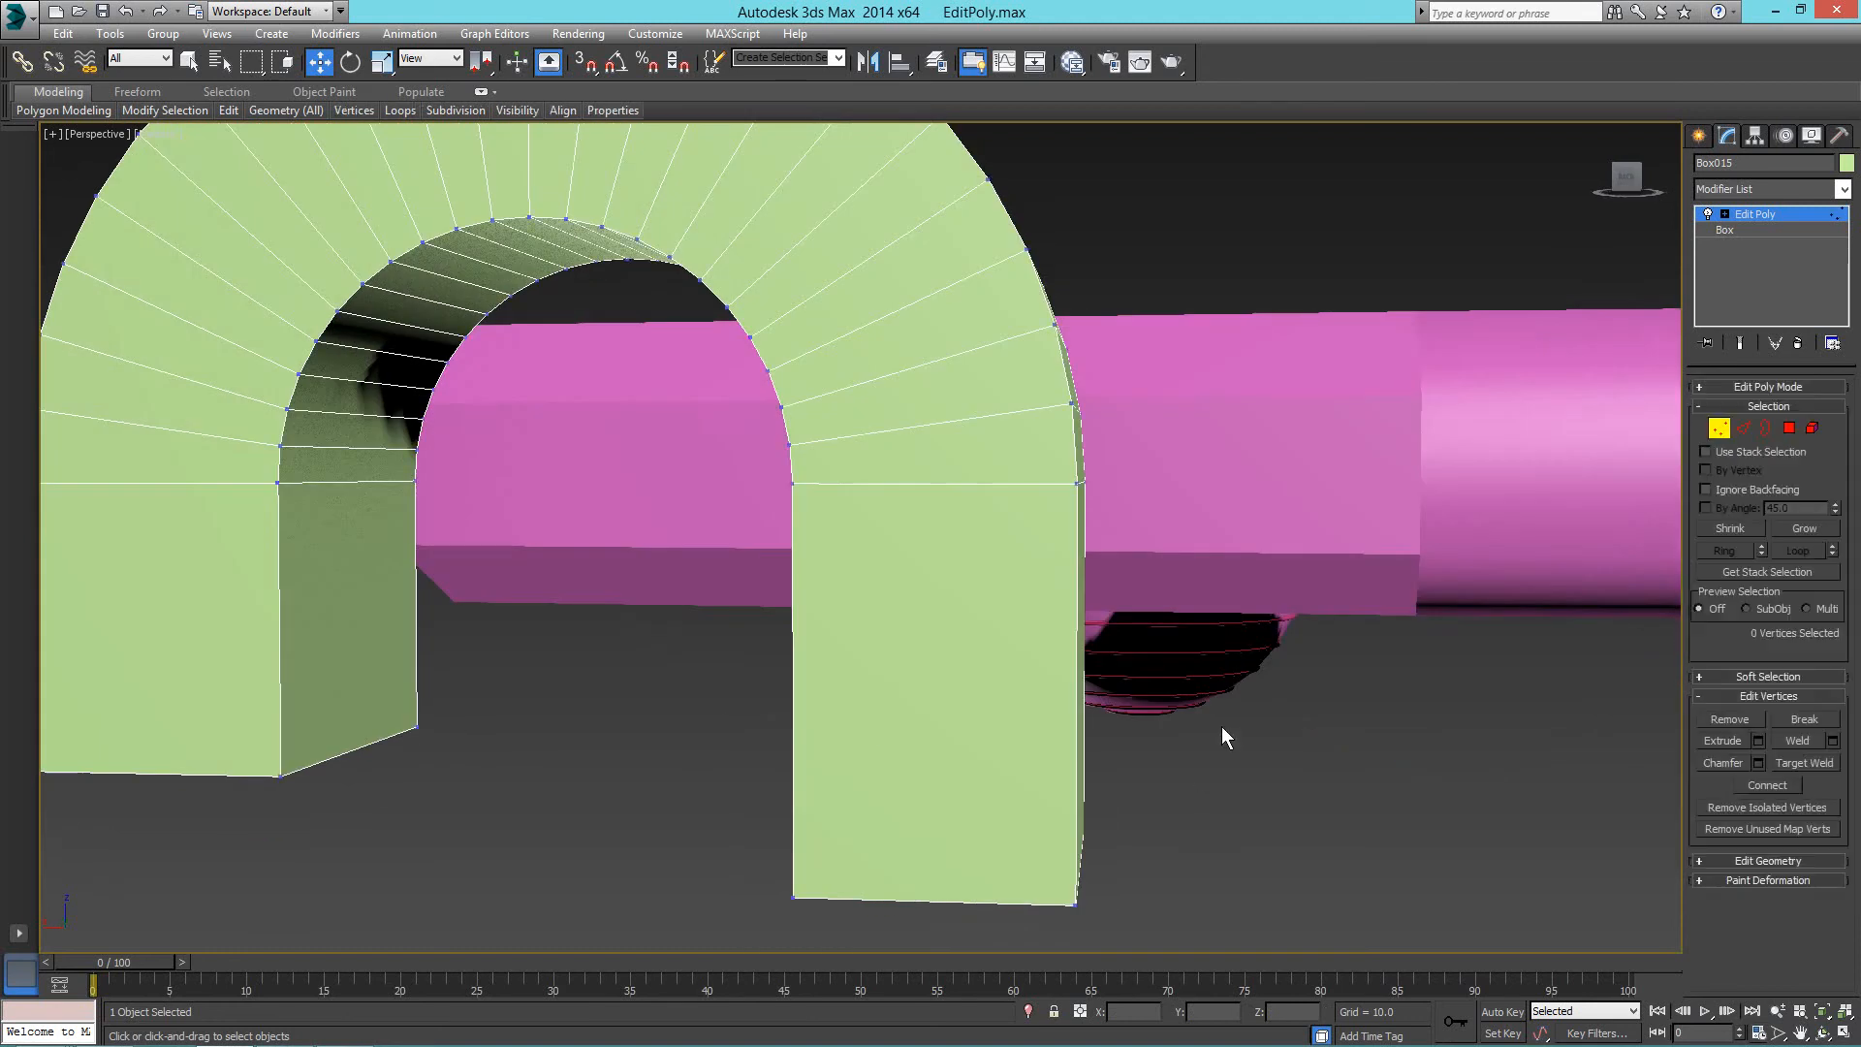
drag(1222, 727, 625, 927)
scroll(655, 834, down, 3)
click(585, 61)
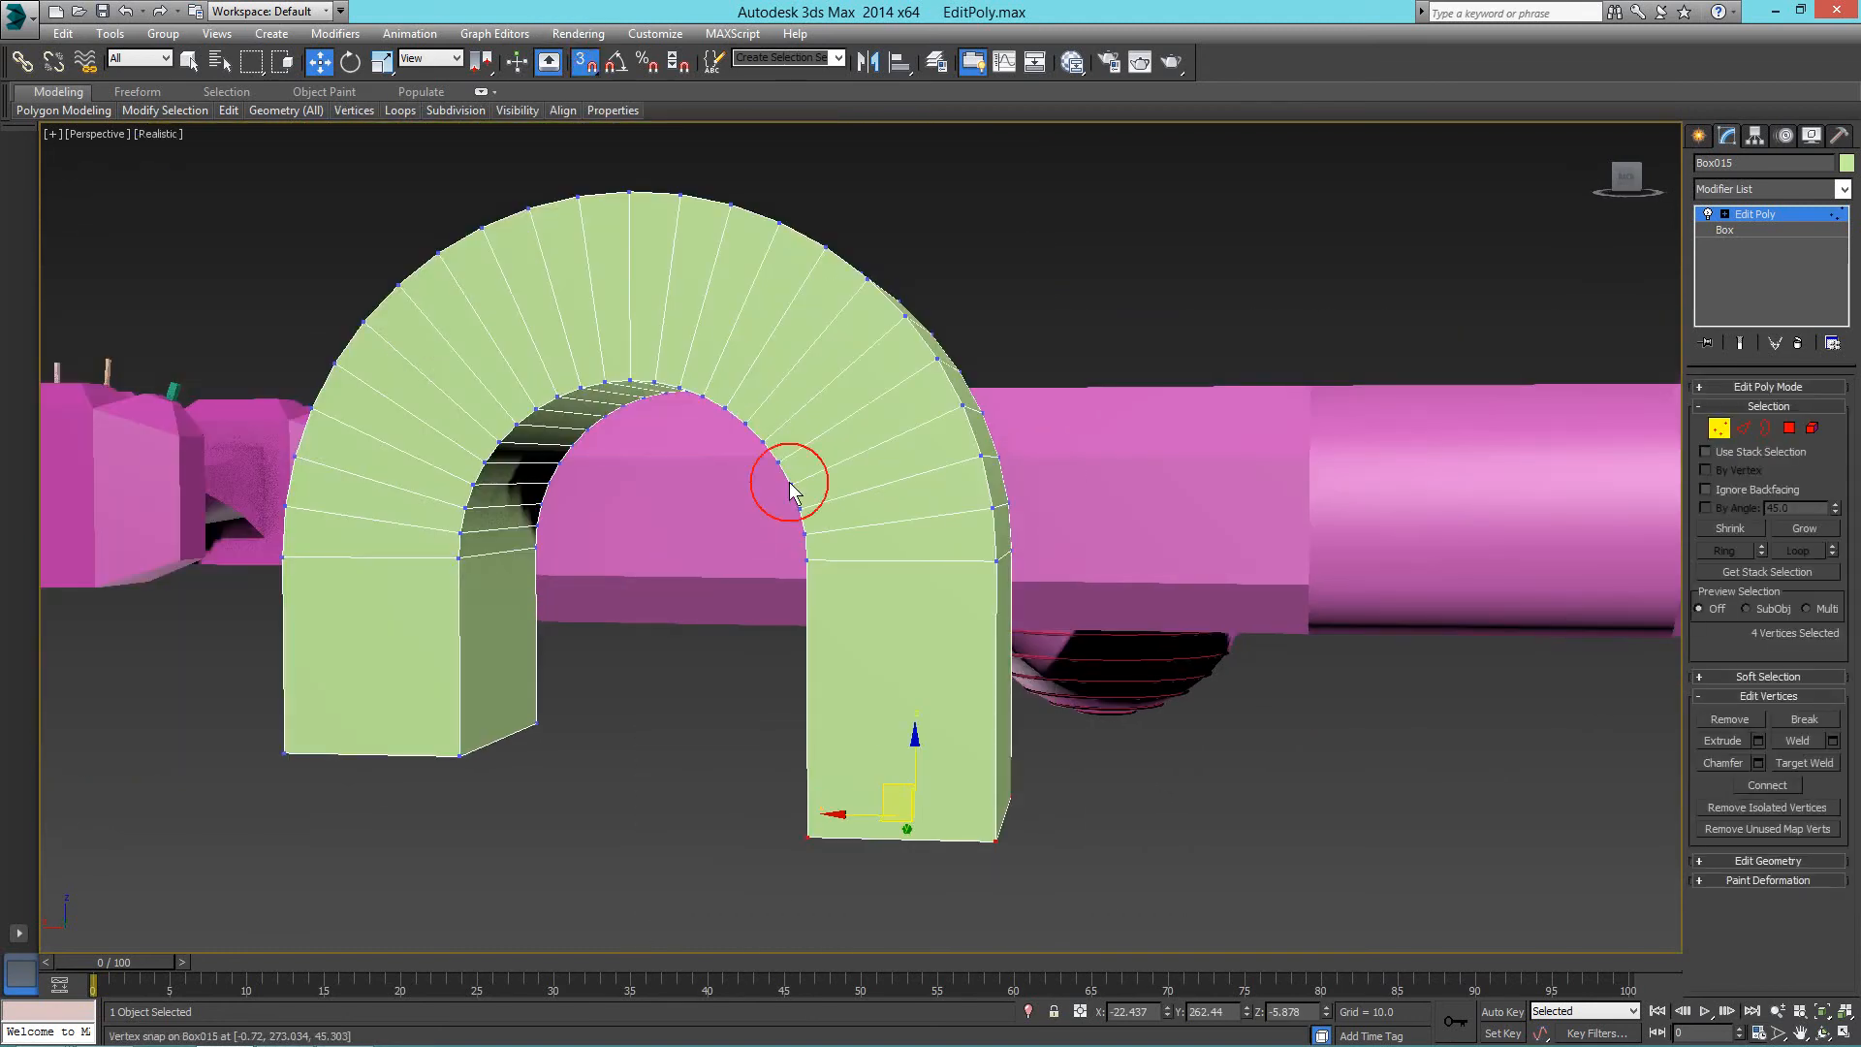
drag(877, 775, 419, 796)
right_click(418, 796)
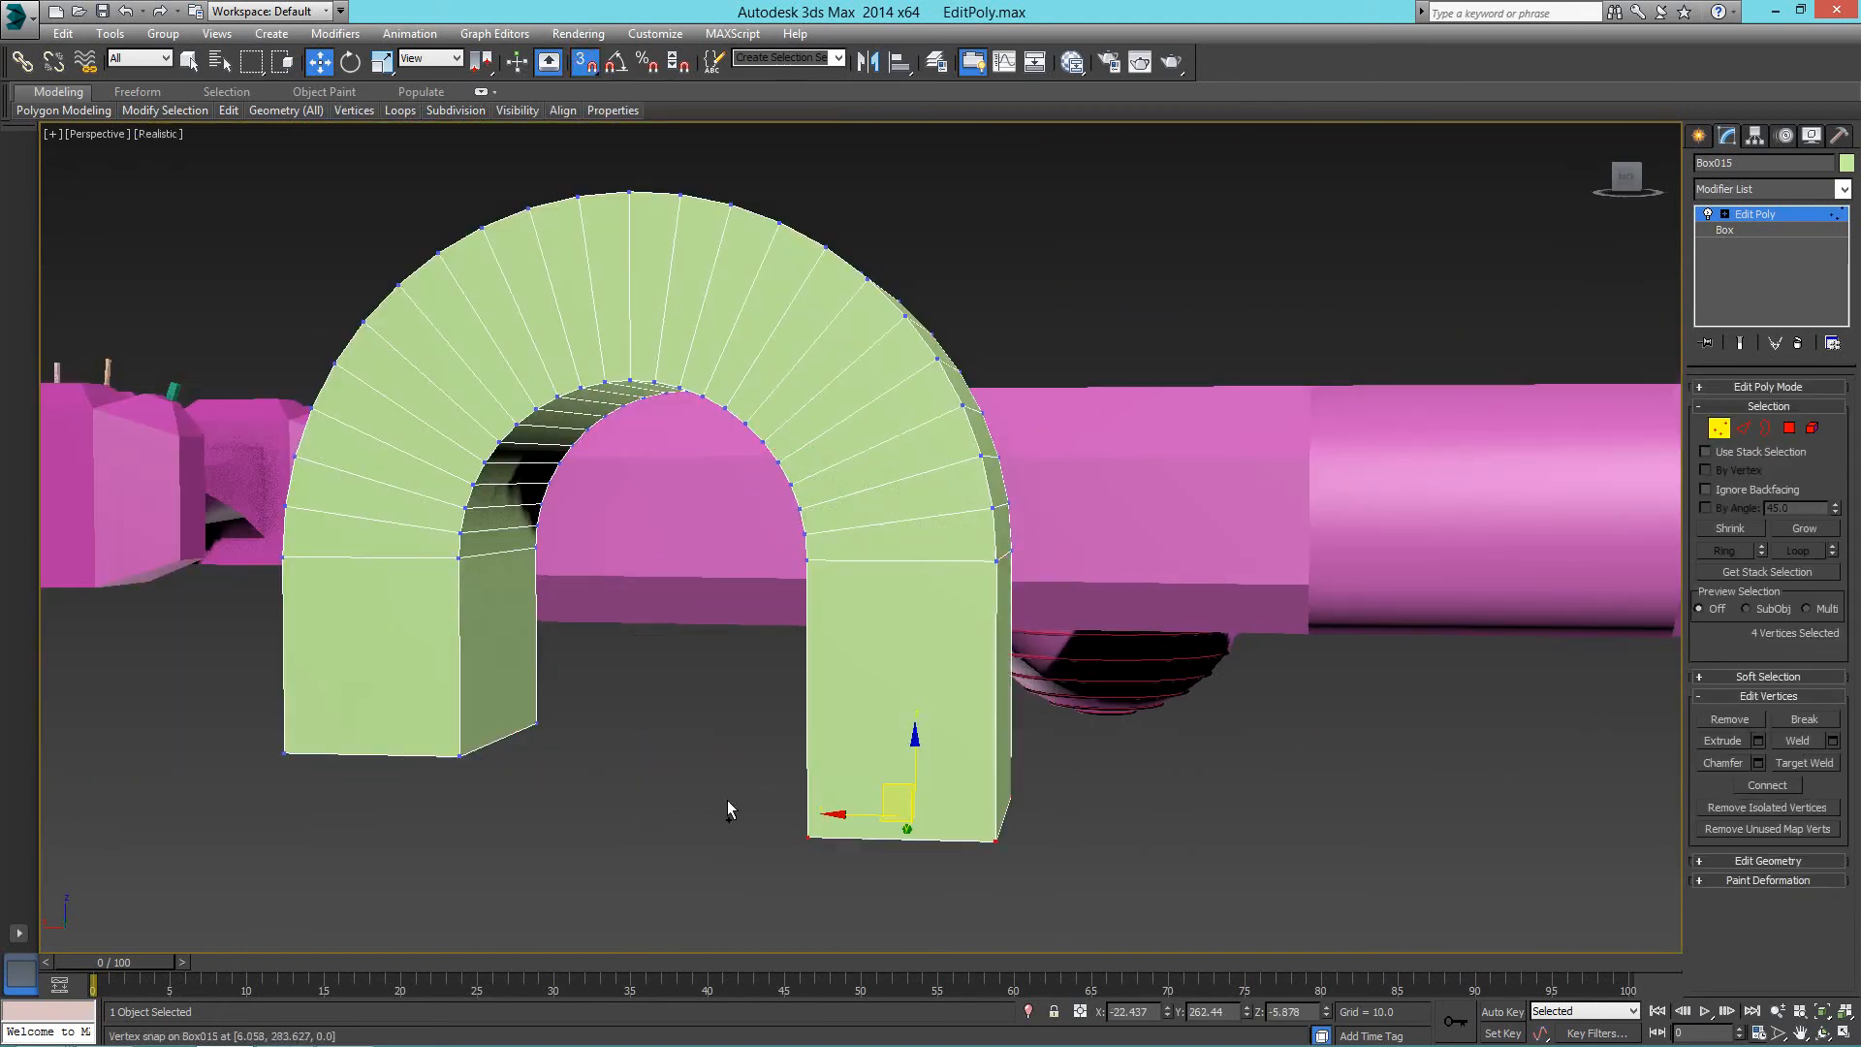
shift+right_click(856, 736)
click(839, 720)
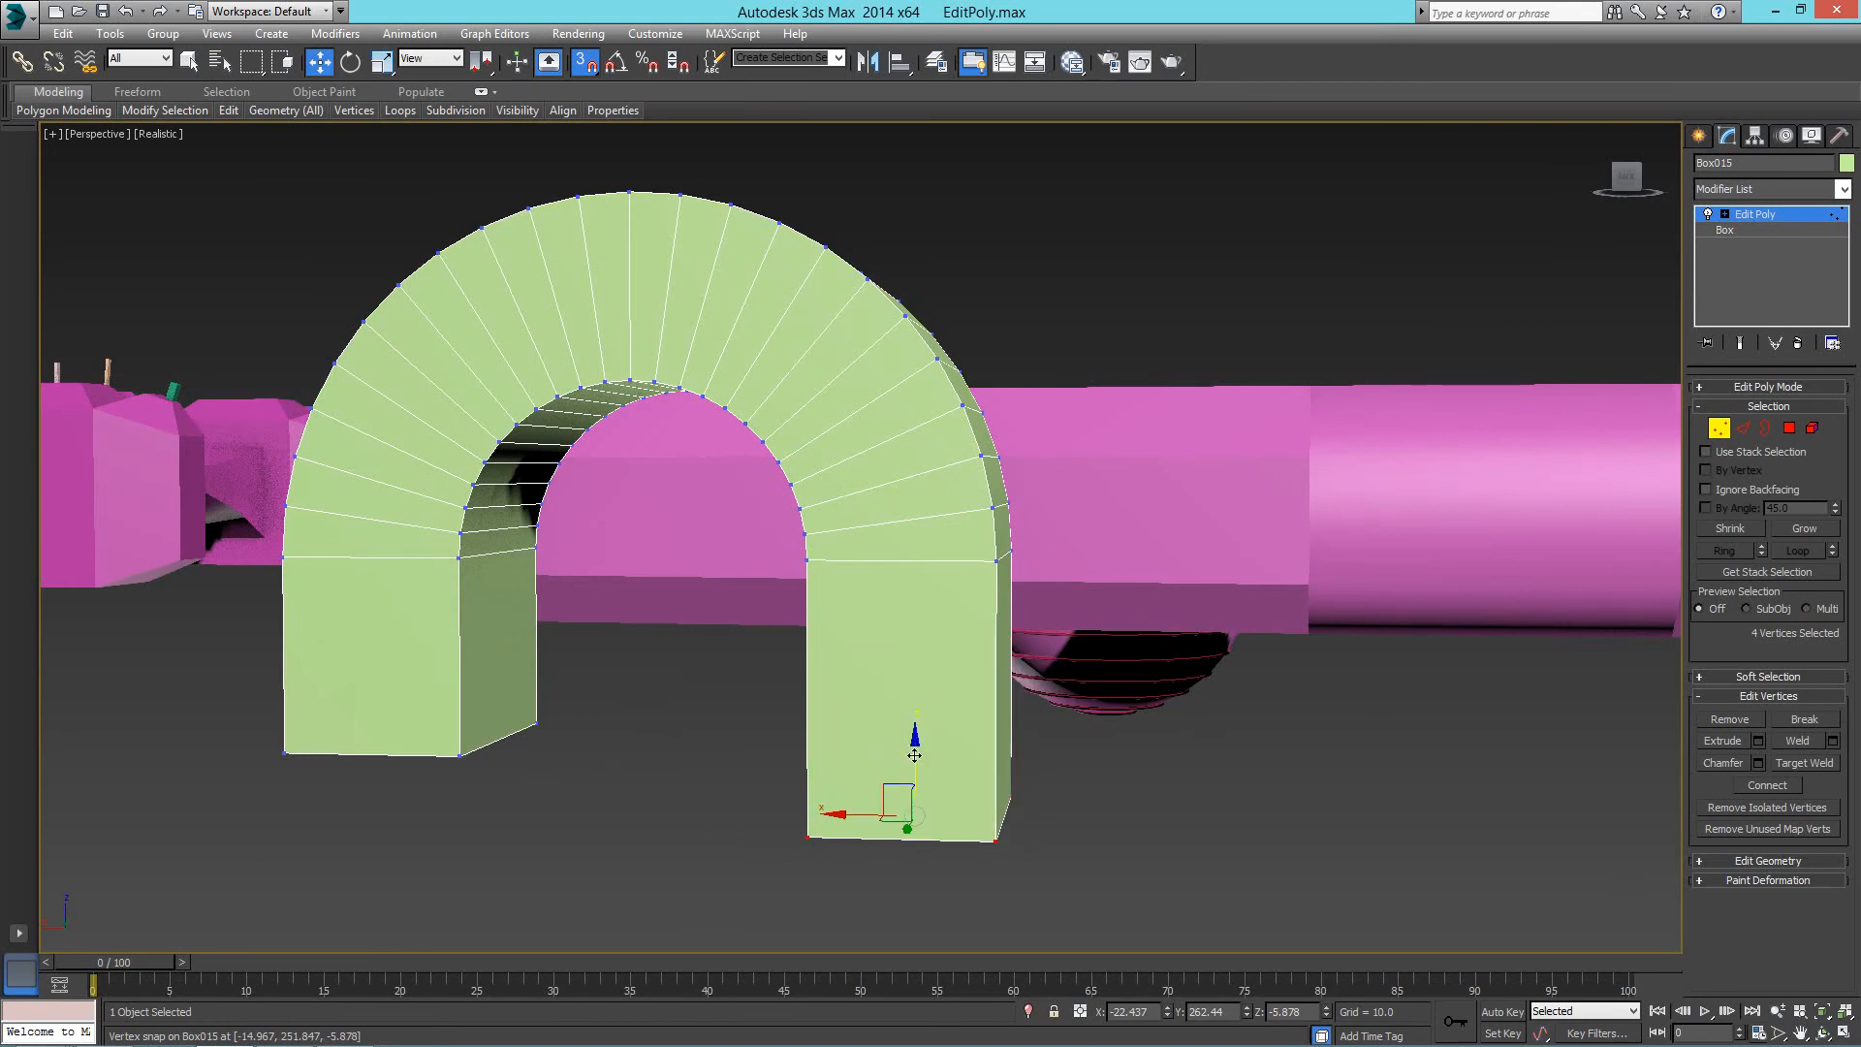
drag(914, 742, 523, 737)
alt+middle_drag(724, 730, 687, 673)
click(737, 683)
scroll(729, 671, down, 2)
right_click(687, 673)
click(658, 649)
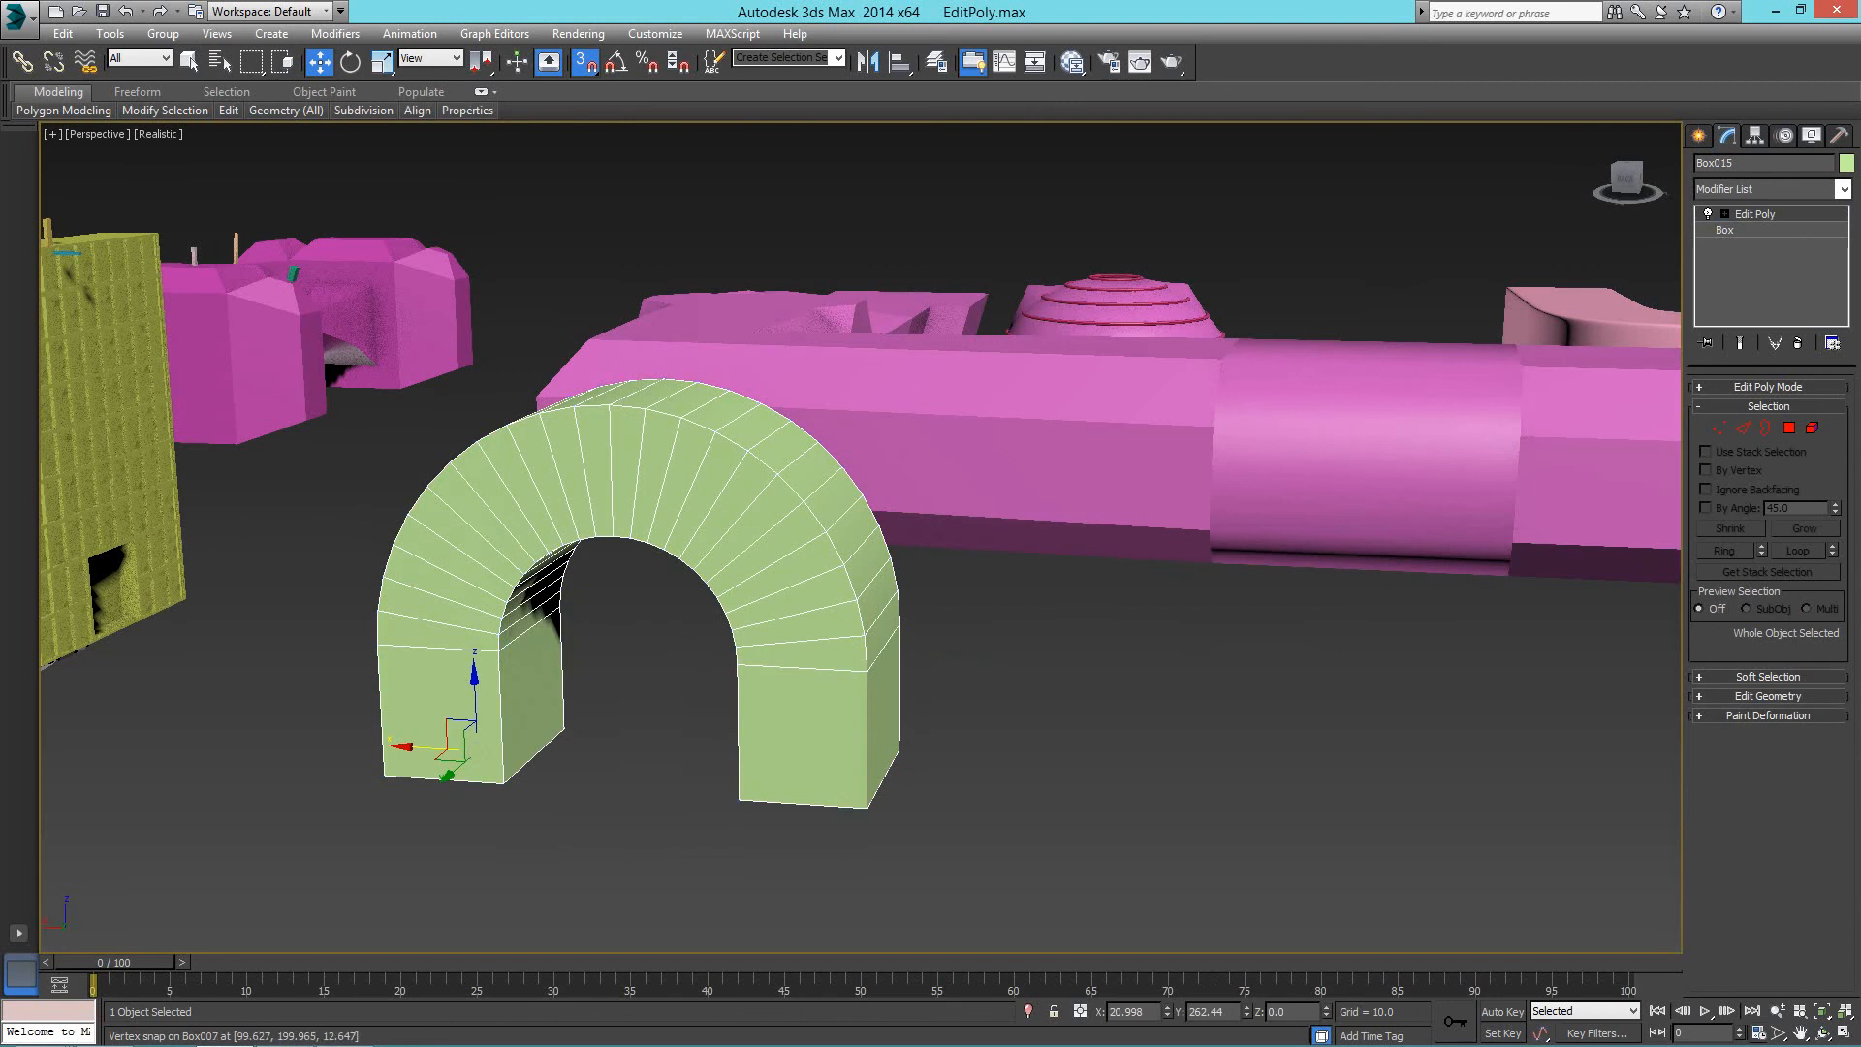
Switch to the FreeMind mind map, shift the Extrude Along Spline node to adjust its spacing, and hide the map.
key(alt+Tab)
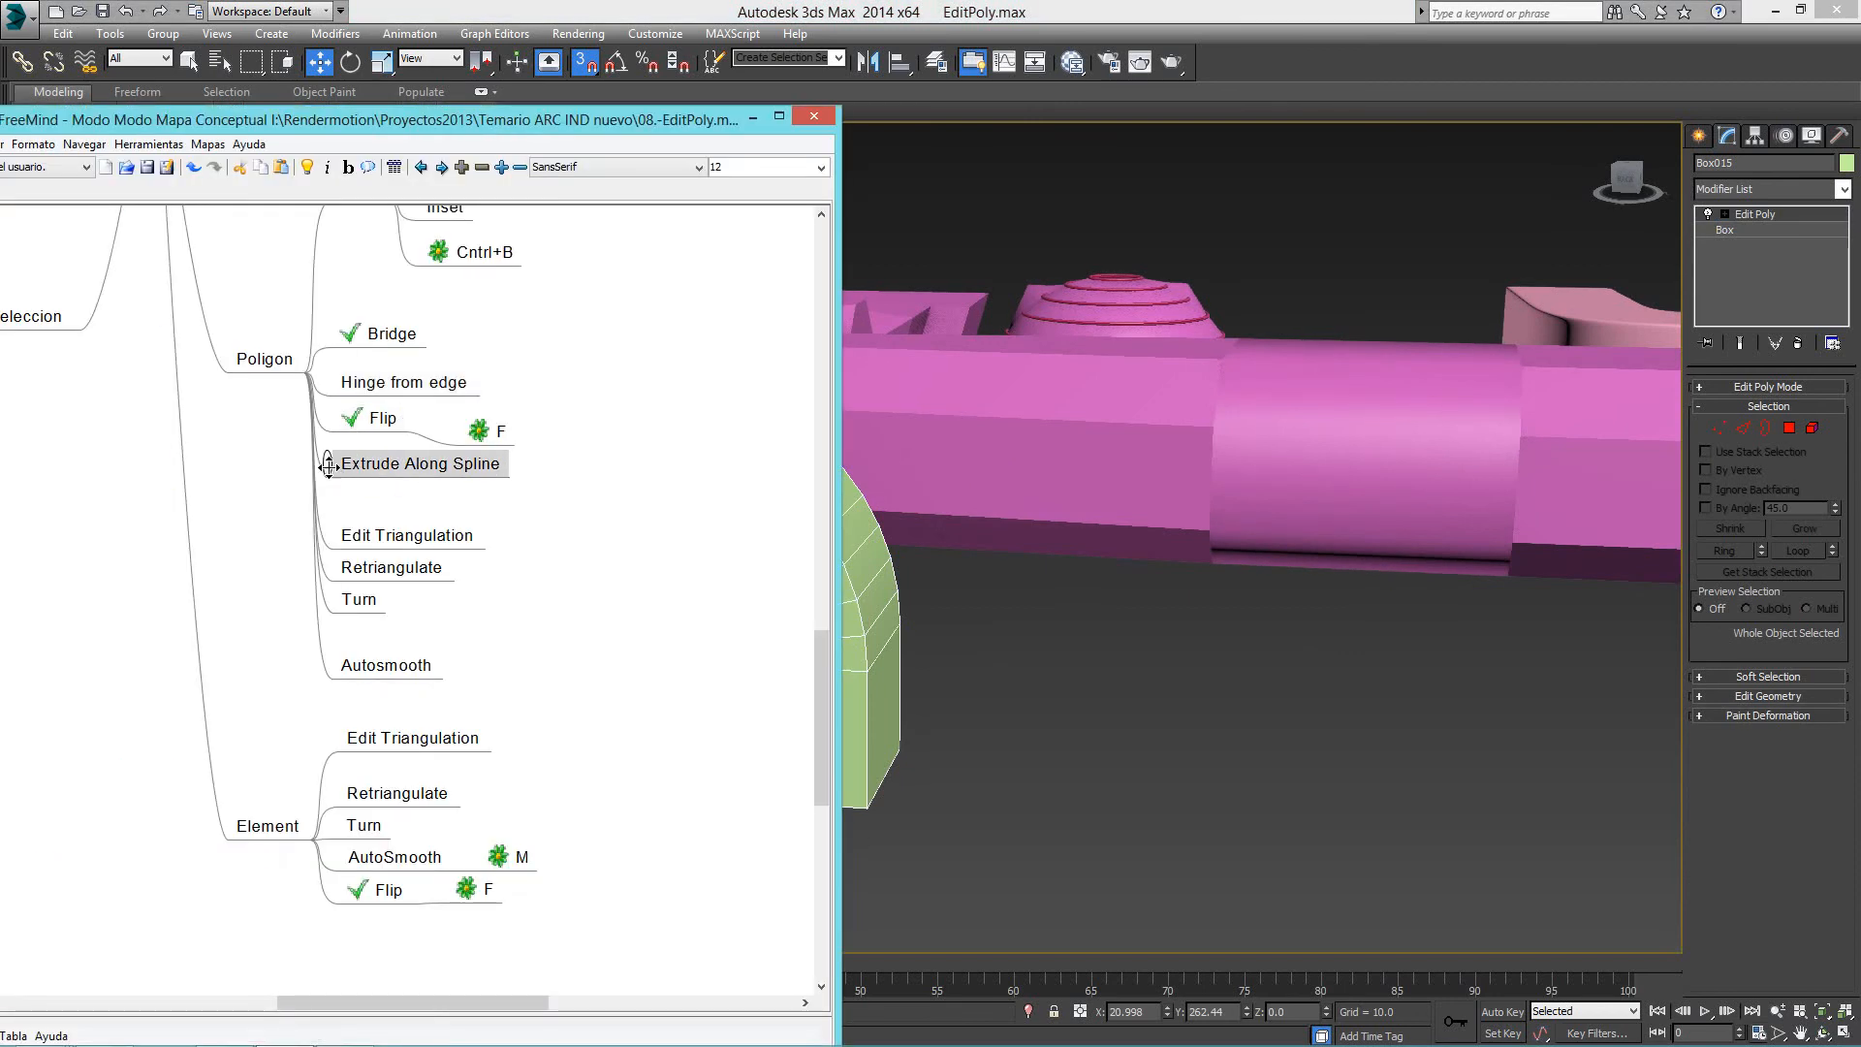
drag(329, 470, 329, 411)
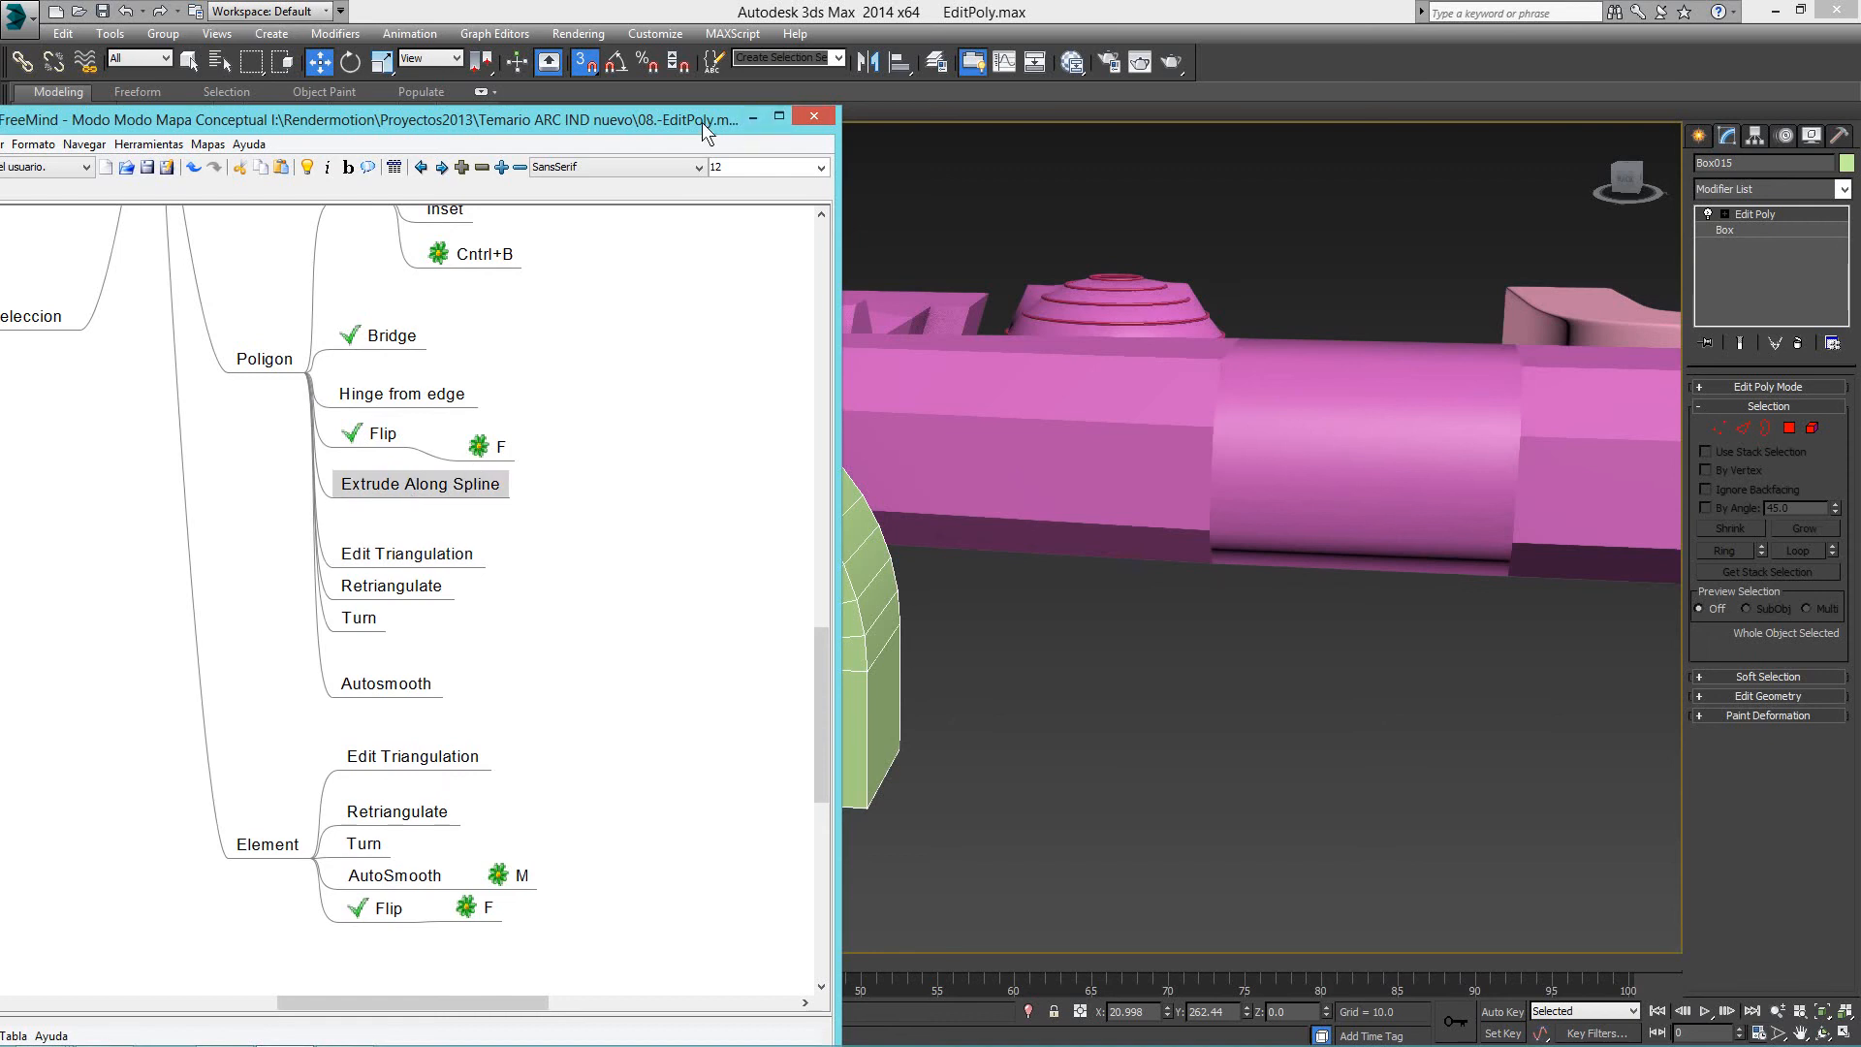
click(752, 116)
Create a box about 16 long, 7 wide and 10 high in the empty area beside the arch.
middle_drag(1232, 694, 827, 628)
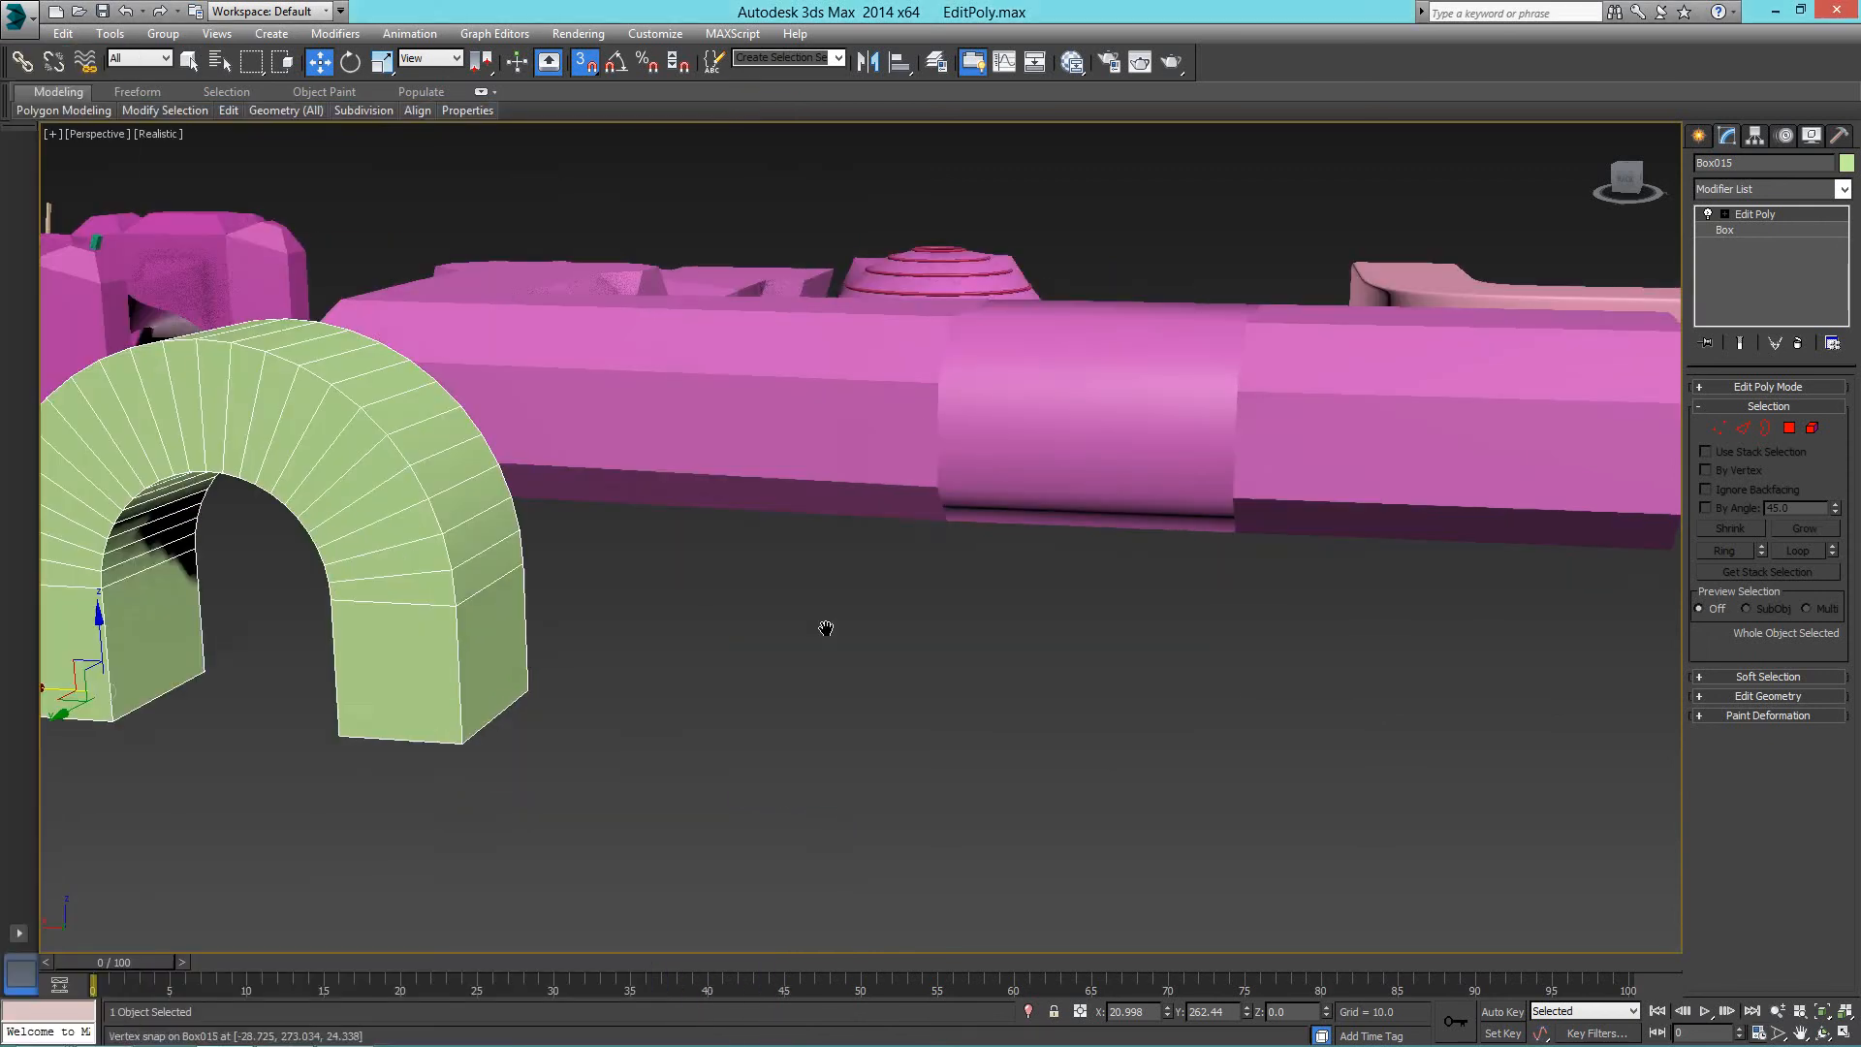
right_click(899, 656)
click(889, 627)
click(1704, 140)
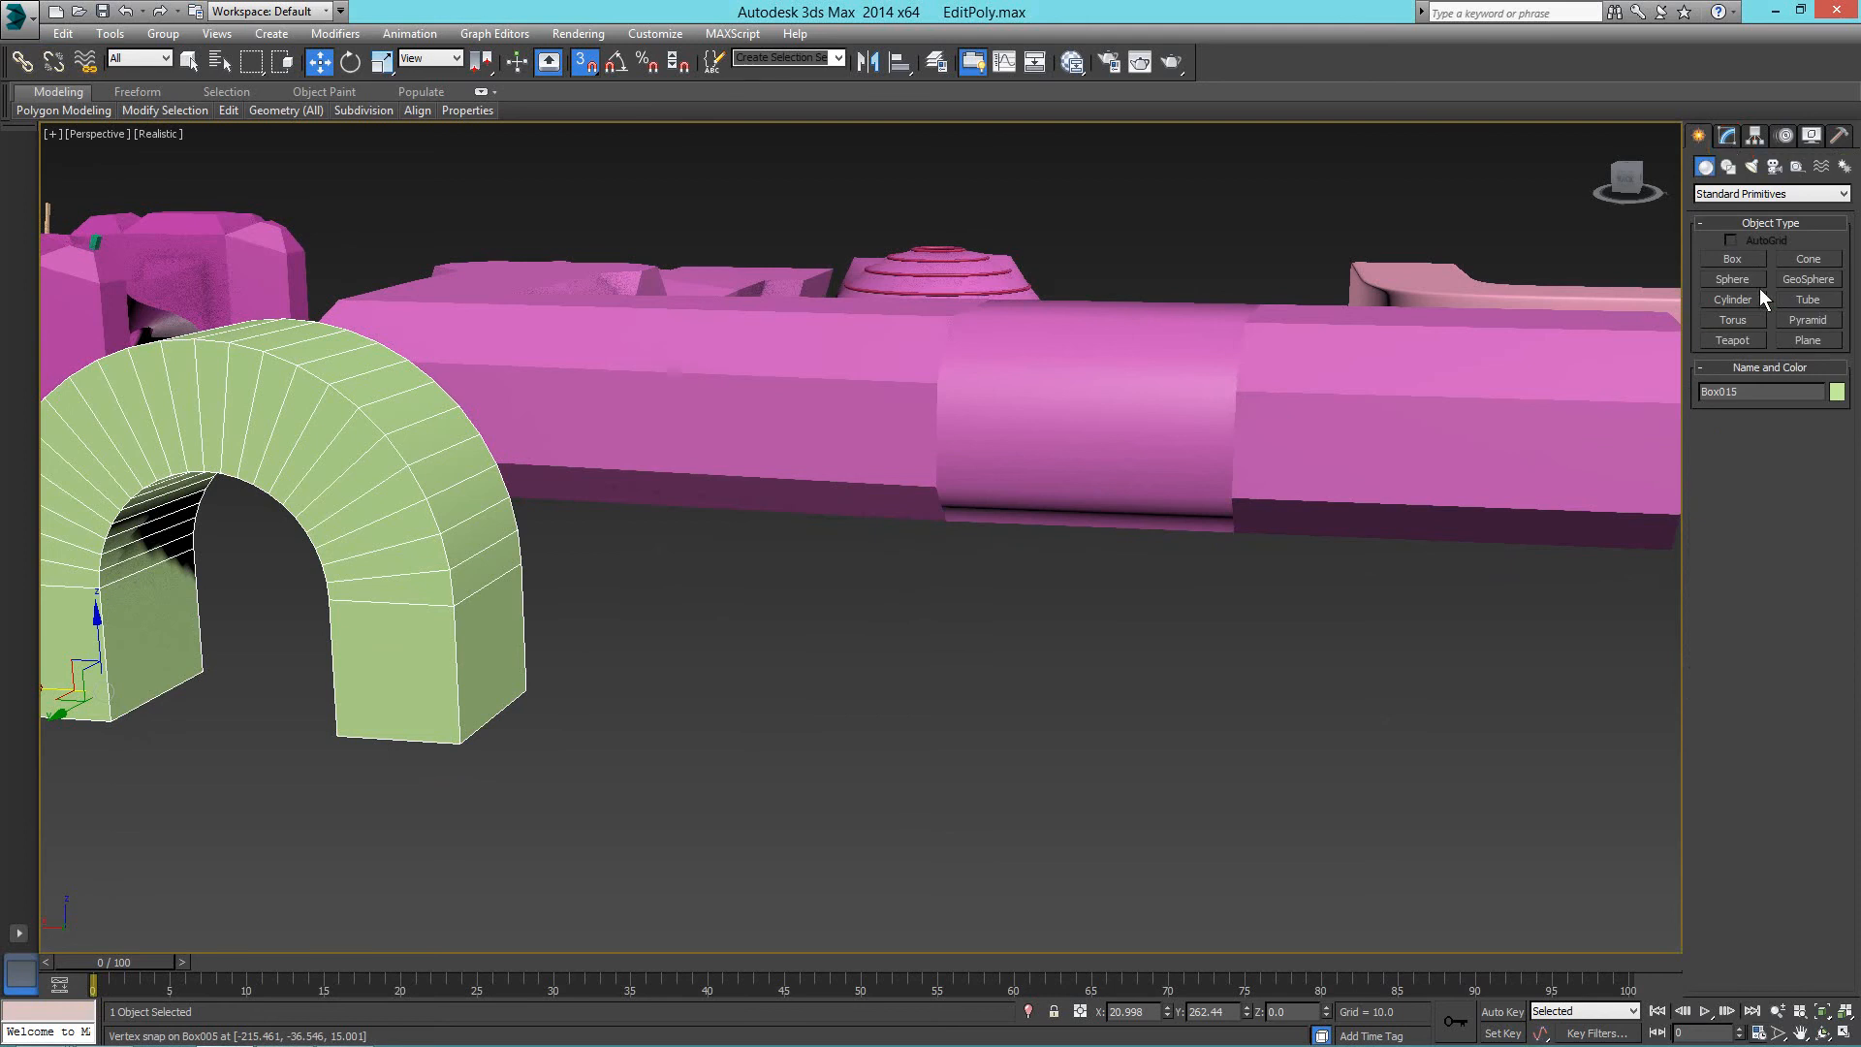
click(1733, 259)
drag(1206, 668, 1262, 706)
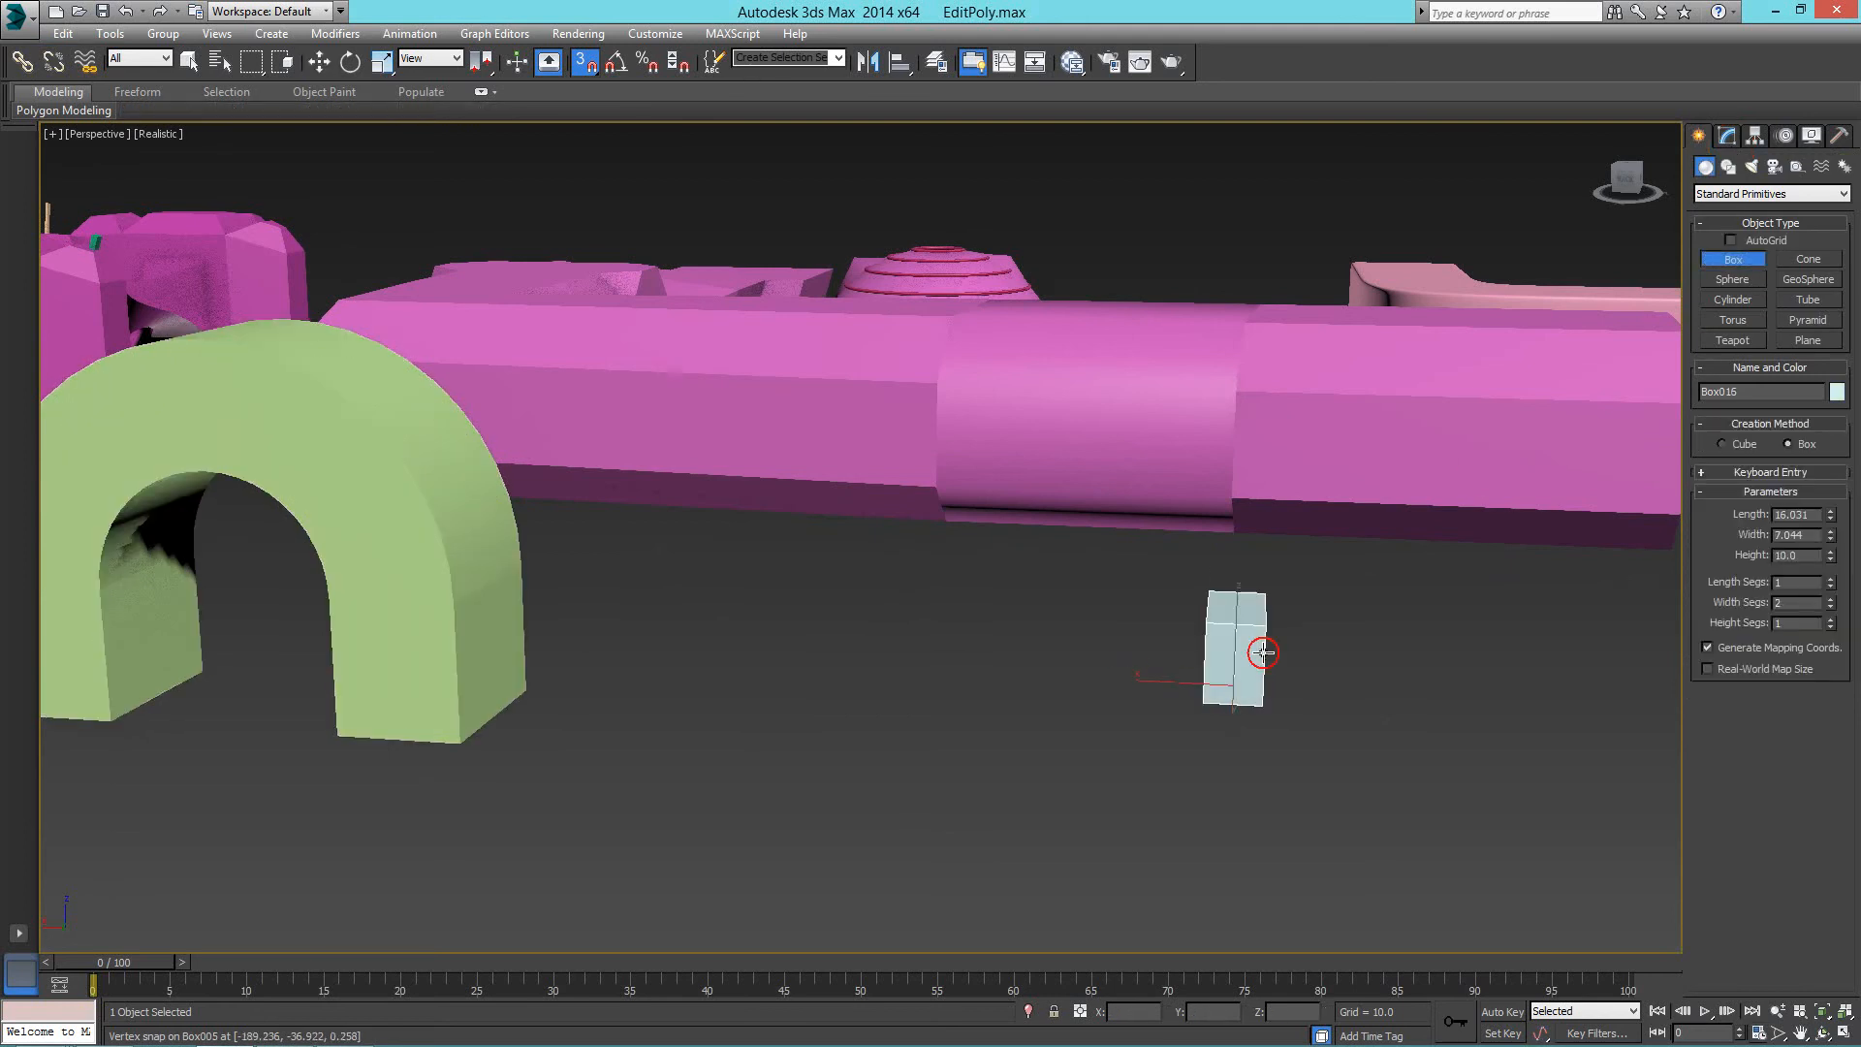
click(1259, 651)
right_click(1345, 660)
Set the new box's width segments to 1.
click(1729, 167)
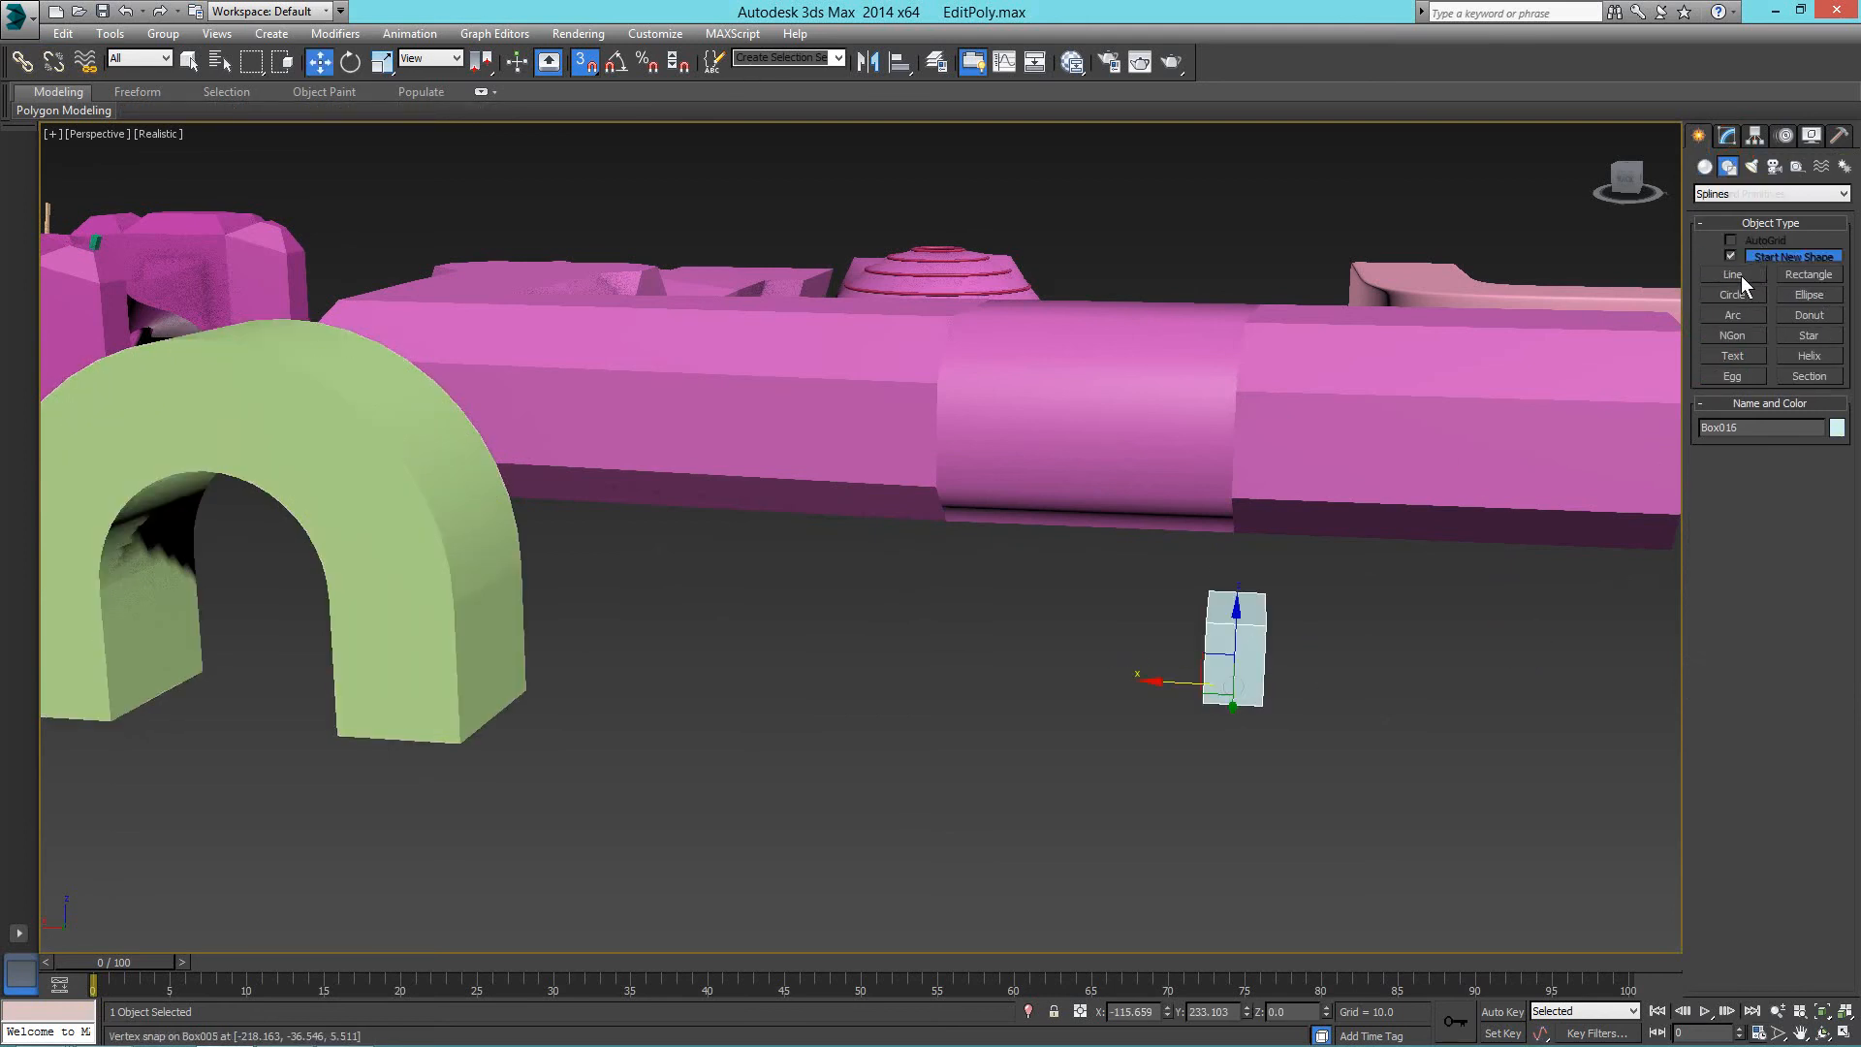
click(1741, 276)
key(z)
scroll(823, 482, down, 3)
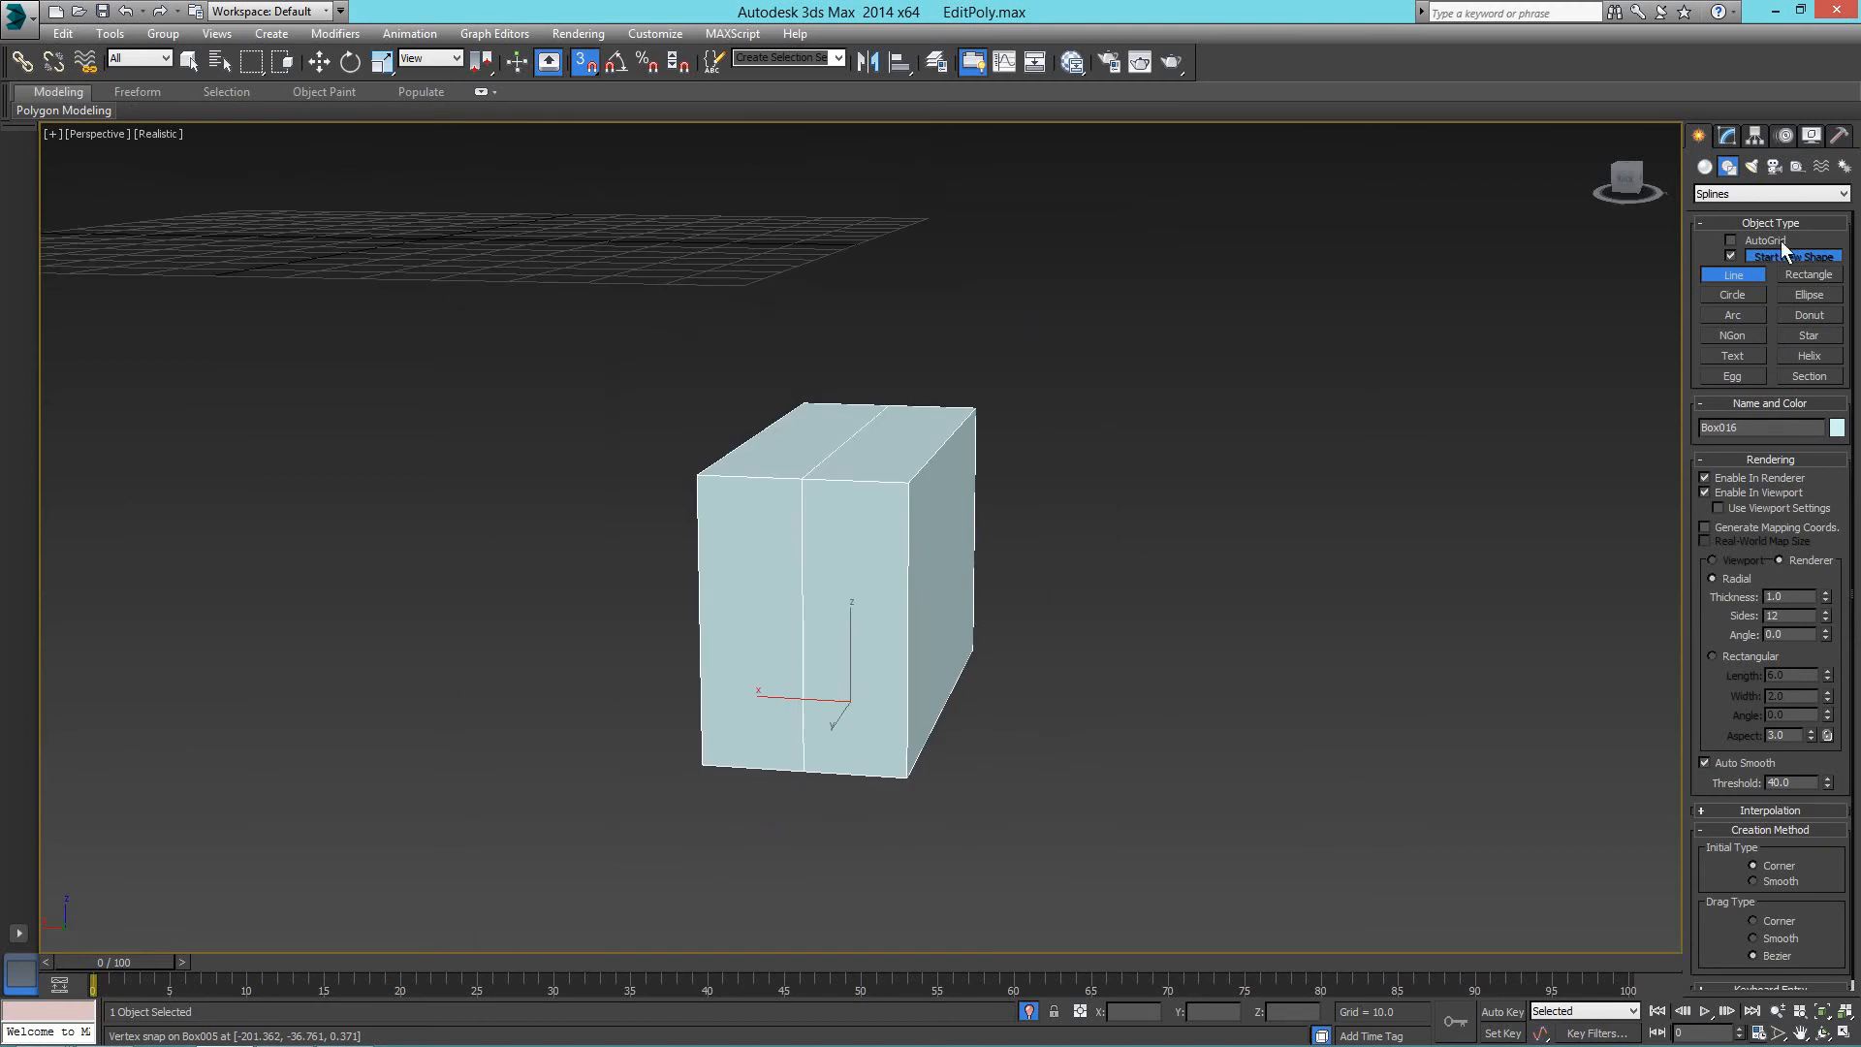
click(1729, 142)
click(1829, 502)
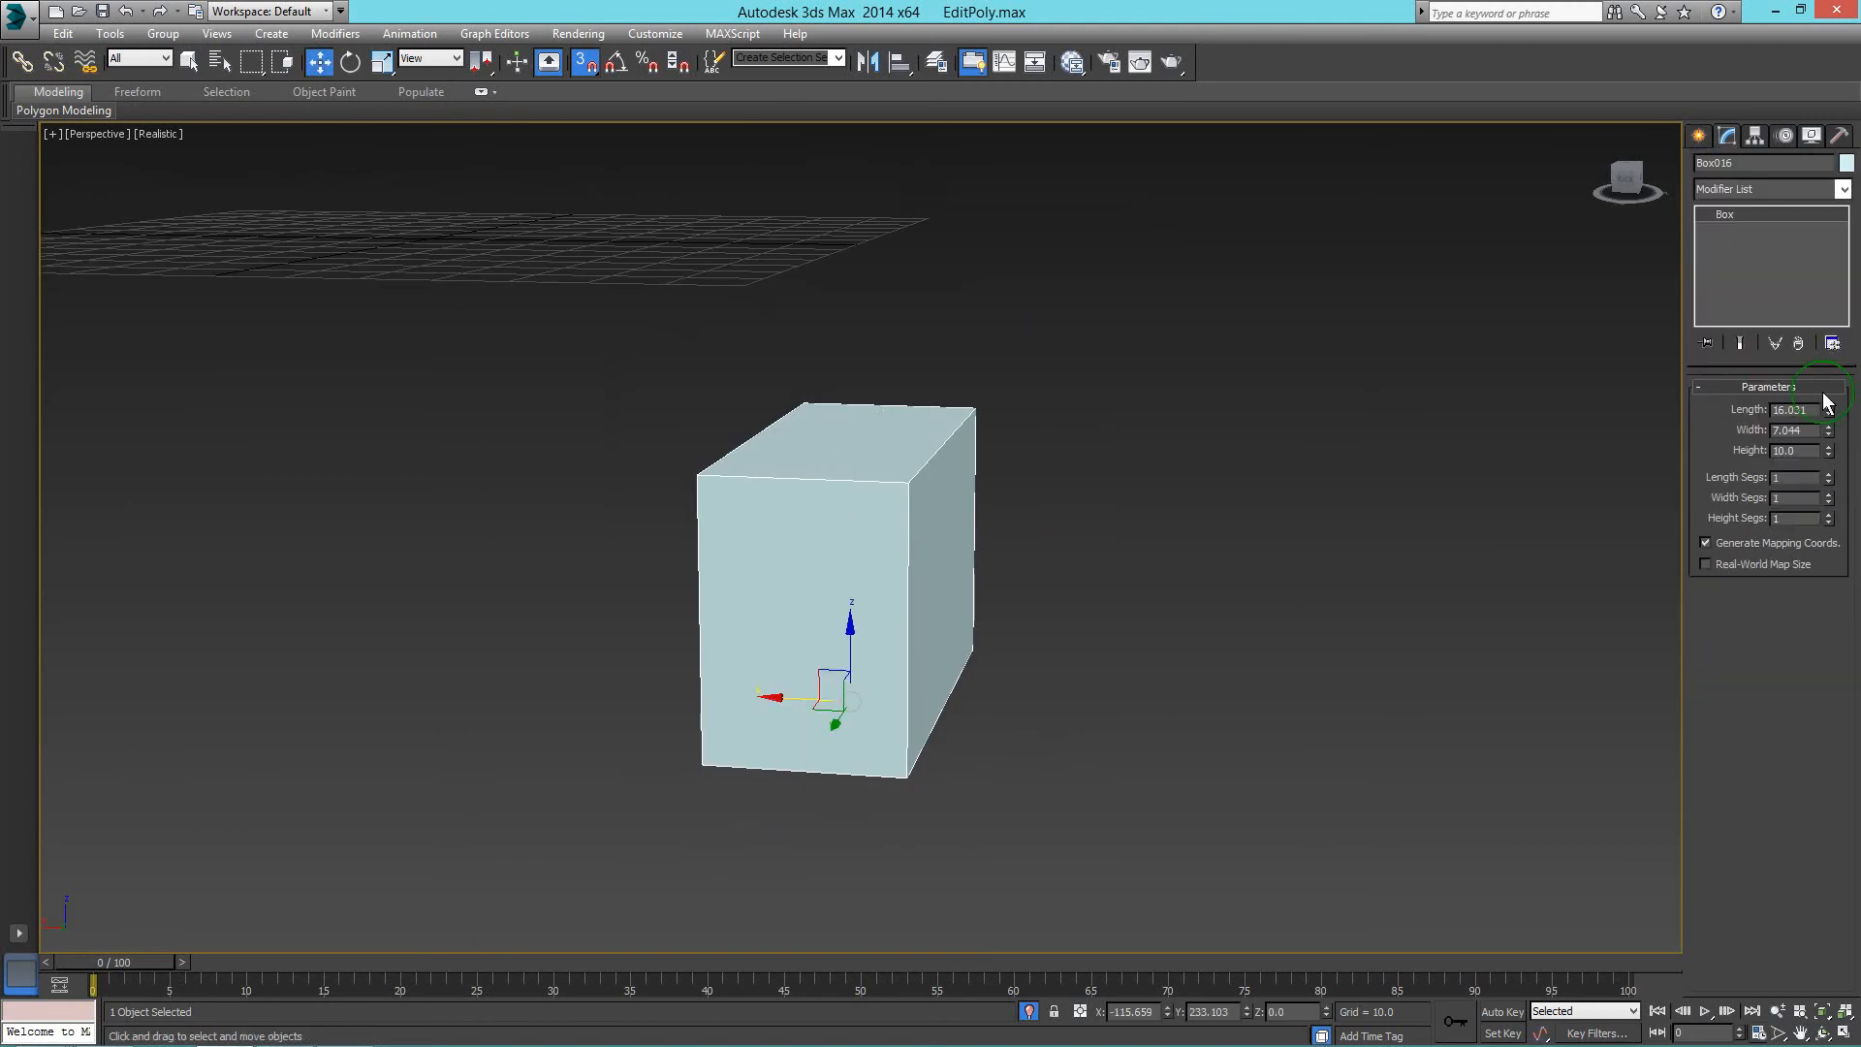
Draw a curved four-point line in the Left view, rising from the box's upper face and bending to one side.
click(1700, 138)
click(1733, 275)
key(alt+w)
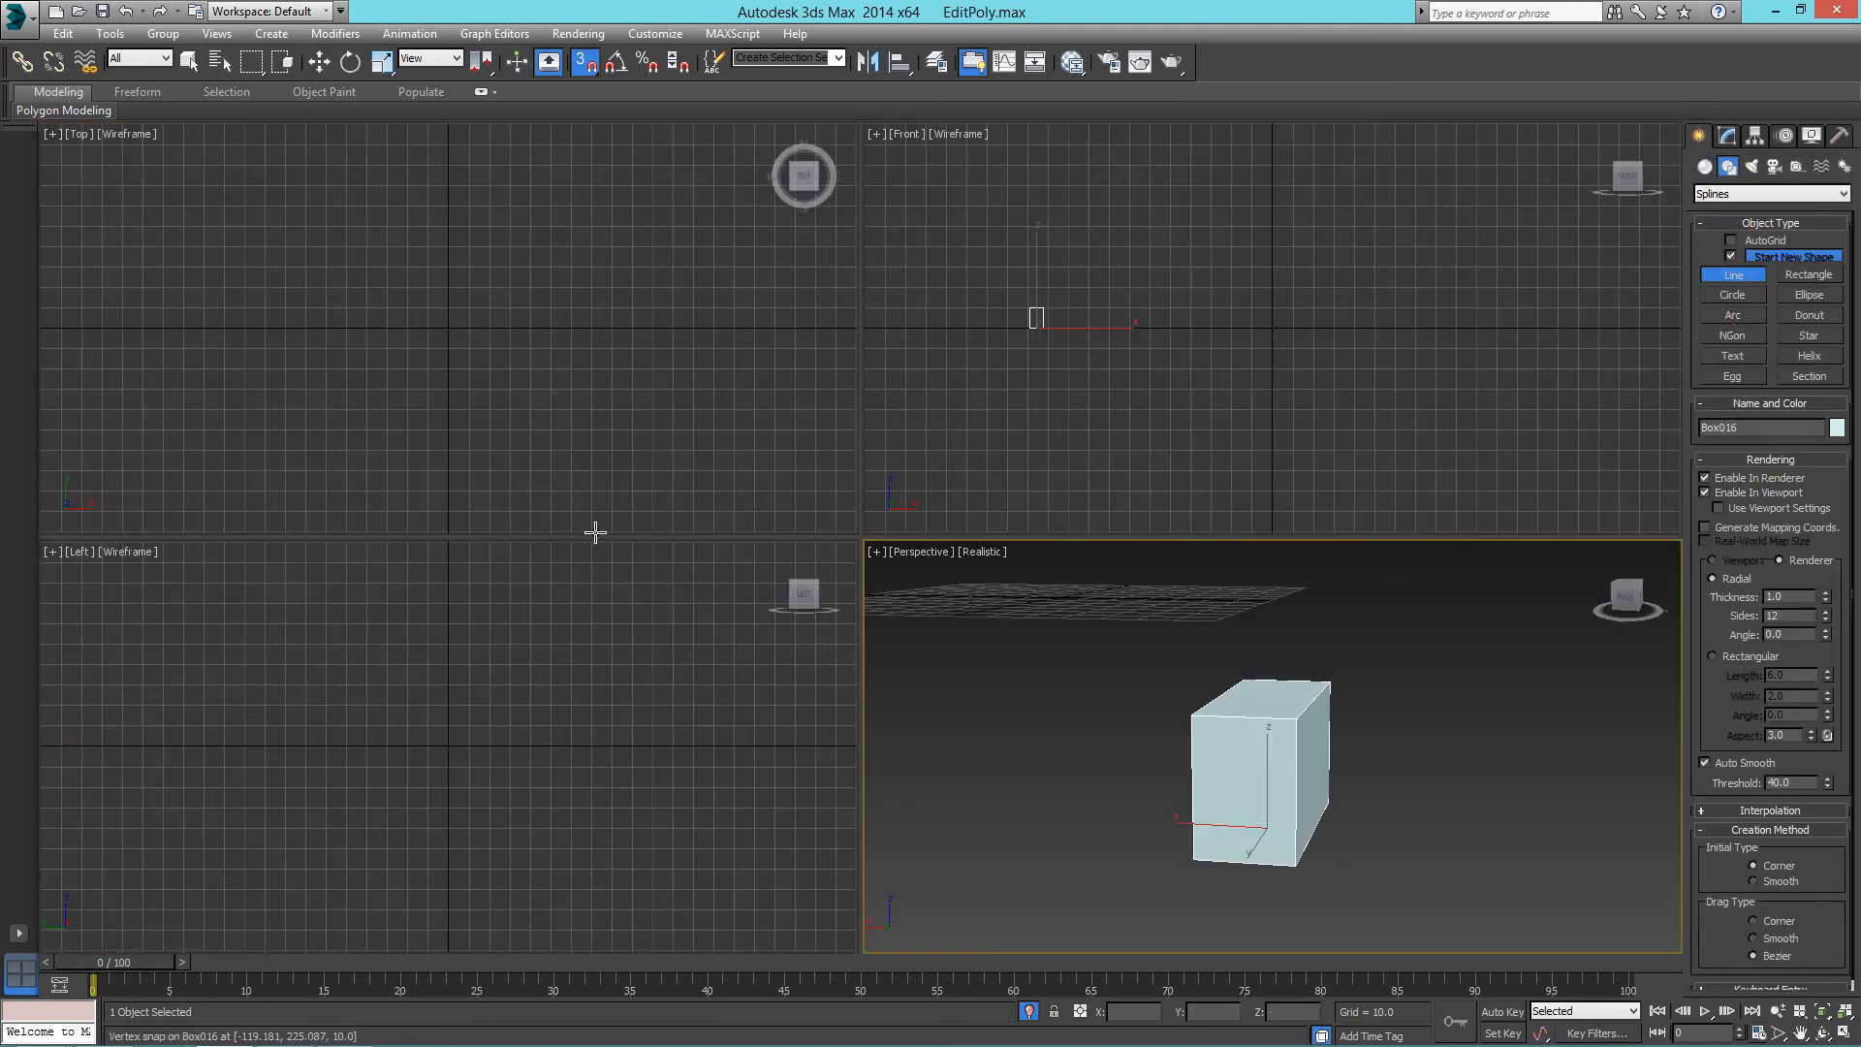
middle_click(457, 789)
key(alt+w)
scroll(611, 752, up, 4)
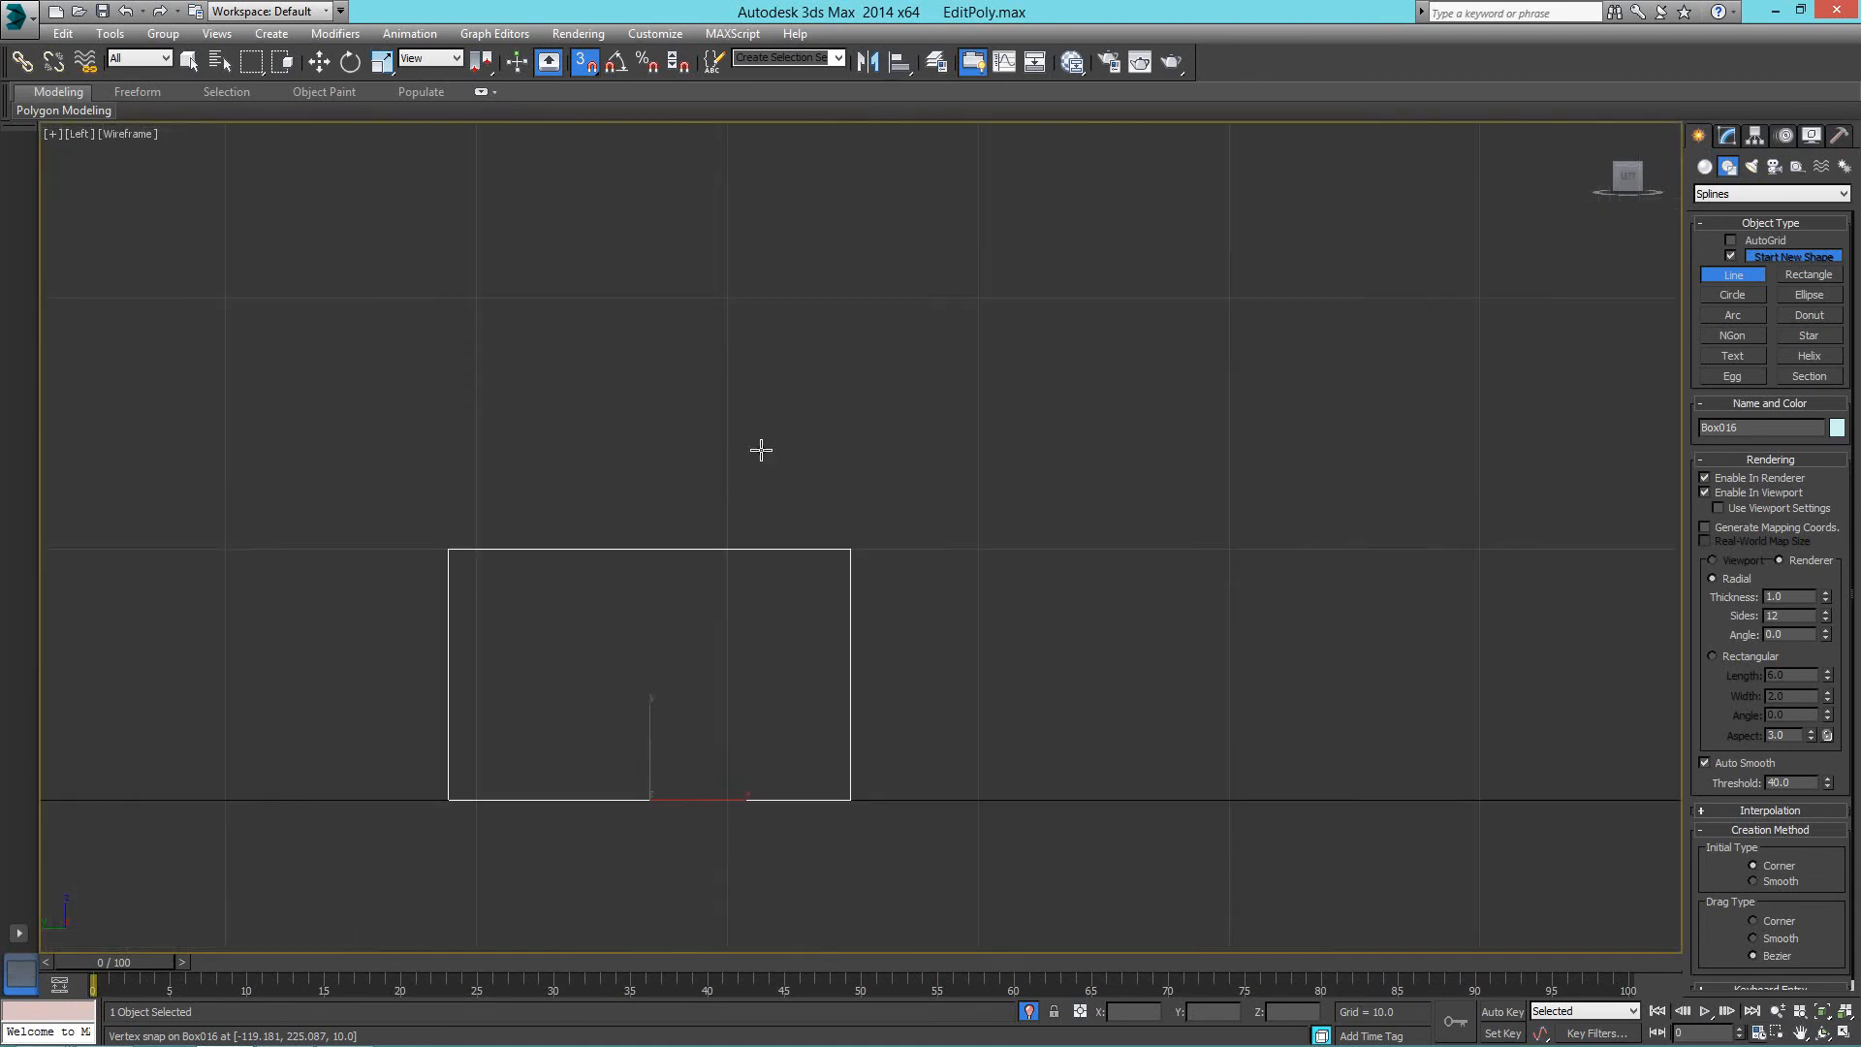
scroll(761, 449, down, 4)
scroll(727, 530, up, 1)
middle_drag(727, 529, 685, 652)
drag(622, 720, 611, 506)
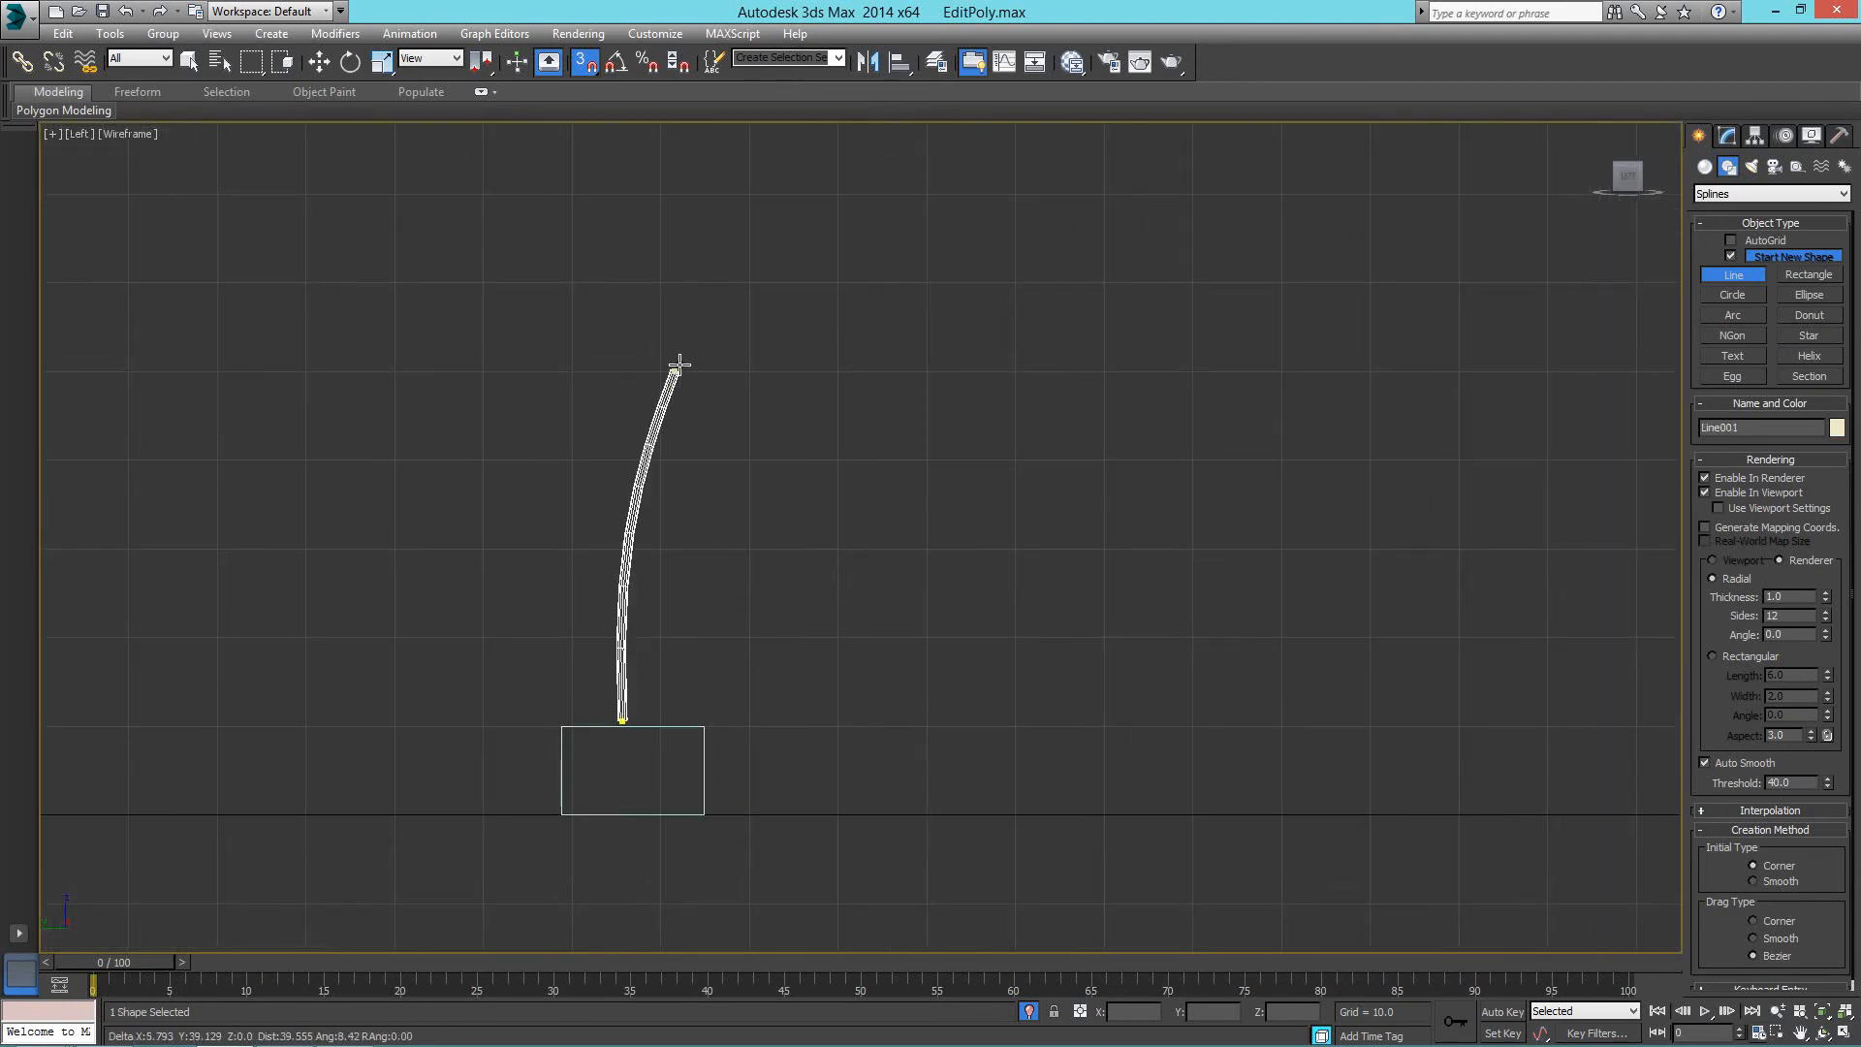
drag(692, 348, 770, 259)
drag(871, 167, 881, 112)
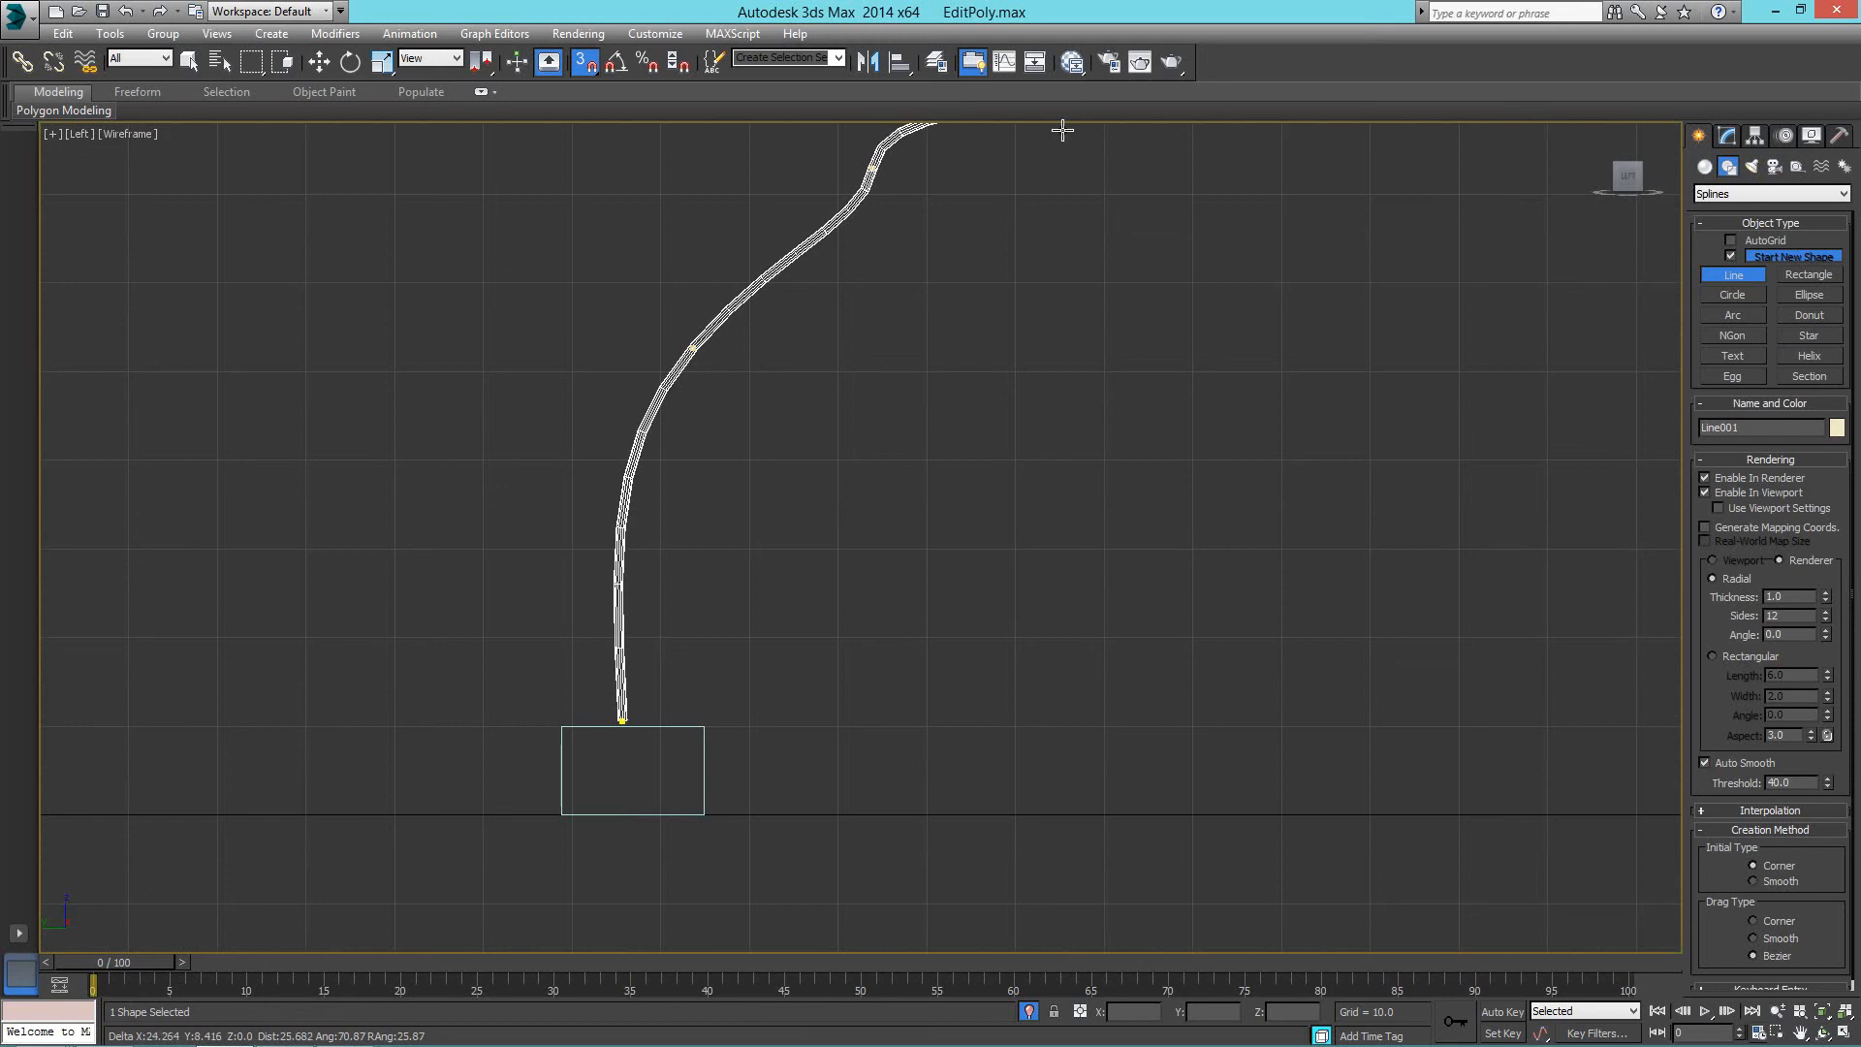
scroll(1062, 130, down, 2)
click(1031, 133)
right_click(1198, 250)
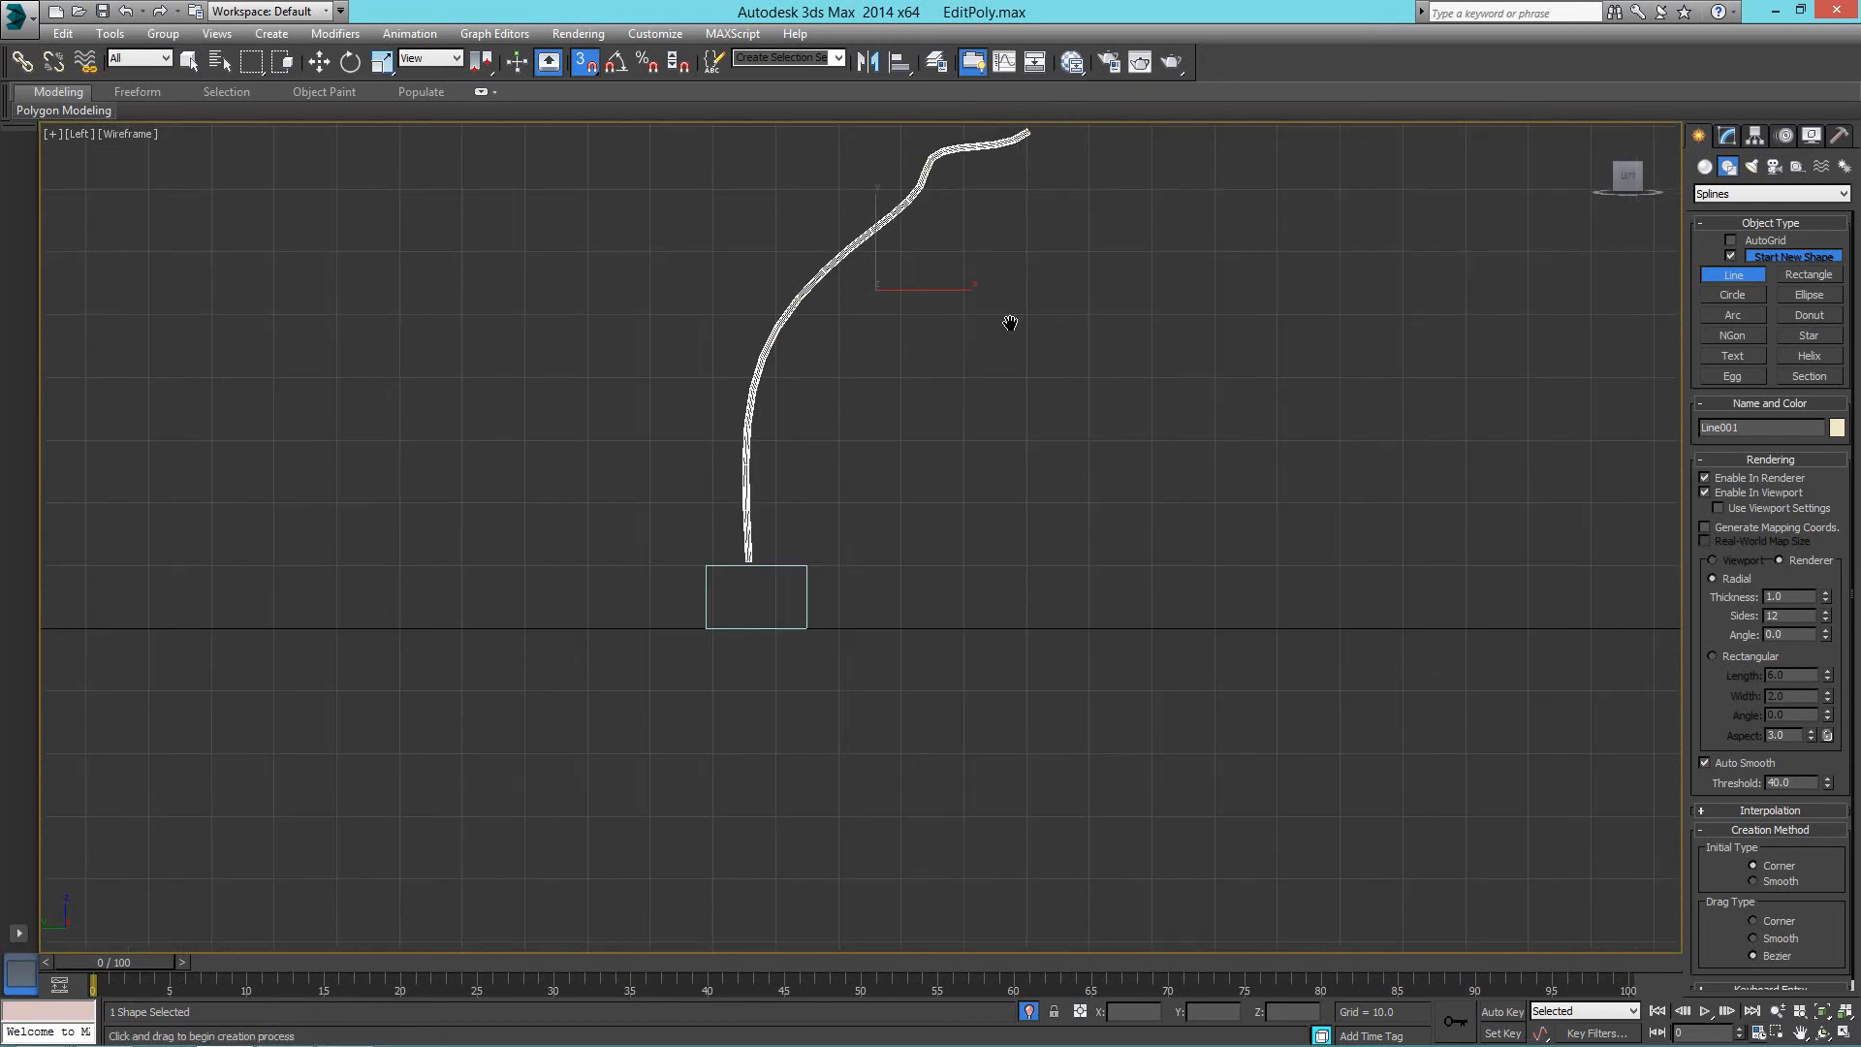
Move the line's end vertex farther up and outward in the Left view.
middle_drag(1010, 323, 904, 515)
scroll(903, 515, up, 2)
right_click(909, 495)
key(1)
drag(1026, 183, 908, 306)
drag(946, 231, 1028, 78)
Move the box along X to about -7.5 in the Perspective view so it sits beneath the line's lower end.
key(alt+w)
right_click(1183, 595)
key(alt+w)
scroll(1134, 615, down, 5)
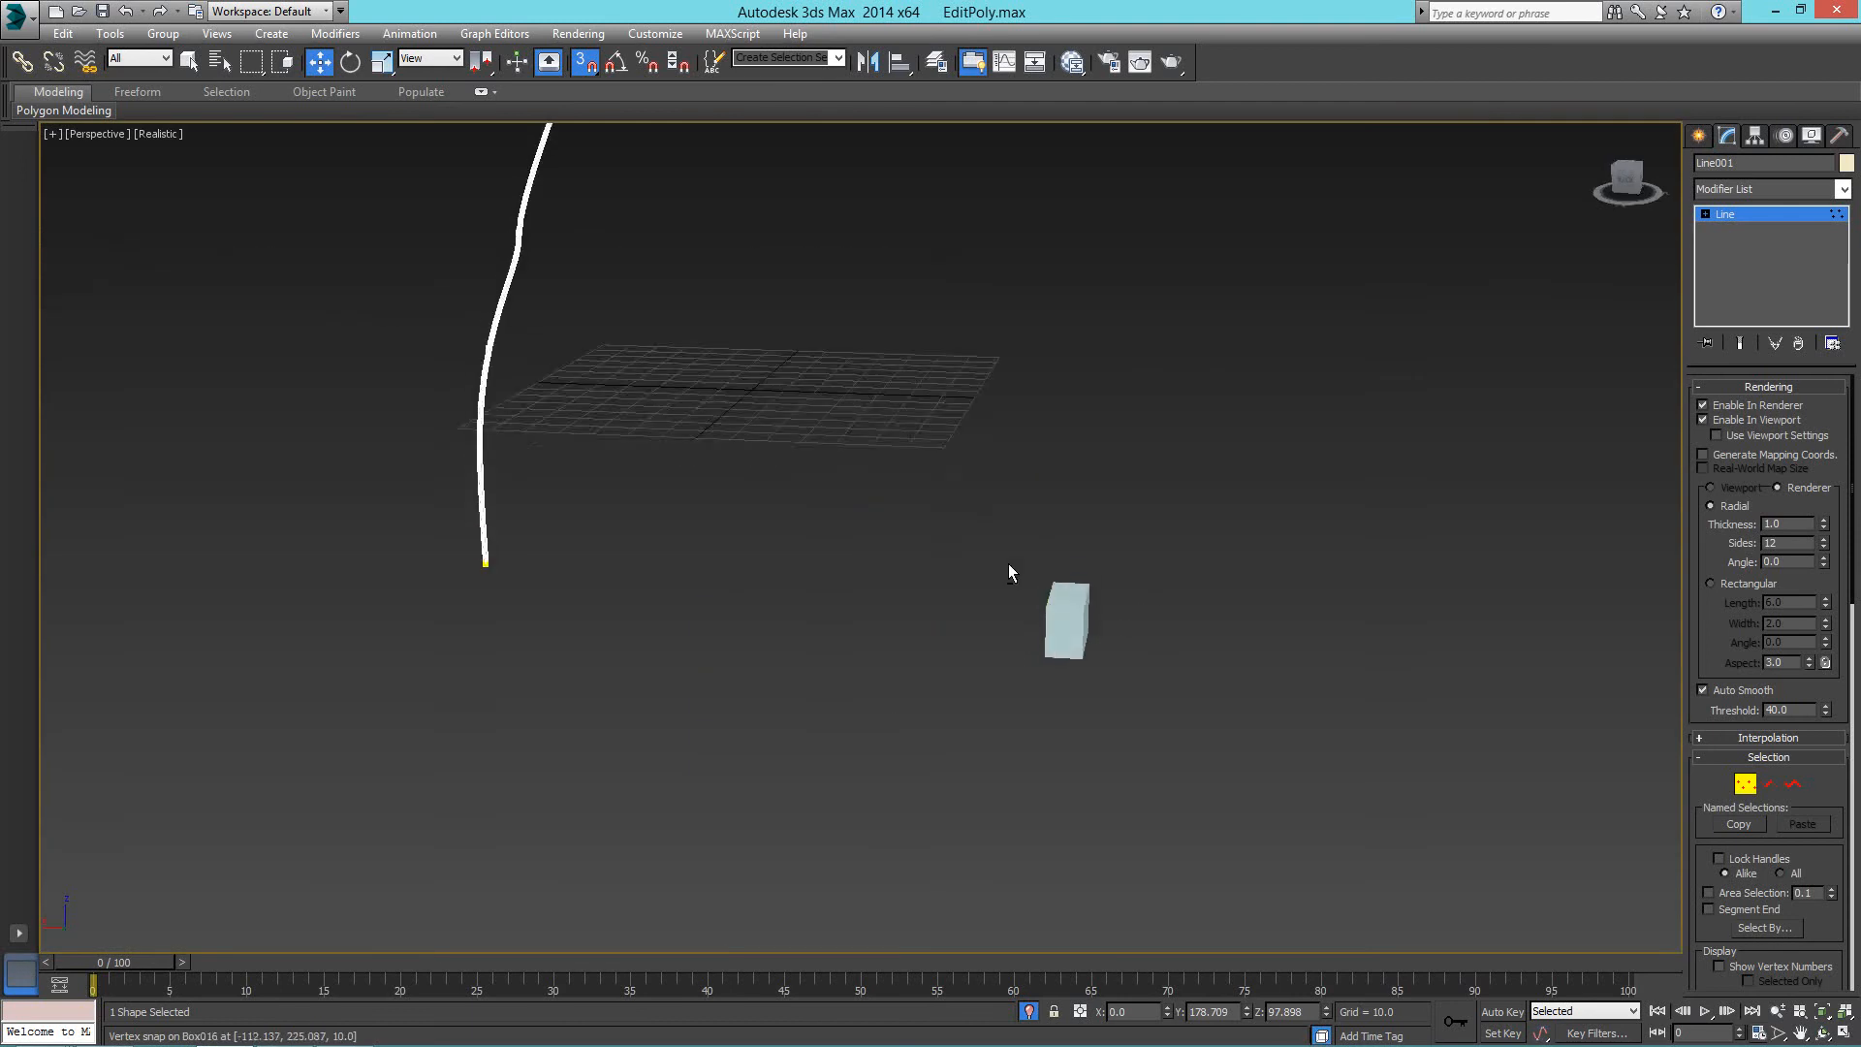
alt+middle_drag(1009, 565, 1039, 585)
right_click(1099, 558)
click(1076, 540)
click(1109, 601)
key(s)
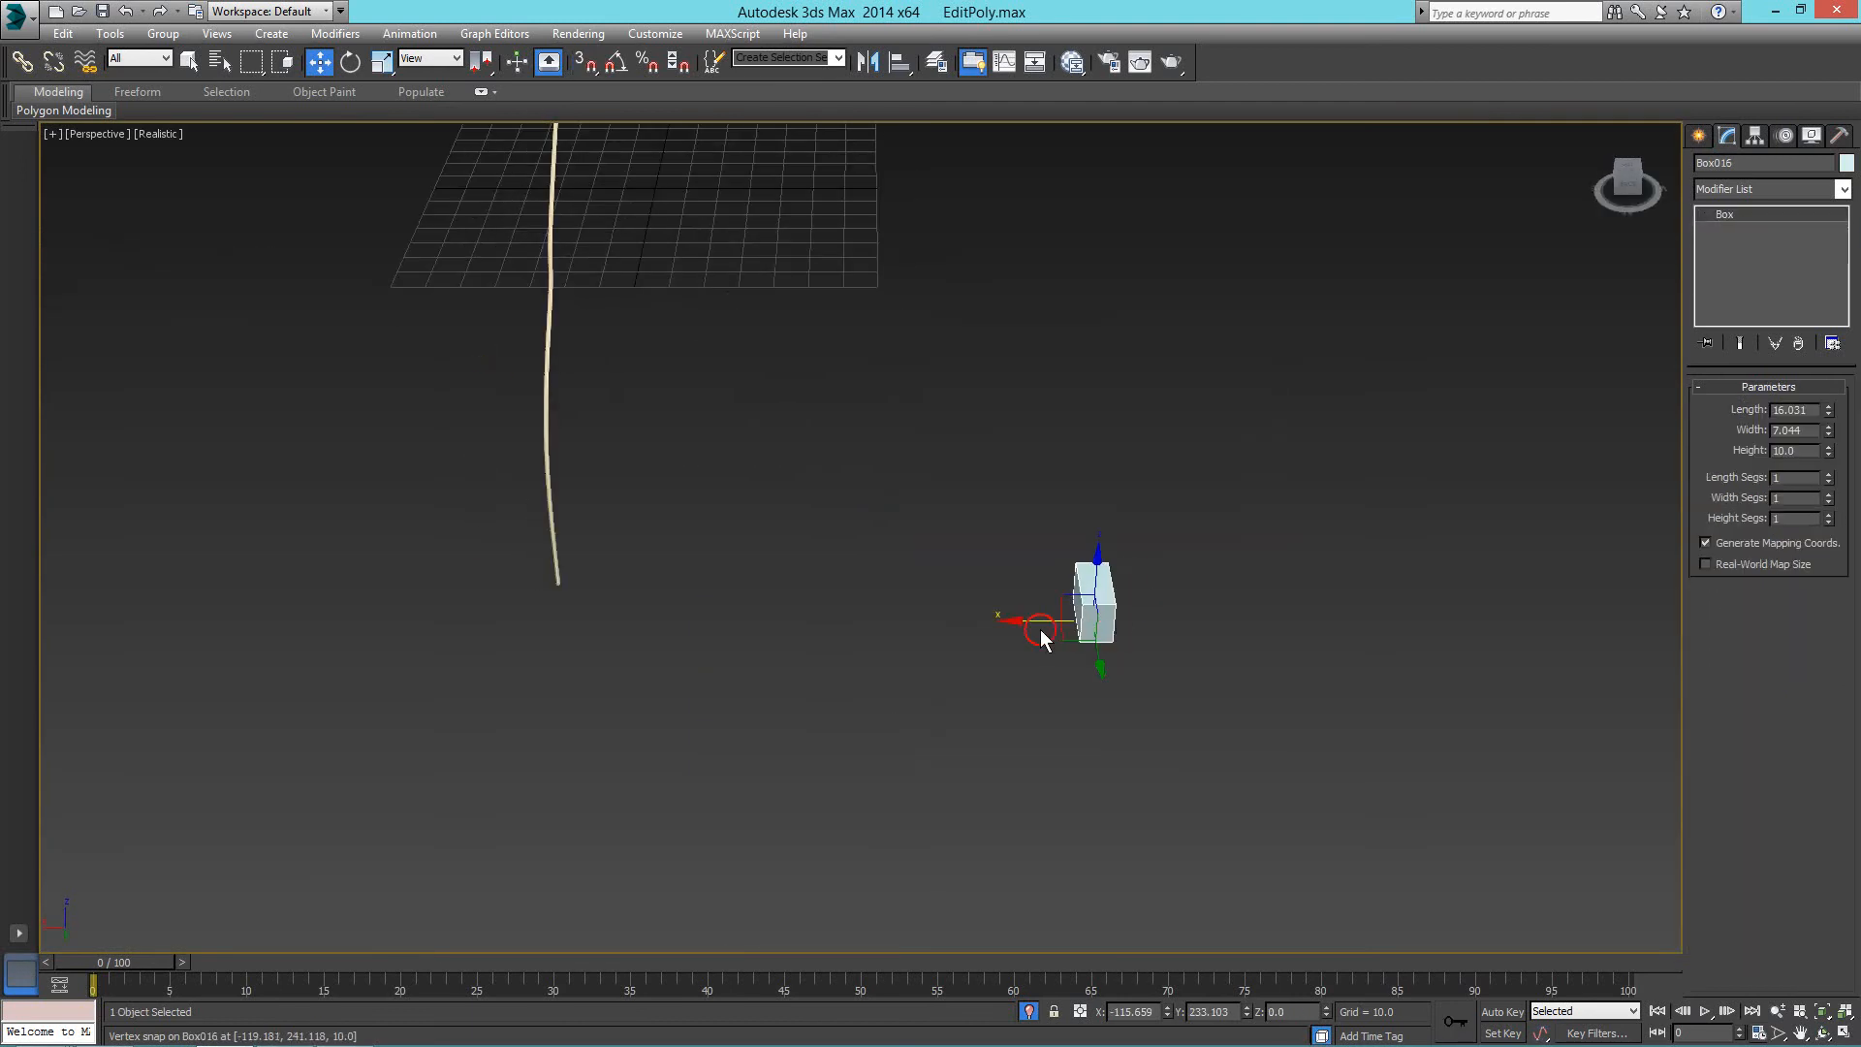
drag(1042, 632, 533, 632)
alt+middle_drag(533, 632, 911, 388)
Bend the line along X by moving its end vertex to about 14.7 and the vertex below it to about -7.1.
click(611, 357)
middle_drag(719, 276, 759, 351)
key(1)
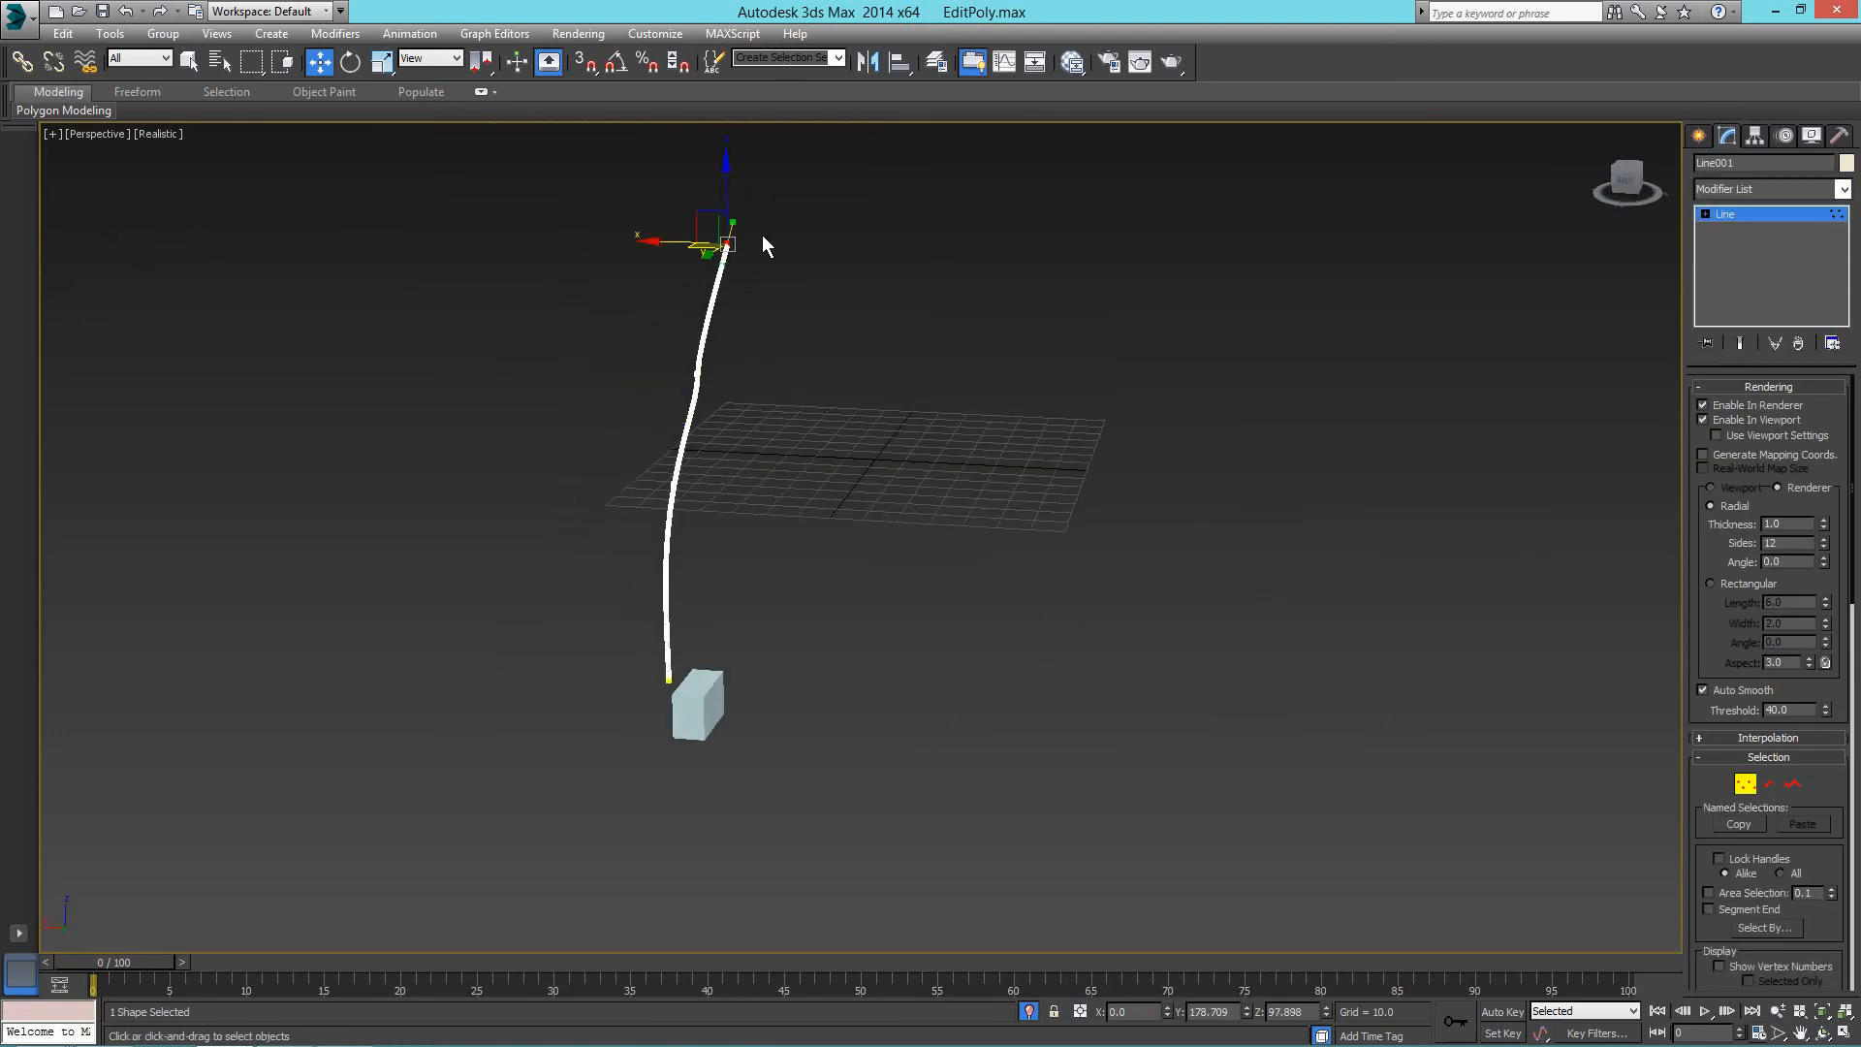
drag(655, 239, 594, 240)
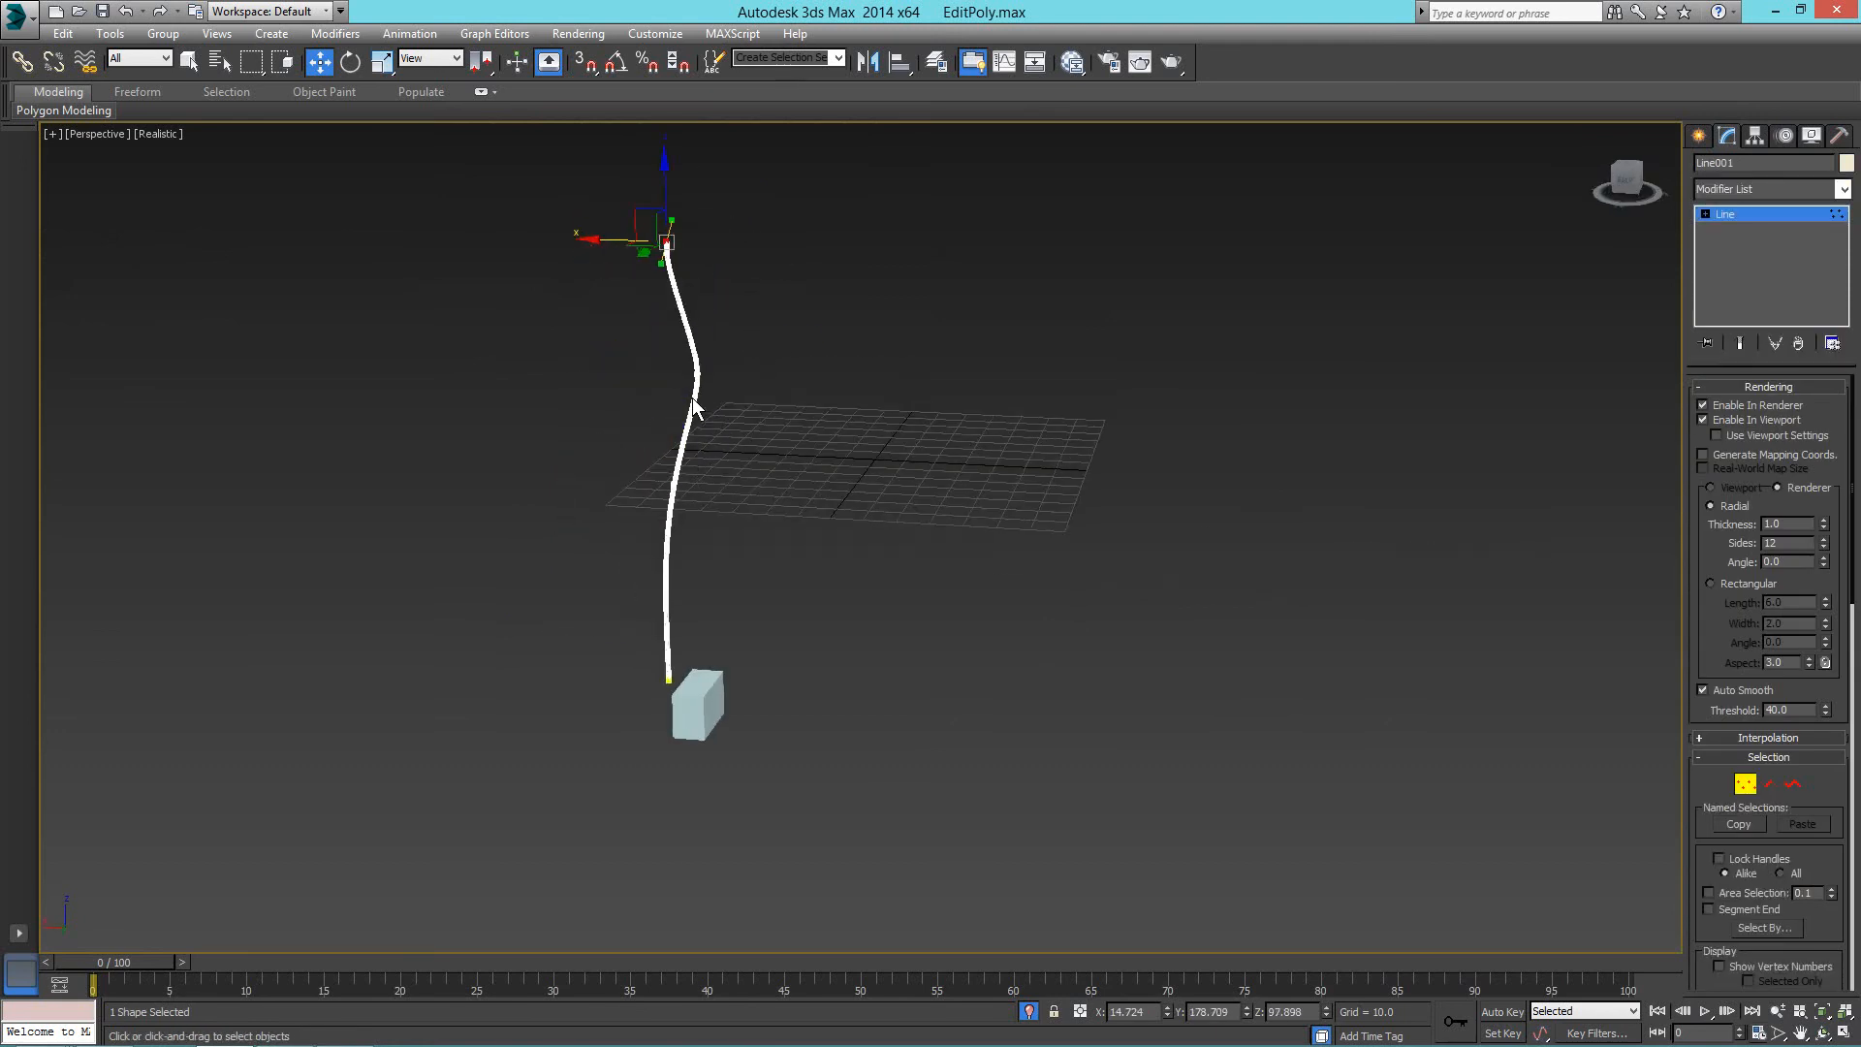
click(696, 374)
drag(636, 367, 711, 387)
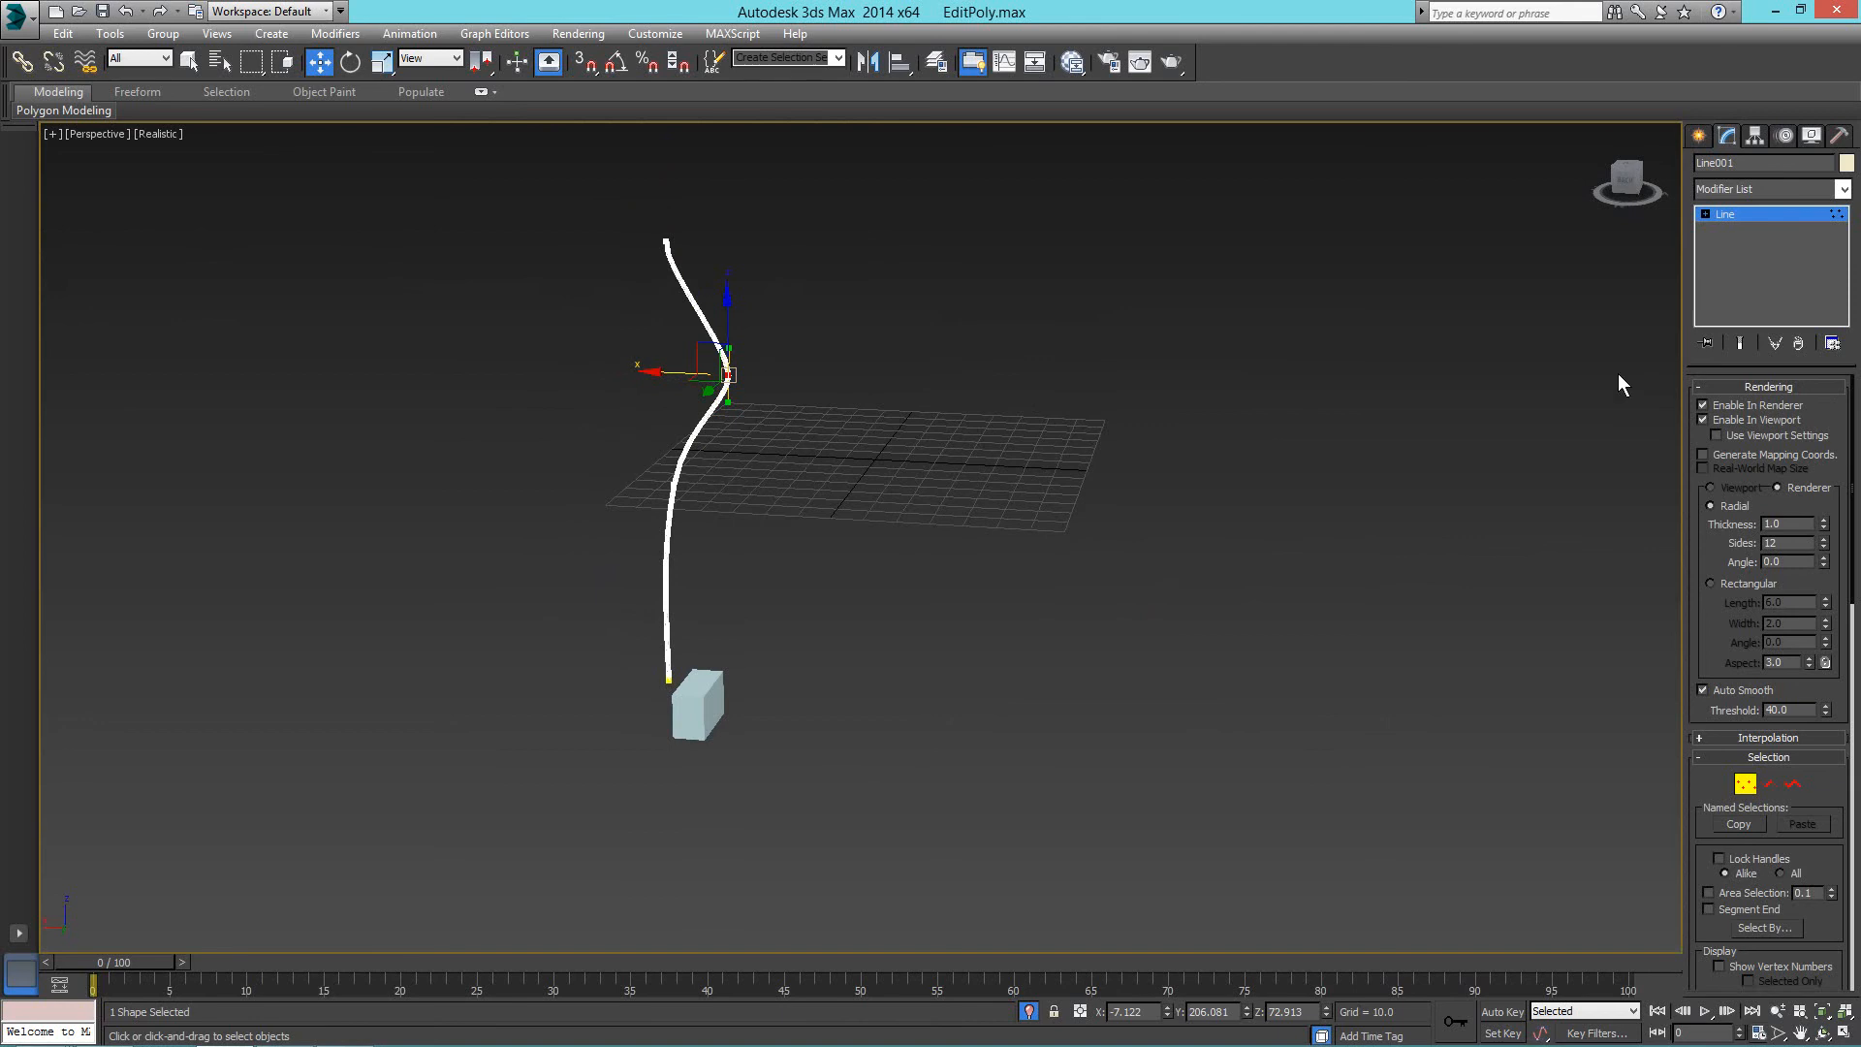
Disable the line's Enable In Renderer and Enable In Viewport options, and leave vertex editing.
click(1748, 417)
alt+middle_drag(1066, 477, 793, 515)
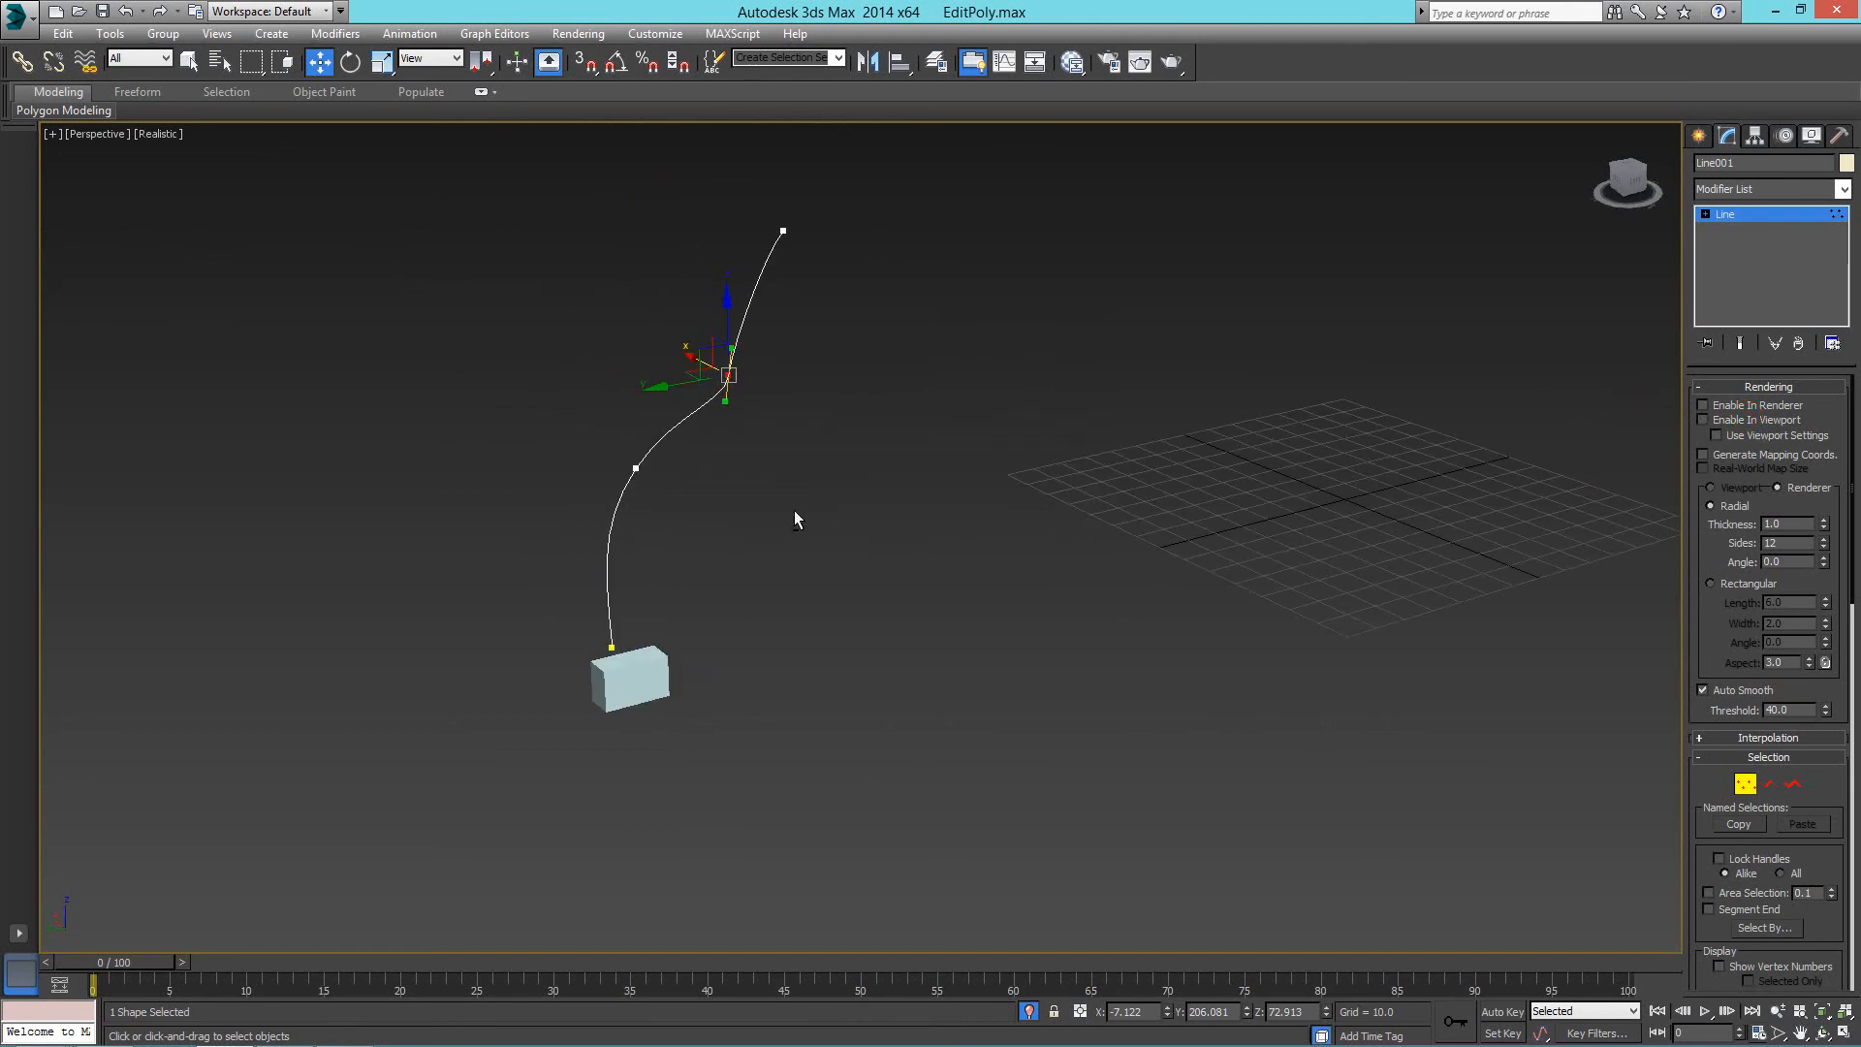
key(1)
click(764, 490)
Apply an Edit Poly modifier to the box beneath the line and activate its Polygon level.
click(629, 693)
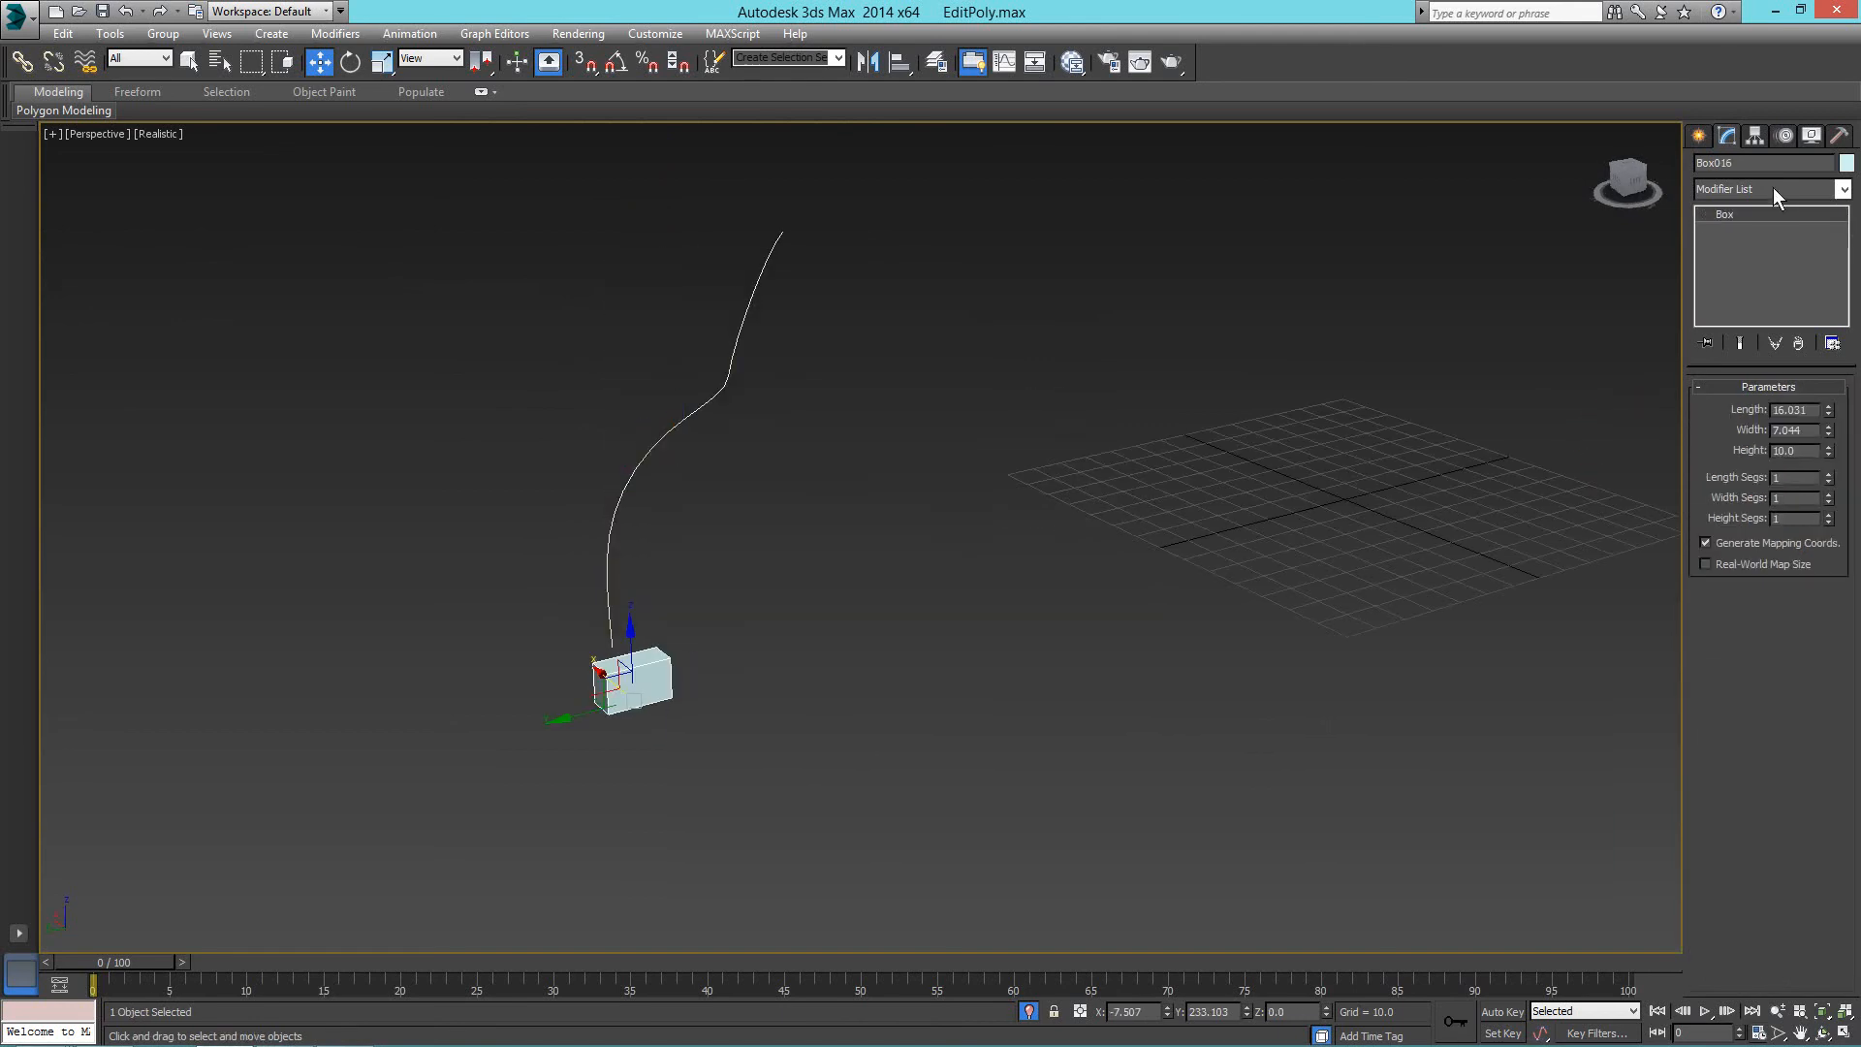
click(1772, 188)
click(1748, 257)
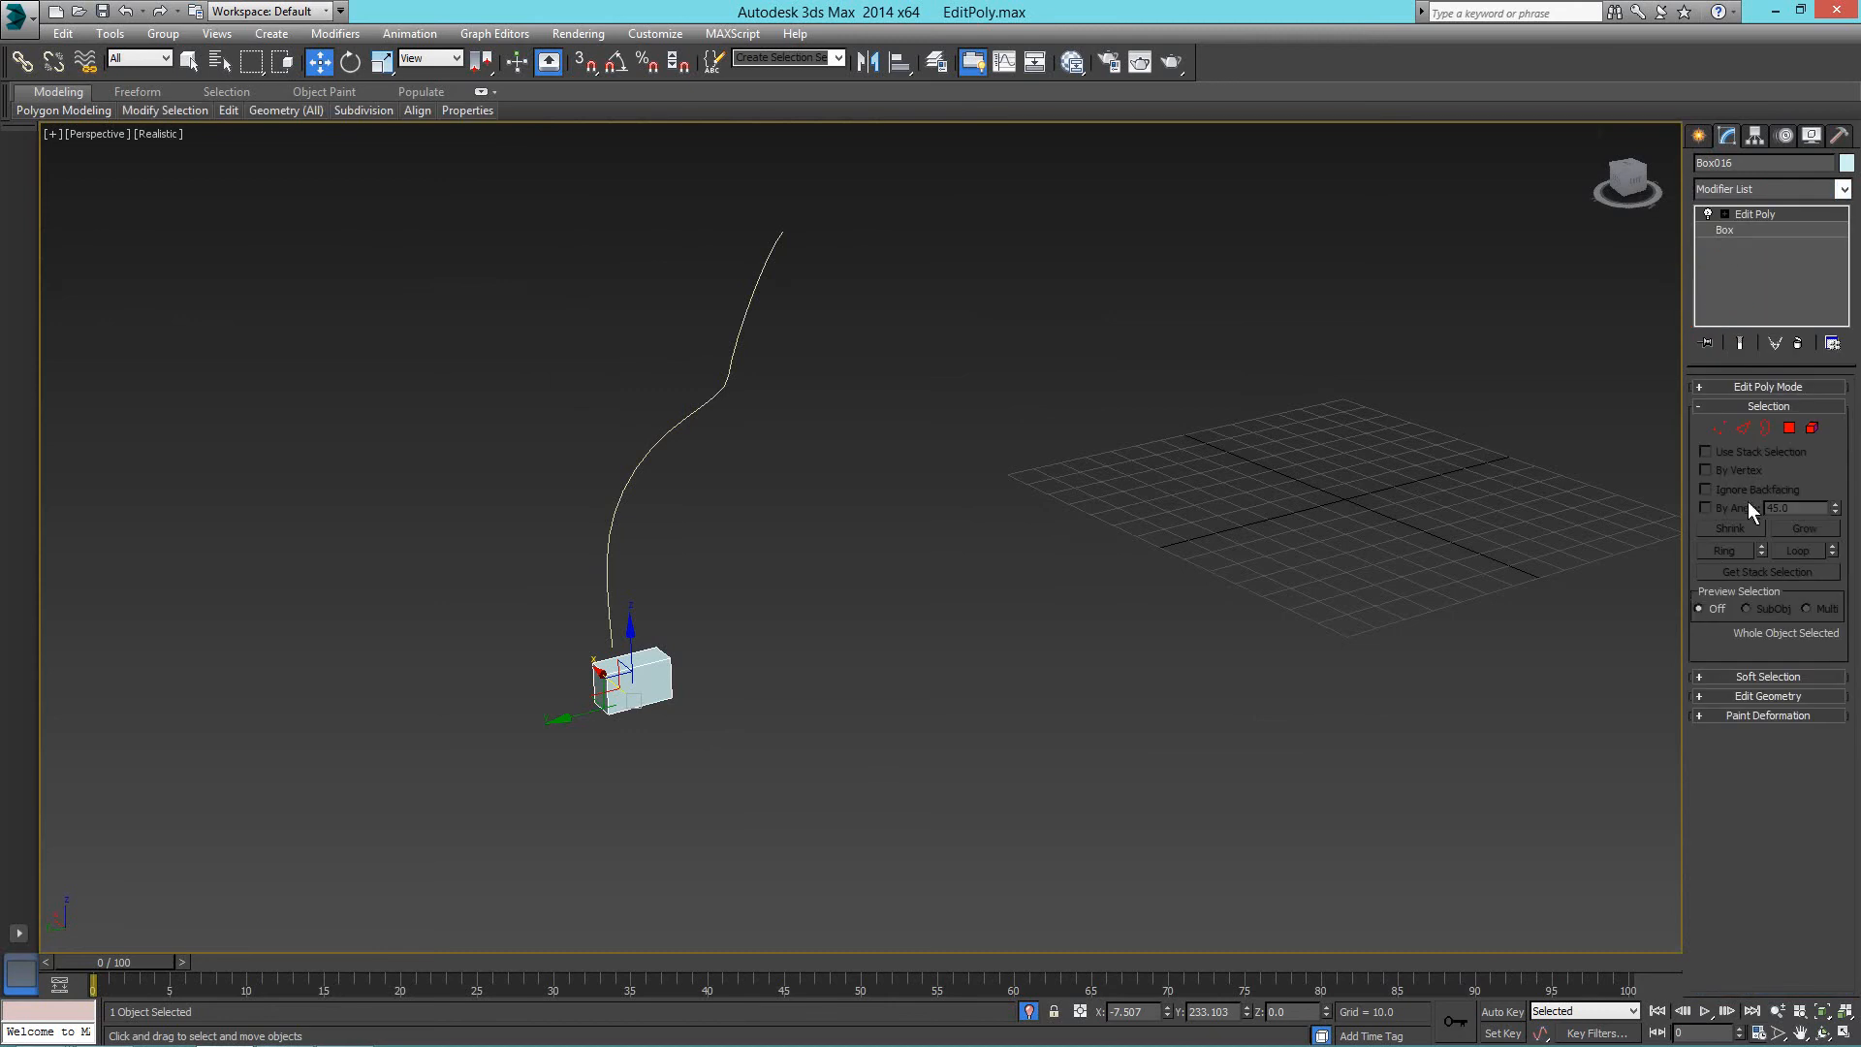
click(1789, 427)
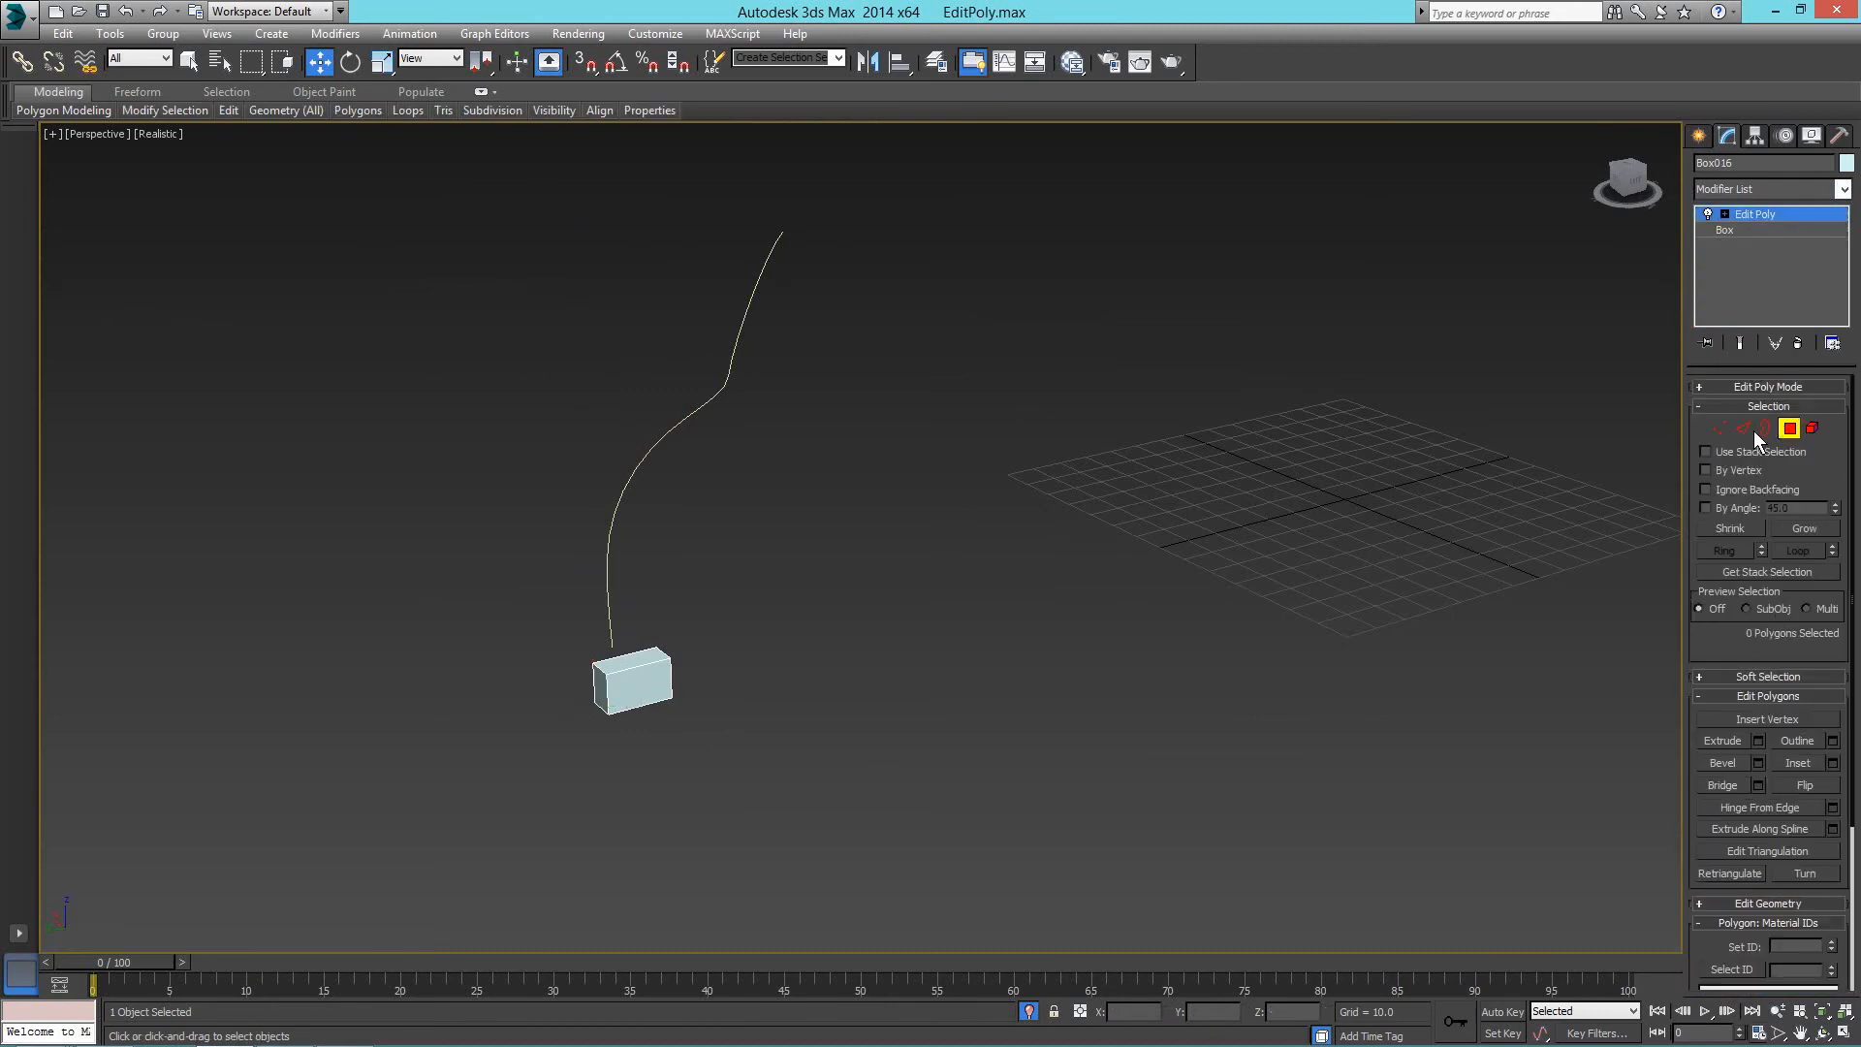
Select the box's top polygon and extrude it along the curved line with Extrude Along Spline.
click(1749, 407)
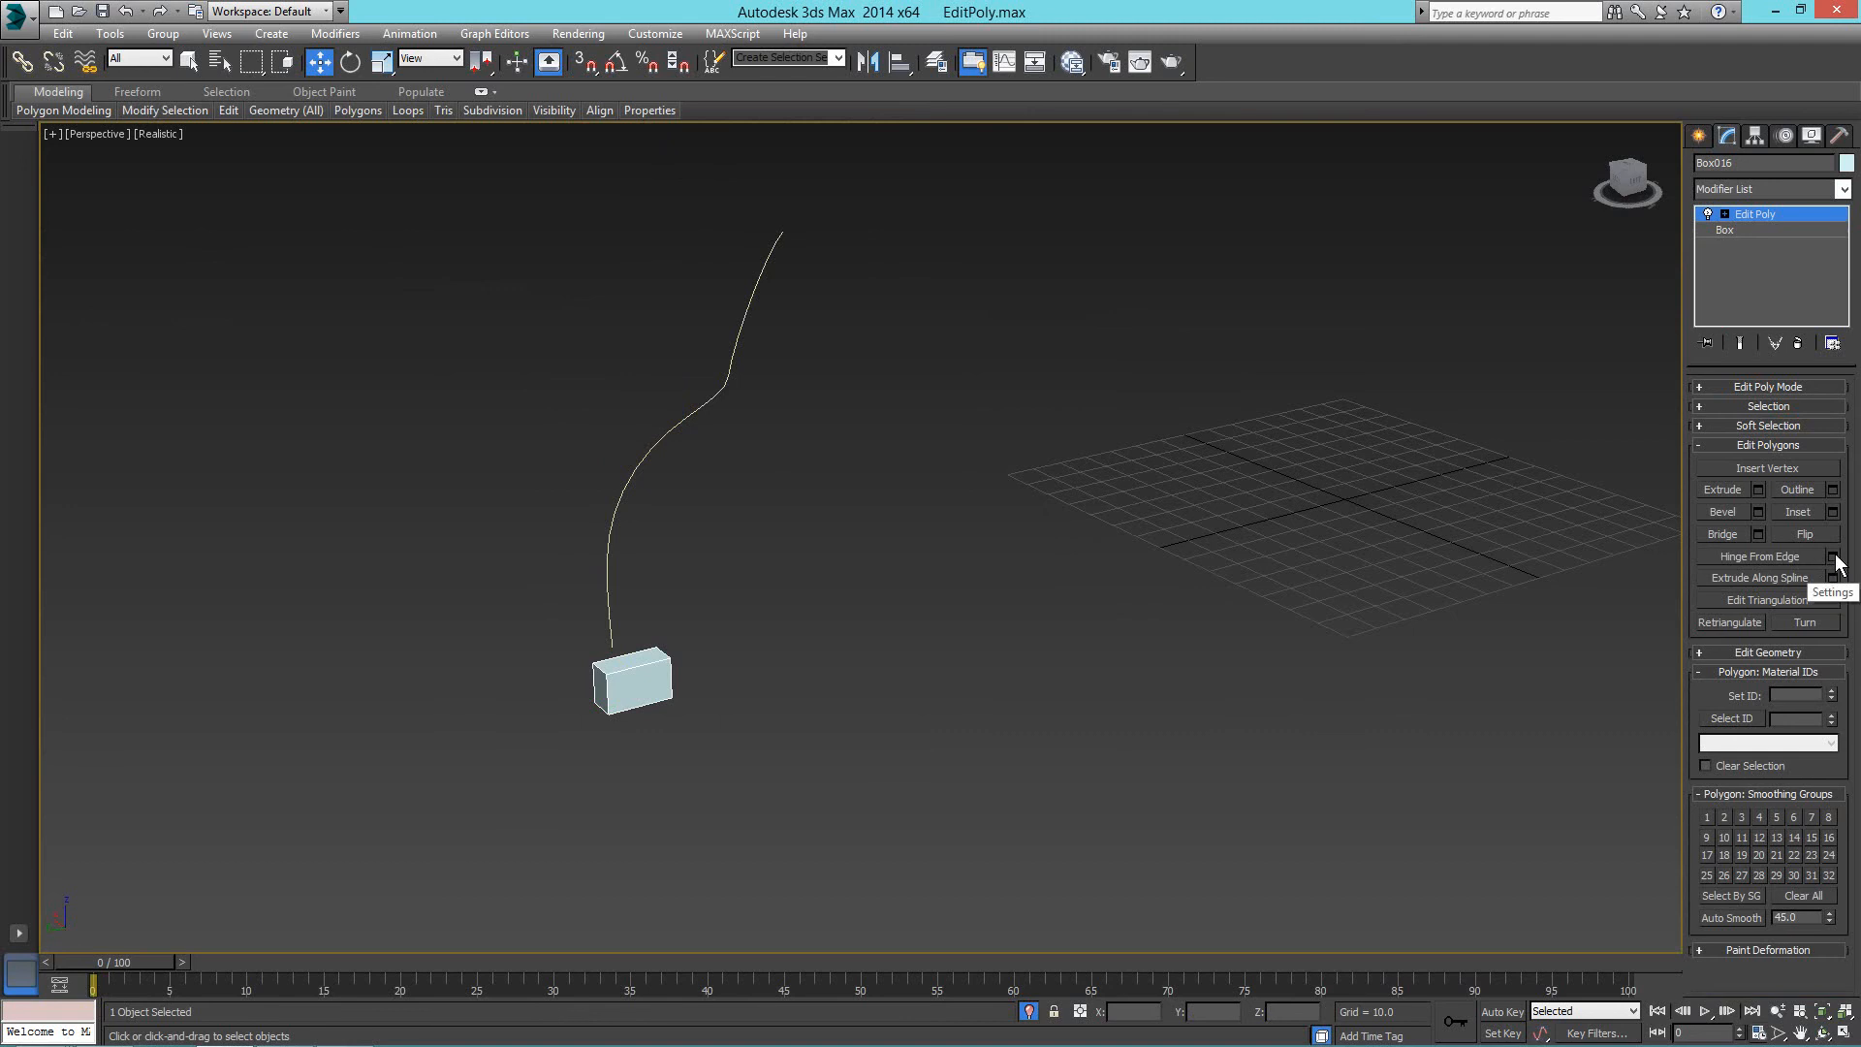
click(1724, 214)
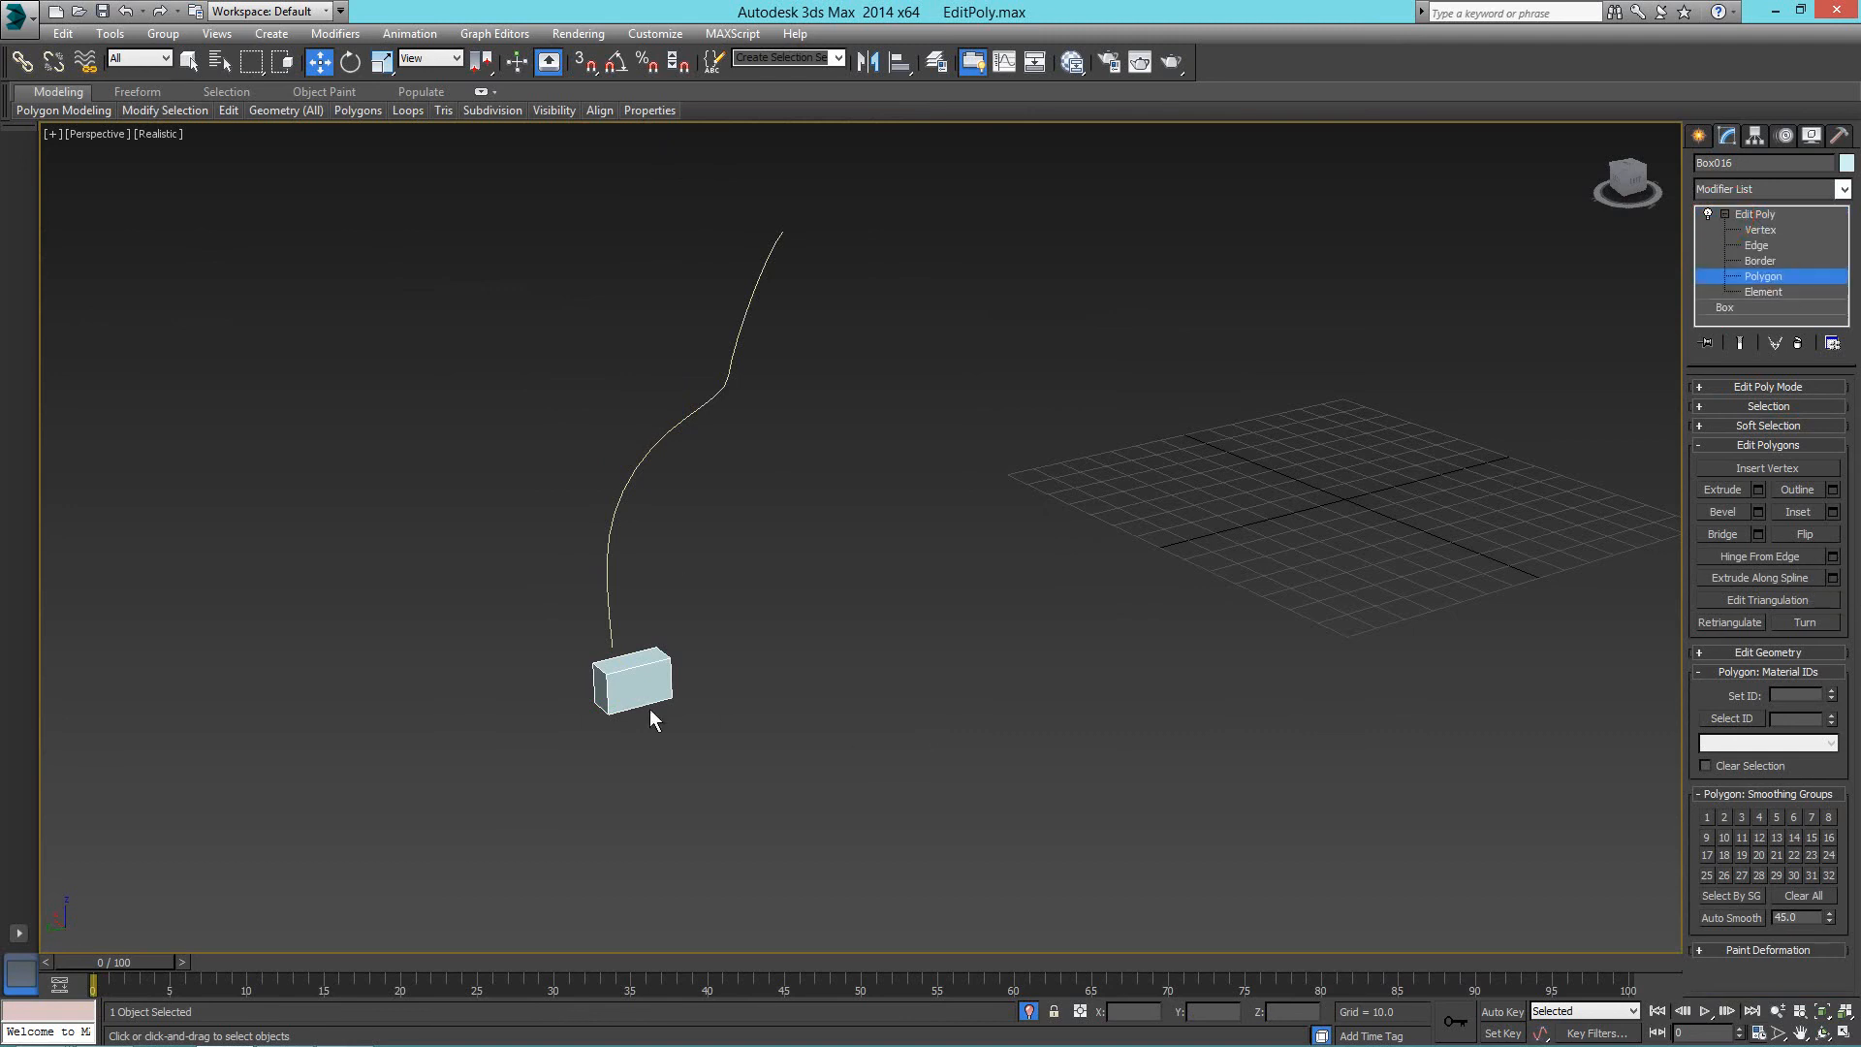
click(622, 664)
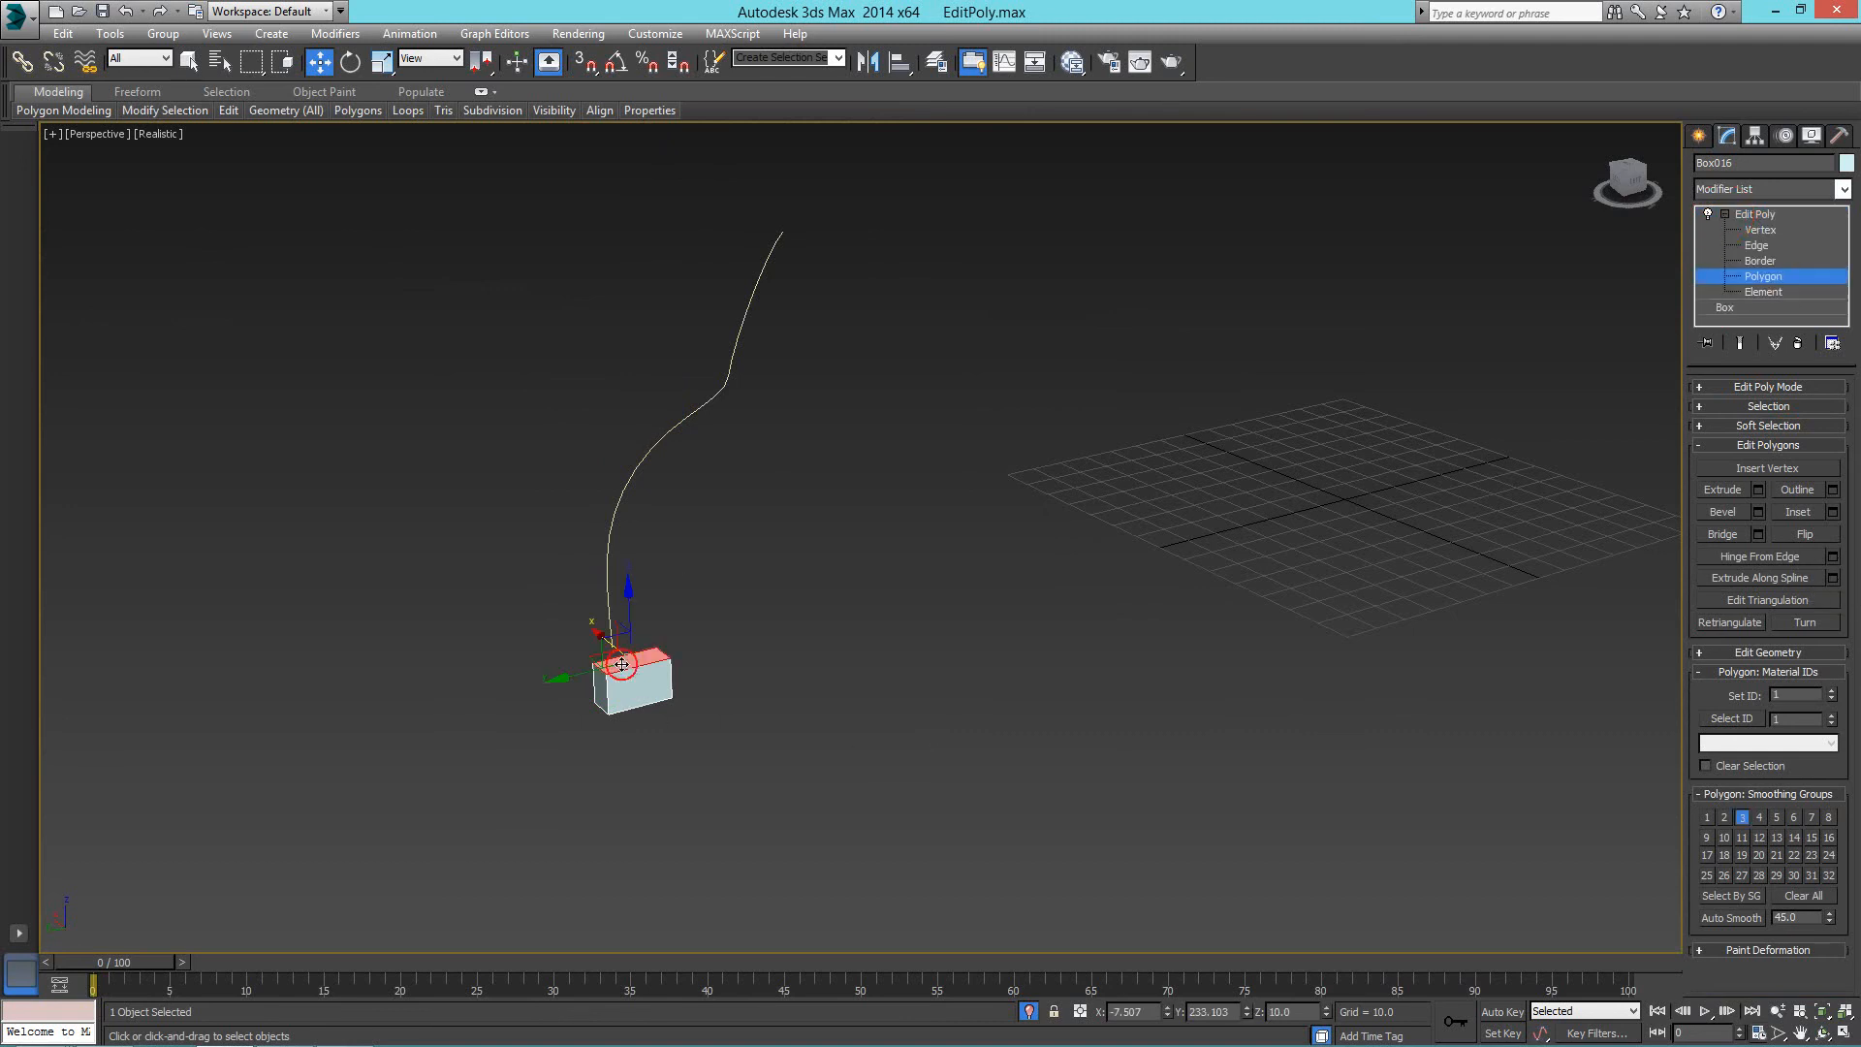
click(1833, 579)
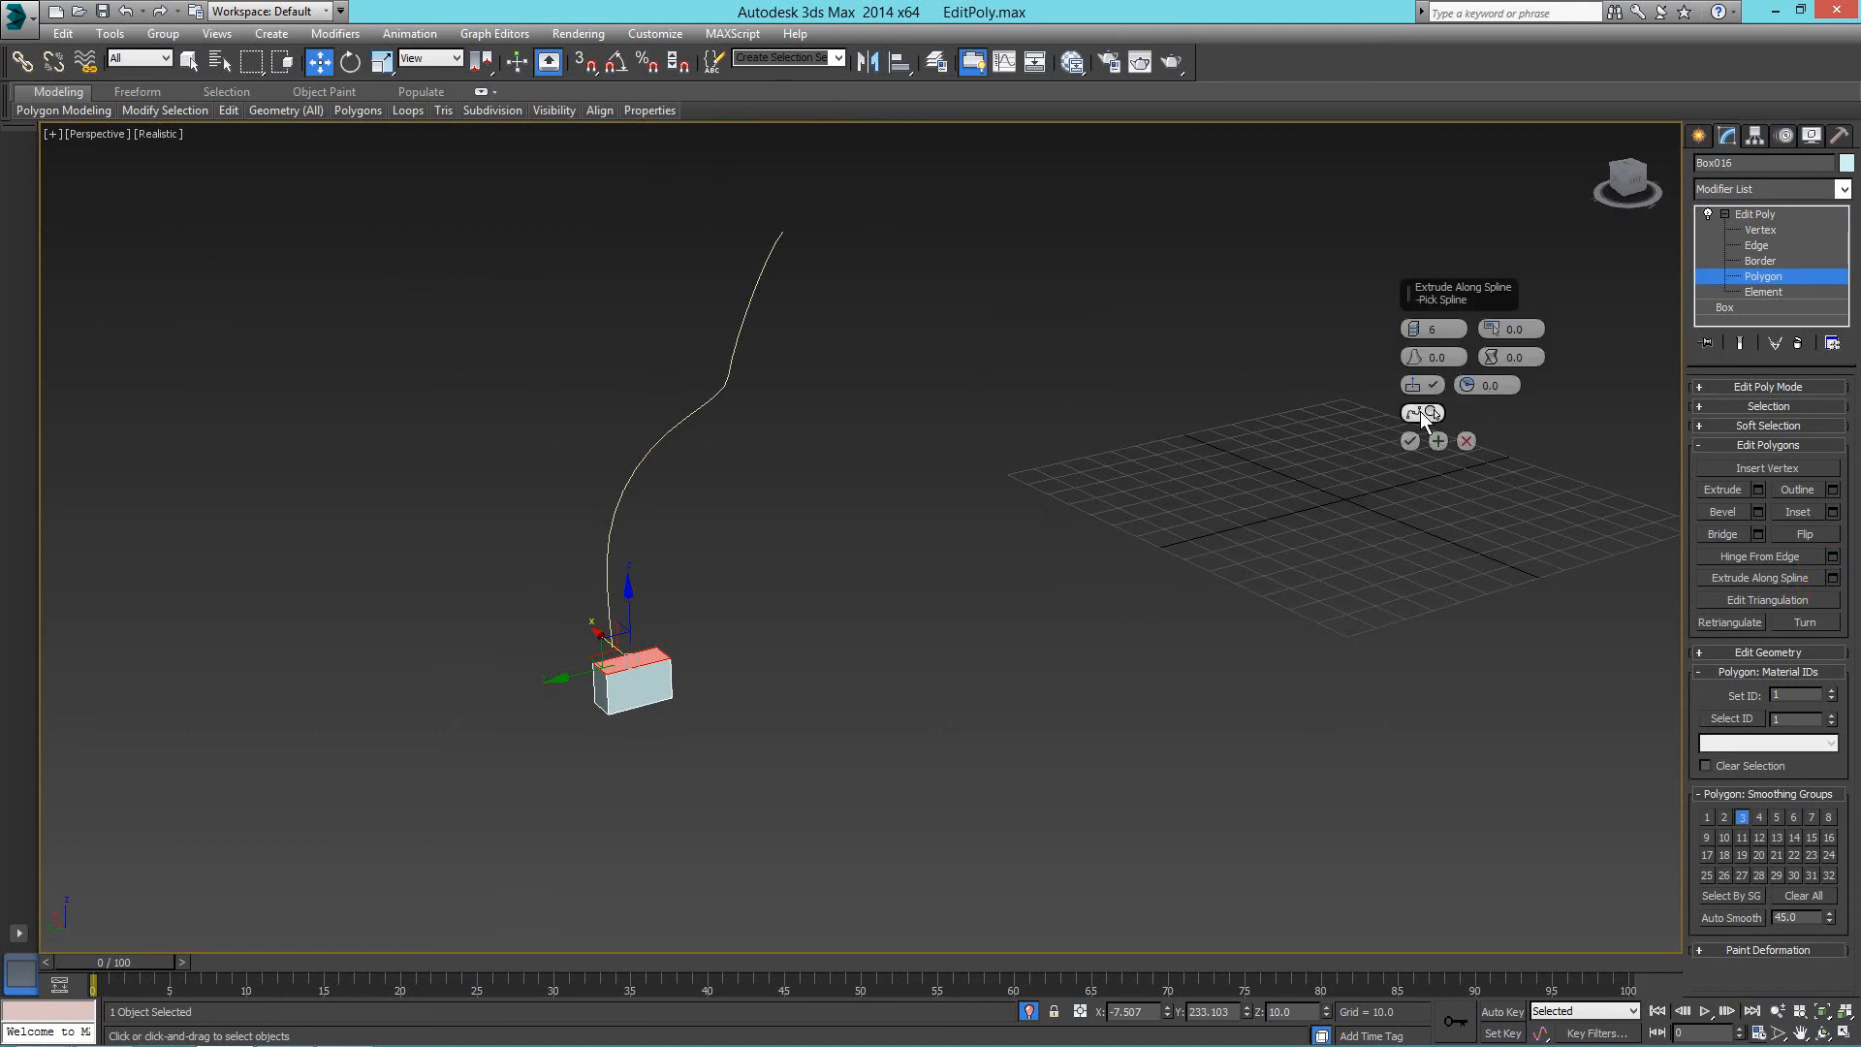
click(1423, 412)
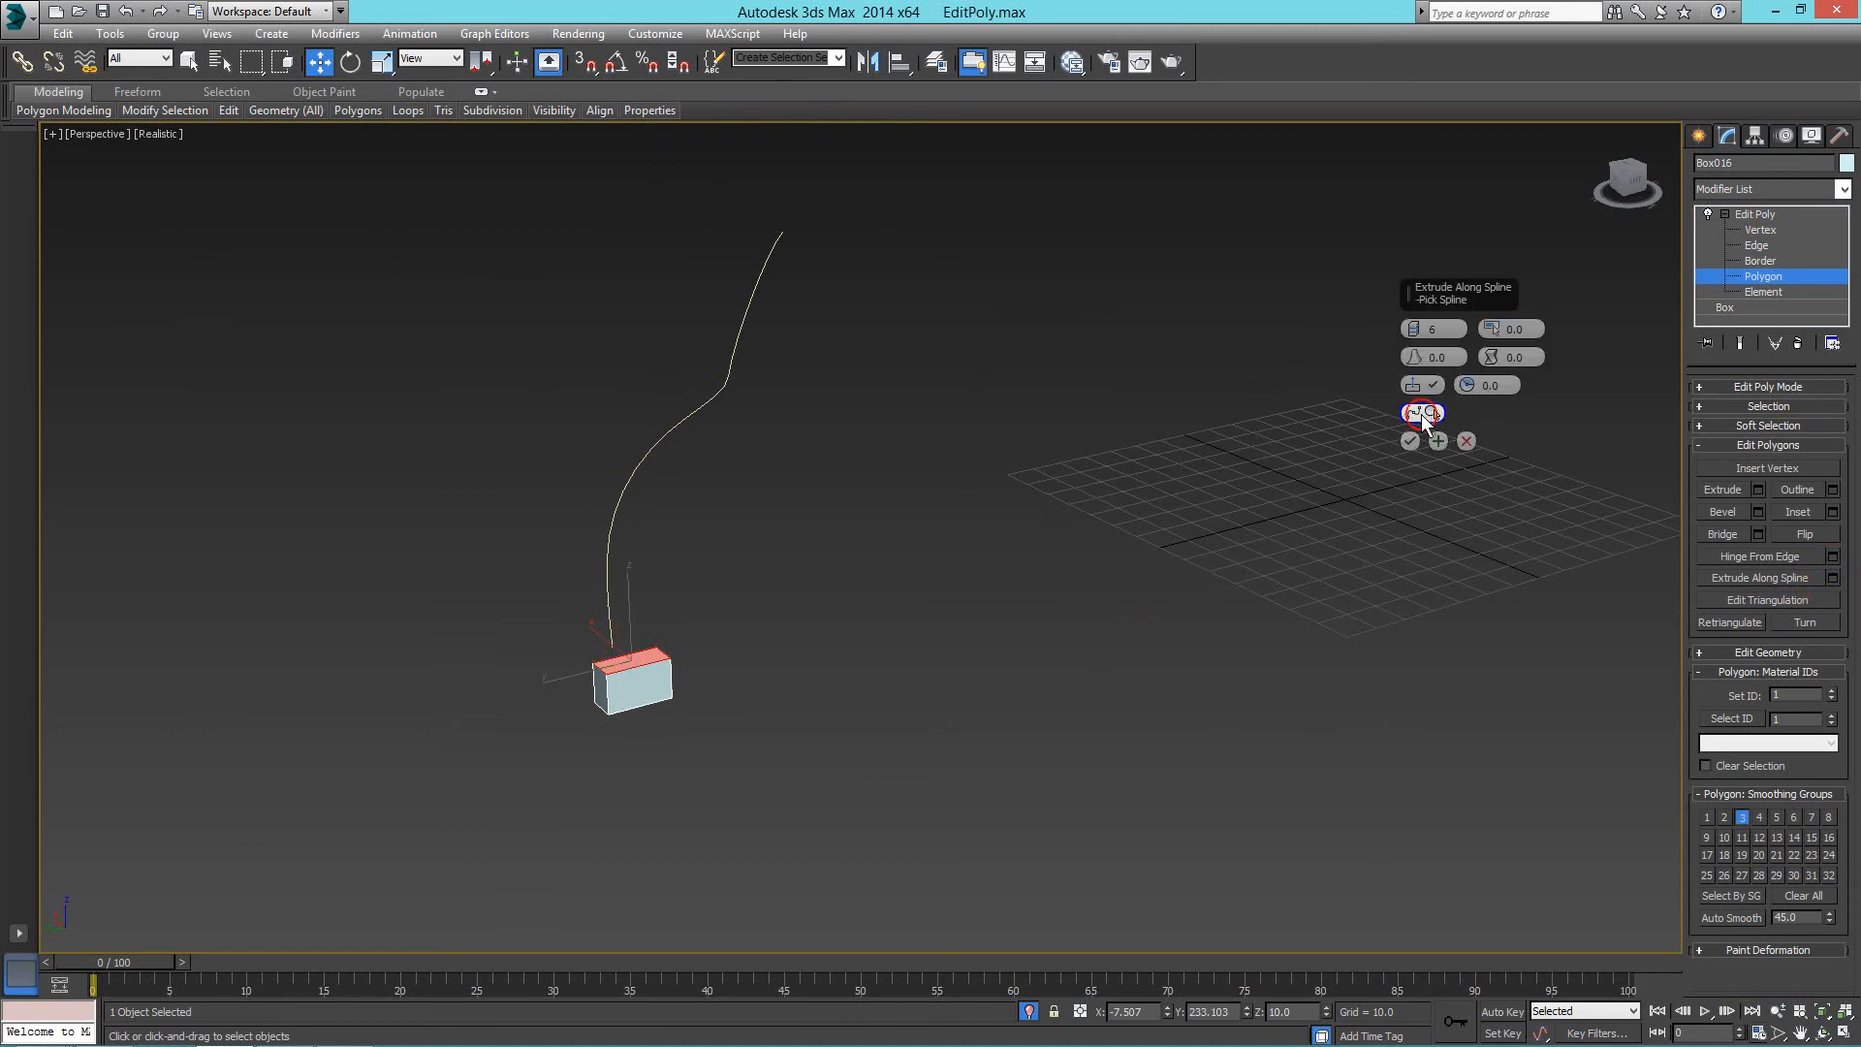
click(692, 417)
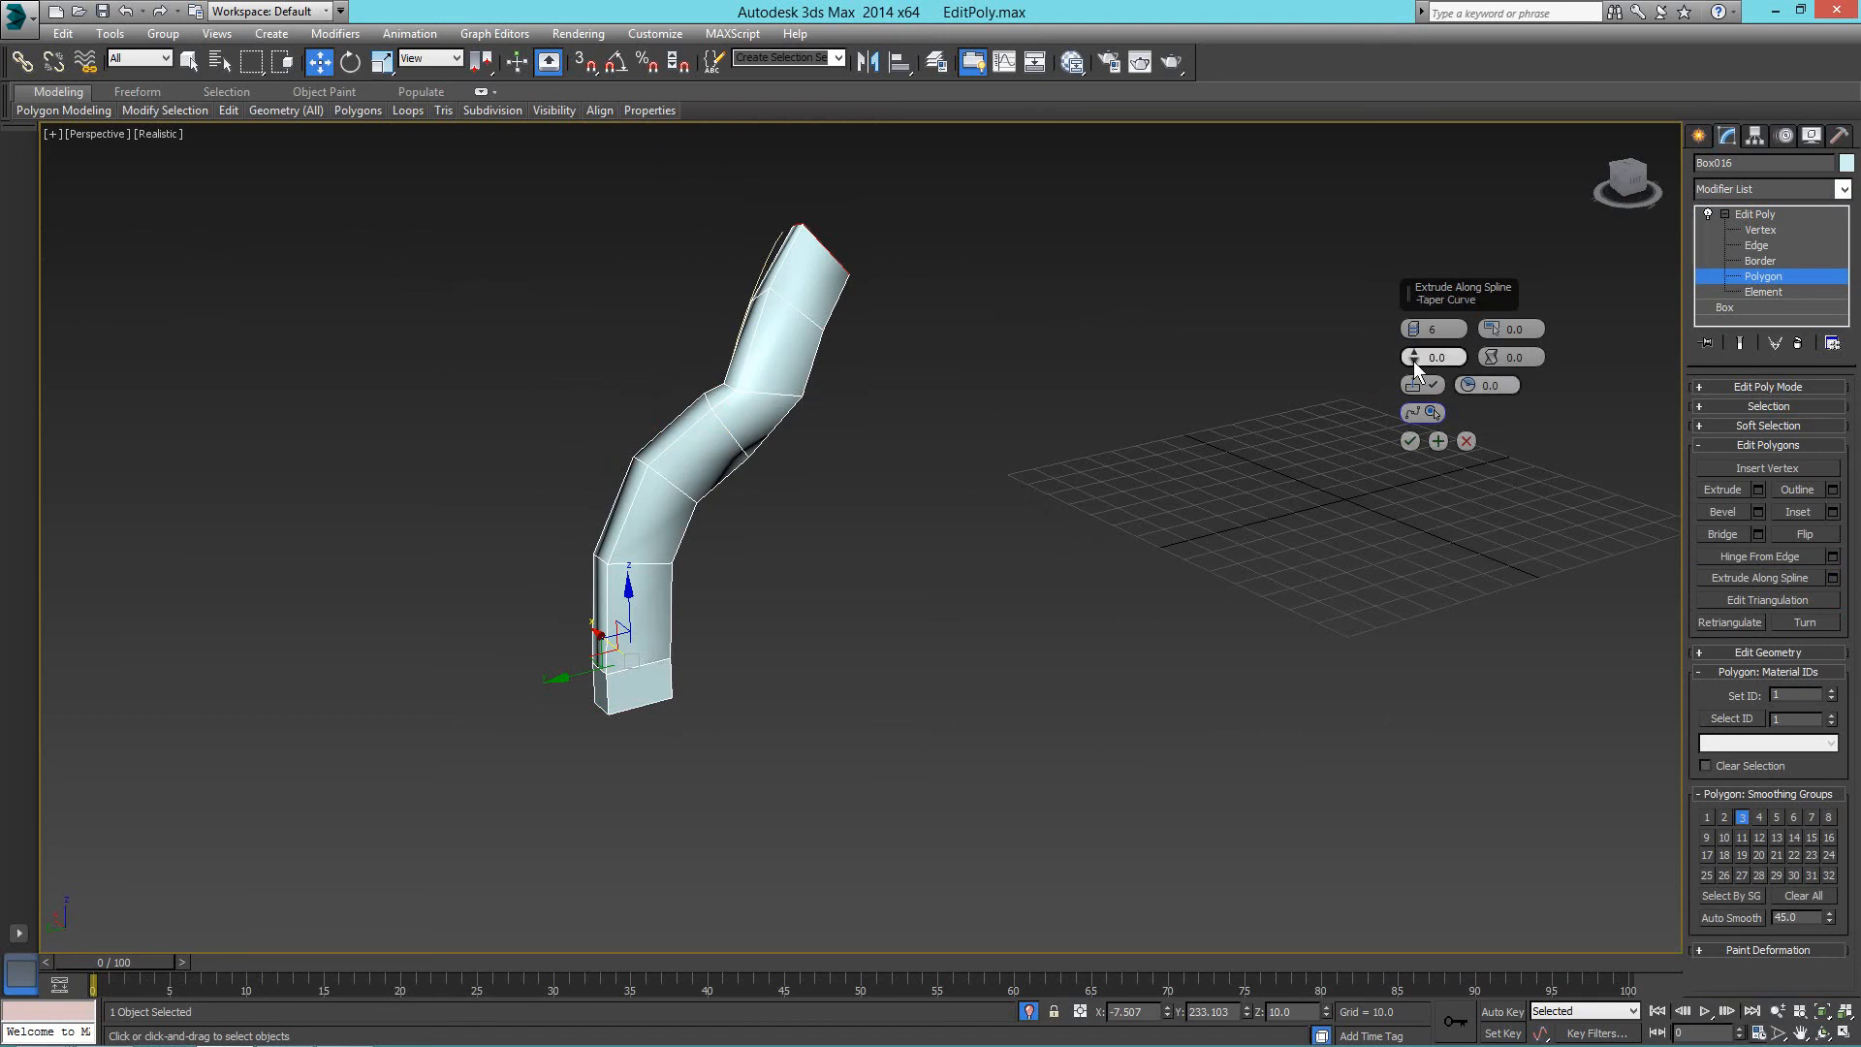
Set the spline extrusion to 24 segments, taper amount -0.95, taper curve -0.2, twist -0.15 and rotation 1.0, and apply it.
drag(1413, 361, 1413, 272)
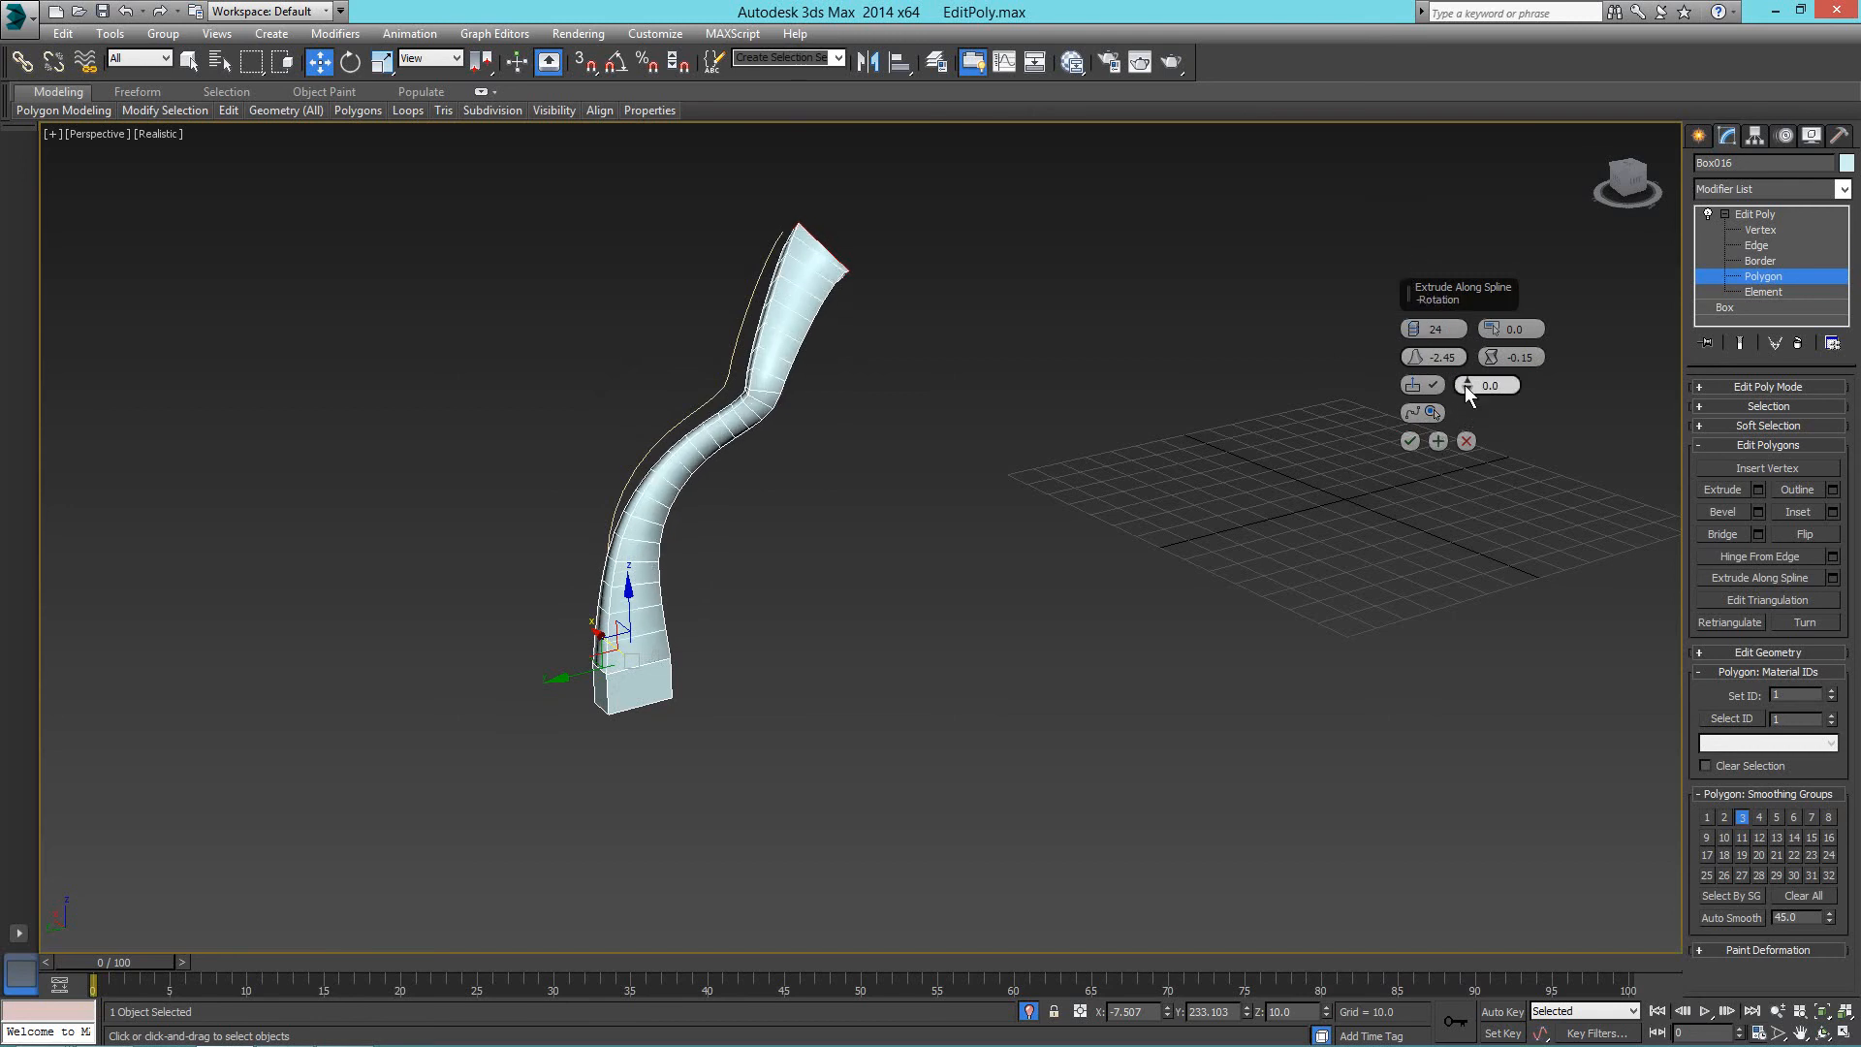
drag(1465, 384, 1494, 315)
mouse_move(1494, 333)
mouse_down()
mouse_move(1495, 300)
mouse_move(1501, 367)
mouse_up()
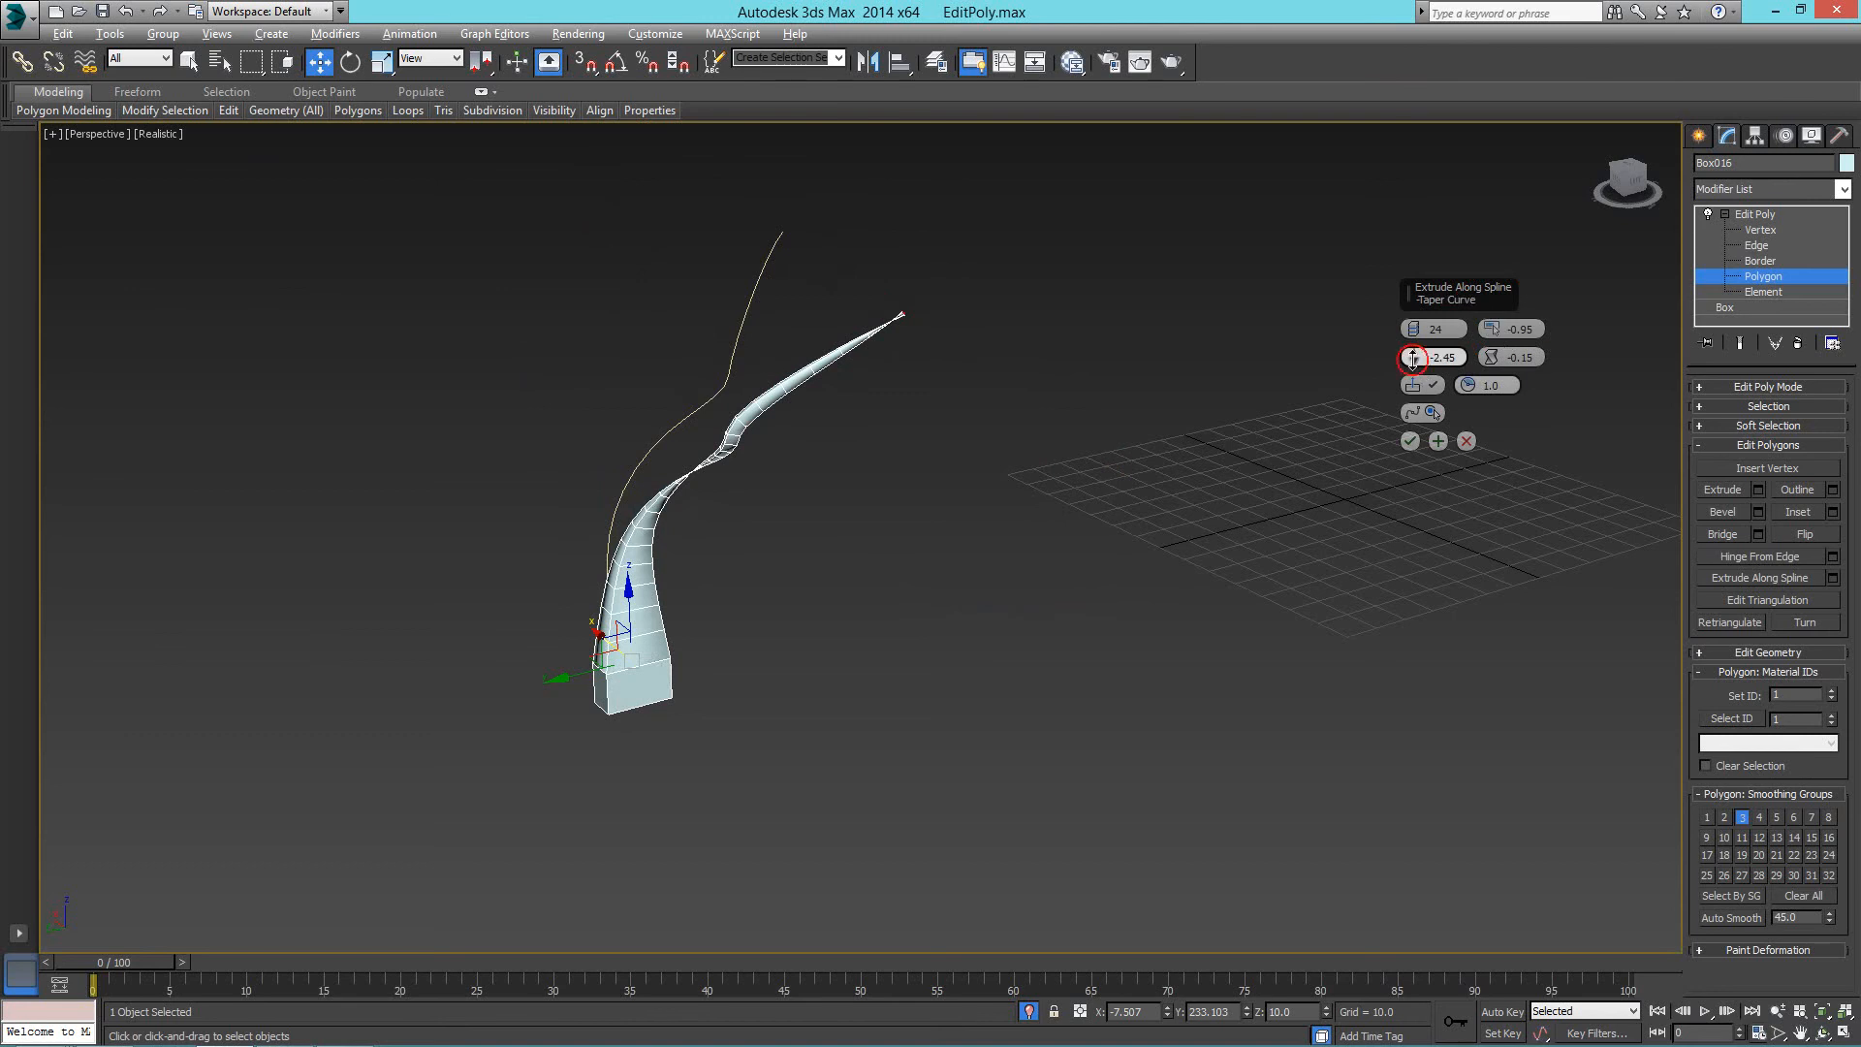
mouse_move(1413, 358)
mouse_down()
mouse_move(1421, 315)
mouse_move(1413, 357)
mouse_up()
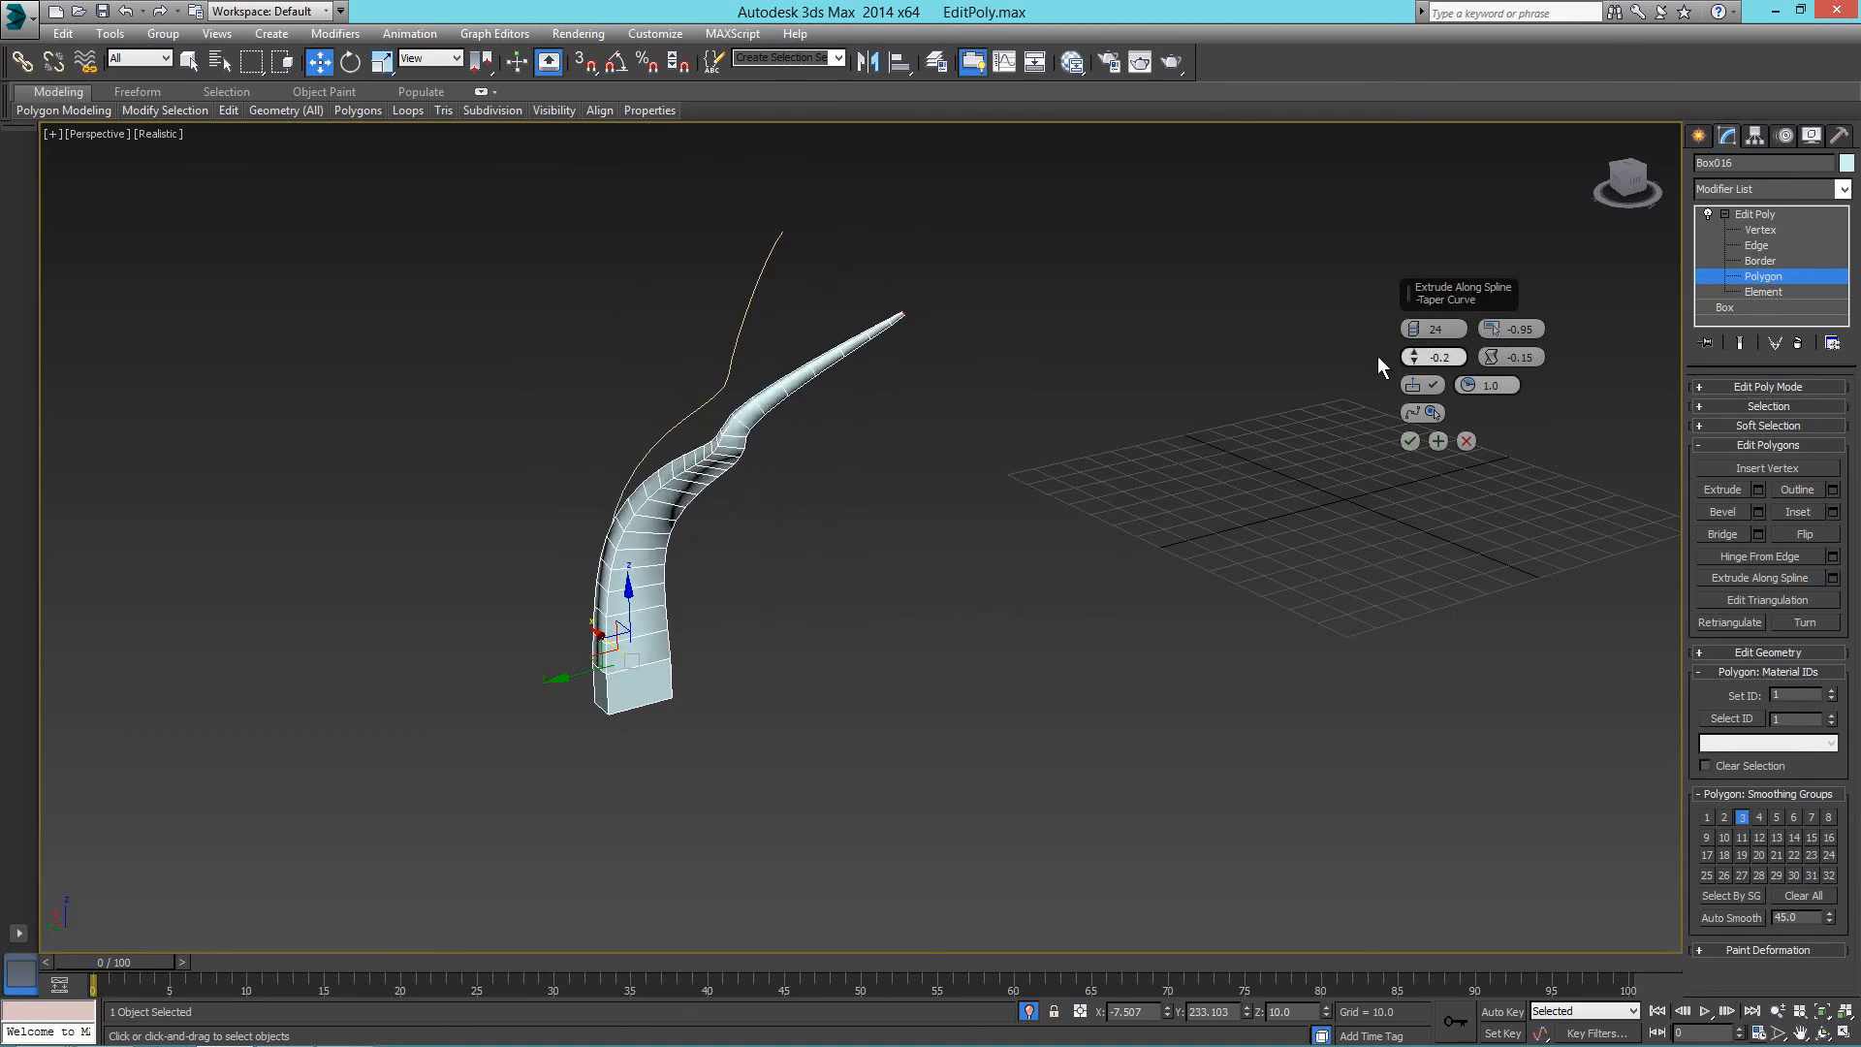
alt+middle_drag(1381, 366, 951, 415)
click(1409, 441)
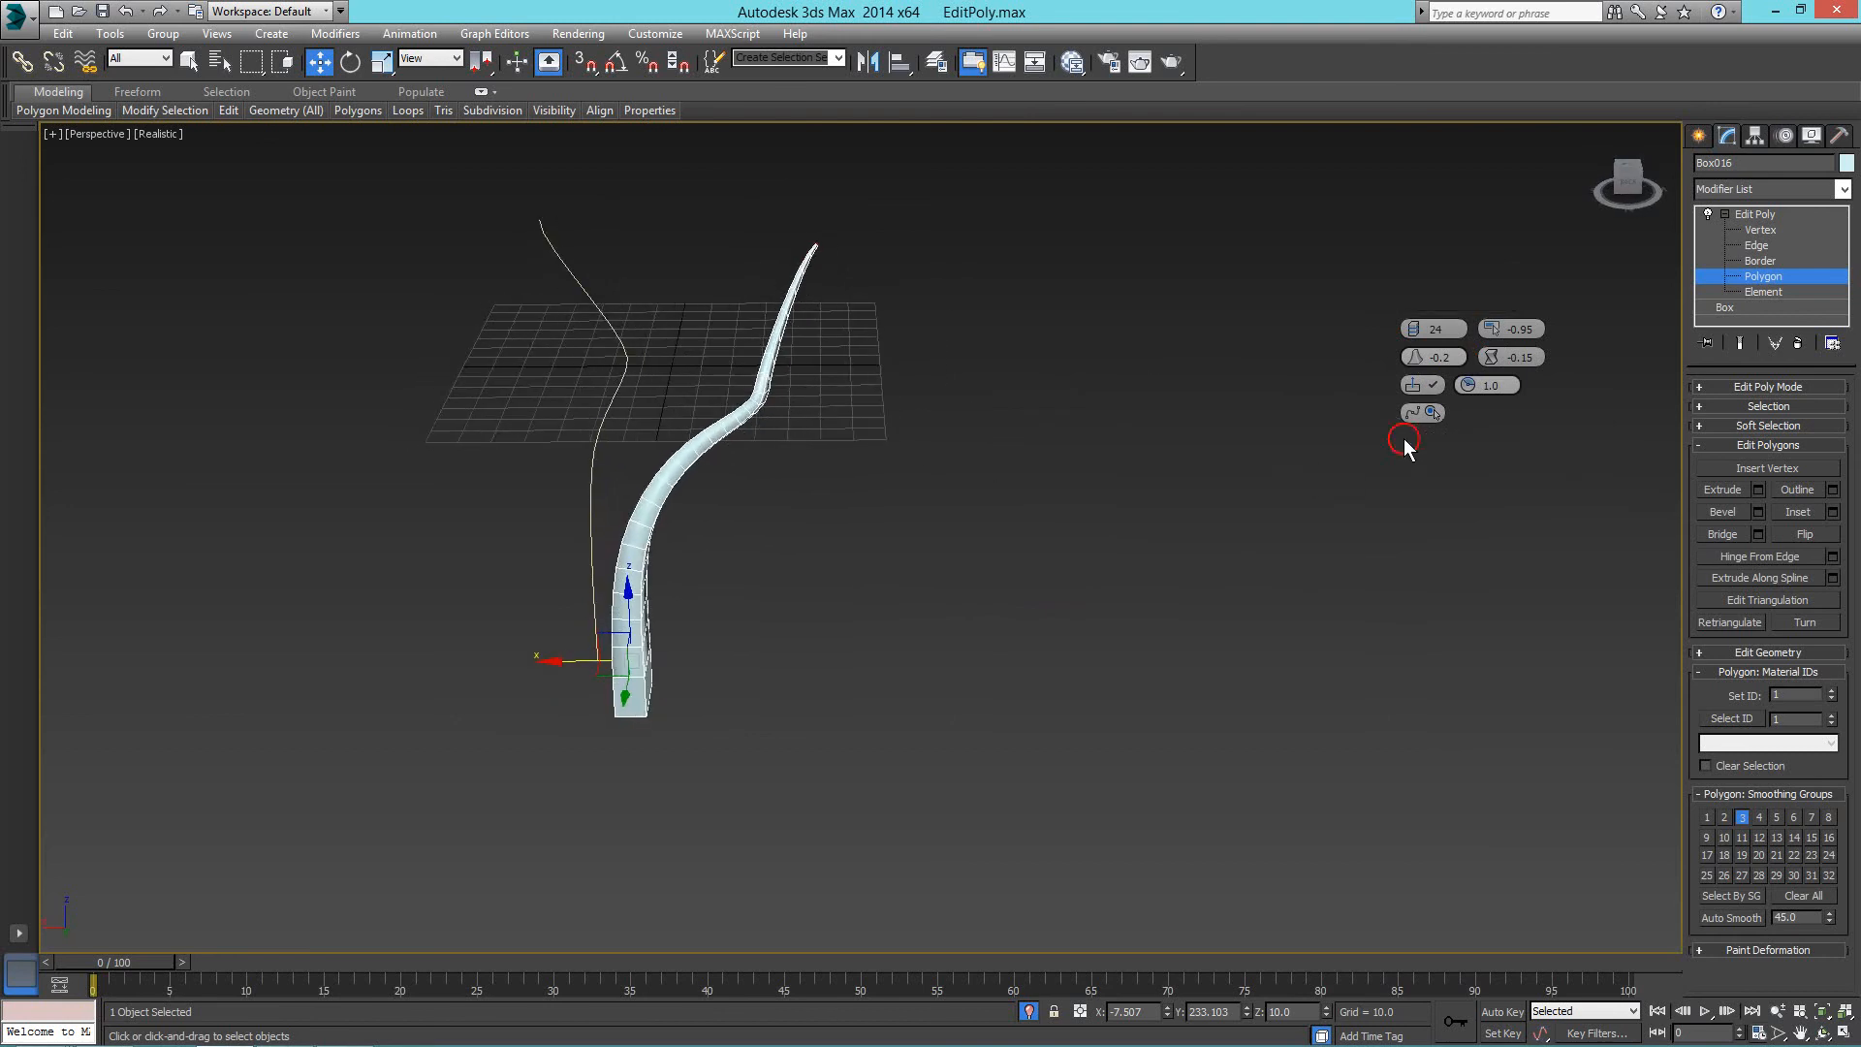
Grow a second branch by extruding a side polygon midway up the trunk along the line with the current settings.
alt+middle_drag(436, 531, 940, 512)
scroll(943, 494, up, 3)
click(986, 474)
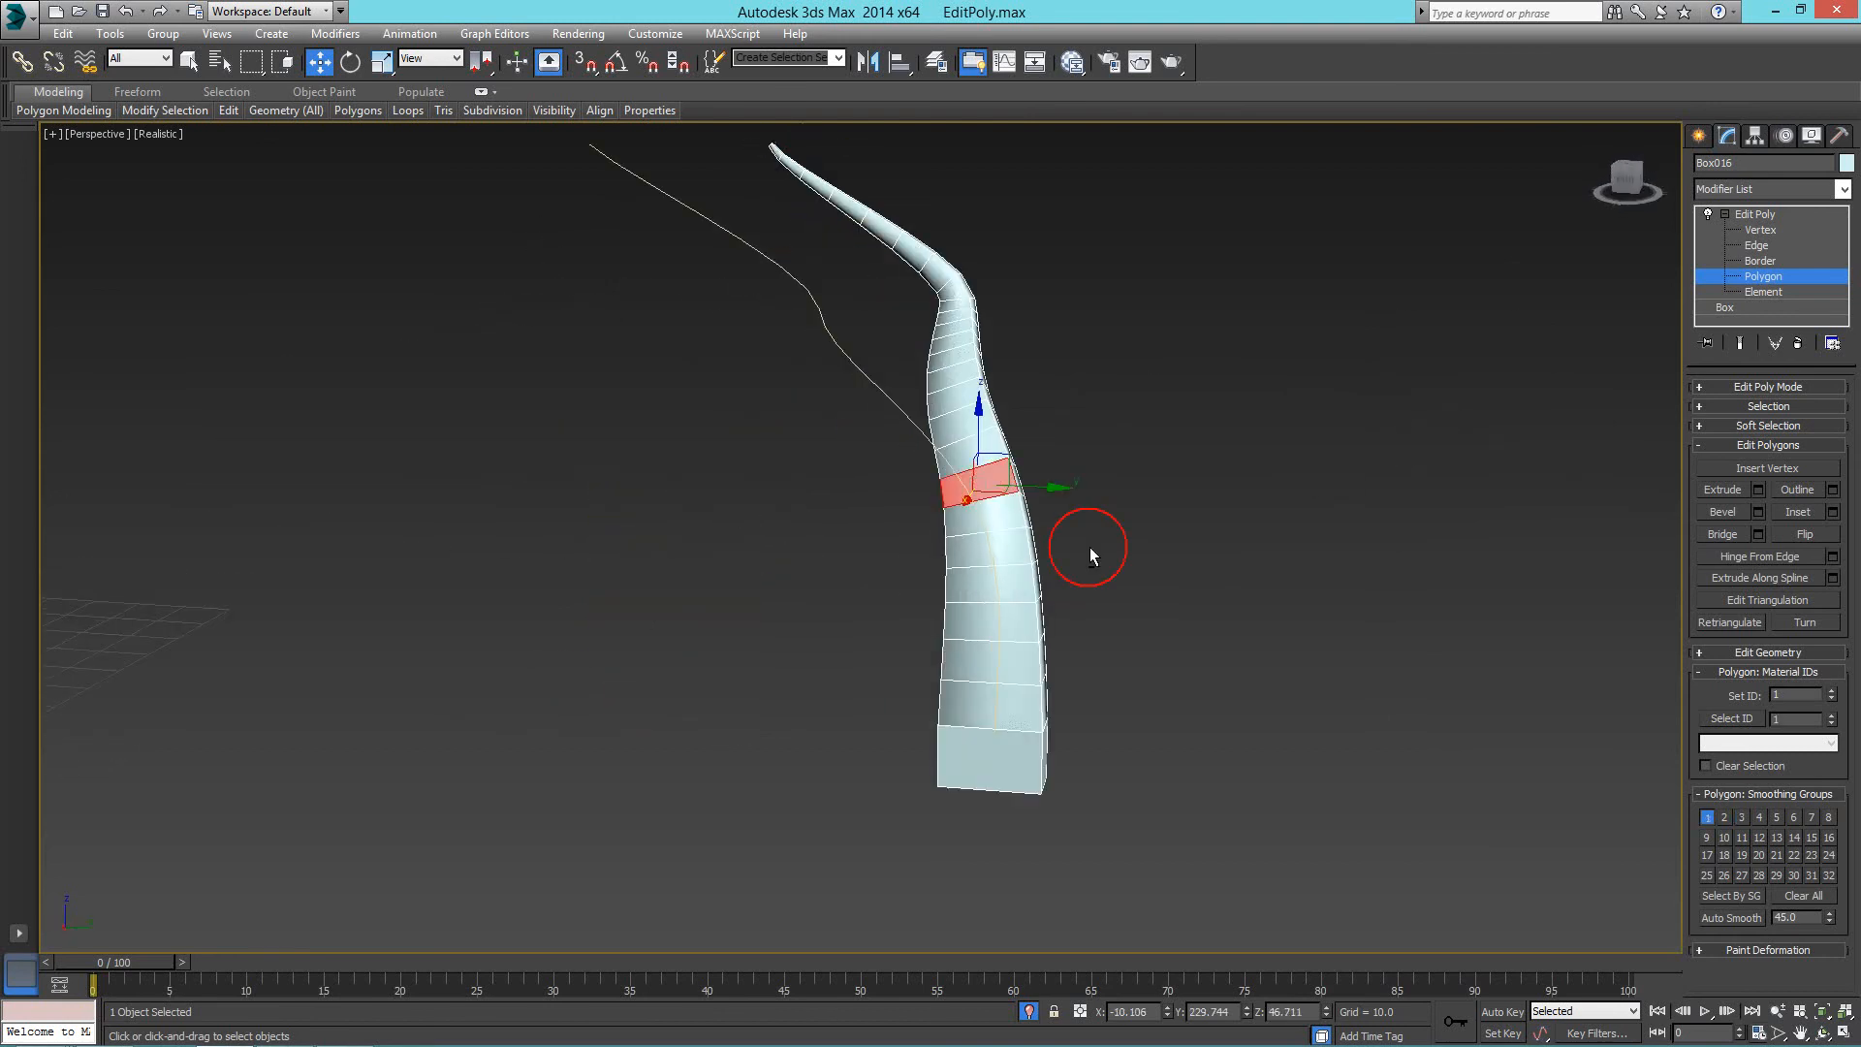
alt+middle_drag(1089, 546, 1841, 776)
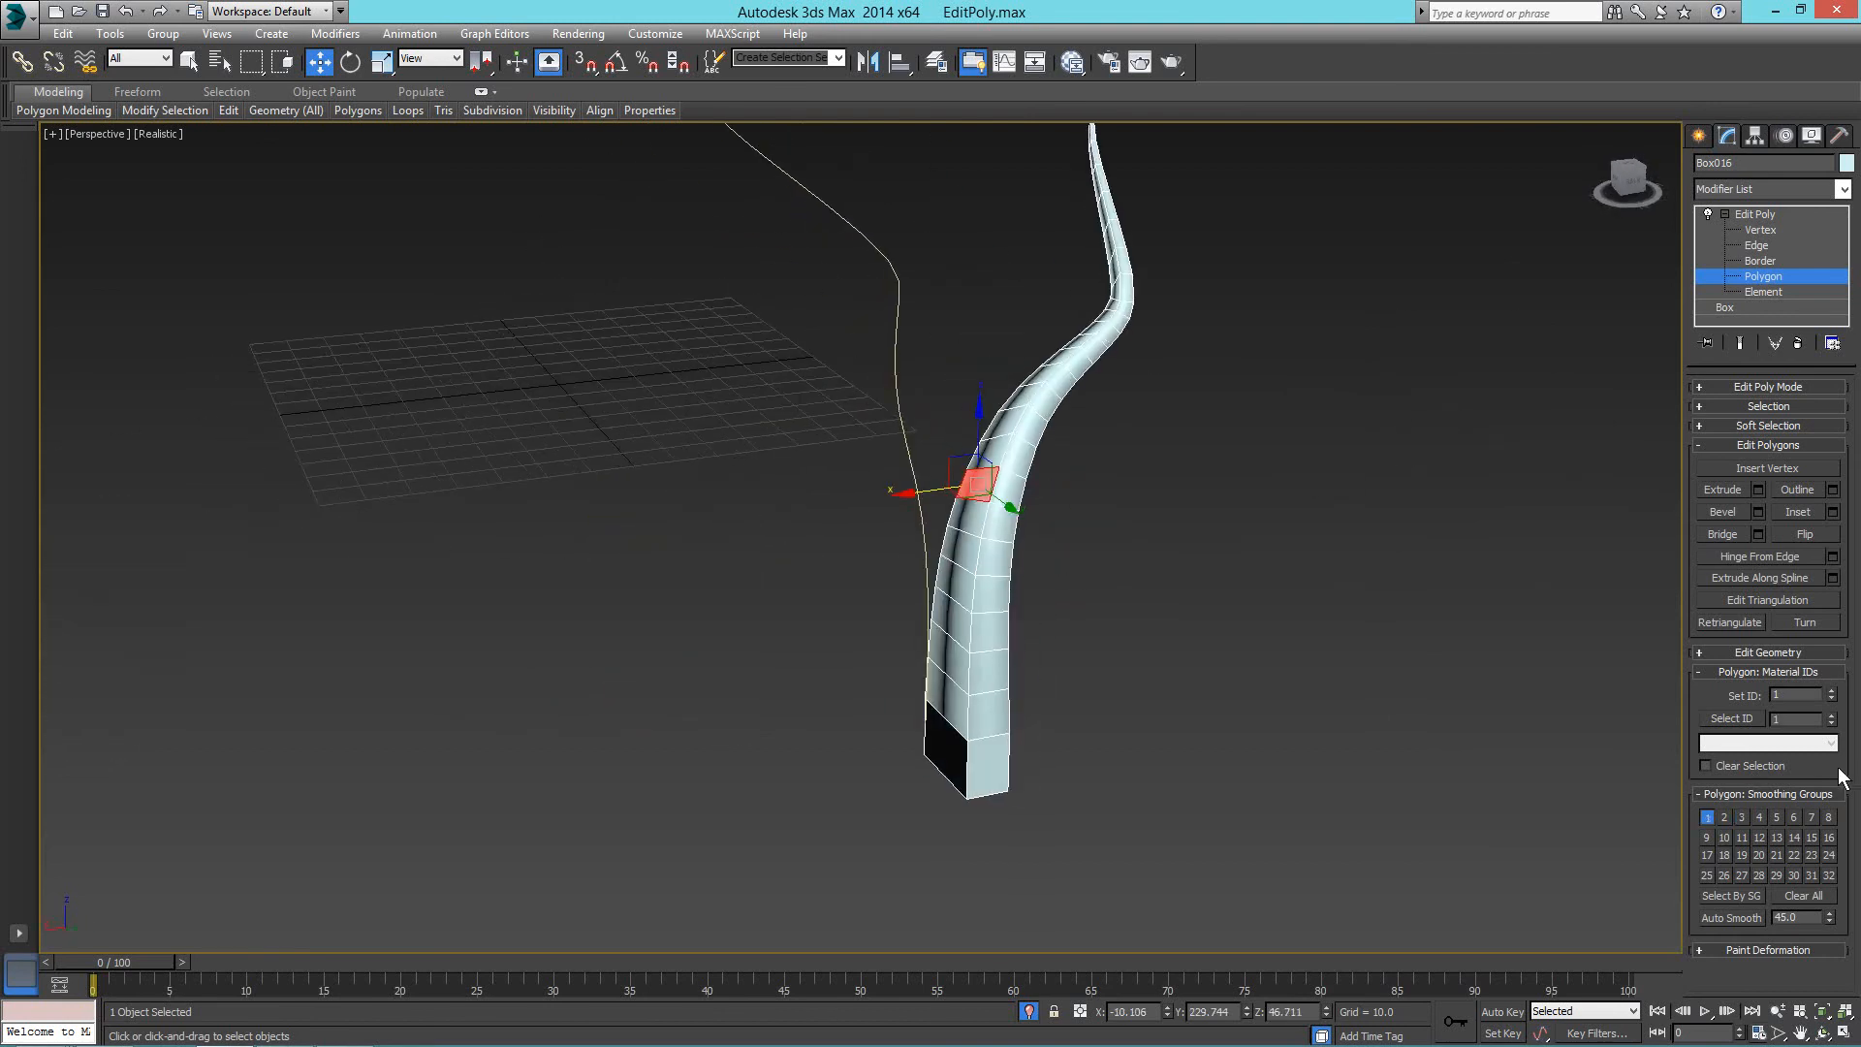
click(1832, 579)
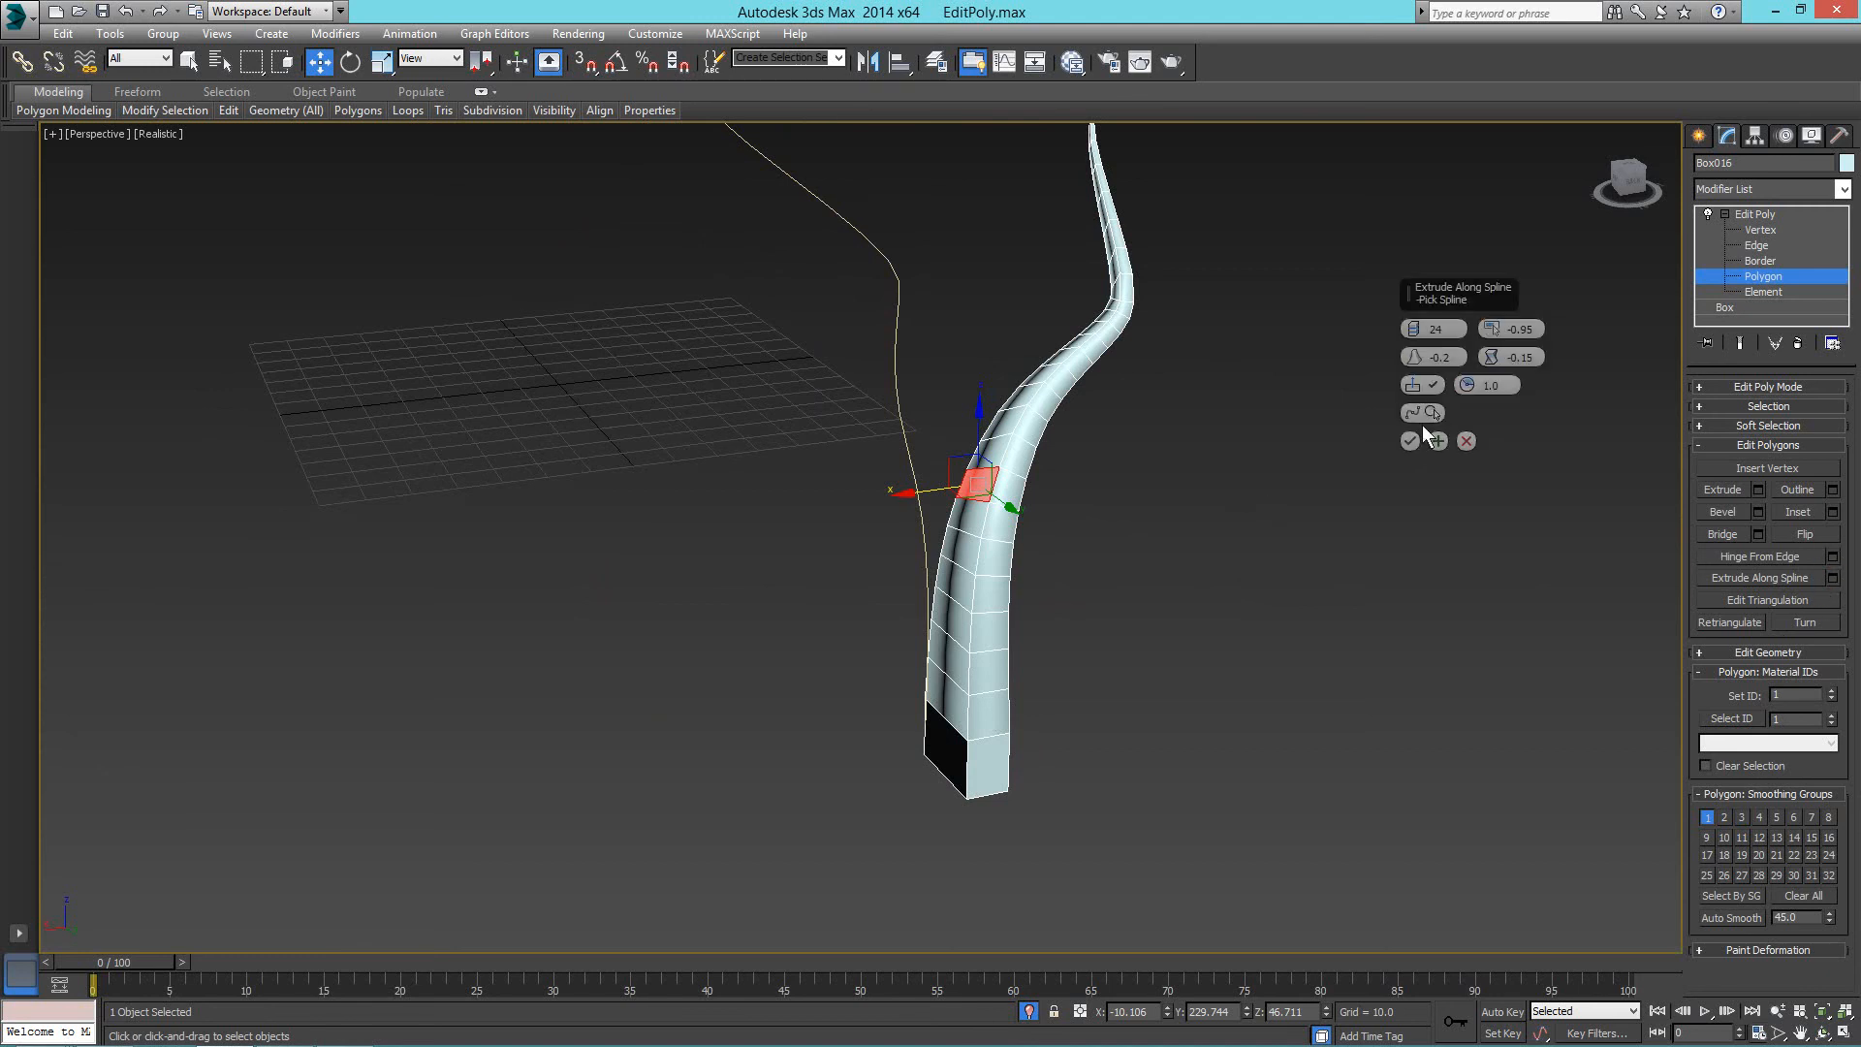
click(1422, 418)
click(893, 378)
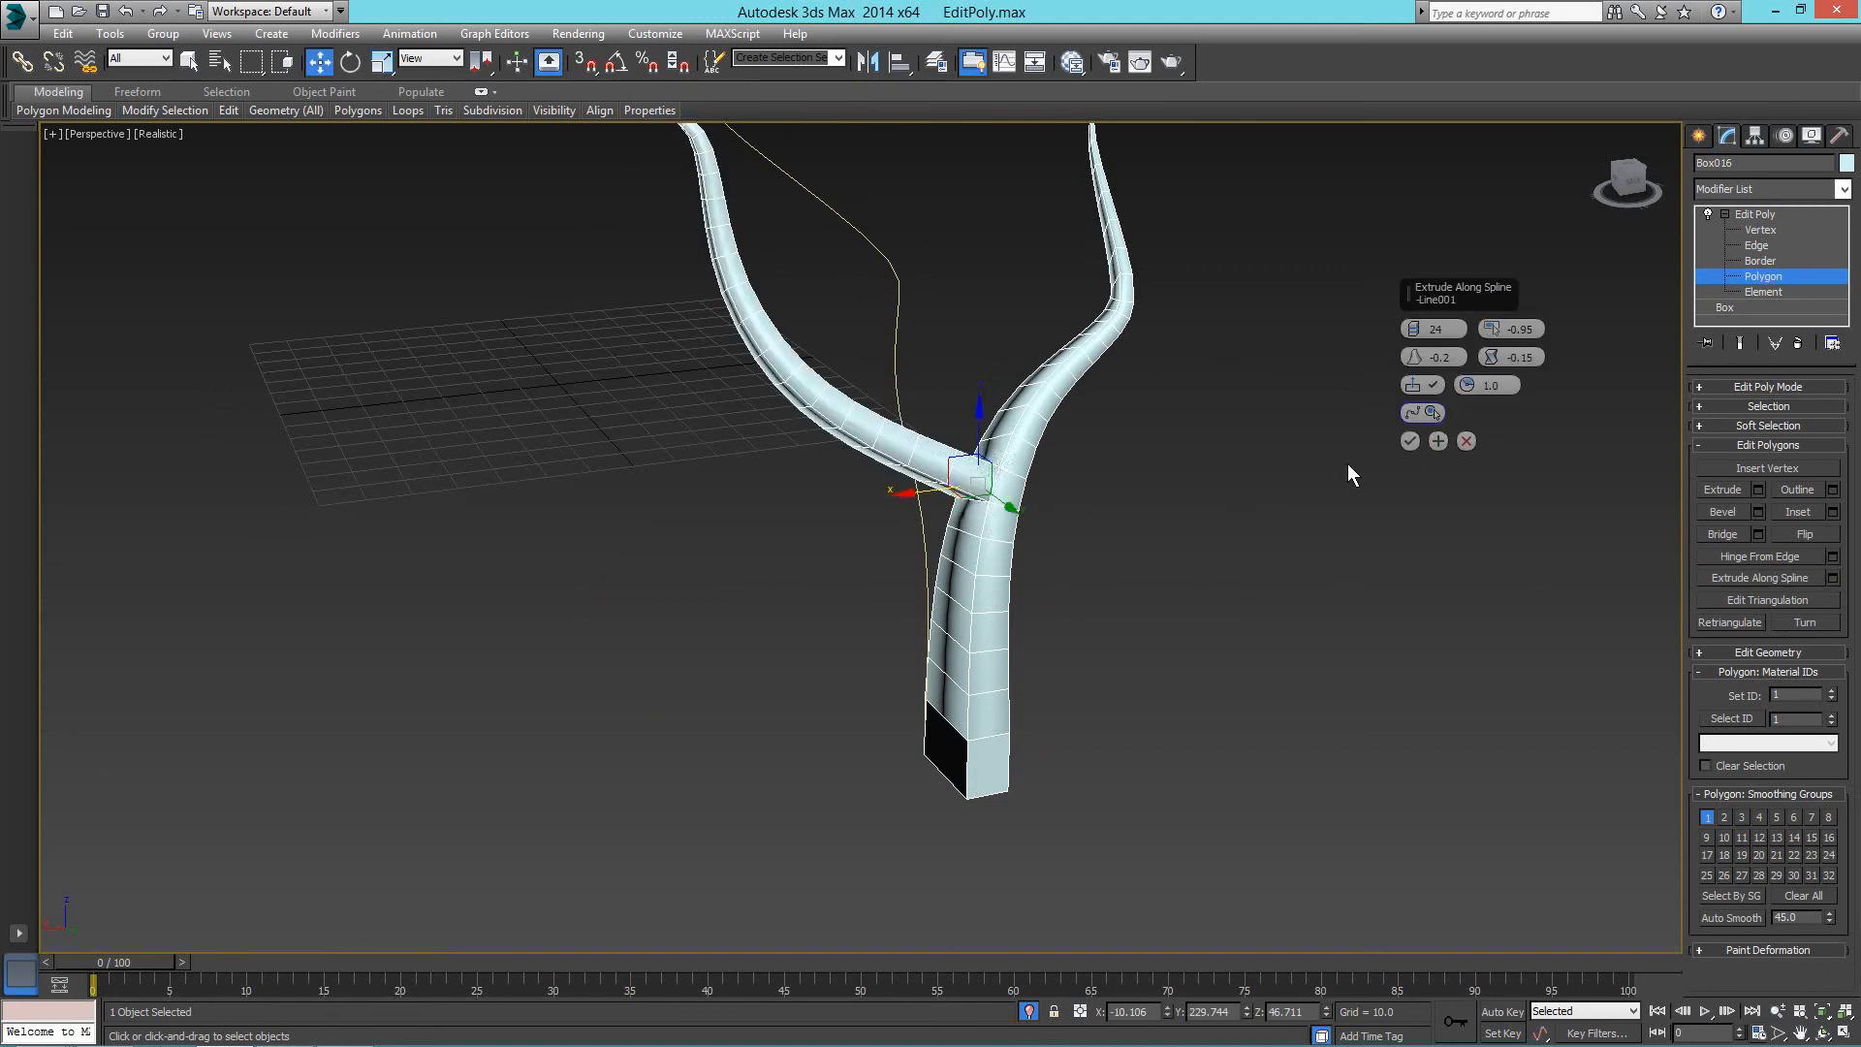
click(1410, 440)
Extrude a polygon on the trunk just above the fork along the same line to form a third branch.
alt+middle_drag(1357, 485, 943, 596)
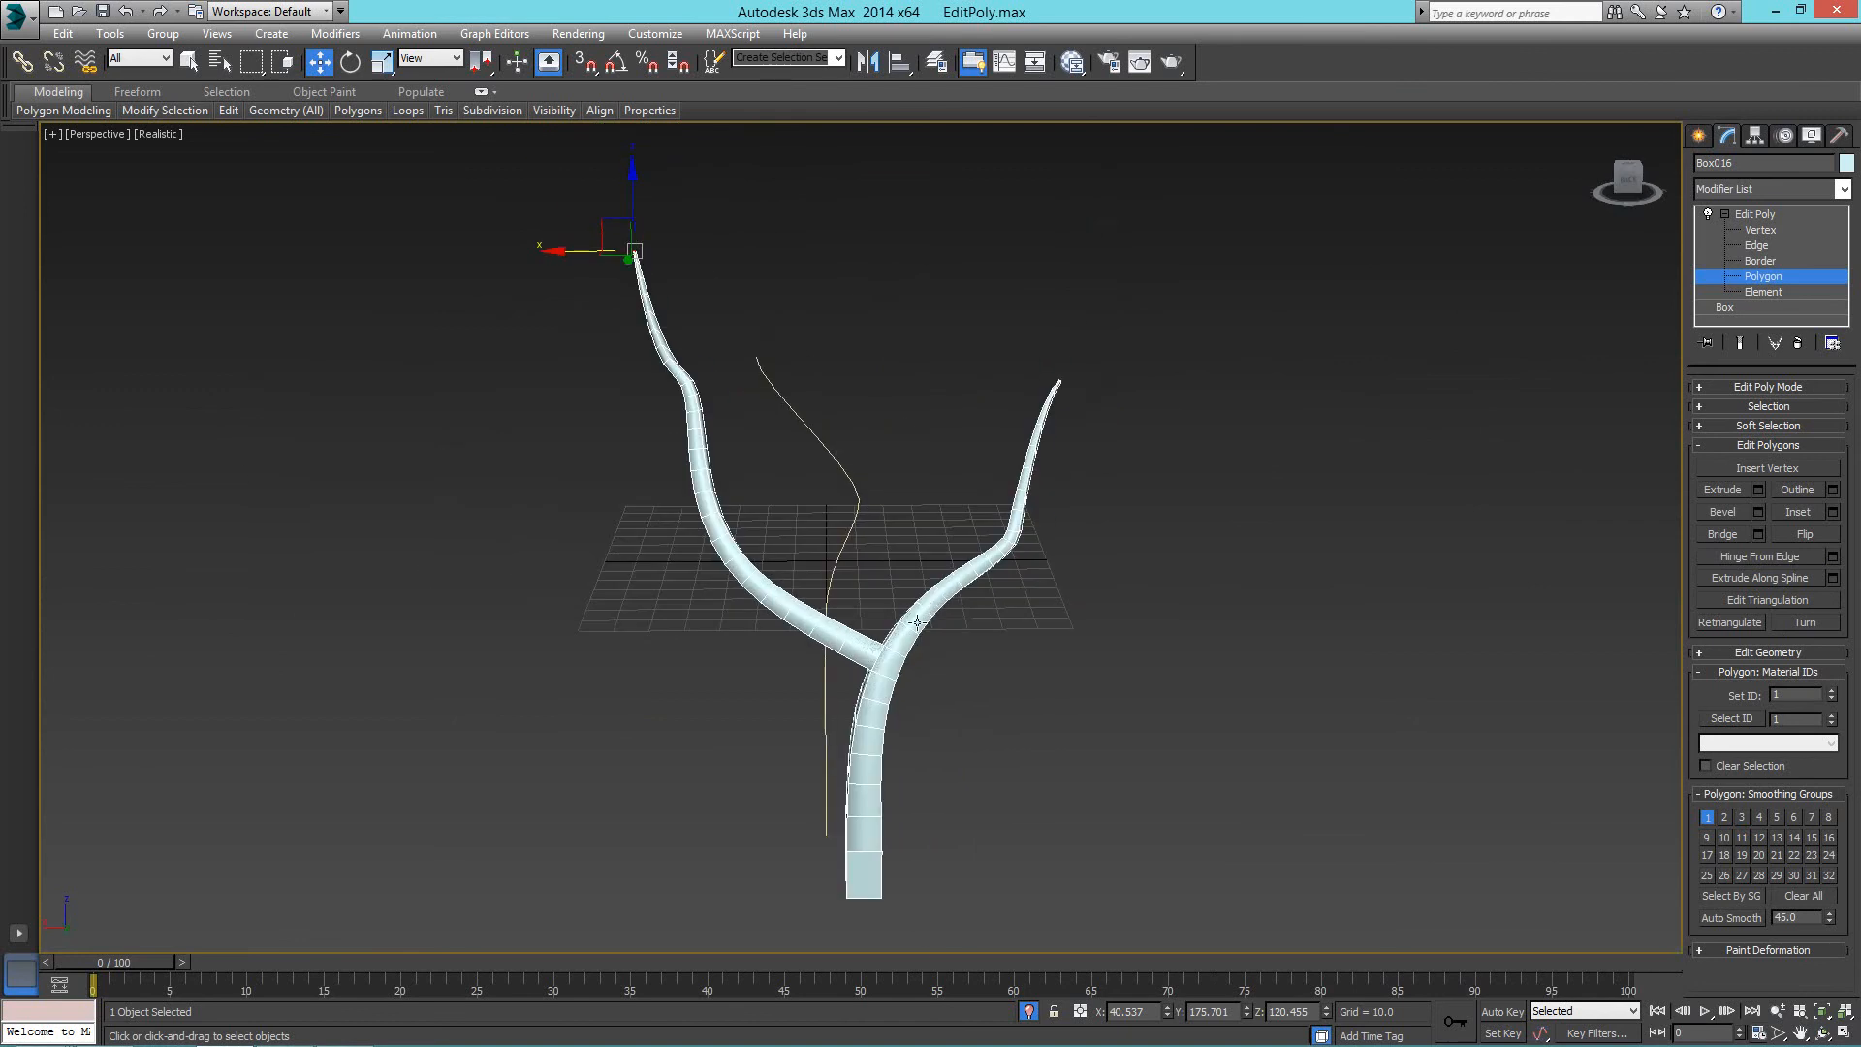
click(917, 622)
click(1831, 579)
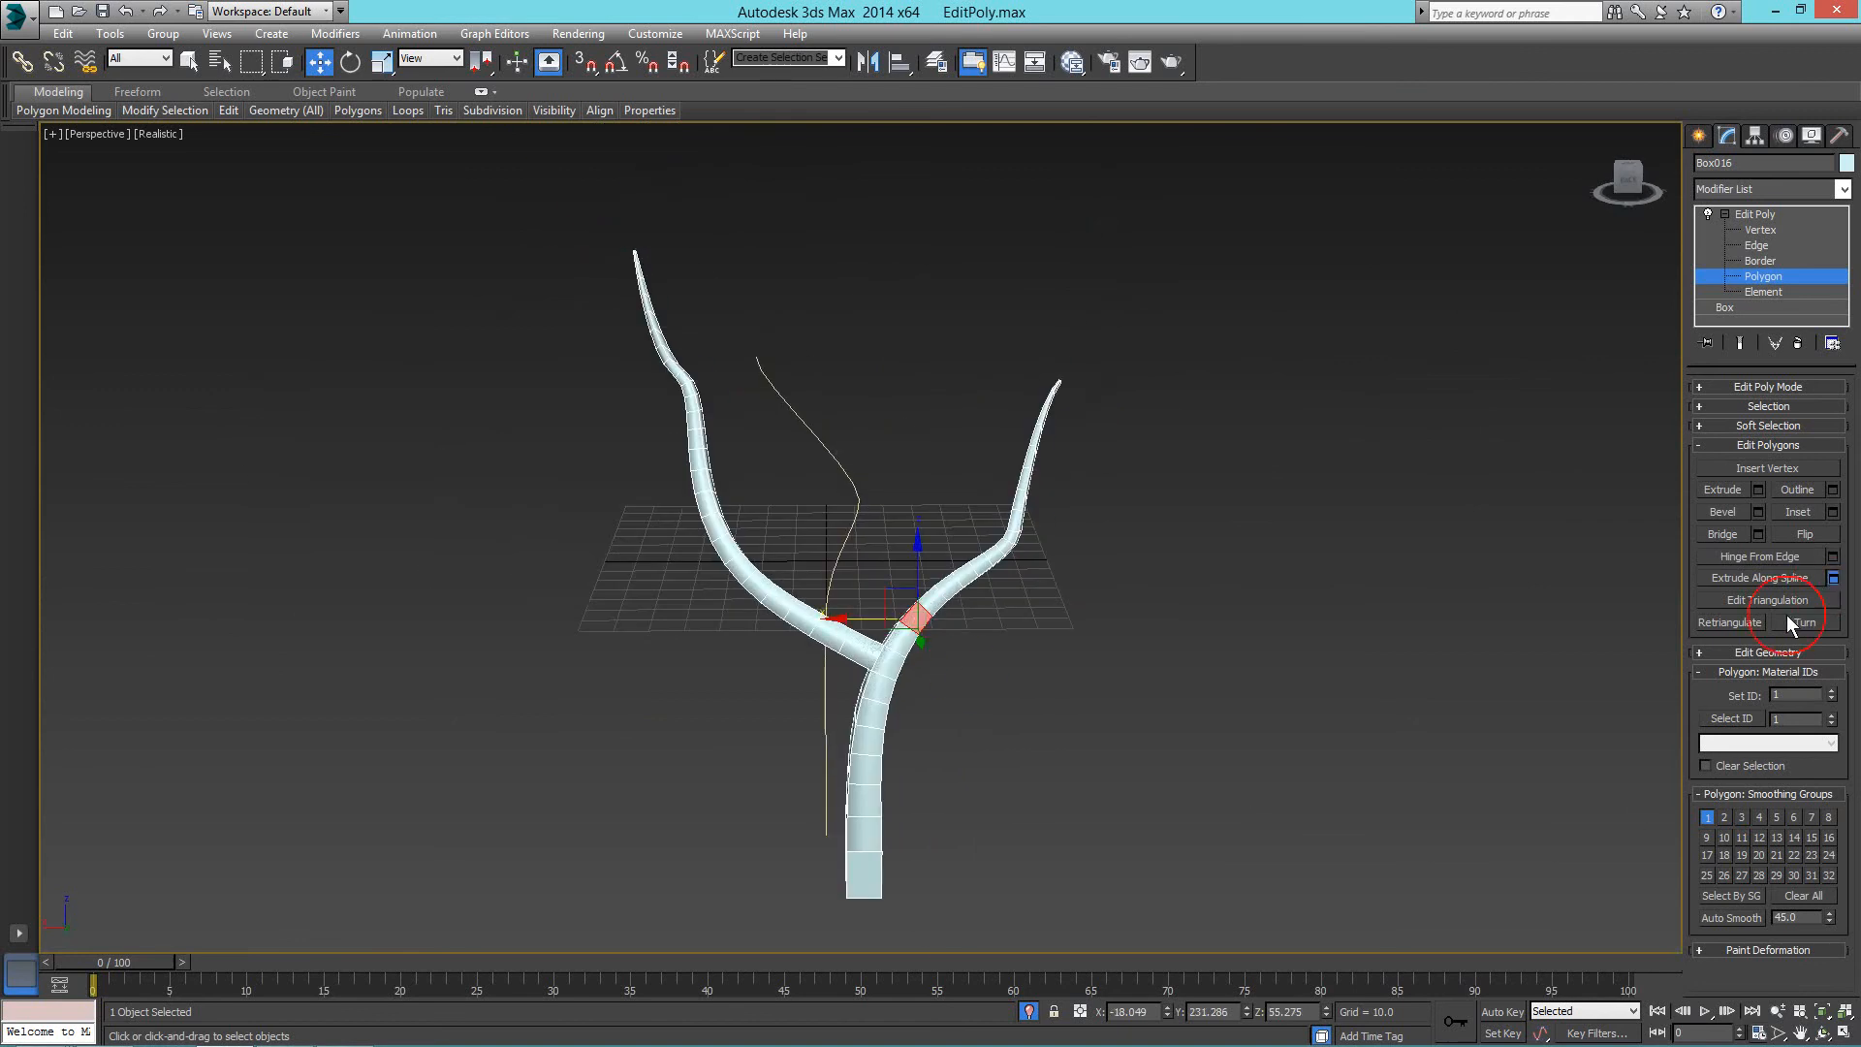
click(1420, 412)
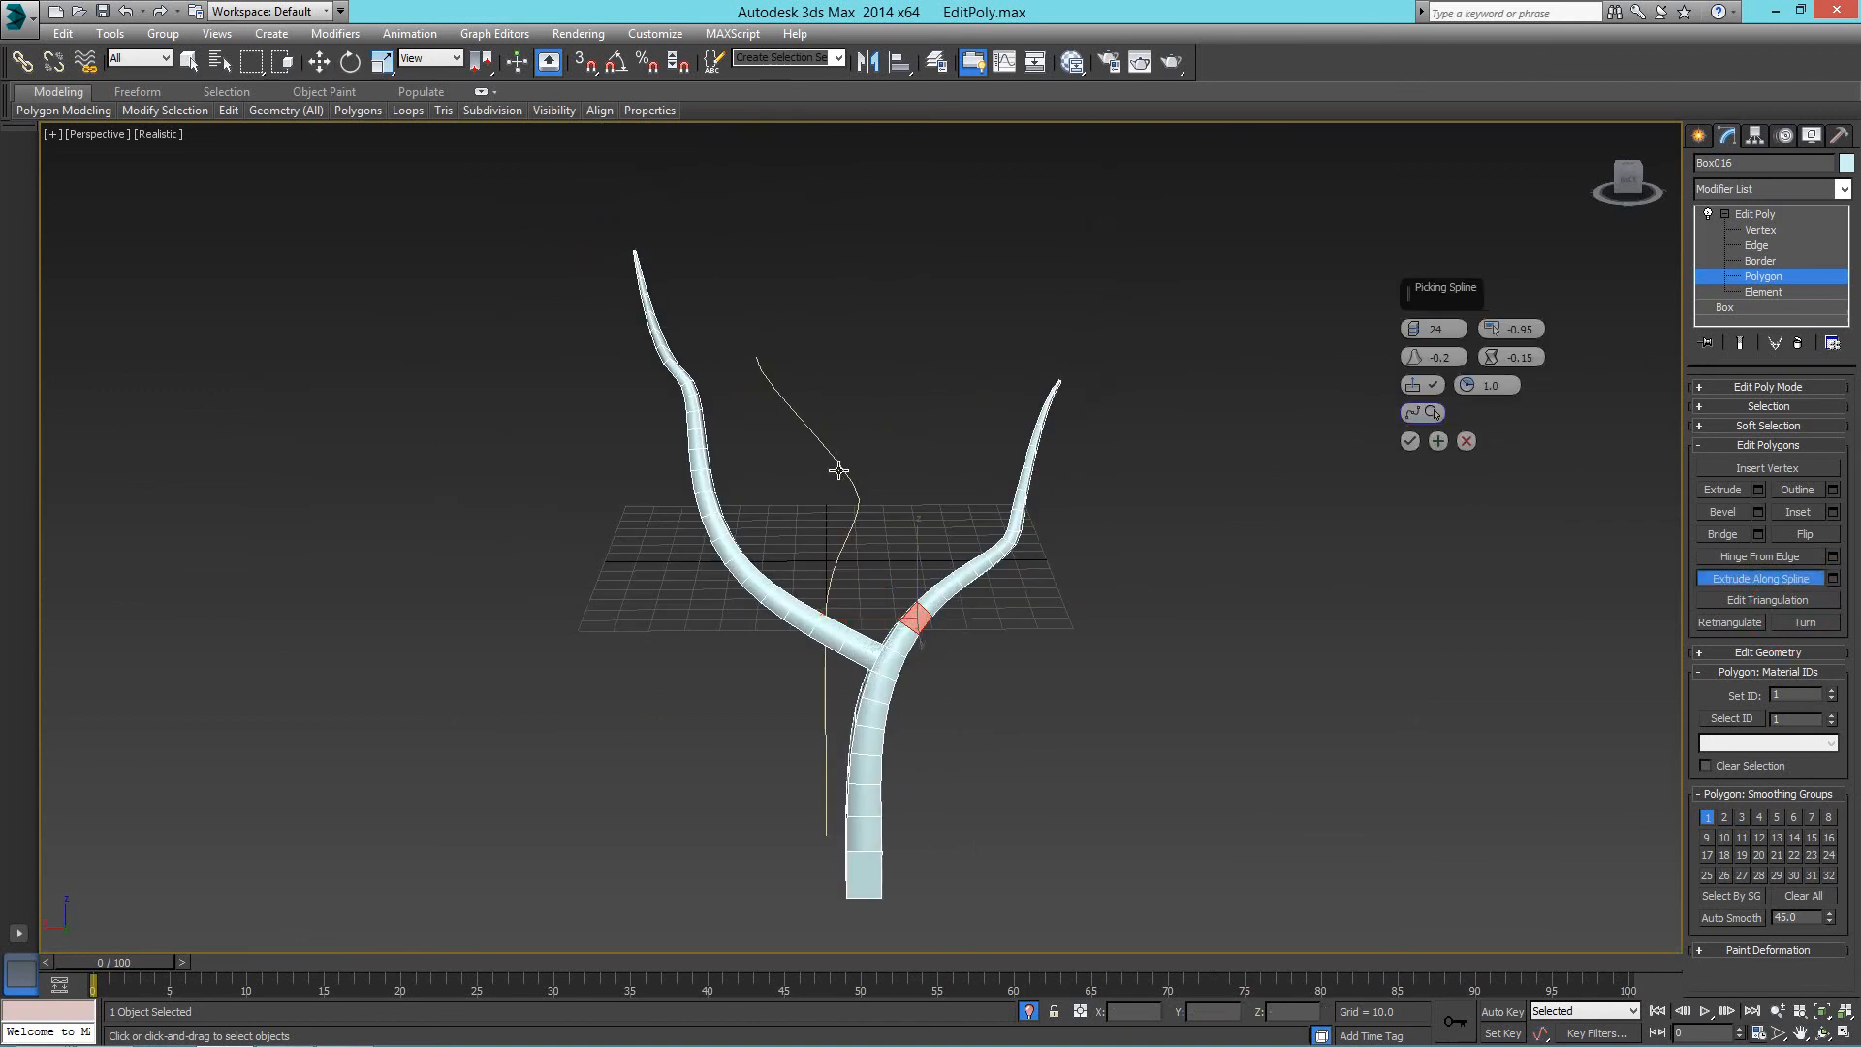
click(857, 475)
click(1410, 440)
Extrude a polygon on the second branch along the line with a rotation of 4.05 to form a fourth branch.
alt+middle_drag(855, 612, 776, 562)
click(687, 533)
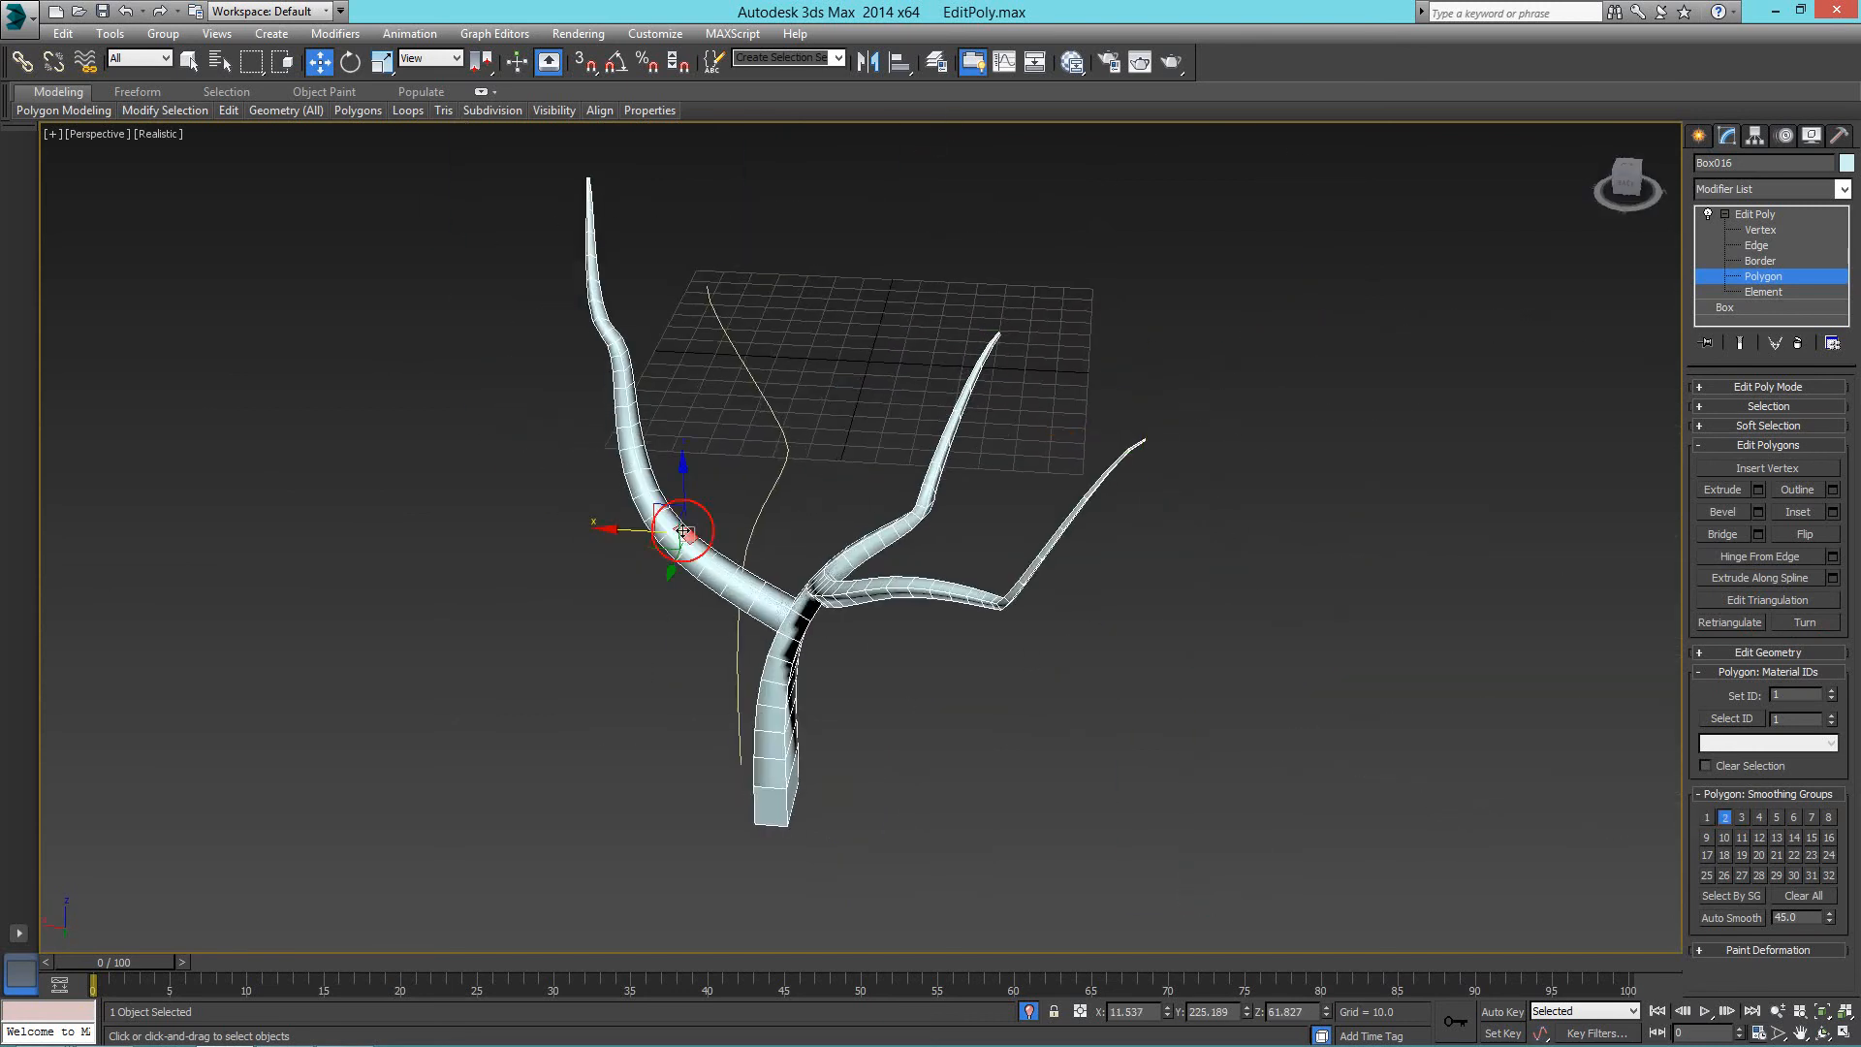
click(1831, 577)
click(1428, 414)
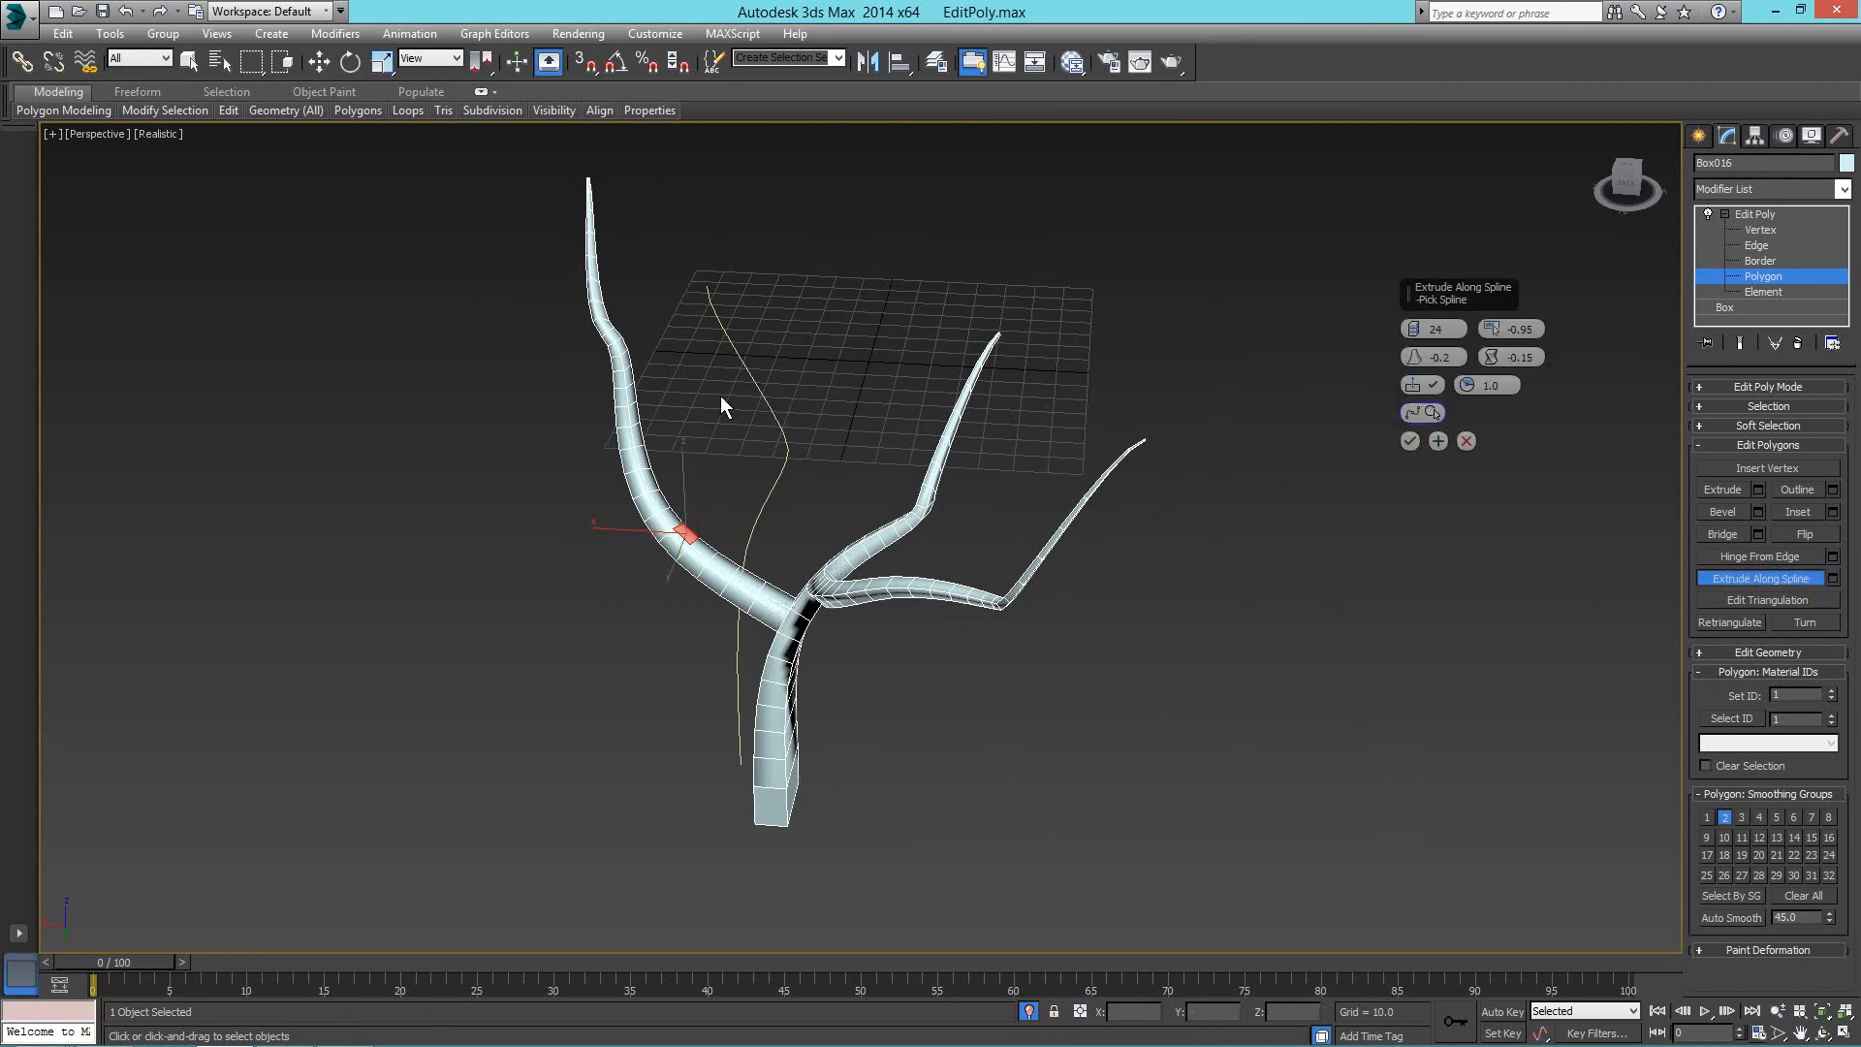
click(743, 376)
alt+middle_drag(1068, 527, 1123, 490)
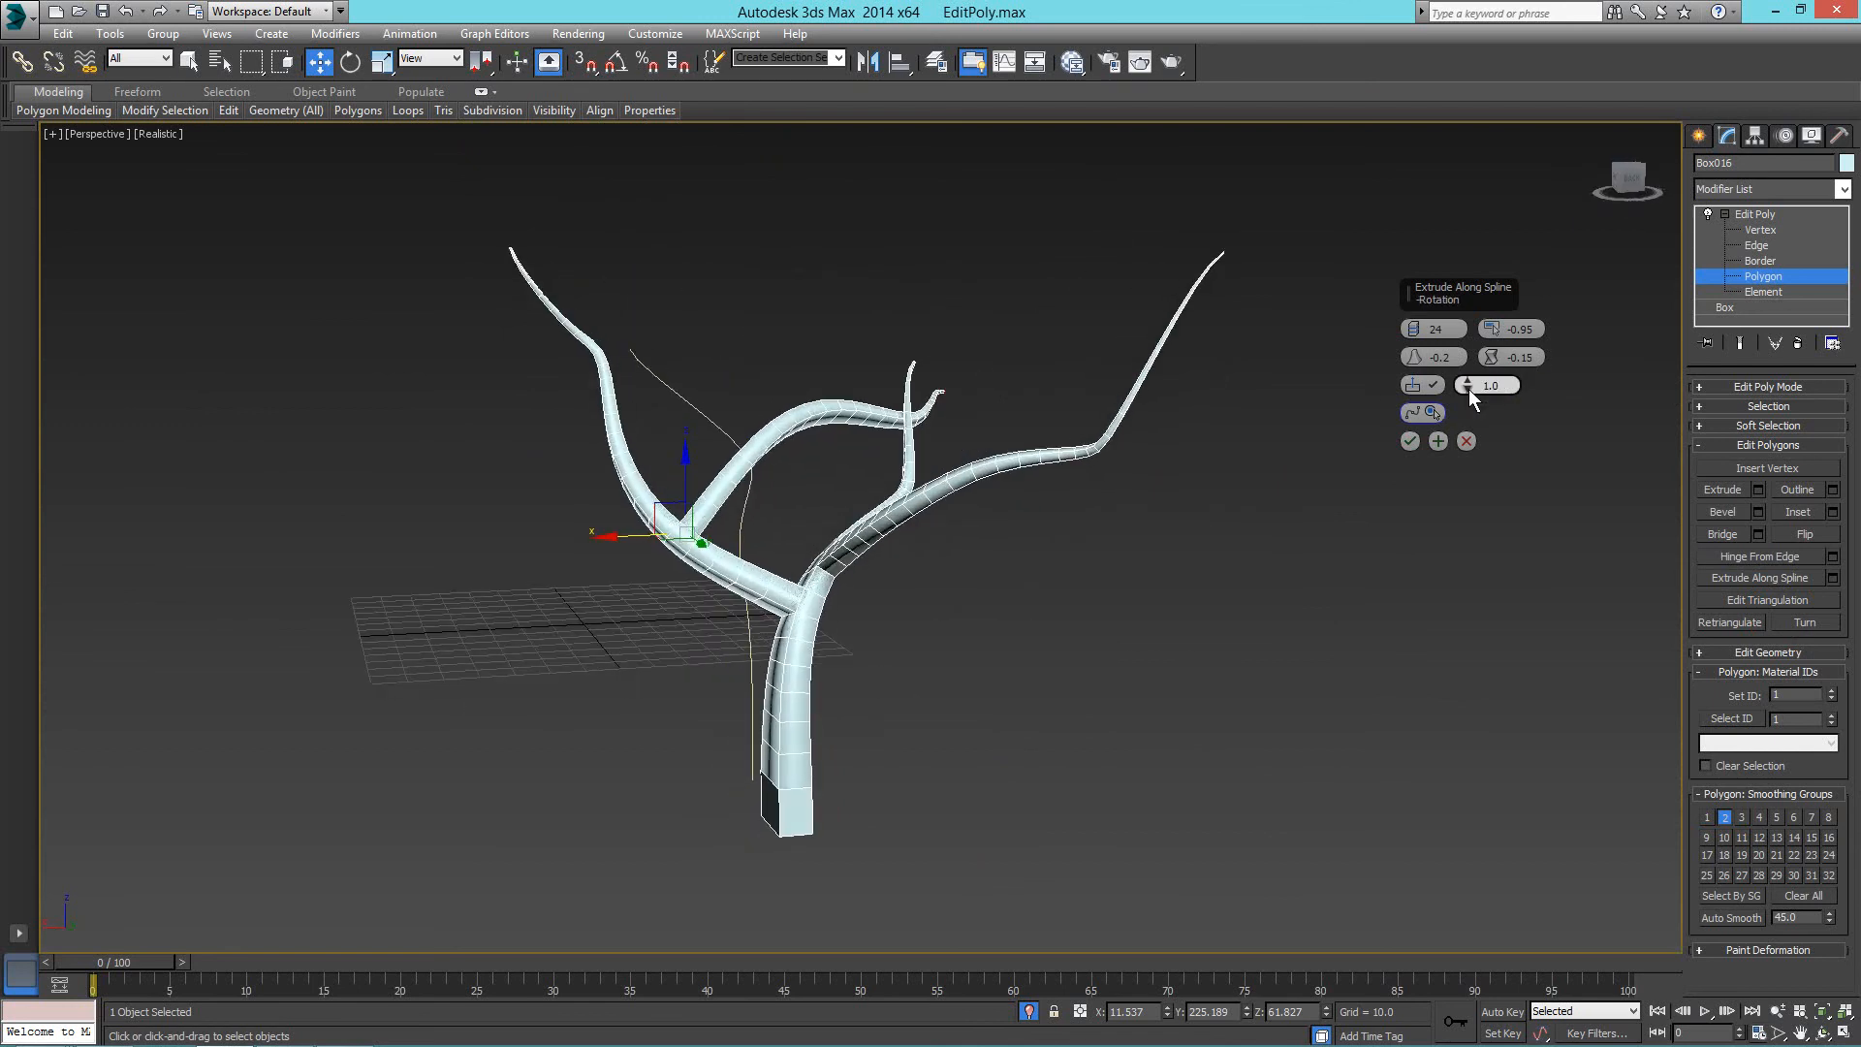
drag(1467, 382, 1468, 355)
alt+middle_drag(1045, 440, 1307, 462)
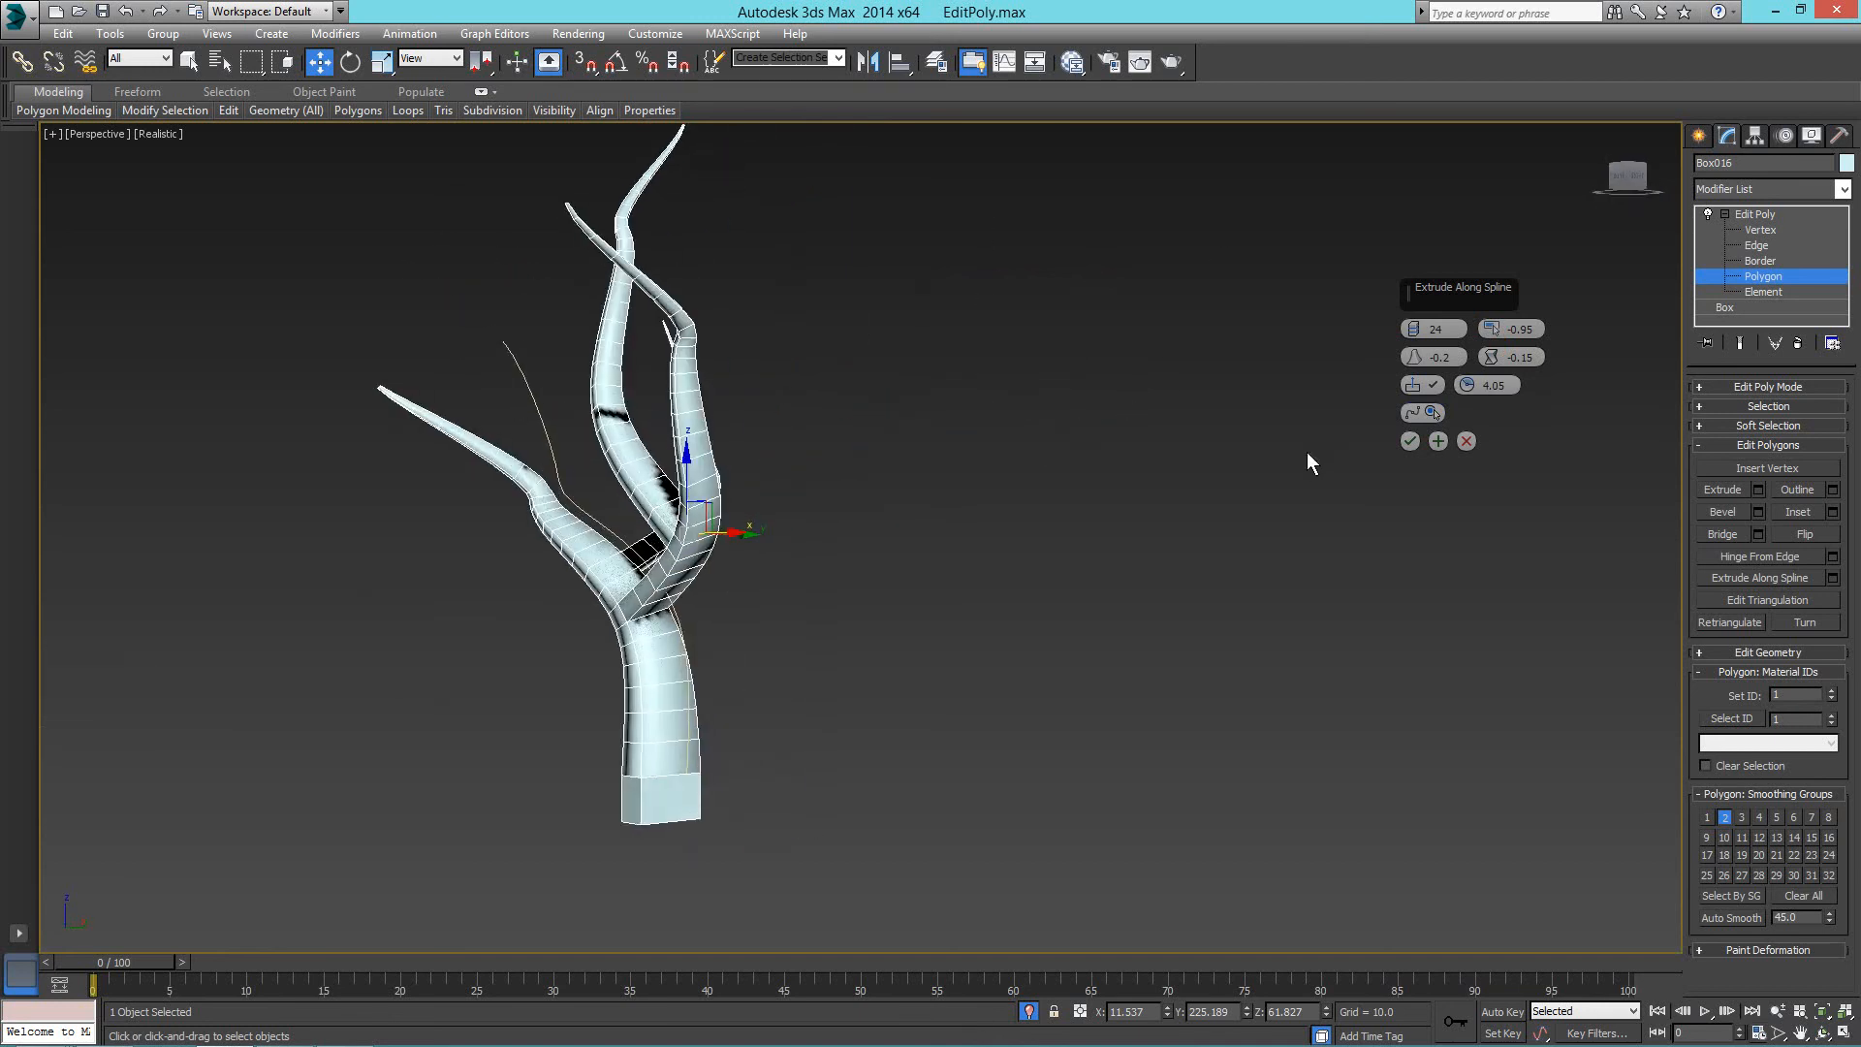
click(1408, 442)
Leave polygon editing by returning the tree to its top level, keeping the tree selected.
alt+middle_drag(455, 460, 820, 476)
right_click(819, 476)
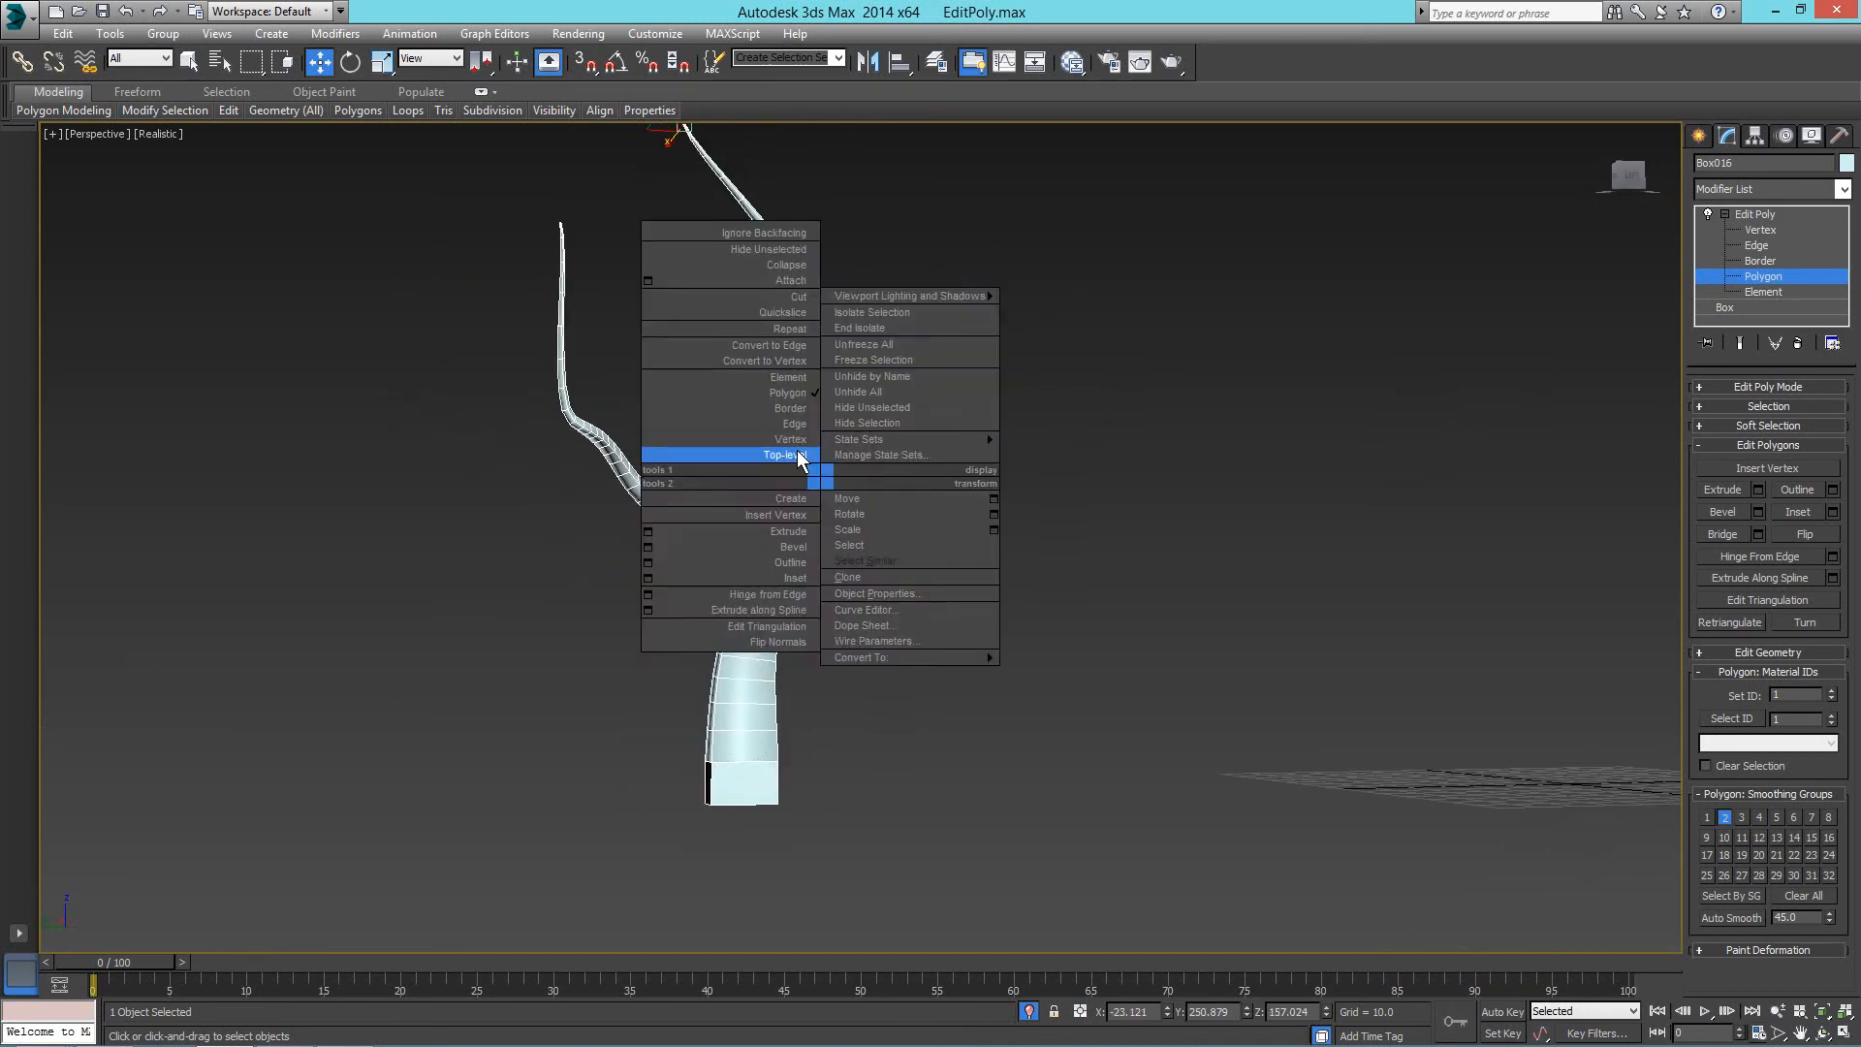
click(791, 441)
right_click(787, 454)
click(760, 432)
click(1113, 474)
key(ctrl+z)
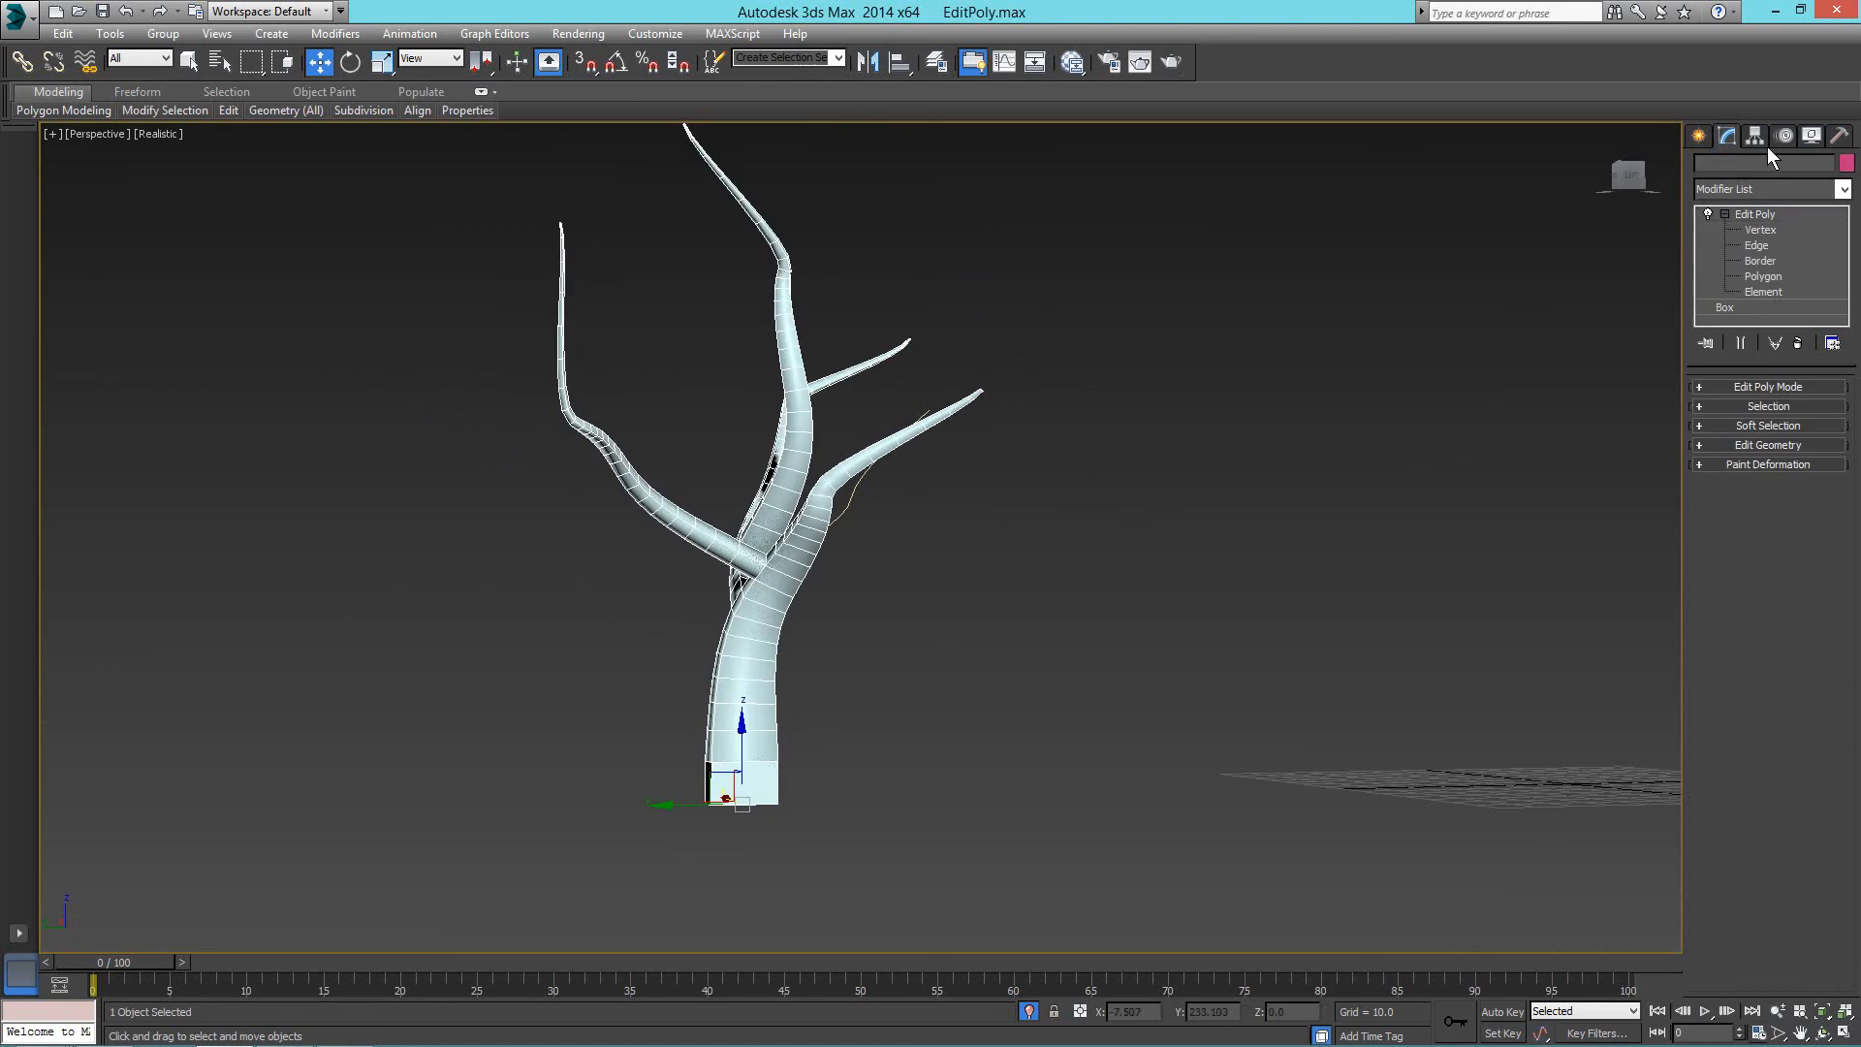
Apply a TurboSmooth modifier to the tree and inspect the smoothed branches.
click(1755, 189)
scroll(1746, 399, down, 15)
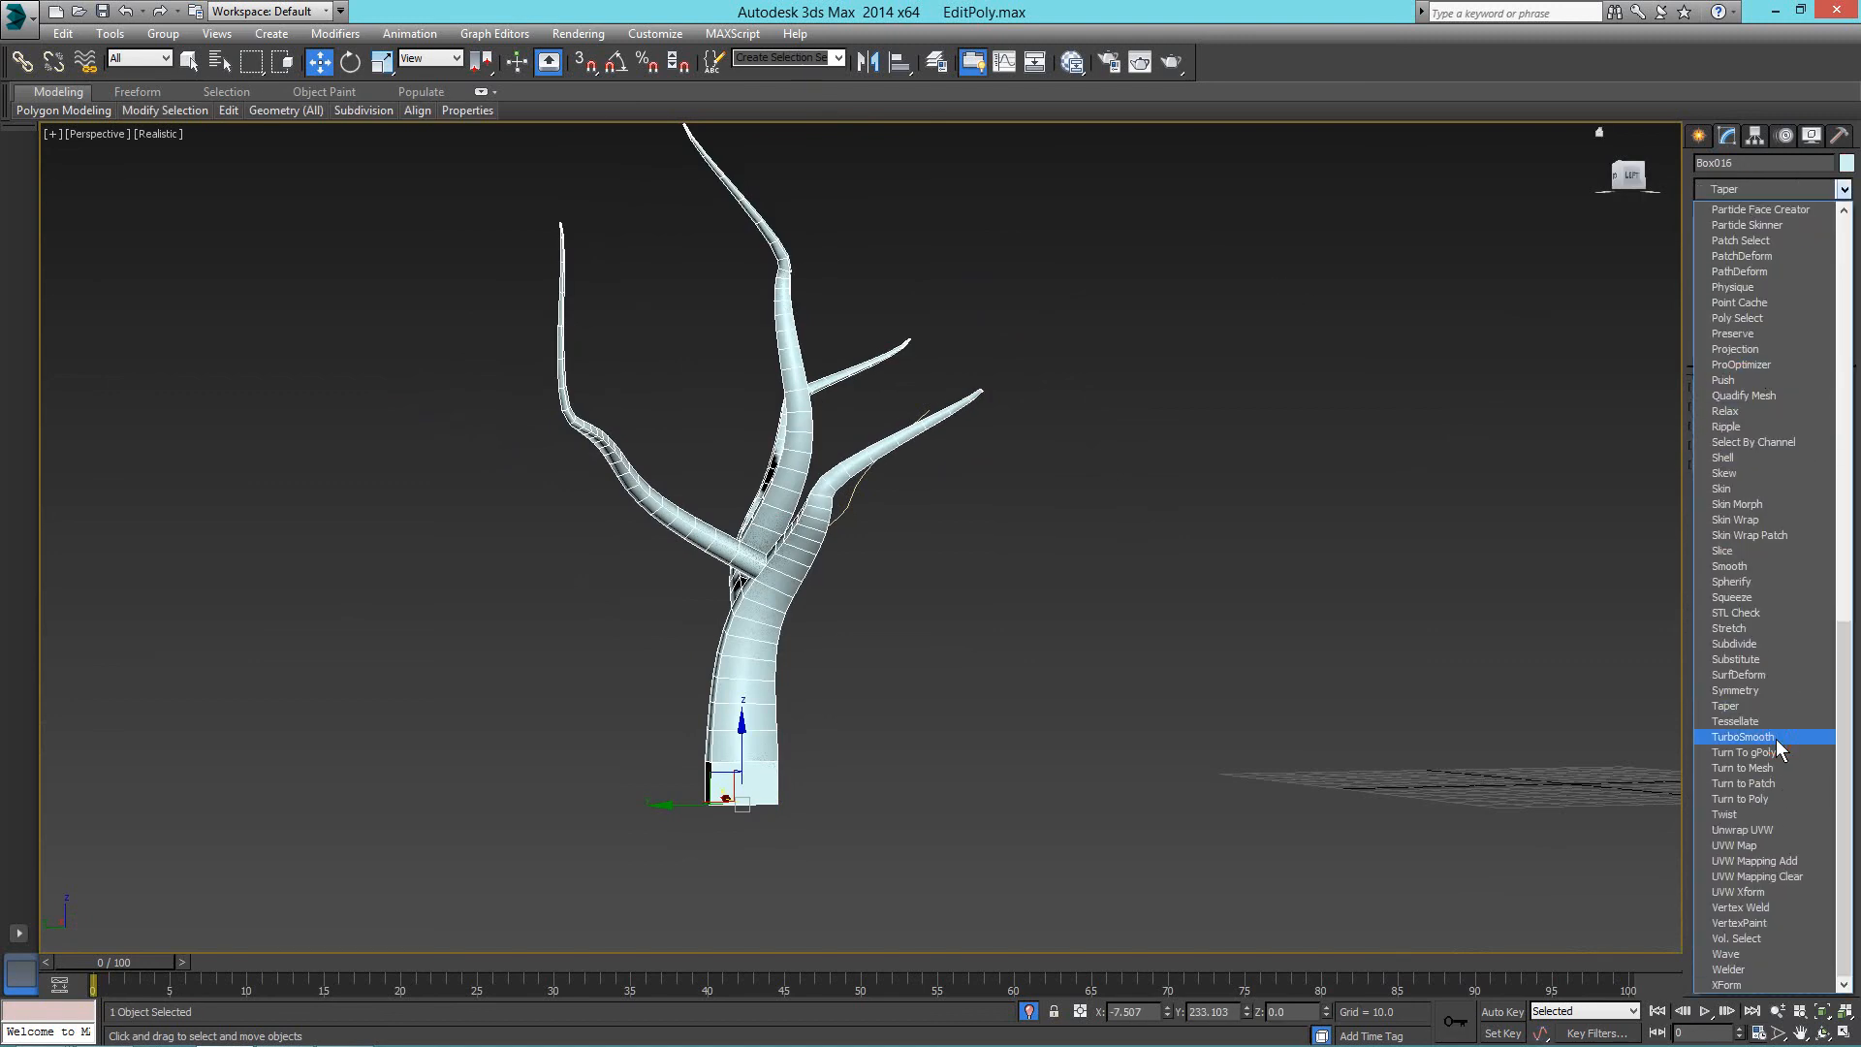
click(1745, 737)
alt+middle_drag(1143, 688, 879, 597)
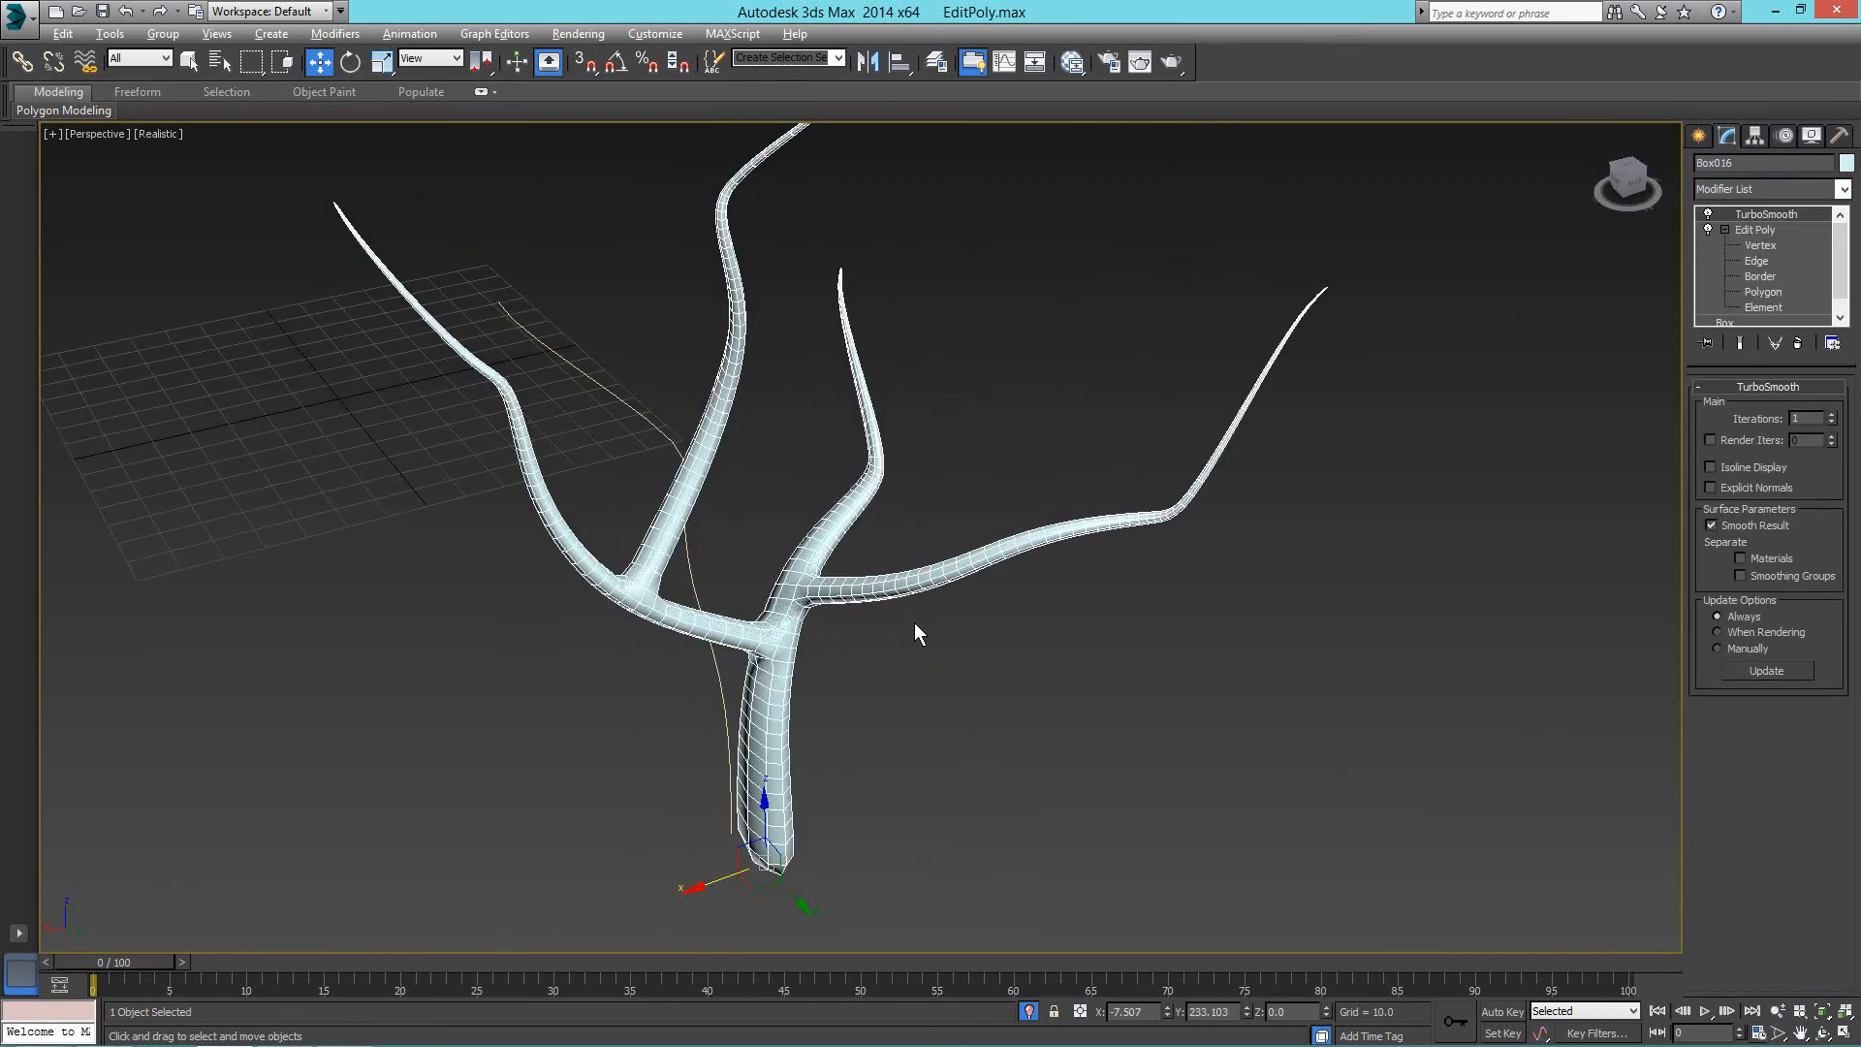
scroll(908, 625, down, 3)
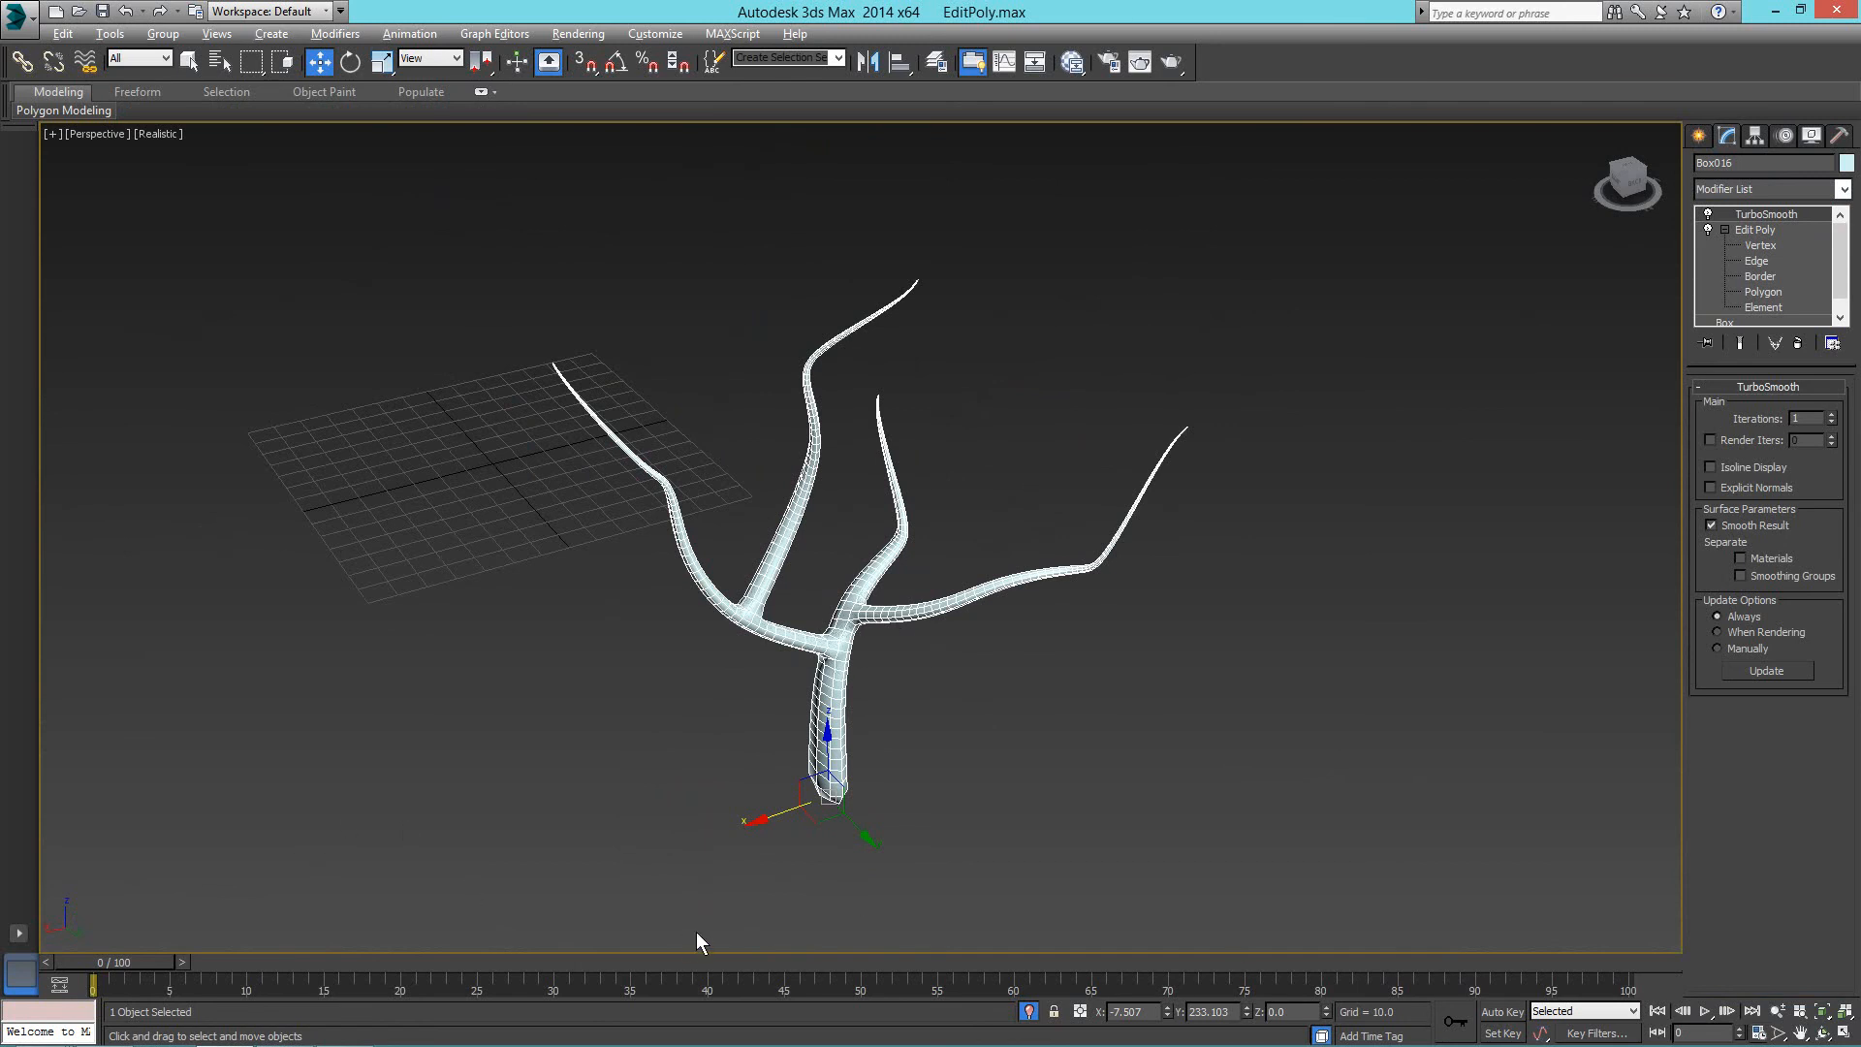
Deselect the tree and exit isolation to show it among all the scene's objects.
click(1043, 836)
click(1028, 1011)
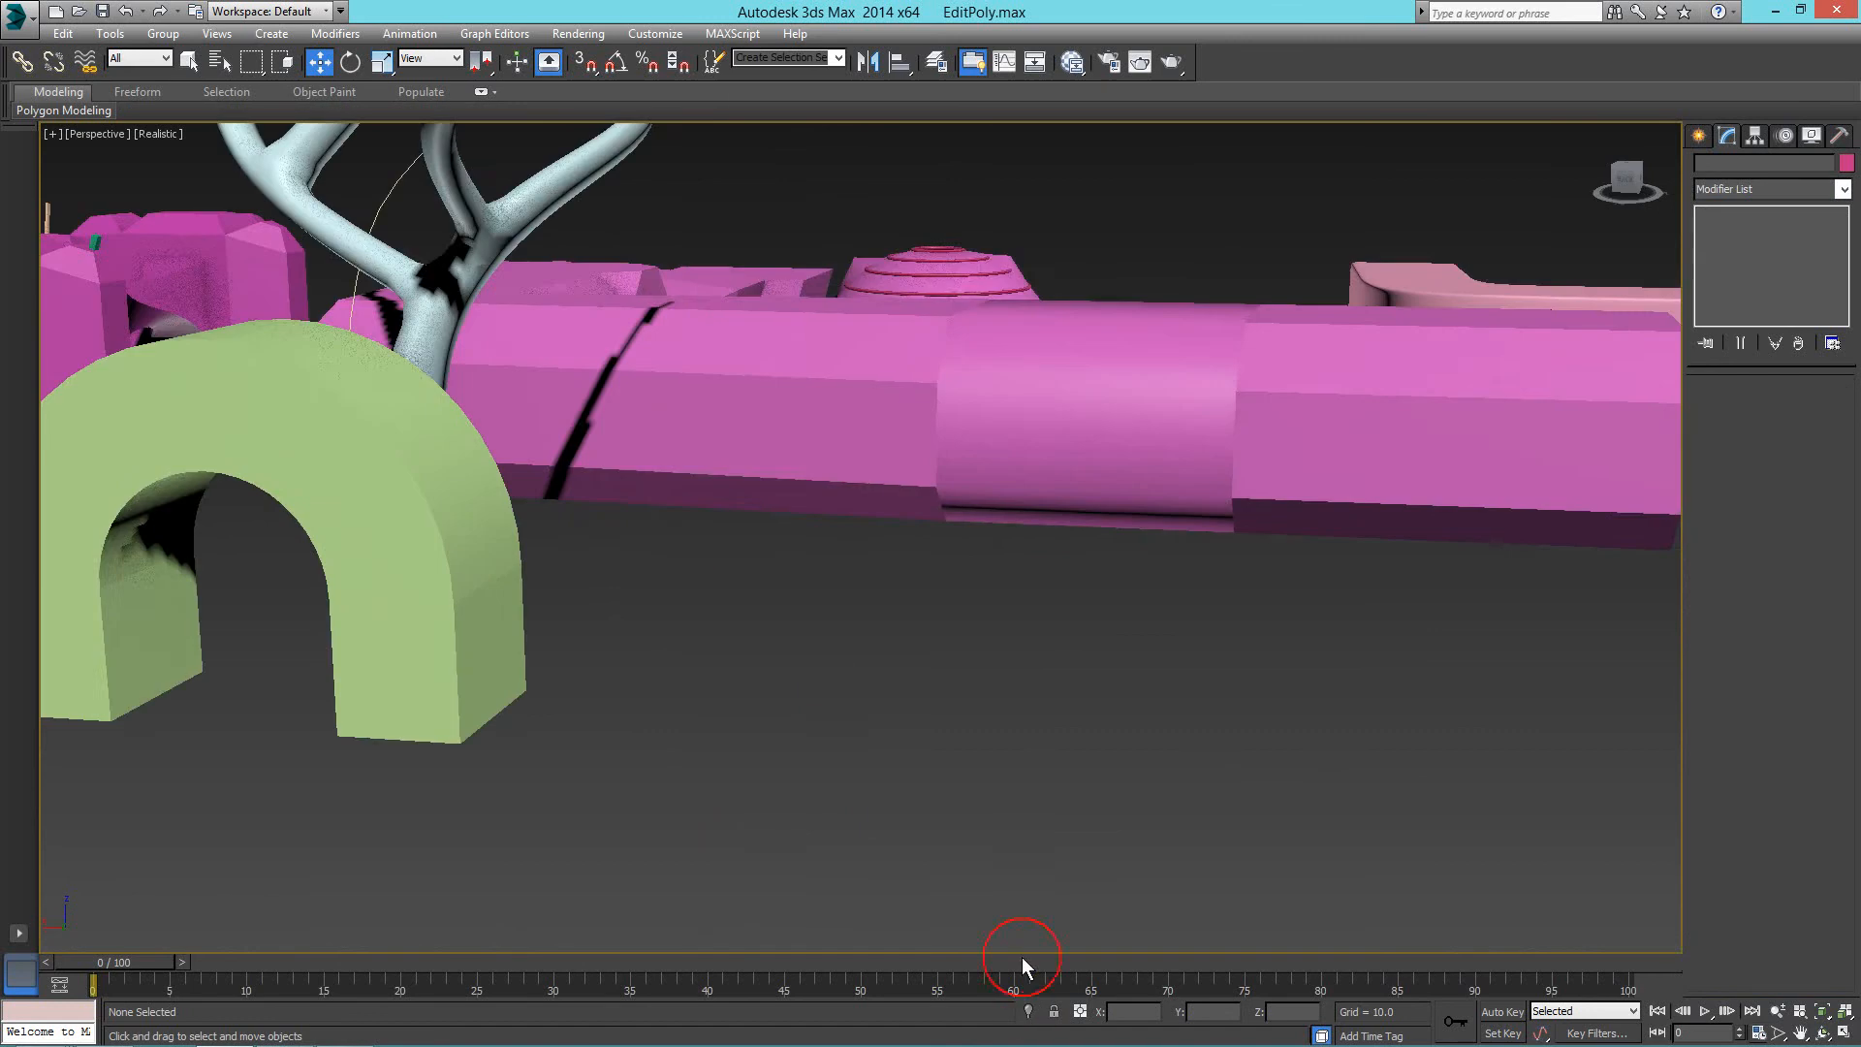
middle_drag(650, 492, 761, 584)
scroll(766, 588, down, 4)
alt+middle_drag(893, 572, 740, 712)
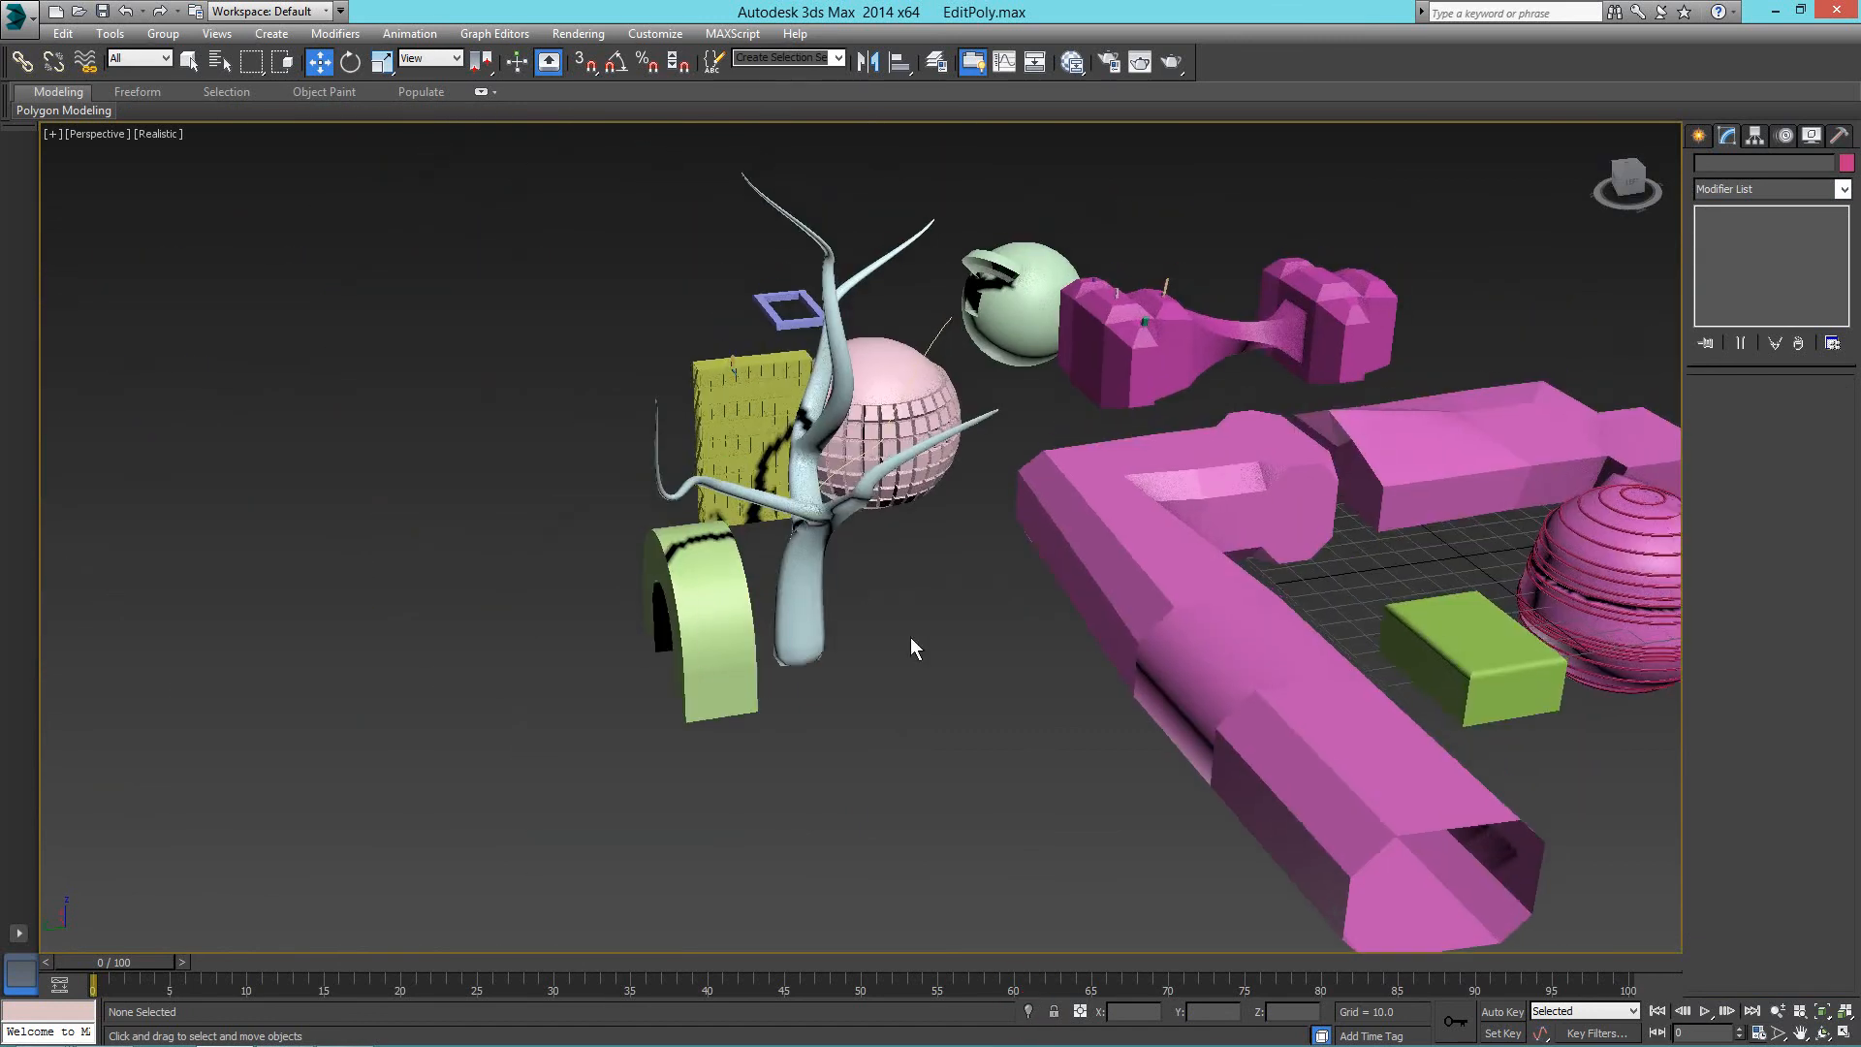
Bring in the FreeMind mind map, review the Flip topic and its neighbours under Poligon, and move the map away.
drag(0, 51, 564, 73)
drag(696, 461, 577, 581)
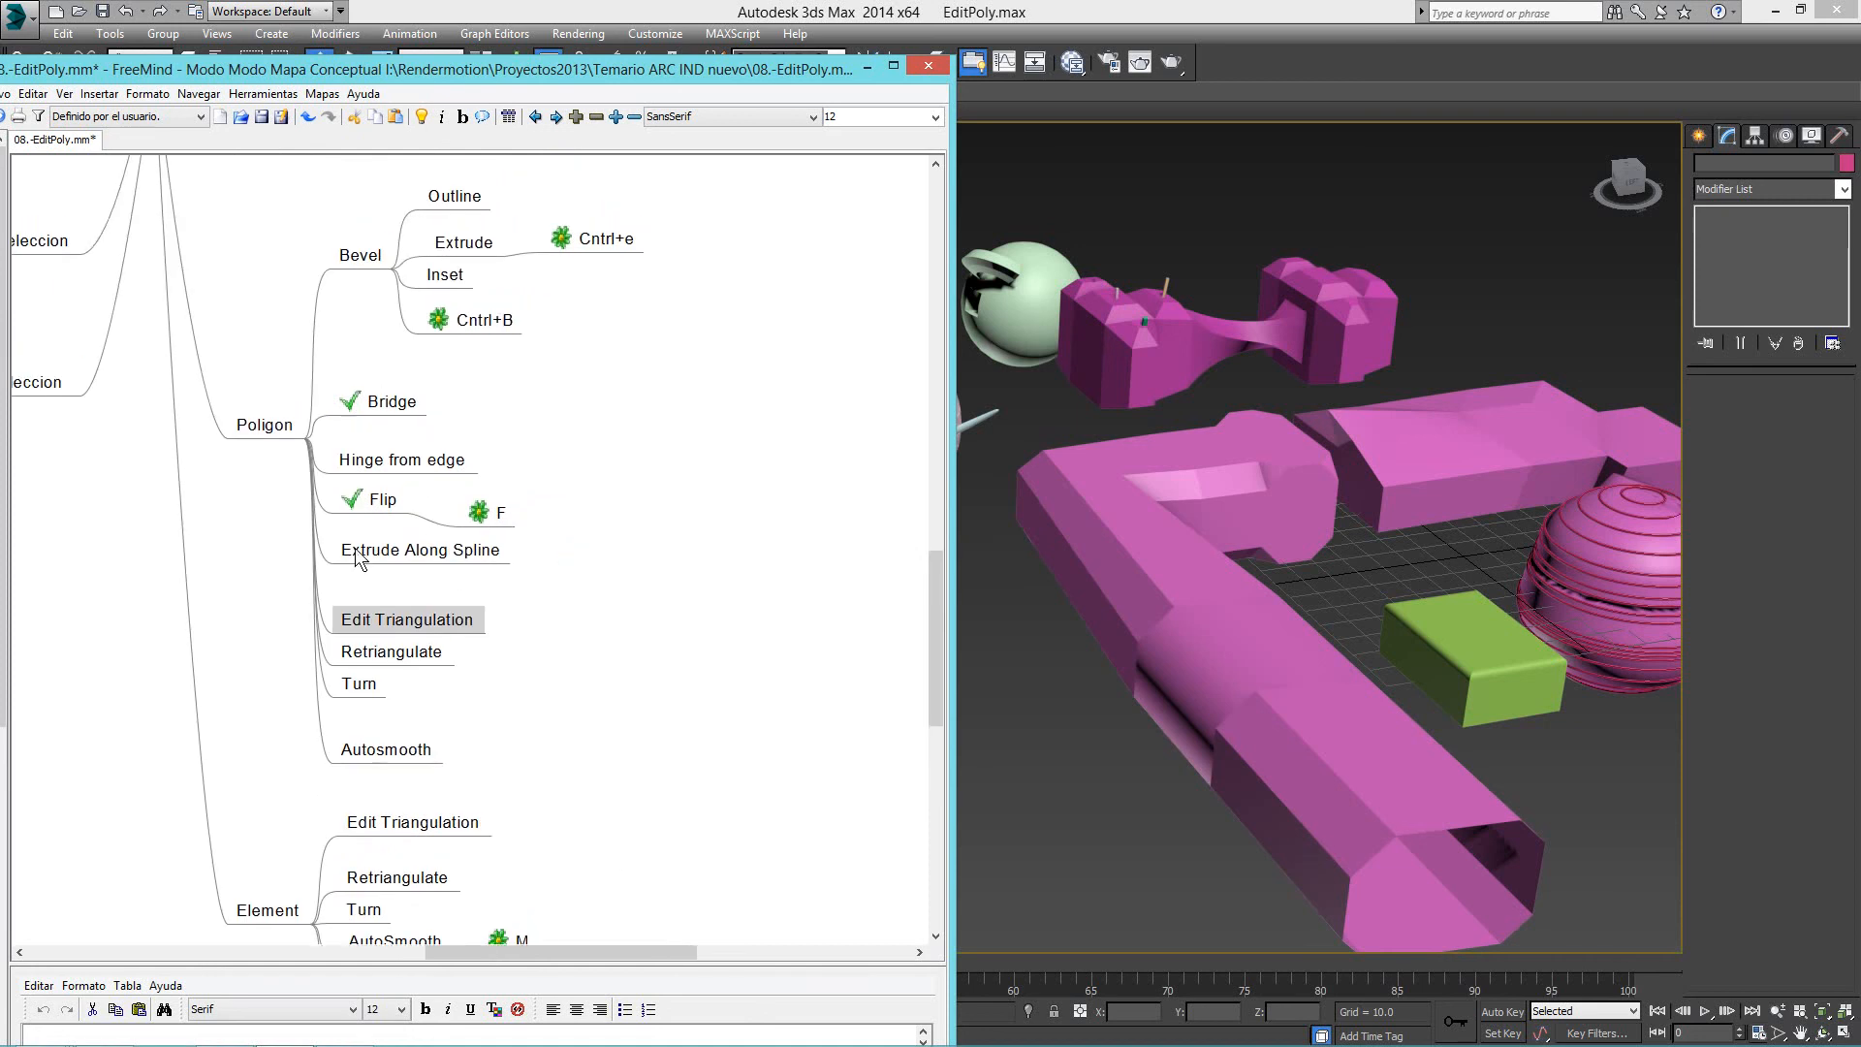
scroll(383, 529, up, 2)
scroll(383, 528, down, 2)
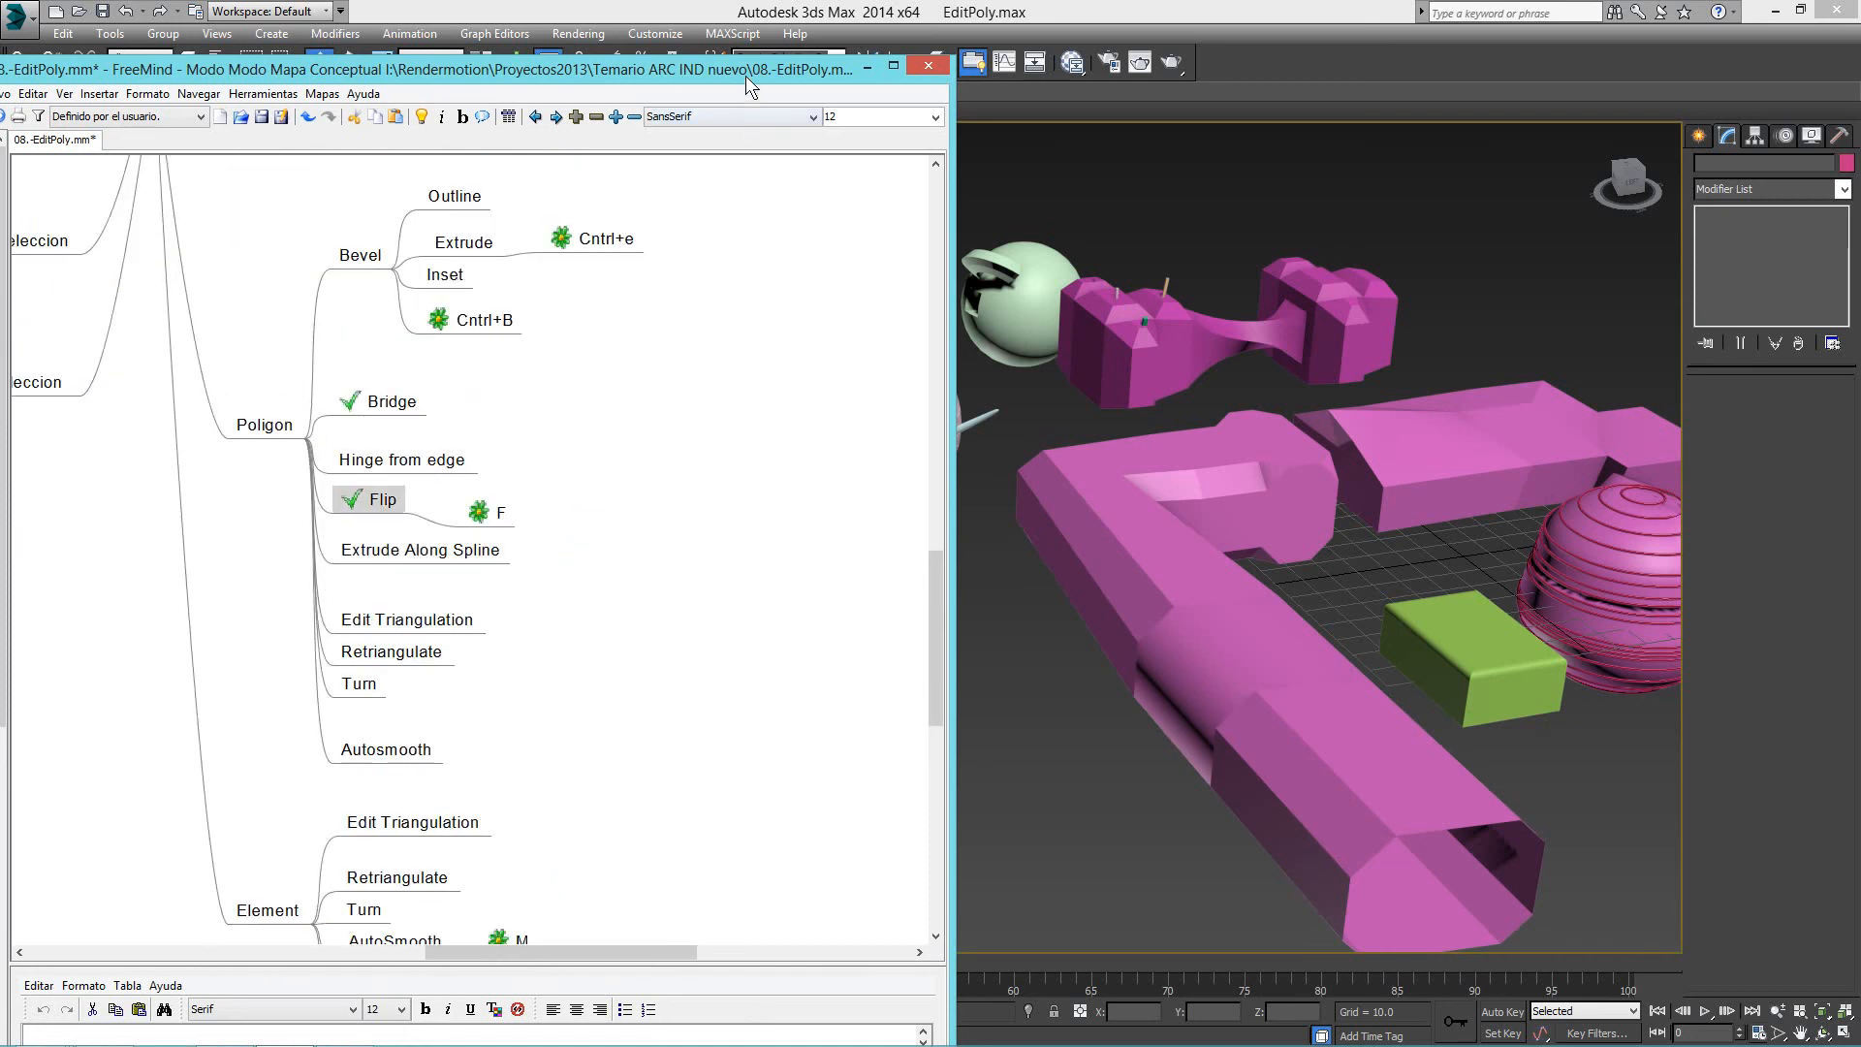
drag(746, 75, 0, 43)
Apply an Edit Normals modifier to the magenta tube object and examine the normals around its open end.
click(1090, 528)
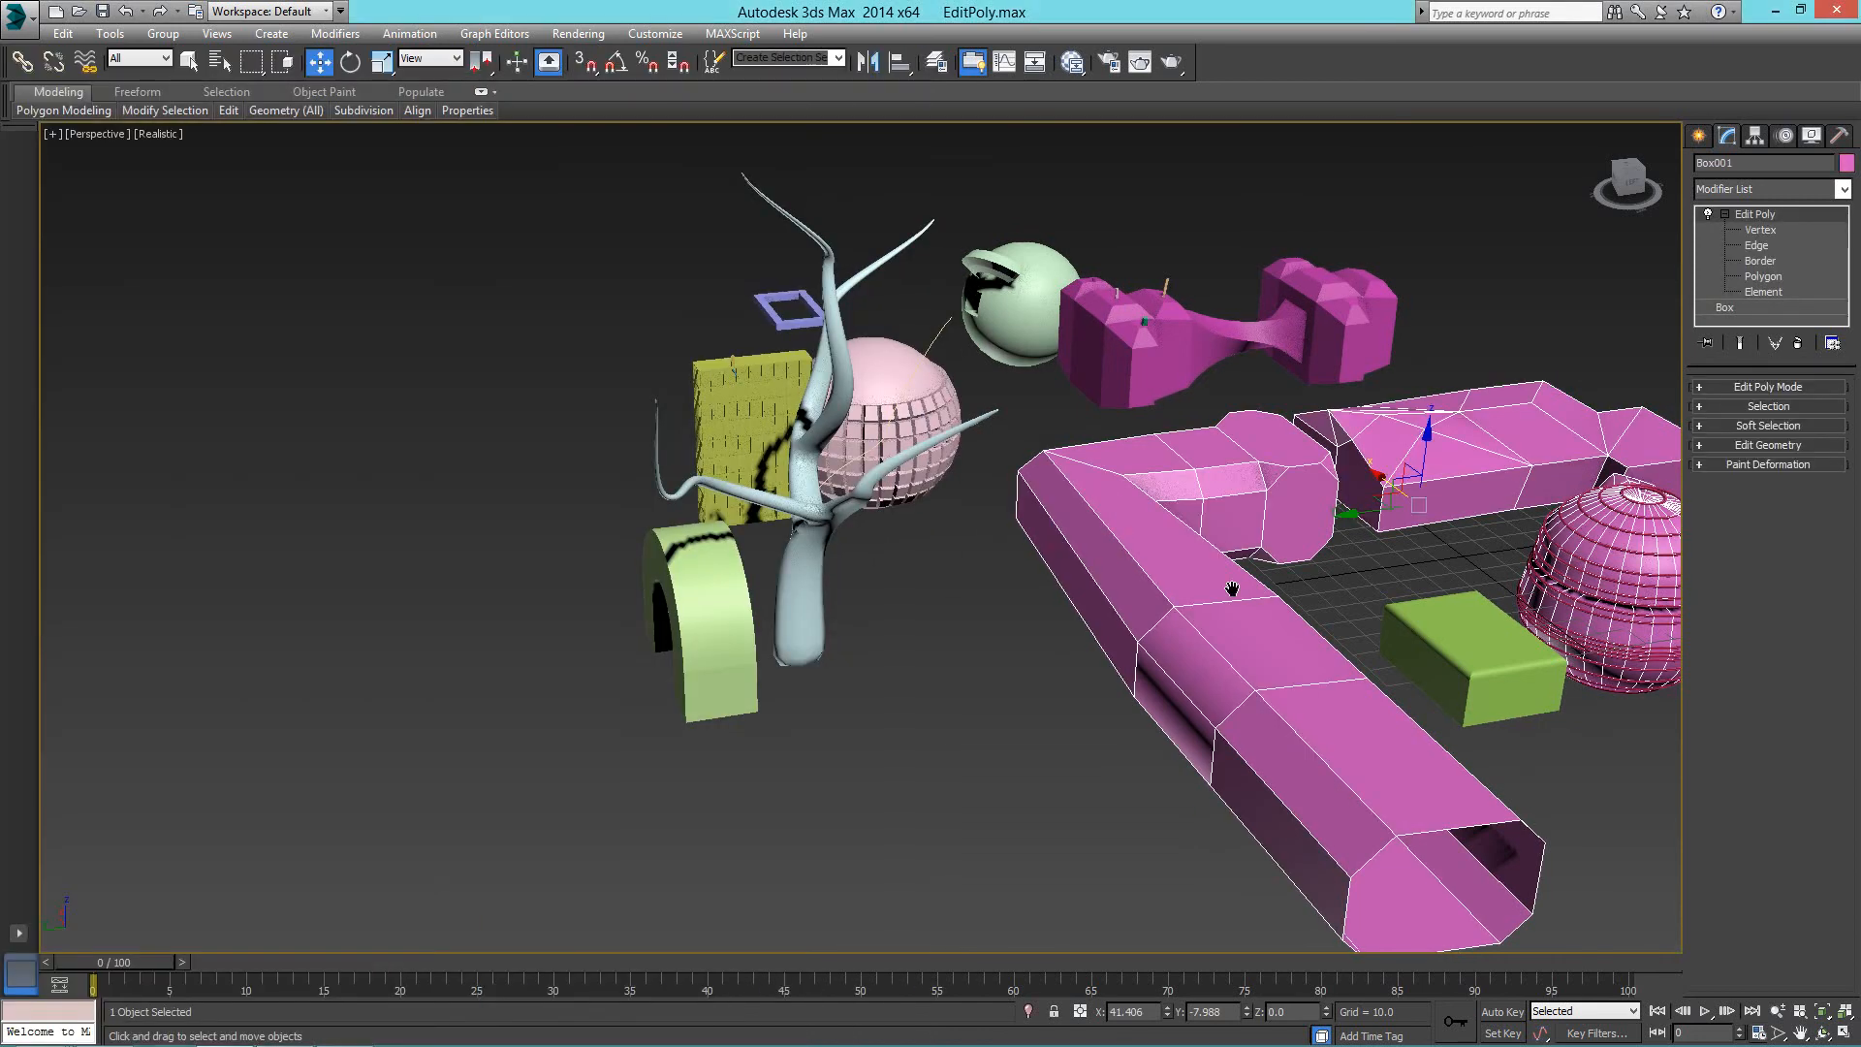
middle_drag(1232, 588, 777, 419)
scroll(902, 573, up, 2)
middle_drag(998, 601, 782, 546)
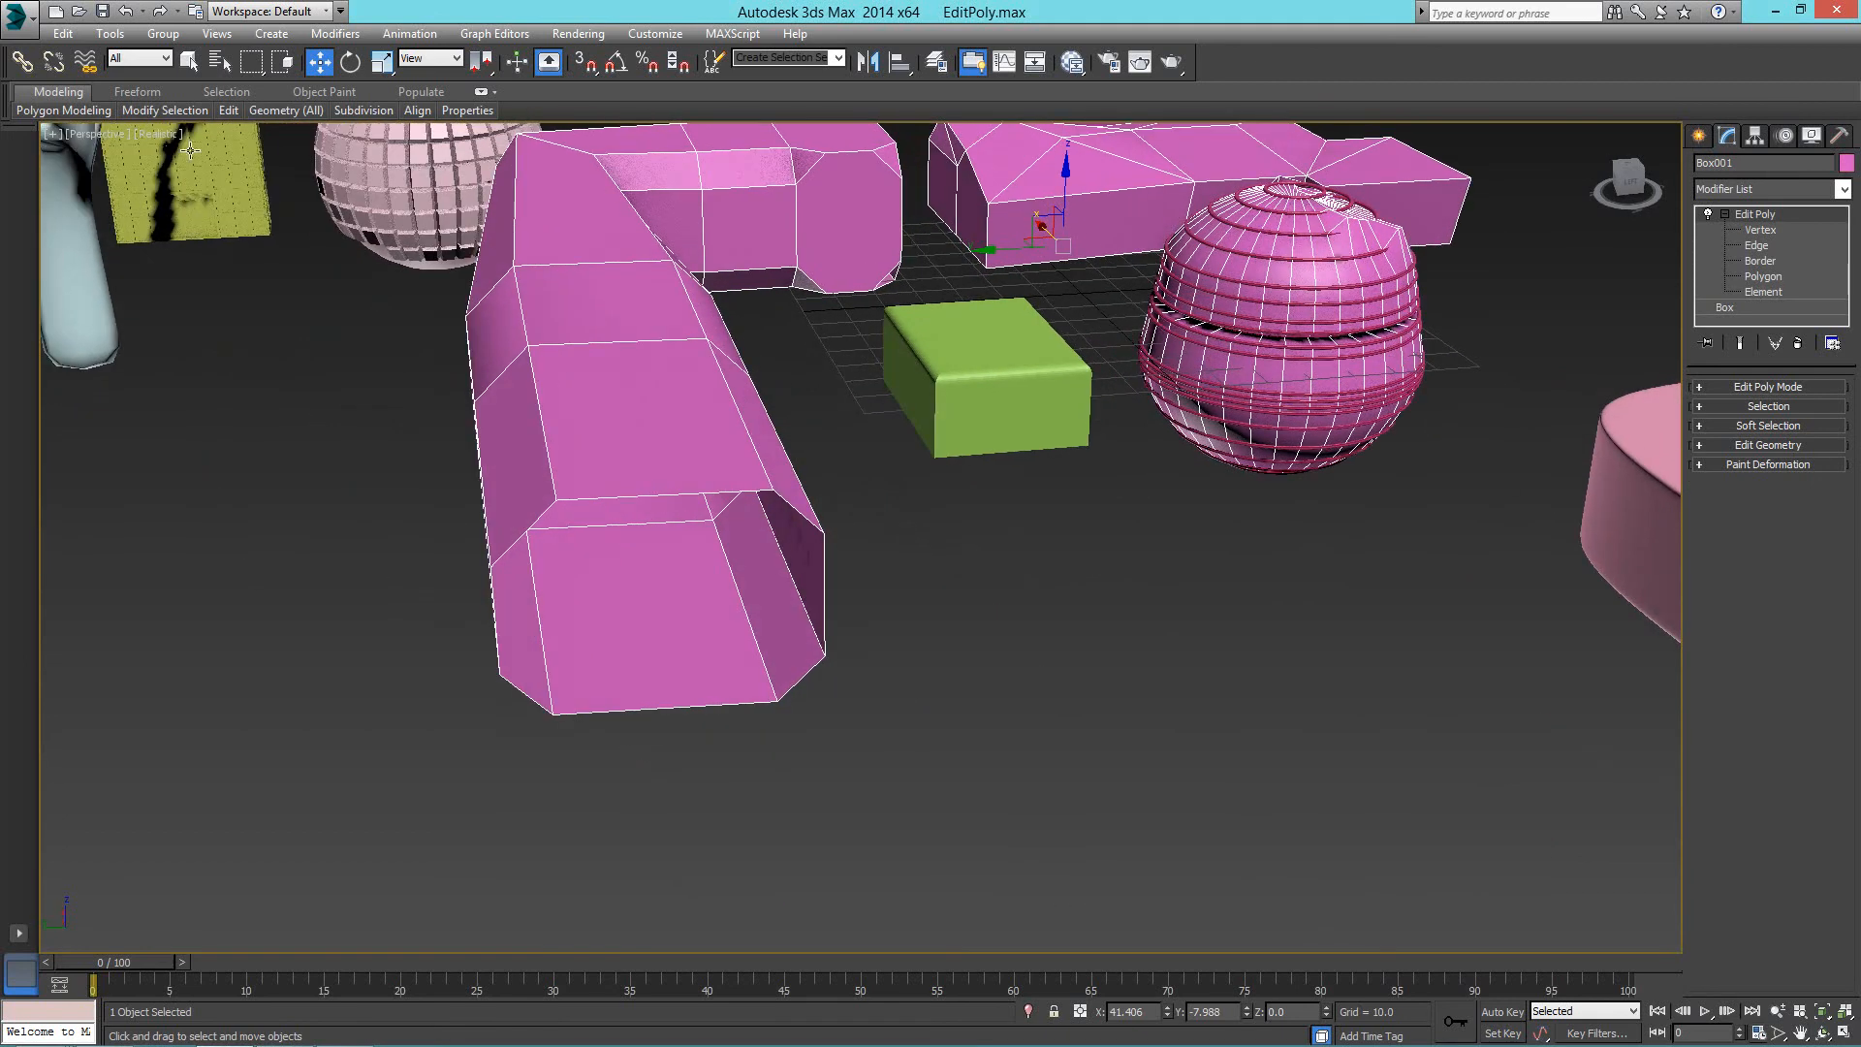
click(1769, 189)
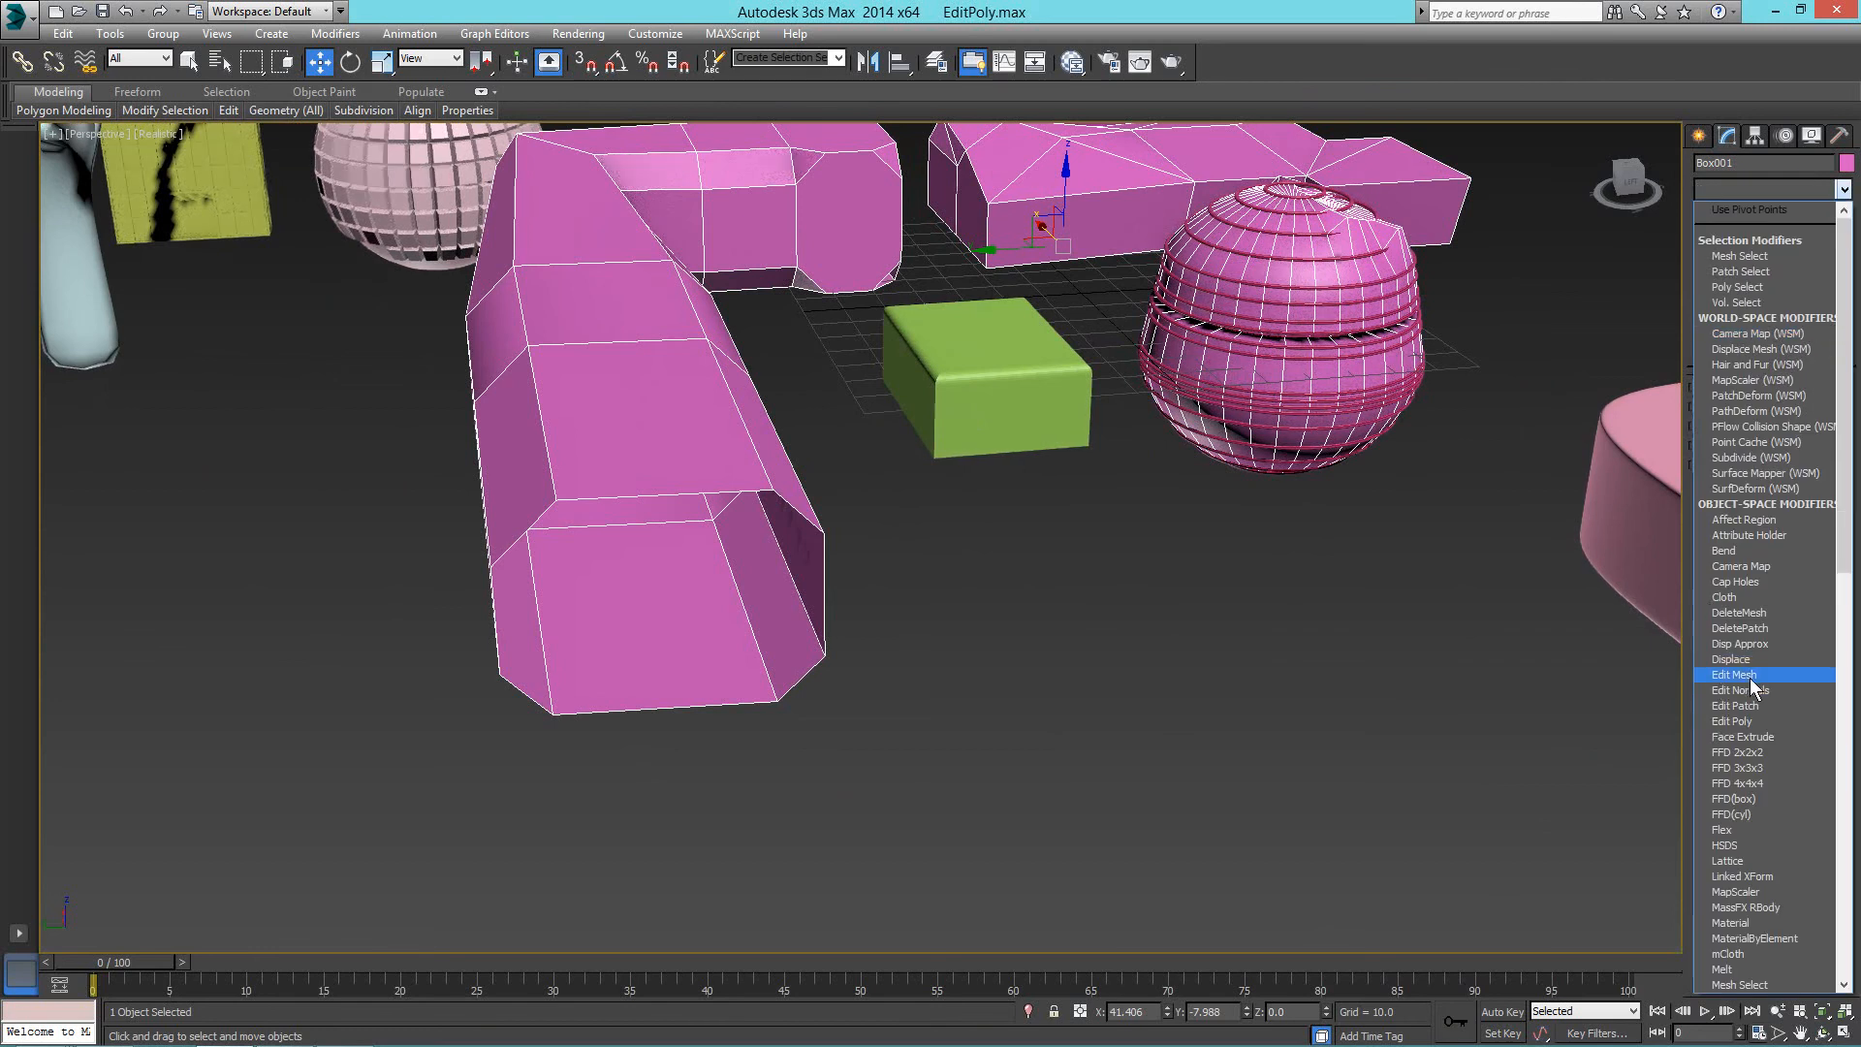
scroll(1761, 690, down, 10)
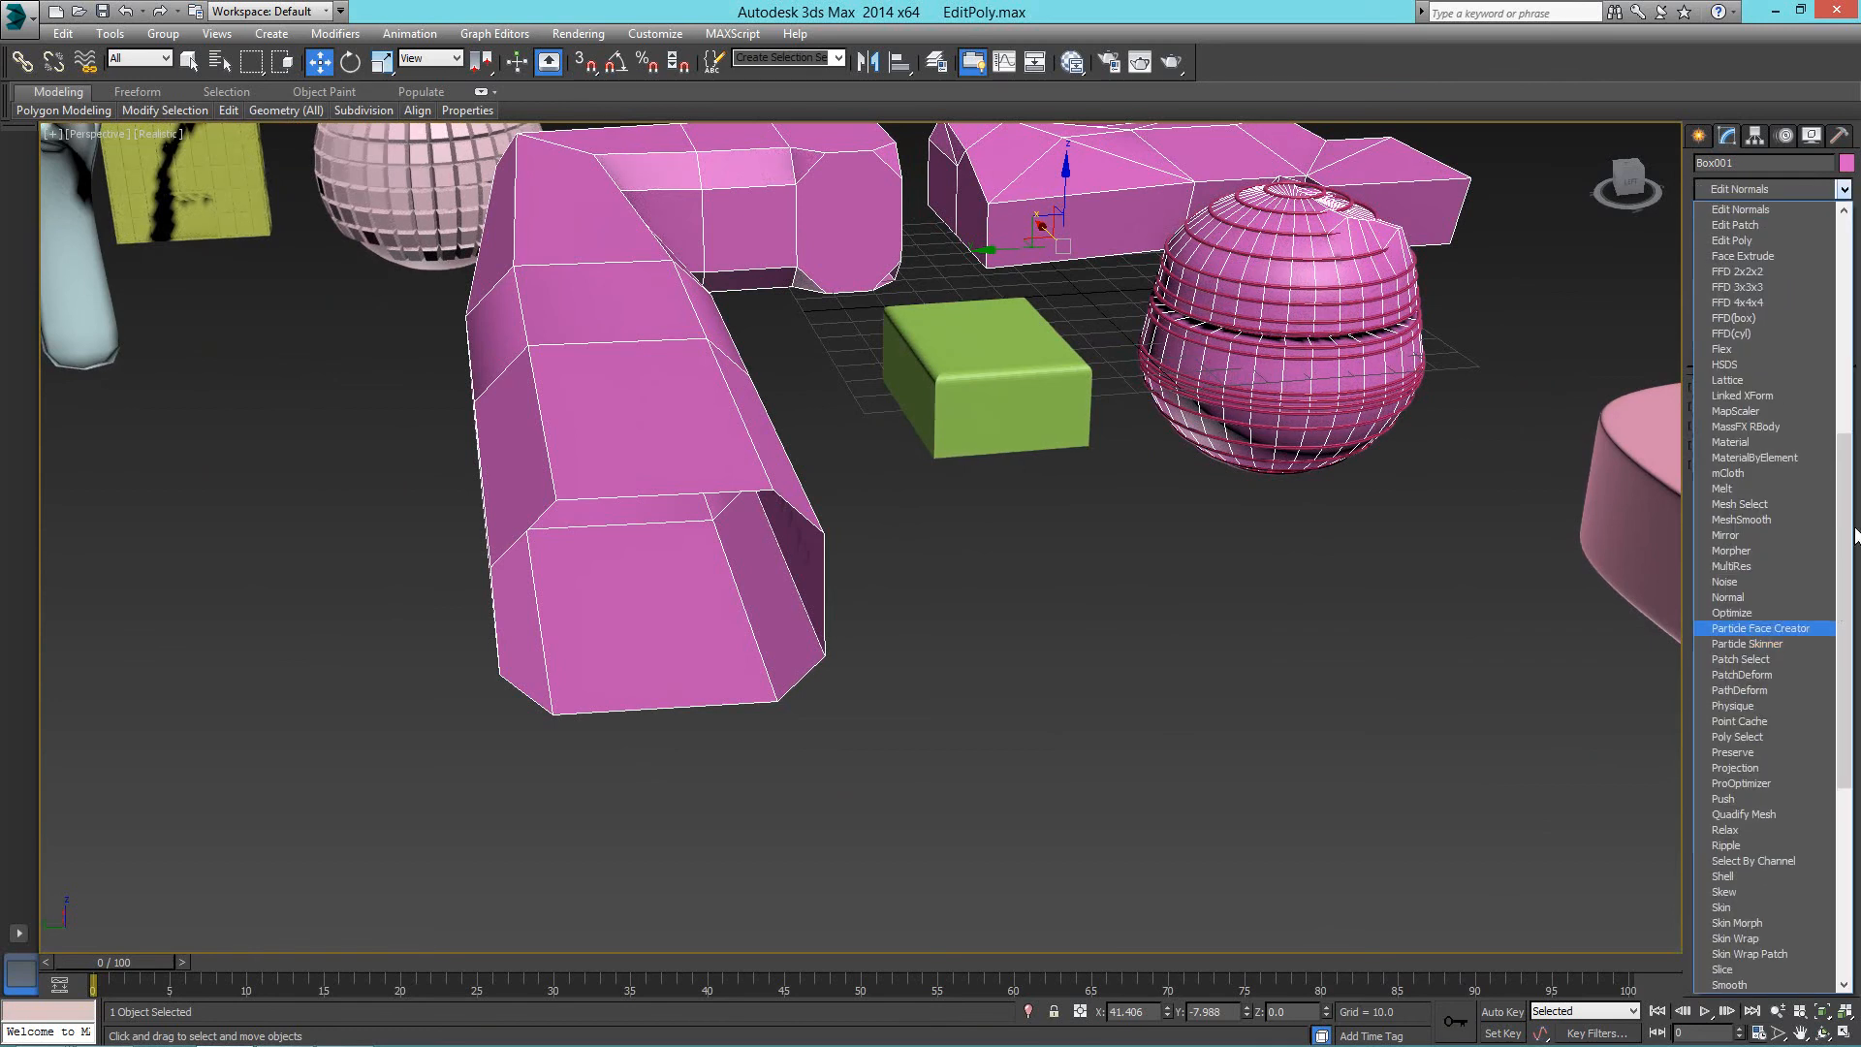
click(1740, 210)
alt+middle_drag(1090, 424, 1047, 463)
alt+middle_drag(988, 342, 1015, 386)
scroll(1014, 386, up, 3)
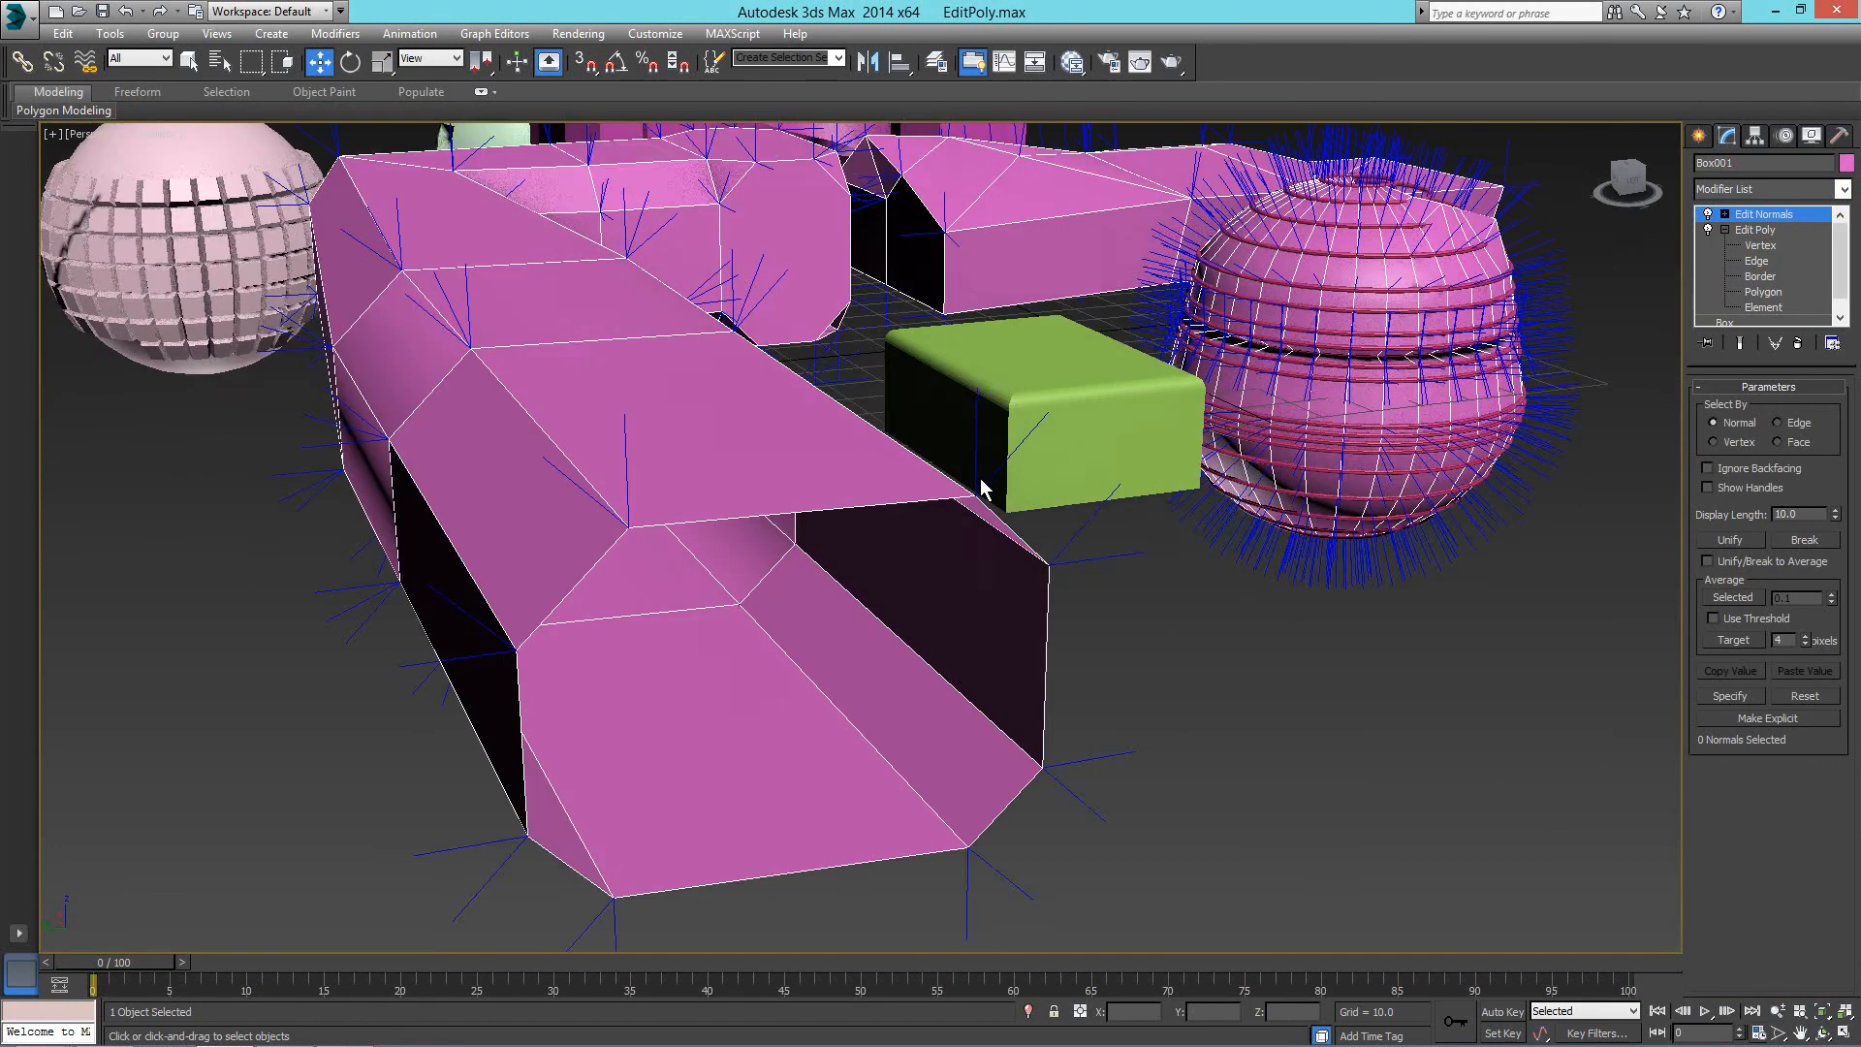
Flip the normals of the magenta tube element at the Element level of its Edit Poly modifier.
middle_drag(980, 485, 917, 436)
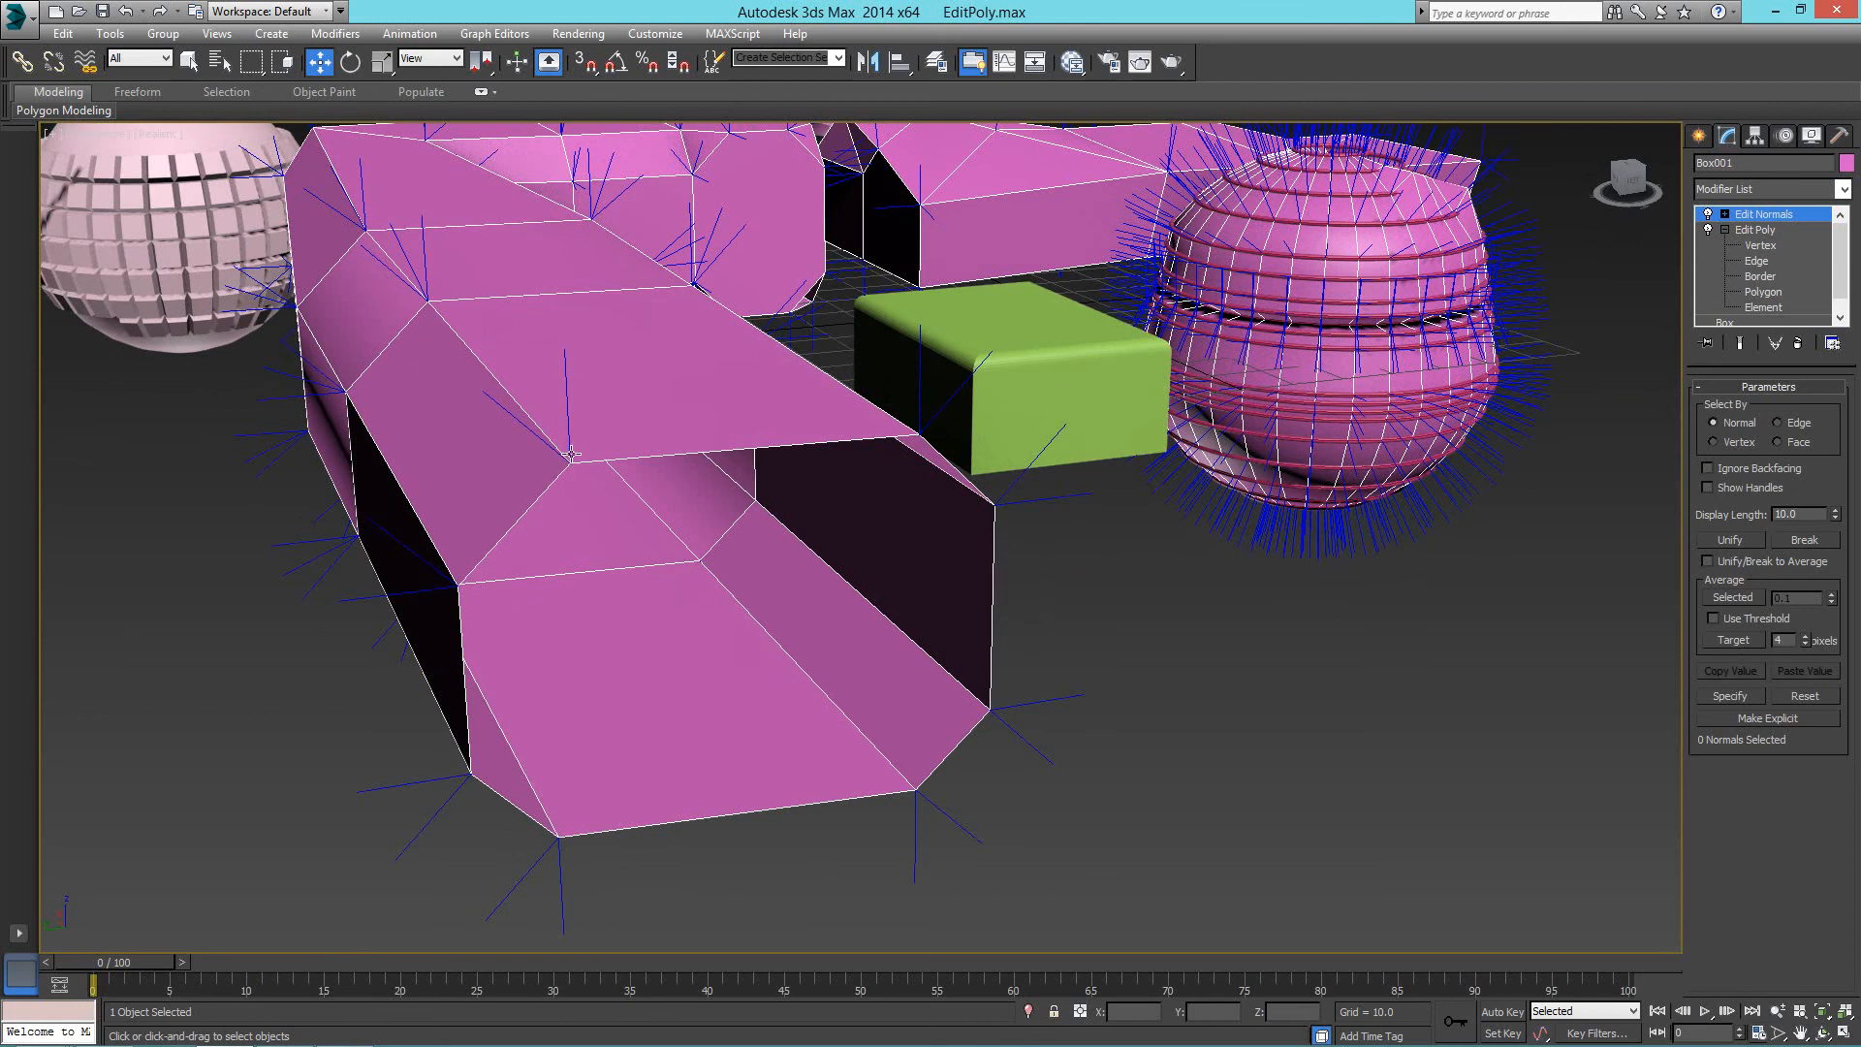
click(1755, 231)
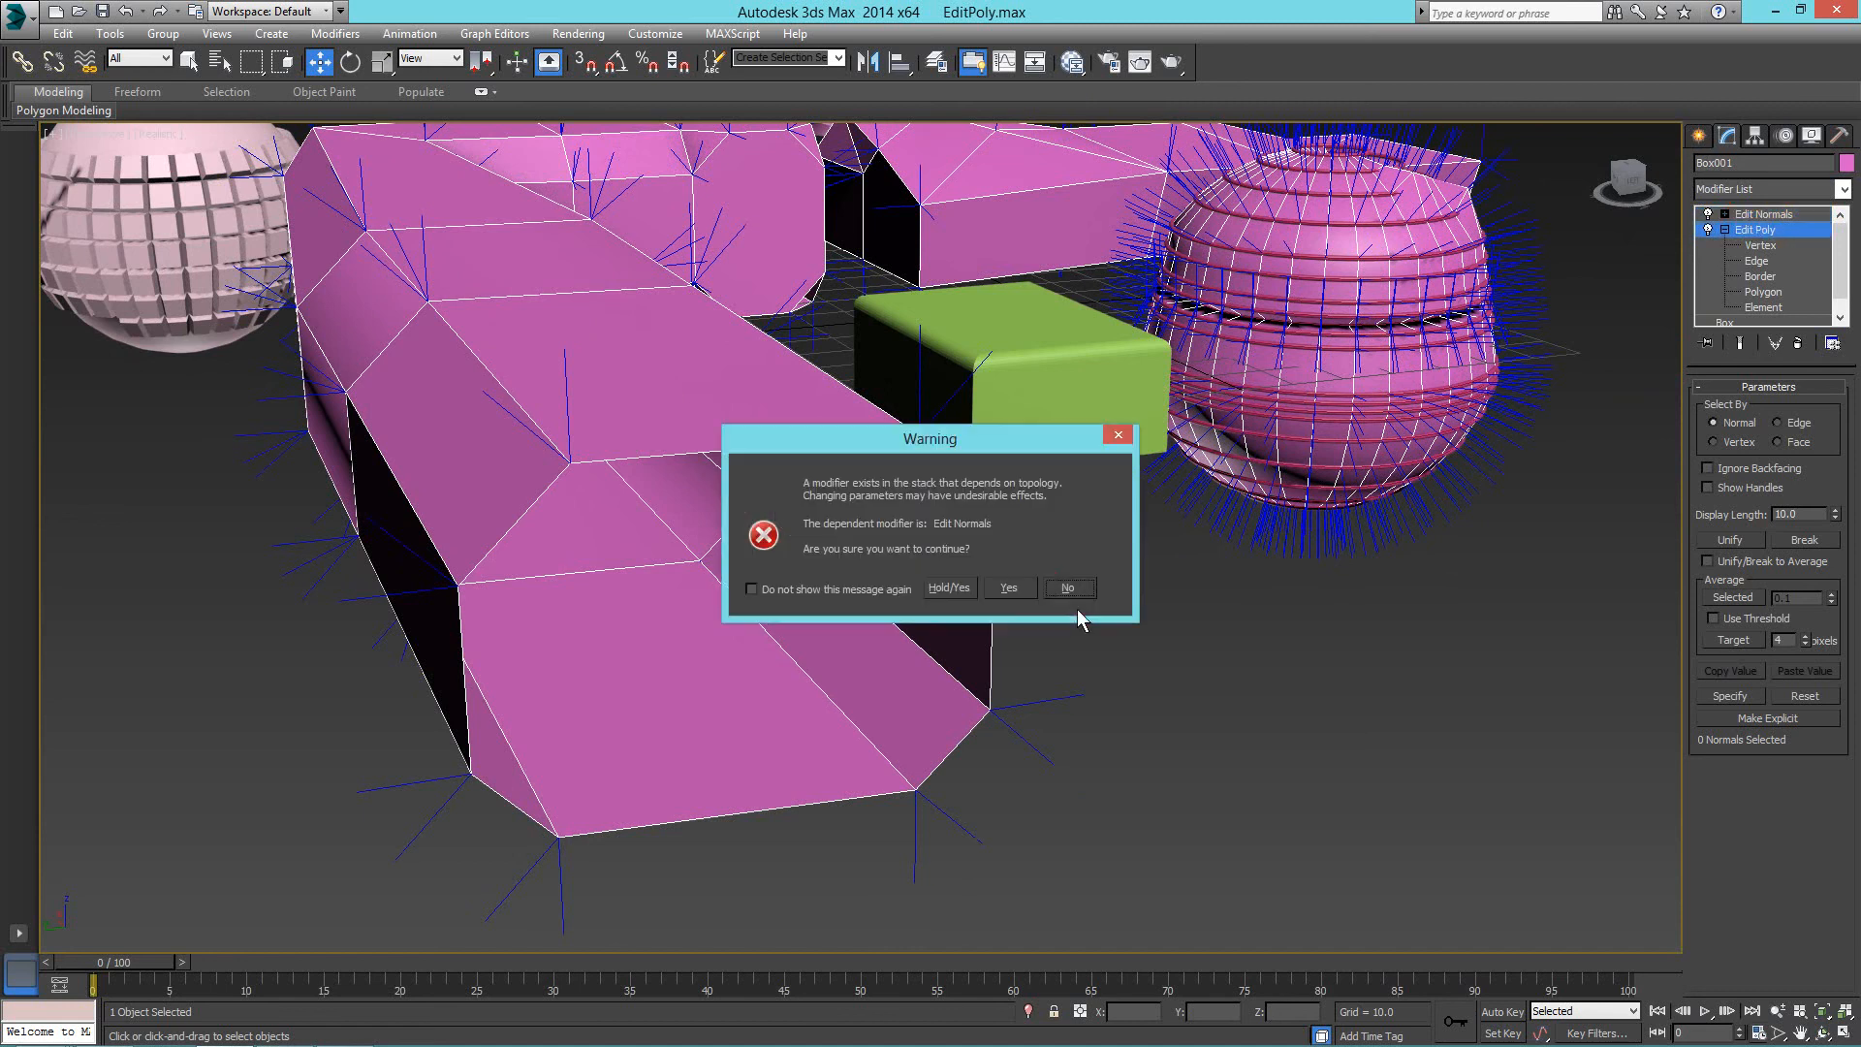
click(1008, 588)
click(1763, 292)
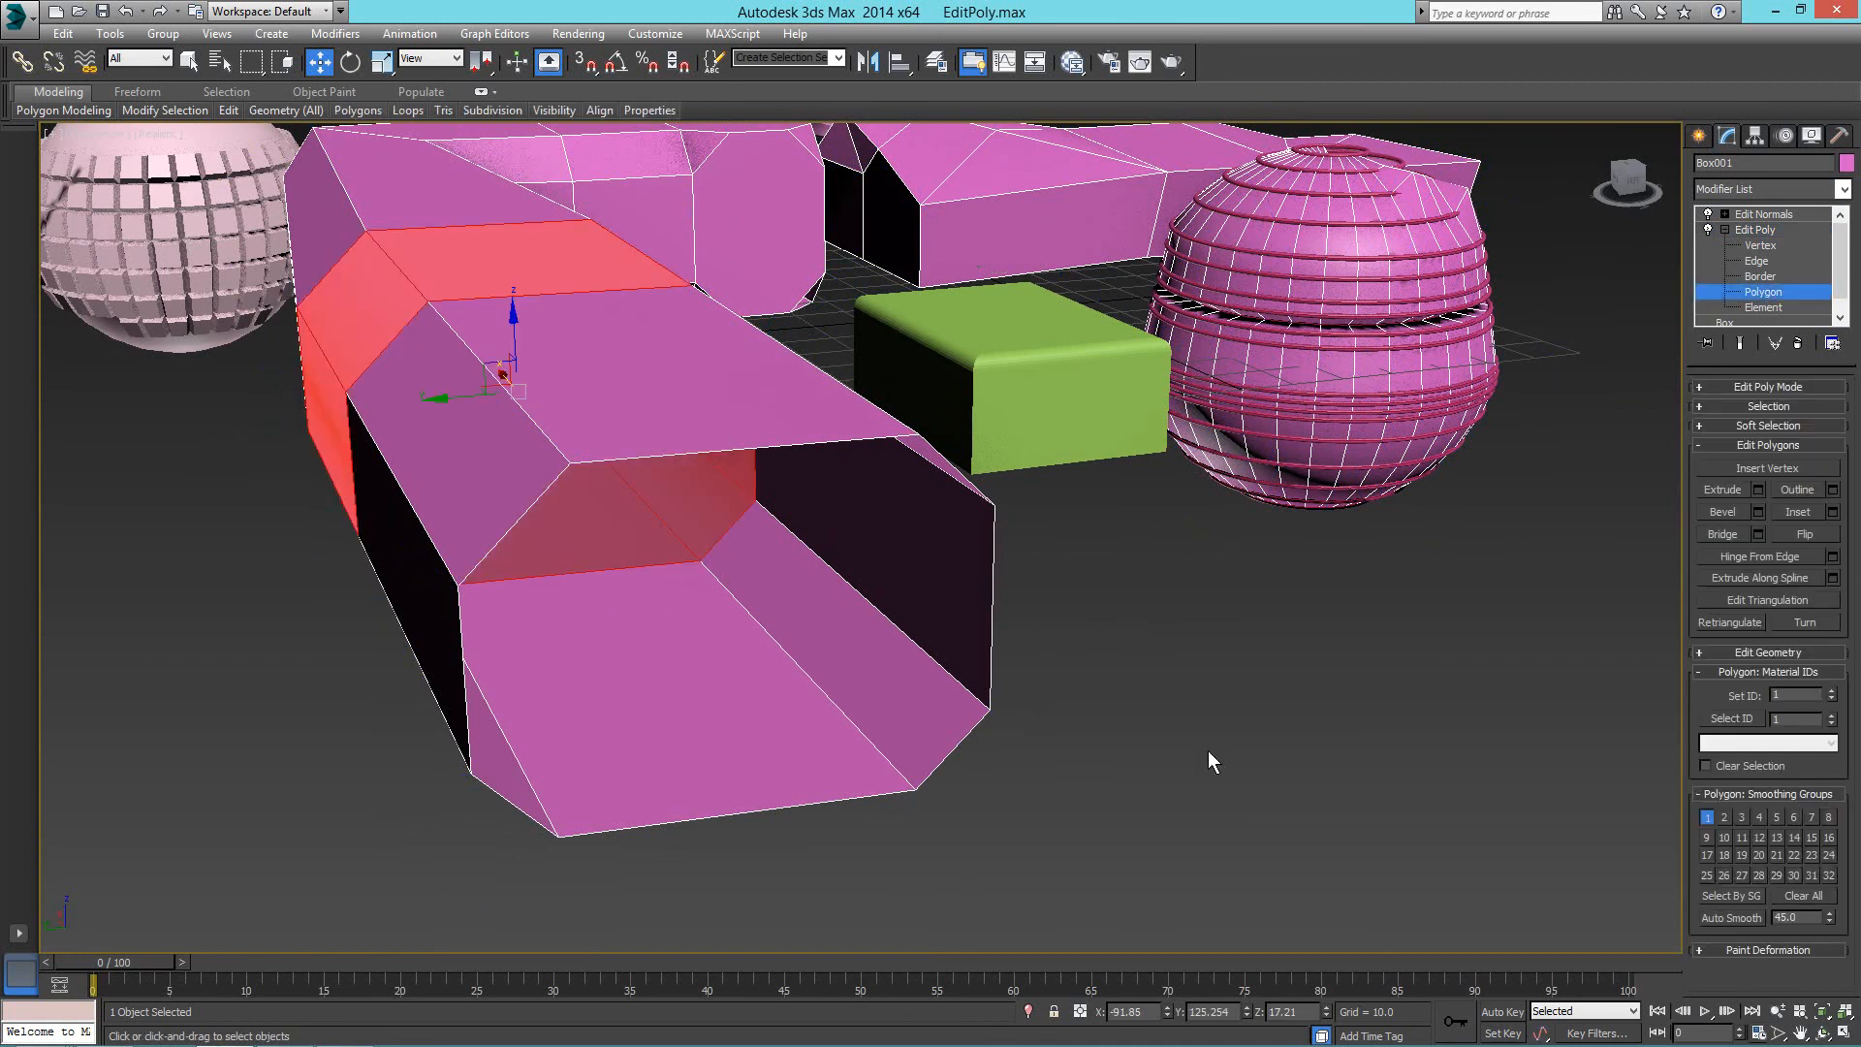
click(574, 715)
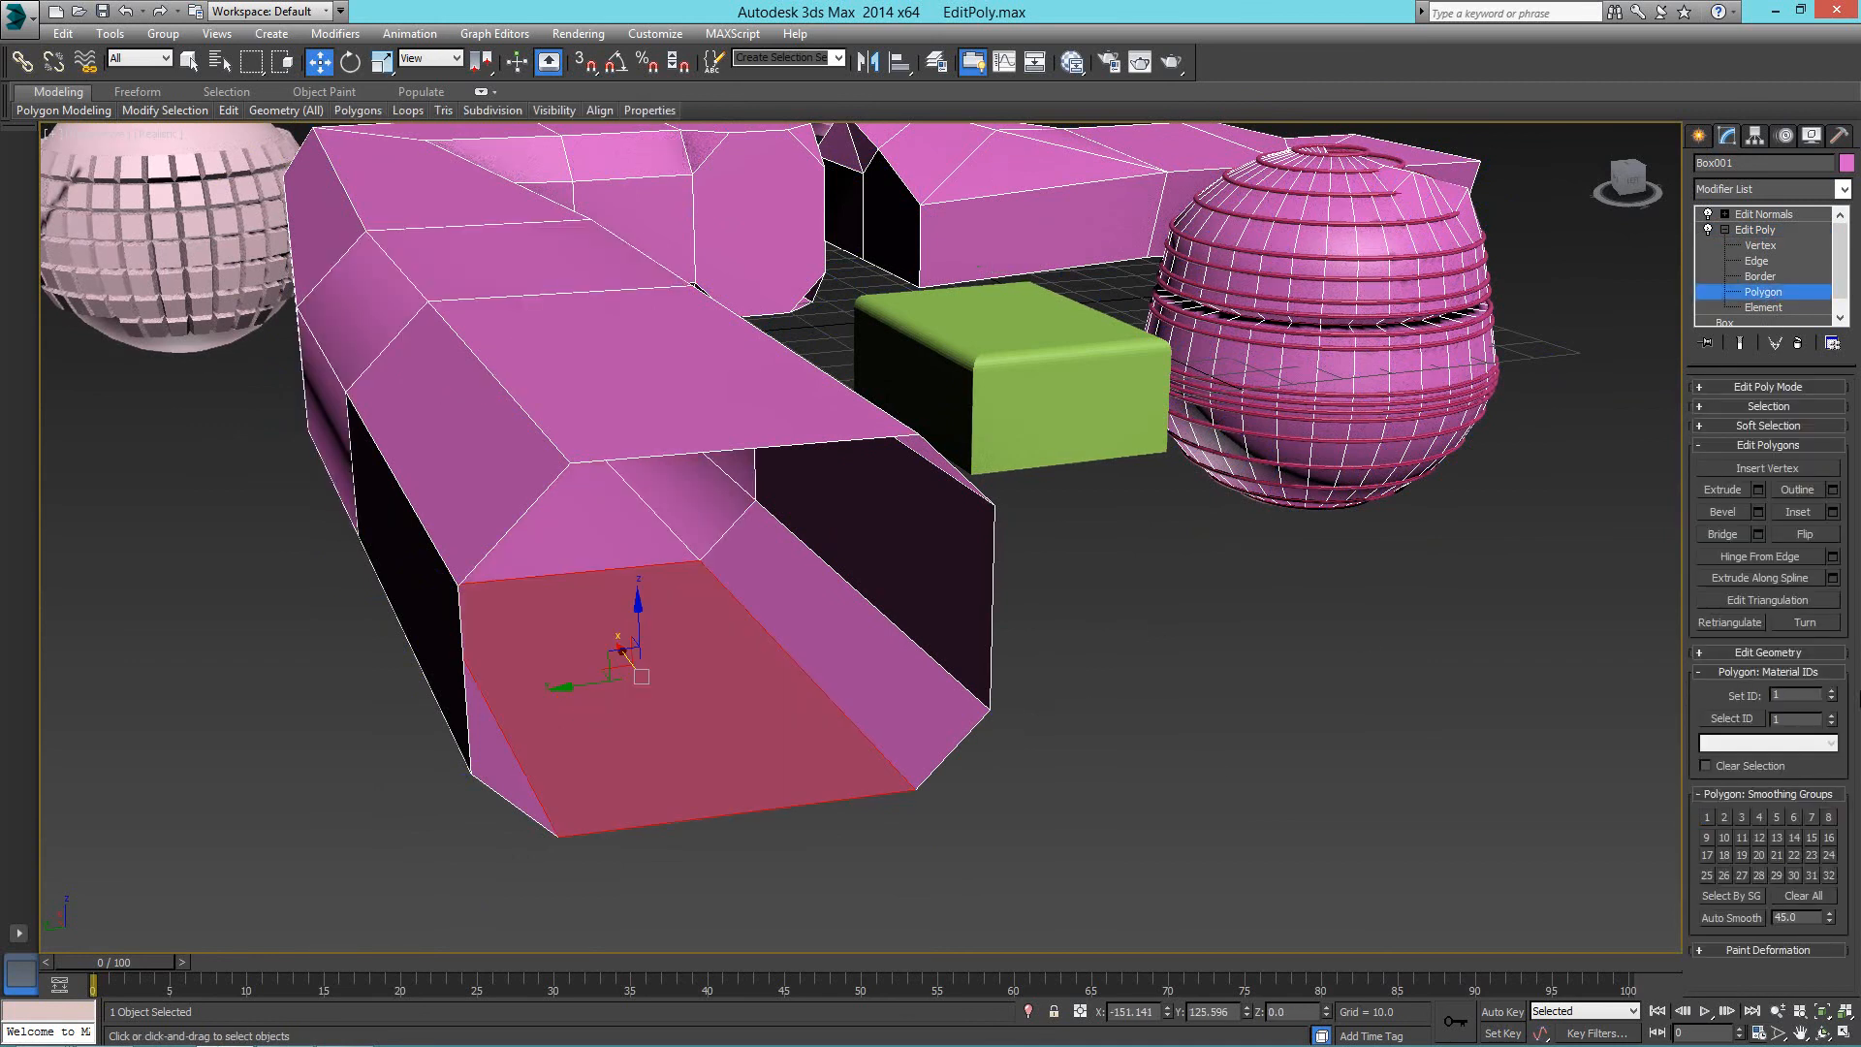
click(1763, 308)
click(741, 730)
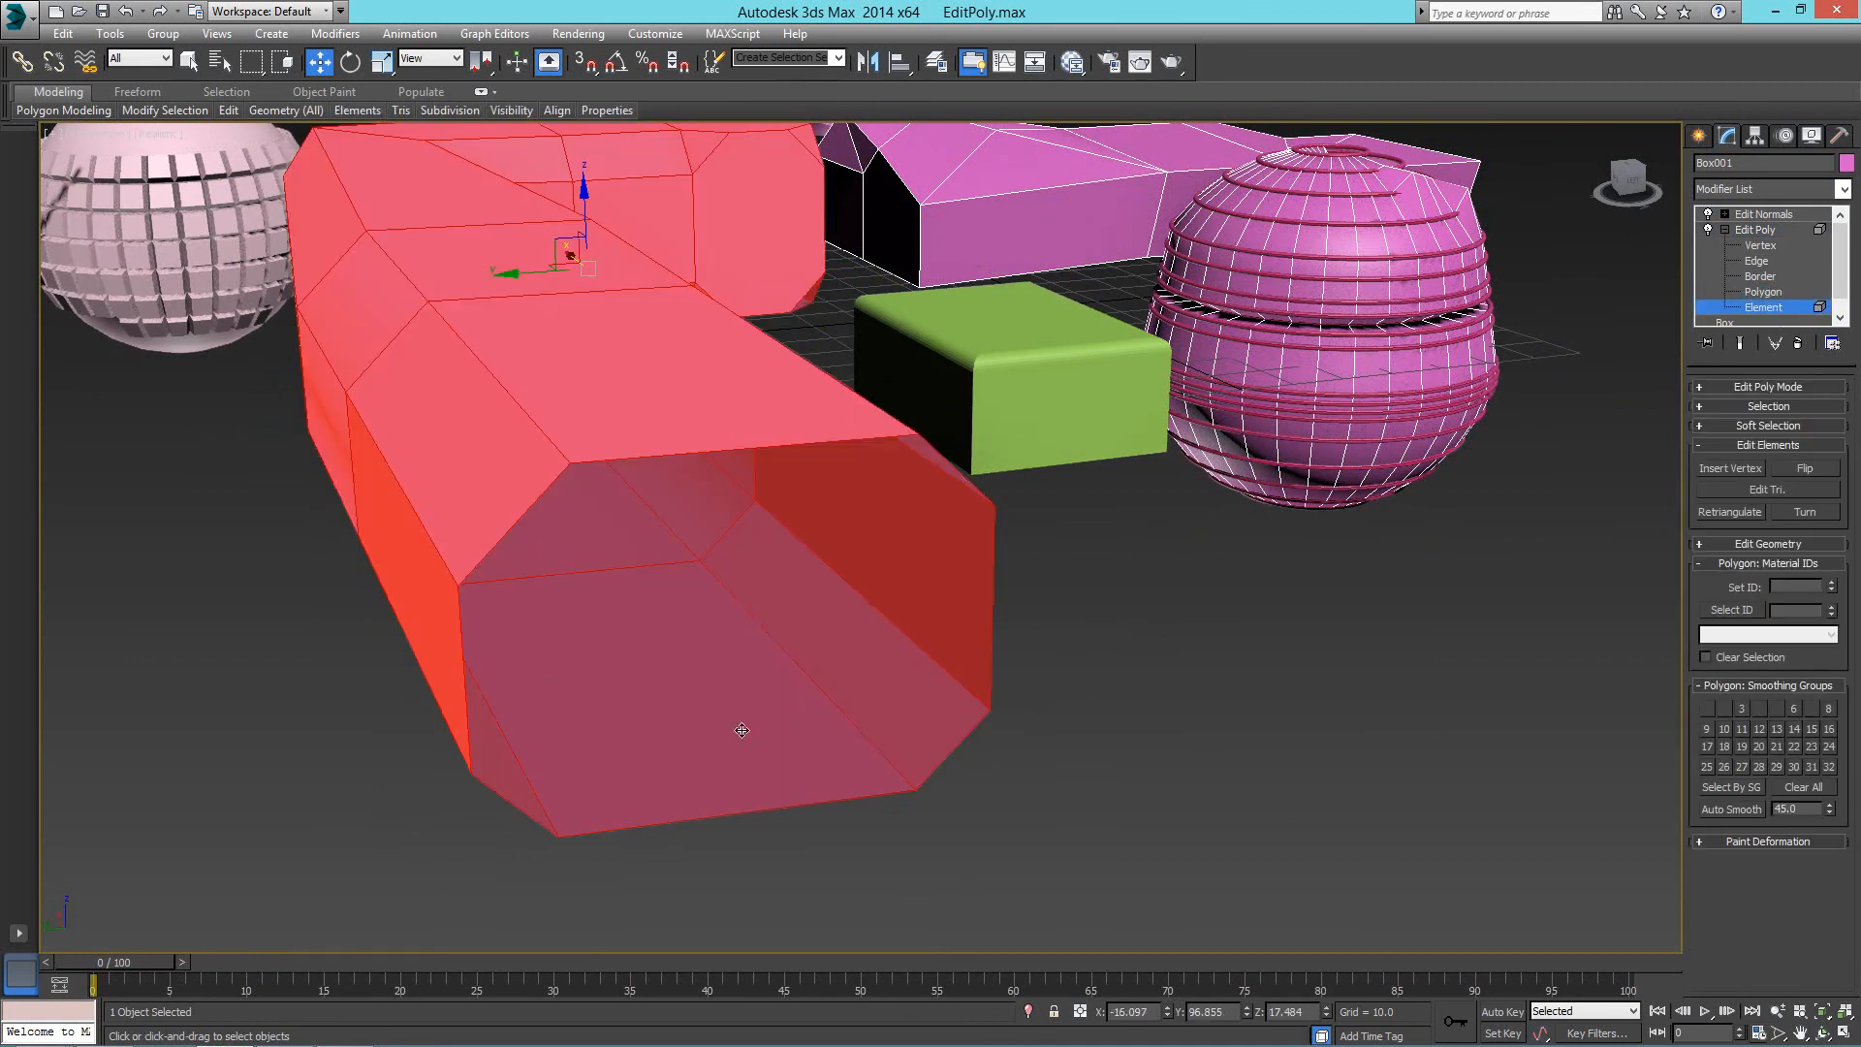
click(1804, 469)
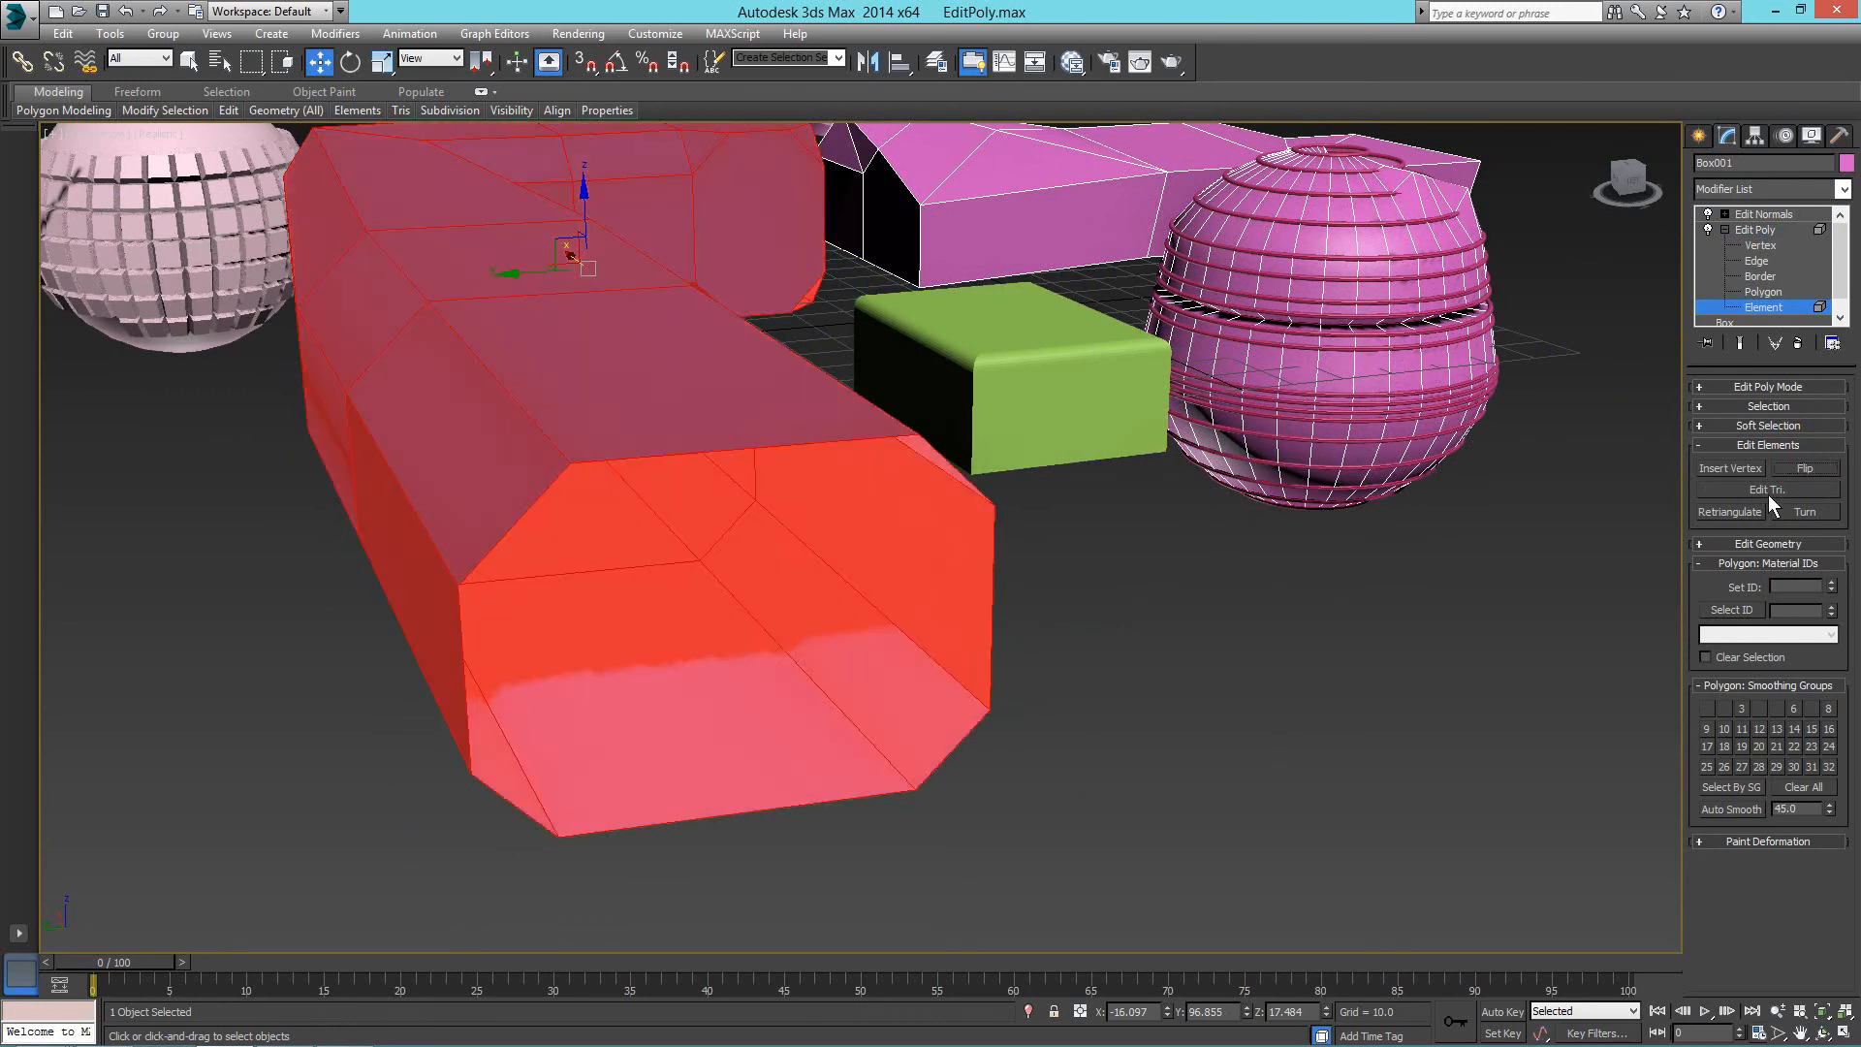
Return to the Edit Normals modifier and examine the normals and shading inside the tube's open end.
click(1784, 231)
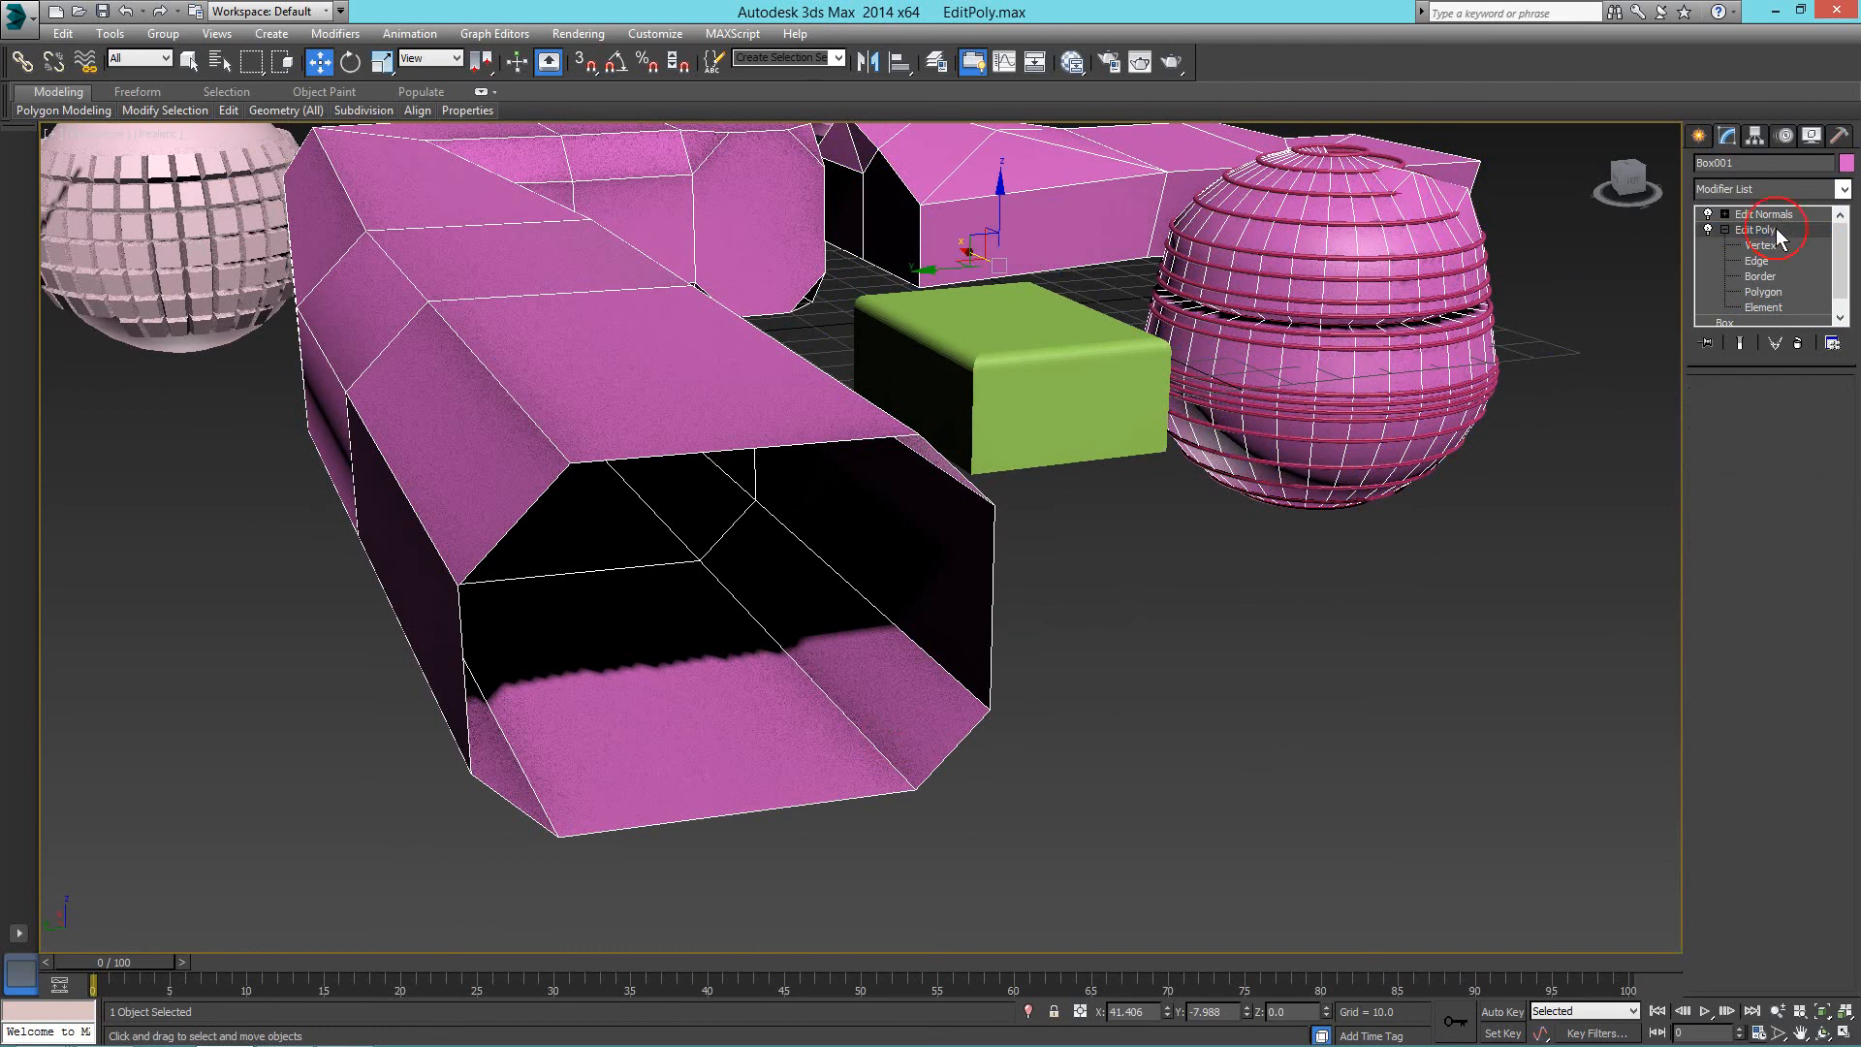
click(1770, 216)
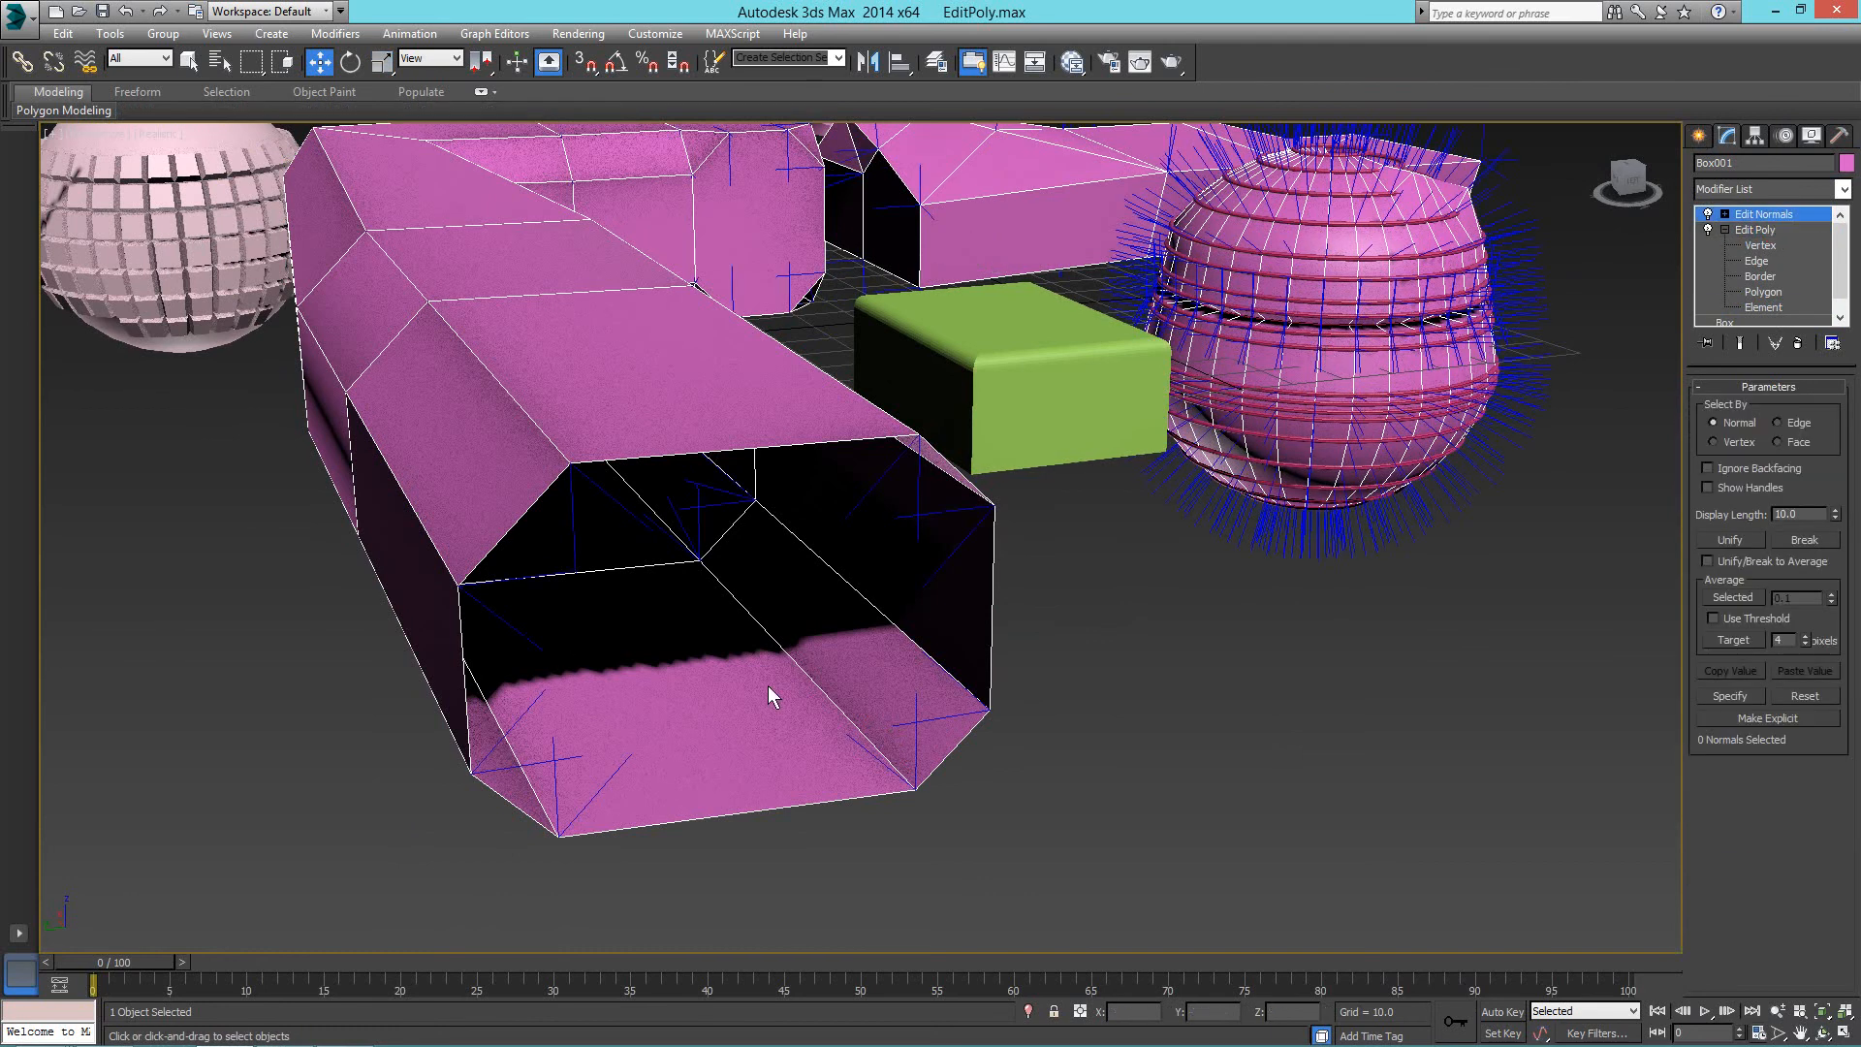
alt+middle_drag(768, 684, 765, 619)
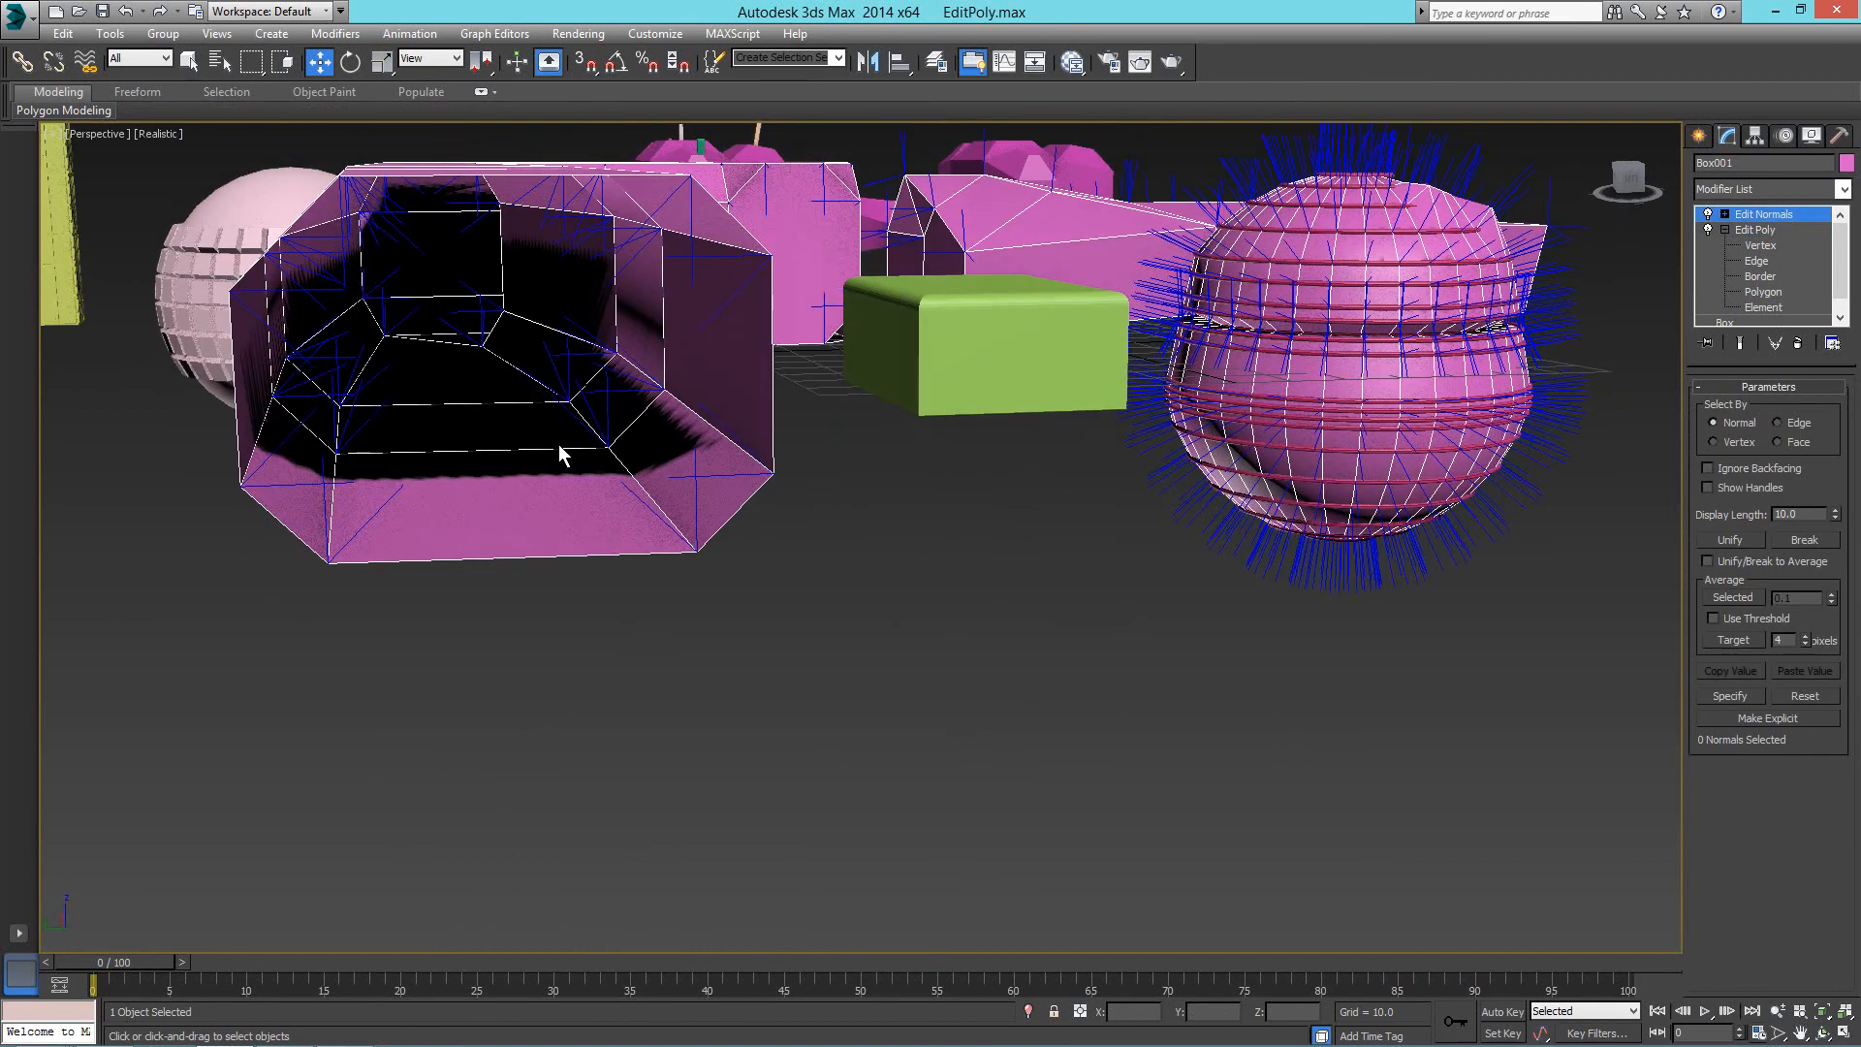
scroll(746, 509, down, 3)
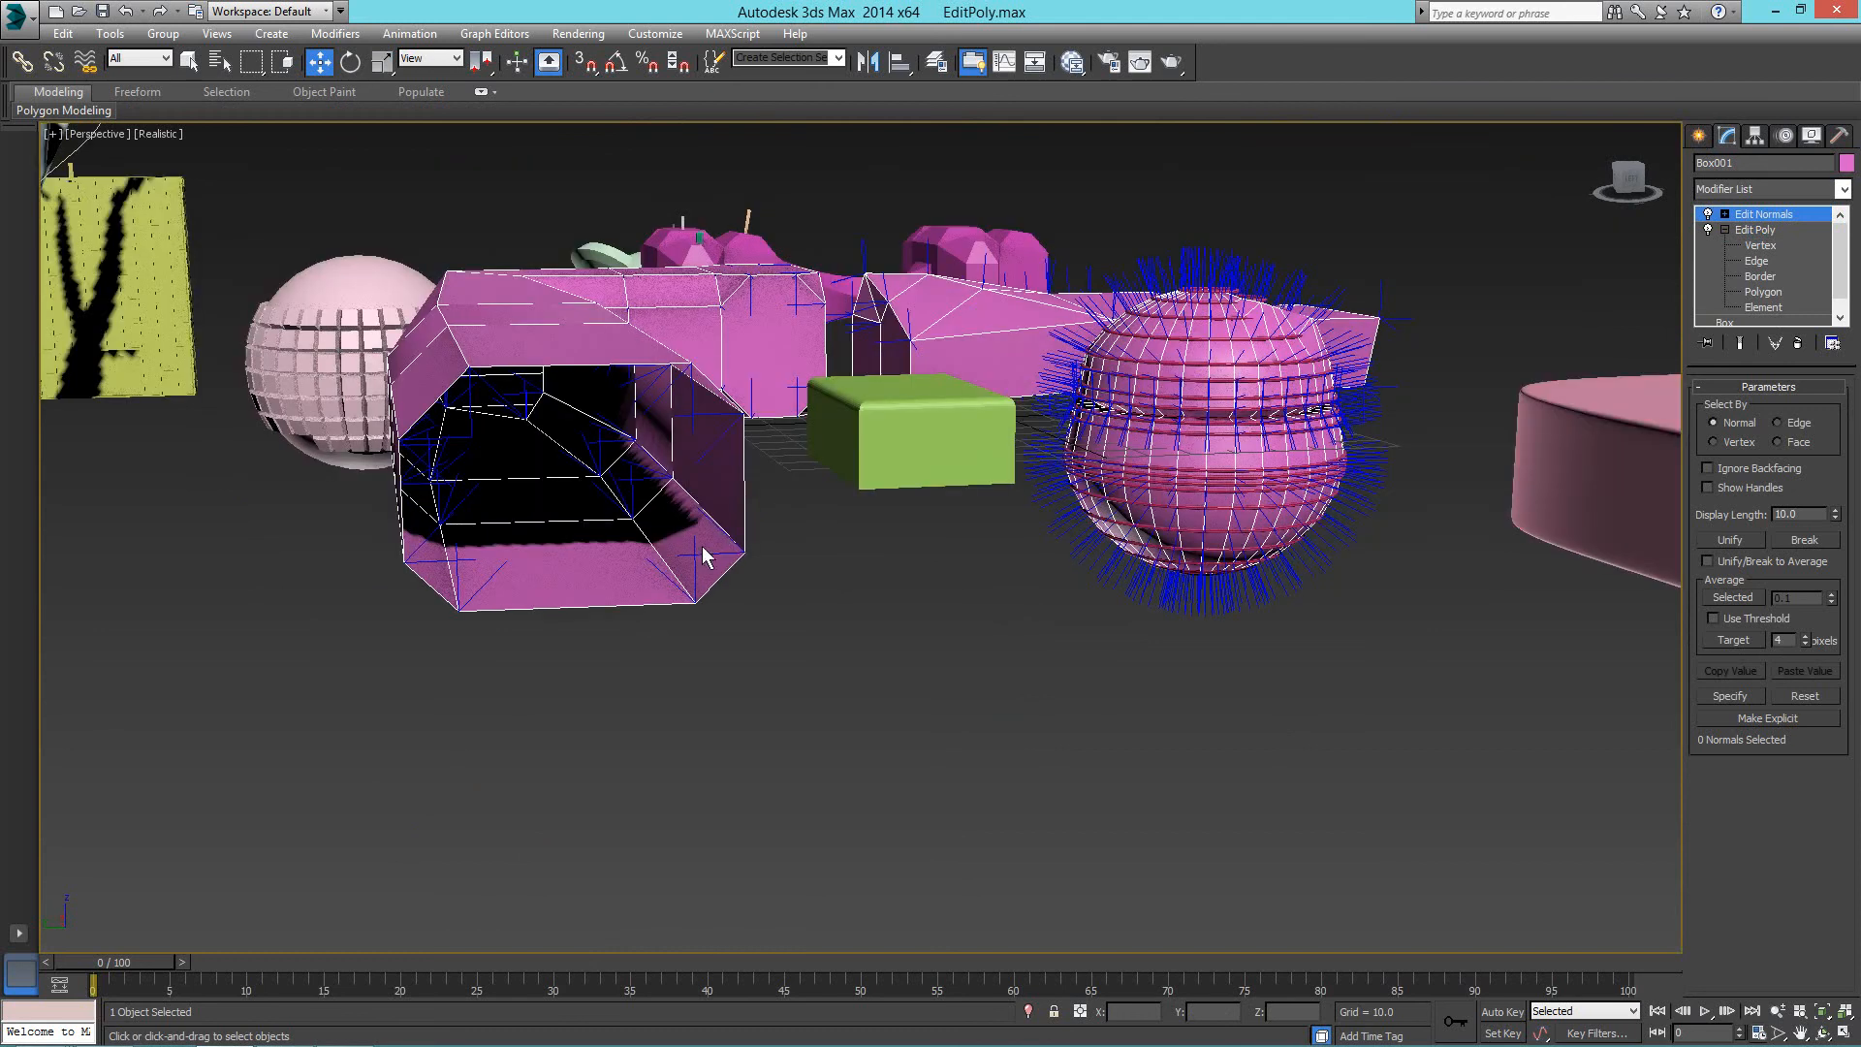
scroll(663, 562, up, 3)
middle_drag(663, 562, 735, 542)
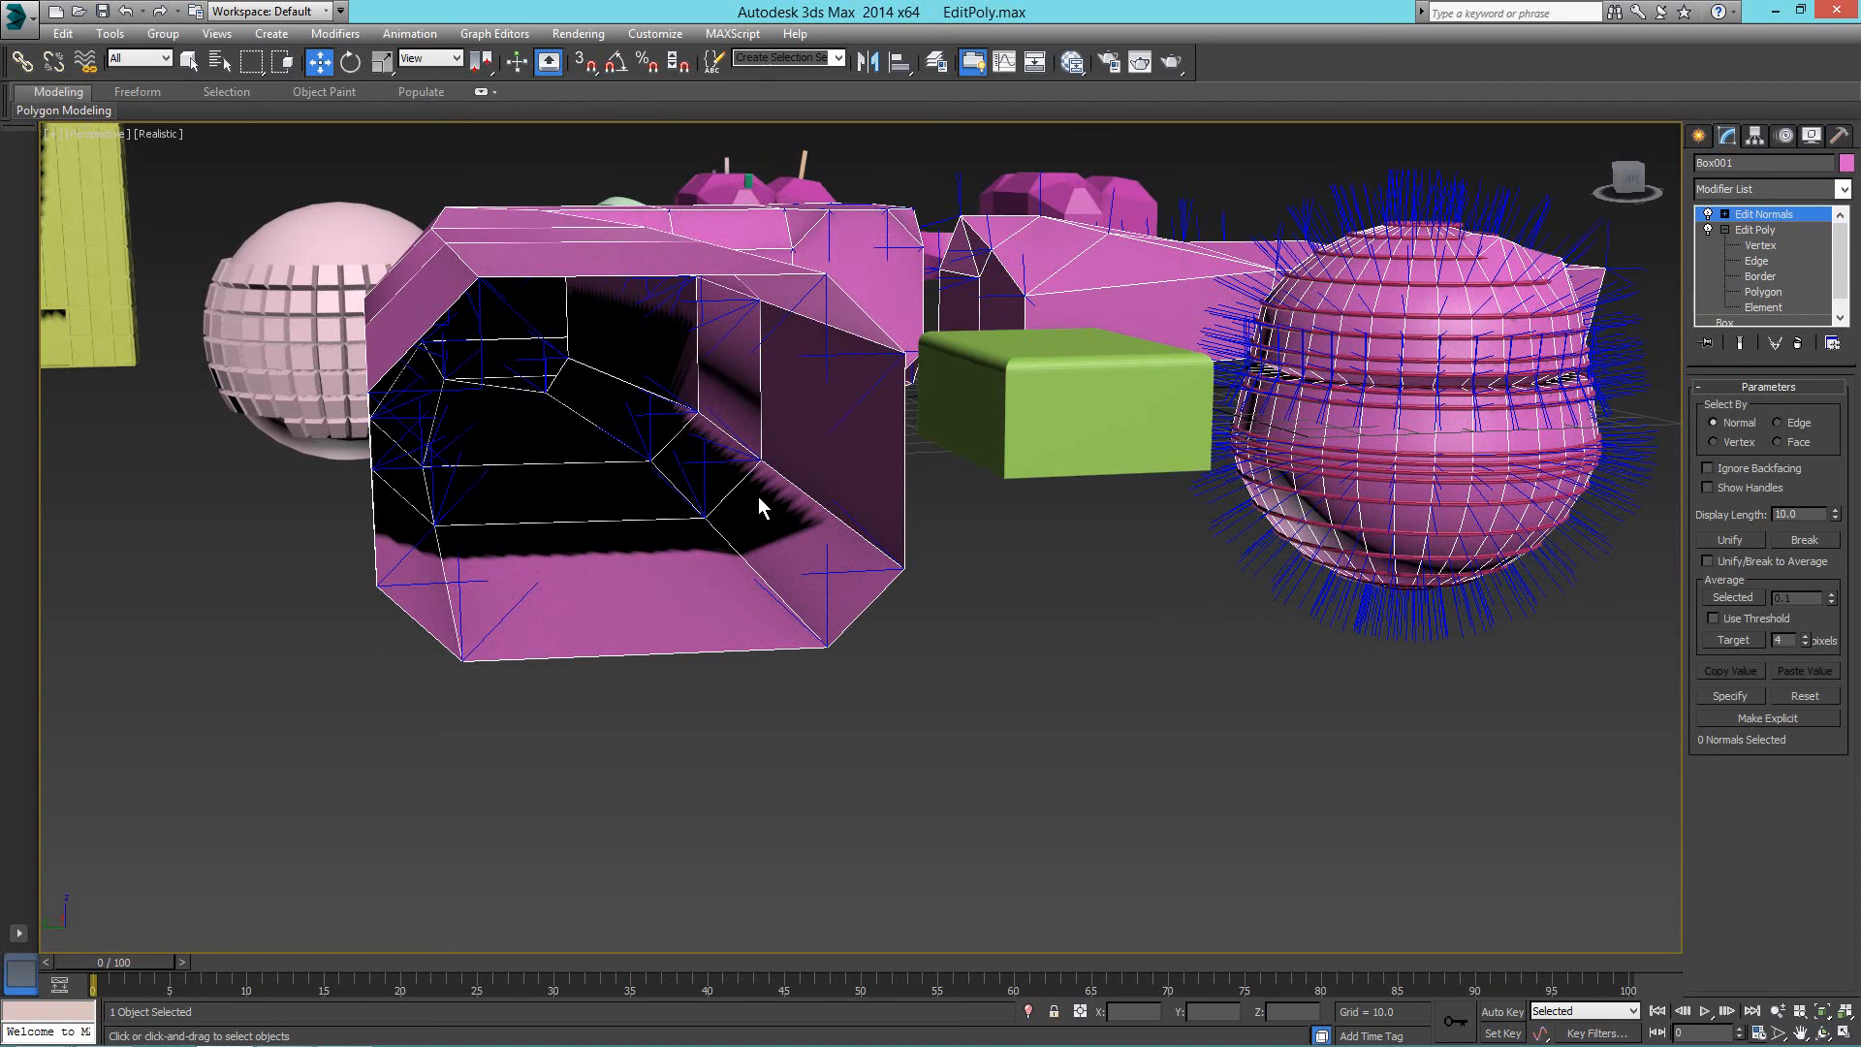
scroll(779, 496, down, 4)
alt+middle_drag(781, 506, 816, 541)
middle_drag(727, 490, 825, 489)
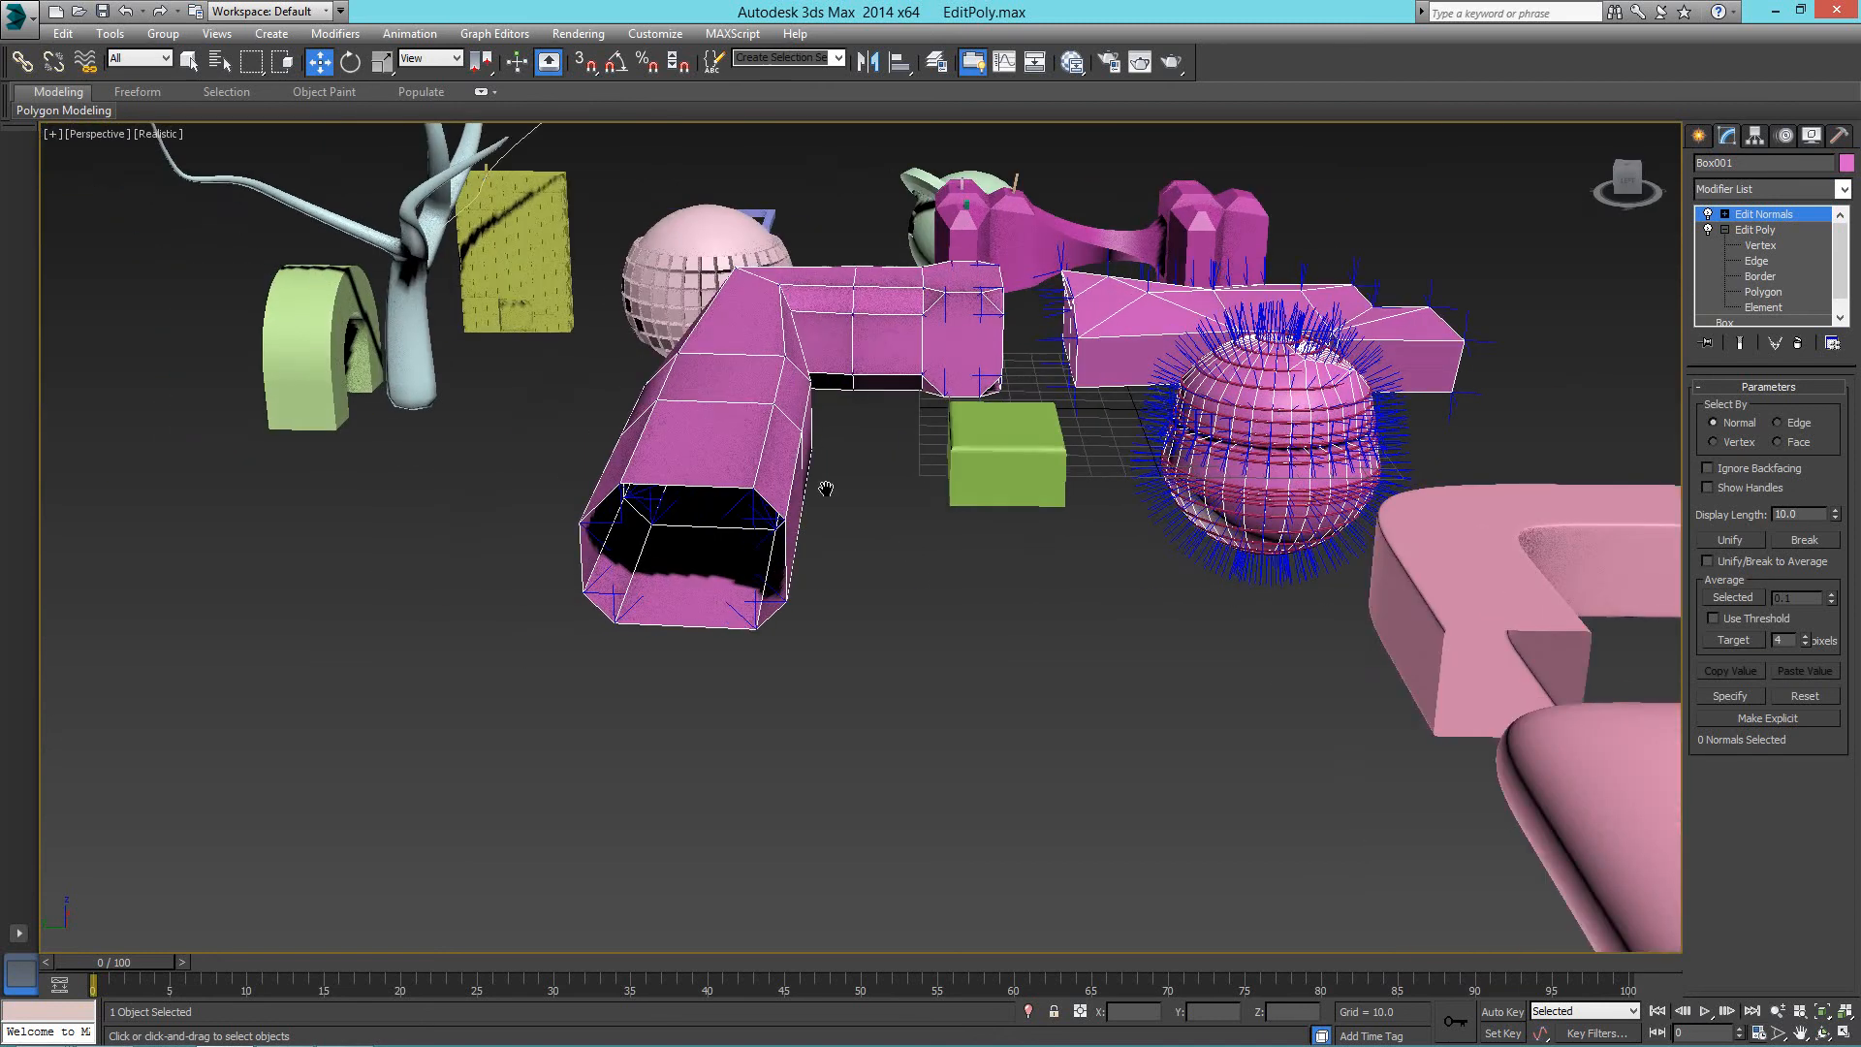
scroll(826, 489, up, 2)
scroll(777, 497, down, 3)
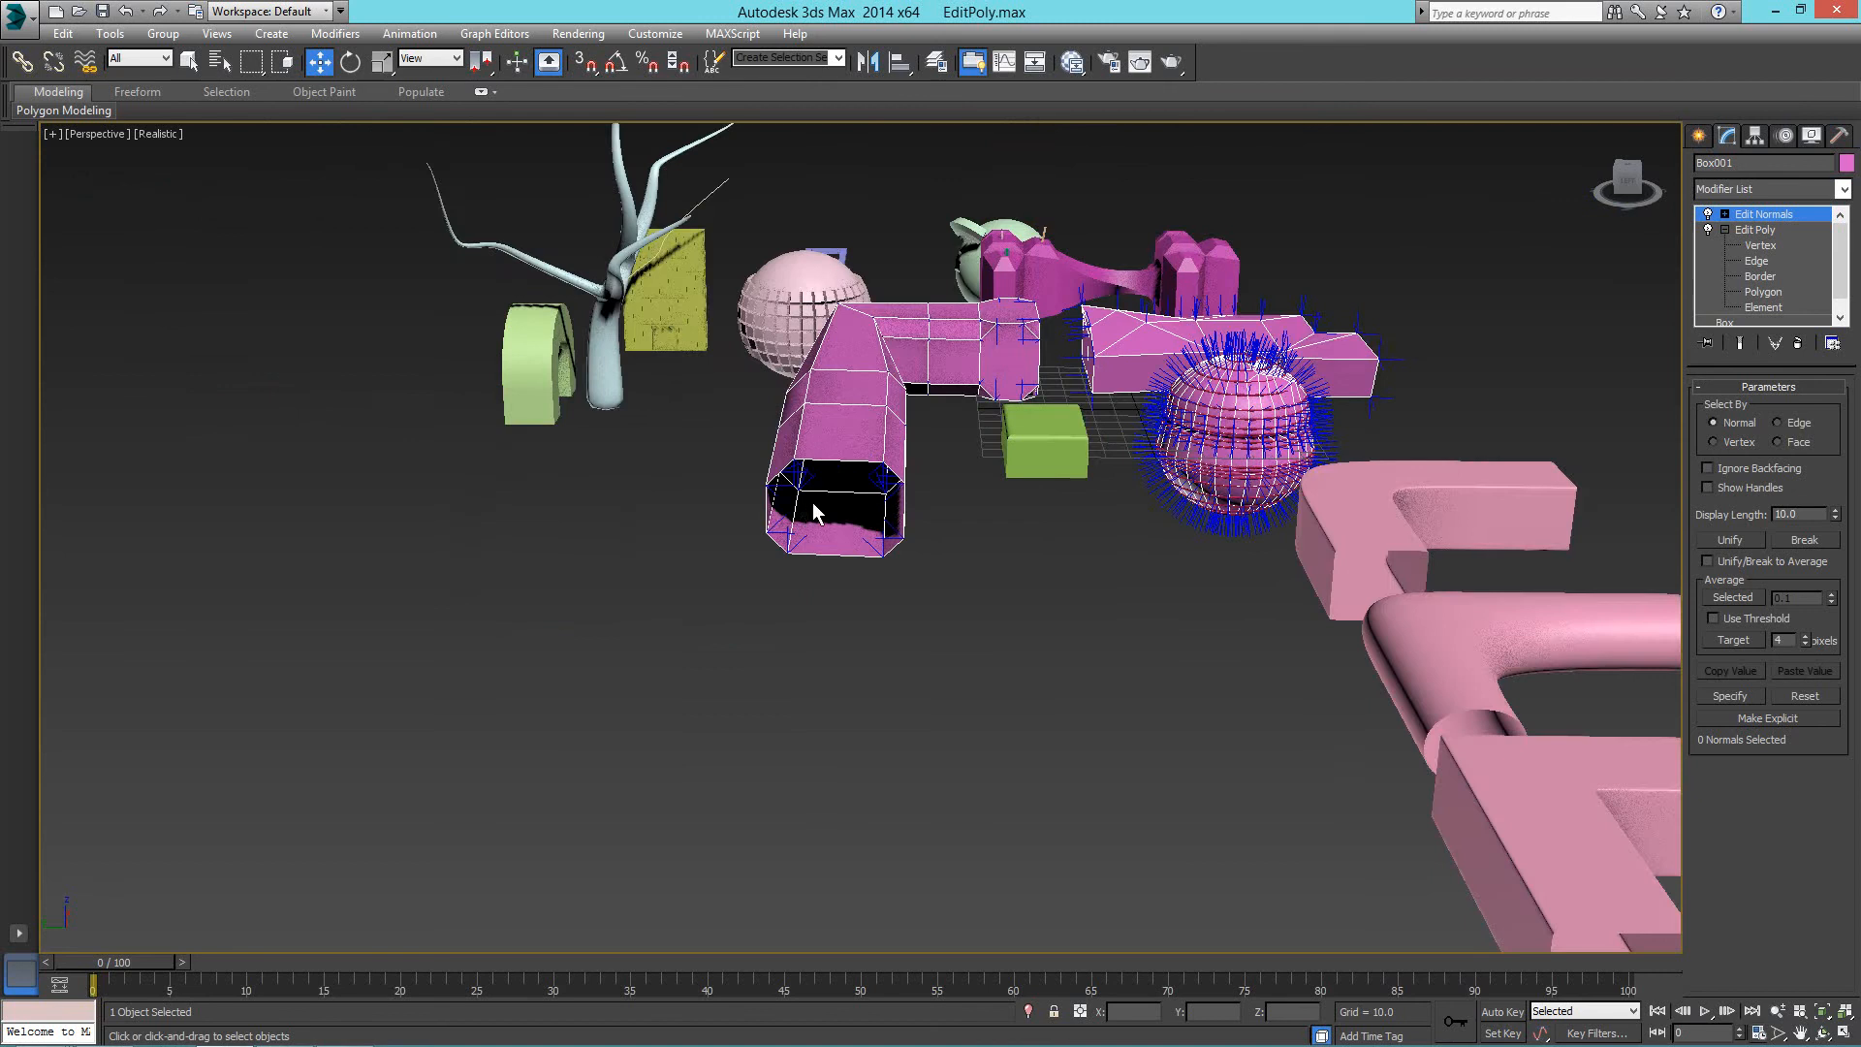
scroll(812, 502, up, 2)
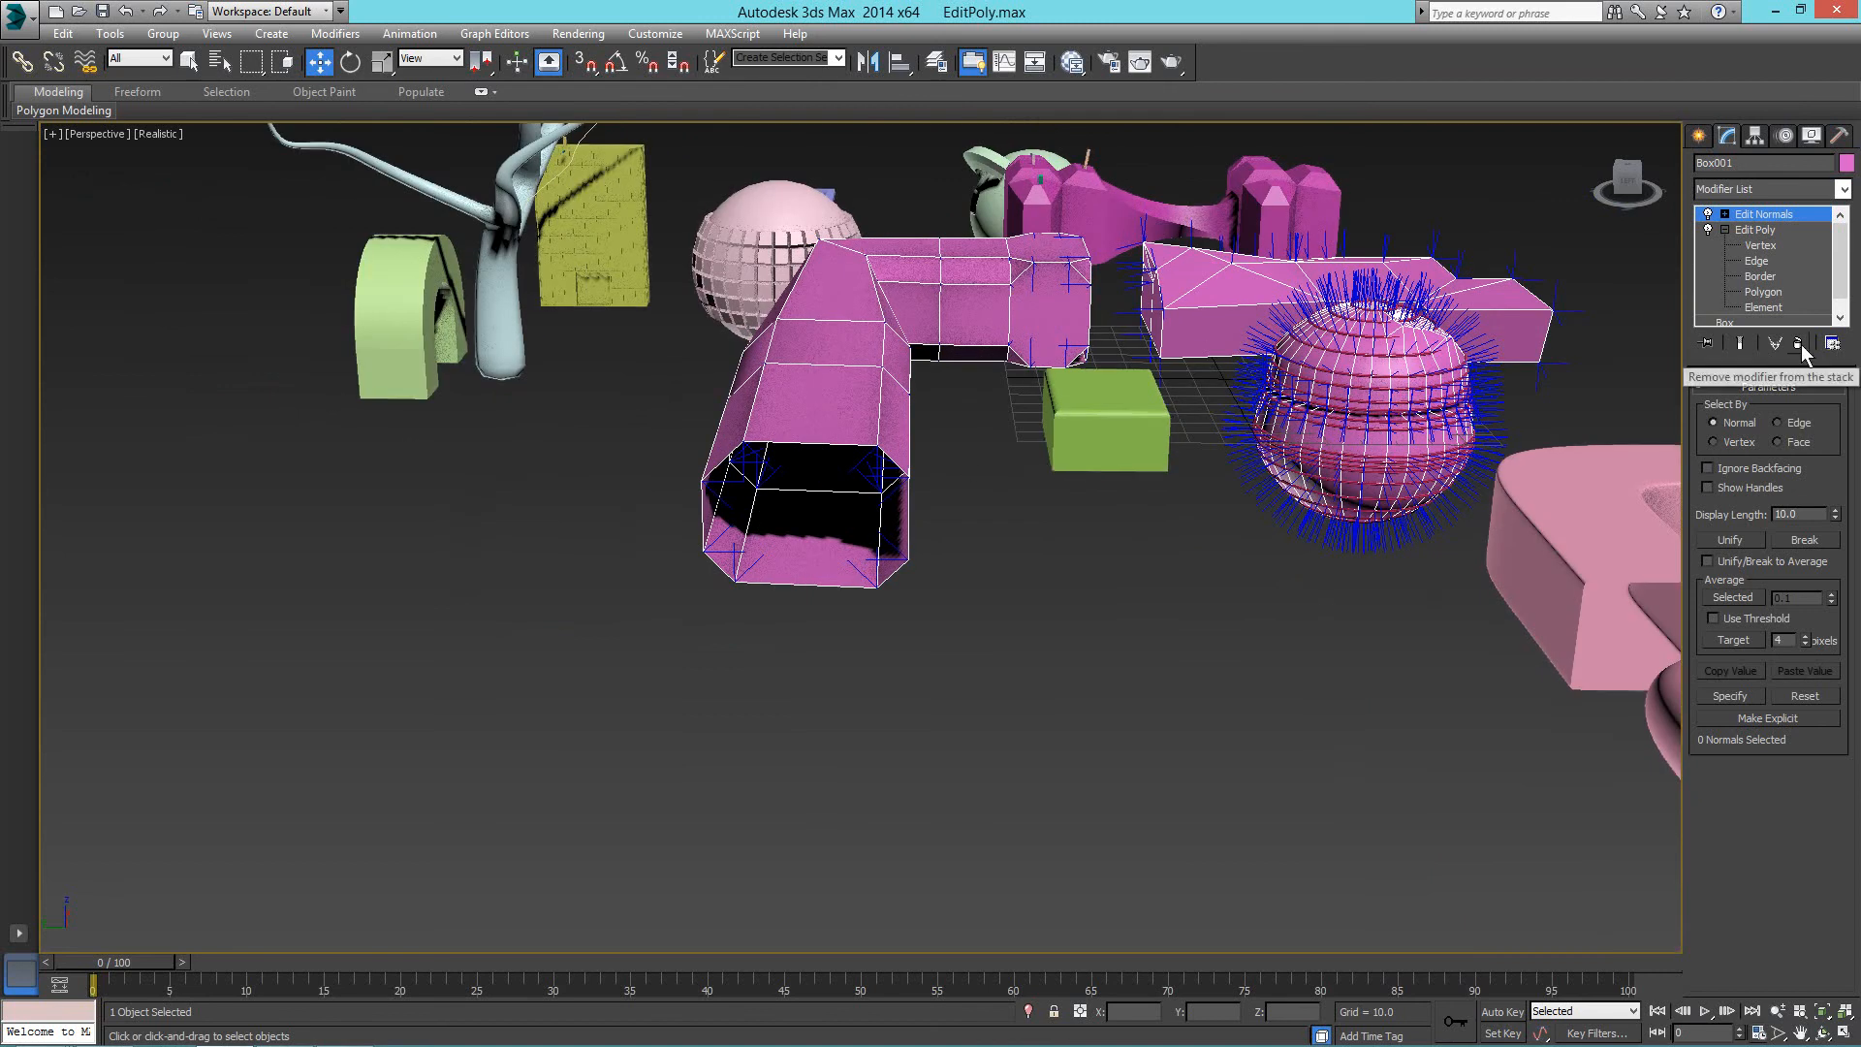
Return to the Edit Poly level and move the whole magenta object along X to about -596, clear of the other objects.
click(1775, 234)
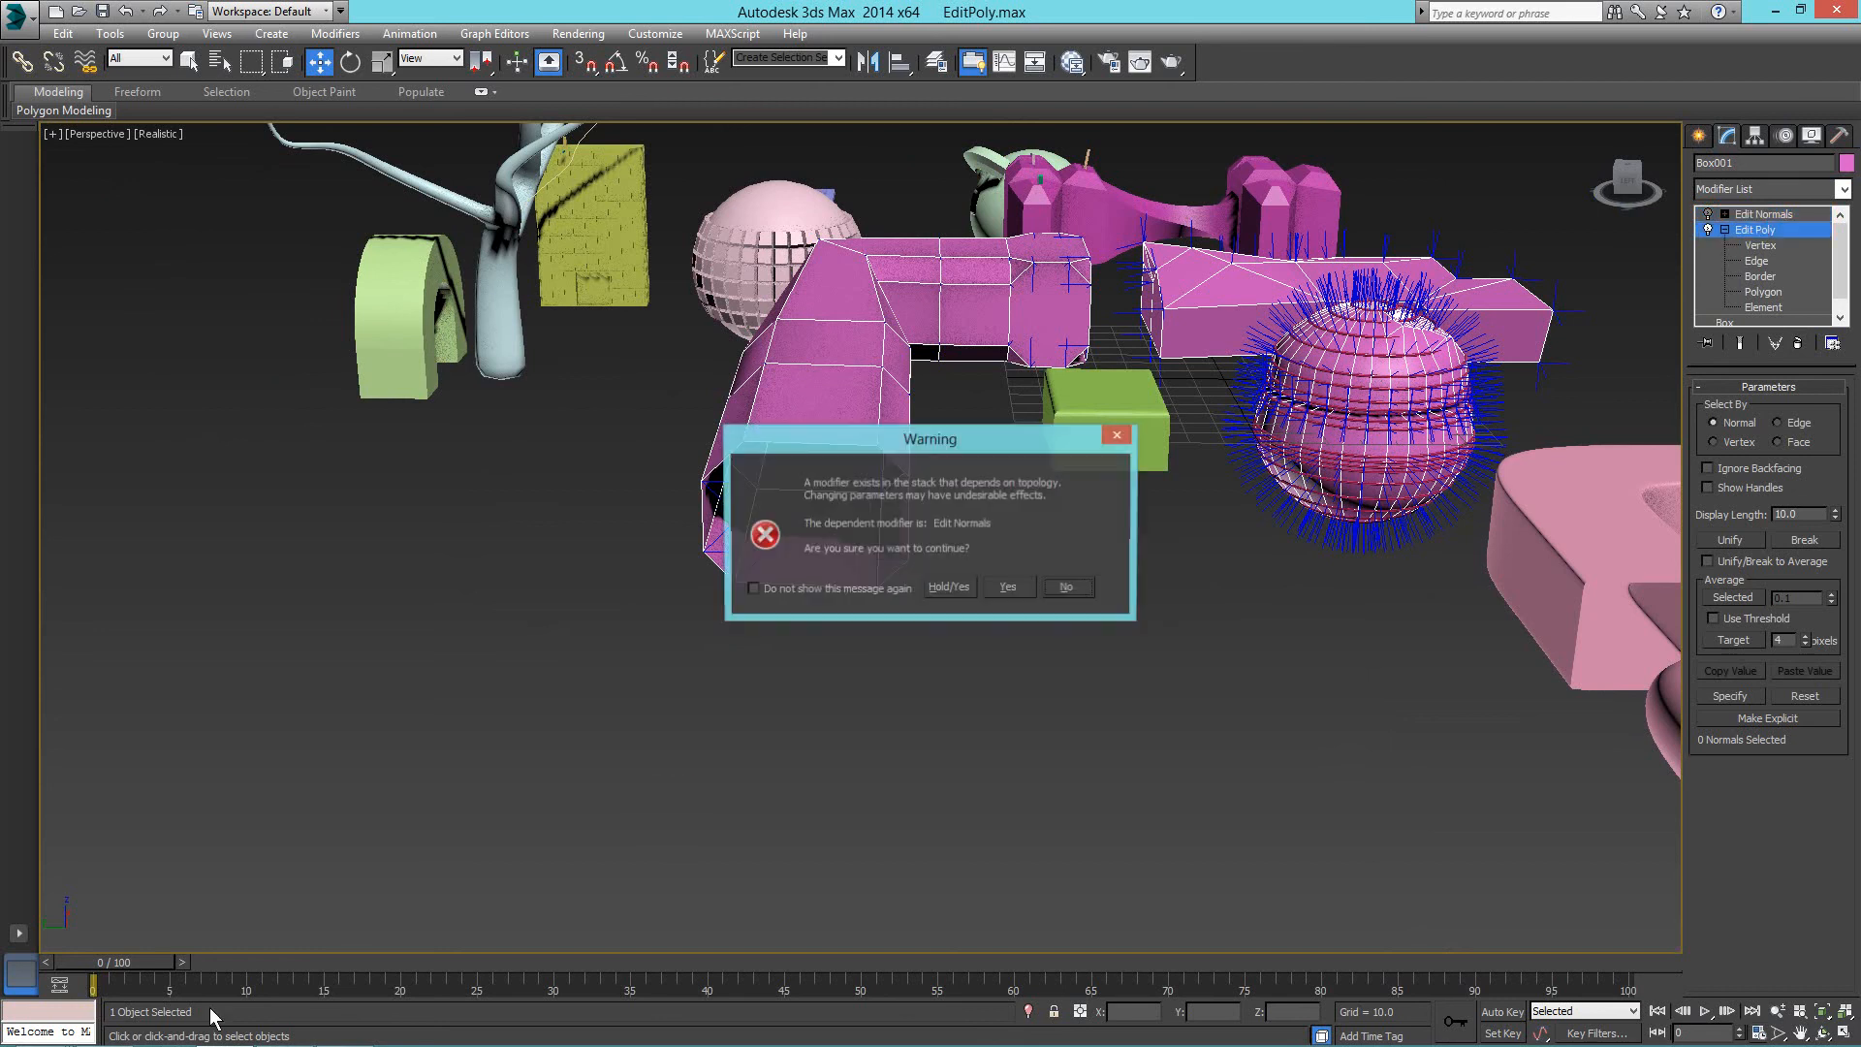
click(1020, 589)
alt+middle_drag(1216, 572, 1103, 584)
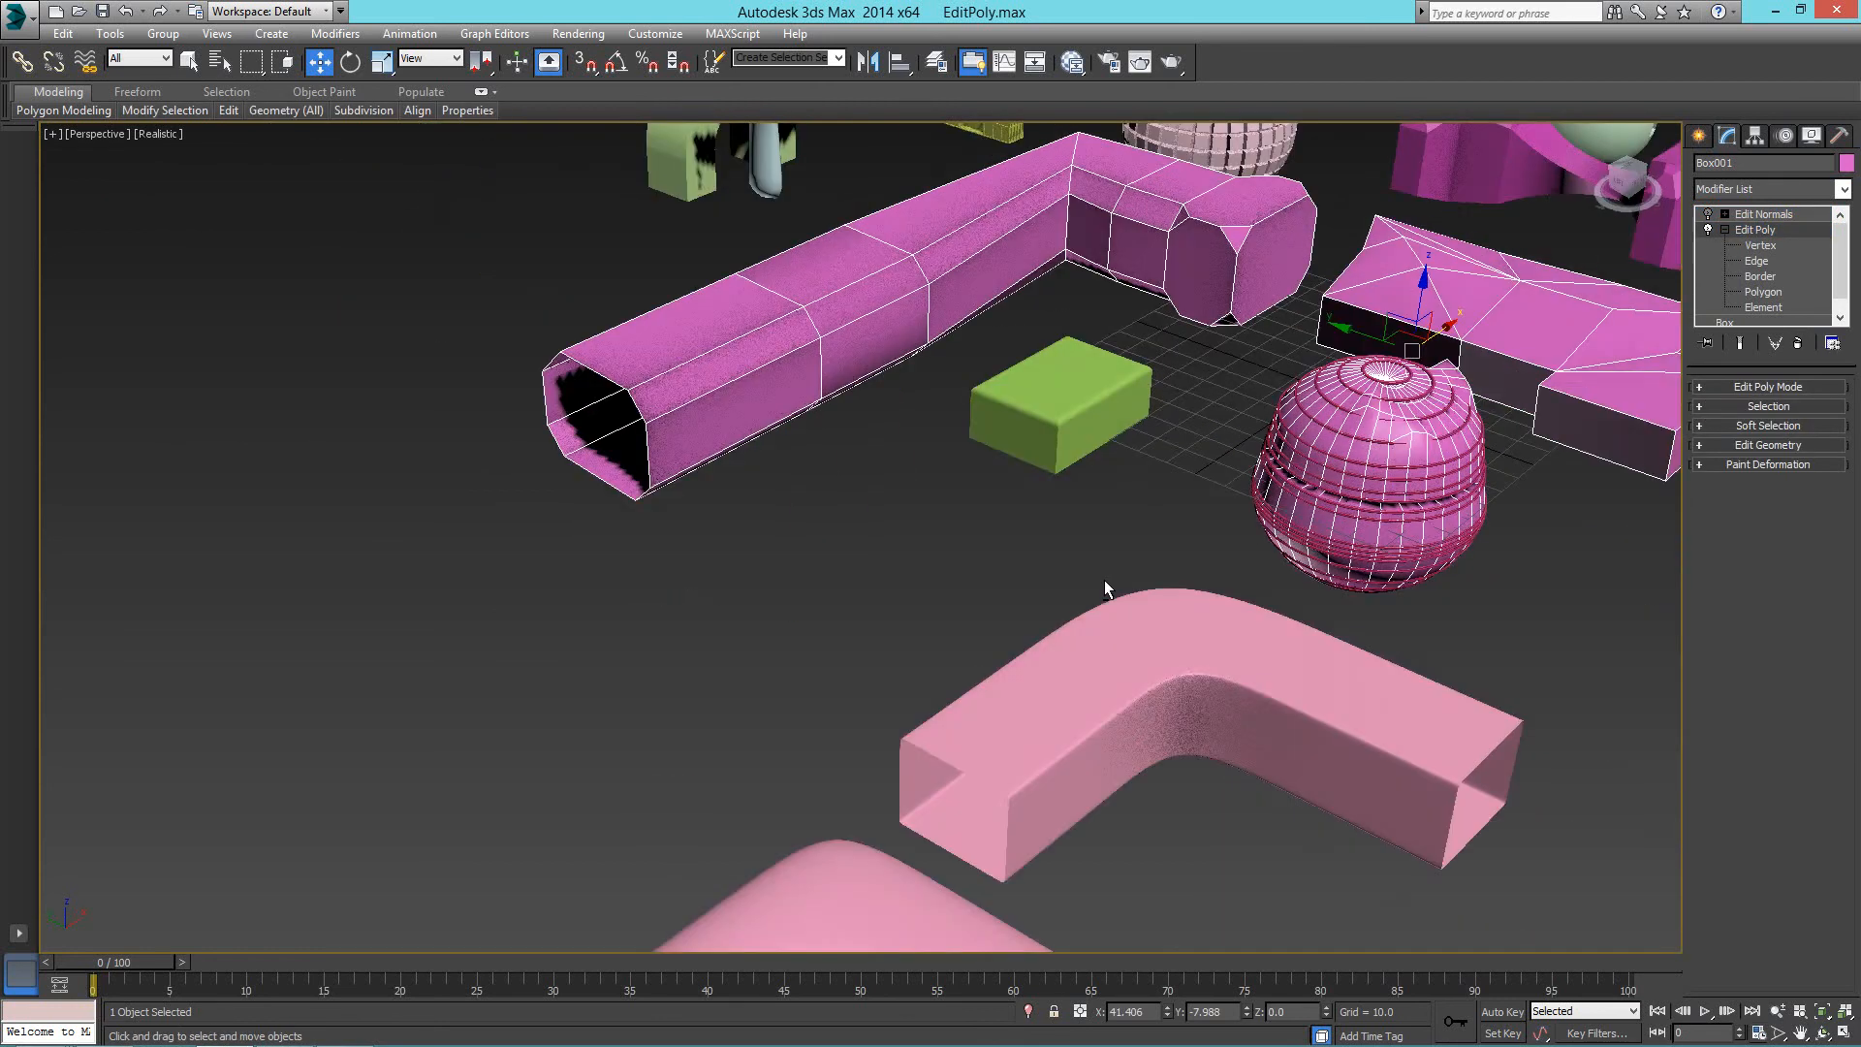
scroll(1103, 583, down, 1)
drag(1412, 354, 843, 683)
scroll(843, 683, down, 2)
middle_drag(804, 669, 1037, 417)
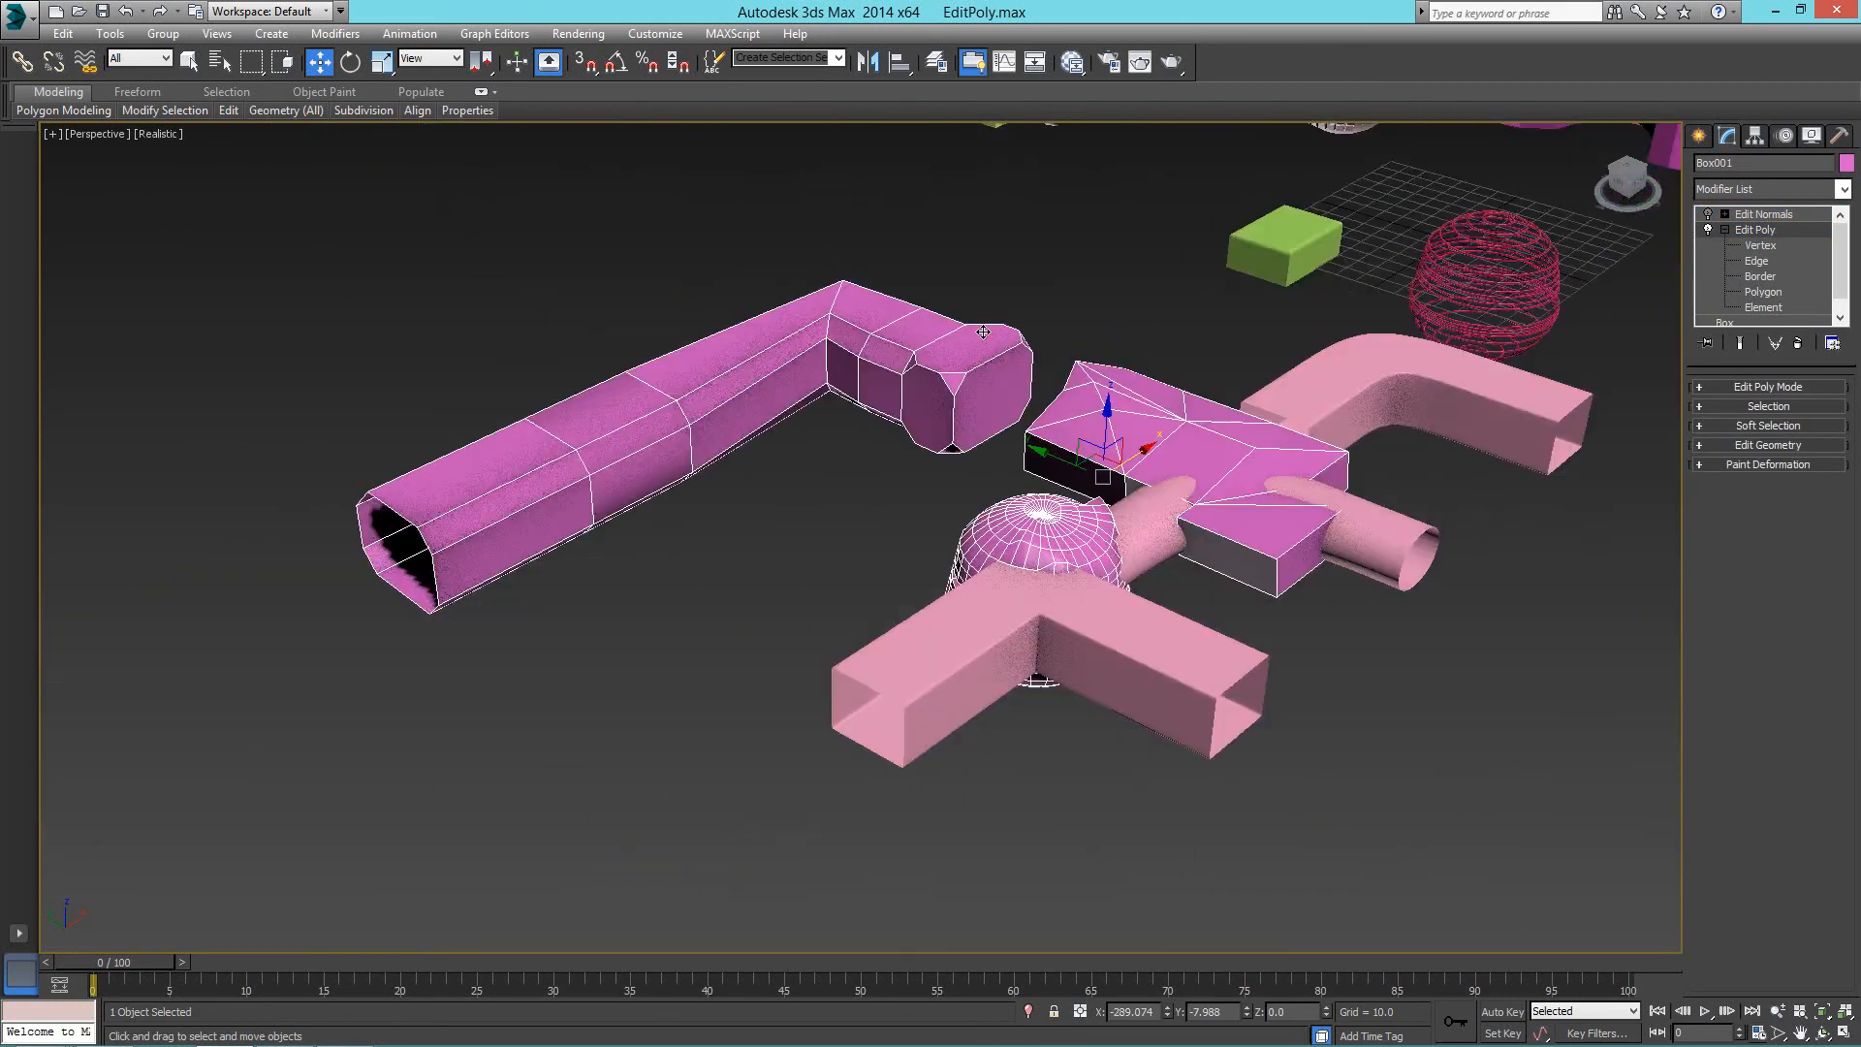
scroll(979, 388, down, 2)
drag(1107, 408, 603, 676)
scroll(736, 561, down, 2)
middle_drag(596, 688, 930, 504)
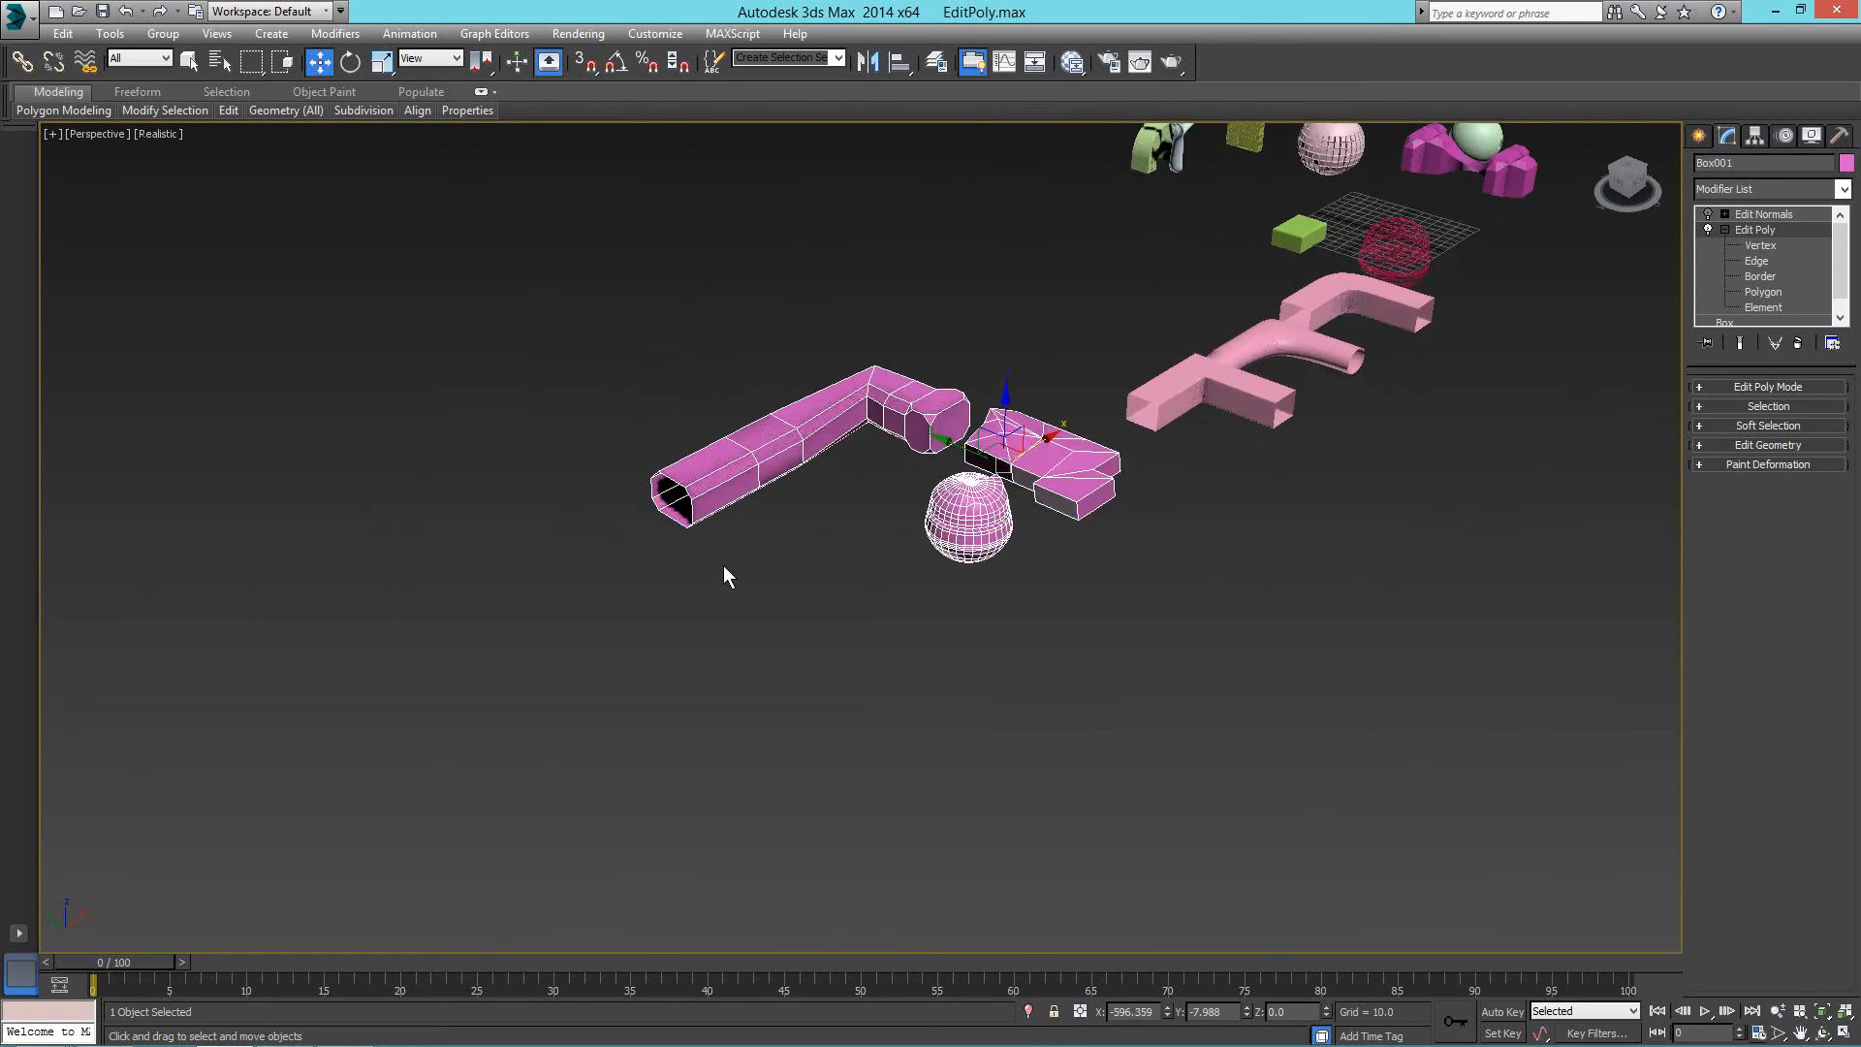
scroll(752, 535, up, 2)
middle_drag(796, 502, 747, 551)
Mirror the magenta object about the X axis as a copy.
key(alt+t)
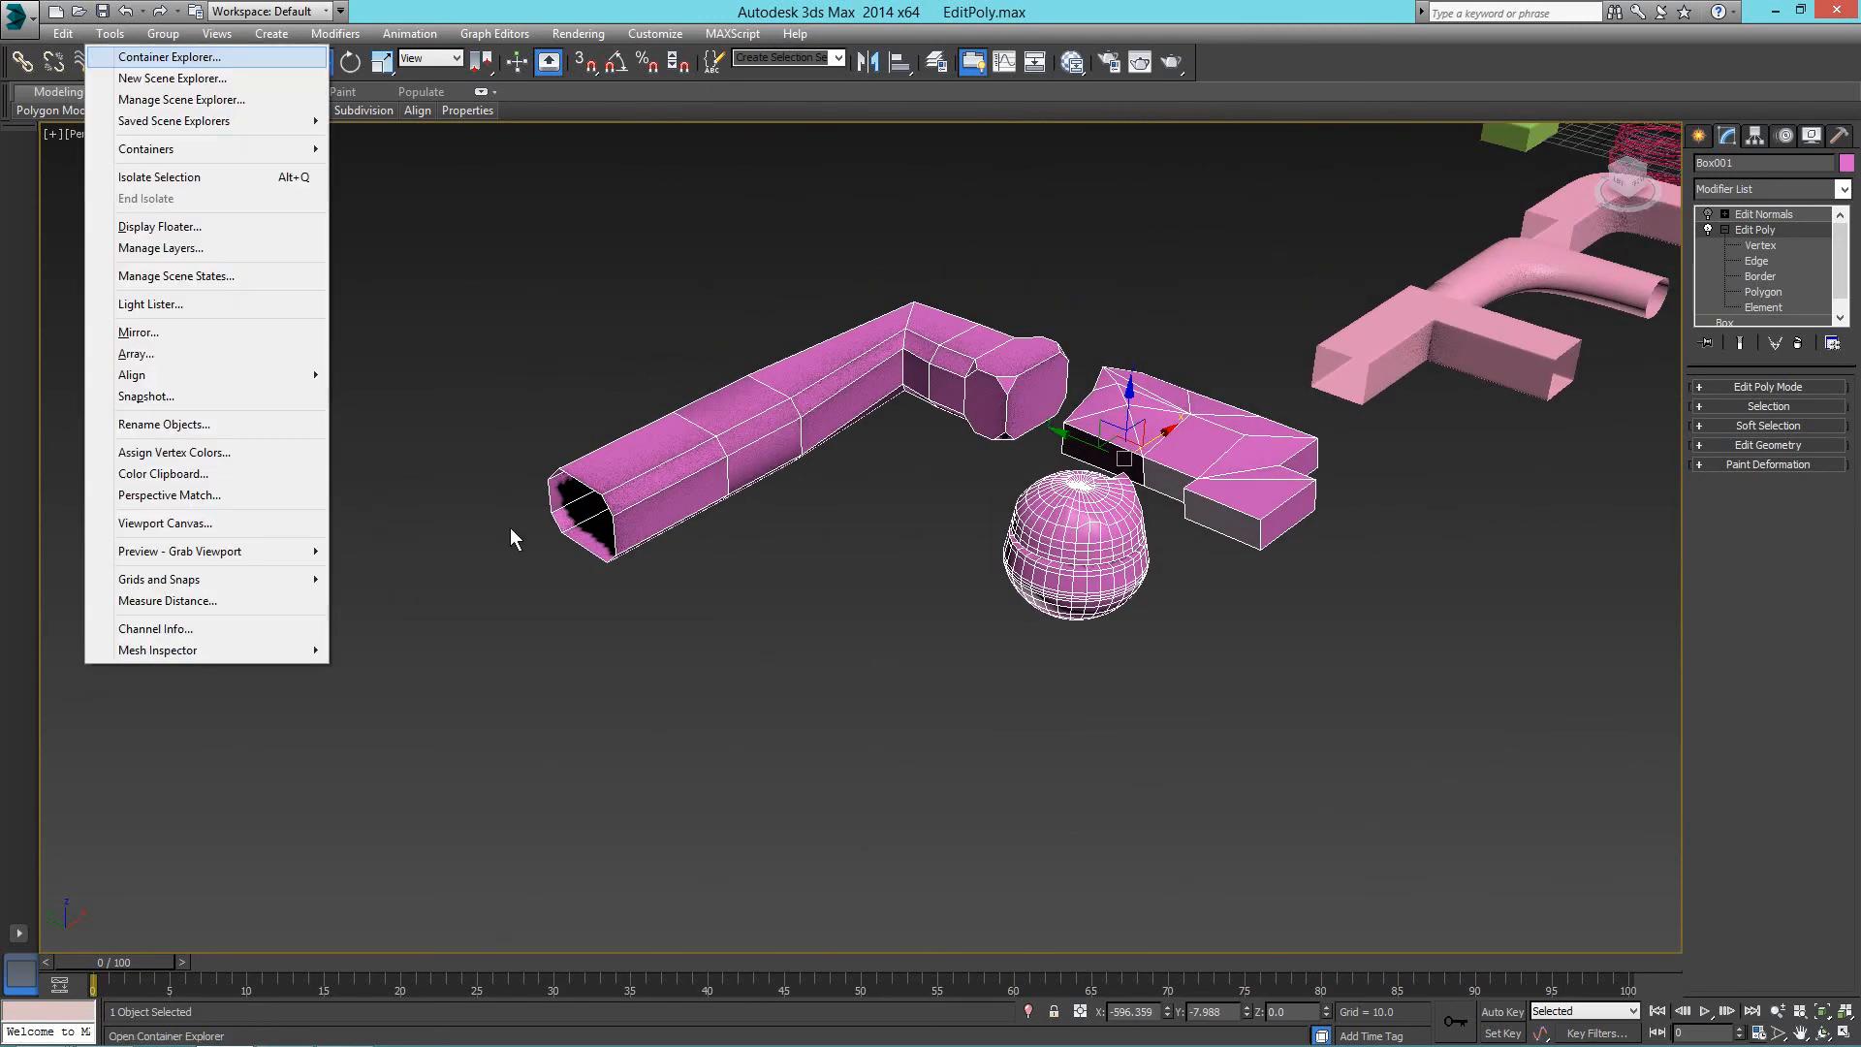
key(m)
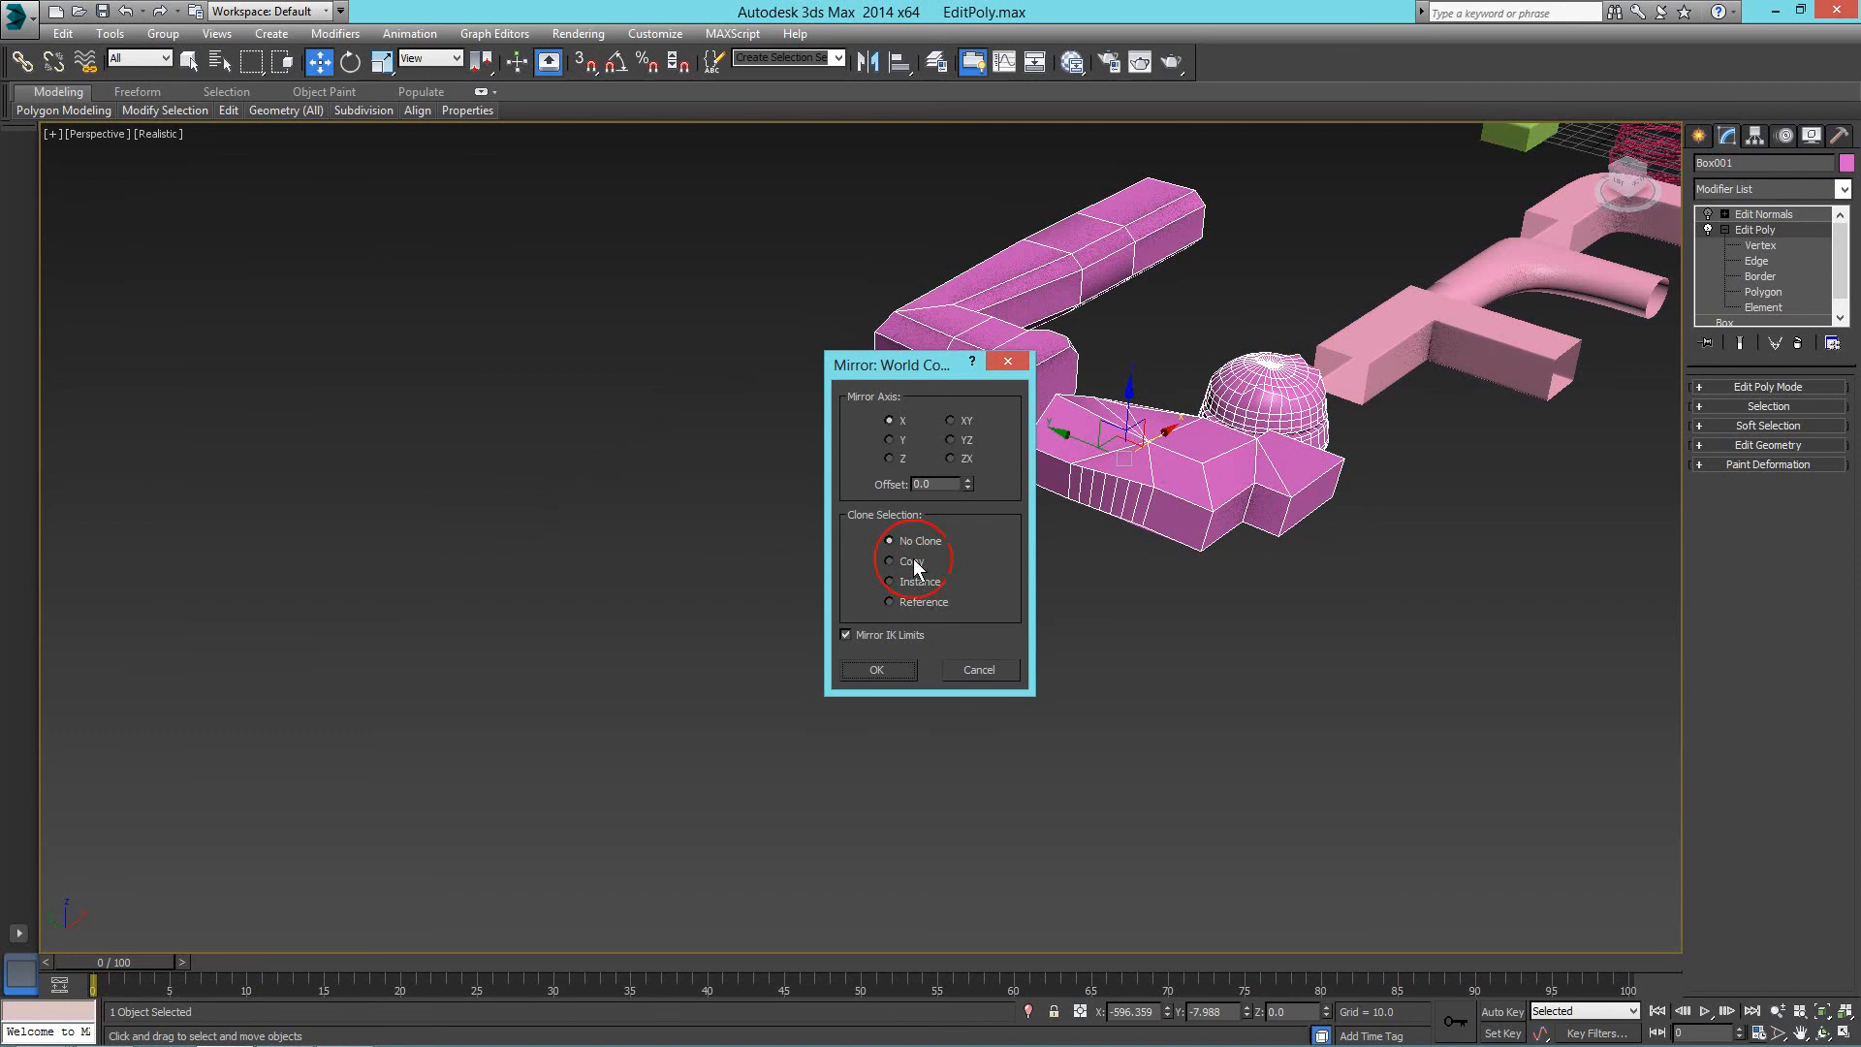
click(911, 562)
click(875, 670)
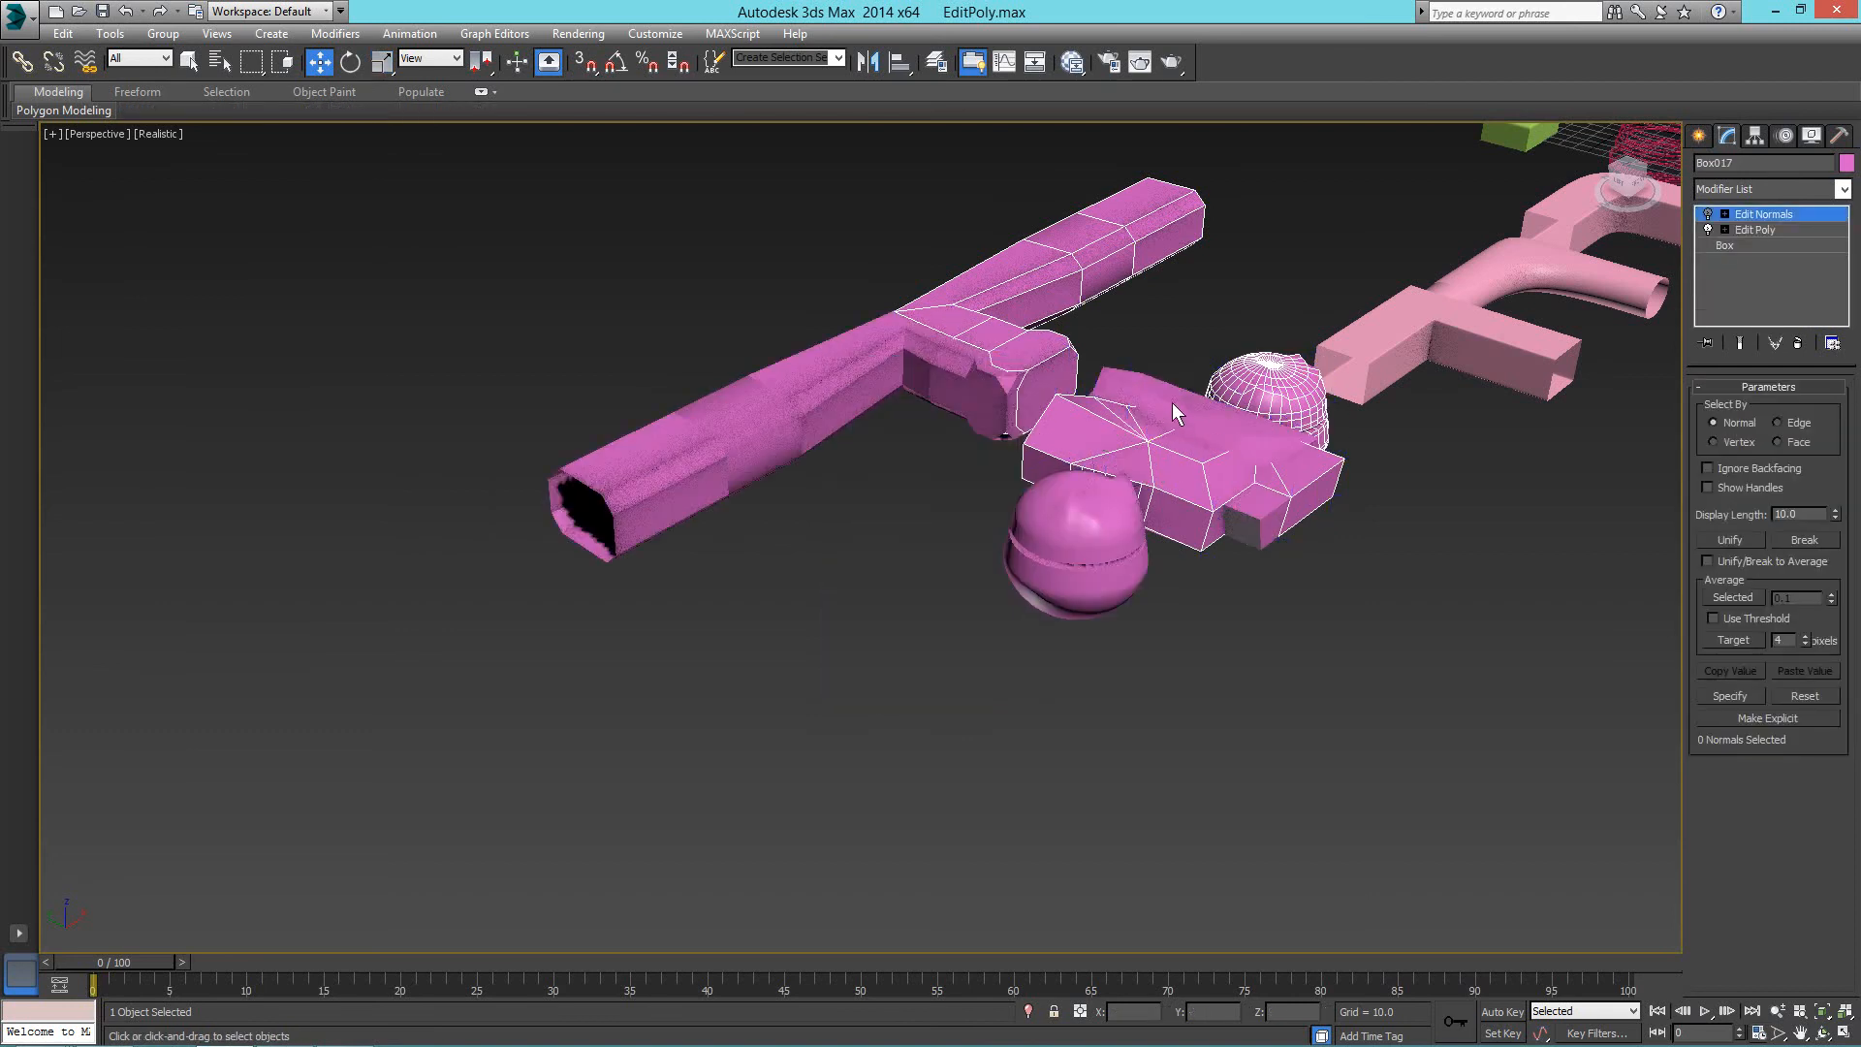
Remove the Edit Normals modifier from the mirrored copy.
click(1127, 453)
right_click(1124, 448)
click(1088, 291)
click(1797, 343)
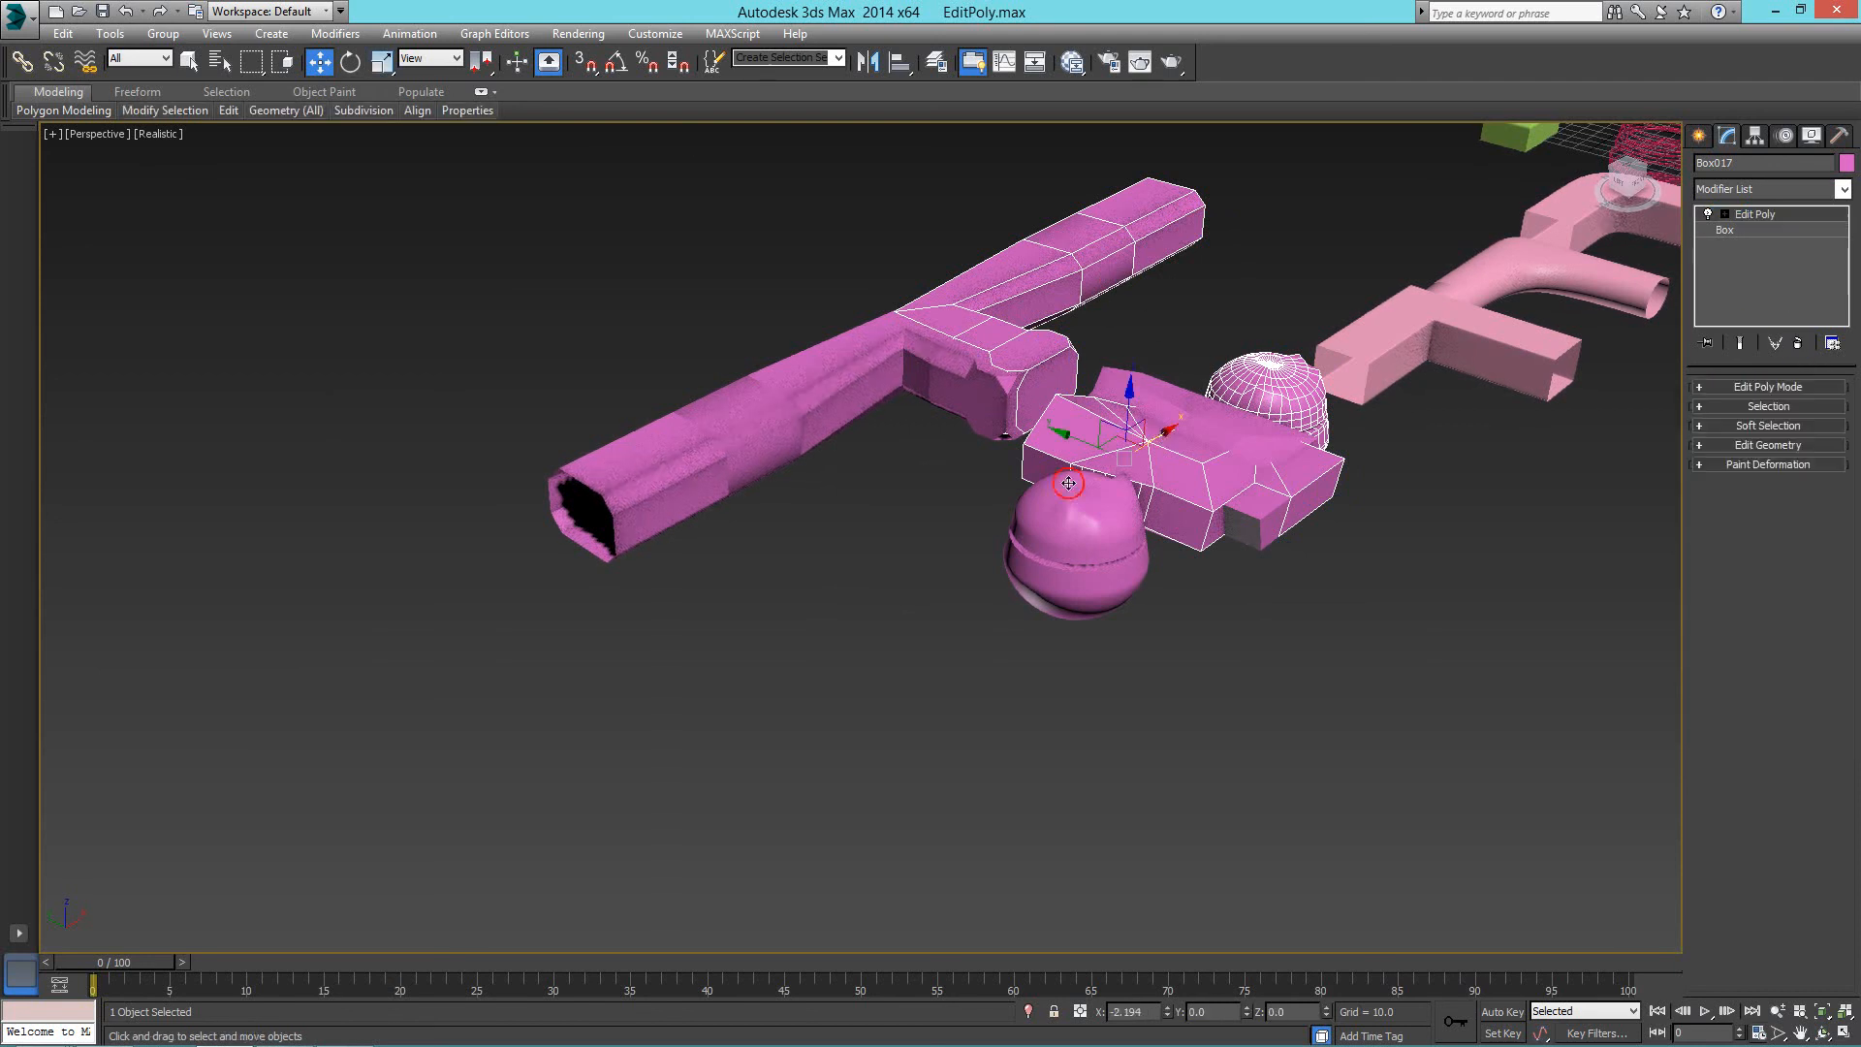
Move the mirrored copy along X to about -1178, leaving a gap between the two tubes.
drag(1114, 426, 184, 942)
middle_drag(523, 621, 722, 536)
scroll(781, 416, down, 3)
drag(700, 499, 558, 515)
middle_drag(797, 412, 686, 528)
scroll(727, 513, up, 3)
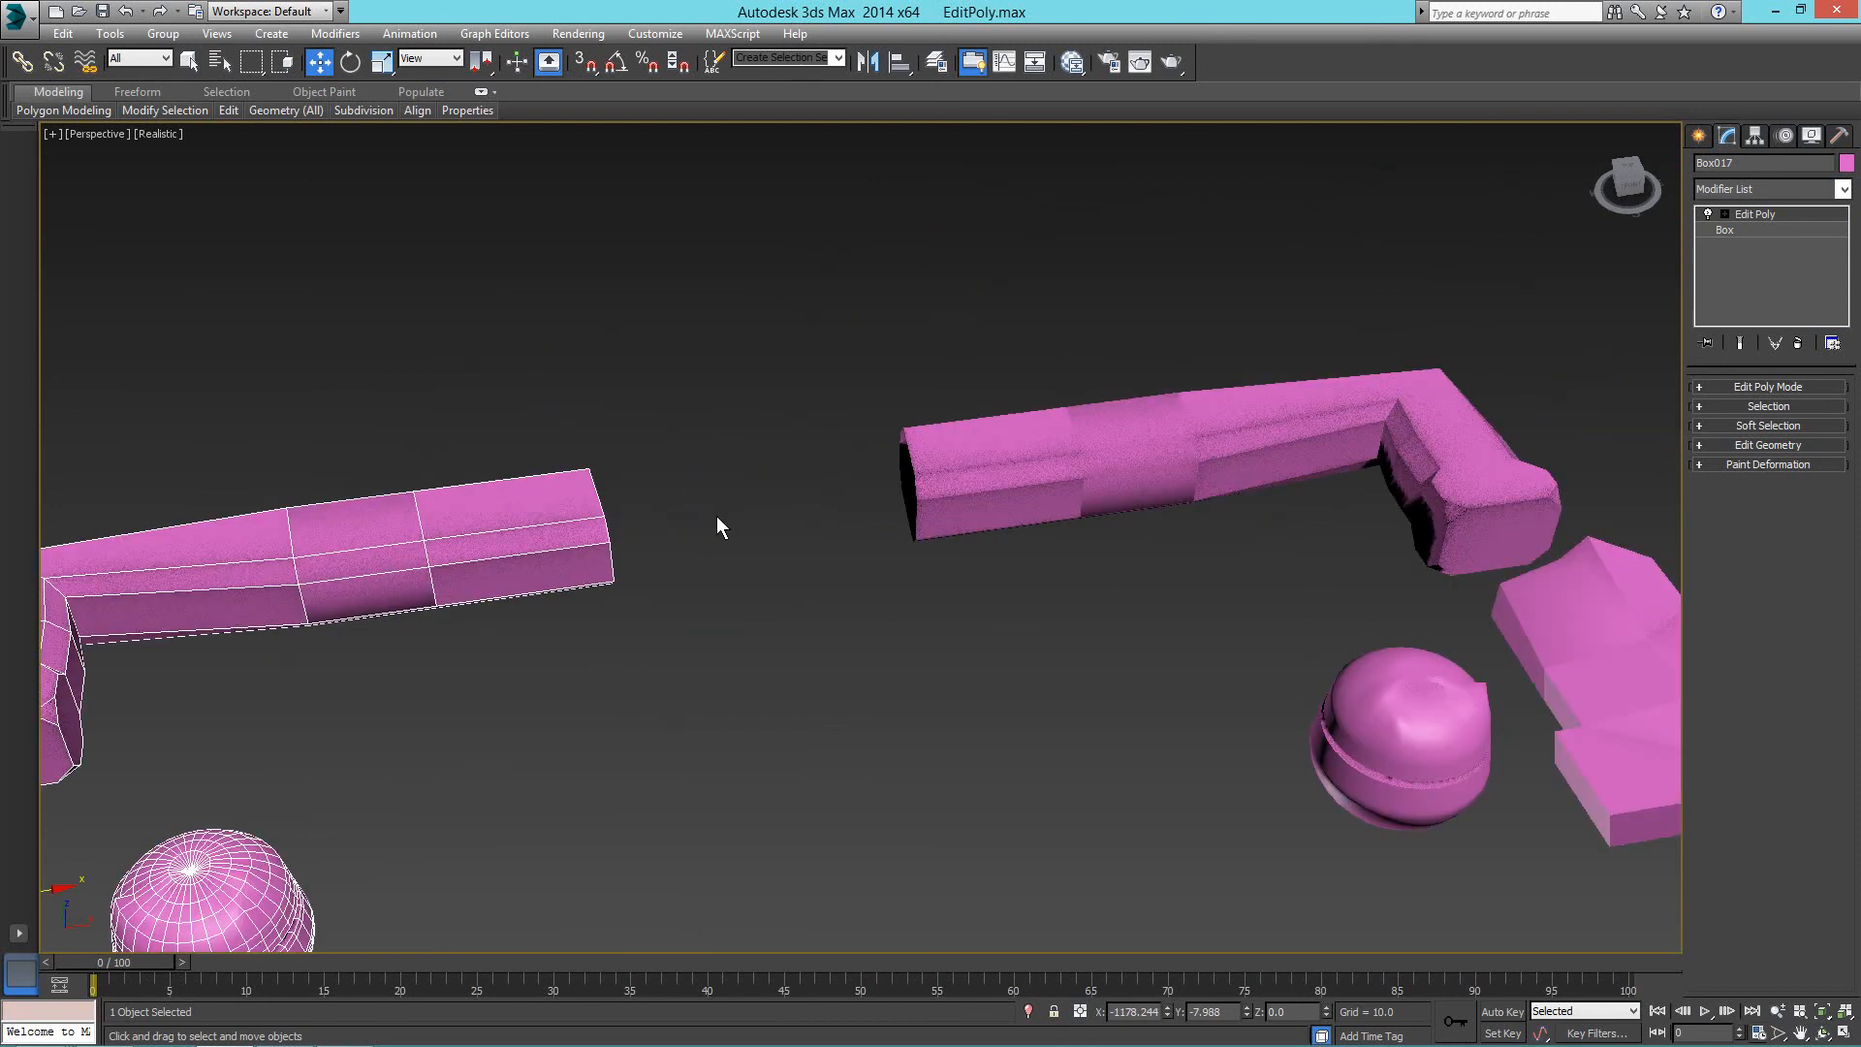
Select the original magenta object and compare the normals of its open tube with the mirrored copy.
click(991, 463)
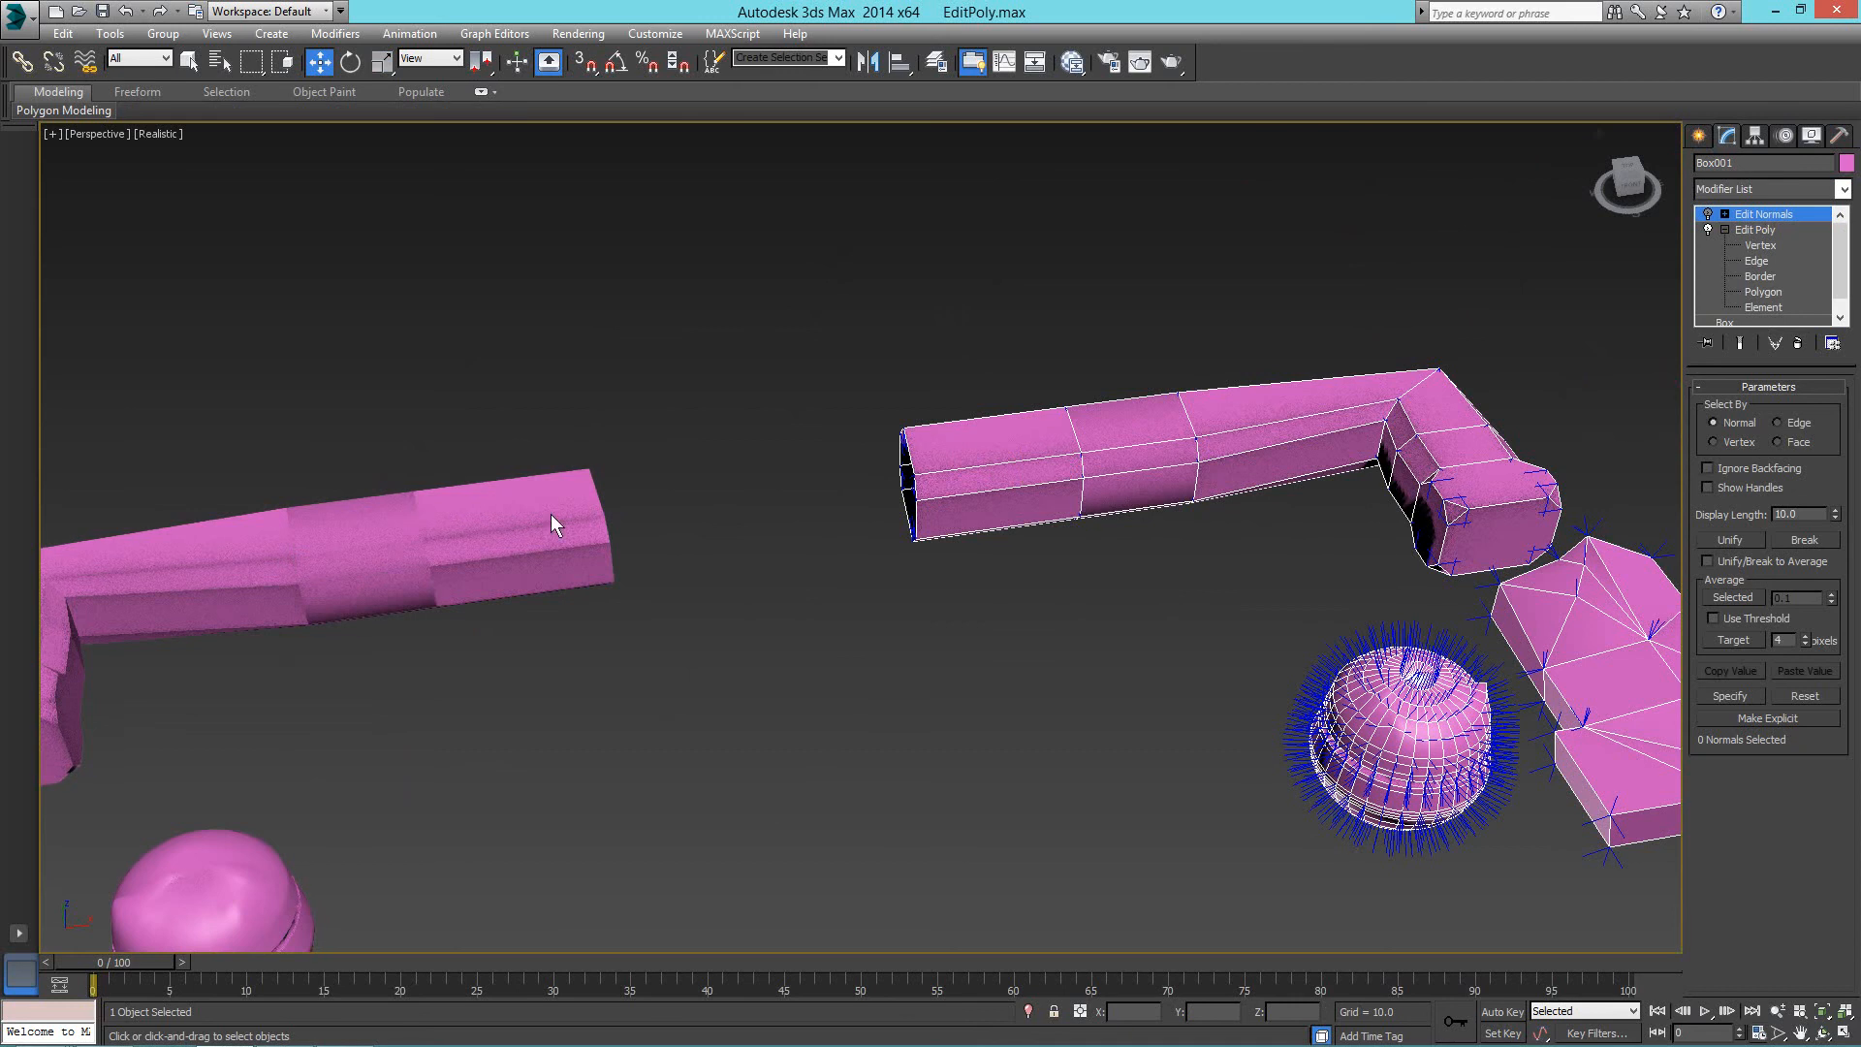
alt+middle_drag(830, 568, 921, 640)
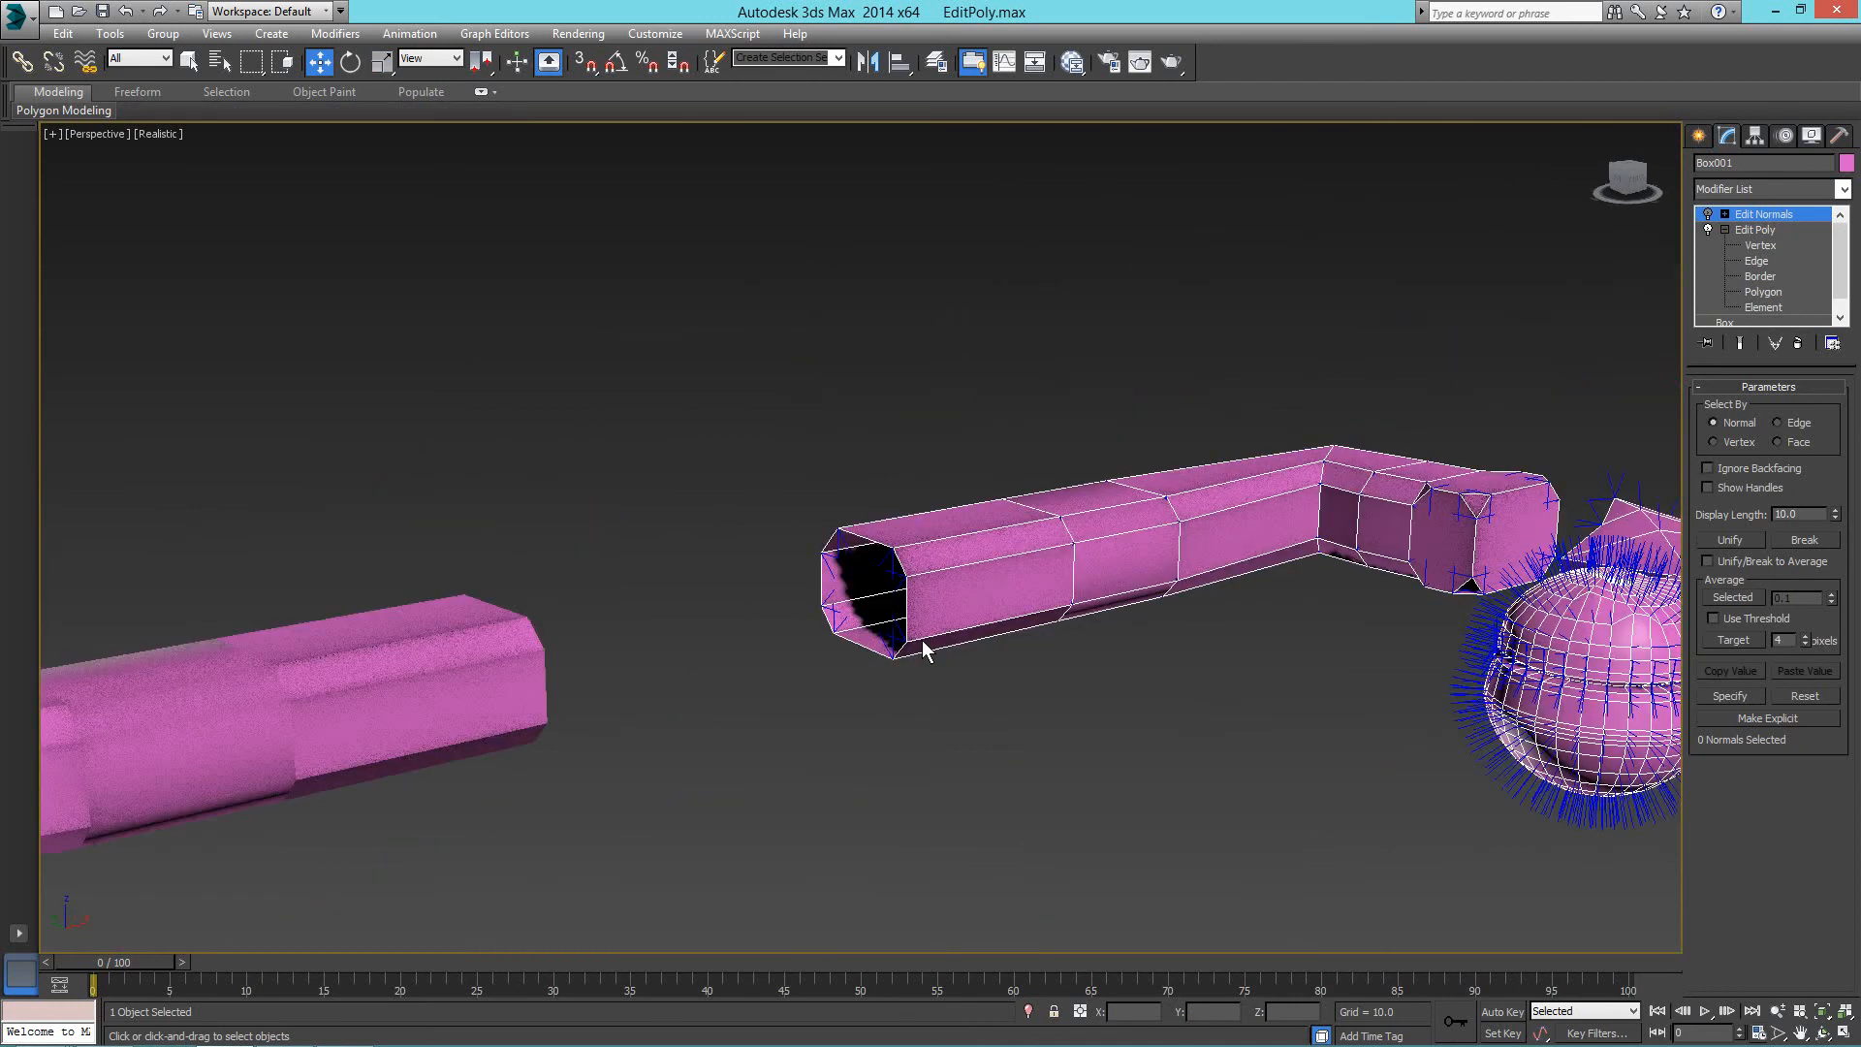
scroll(922, 640, up, 3)
scroll(711, 685, down, 3)
alt+middle_drag(711, 684, 500, 659)
Apply an Edit Normals modifier to the mirrored copy to check its normals, and remove it again.
right_click(493, 470)
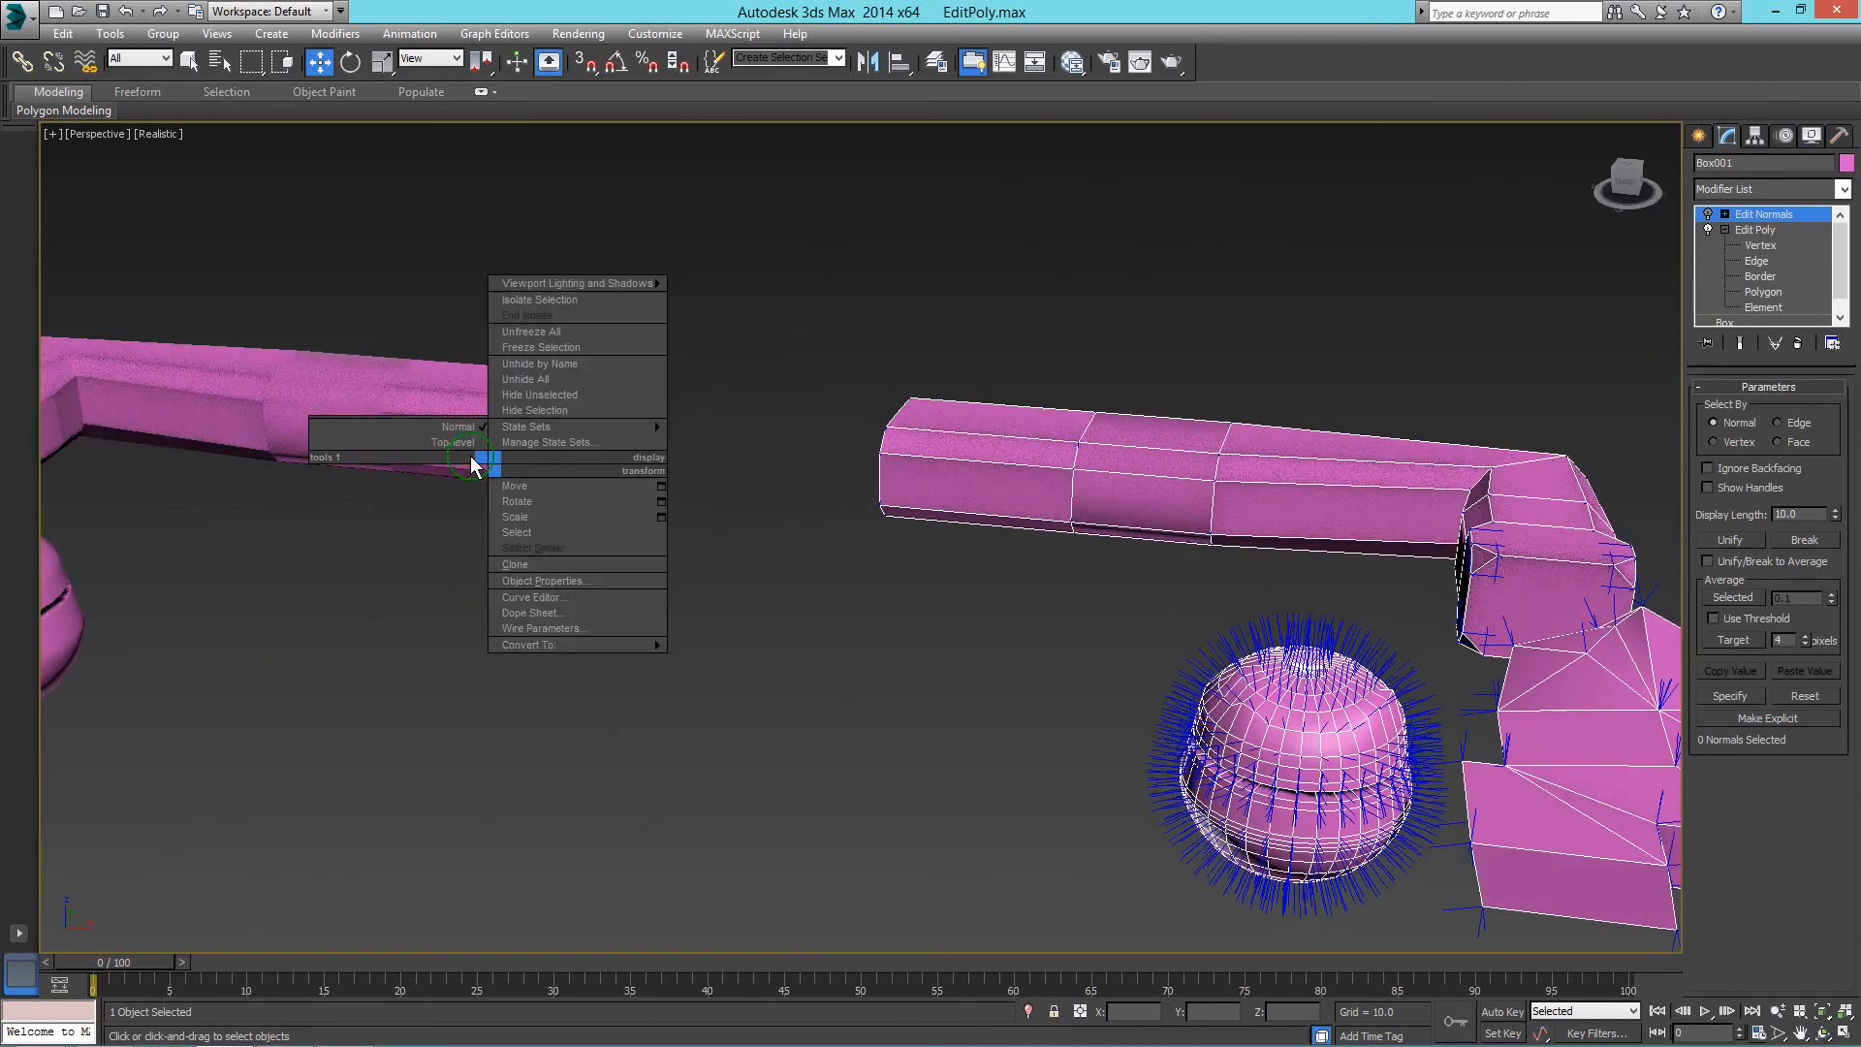
click(468, 445)
click(494, 440)
click(1799, 188)
scroll(1770, 240, down, 10)
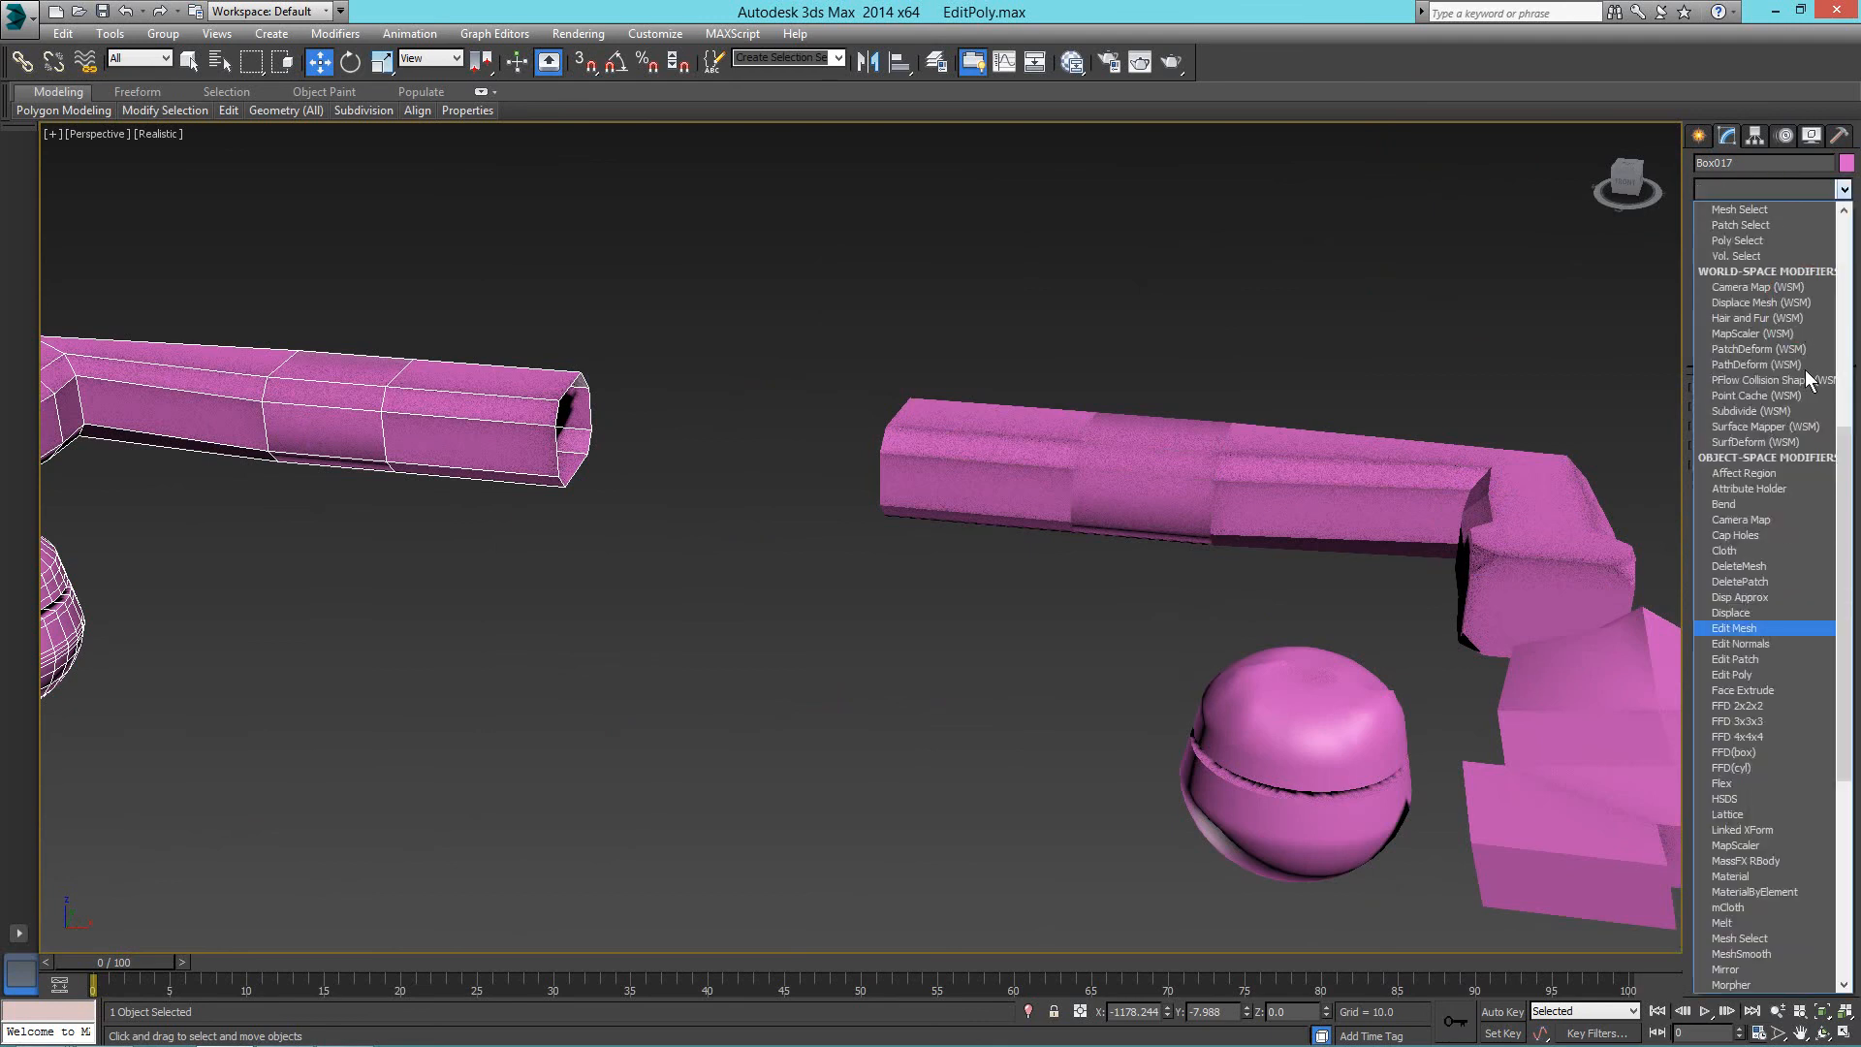
click(1764, 224)
alt+middle_drag(582, 445, 933, 486)
right_click(449, 440)
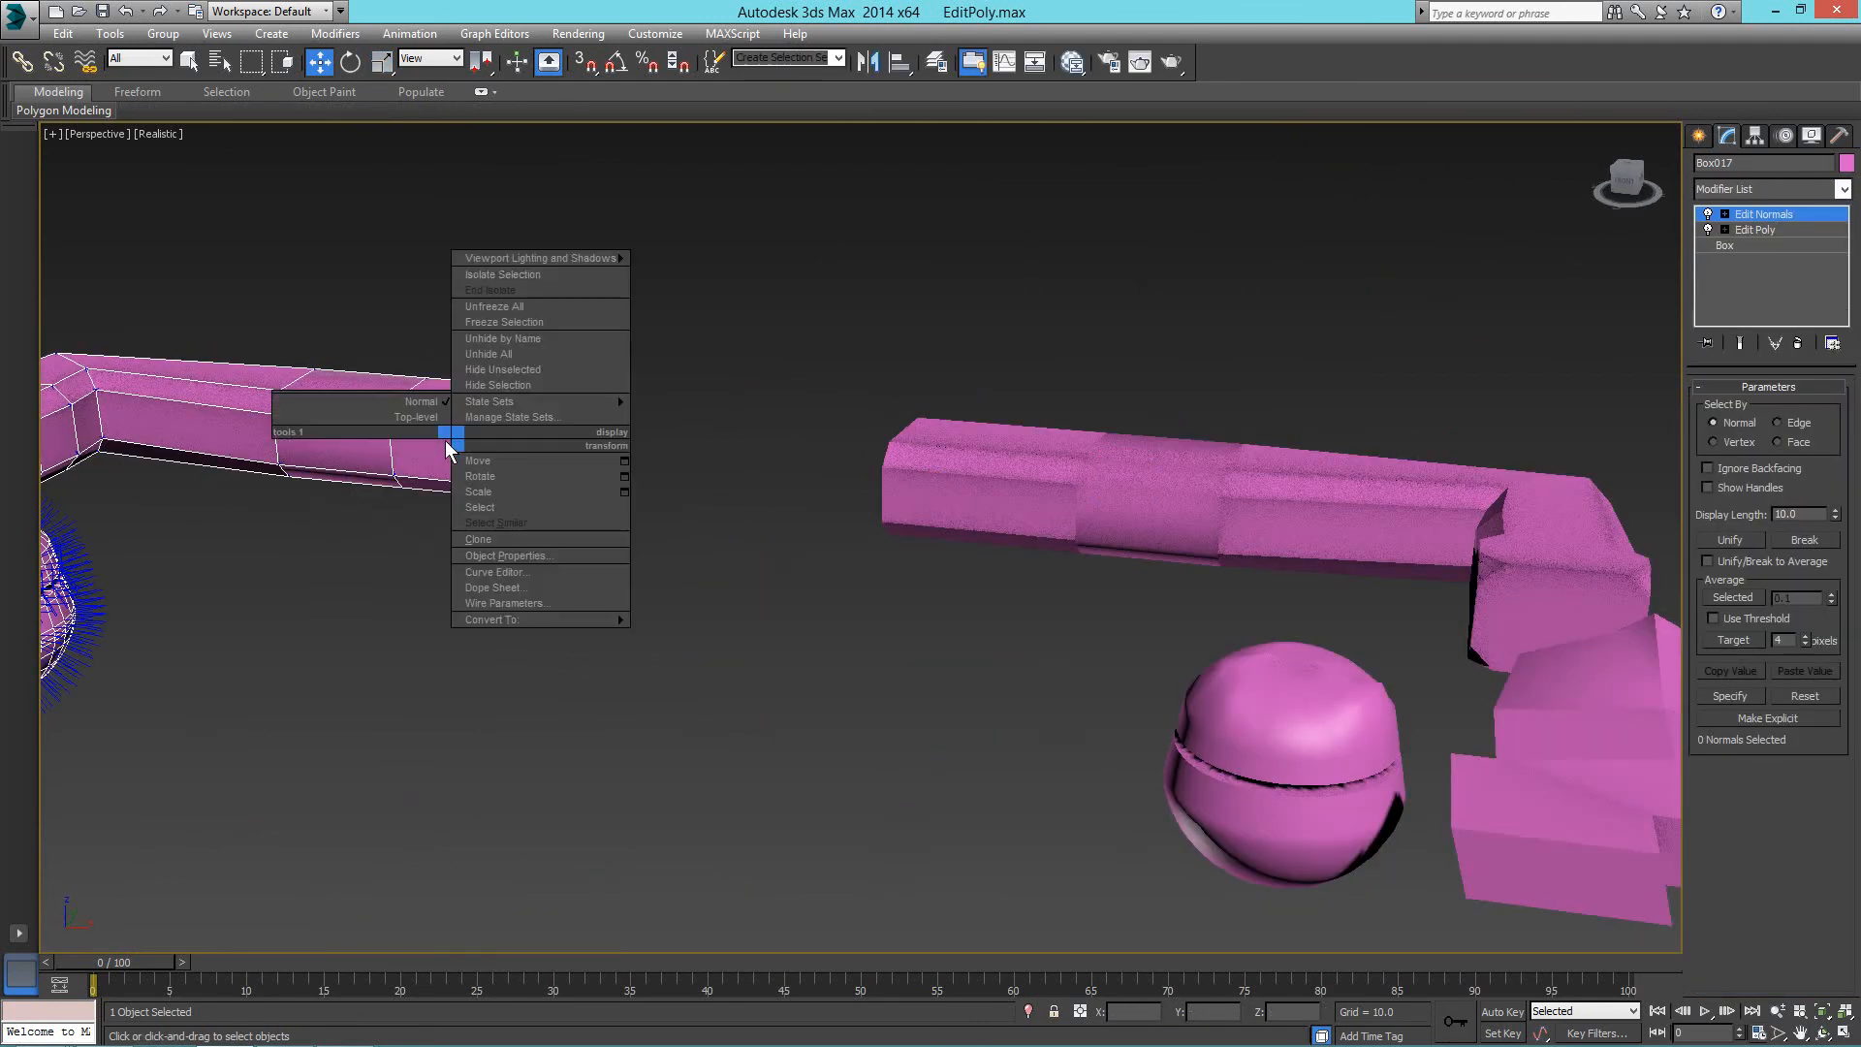
click(1798, 344)
Attach the mirrored copy to the original magenta object at its Edit Poly level.
click(1338, 470)
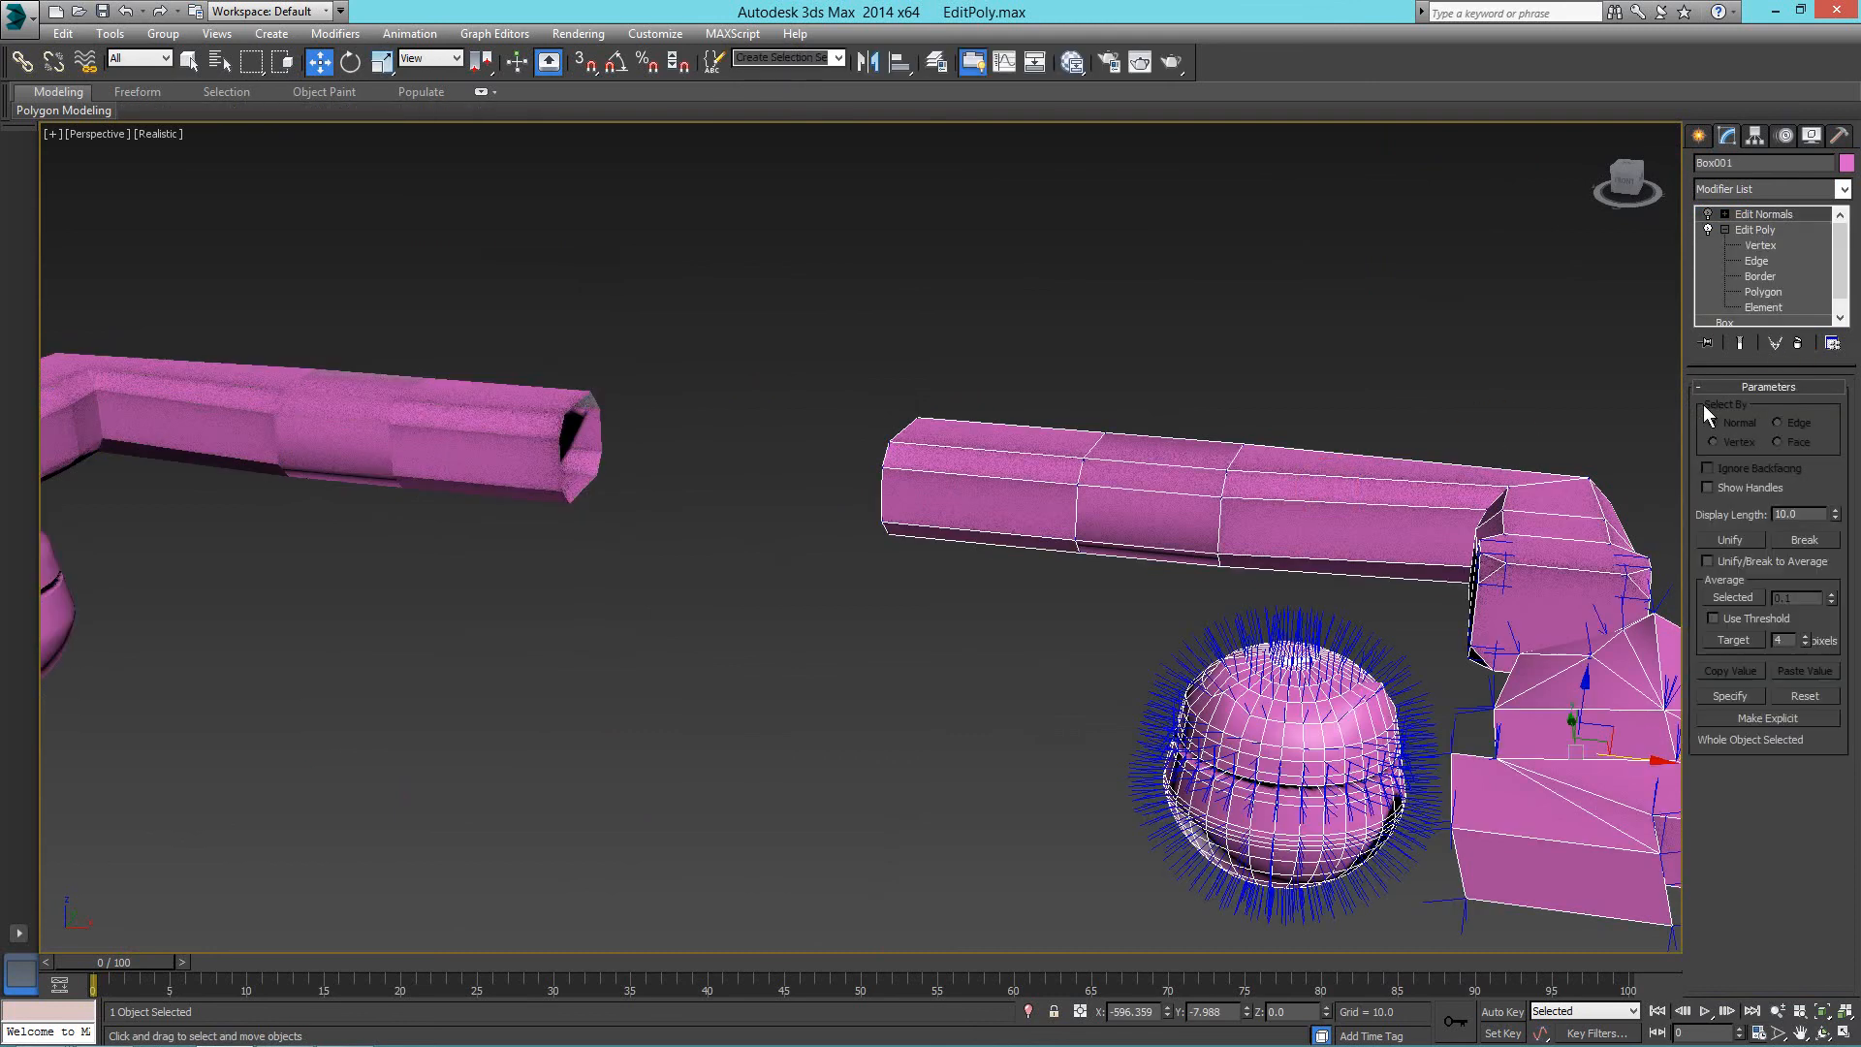
click(1778, 232)
click(1006, 588)
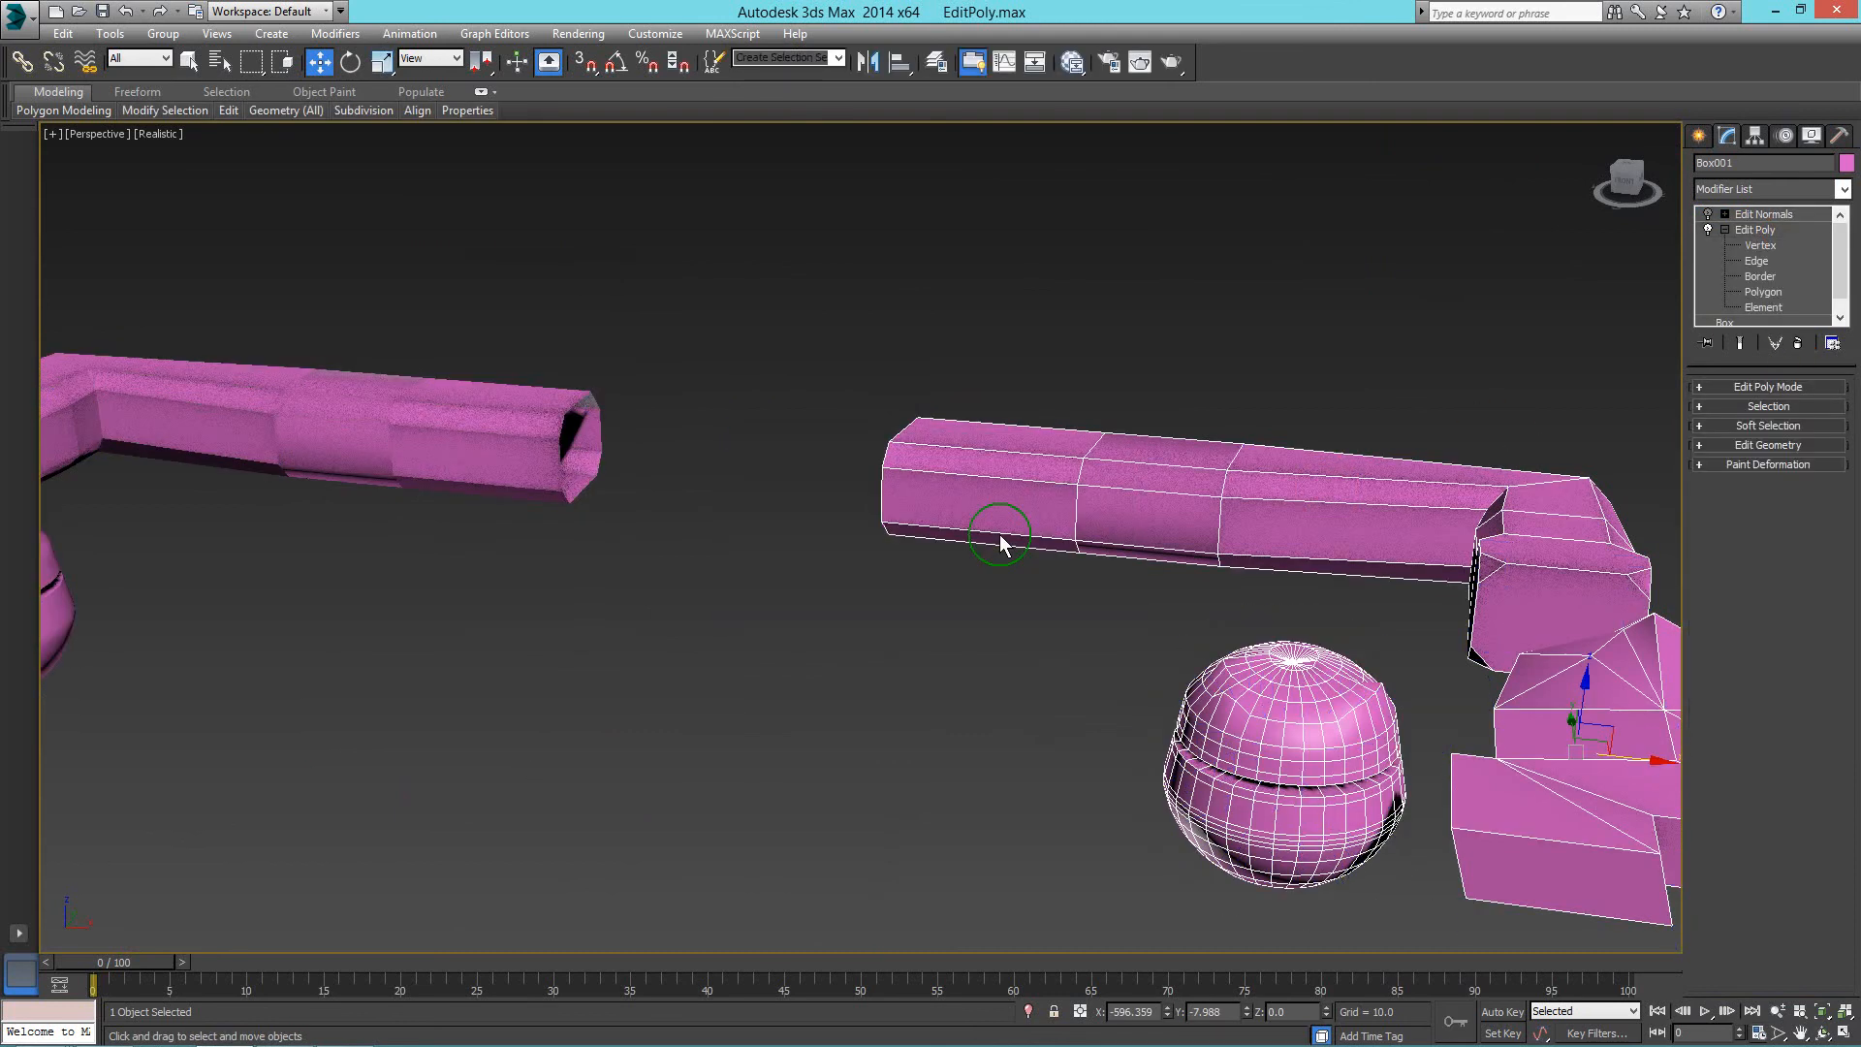
right_click(999, 523)
click(963, 374)
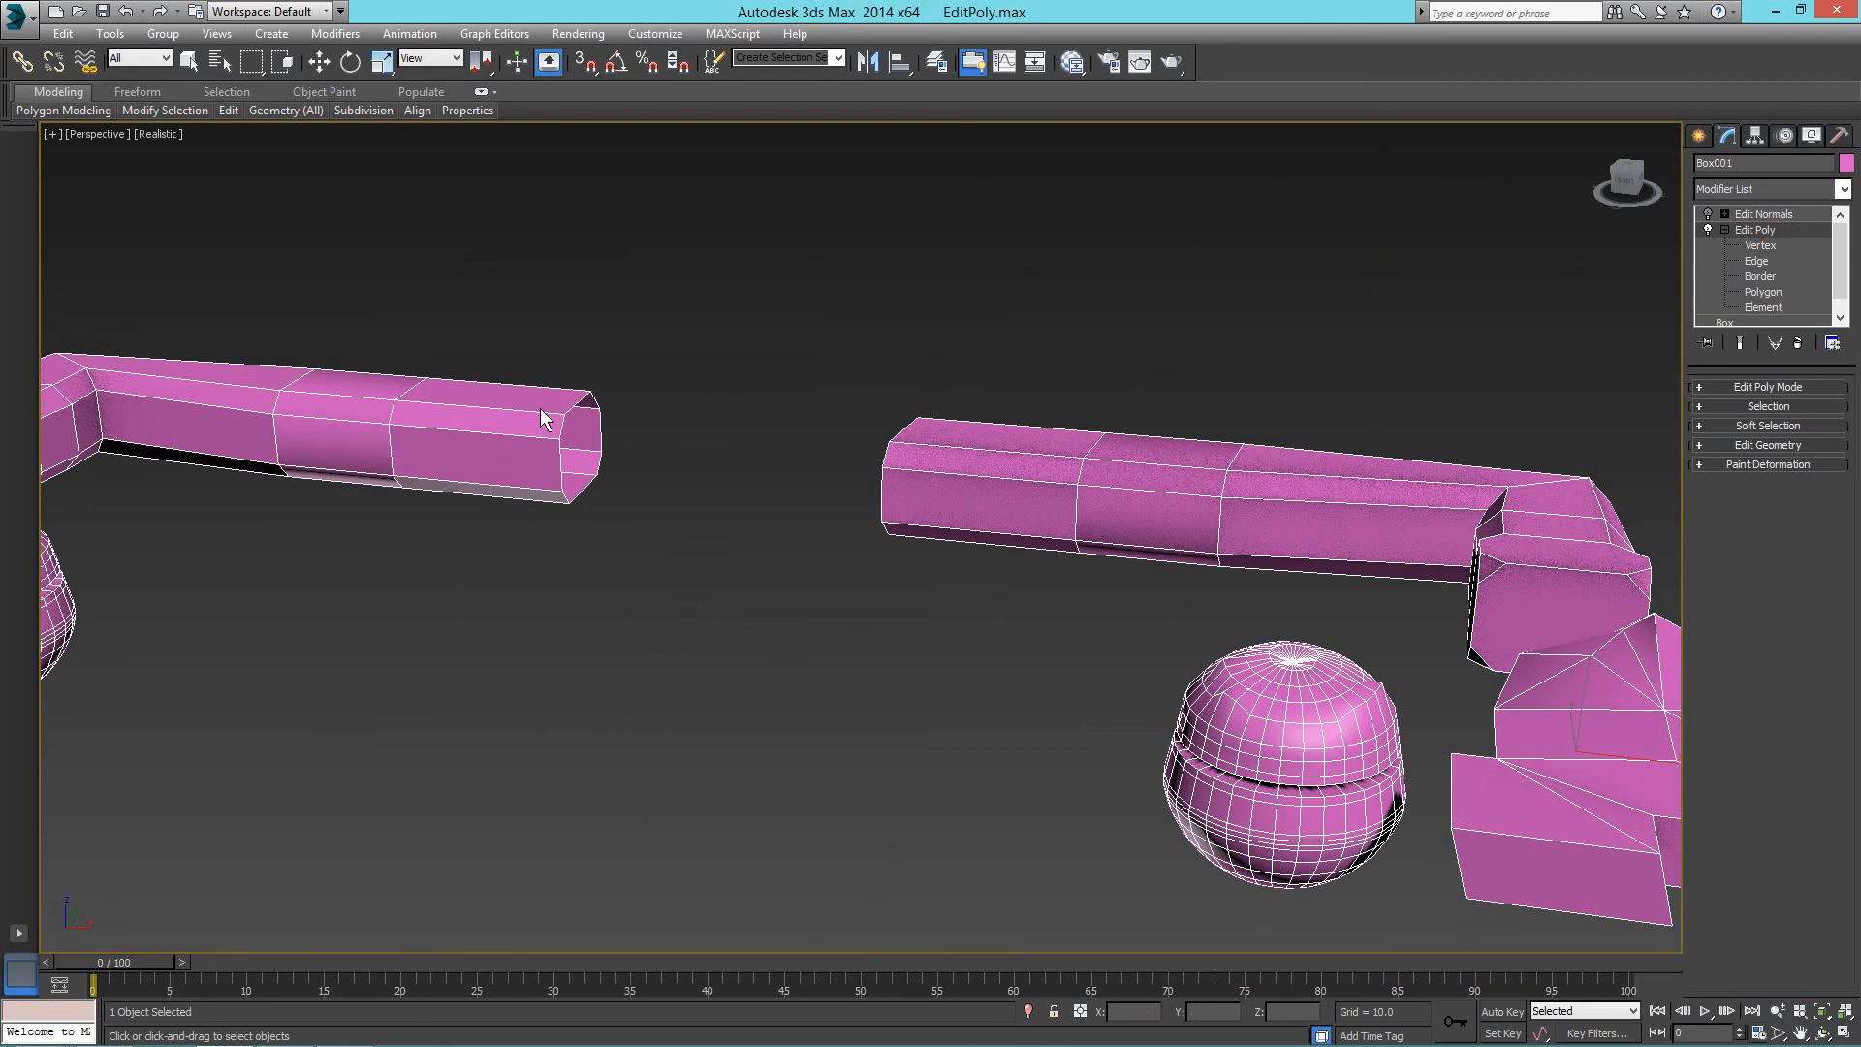
Display the combined object's normals with Edit Normals and compare their directions at the two facing tube ends.
scroll(582, 484, up, 5)
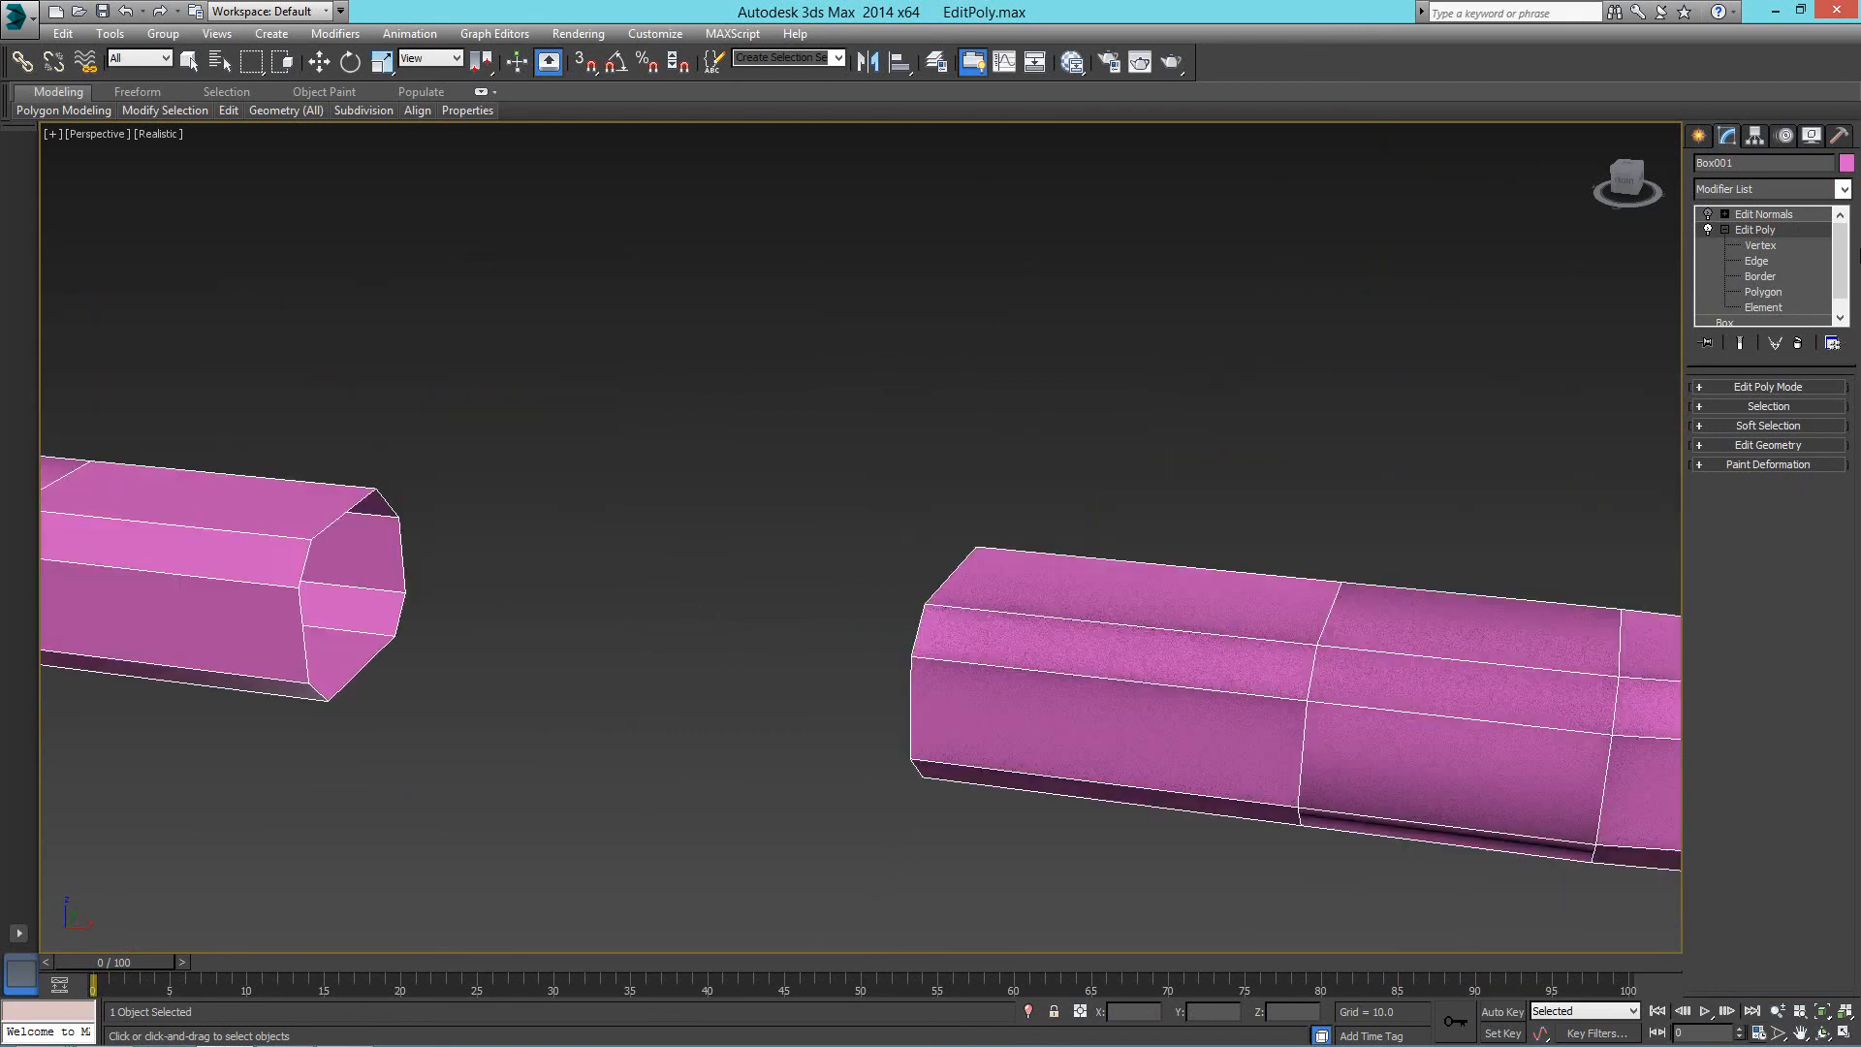
click(1762, 215)
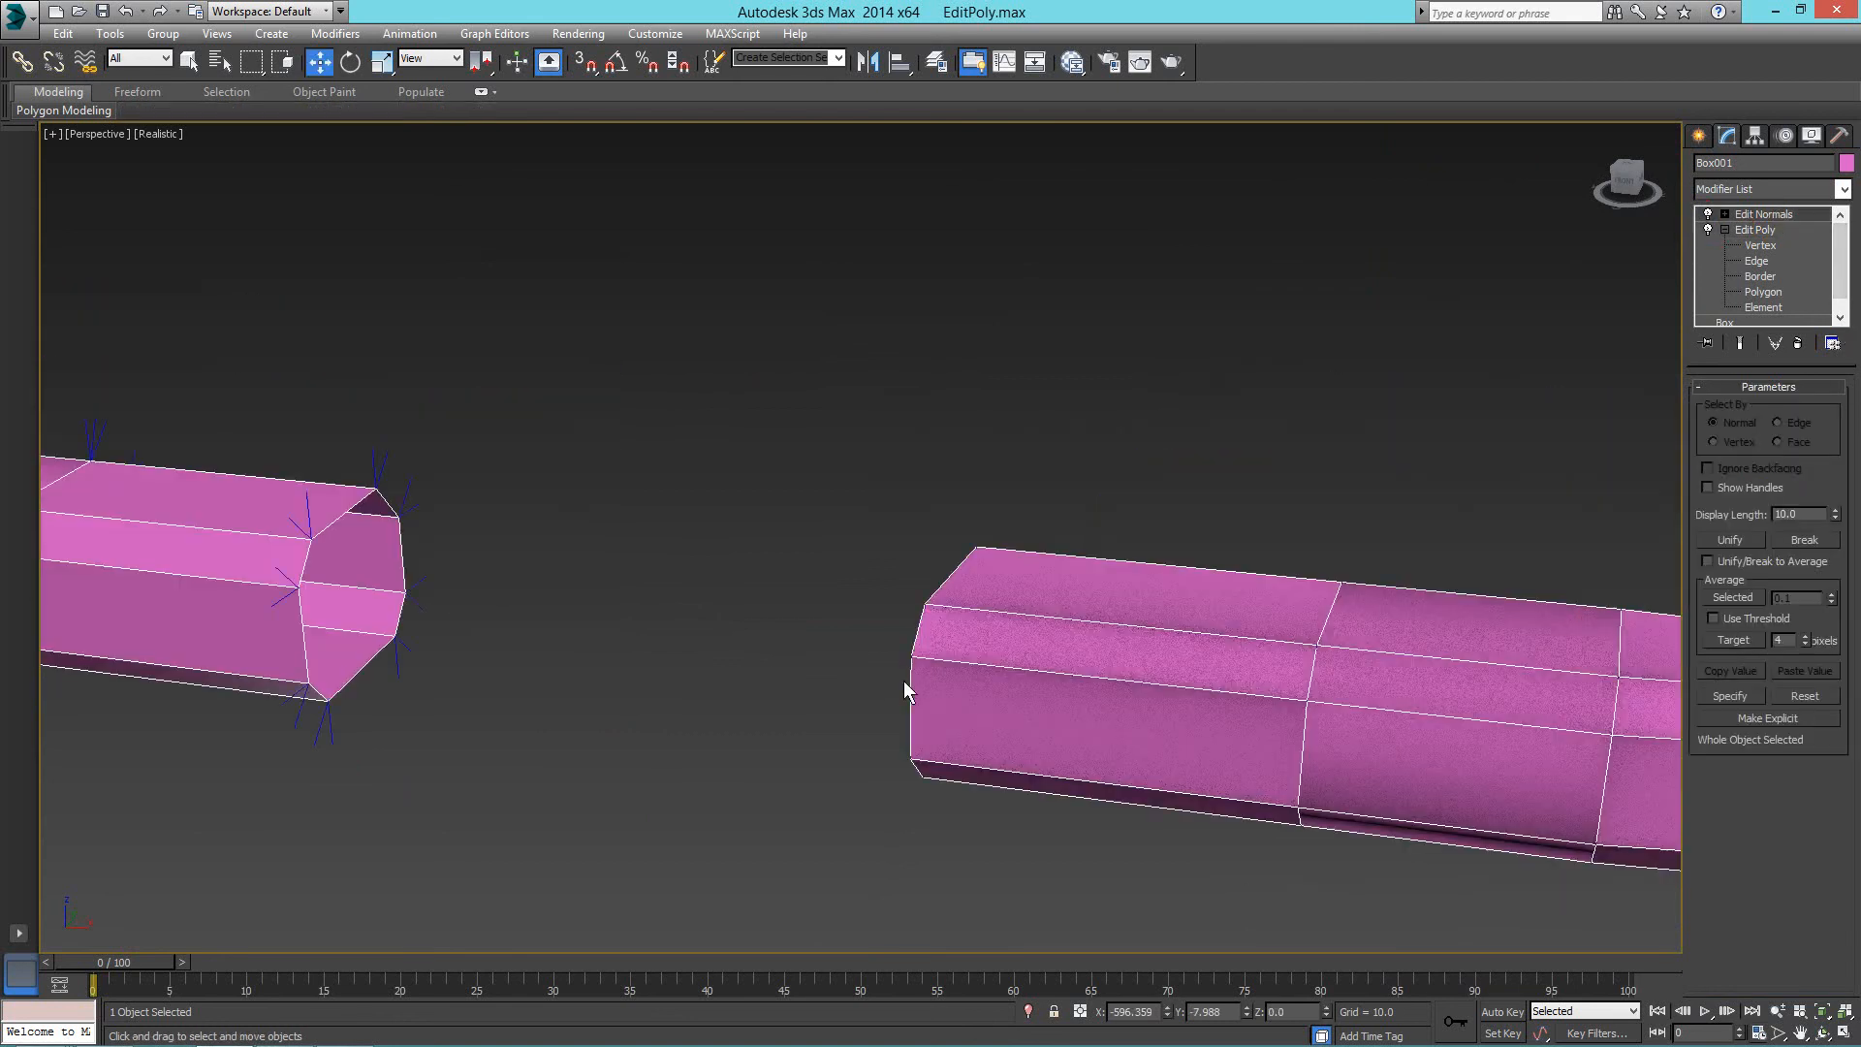
alt+middle_drag(526, 573, 845, 473)
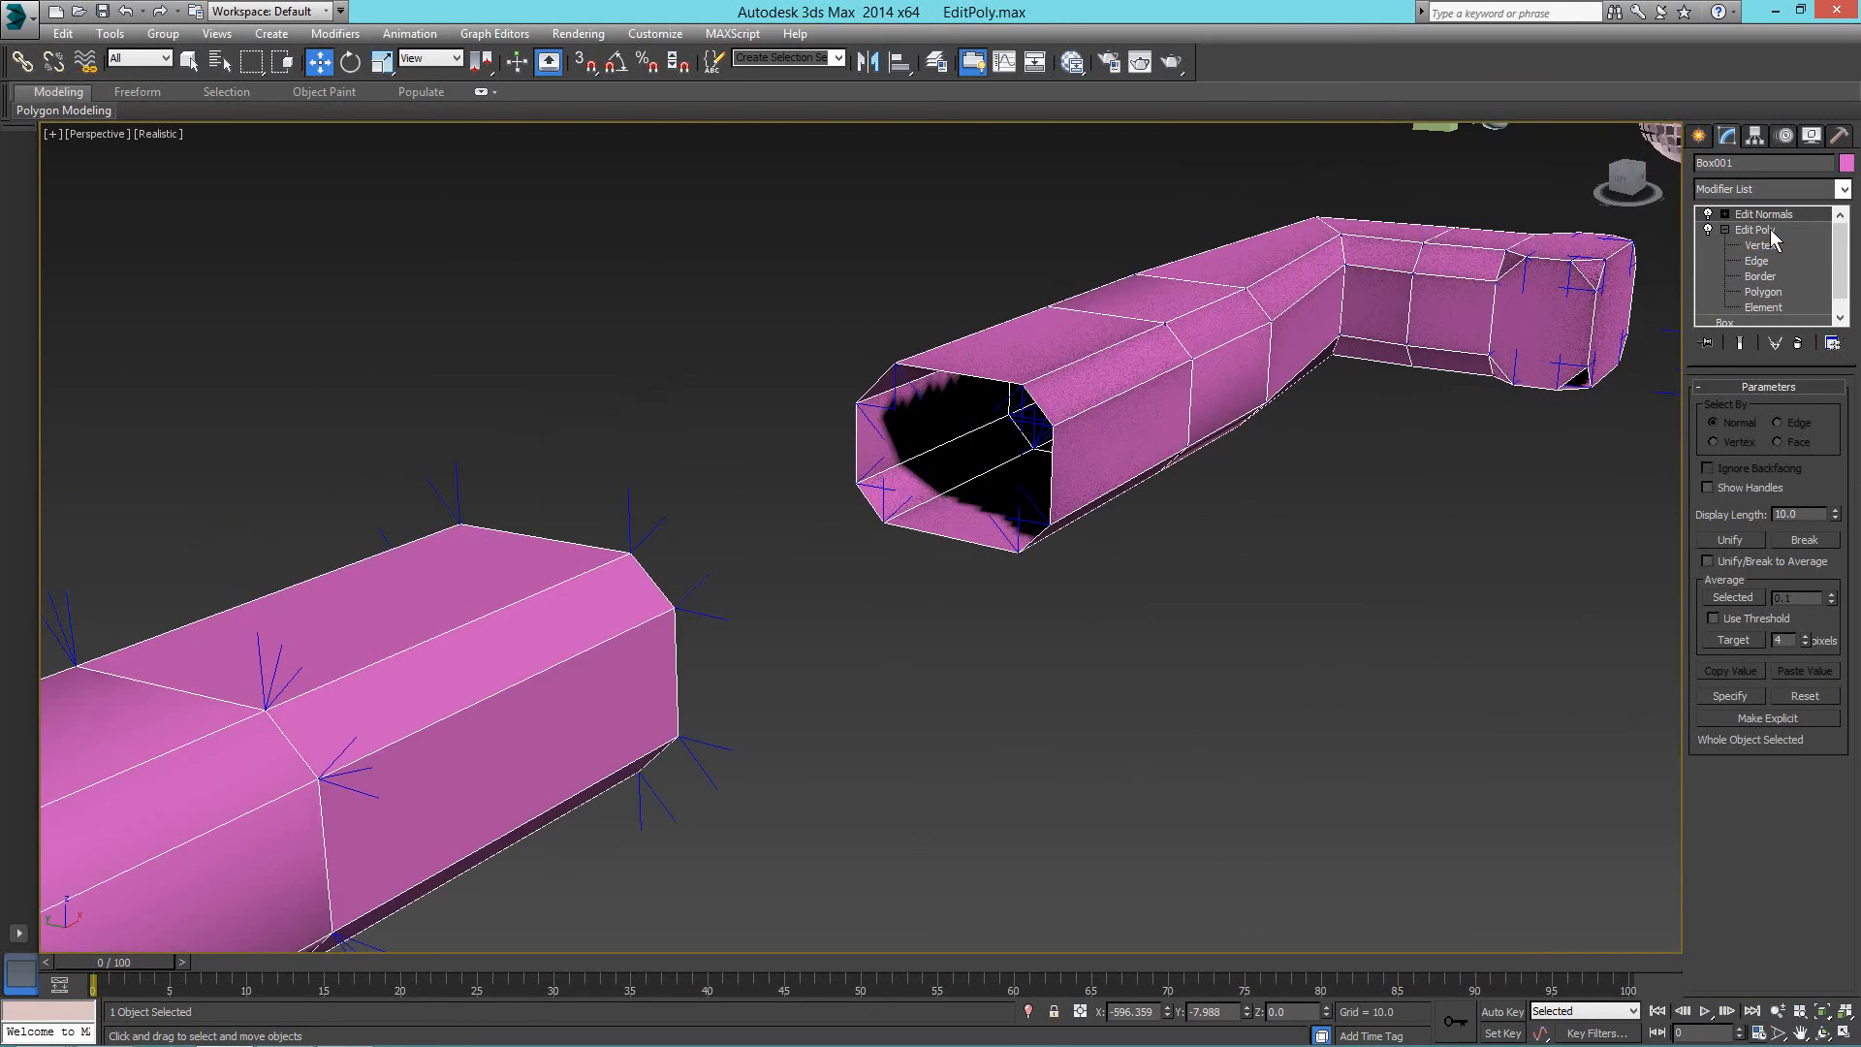
Remove the Edit Normals modifier from the combined object and enter the Border level of its Edit Poly.
click(1797, 345)
click(1762, 244)
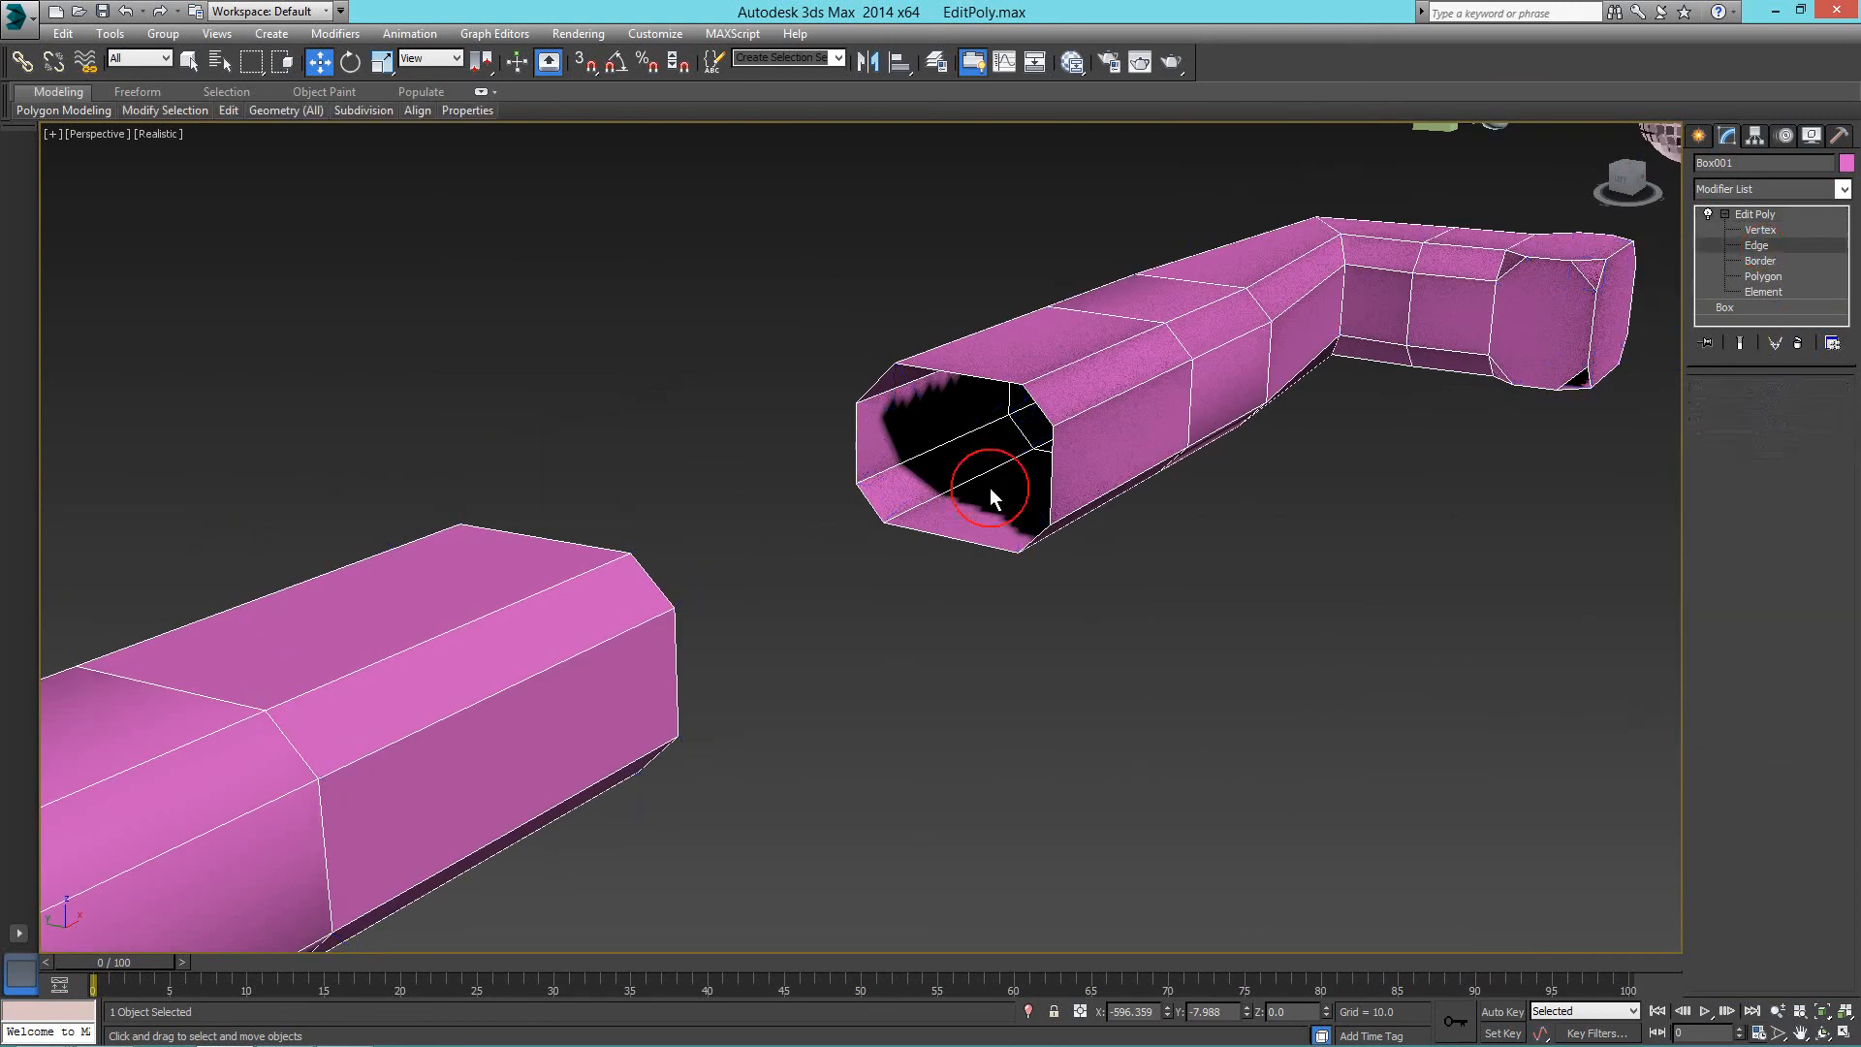
key(3)
Try to bridge the open borders of the two facing tube ends and undo the bridge.
click(898, 528)
alt+middle_drag(898, 533, 567, 567)
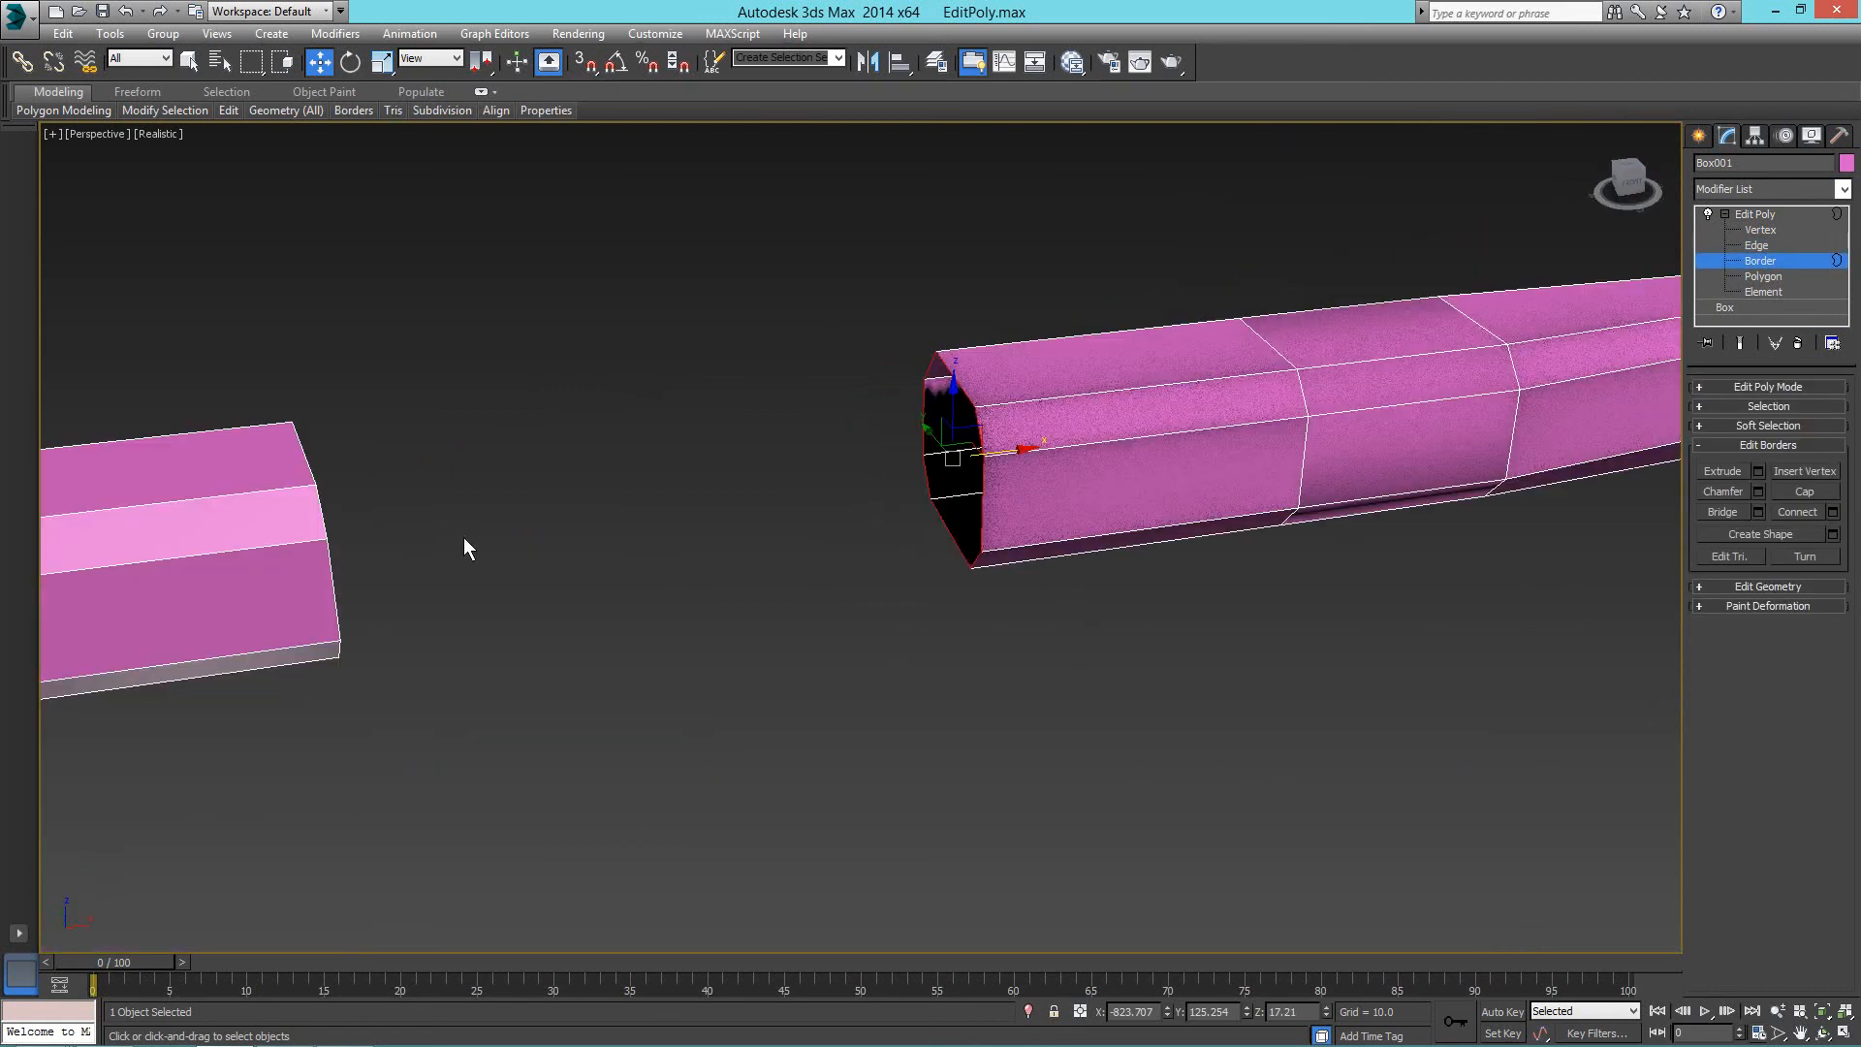
ctrl+drag(270, 526, 384, 641)
click(1723, 512)
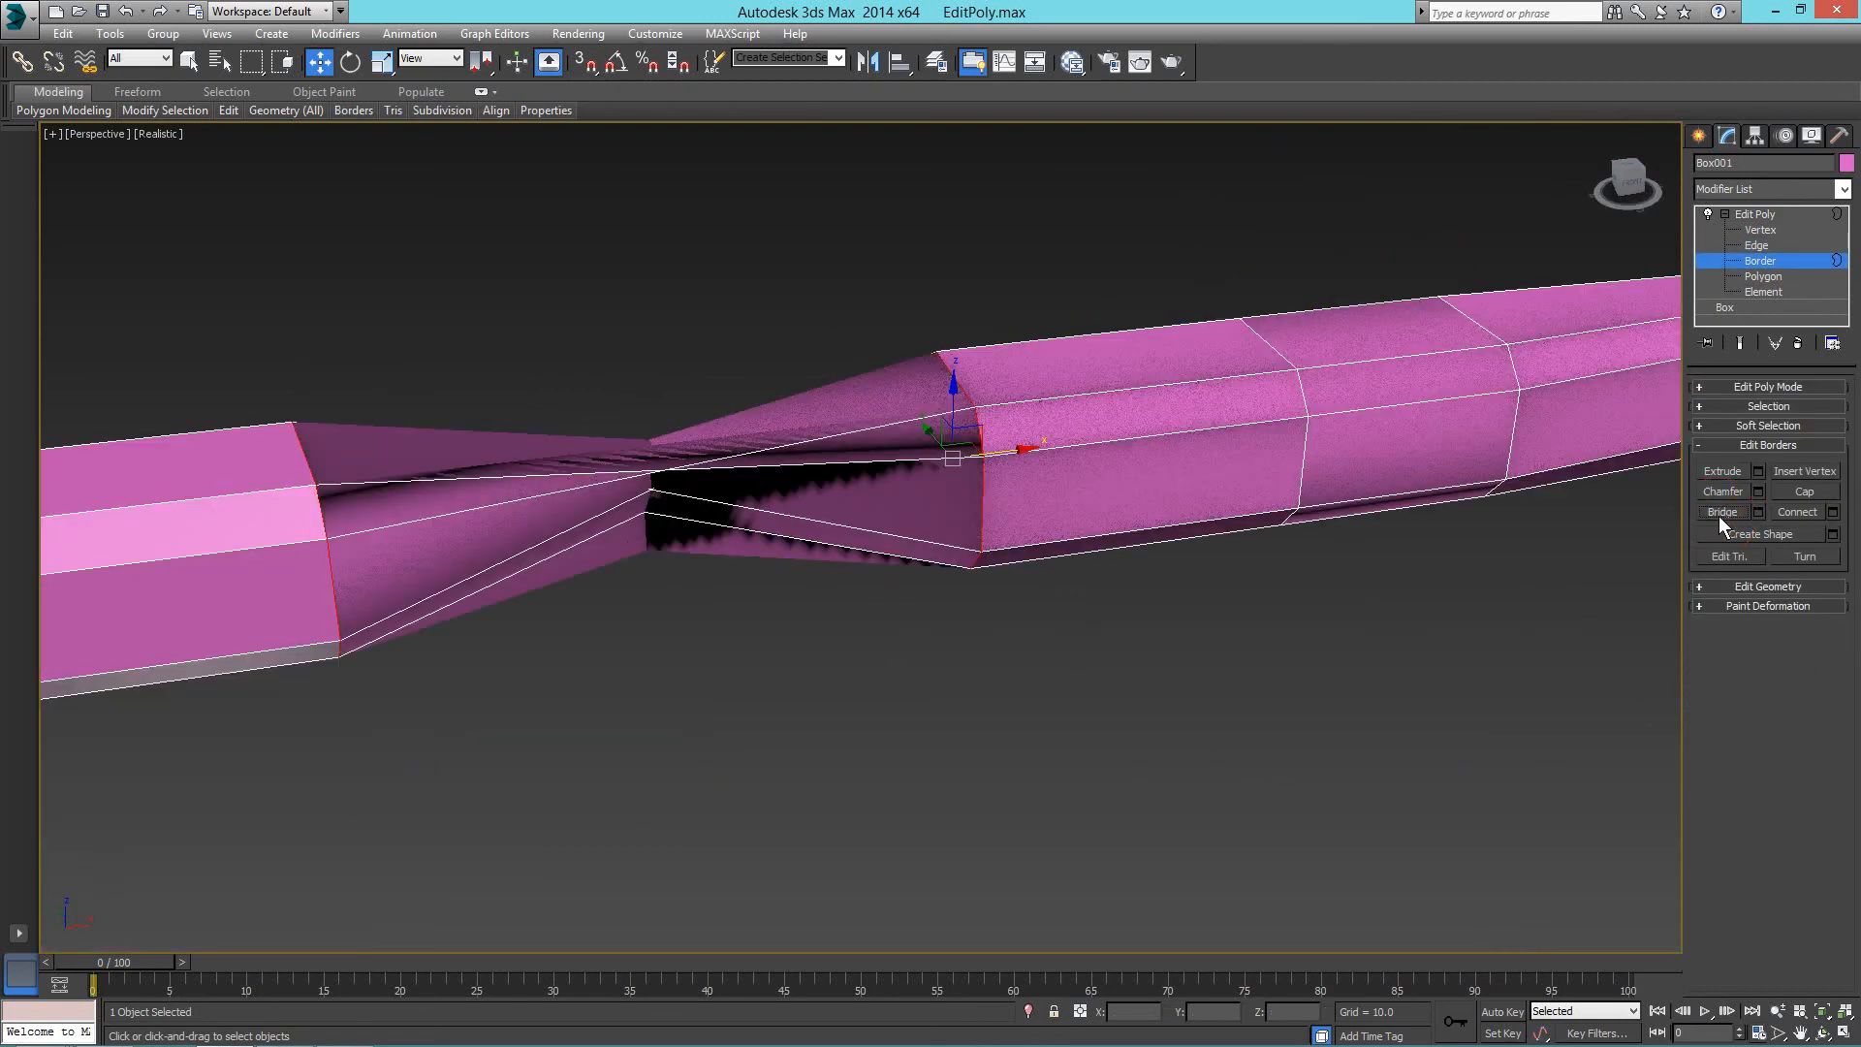
scroll(665, 564, up, 3)
key(ctrl+z)
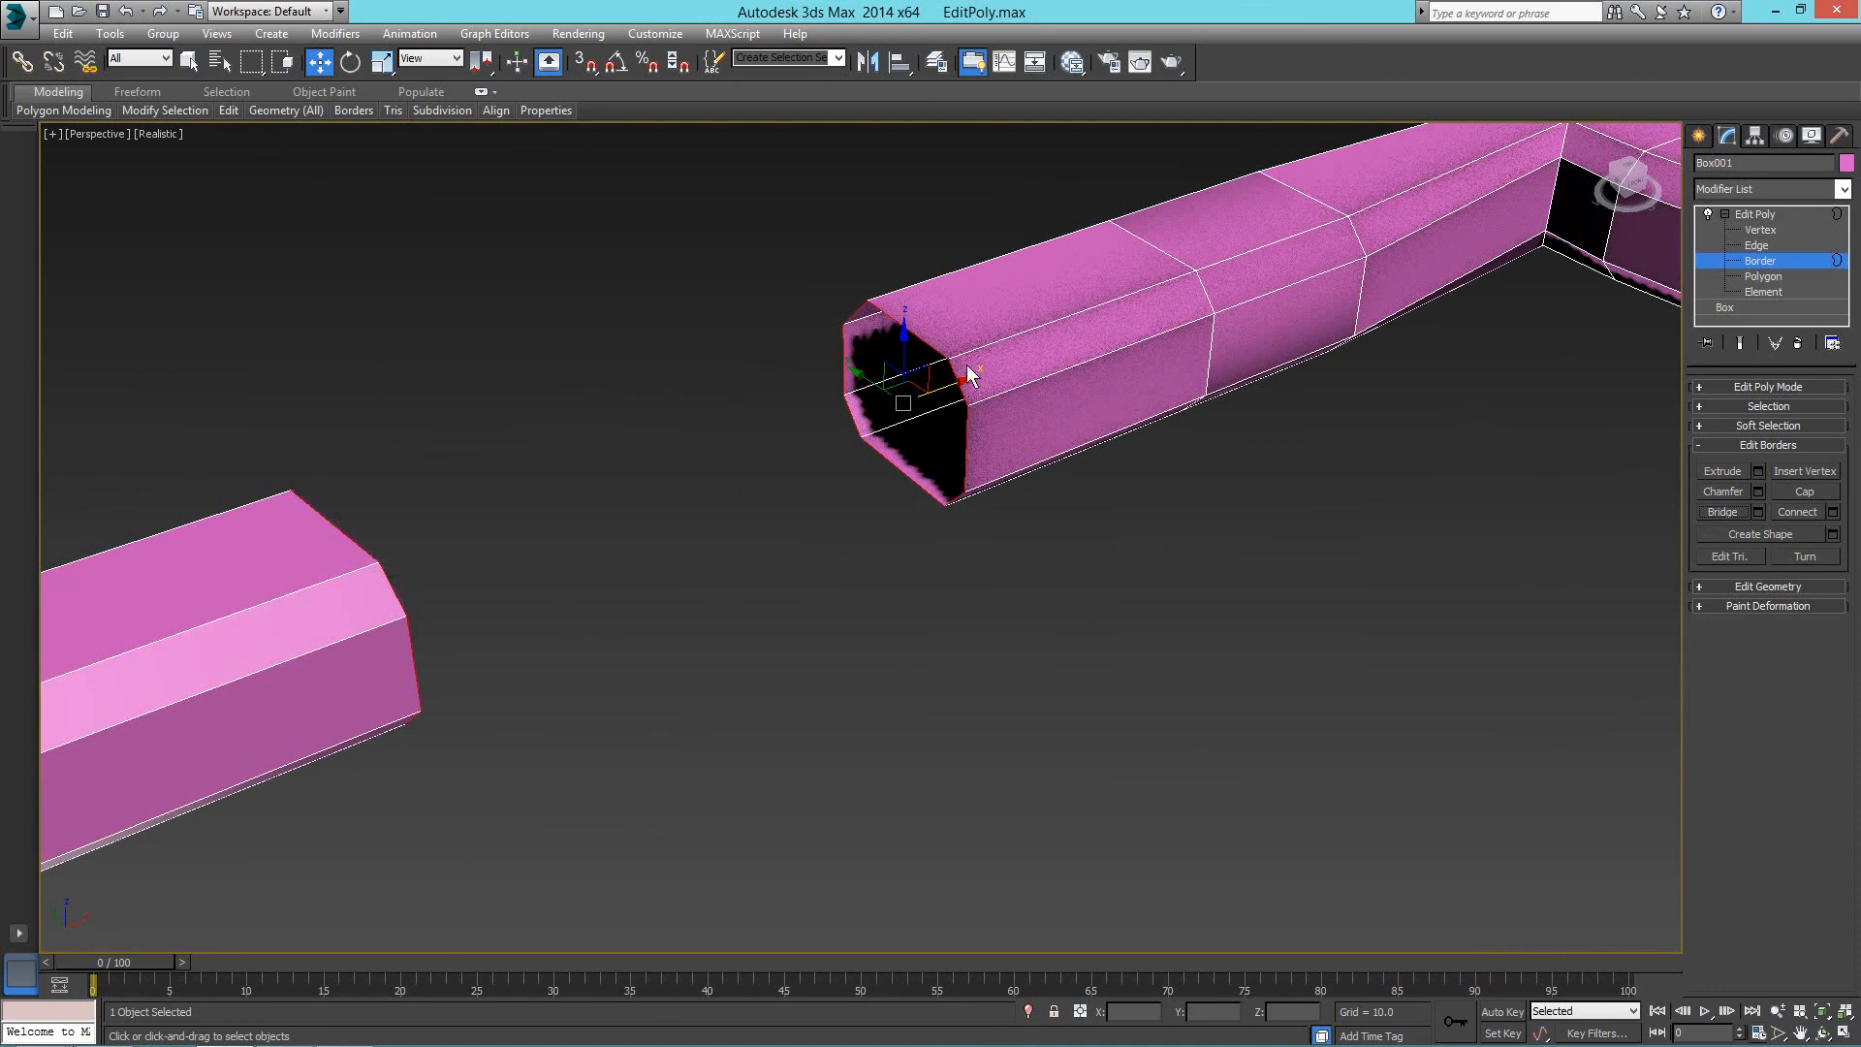
Try to bridge one upper edge of each facing tube end at Edge level and undo the bridge.
key(2)
alt+middle_drag(374, 487, 344, 464)
ctrl+click(280, 415)
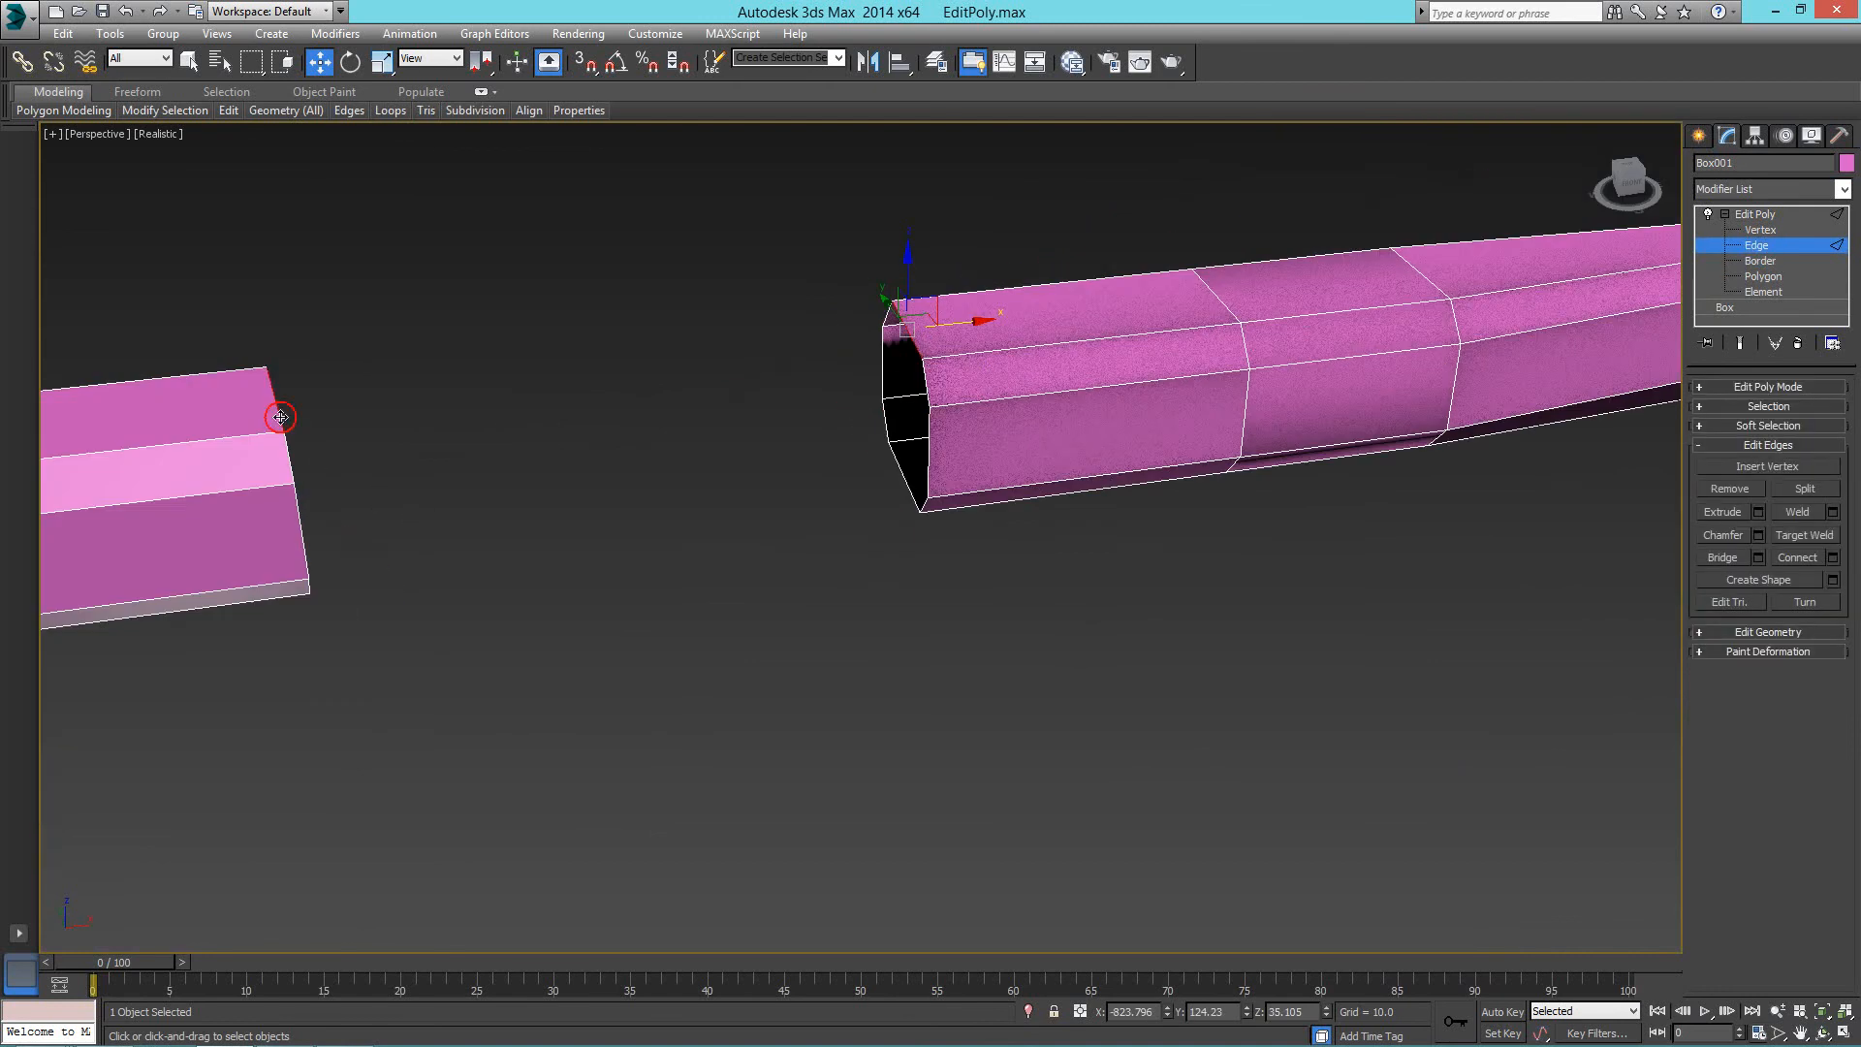
click(1725, 559)
alt+middle_drag(504, 479, 710, 442)
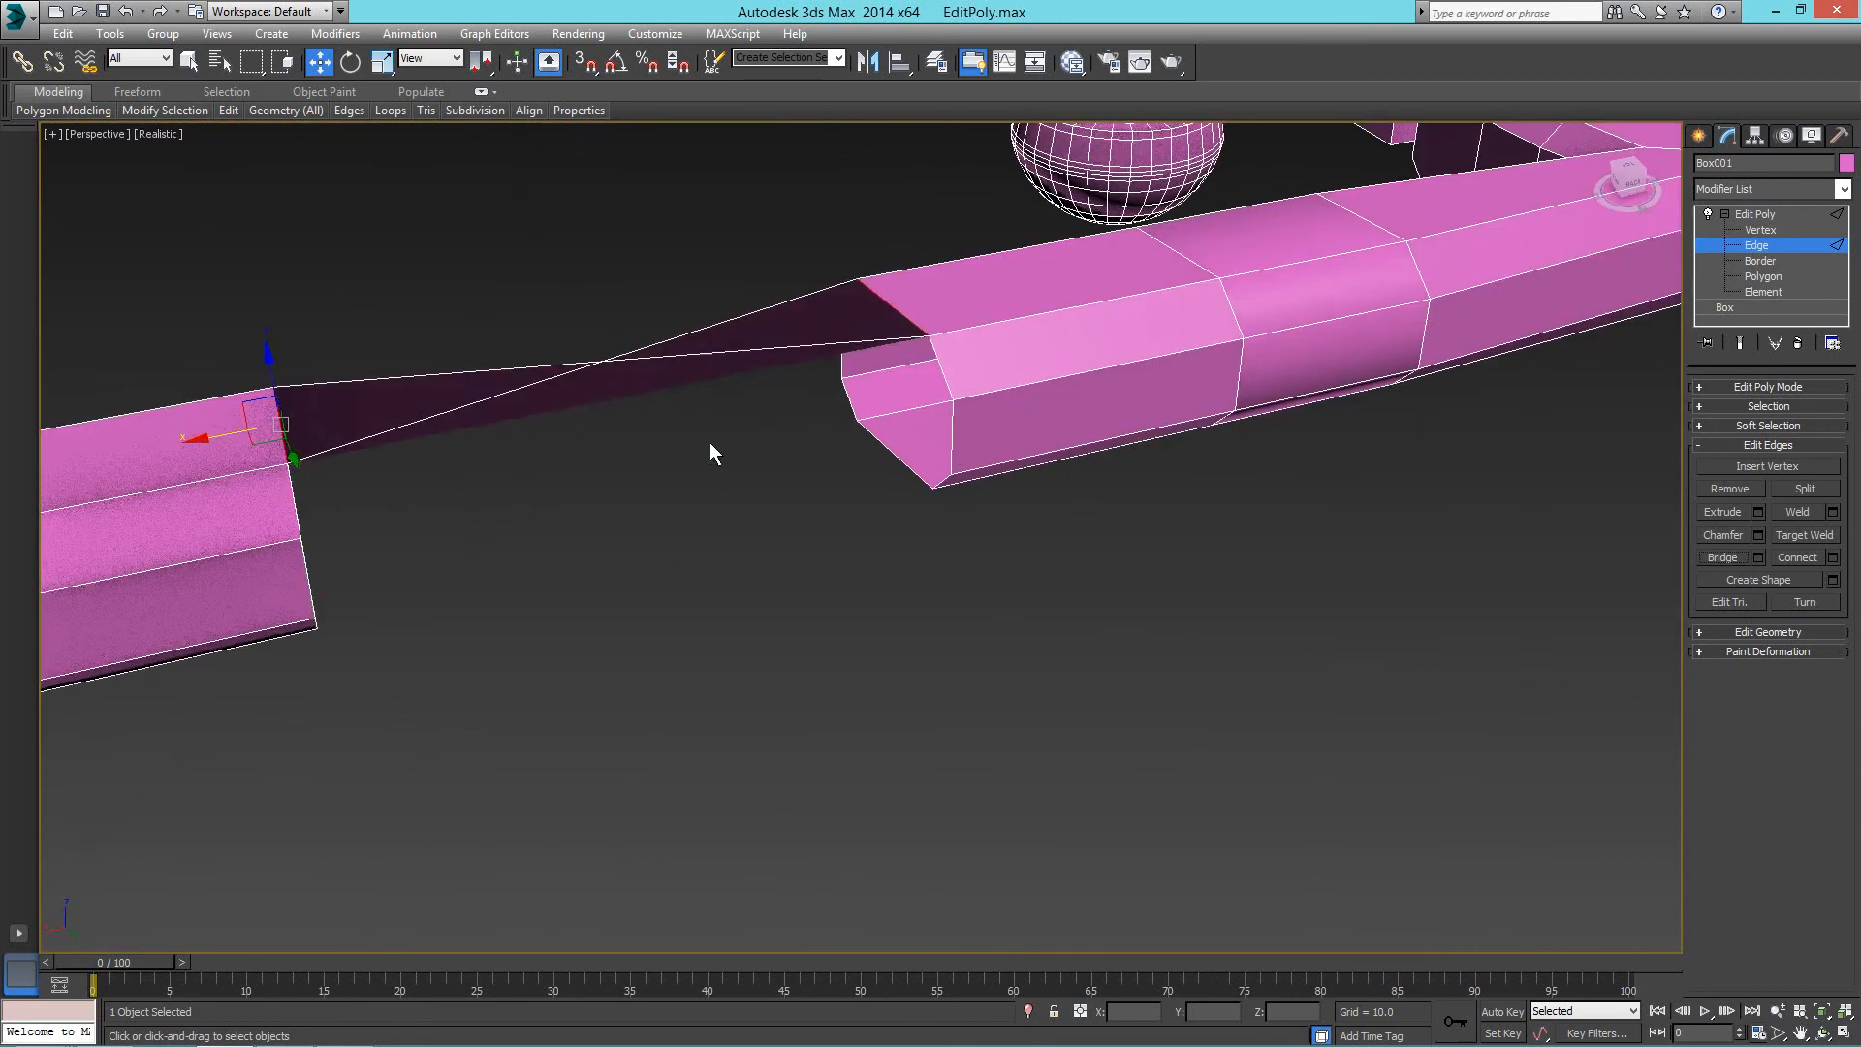
key(ctrl+z)
Cap the open borders of both facing tube ends.
key(3)
click(237, 628)
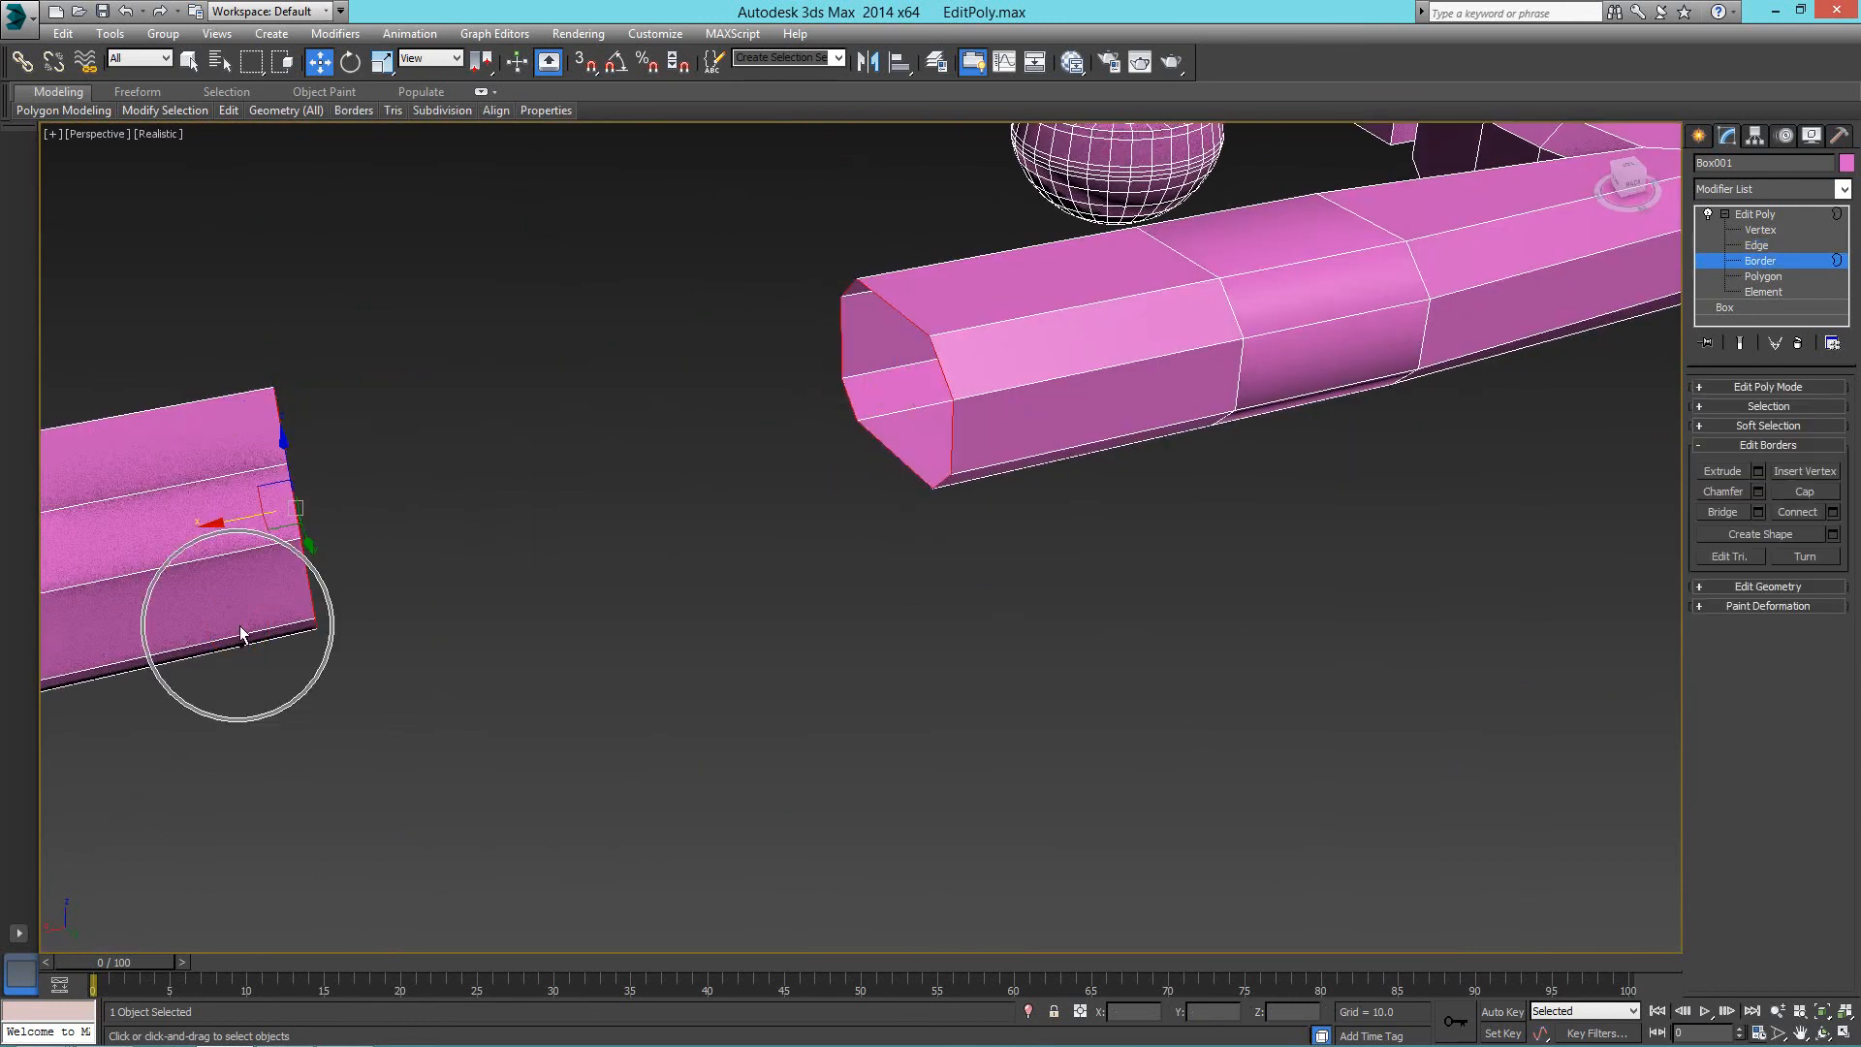
alt+middle_drag(1085, 529, 1042, 542)
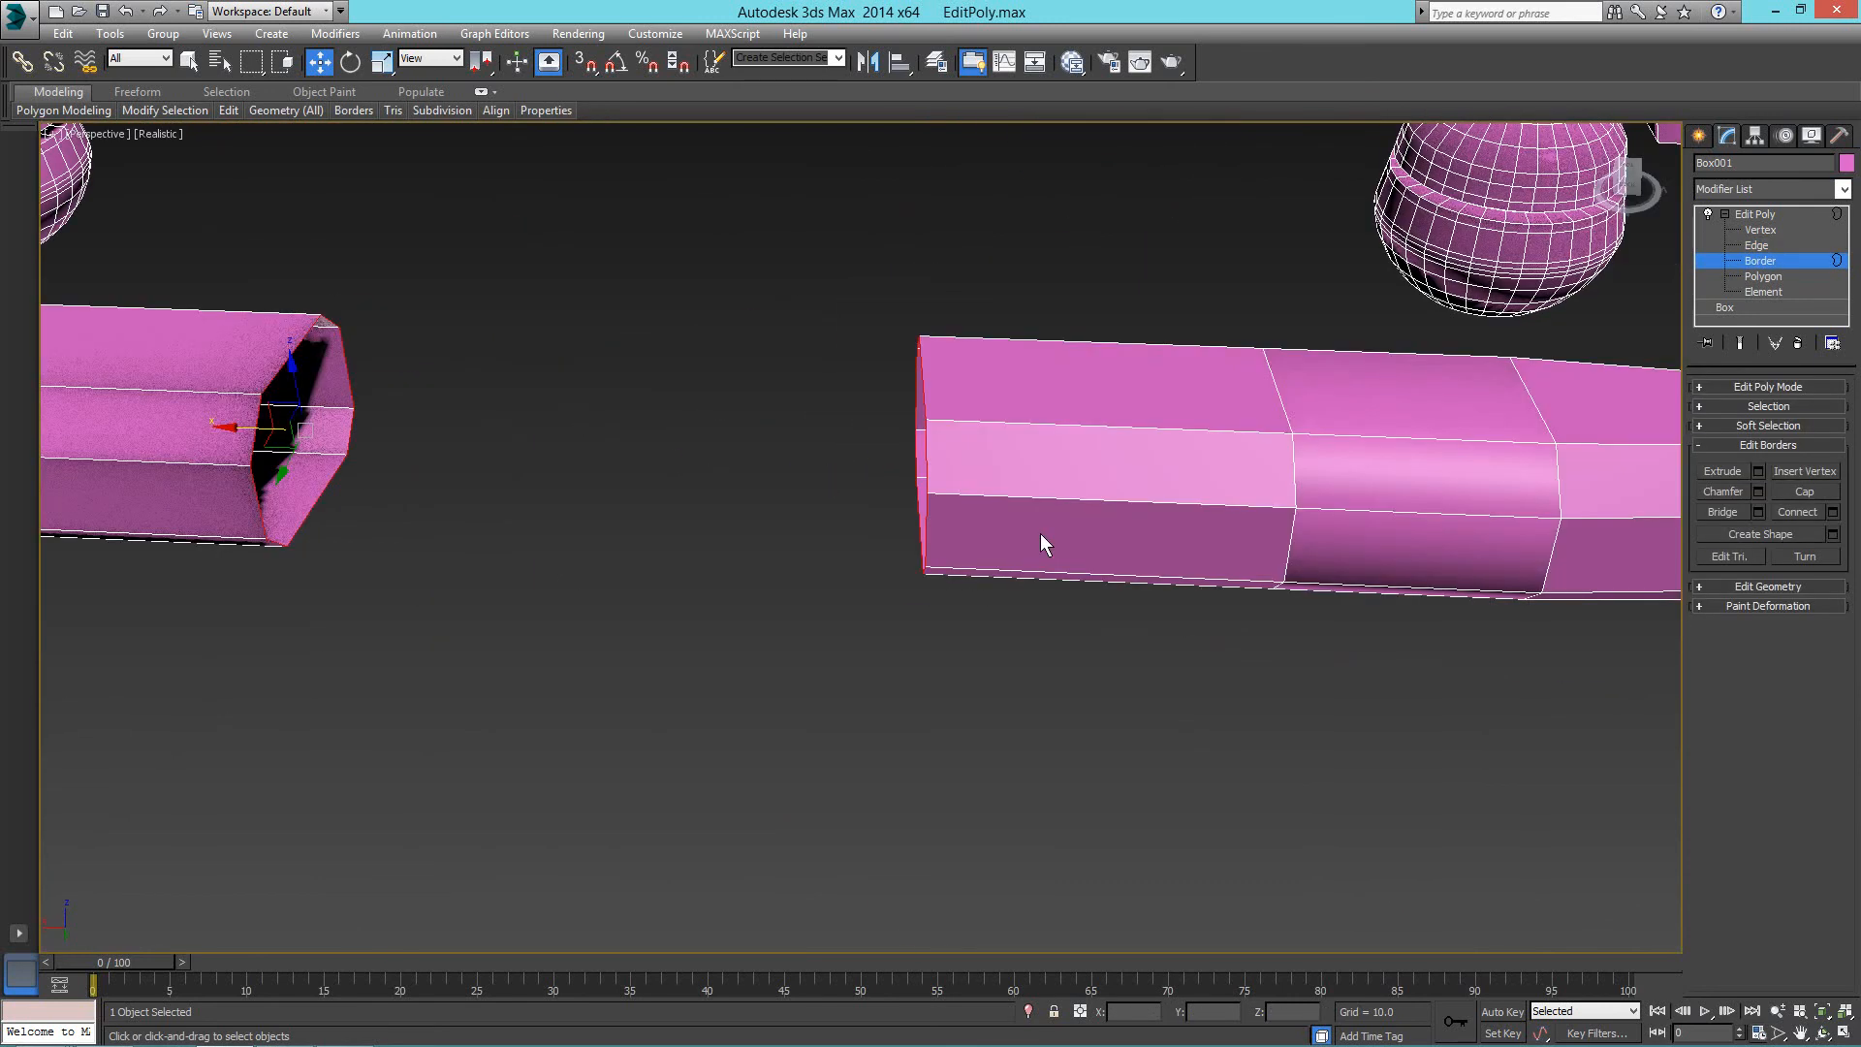
click(1805, 492)
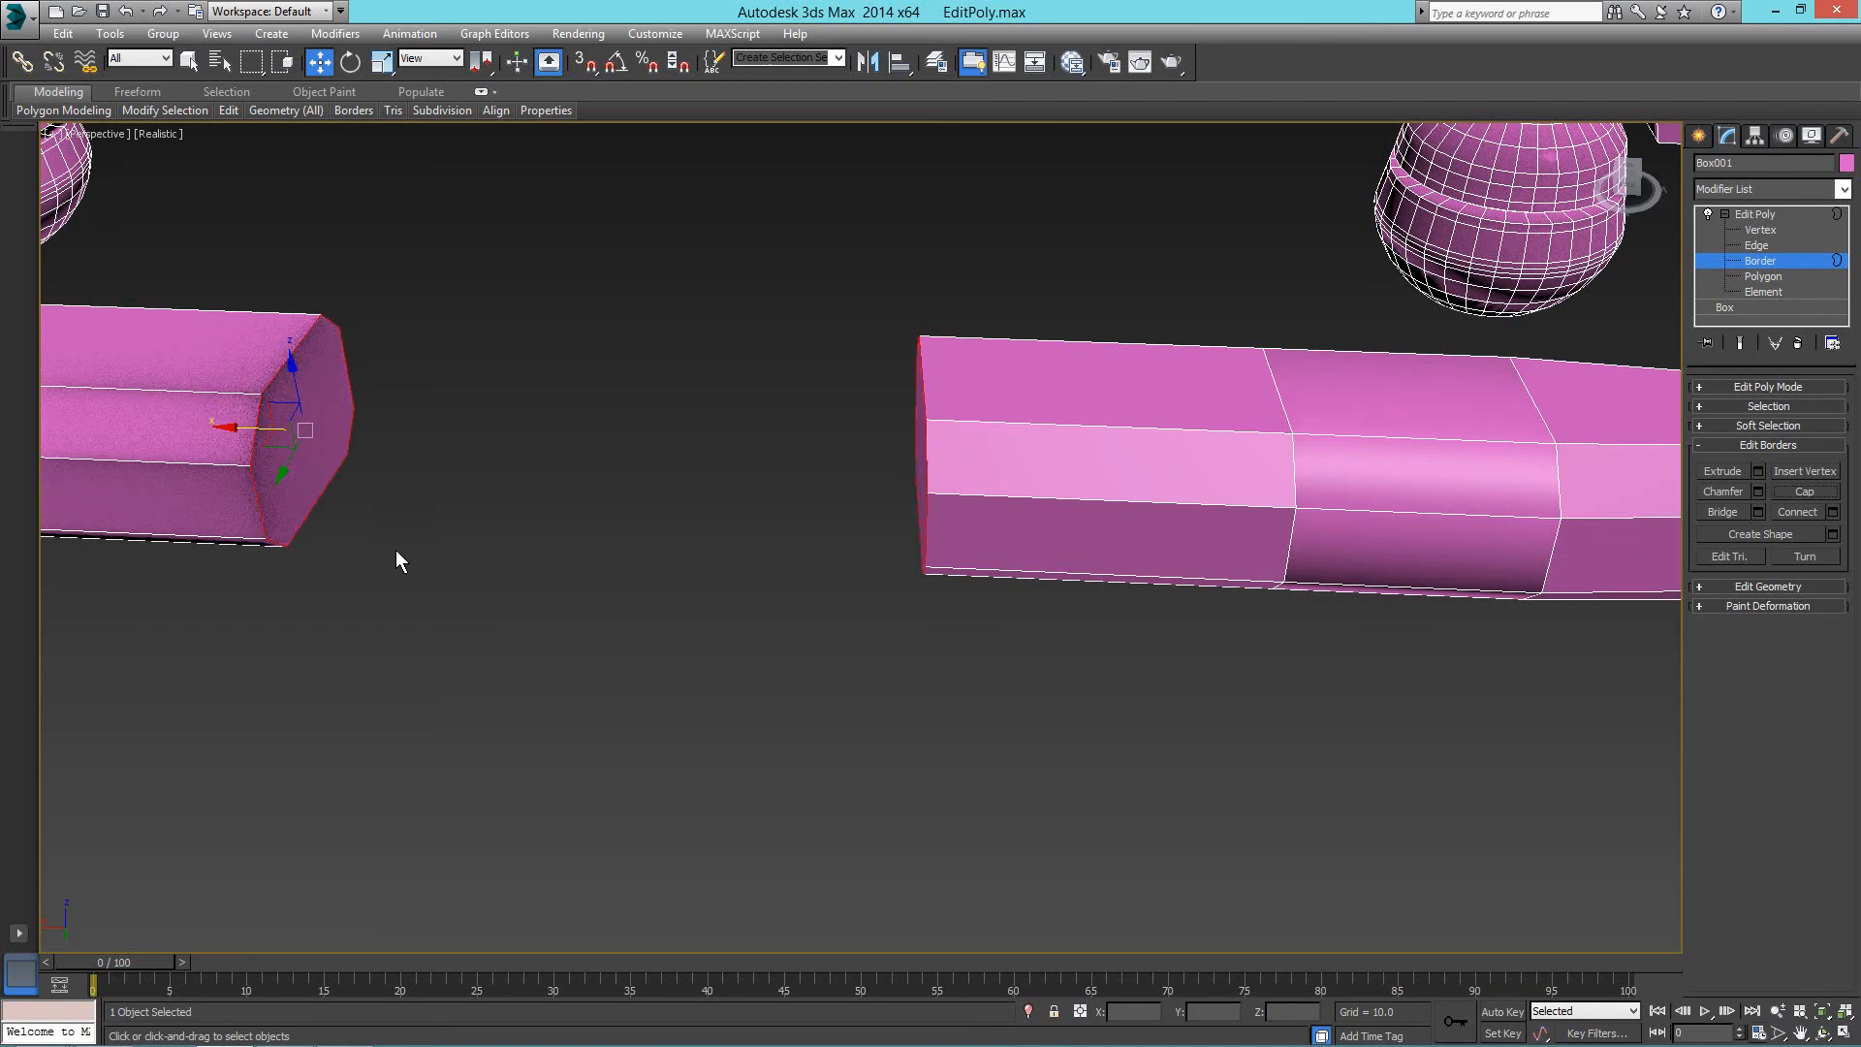
Try to bridge the two facing cap polygons at Polygon level and undo the bridge.
key(4)
alt+middle_drag(378, 465, 484, 450)
ctrl+click(901, 339)
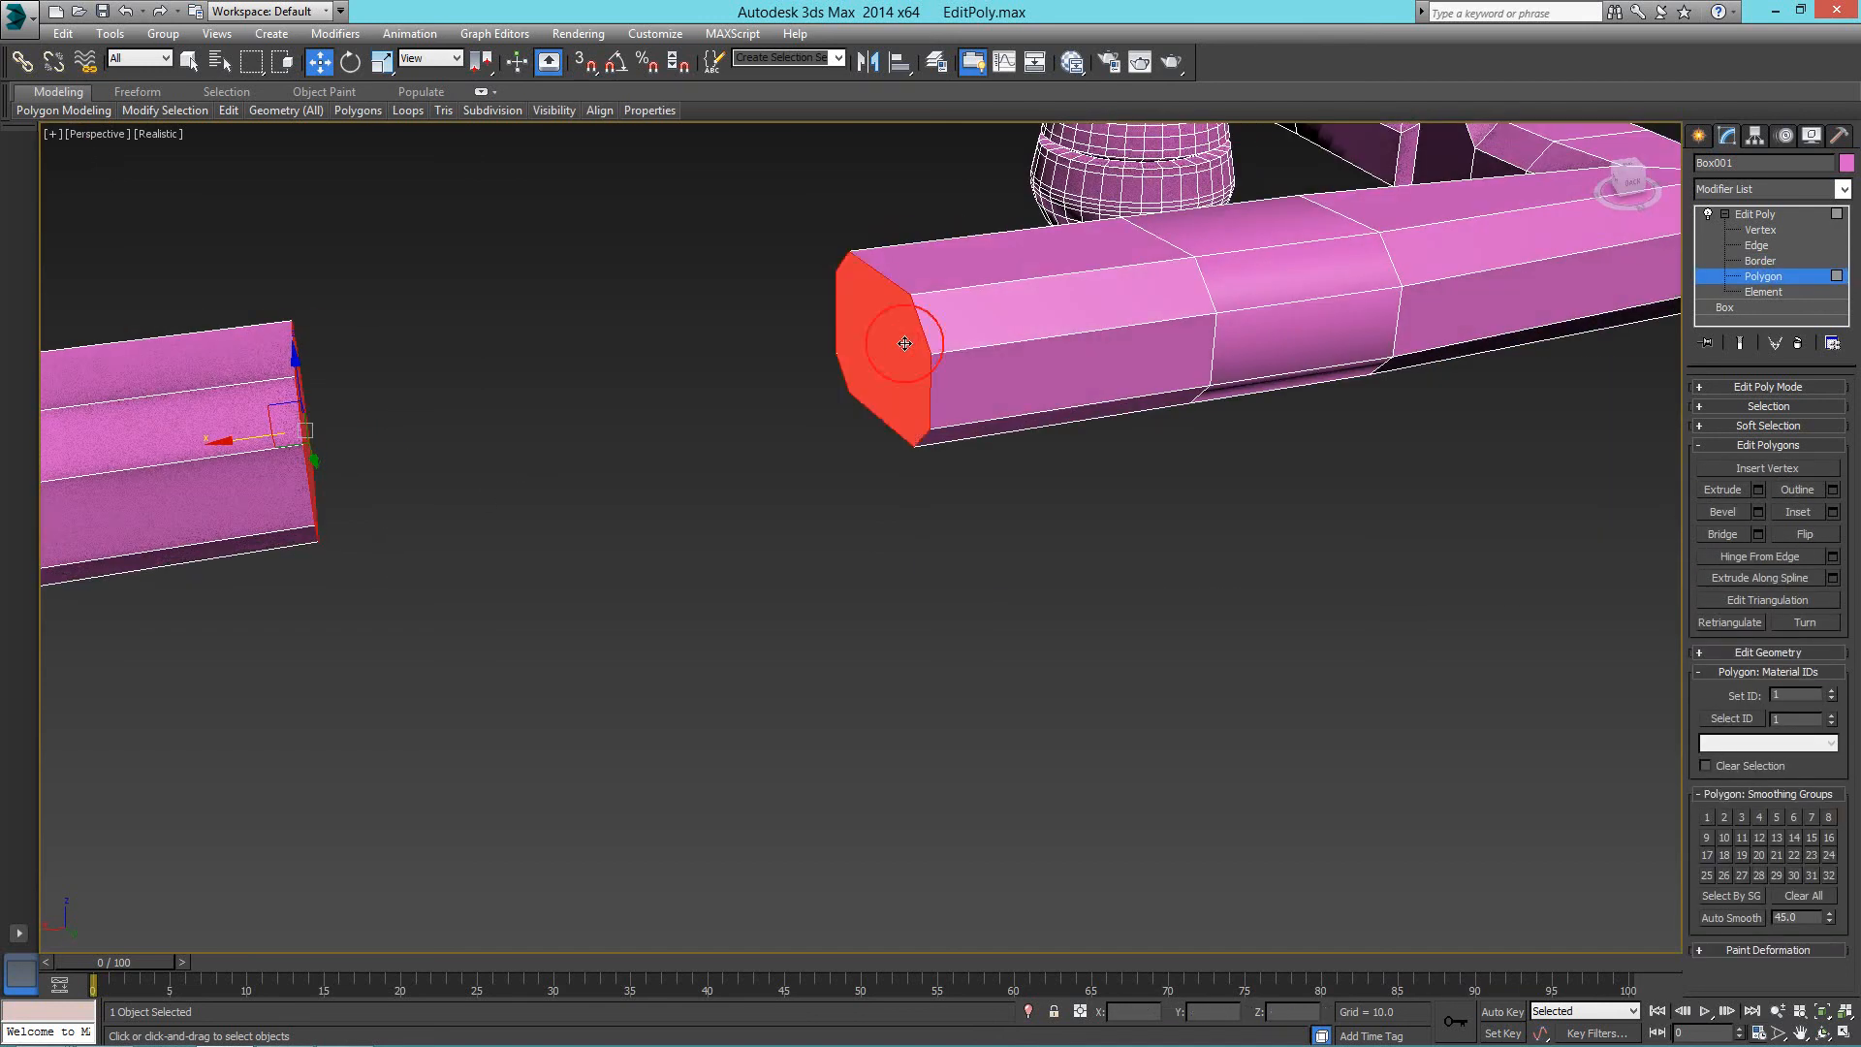
click(1727, 533)
alt+middle_drag(675, 319, 640, 445)
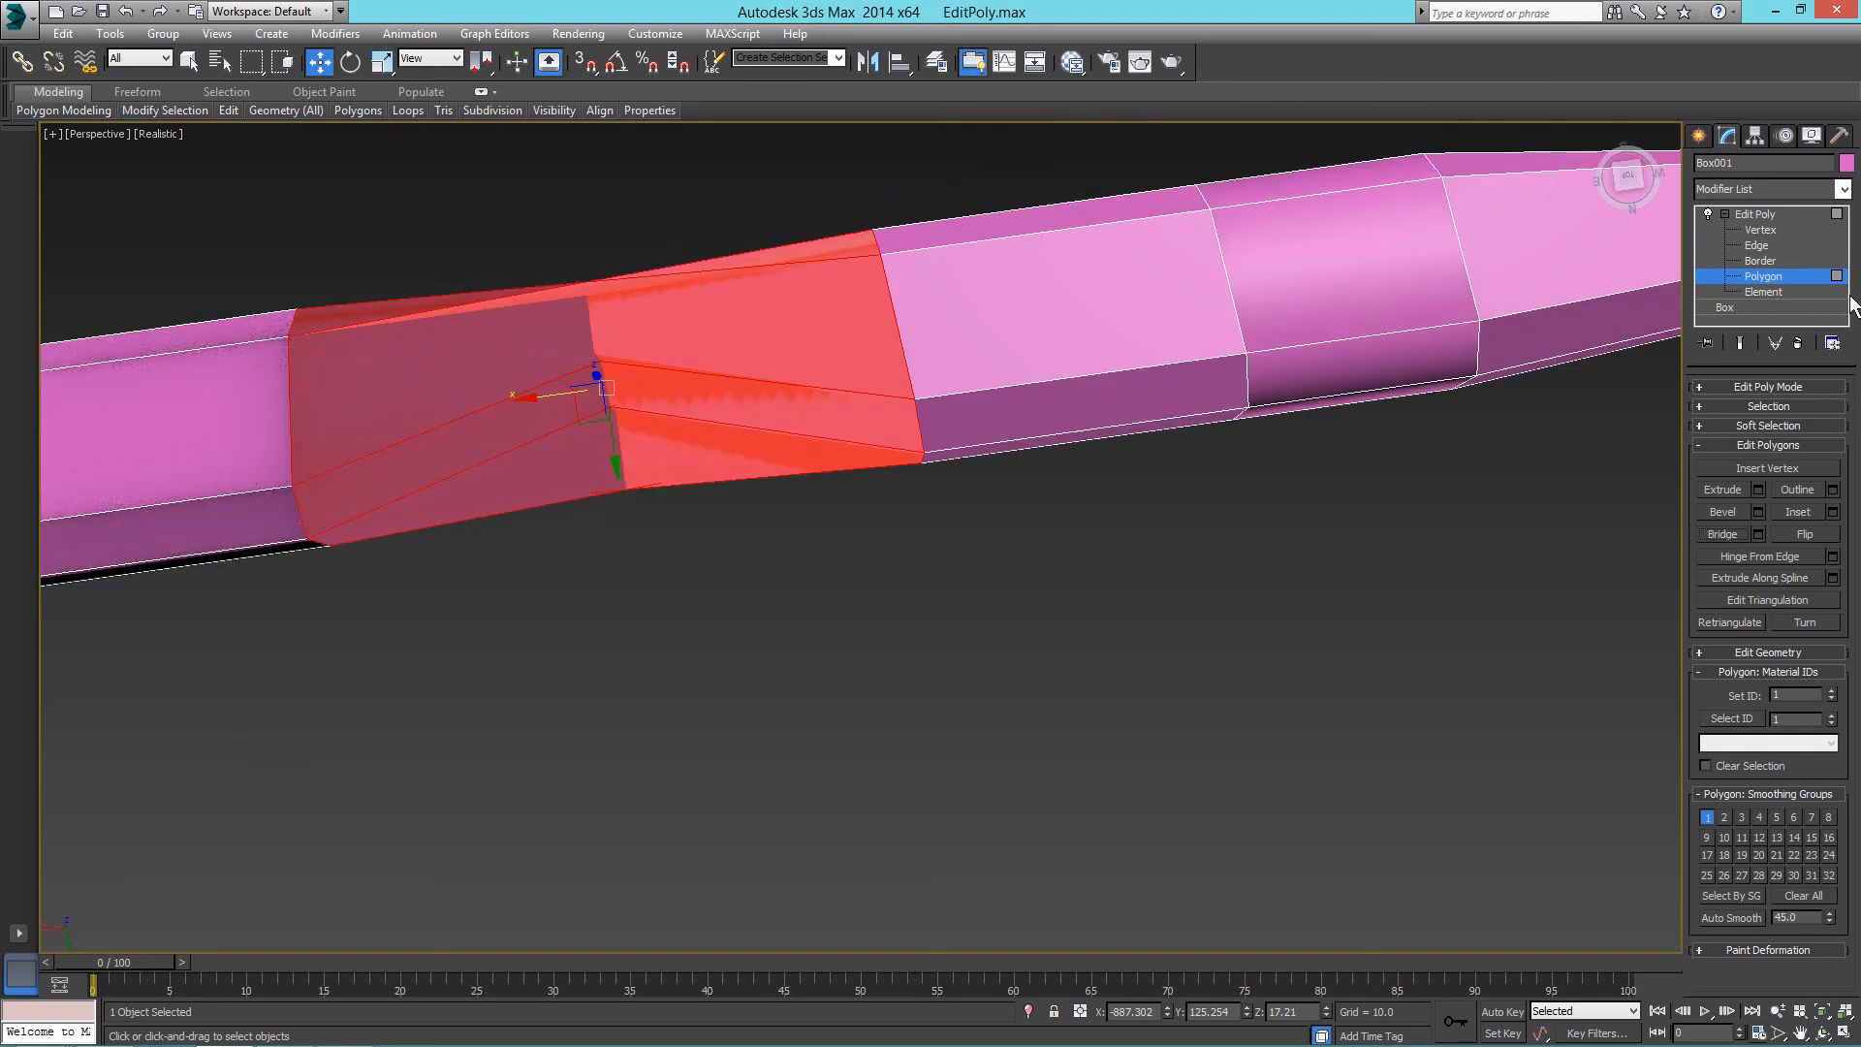
key(ctrl+z)
scroll(737, 445, down, 10)
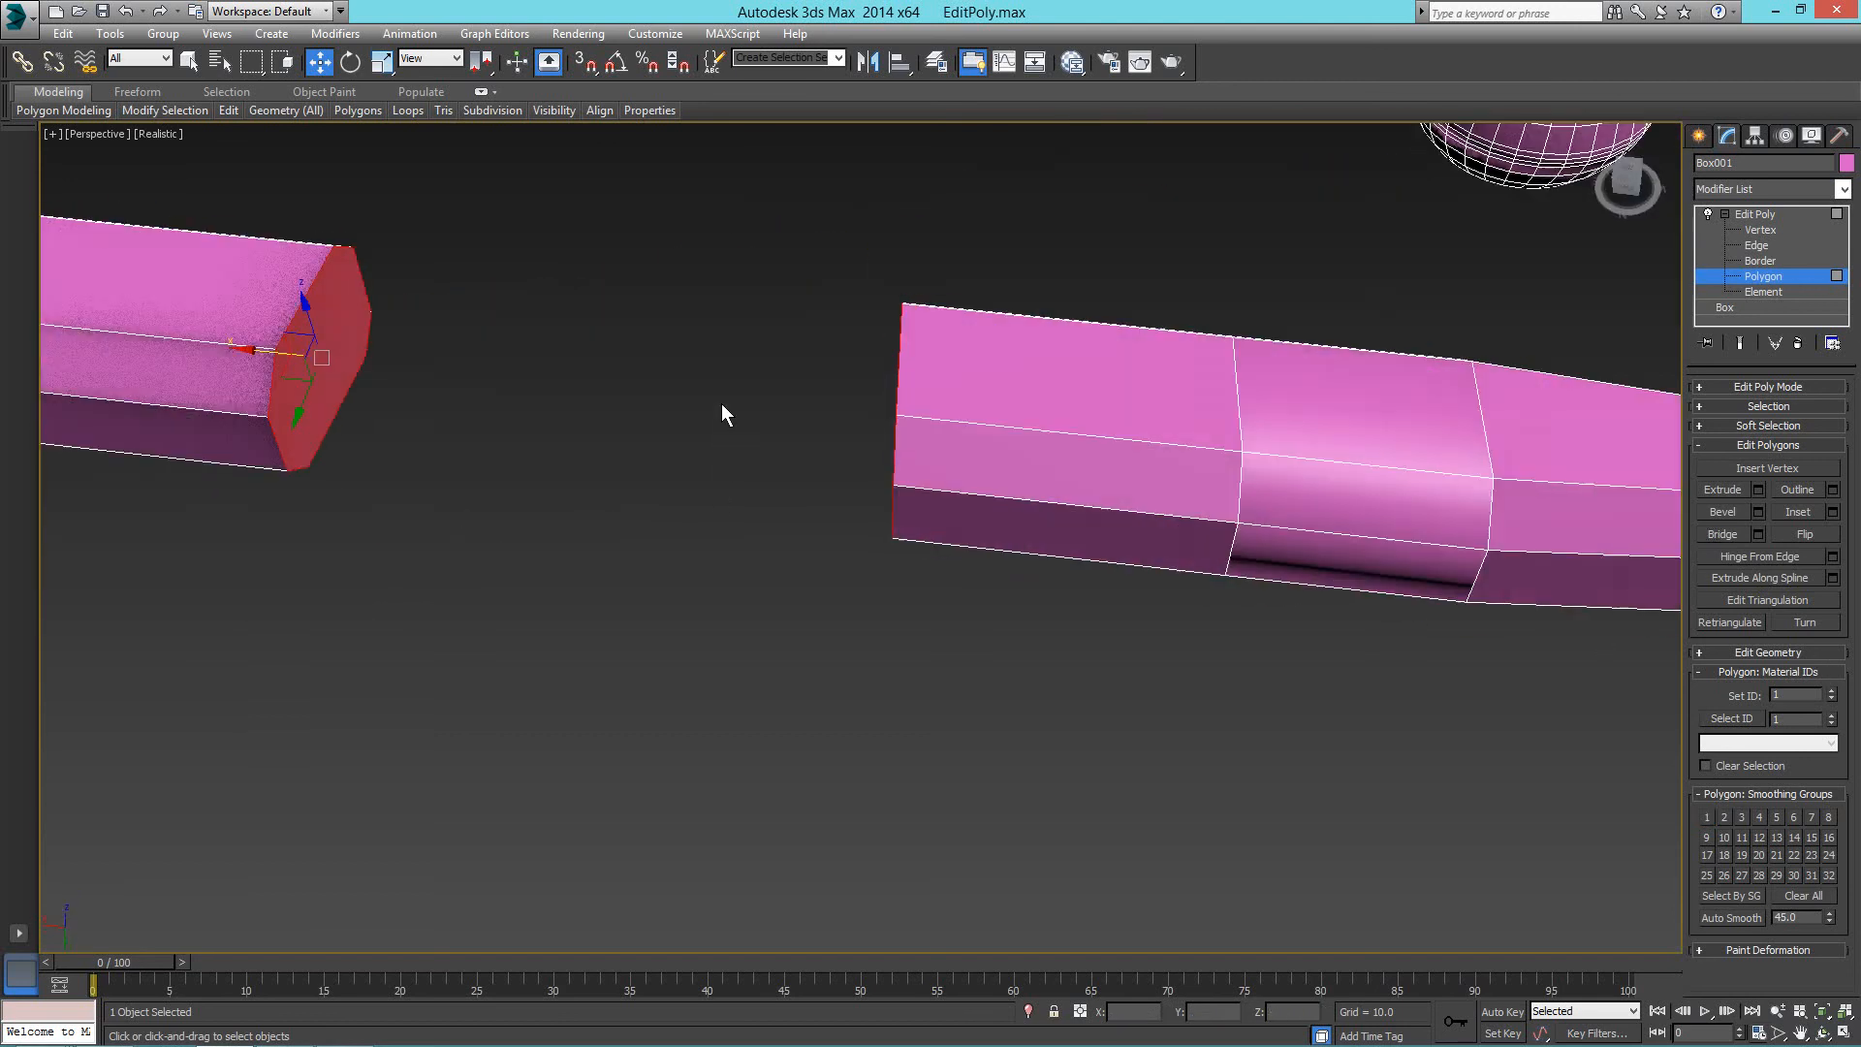
scroll(736, 648, up, 6)
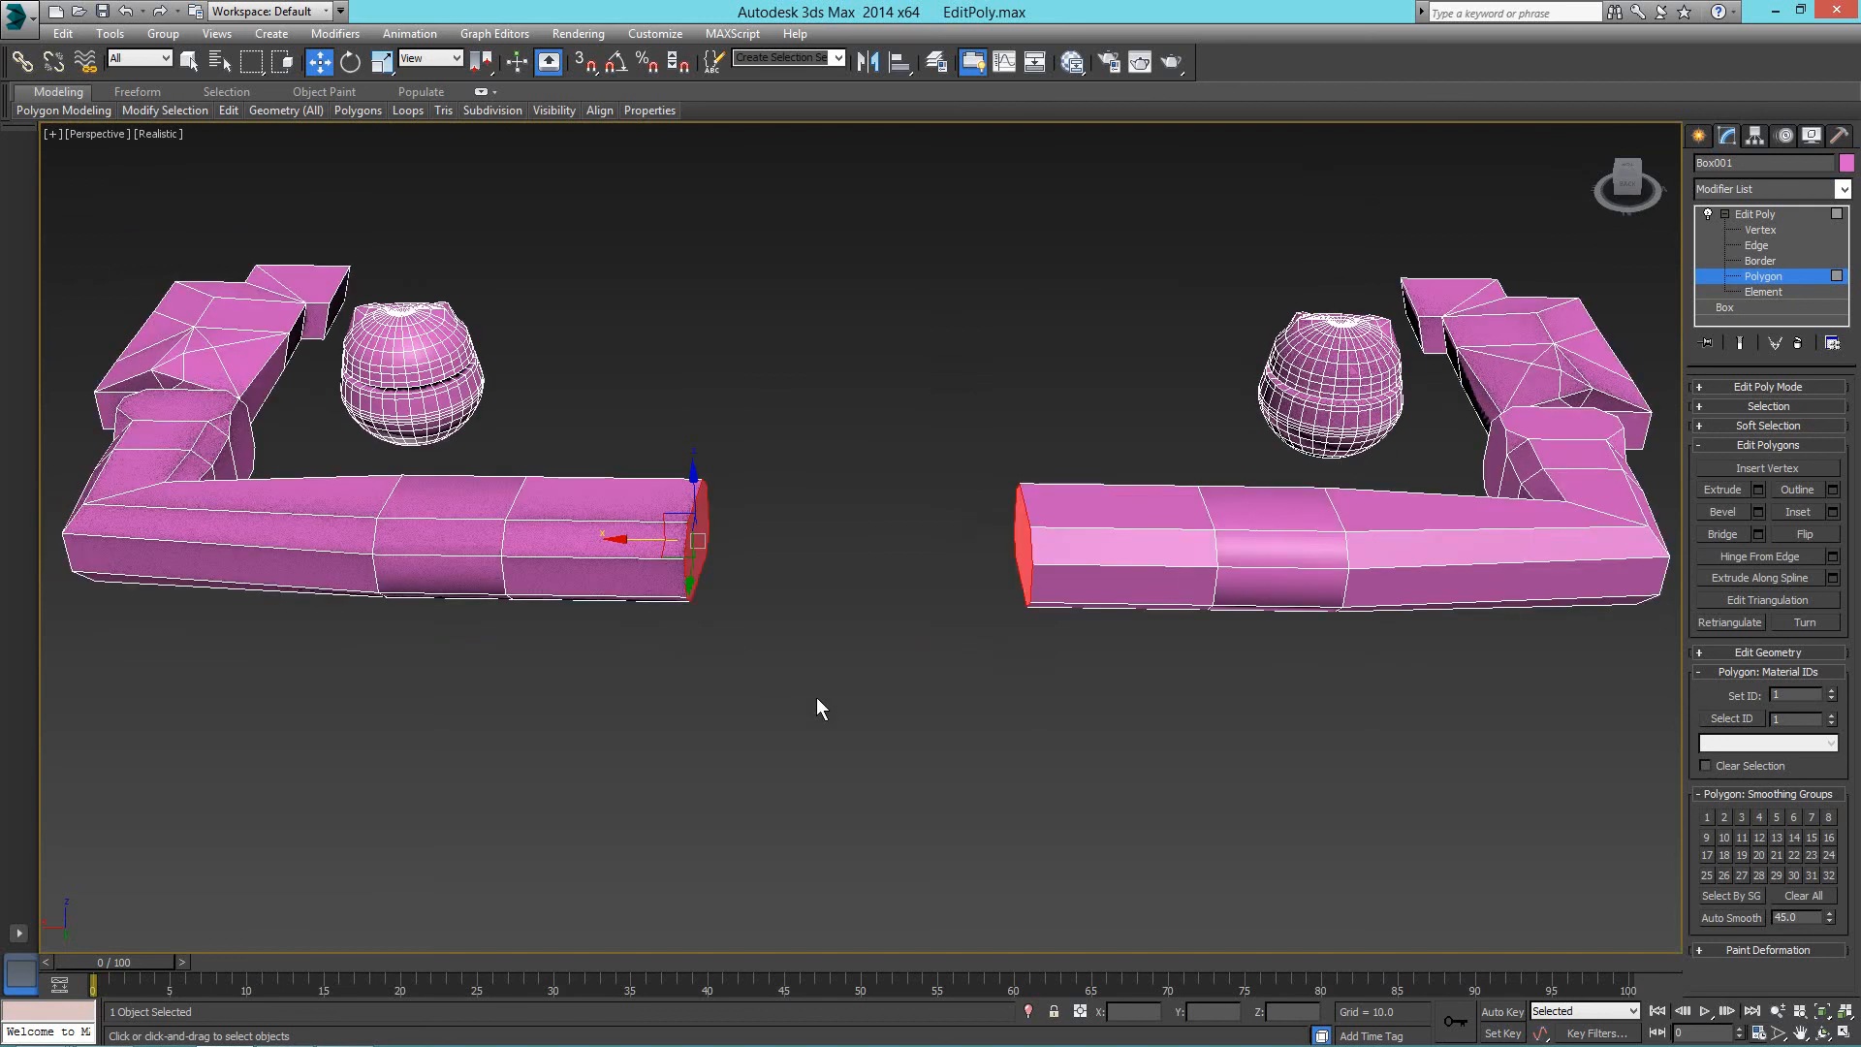
Select each tube at Element level and compare their selection shading to identify the one with flipped normals.
key(5)
click(720, 509)
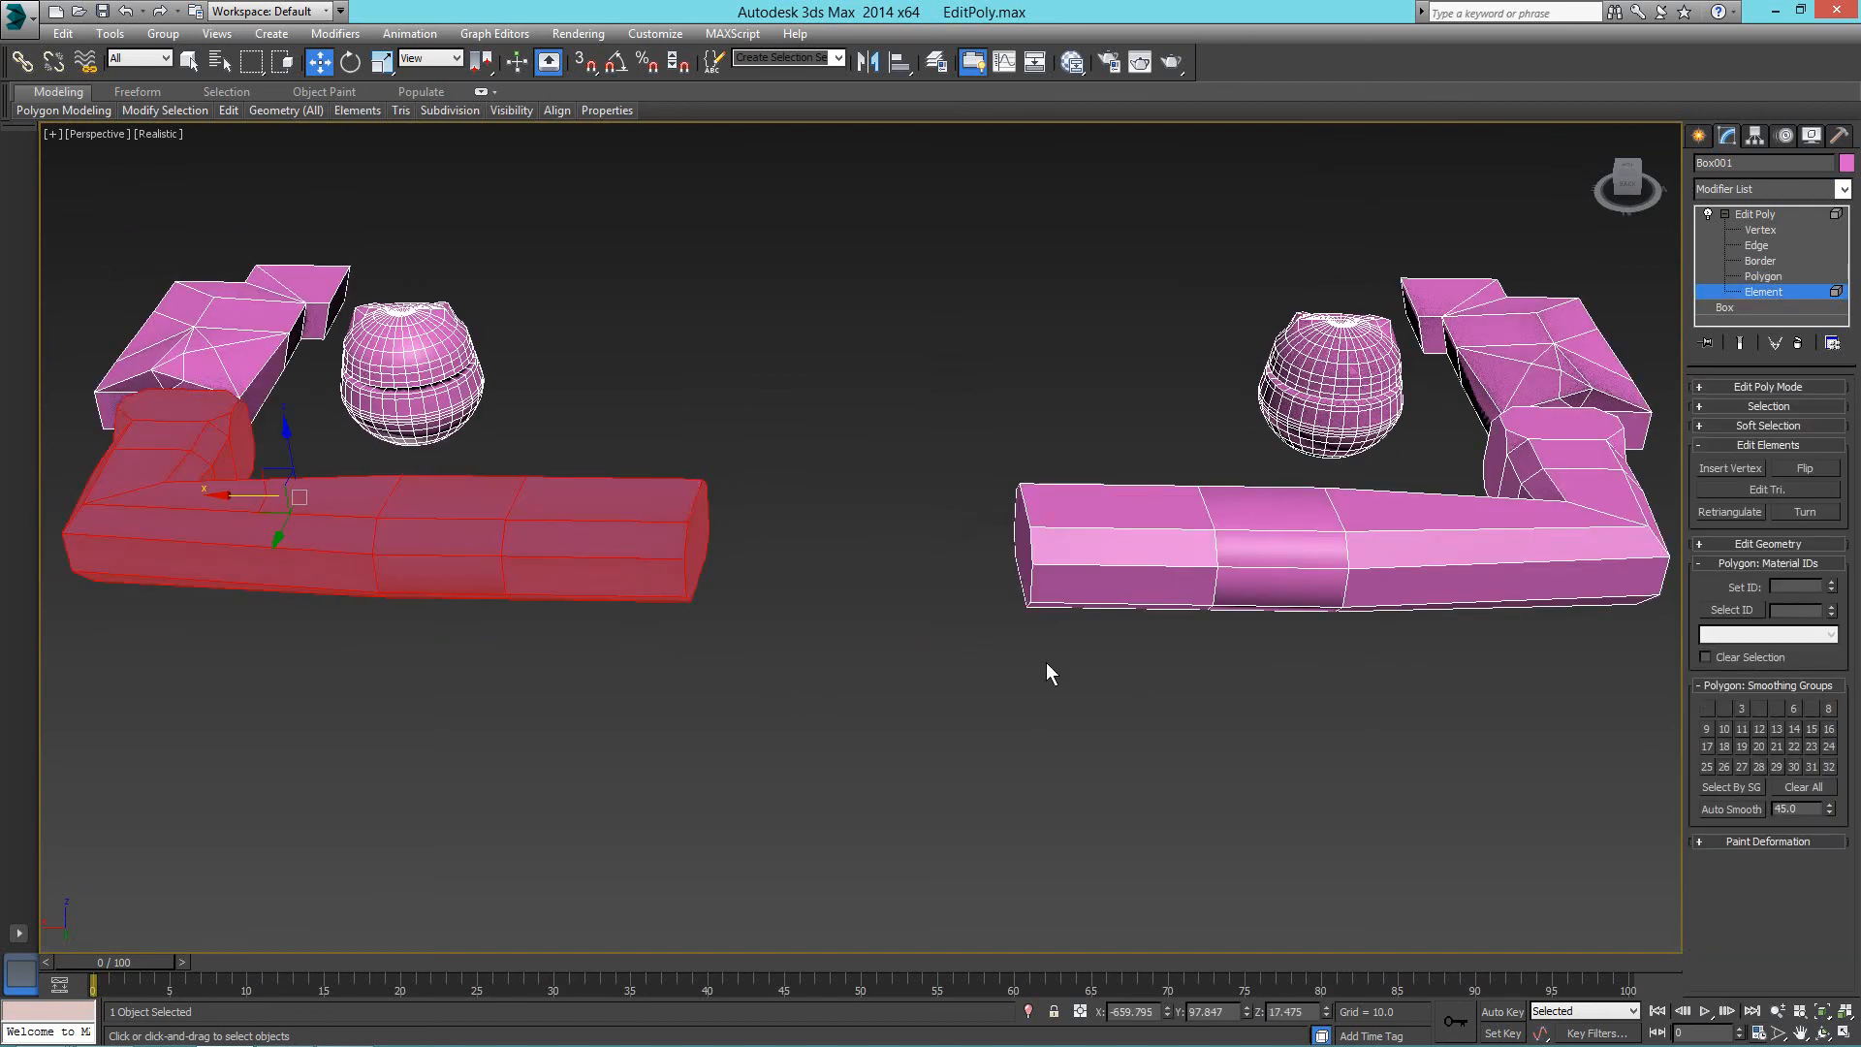
scroll(698, 620, up, 6)
scroll(964, 640, down, 3)
scroll(963, 634, down, 3)
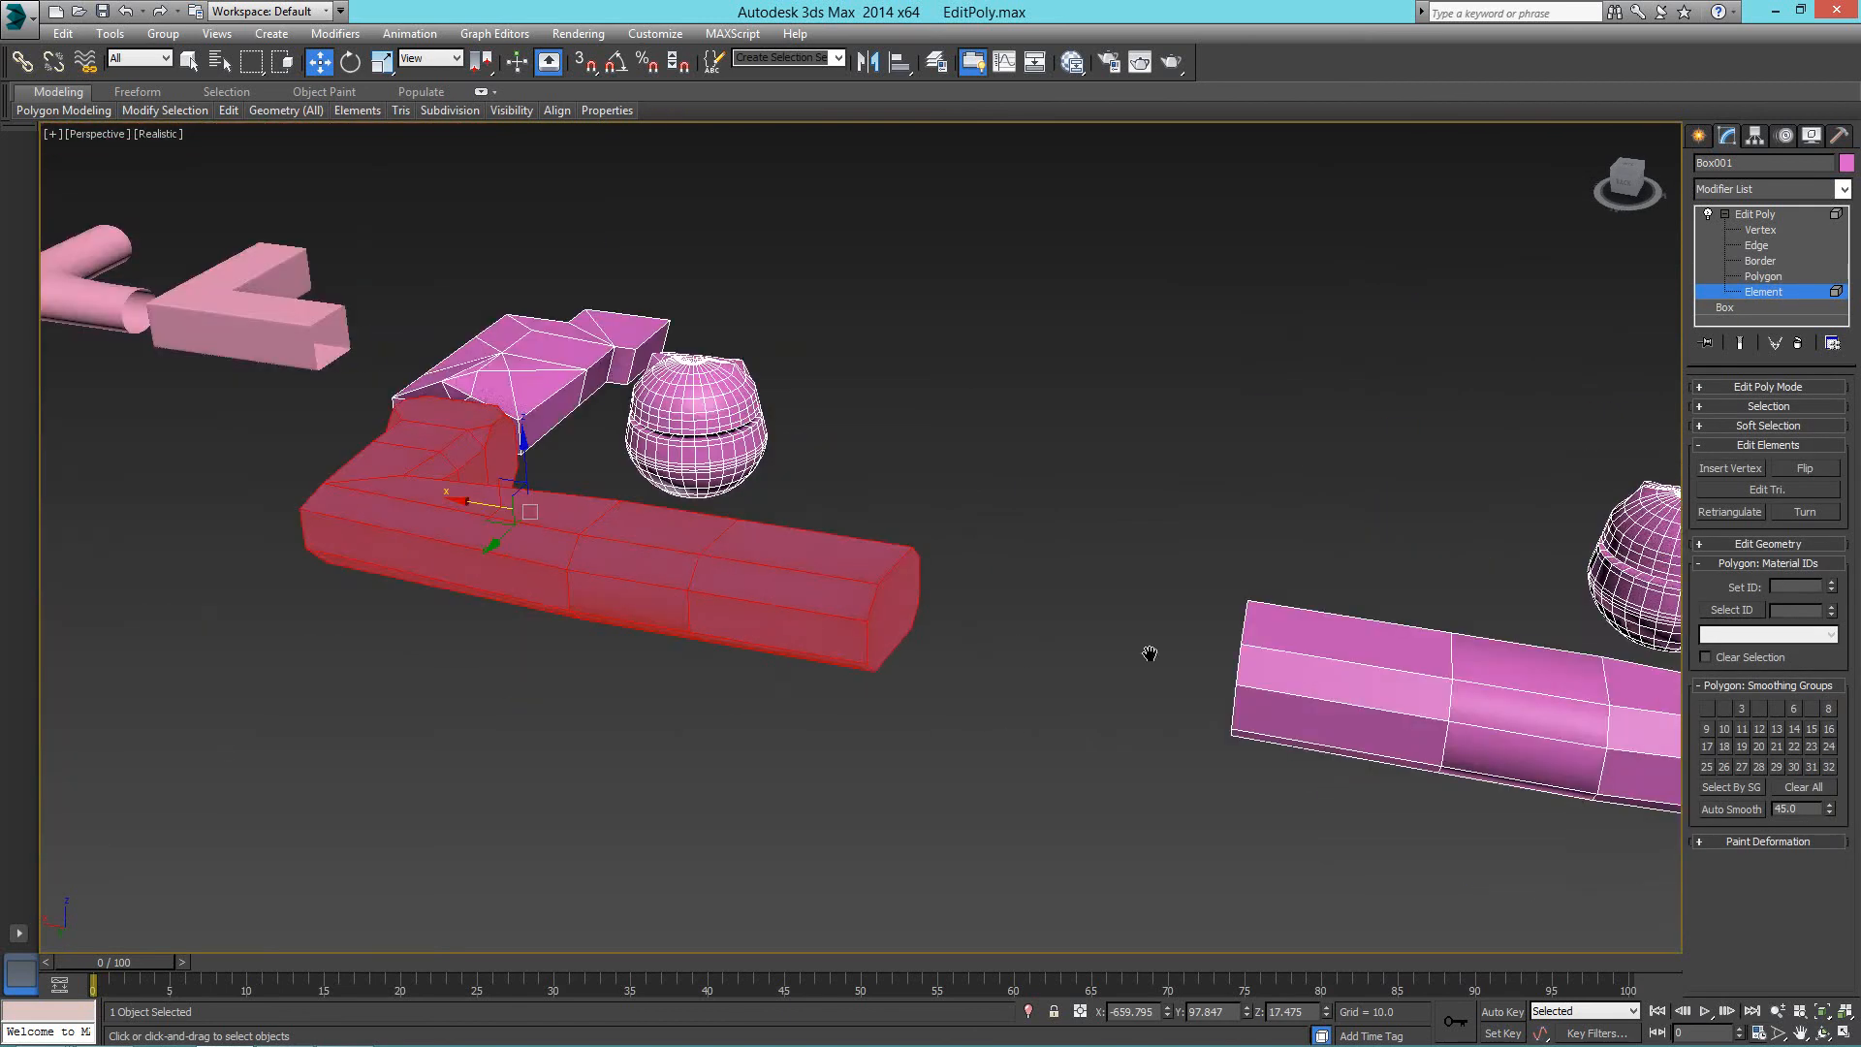
middle_drag(1149, 653, 723, 610)
click(1066, 672)
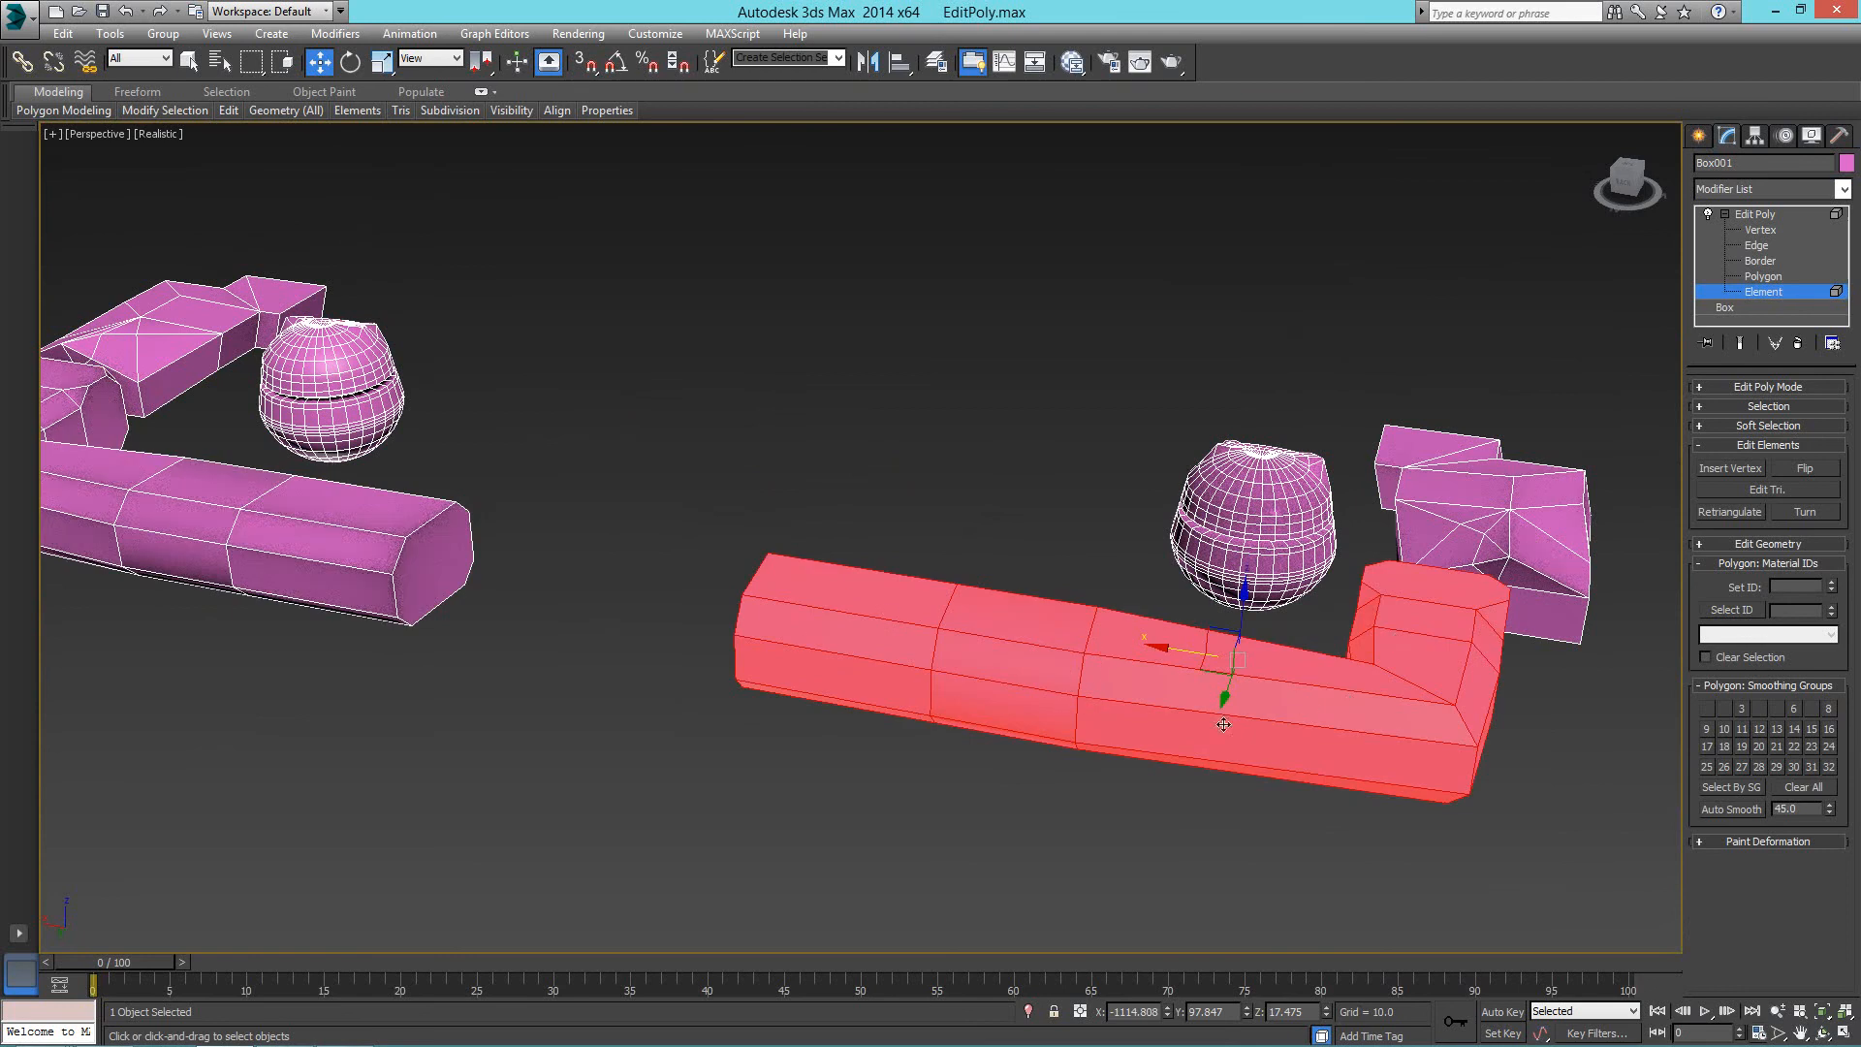
Flip the normals of the tube element that shows dark selection shading.
click(233, 553)
middle_drag(233, 553, 664, 608)
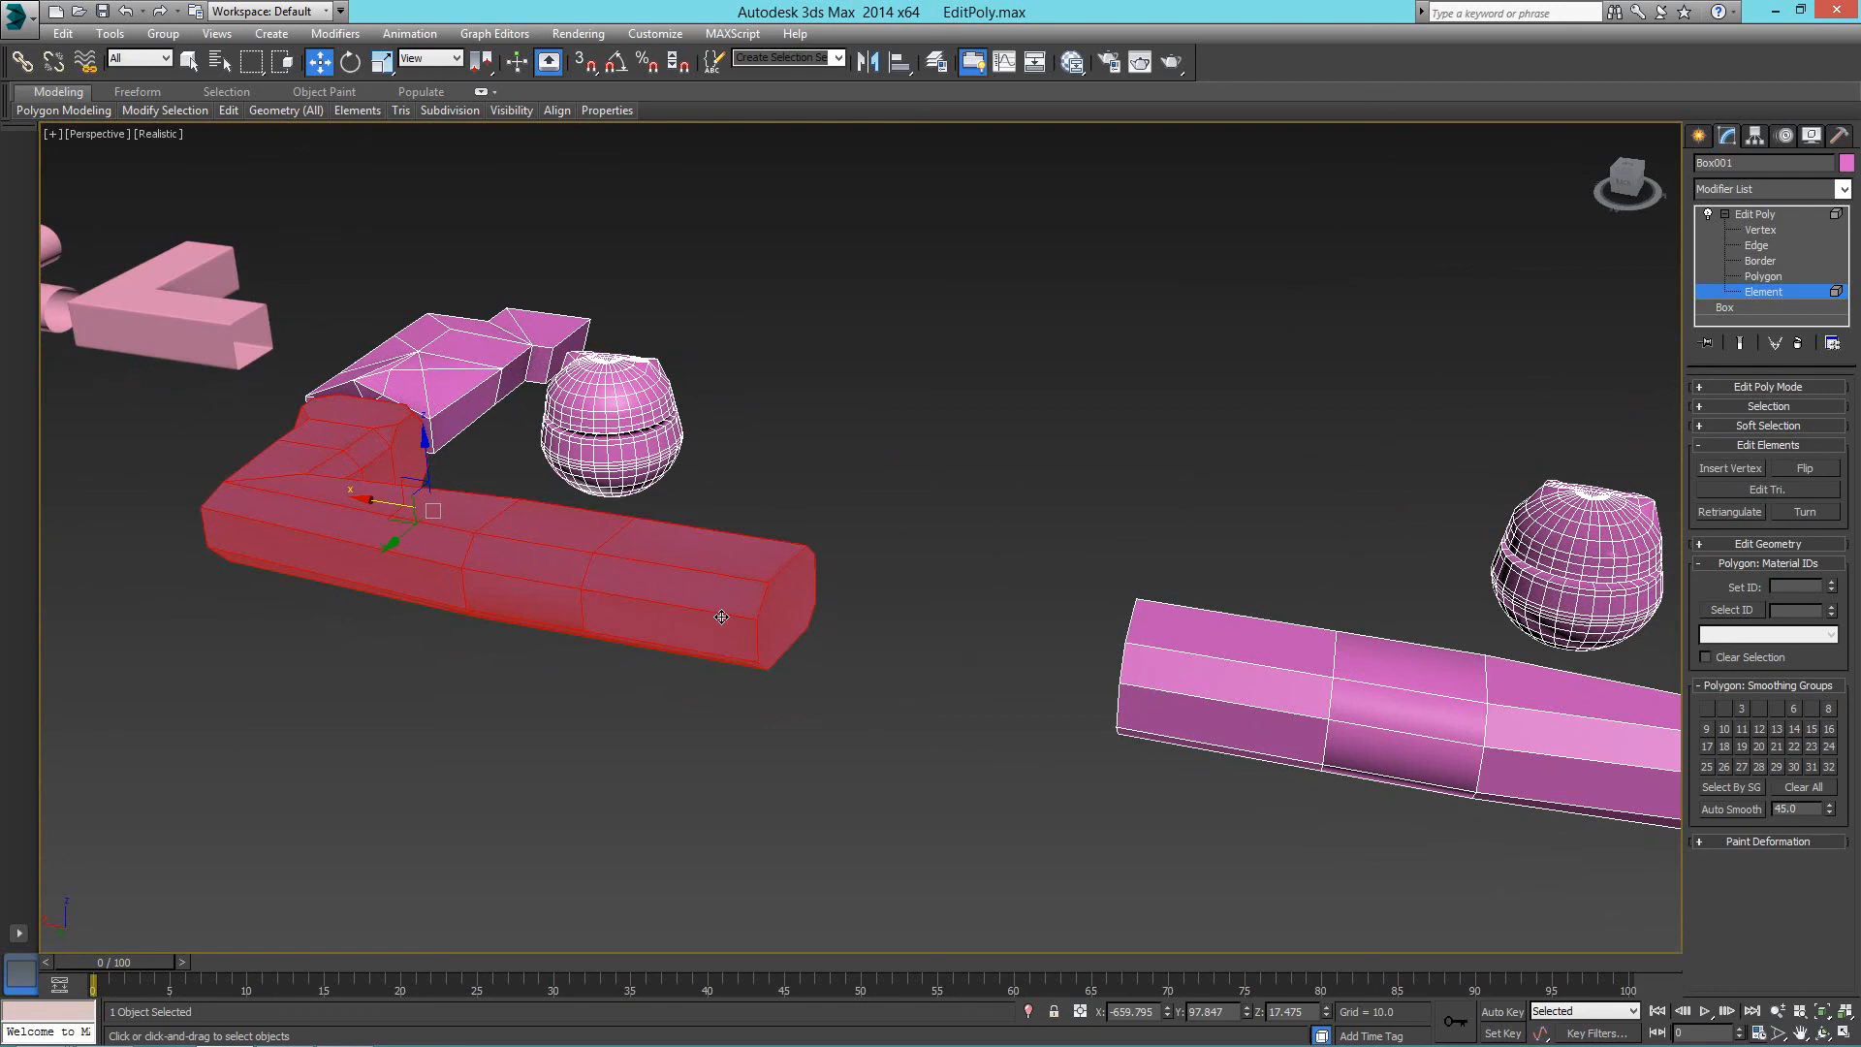
click(1805, 469)
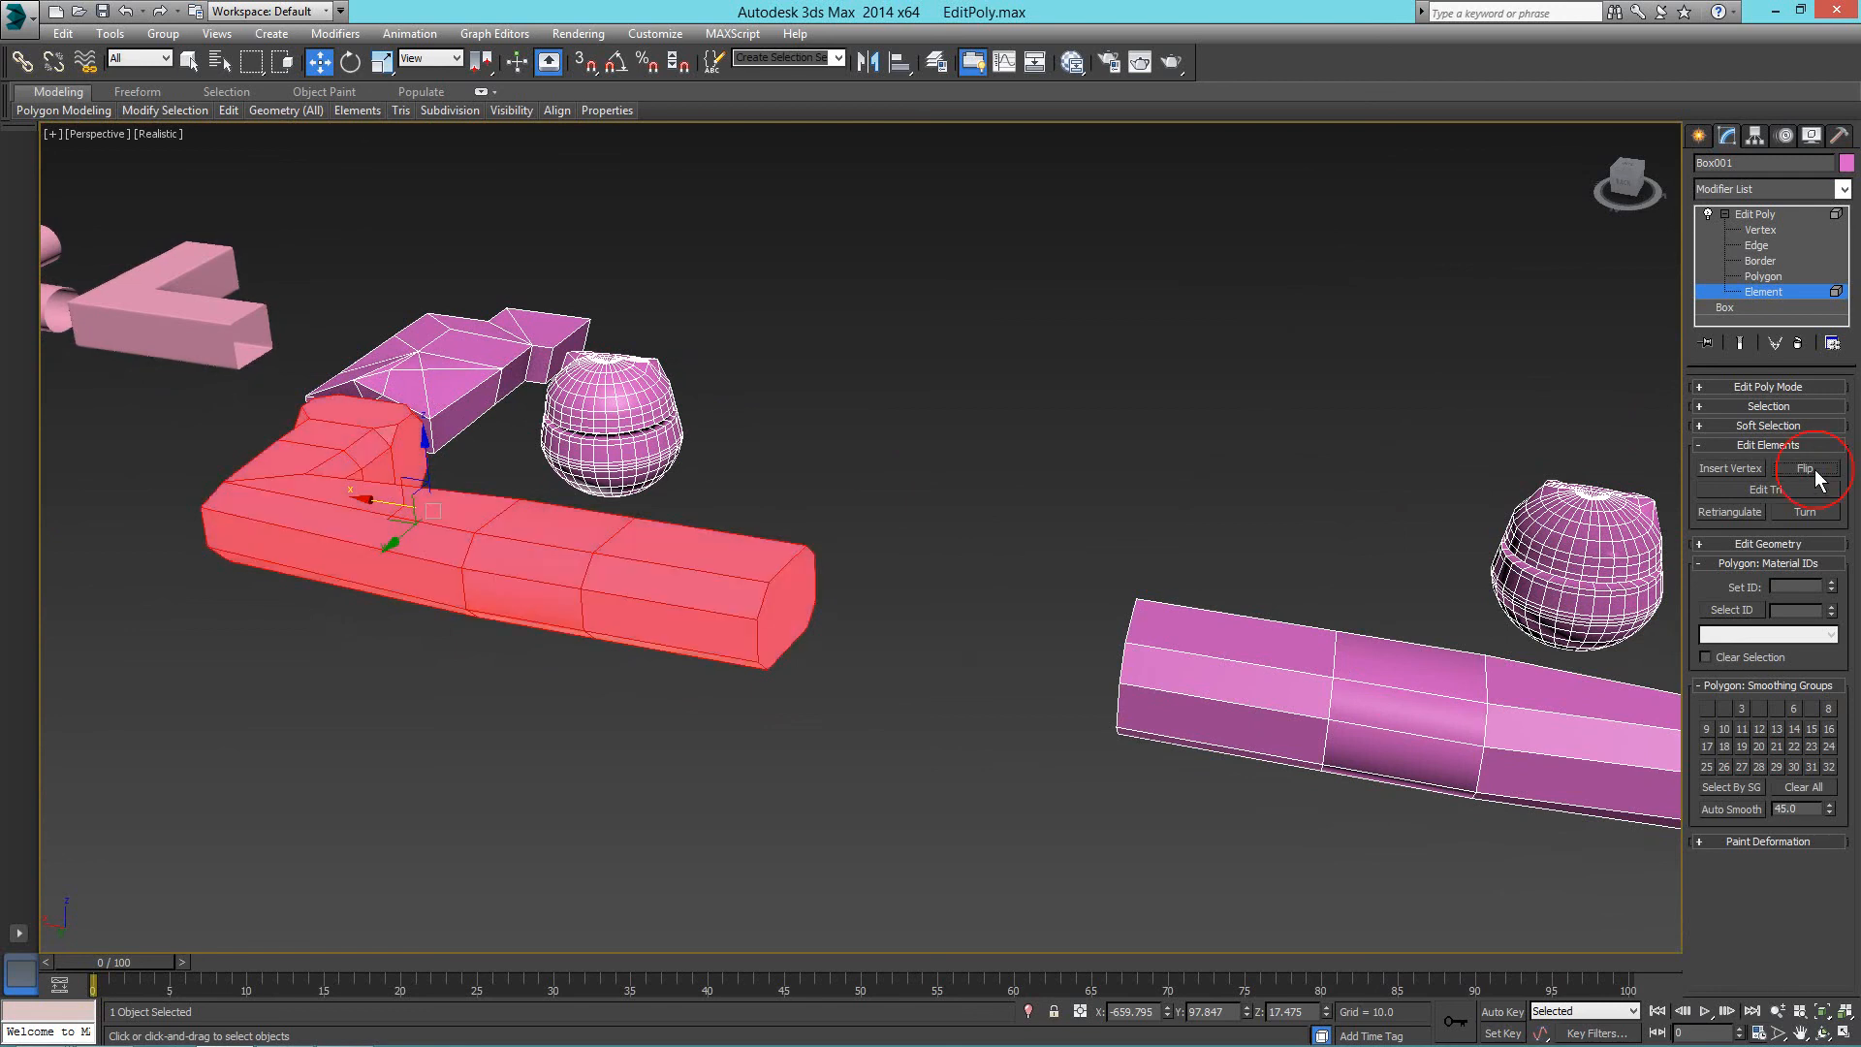
scroll(891, 688, up, 4)
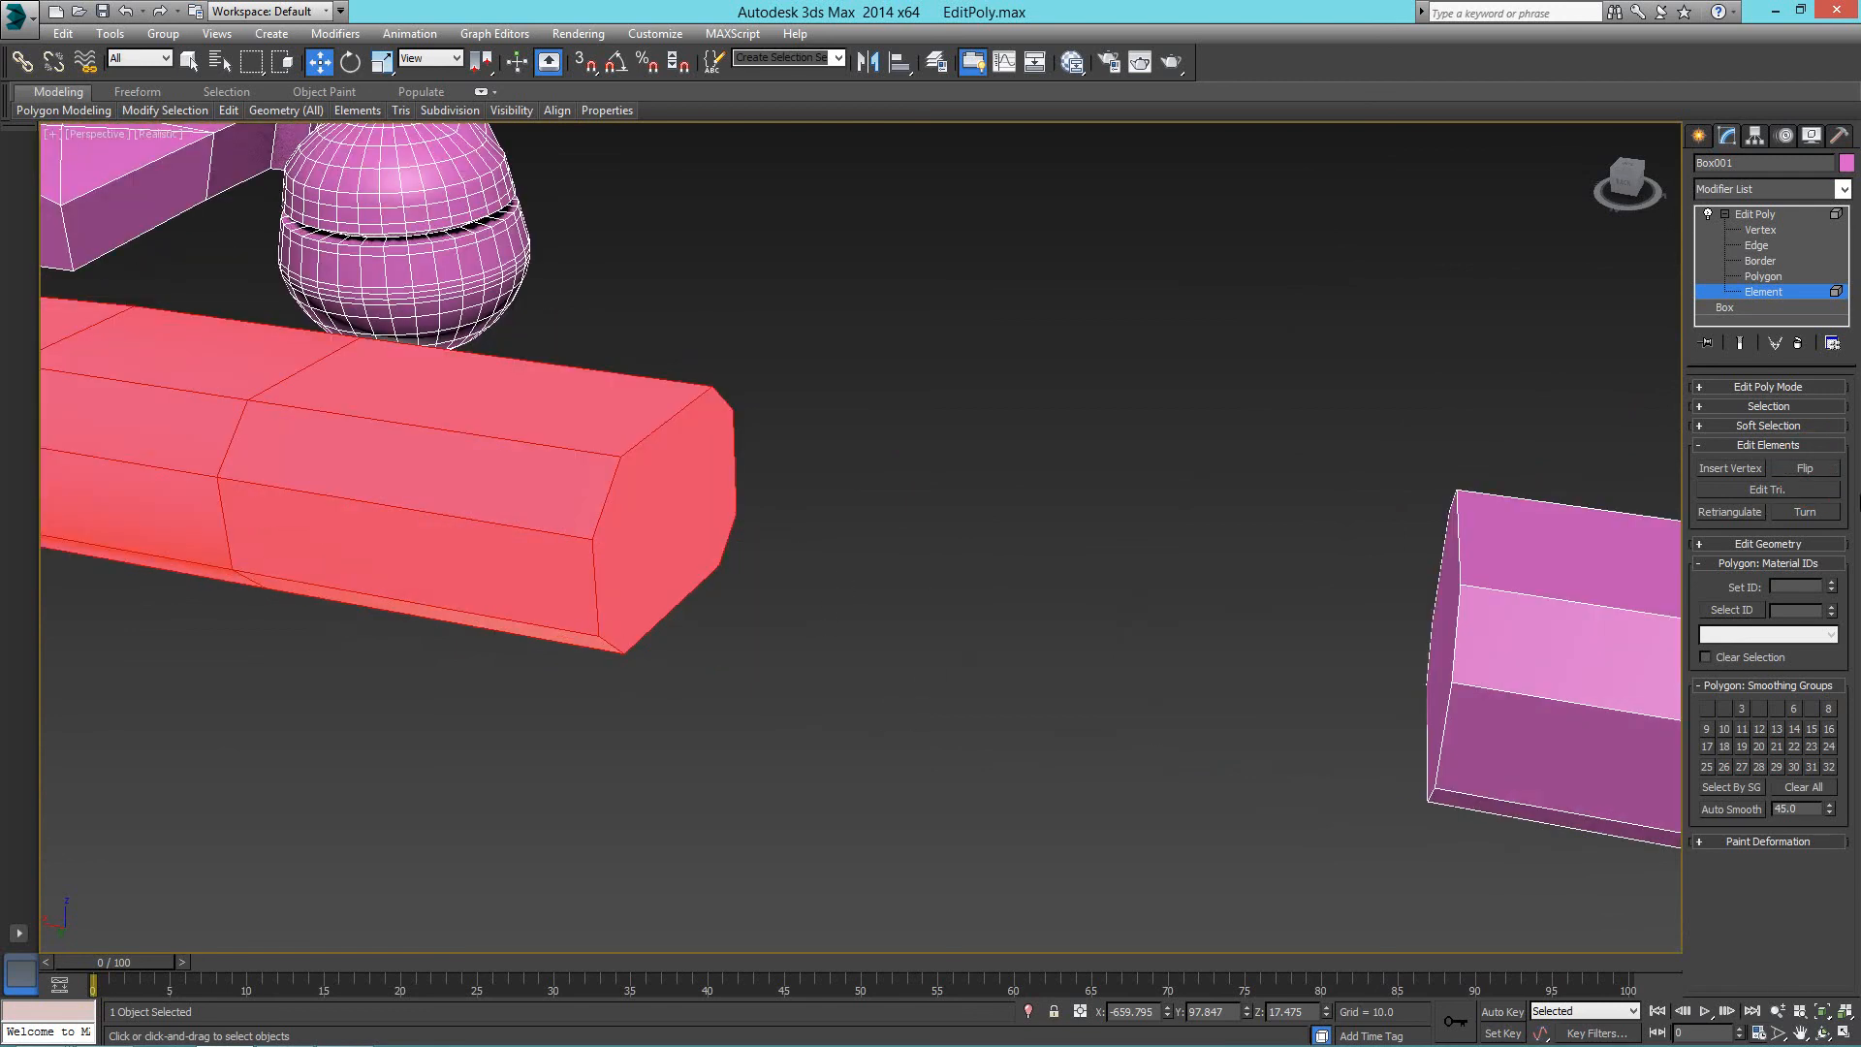
Bridge the cap polygons of the two tubes with matching normals, and undo back to the open tube ends.
click(1202, 527)
click(1762, 276)
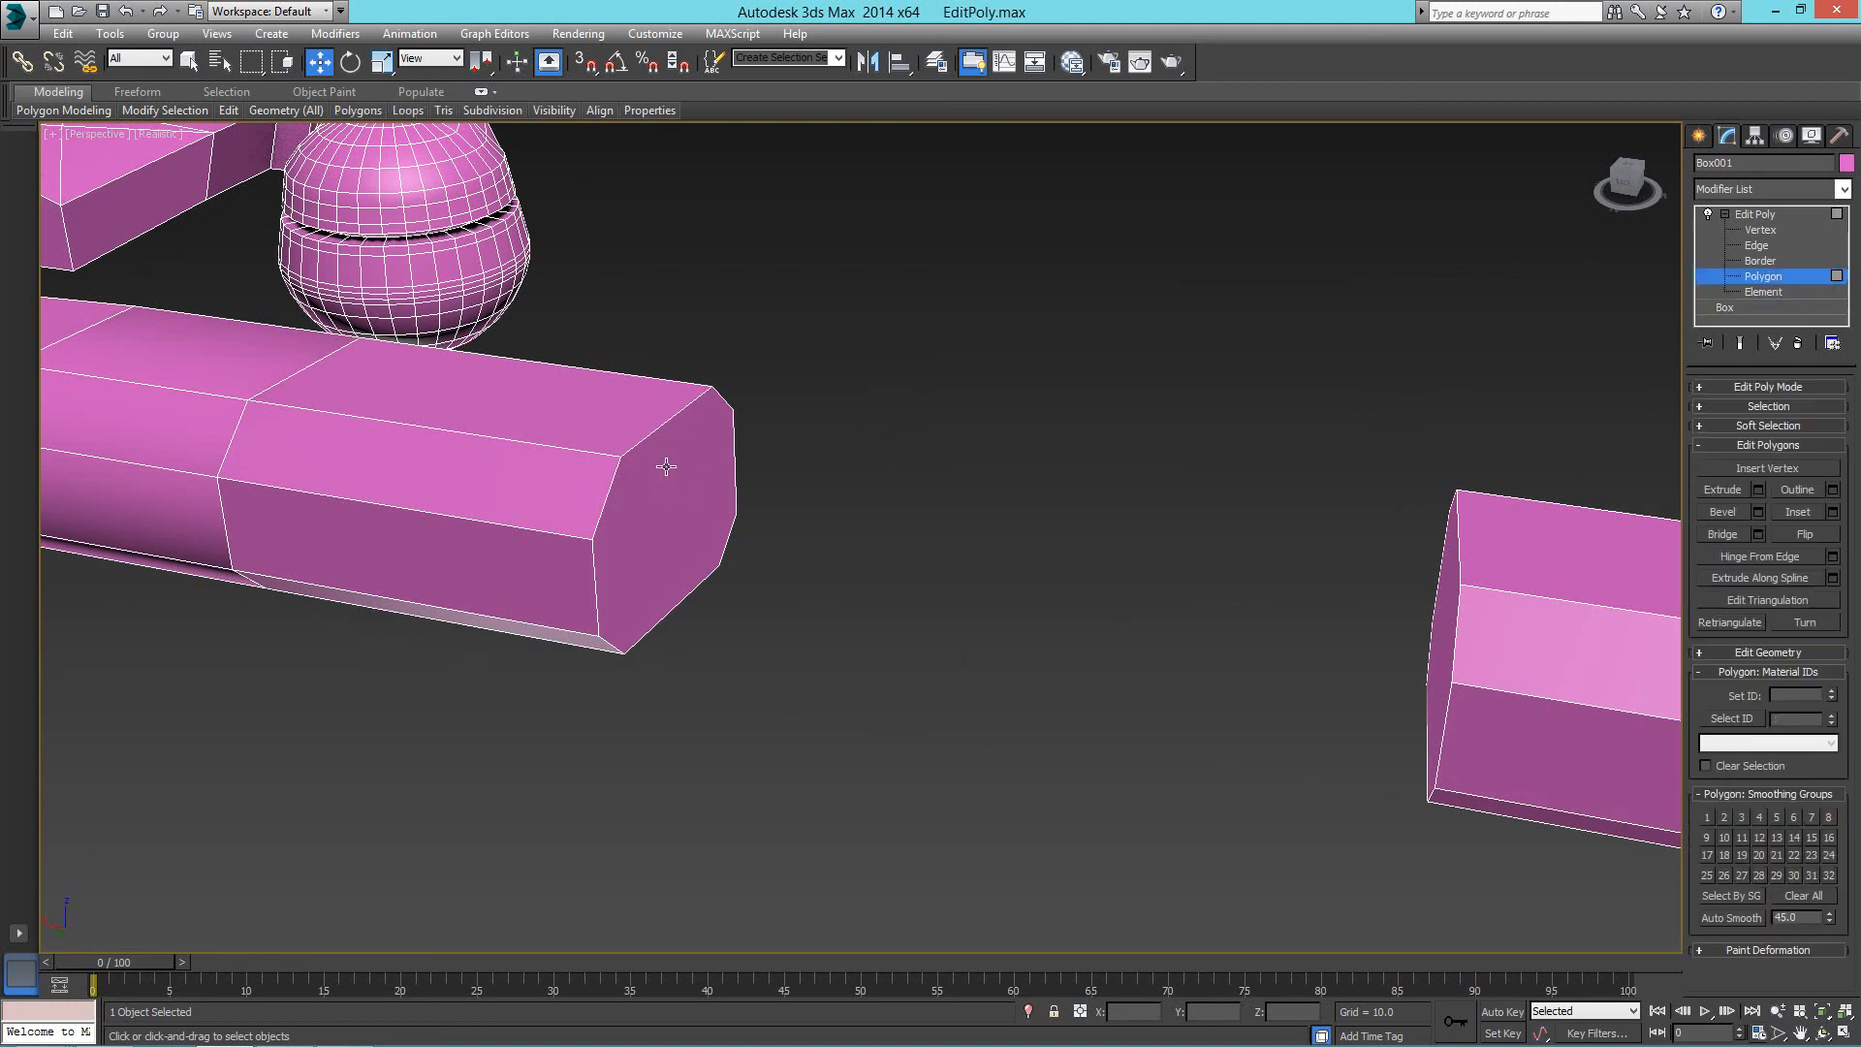
click(665, 466)
alt+middle_drag(905, 607, 1275, 539)
click(1367, 442)
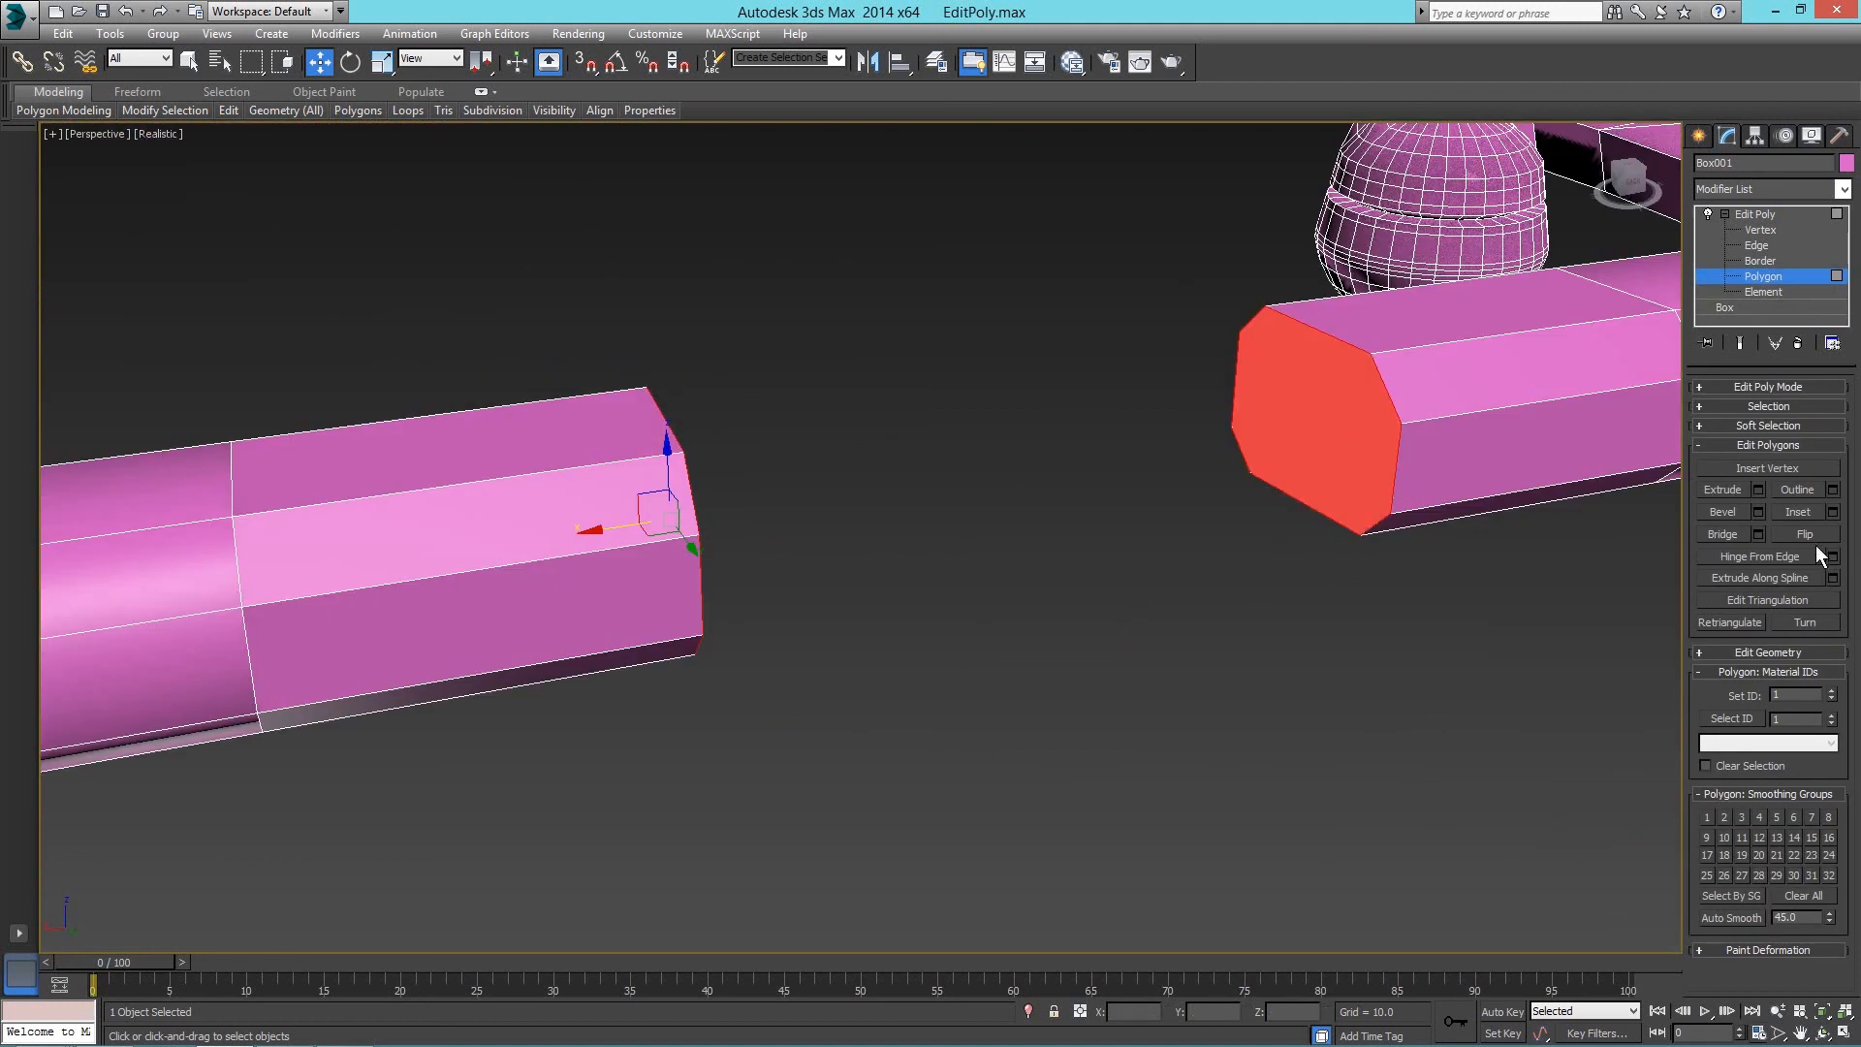
click(1735, 534)
alt+middle_drag(995, 617, 1041, 596)
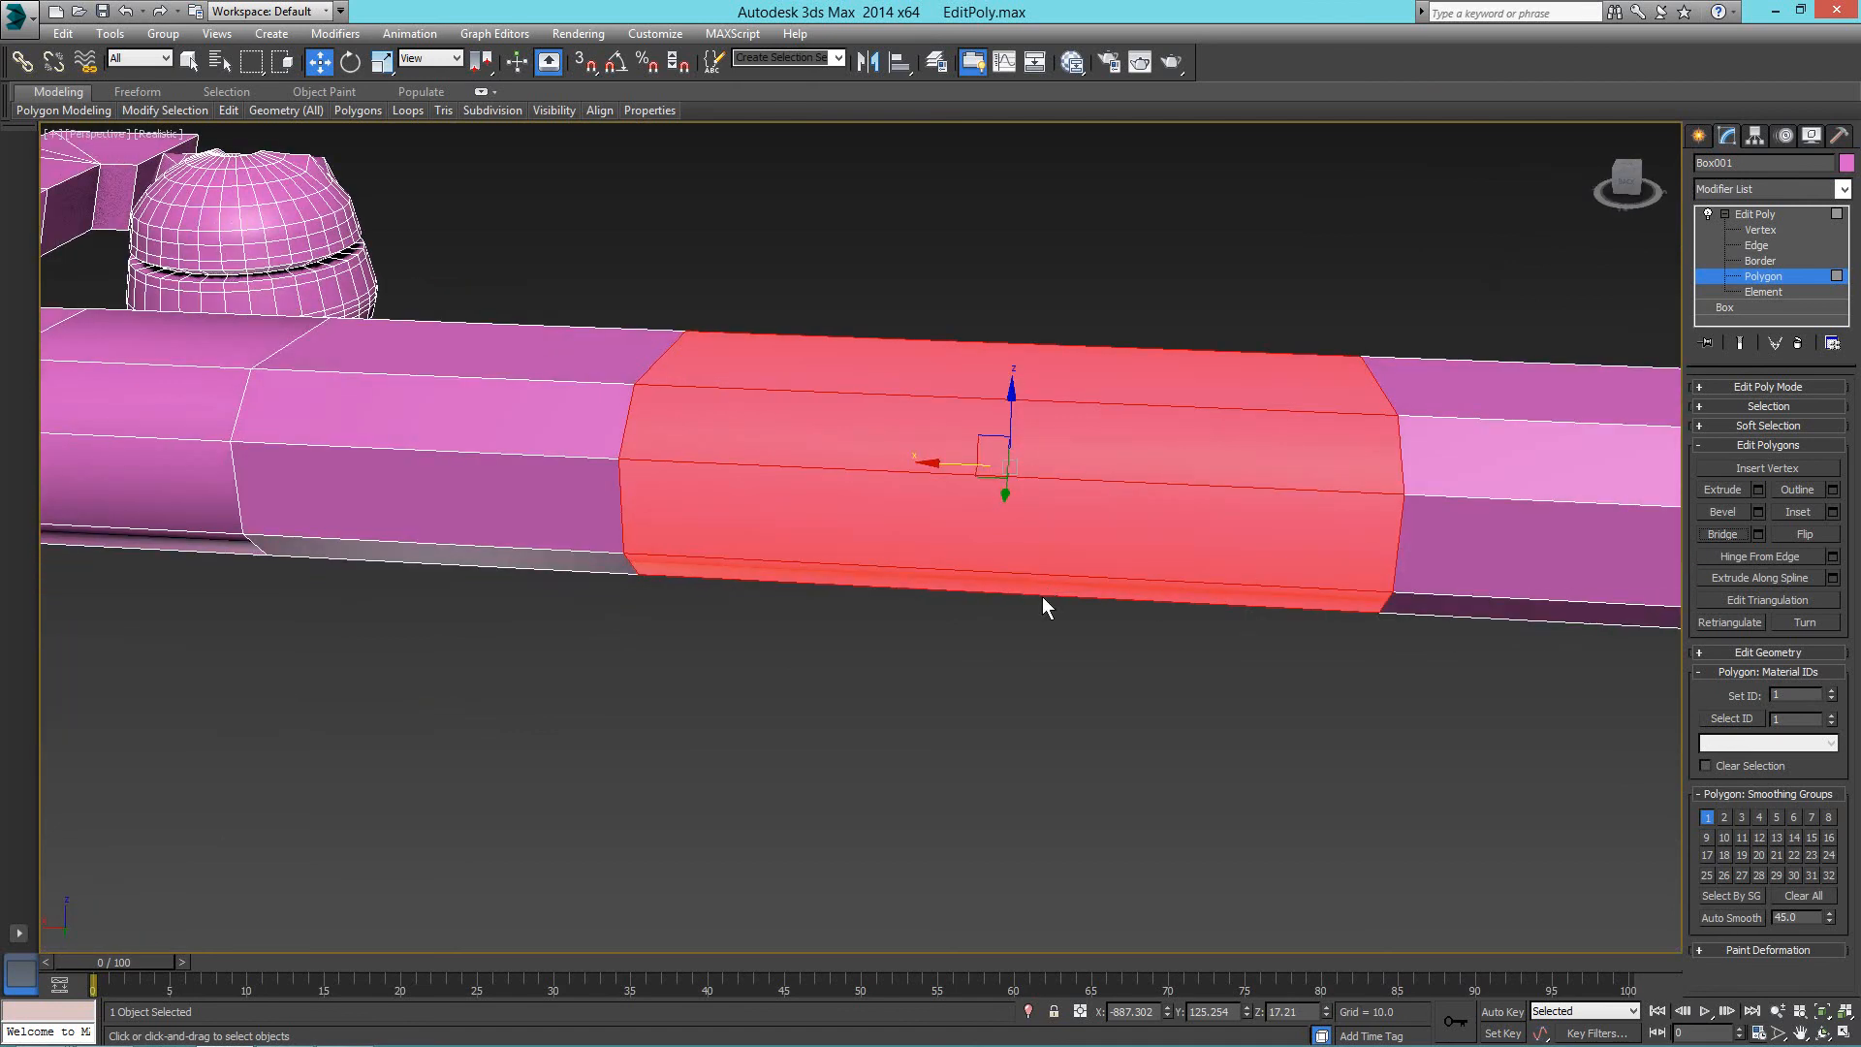
key(ctrl+z)
Bridge the open borders of the two facing tube ends and inspect the connecting section.
key(3)
click(714, 360)
ctrl+click(1355, 487)
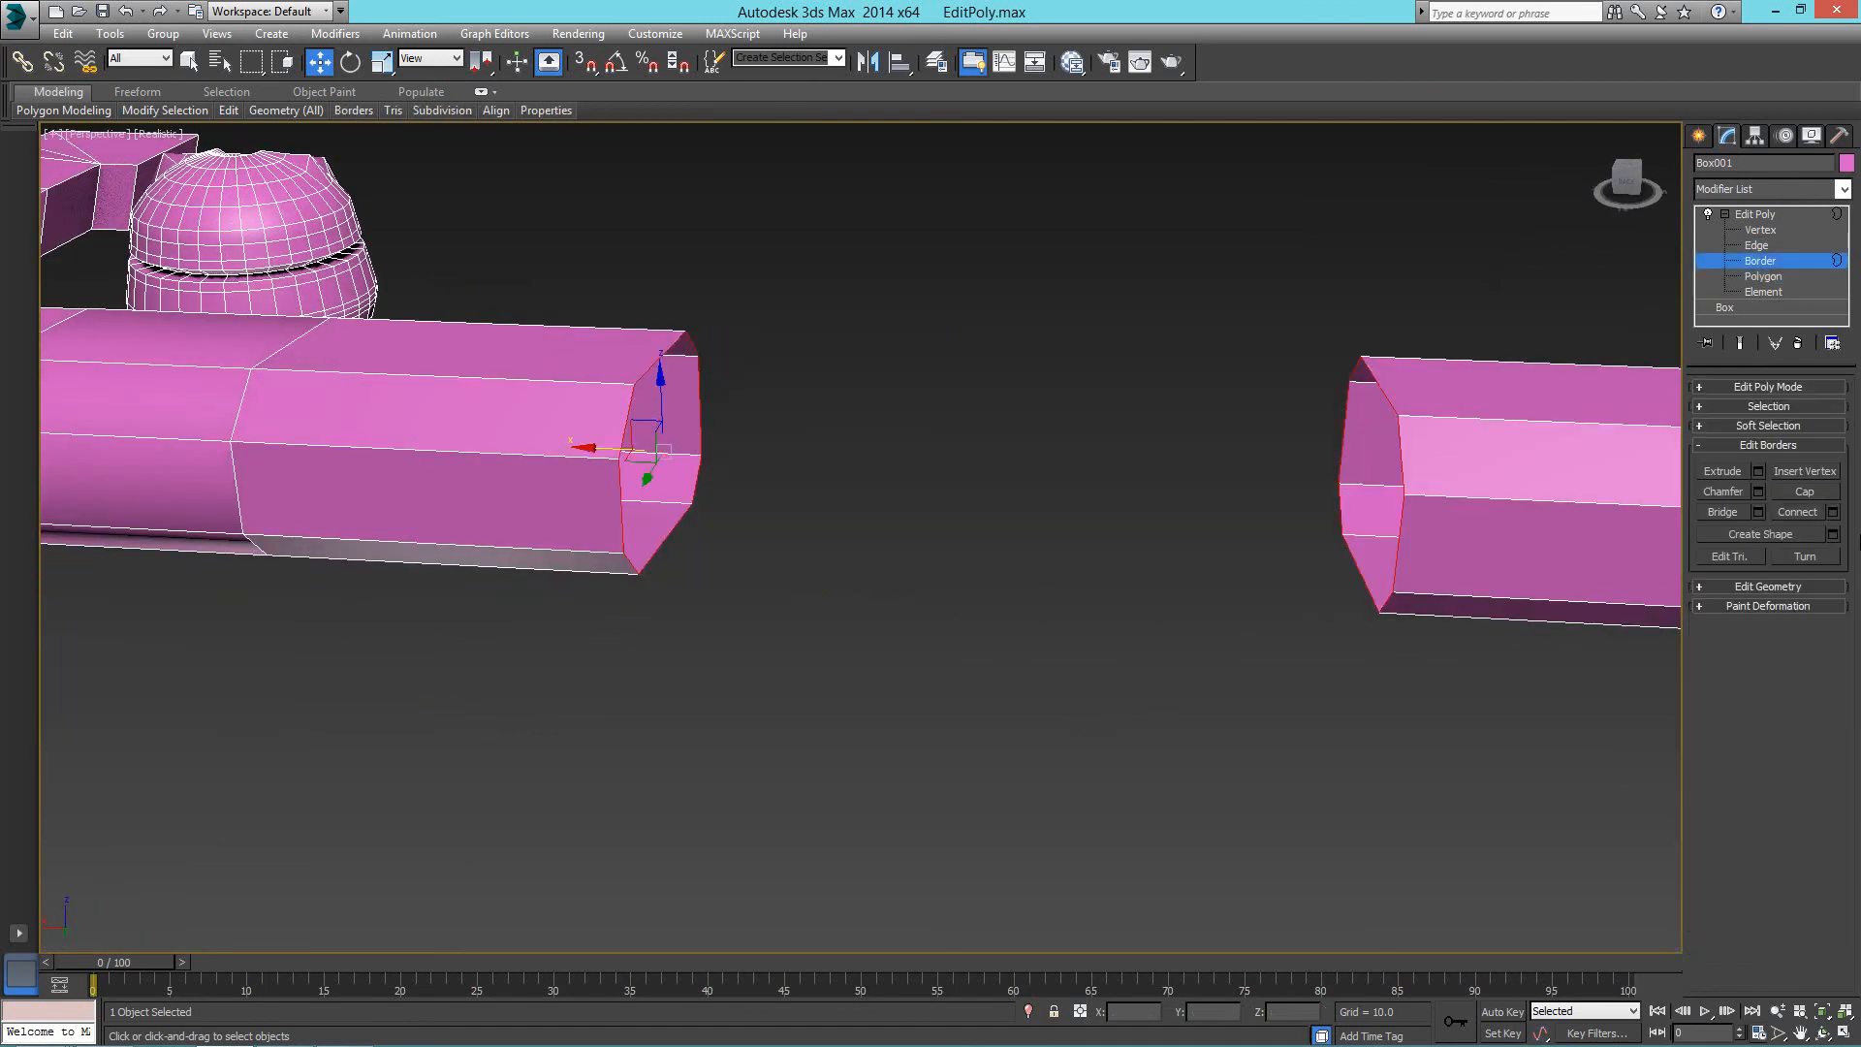
click(1728, 513)
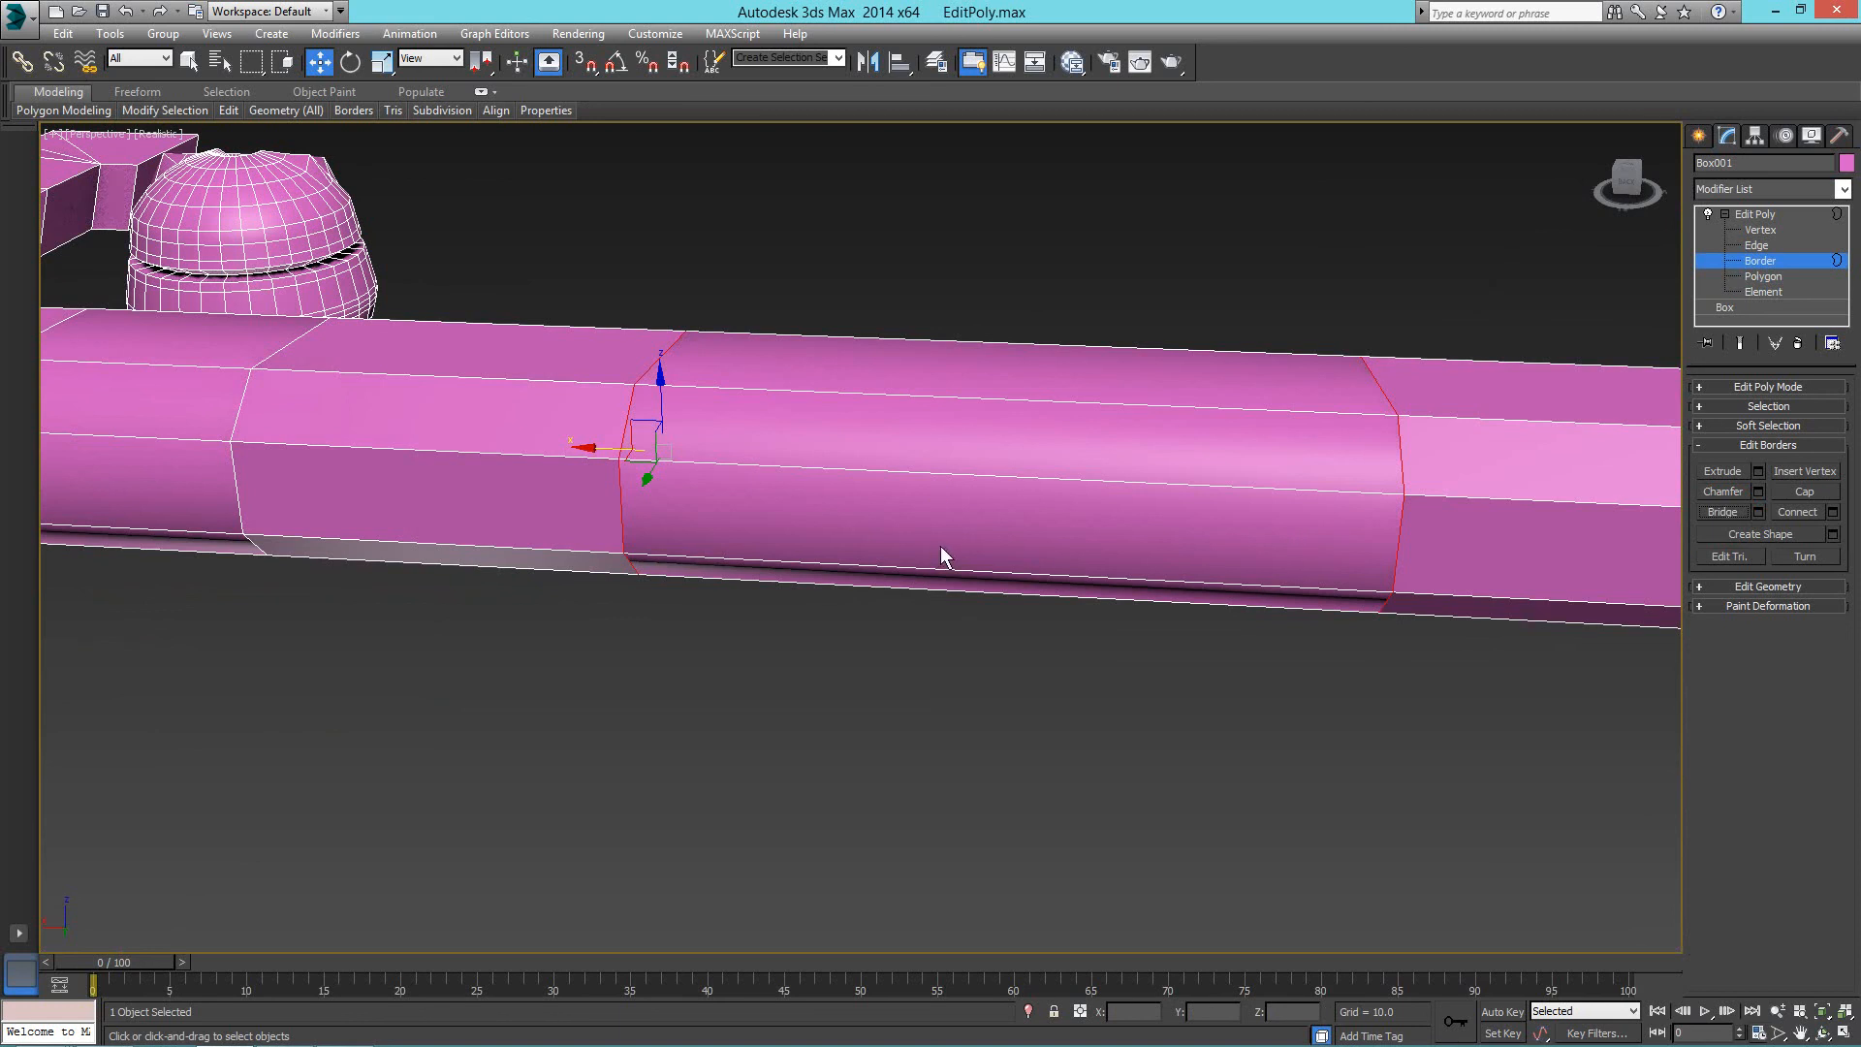
scroll(866, 572, down, 5)
alt+middle_drag(867, 572, 868, 512)
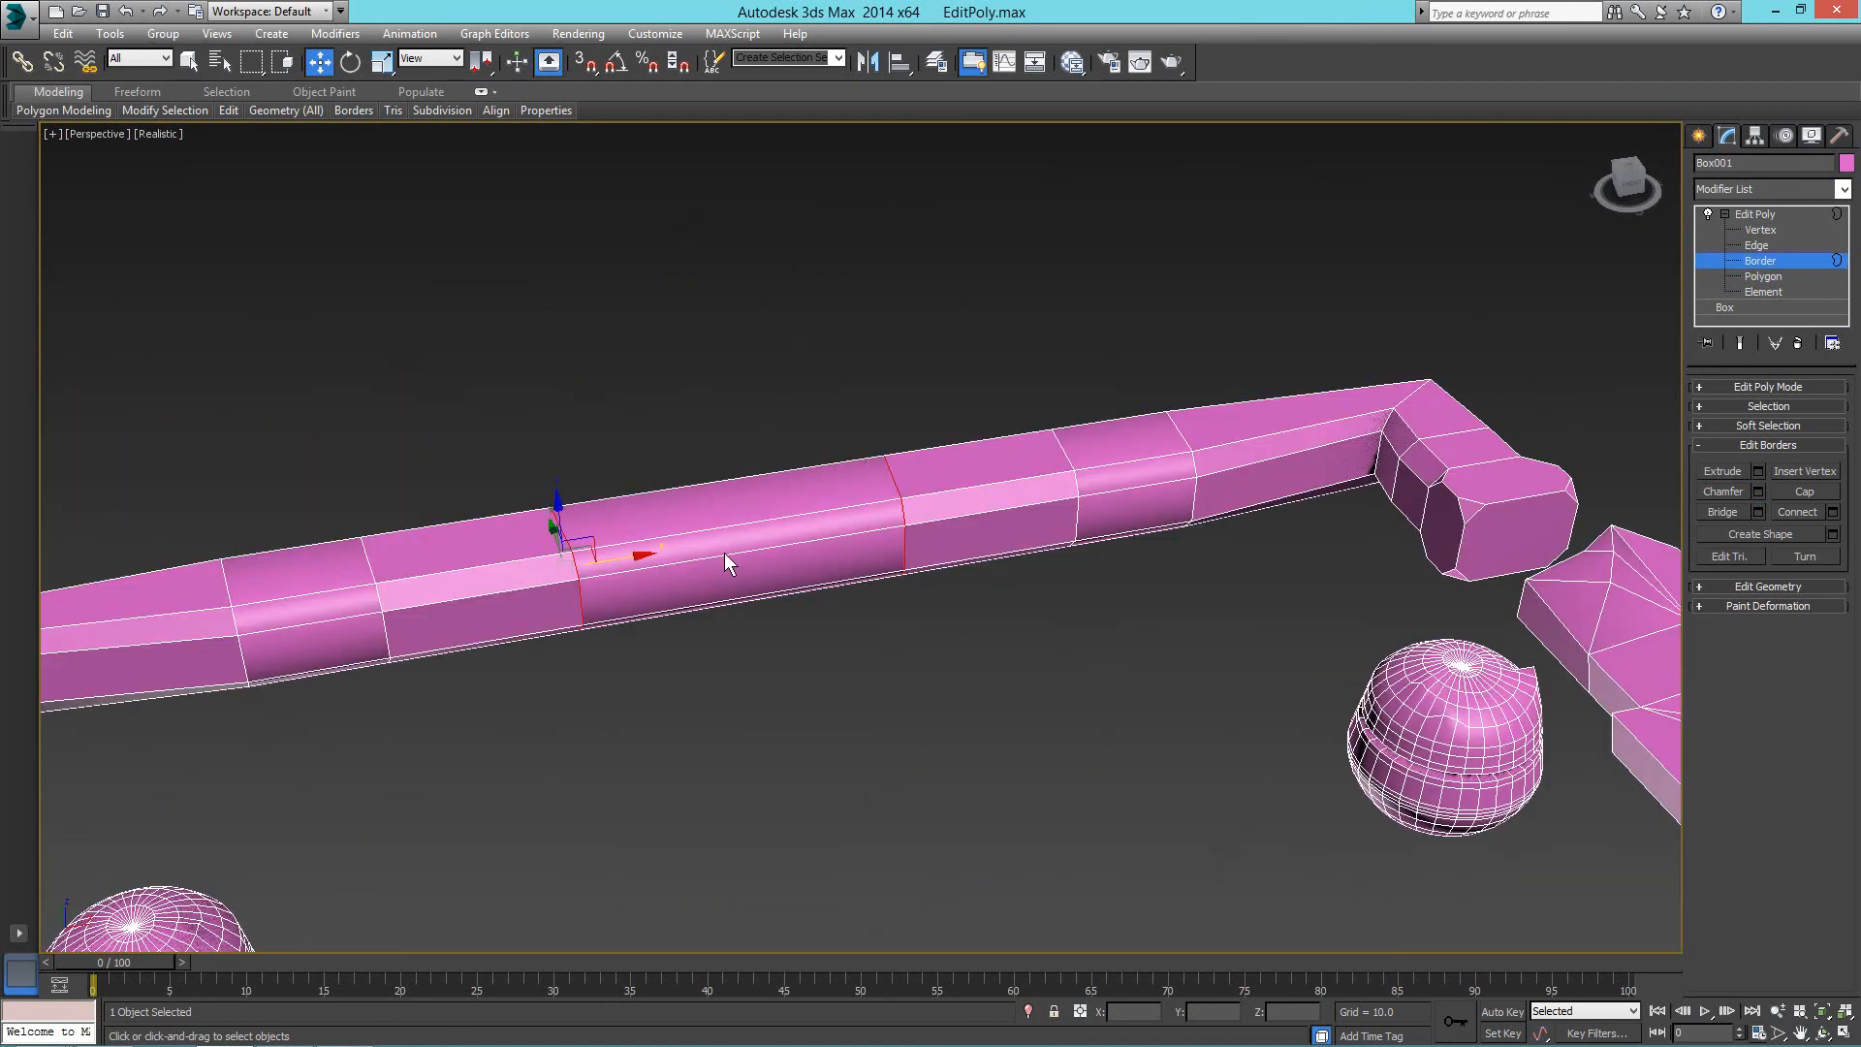
scroll(724, 552, up, 4)
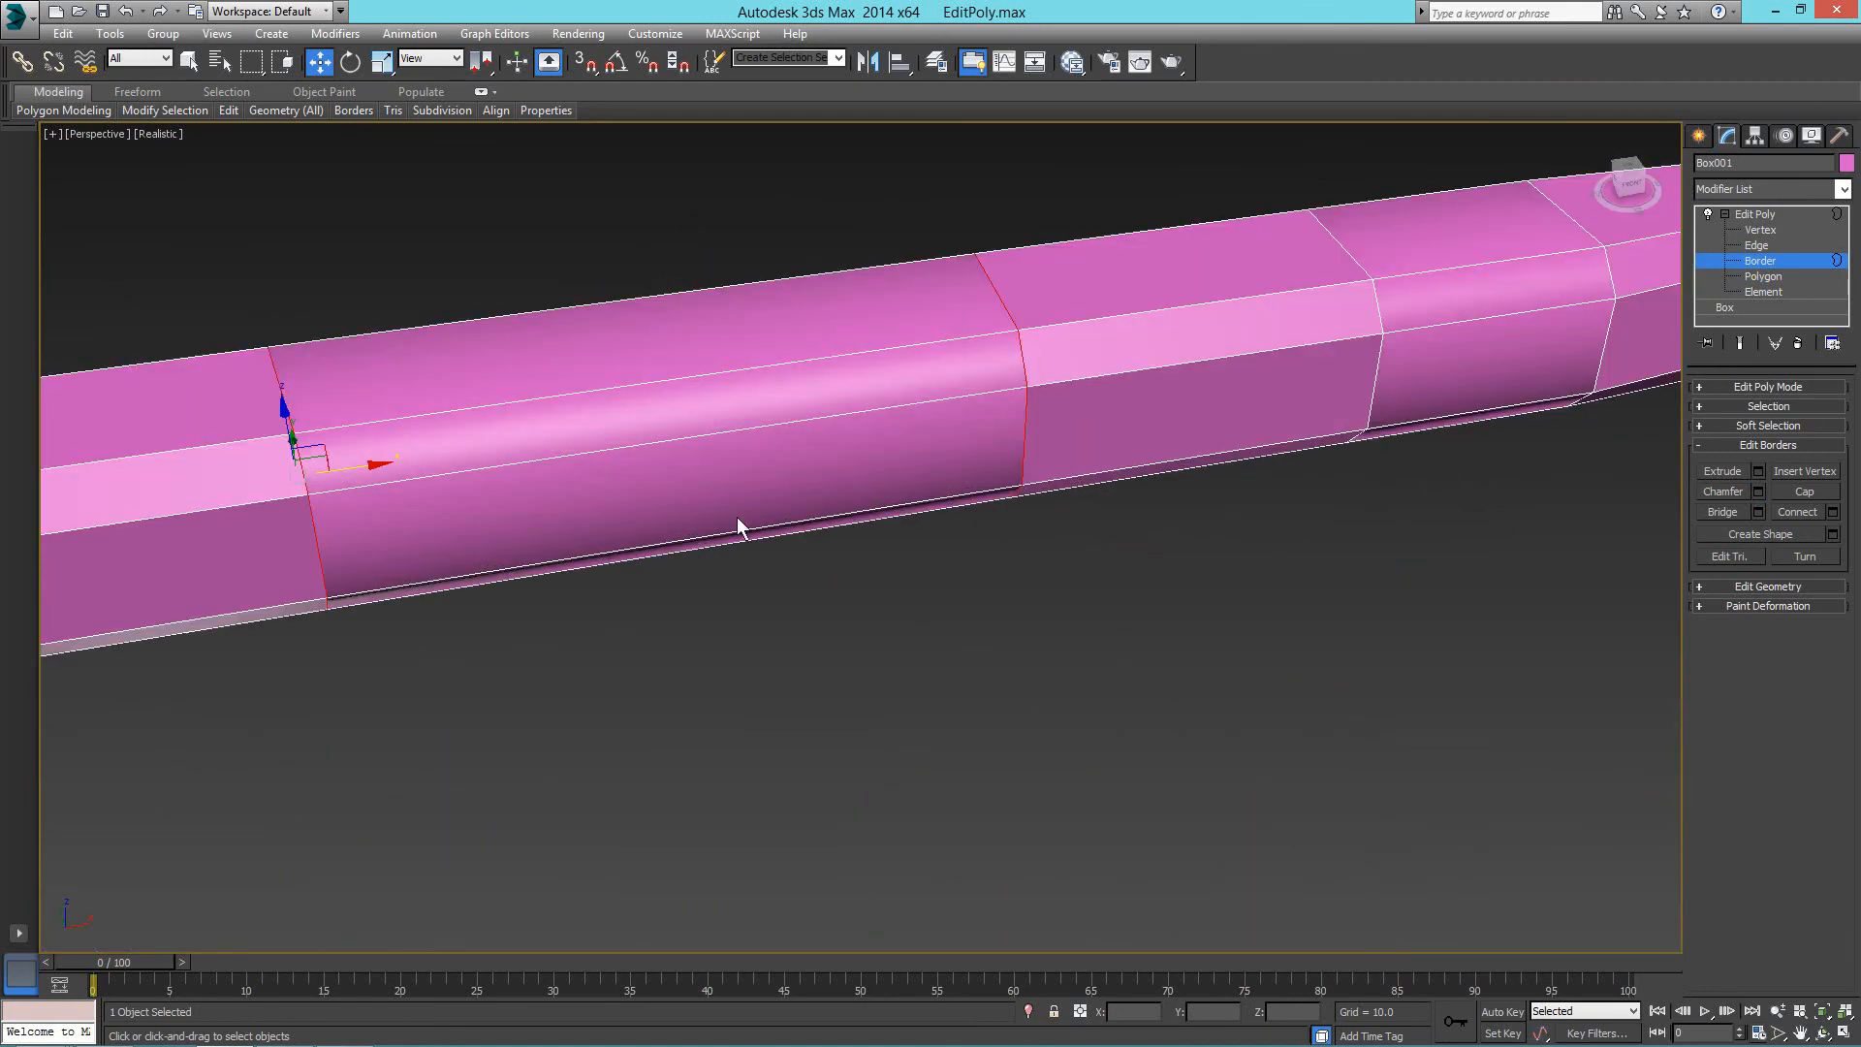
alt+middle_drag(736, 516, 746, 436)
middle_drag(746, 436, 867, 556)
scroll(867, 556, down, 4)
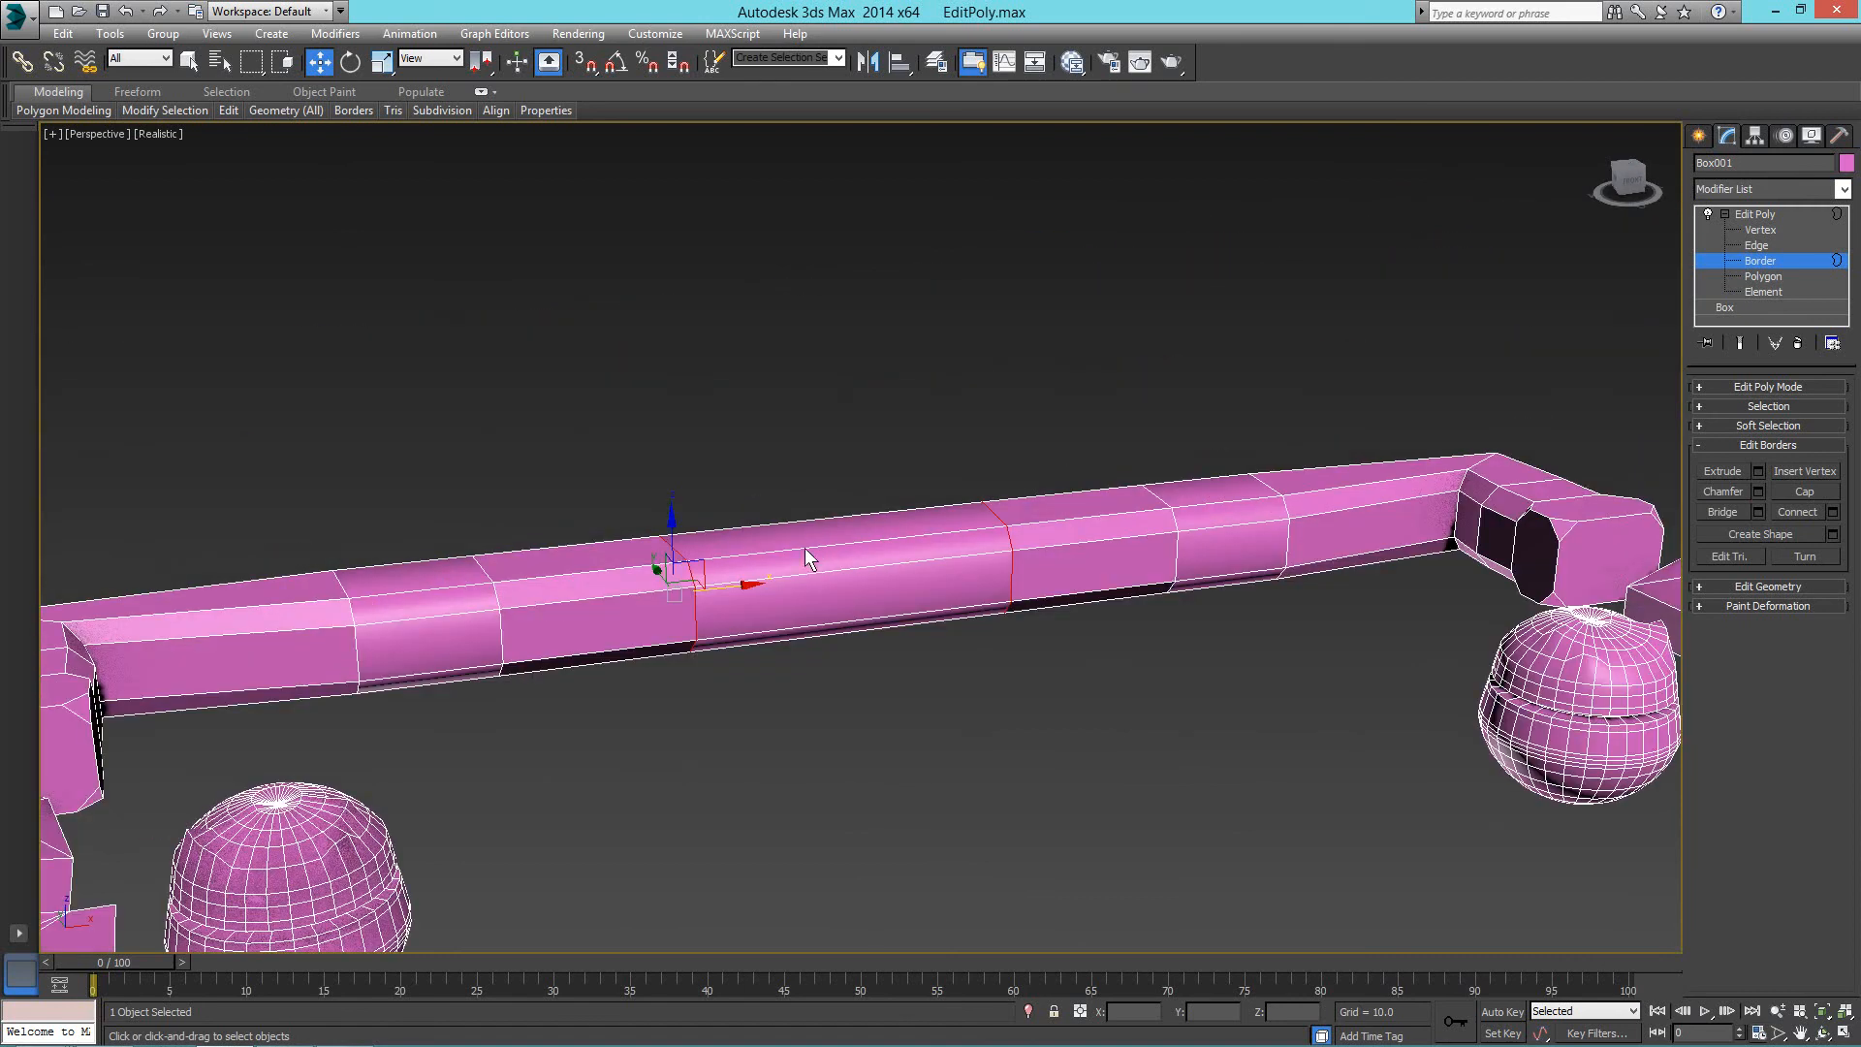